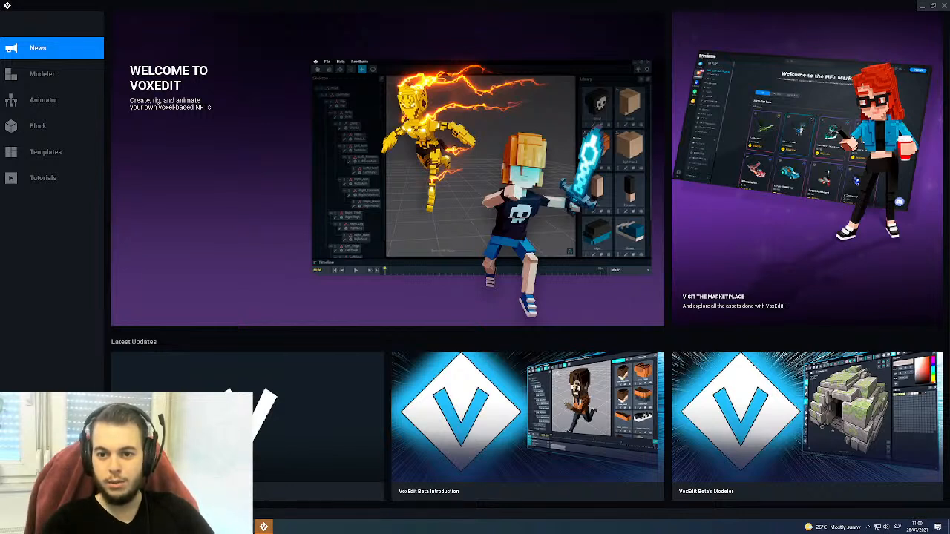
Step: Open the recent Mech Assembly.vxr file from the Animator section
{"action": "left_click", "coordinate": [51, 104]}
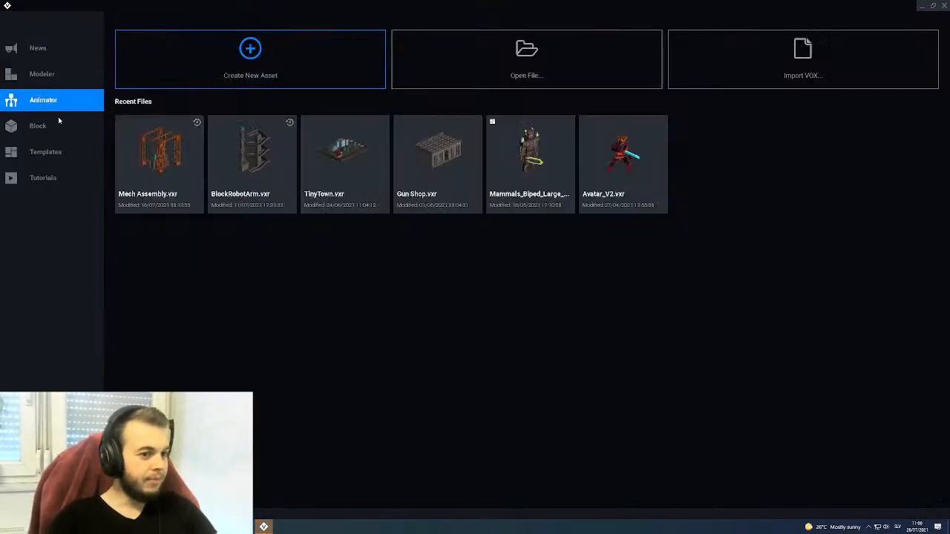
{"action": "left_click", "coordinate": [164, 145]}
Step: Examine the mech, turntable, pillars and assembly arm from several angles and distances
{"action": "scroll", "coordinate": [369, 190], "scroll_direction": "down", "scroll_amount": 5}
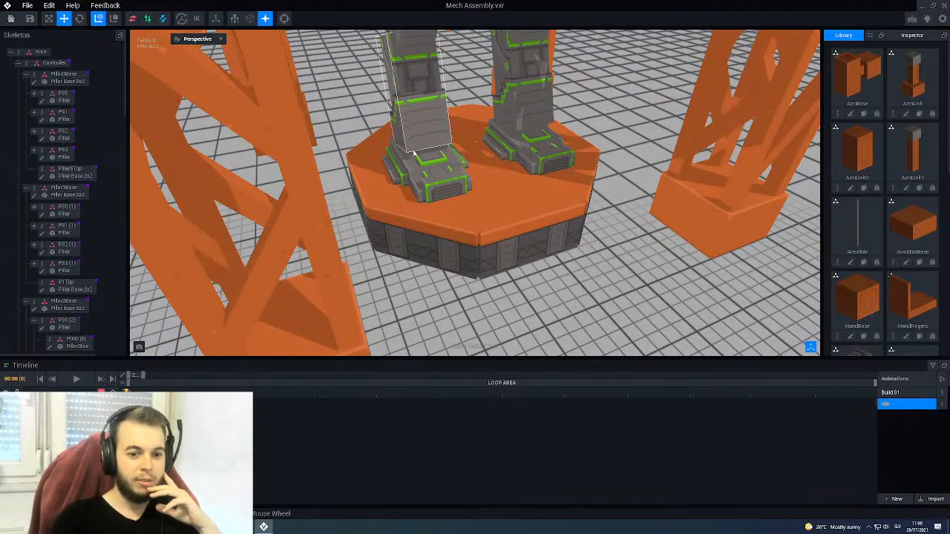
{"action": "scroll", "coordinate": [369, 189], "scroll_direction": "up", "scroll_amount": 3}
{"action": "scroll", "coordinate": [445, 138], "scroll_direction": "down", "scroll_amount": 5}
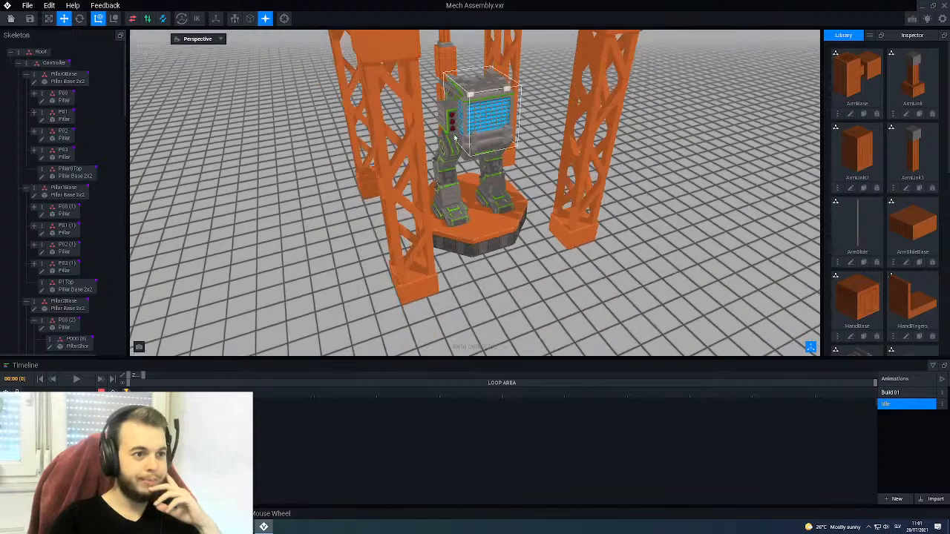
{"action": "scroll", "coordinate": [468, 136], "scroll_direction": "up", "scroll_amount": 2}
{"action": "scroll", "coordinate": [473, 133], "scroll_direction": "down", "scroll_amount": 1}
{"action": "right_click_drag", "start_coordinate": [473, 130], "coordinate": [473, 129]}
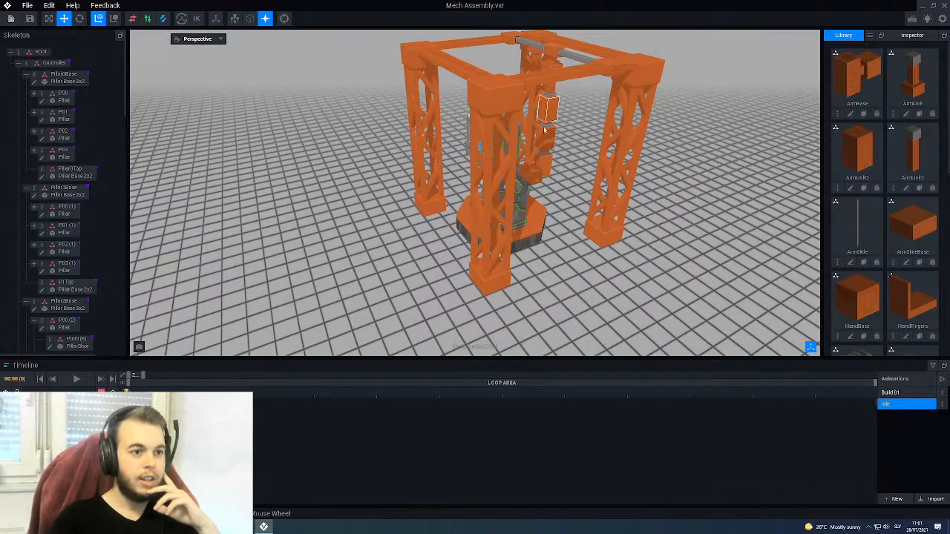
{"action": "right_click_drag", "start_coordinate": [551, 107], "coordinate": [551, 106]}
{"action": "right_click_drag", "start_coordinate": [530, 178], "coordinate": [503, 153]}
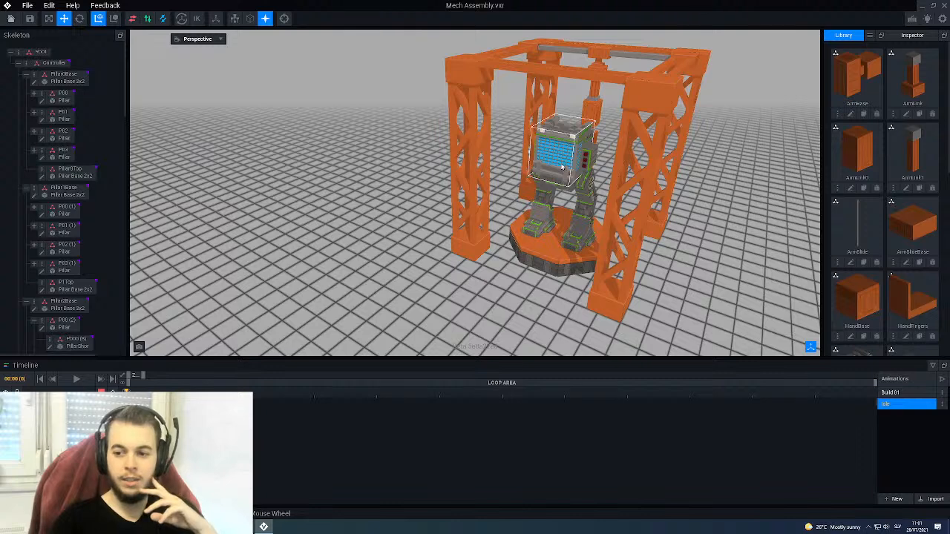
Step: Switch to the Build 01 animation, play it while watching the assembly arm, and pause the playback
{"action": "left_click", "coordinate": [886, 394]}
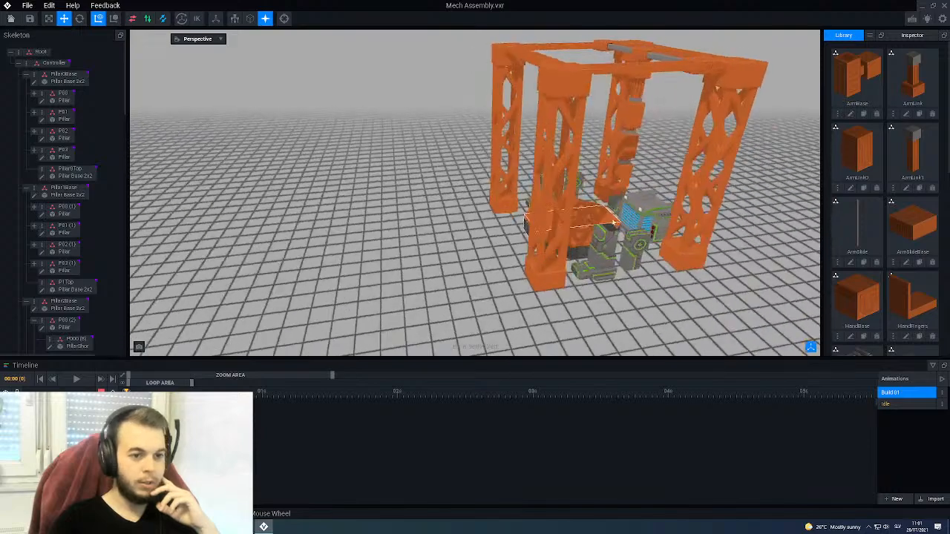
{"action": "middle_click_drag", "start_coordinate": [565, 216], "coordinate": [591, 212]}
{"action": "scroll", "coordinate": [591, 211], "scroll_direction": "up", "scroll_amount": 3}
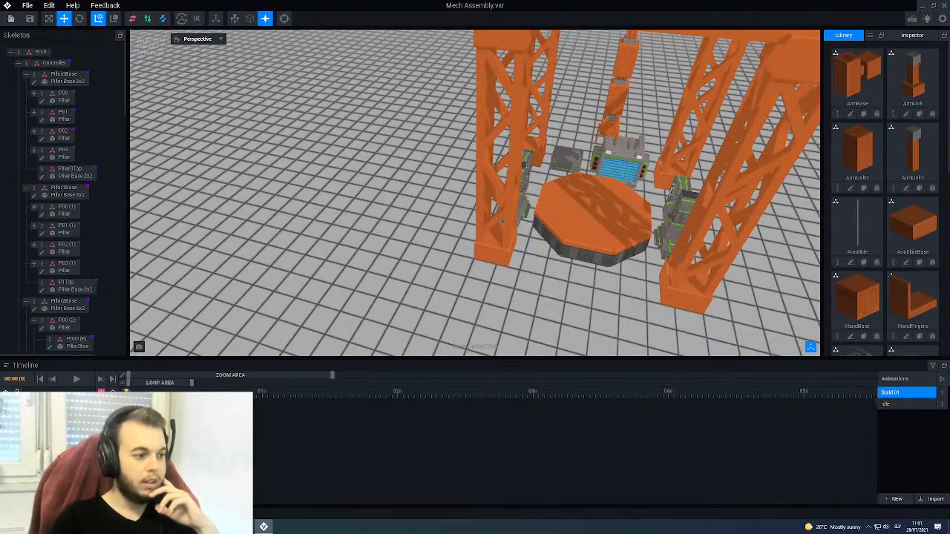
{"action": "left_click", "coordinate": [77, 379]}
{"action": "scroll", "coordinate": [593, 215], "scroll_direction": "down", "scroll_amount": 3}
{"action": "middle_click_drag", "start_coordinate": [593, 216], "coordinate": [644, 189]}
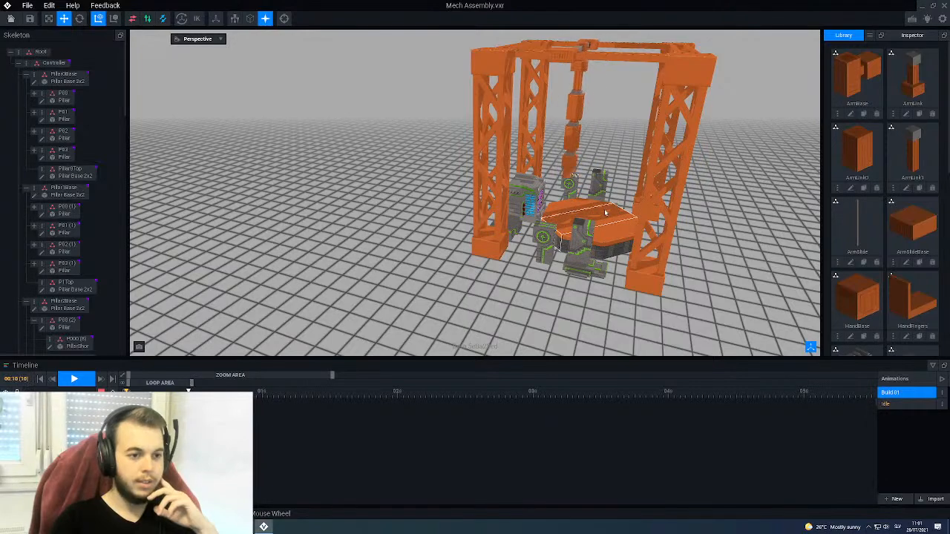
{"action": "middle_click_drag", "start_coordinate": [607, 213], "coordinate": [560, 214]}
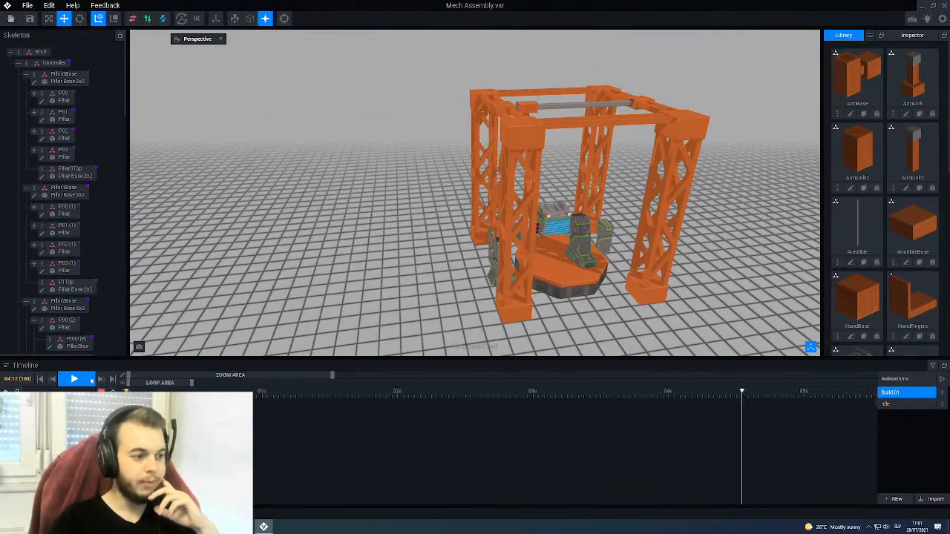
{"action": "key", "text": "space"}
Step: Select the ArmBase node on the overhead slide and place the playhead at 05:12, the end of its keyframes
{"action": "middle_click_drag", "start_coordinate": [519, 251], "coordinate": [606, 363]}
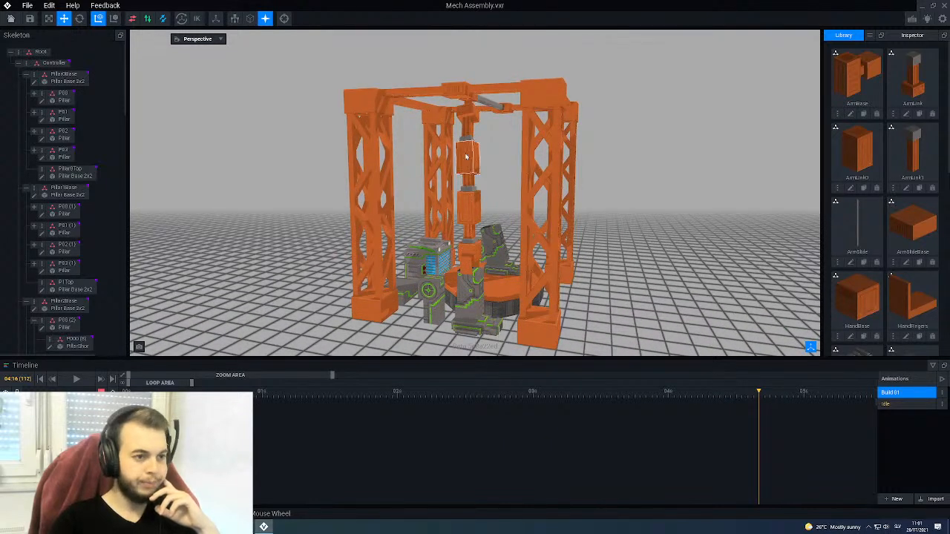
{"action": "right_click_drag", "start_coordinate": [477, 106], "coordinate": [467, 109]}
{"action": "left_click", "coordinate": [485, 91]}
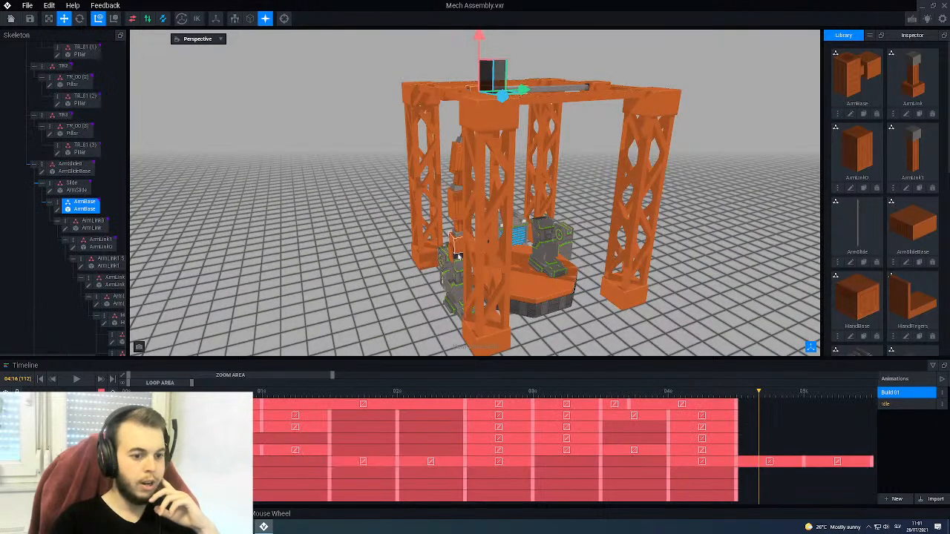
{"action": "right_click_drag", "start_coordinate": [458, 254], "coordinate": [587, 311]}
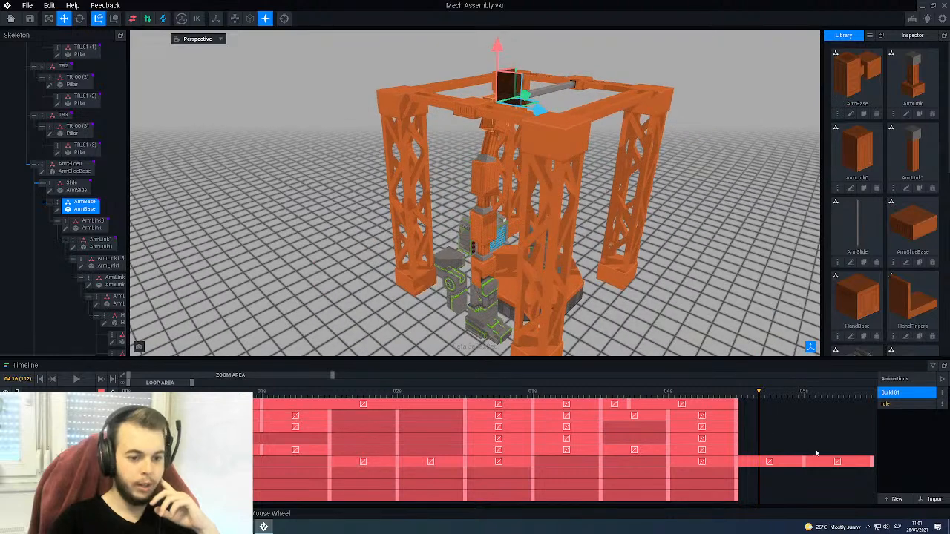
{"action": "left_click_drag", "start_coordinate": [769, 397], "coordinate": [872, 400]}
{"action": "right_click_drag", "start_coordinate": [553, 285], "coordinate": [520, 252]}
{"action": "scroll", "coordinate": [442, 204], "scroll_direction": "up", "scroll_amount": 6}
{"action": "right_click_drag", "start_coordinate": [442, 203], "coordinate": [442, 203]}
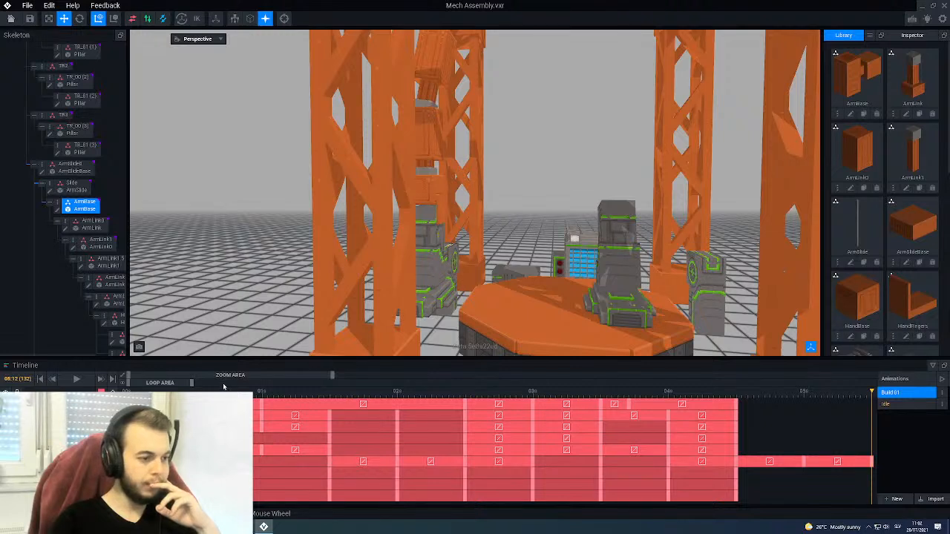
Step: Review the arm's motion between 04:12 and 05:12, and keyframe ArmBase with its child links at 05:12
{"action": "left_click_drag", "start_coordinate": [229, 376], "coordinate": [357, 382]}
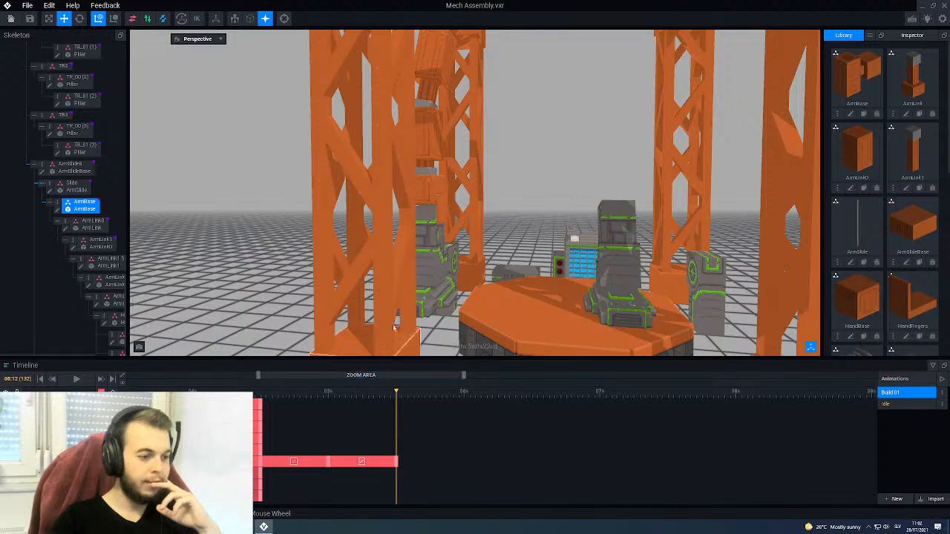
{"action": "middle_click_drag", "start_coordinate": [521, 259], "coordinate": [462, 276]}
{"action": "mouse_move", "coordinate": [438, 208]}
{"action": "middle_mouse_down"}
{"action": "mouse_move", "coordinate": [450, 210]}
{"action": "mouse_move", "coordinate": [439, 223]}
{"action": "middle_mouse_up"}
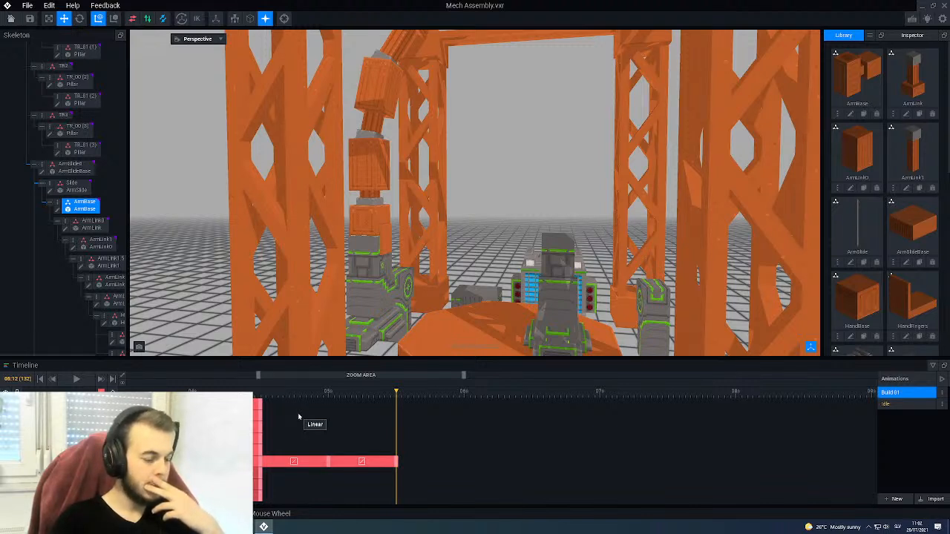
{"action": "left_click", "coordinate": [261, 393]}
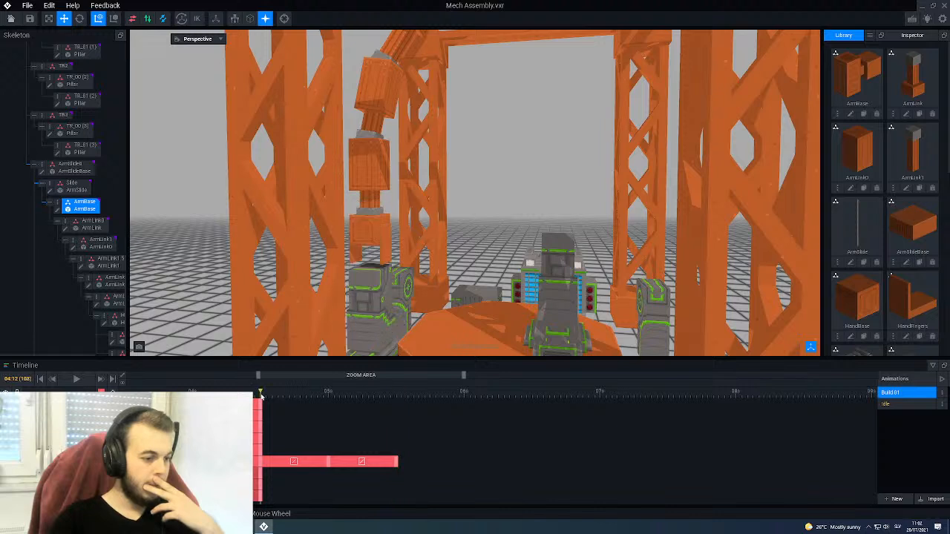
{"action": "left_click_drag", "start_coordinate": [262, 397], "coordinate": [397, 406]}
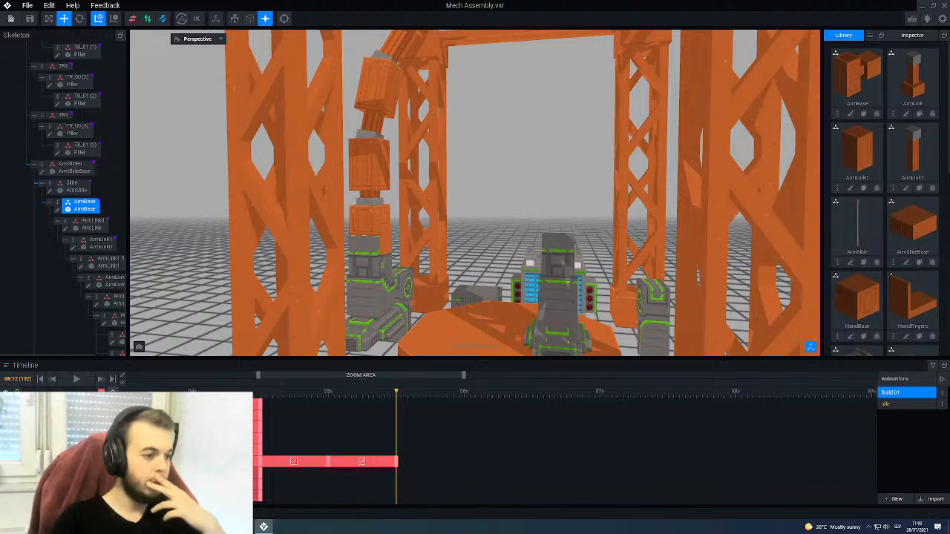
{"action": "left_click", "coordinate": [113, 393]}
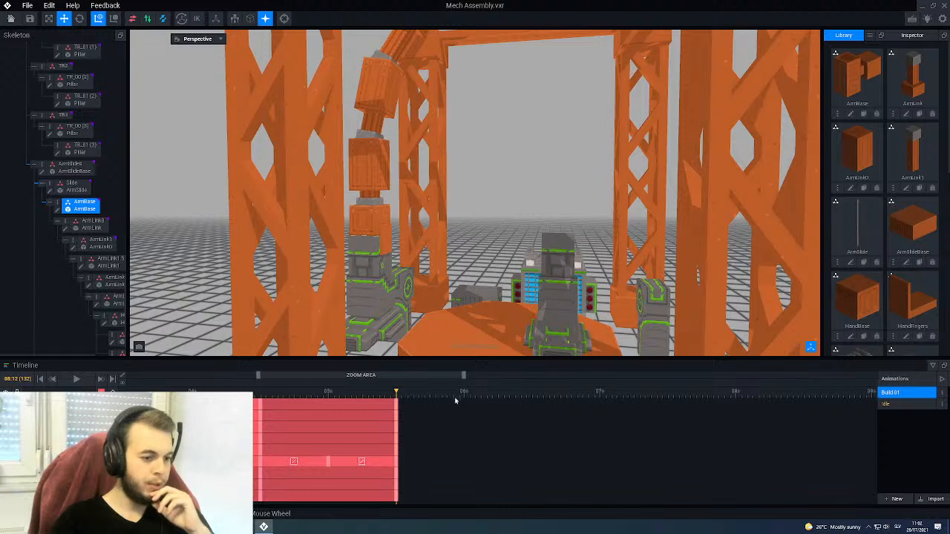
Step: Scrub back to 02:11 to review the earlier leg placement, and set the playhead to 06:00
{"action": "left_click_drag", "start_coordinate": [464, 397], "coordinate": [466, 399]}
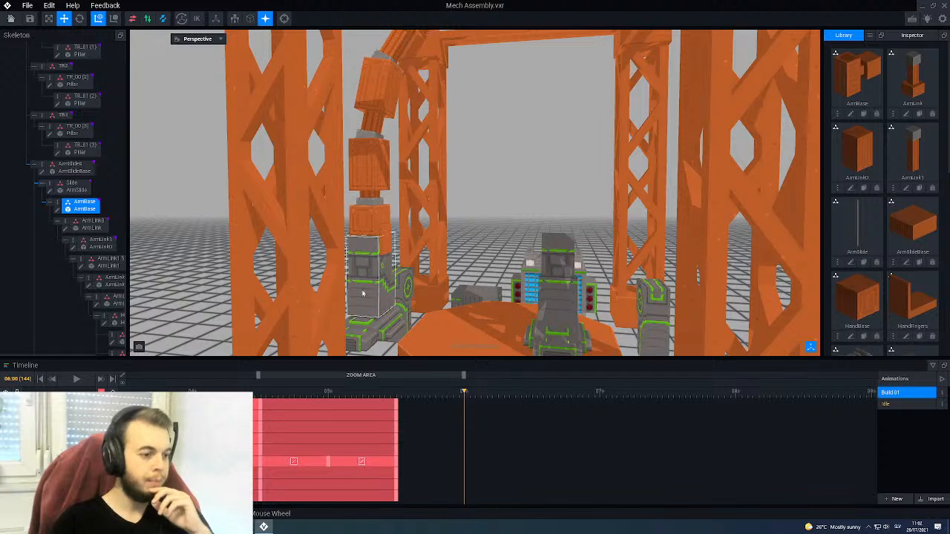
{"action": "left_click", "coordinate": [397, 398]}
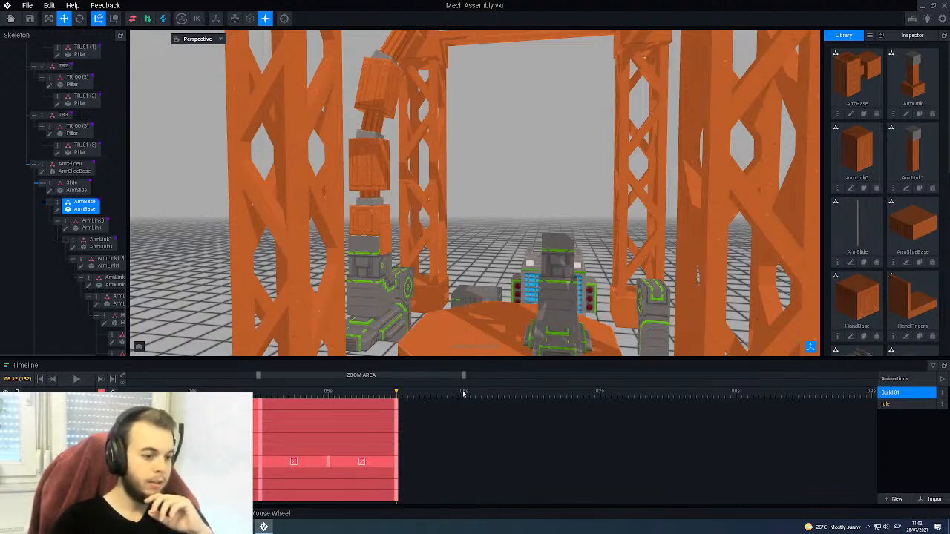
{"action": "left_click_drag", "start_coordinate": [466, 395], "coordinate": [204, 398]}
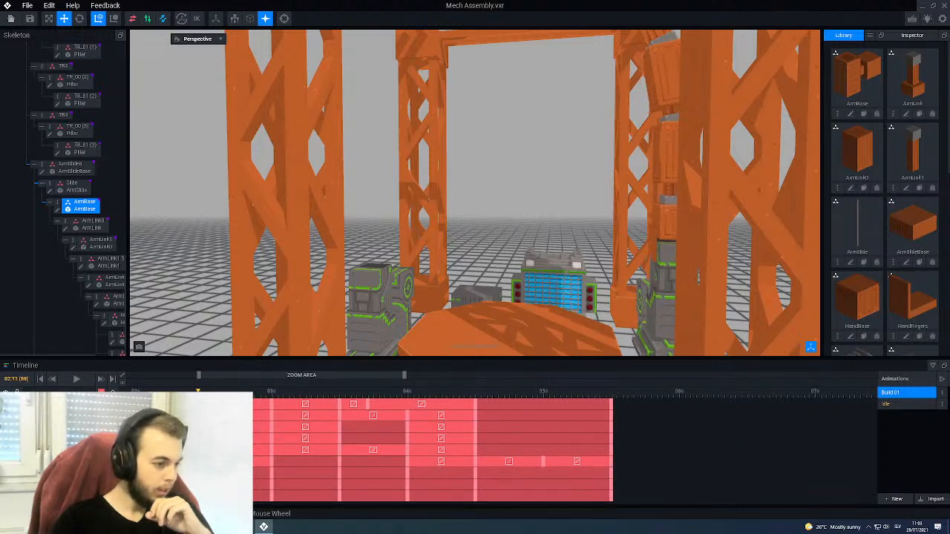
{"action": "left_click_drag", "start_coordinate": [205, 391], "coordinate": [677, 408]}
Step: Check the position of Mech_Foot0, and move Mech_Foot1 sideways onto the turntable beside it at 06:00
{"action": "scroll", "coordinate": [546, 319], "scroll_direction": "down", "scroll_amount": 2}
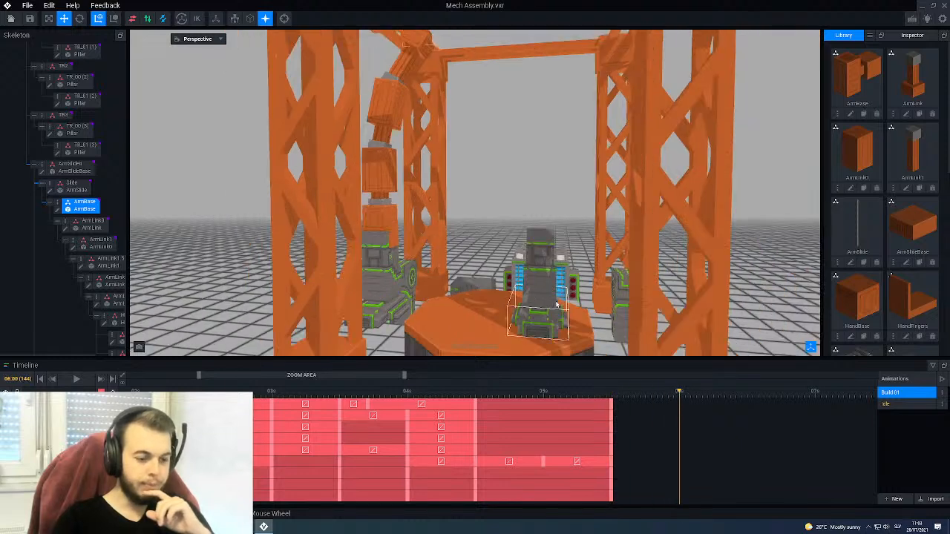
{"action": "middle_click_drag", "start_coordinate": [544, 327], "coordinate": [555, 297]}
{"action": "mouse_move", "coordinate": [555, 297]}
{"action": "right_mouse_down"}
{"action": "mouse_move", "coordinate": [568, 298]}
{"action": "mouse_move", "coordinate": [552, 303]}
{"action": "right_mouse_up"}
{"action": "scroll", "coordinate": [552, 304], "scroll_direction": "up", "scroll_amount": 2}
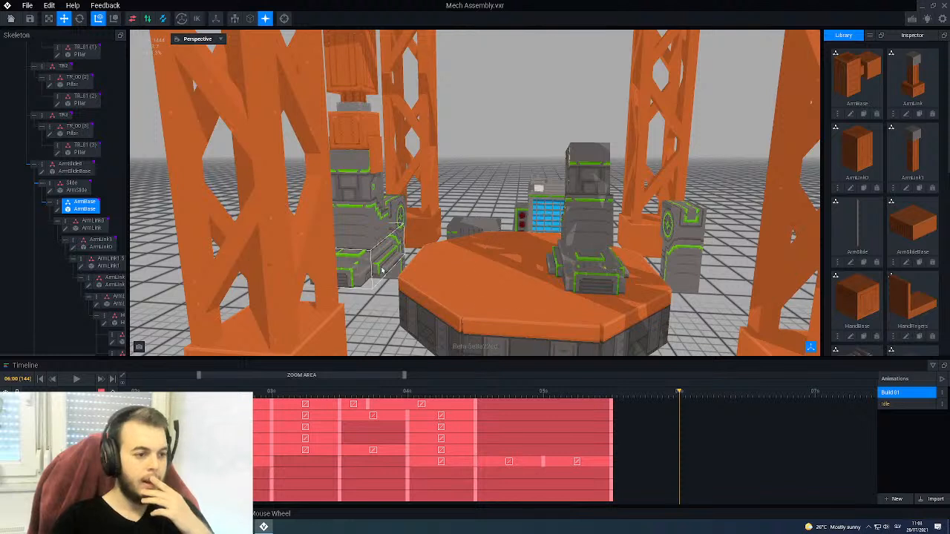
{"action": "left_click", "coordinate": [603, 272]}
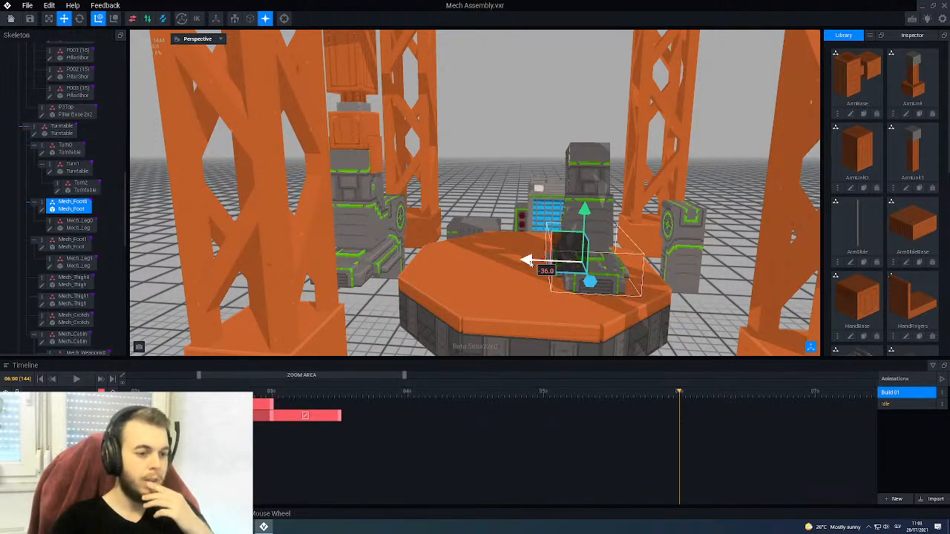
{"action": "left_click_drag", "start_coordinate": [589, 280], "coordinate": [346, 279]}
{"action": "mouse_move", "coordinate": [317, 261]}
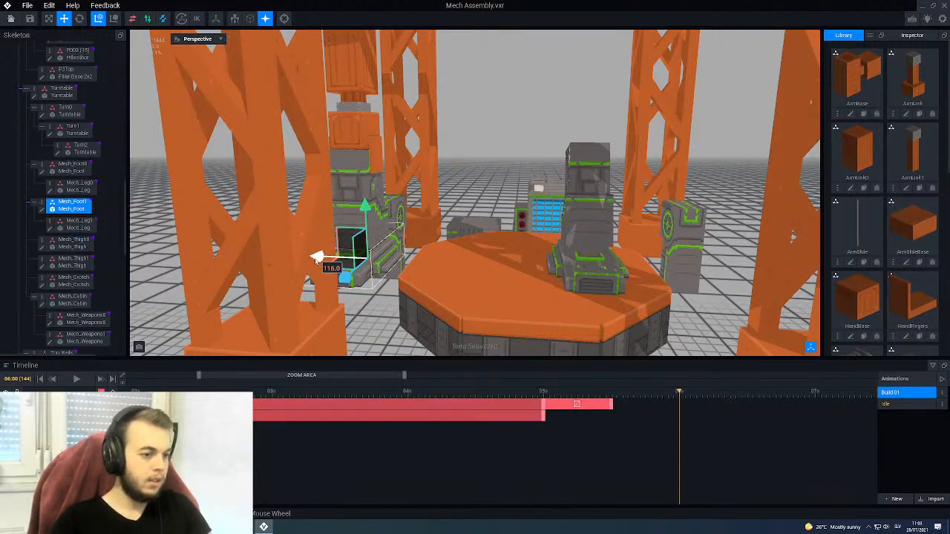
{"action": "left_click_drag", "start_coordinate": [317, 260], "coordinate": [423, 268]}
Step: Inspect the placed leg from several angles and scrub between 05:00 and 06:00 to check its movement
{"action": "middle_click_drag", "start_coordinate": [489, 224], "coordinate": [490, 224]}
{"action": "right_click_drag", "start_coordinate": [490, 224], "coordinate": [471, 222]}
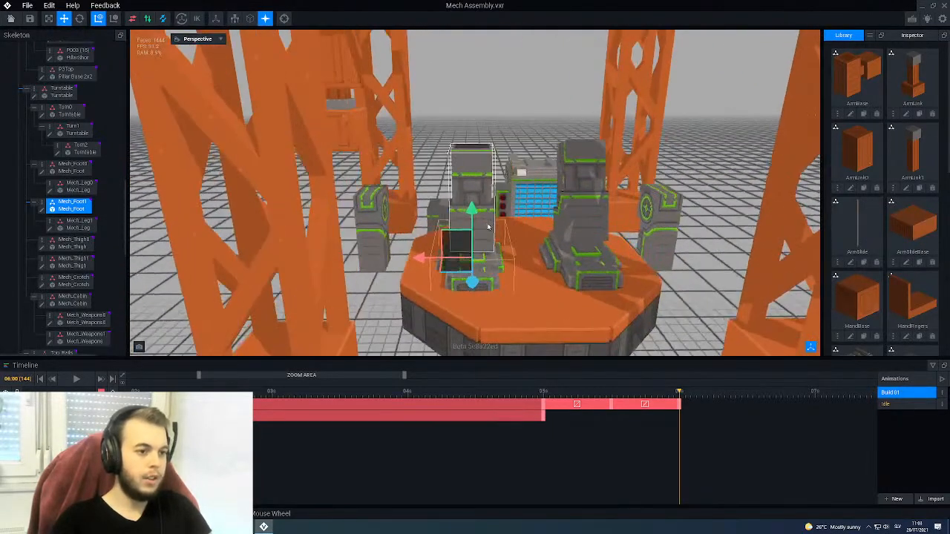
{"action": "scroll", "coordinate": [470, 223], "scroll_direction": "down", "scroll_amount": 7}
{"action": "middle_click_drag", "start_coordinate": [471, 182], "coordinate": [470, 220]}
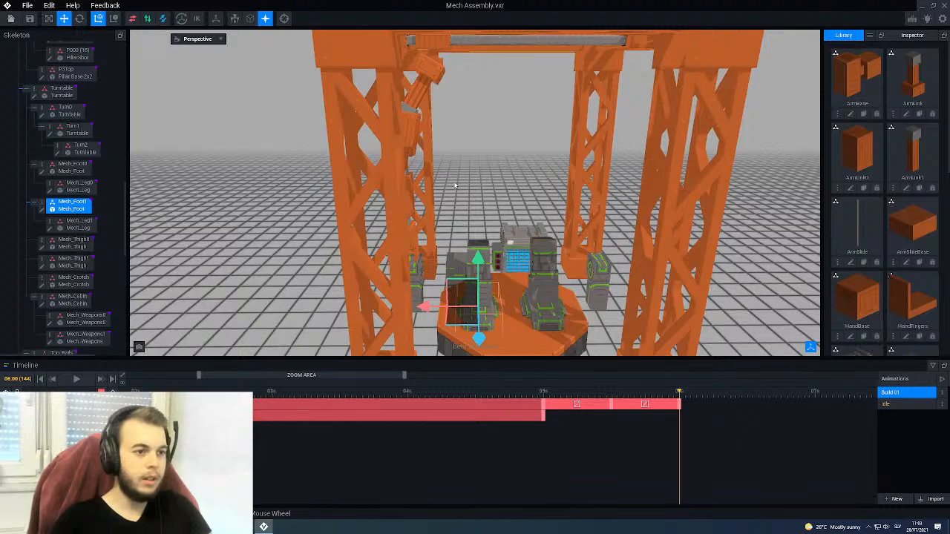
{"action": "middle_click_drag", "start_coordinate": [473, 124], "coordinate": [471, 173]}
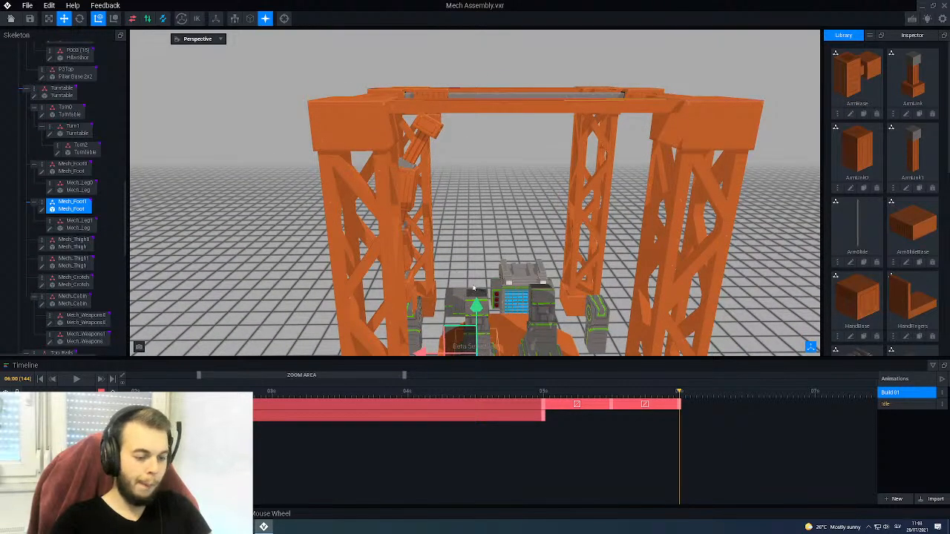
{"action": "middle_click_drag", "start_coordinate": [458, 265], "coordinate": [460, 169]}
{"action": "left_click_drag", "start_coordinate": [544, 396], "coordinate": [679, 404]}
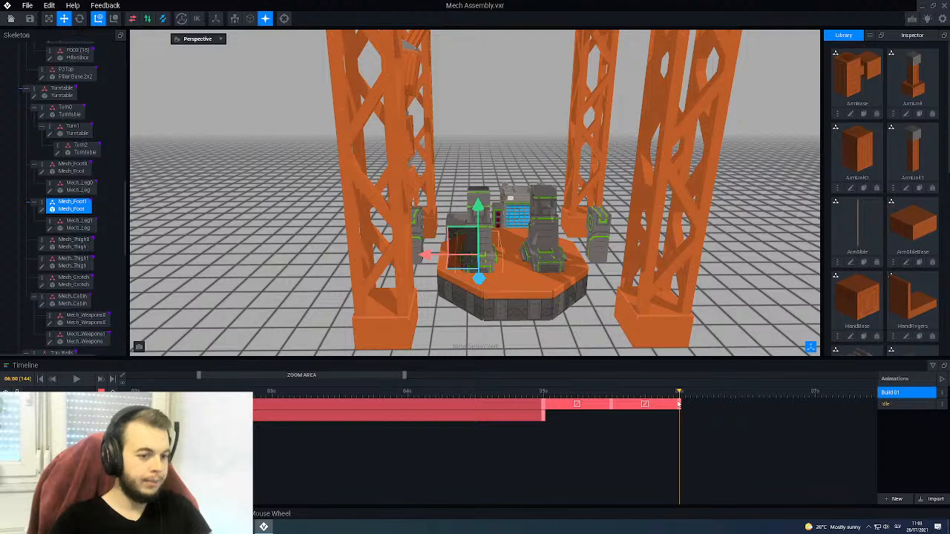
{"action": "left_click_drag", "start_coordinate": [673, 404], "coordinate": [543, 404]}
{"action": "scroll", "coordinate": [560, 216], "scroll_direction": "up", "scroll_amount": 4}
{"action": "right_click_drag", "start_coordinate": [560, 216], "coordinate": [490, 224]}
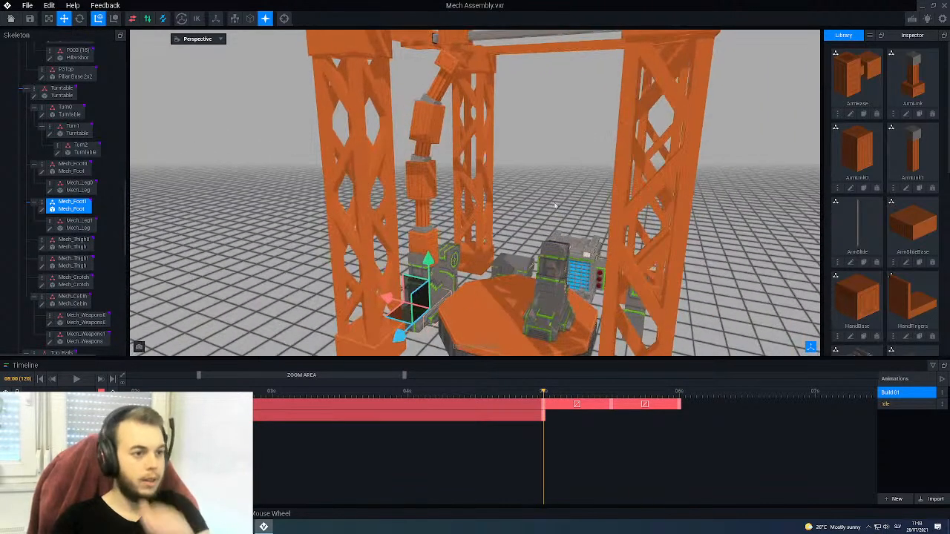
Step: Set the playhead to 06:00 and slide ArmBase along its rail toward the placed leg, to position 63
{"action": "left_click", "coordinate": [441, 83]}
{"action": "middle_click_drag", "start_coordinate": [444, 84], "coordinate": [490, 159]}
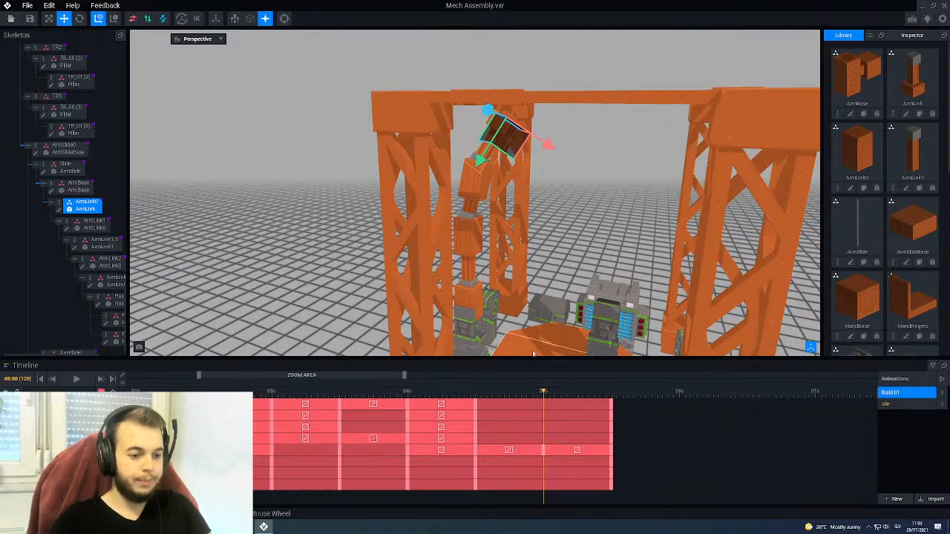
{"action": "left_click_drag", "start_coordinate": [545, 394], "coordinate": [679, 403]}
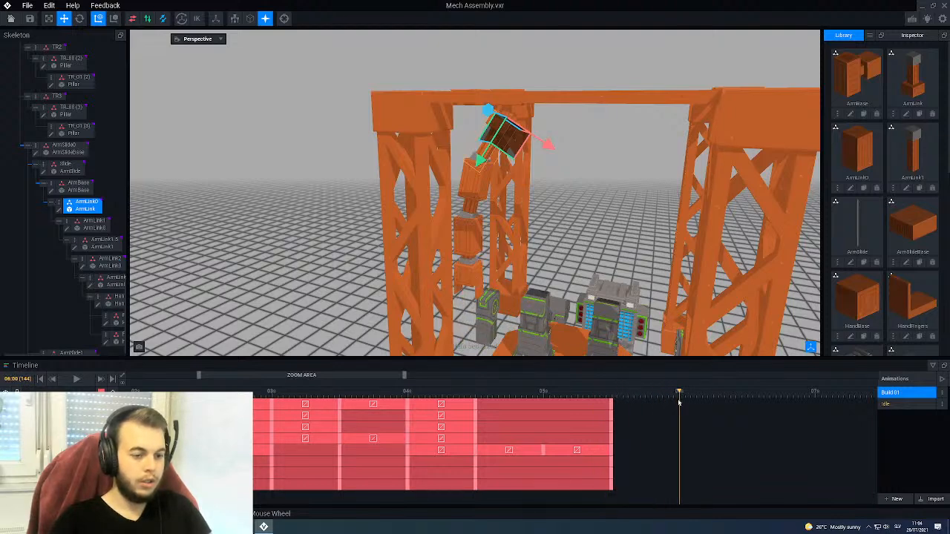
{"action": "right_click_drag", "start_coordinate": [488, 112], "coordinate": [503, 126]}
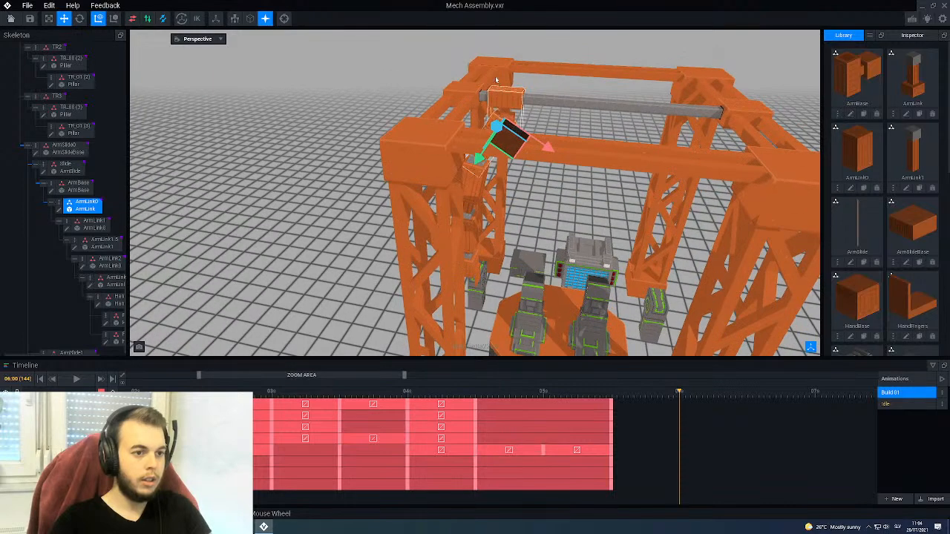
{"action": "scroll", "coordinate": [503, 89], "scroll_direction": "up", "scroll_amount": 4}
{"action": "scroll", "coordinate": [502, 89], "scroll_direction": "down", "scroll_amount": 3}
{"action": "left_click", "coordinate": [510, 83]}
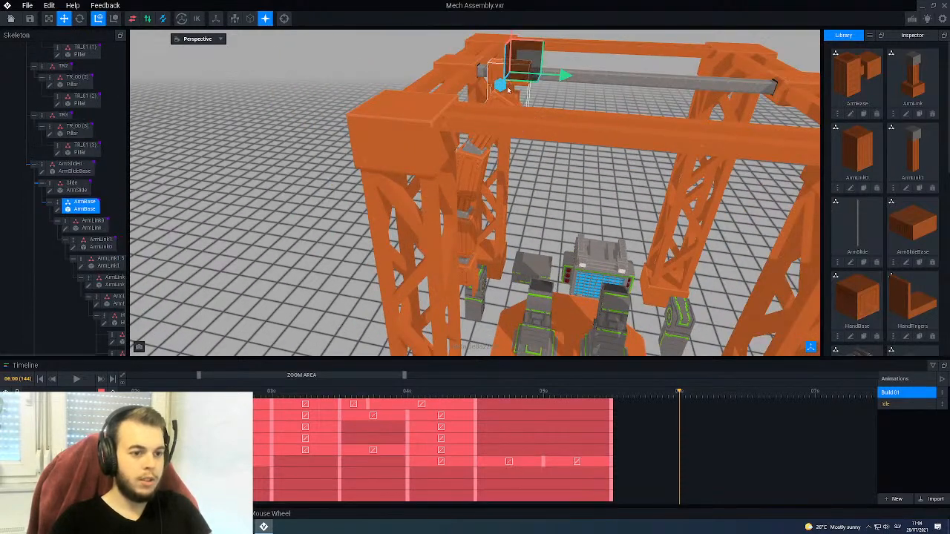
{"action": "right_click_drag", "start_coordinate": [510, 84], "coordinate": [520, 74]}
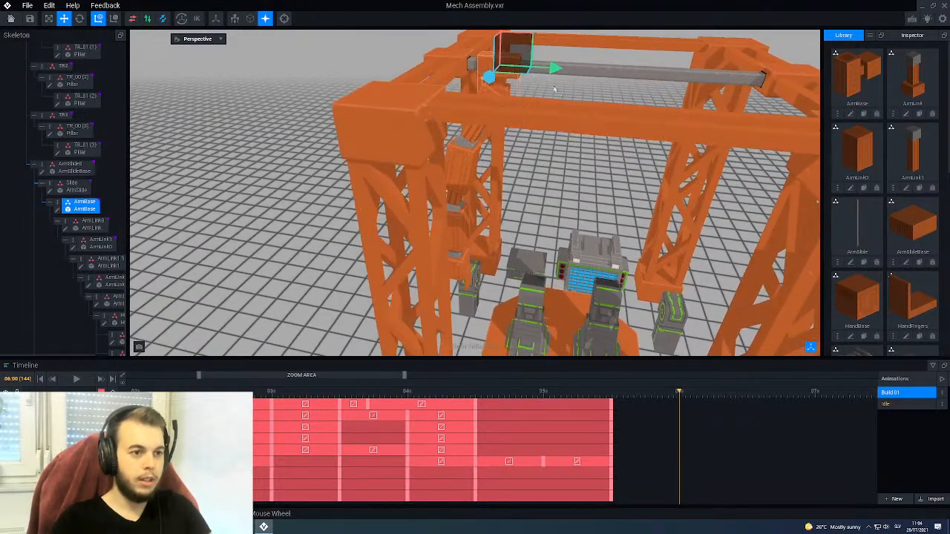
{"action": "left_click_drag", "start_coordinate": [558, 70], "coordinate": [606, 74]}
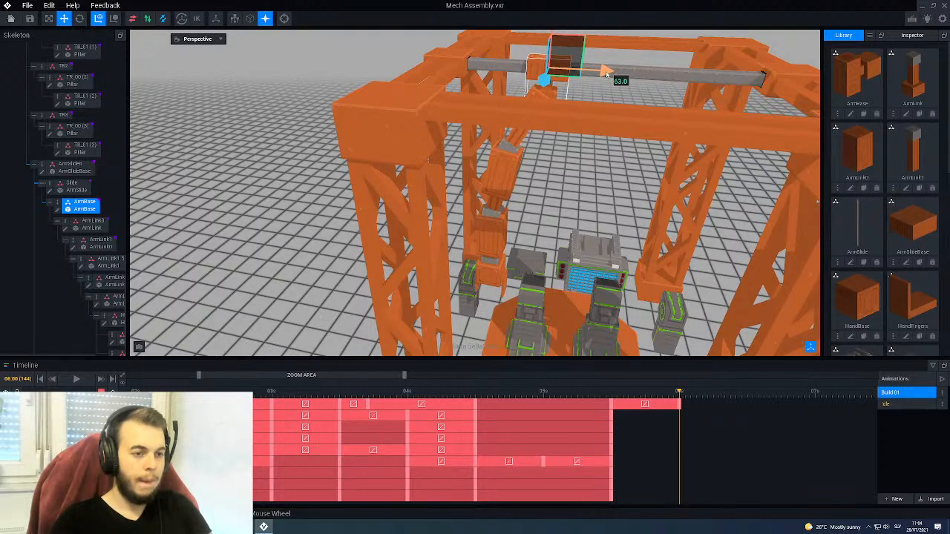
Step: Rotate ArmLink0 on two axes at 06:00, to about 85° in the sideways direction, so it hangs straight down
{"action": "right_click_drag", "start_coordinate": [491, 224], "coordinate": [511, 186]}
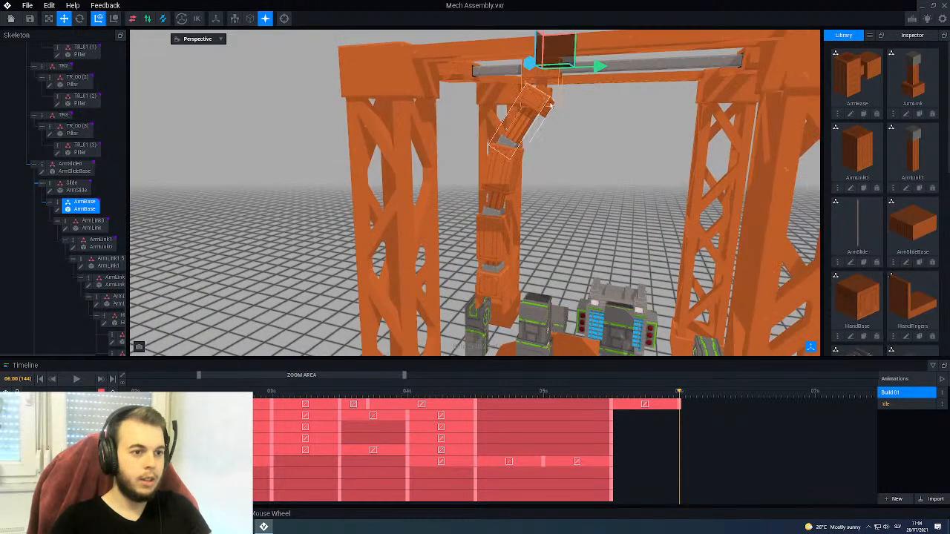
{"action": "left_click", "coordinate": [538, 99]}
{"action": "right_click_drag", "start_coordinate": [537, 100], "coordinate": [550, 132]}
{"action": "key", "text": "e"}
{"action": "left_click_drag", "start_coordinate": [554, 128], "coordinate": [583, 125]}
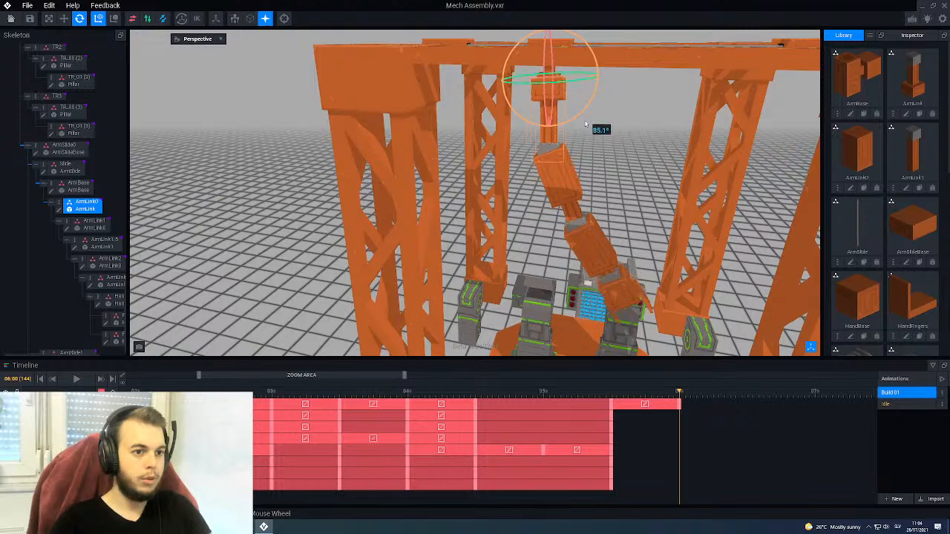
{"action": "right_click_drag", "start_coordinate": [578, 104], "coordinate": [550, 122]}
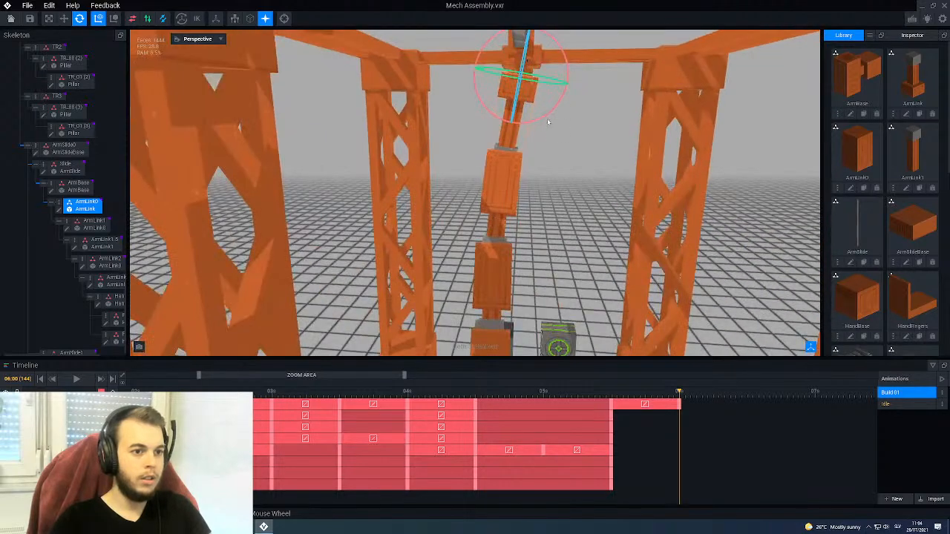
{"action": "left_click_drag", "start_coordinate": [545, 116], "coordinate": [555, 117]}
Step: Straighten ArmLink1 beneath ArmLink0 at 06:00 by rotating it to 0° on its tilted axes
{"action": "right_click_drag", "start_coordinate": [558, 116], "coordinate": [493, 220]}
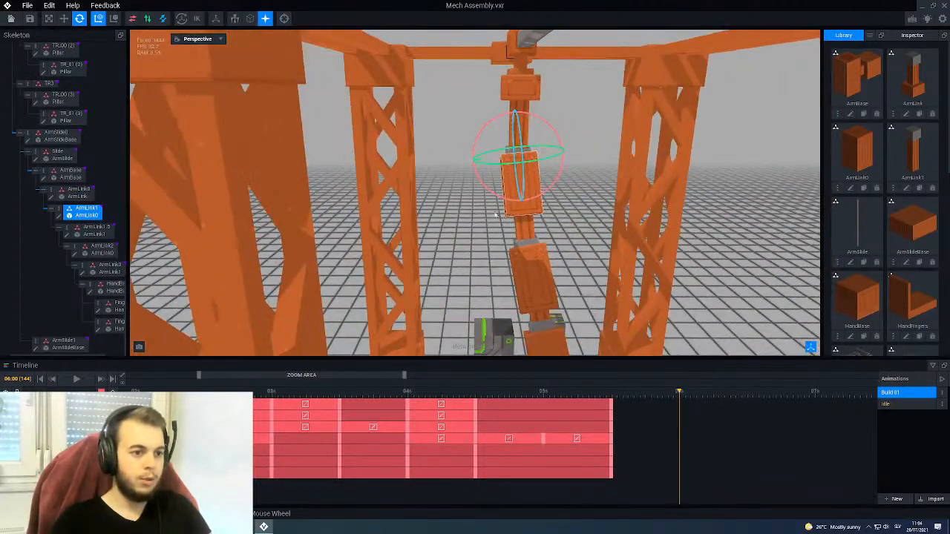
{"action": "left_click_drag", "start_coordinate": [501, 200], "coordinate": [496, 199]}
{"action": "right_click_drag", "start_coordinate": [496, 198], "coordinate": [518, 191]}
{"action": "left_click_drag", "start_coordinate": [518, 192], "coordinate": [505, 196]}
{"action": "right_click_drag", "start_coordinate": [508, 187], "coordinate": [516, 202]}
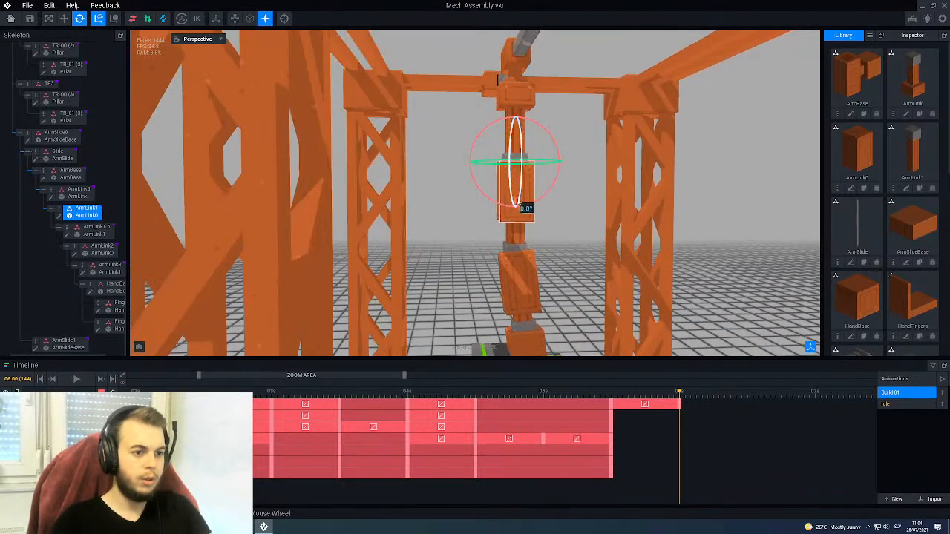
{"action": "left_click_drag", "start_coordinate": [528, 207], "coordinate": [531, 206]}
{"action": "right_click_drag", "start_coordinate": [515, 191], "coordinate": [524, 236]}
Step: Rotate ArmLink2 to 0° on both tilted axes at 06:00 so the lower arm points straight down
{"action": "left_click", "coordinate": [509, 237]}
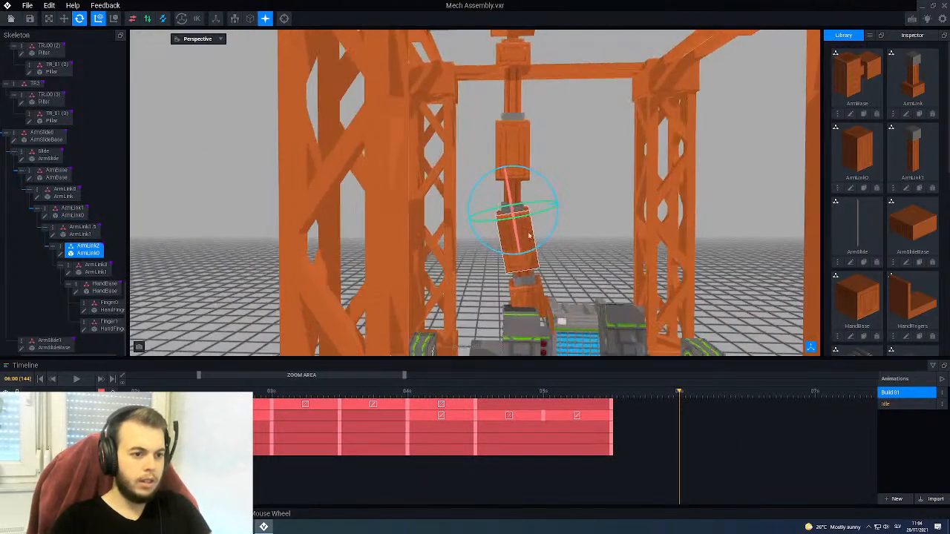
{"action": "left_click_drag", "start_coordinate": [550, 235], "coordinate": [543, 248]}
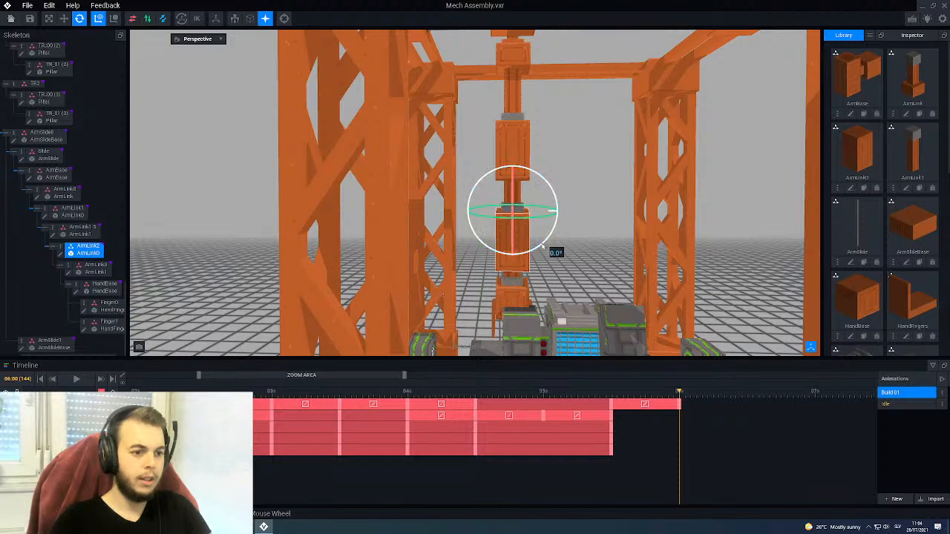
{"action": "right_click_drag", "start_coordinate": [542, 247], "coordinate": [556, 245]}
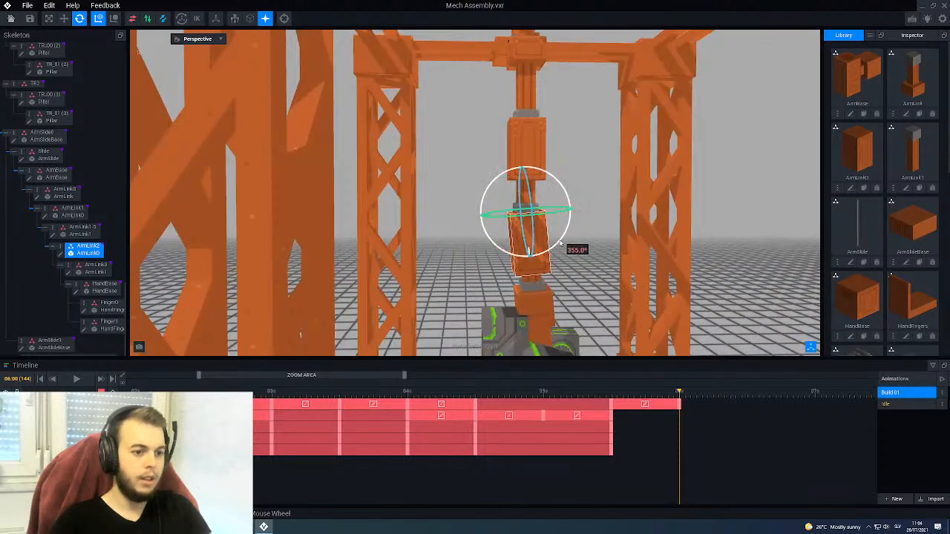
{"action": "left_click_drag", "start_coordinate": [556, 245], "coordinate": [562, 245]}
{"action": "right_click_drag", "start_coordinate": [562, 245], "coordinate": [582, 245]}
Step: Retract the ArmLink1.5 section upward to offset 0 at 06:00, lifting the hand to the height of the placed leg
{"action": "scroll", "coordinate": [527, 267], "scroll_direction": "down", "scroll_amount": 8}
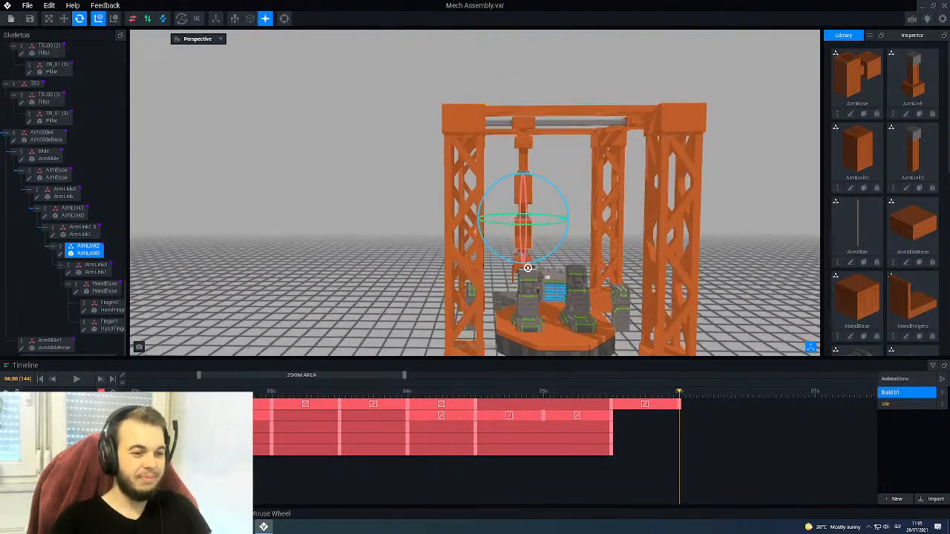
{"action": "scroll", "coordinate": [527, 267], "scroll_direction": "up", "scroll_amount": 4}
{"action": "scroll", "coordinate": [524, 271], "scroll_direction": "down", "scroll_amount": 3}
{"action": "scroll", "coordinate": [516, 275], "scroll_direction": "up", "scroll_amount": 4}
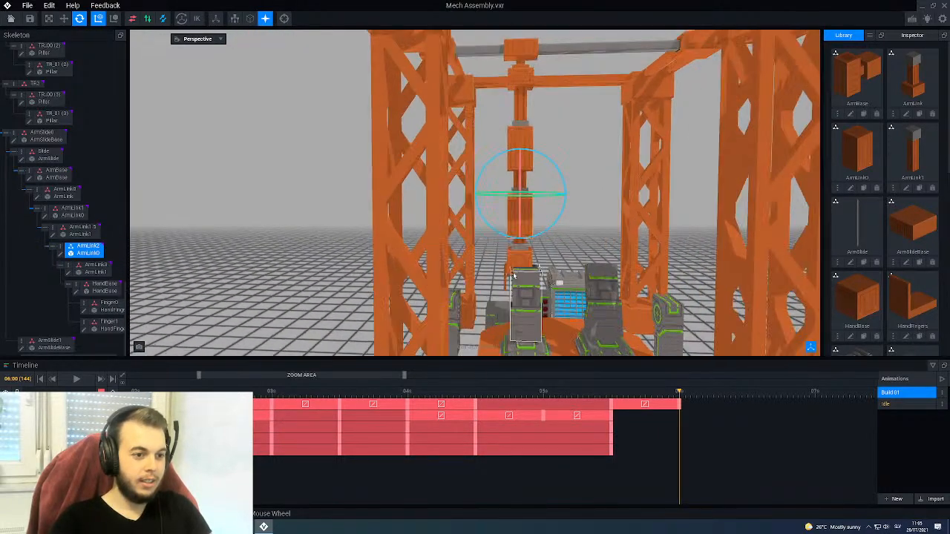
{"action": "scroll", "coordinate": [522, 239], "scroll_direction": "down", "scroll_amount": 4}
{"action": "scroll", "coordinate": [522, 230], "scroll_direction": "up", "scroll_amount": 3}
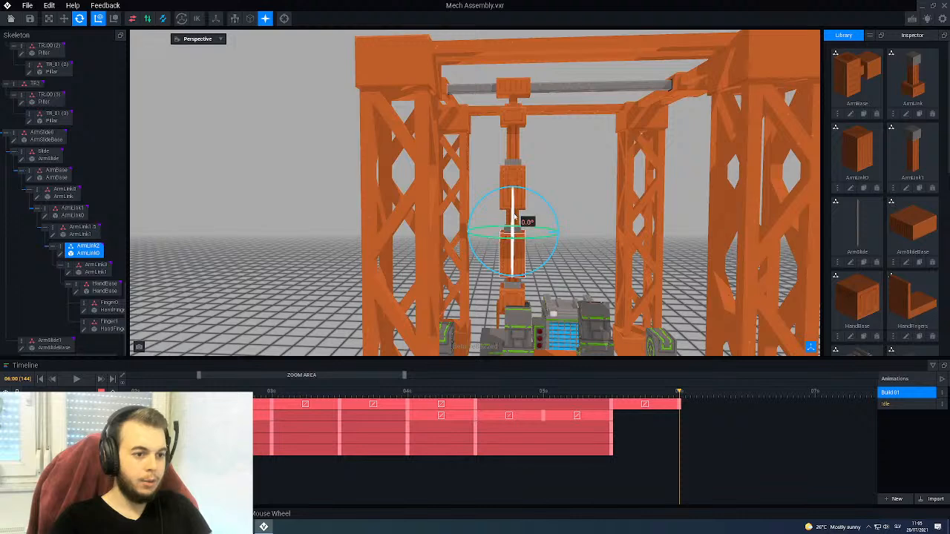
{"action": "left_click", "coordinate": [516, 215]}
{"action": "scroll", "coordinate": [462, 221], "scroll_direction": "up", "scroll_amount": 5}
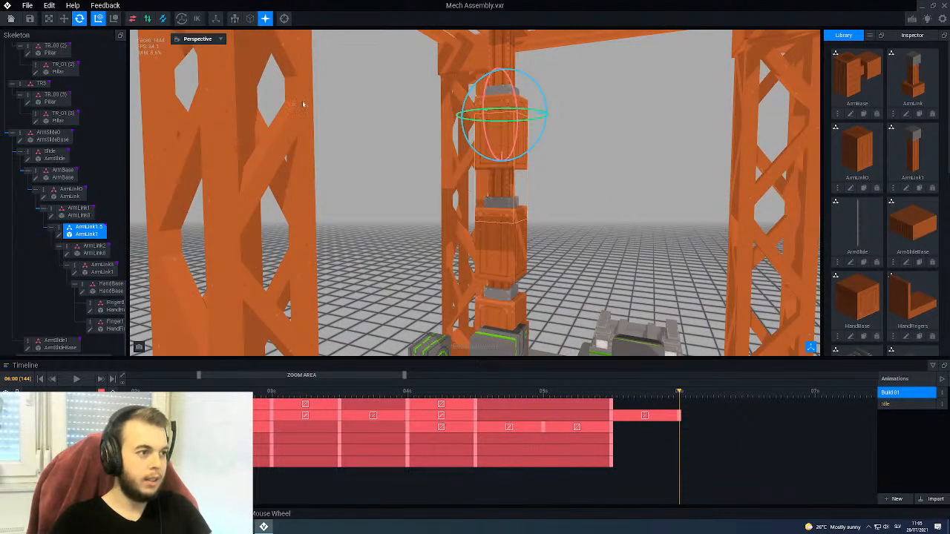
{"action": "left_click", "coordinate": [65, 20]}
{"action": "right_click_drag", "start_coordinate": [496, 208], "coordinate": [544, 201]}
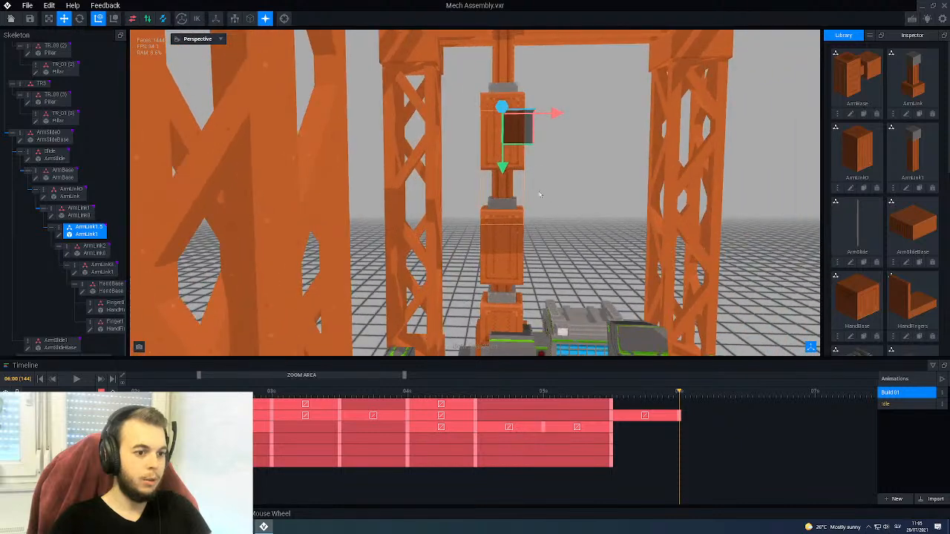
{"action": "left_click_drag", "start_coordinate": [502, 168], "coordinate": [504, 161]}
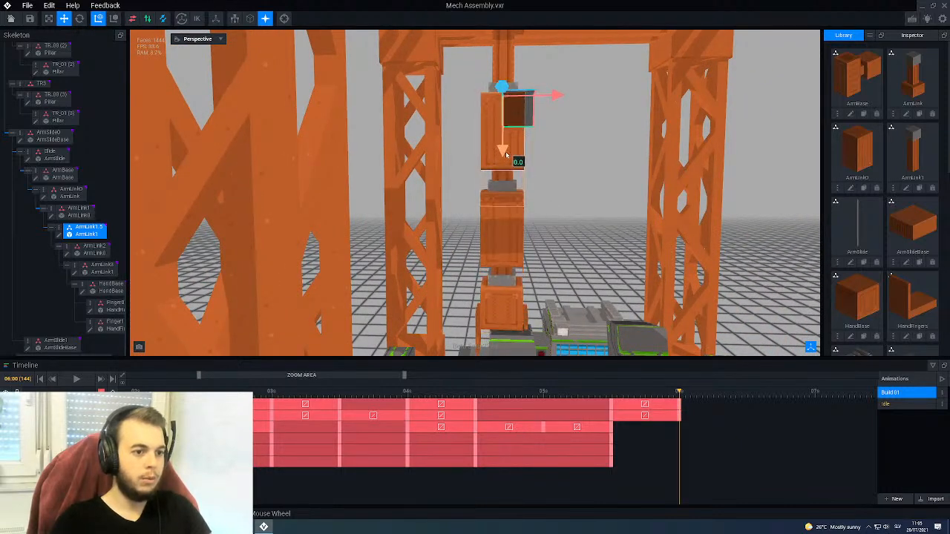
{"action": "scroll", "coordinate": [507, 154], "scroll_direction": "down", "scroll_amount": 5}
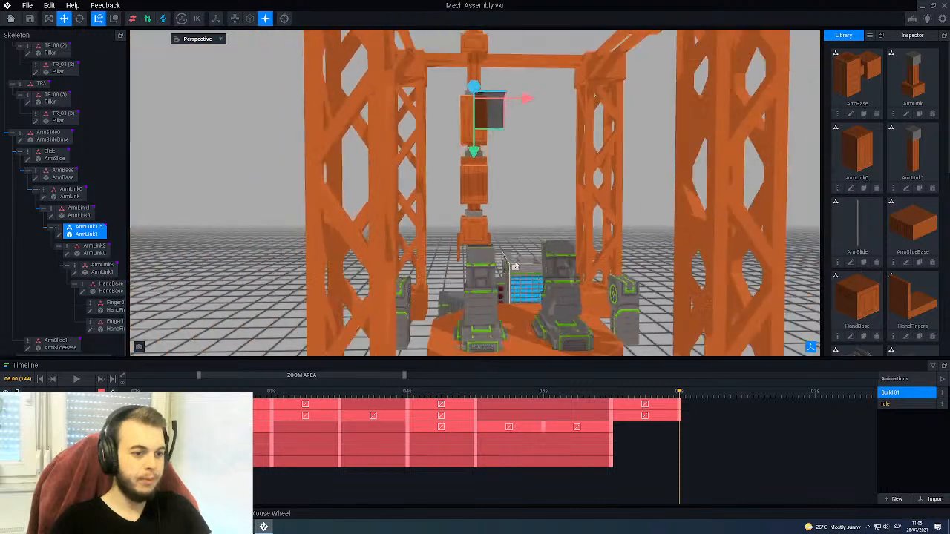
Step: Check ArmBase's alignment with the leg, and slide ArmSlide0 along the side rails to position 21 at 06:00
{"action": "scroll", "coordinate": [514, 266], "scroll_direction": "down", "scroll_amount": 3}
{"action": "right_click_drag", "start_coordinate": [509, 172], "coordinate": [512, 245]}
{"action": "left_click", "coordinate": [494, 108]}
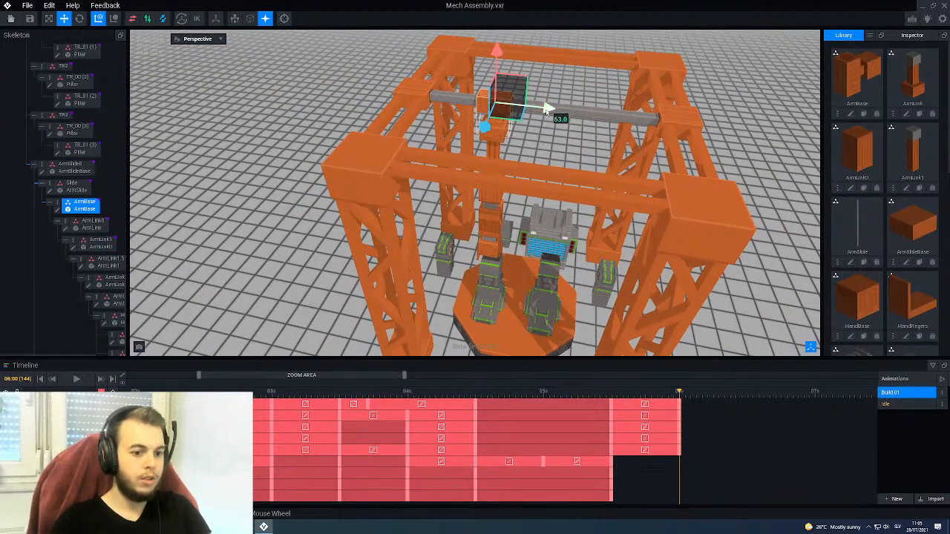
{"action": "right_click_drag", "start_coordinate": [540, 245], "coordinate": [527, 195]}
{"action": "scroll", "coordinate": [538, 189], "scroll_direction": "up", "scroll_amount": 5}
{"action": "scroll", "coordinate": [513, 195], "scroll_direction": "down", "scroll_amount": 8}
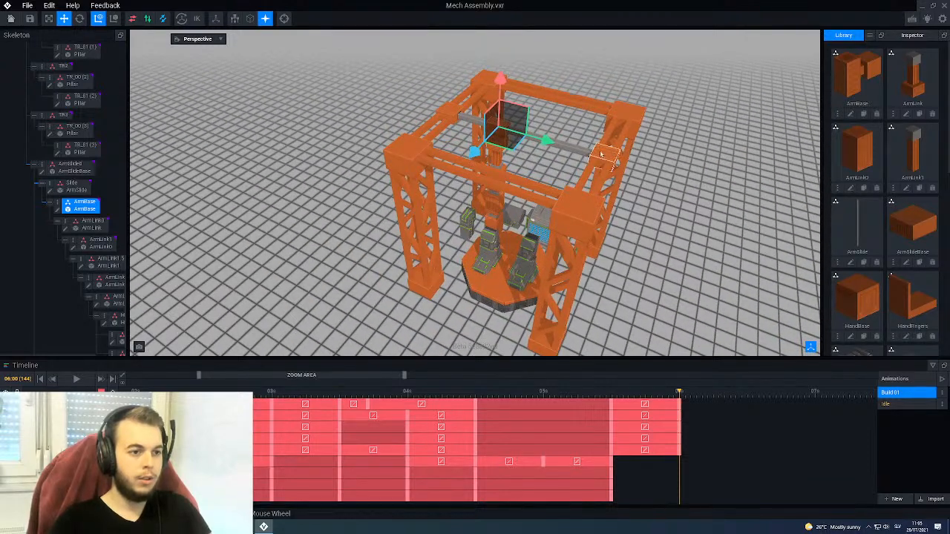
{"action": "left_click", "coordinate": [448, 117]}
{"action": "right_click_drag", "start_coordinate": [448, 117], "coordinate": [436, 128]}
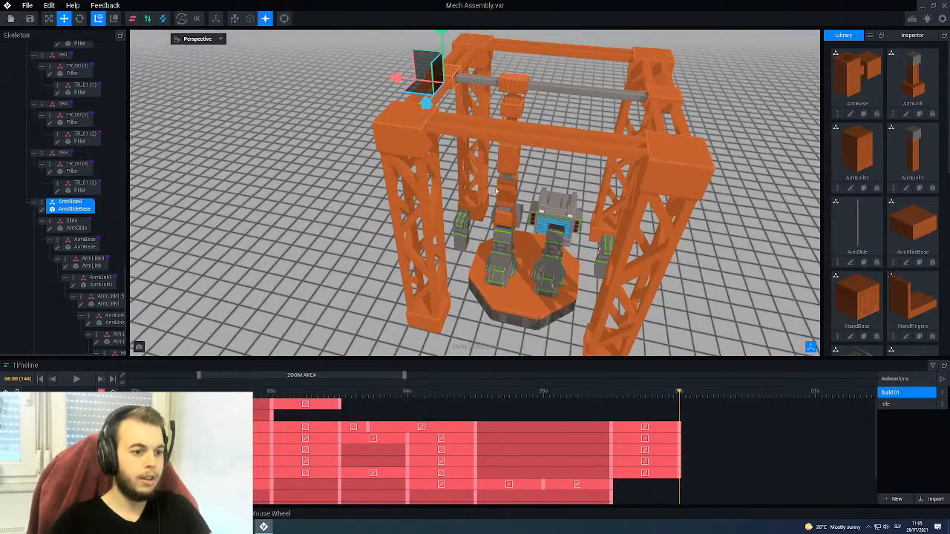
{"action": "scroll", "coordinate": [519, 268], "scroll_direction": "down", "scroll_amount": 5}
{"action": "right_click_drag", "start_coordinate": [521, 268], "coordinate": [521, 268]}
{"action": "scroll", "coordinate": [540, 204], "scroll_direction": "up", "scroll_amount": 3}
{"action": "scroll", "coordinate": [540, 205], "scroll_direction": "up", "scroll_amount": 2}
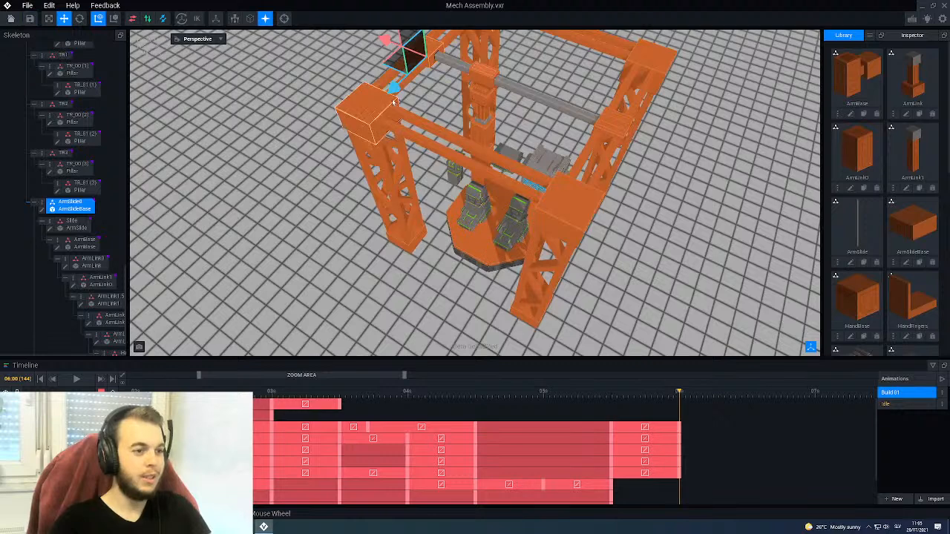
{"action": "left_click_drag", "start_coordinate": [393, 89], "coordinate": [388, 96]}
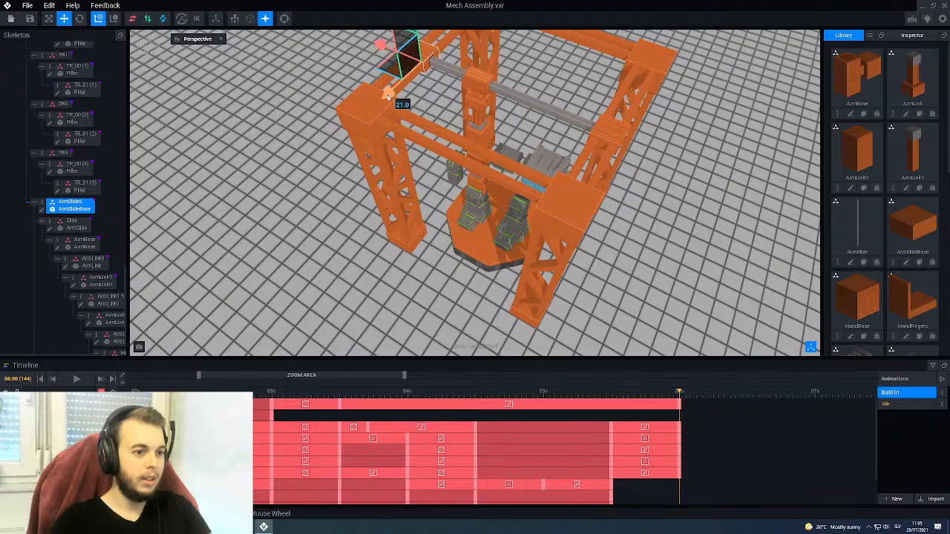
Step: Inspect the hand's grip on the leg up close, and scrub back to 02:10 to compare it with the earlier grip
{"action": "right_click_drag", "start_coordinate": [506, 215], "coordinate": [464, 192]}
{"action": "middle_click_drag", "start_coordinate": [509, 144], "coordinate": [481, 174]}
{"action": "right_click_drag", "start_coordinate": [481, 175], "coordinate": [456, 187]}
{"action": "scroll", "coordinate": [460, 184], "scroll_direction": "up", "scroll_amount": 6}
{"action": "middle_click_drag", "start_coordinate": [458, 189], "coordinate": [449, 217]}
{"action": "right_click_drag", "start_coordinate": [448, 200], "coordinate": [451, 200]}
{"action": "left_click_drag", "start_coordinate": [275, 398], "coordinate": [192, 394]}
{"action": "scroll", "coordinate": [510, 132], "scroll_direction": "up", "scroll_amount": 3}
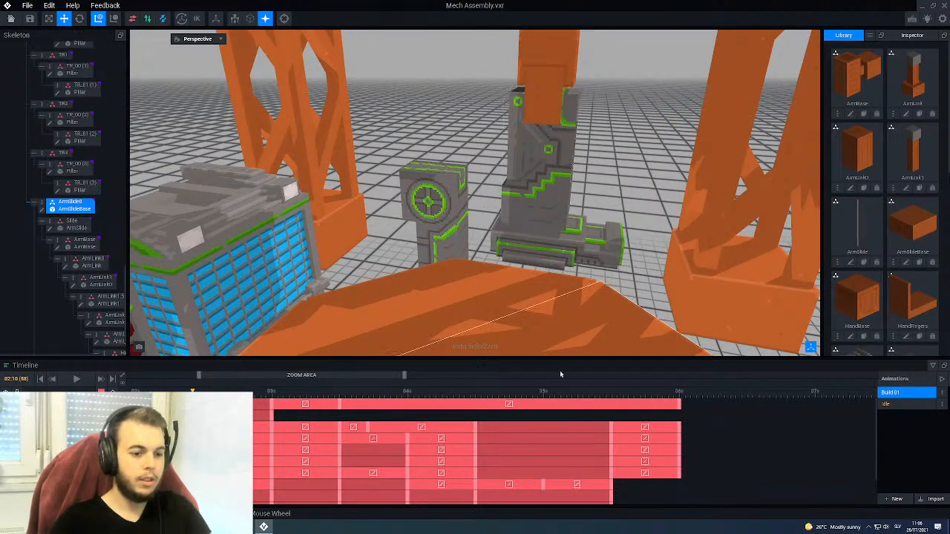
Step: Return to 06:00, slide ArmSlide0 along the rails to about 28, and nudge it back slightly to line the hand up with the leg
{"action": "left_click_drag", "start_coordinate": [672, 394], "coordinate": [680, 393]}
{"action": "scroll", "coordinate": [475, 193], "scroll_direction": "down", "scroll_amount": 5}
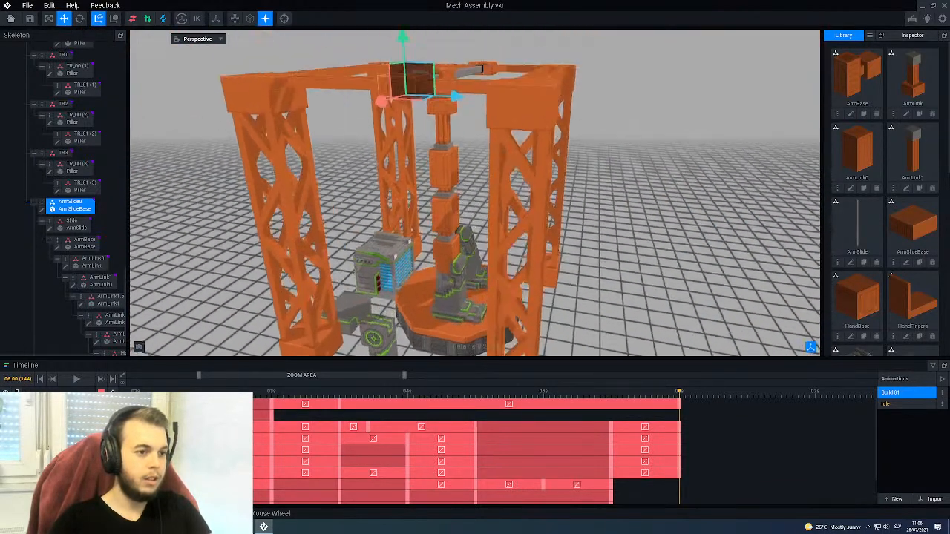
{"action": "middle_click_drag", "start_coordinate": [430, 126], "coordinate": [433, 161]}
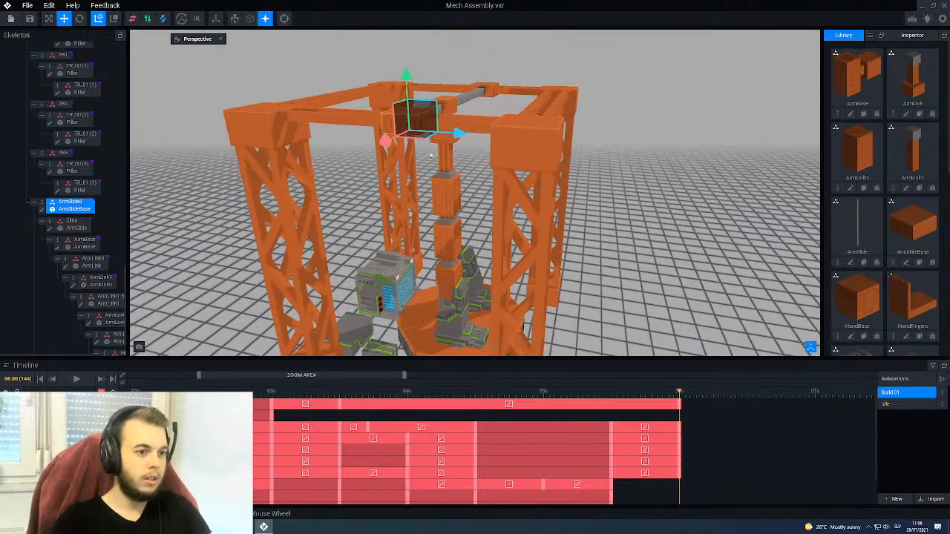
{"action": "left_click_drag", "start_coordinate": [454, 136], "coordinate": [466, 135]}
{"action": "right_click_drag", "start_coordinate": [416, 230], "coordinate": [445, 191]}
{"action": "scroll", "coordinate": [445, 192], "scroll_direction": "up", "scroll_amount": 3}
{"action": "scroll", "coordinate": [446, 191], "scroll_direction": "up", "scroll_amount": 2}
{"action": "left_click_drag", "start_coordinate": [479, 58], "coordinate": [480, 58]}
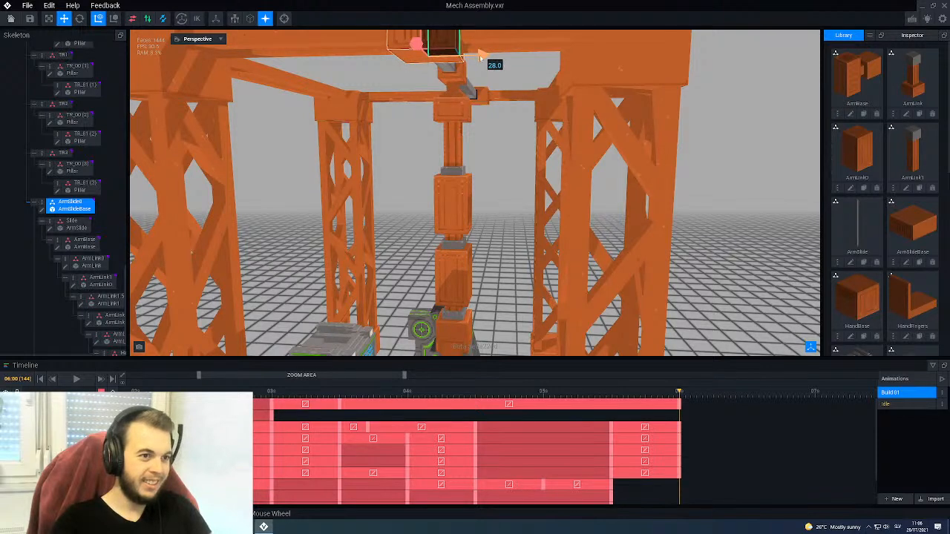
{"action": "middle_click_drag", "start_coordinate": [450, 123], "coordinate": [448, 176]}
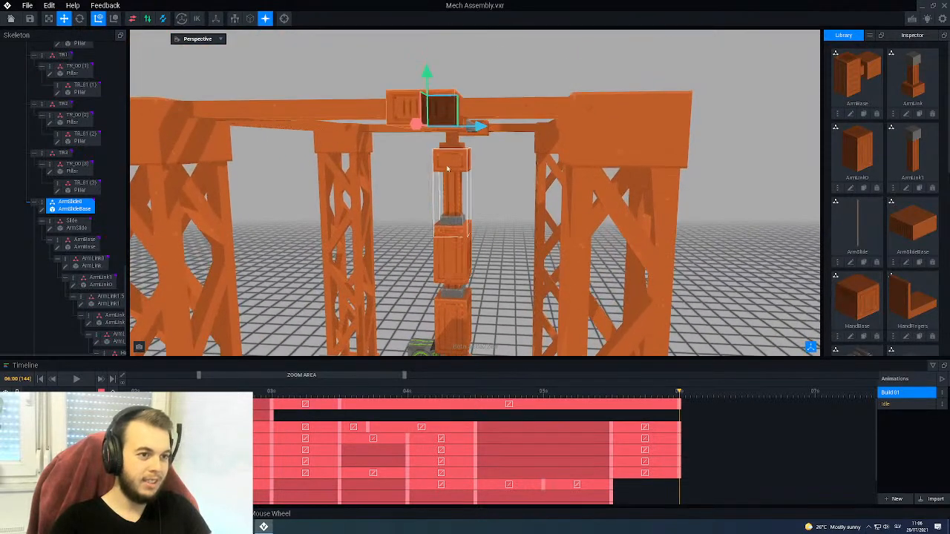
{"action": "left_click_drag", "start_coordinate": [478, 130], "coordinate": [472, 131]}
{"action": "middle_click_drag", "start_coordinate": [447, 335], "coordinate": [452, 222]}
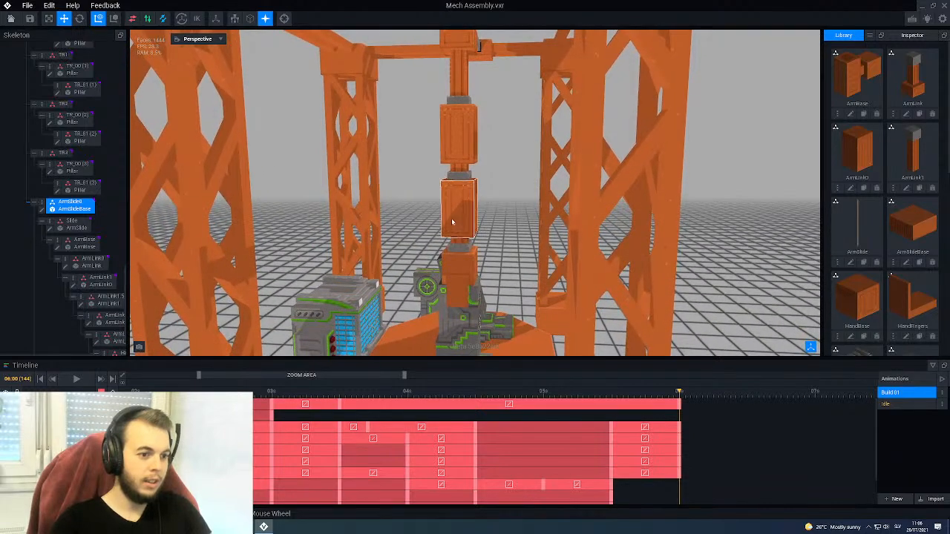
Step: Scrub back to 03:12 and review the arm's position over the waiting parts at the earlier ArmSlide0 keyframe
{"action": "scroll", "coordinate": [452, 222], "scroll_direction": "down", "scroll_amount": 5}
{"action": "right_click_drag", "start_coordinate": [452, 219], "coordinate": [450, 240]}
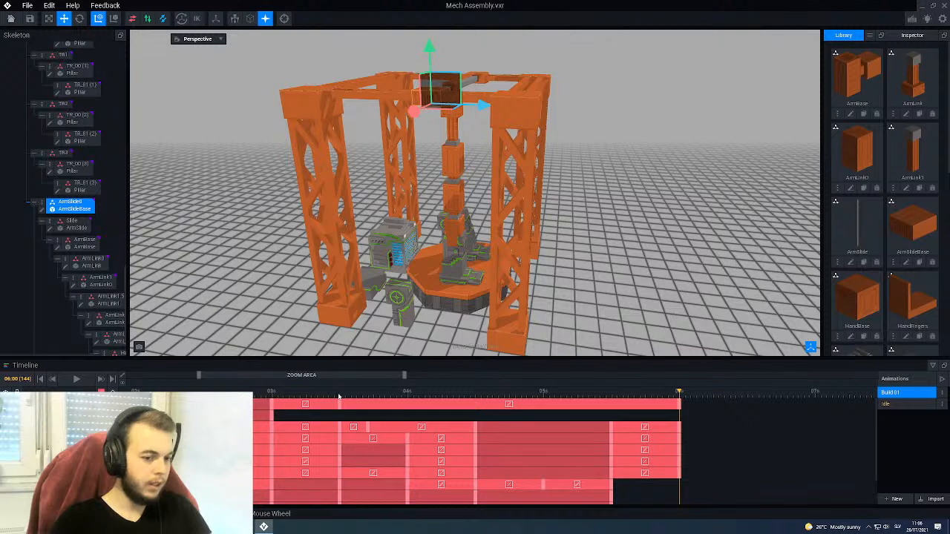
{"action": "left_click_drag", "start_coordinate": [341, 398], "coordinate": [341, 430]}
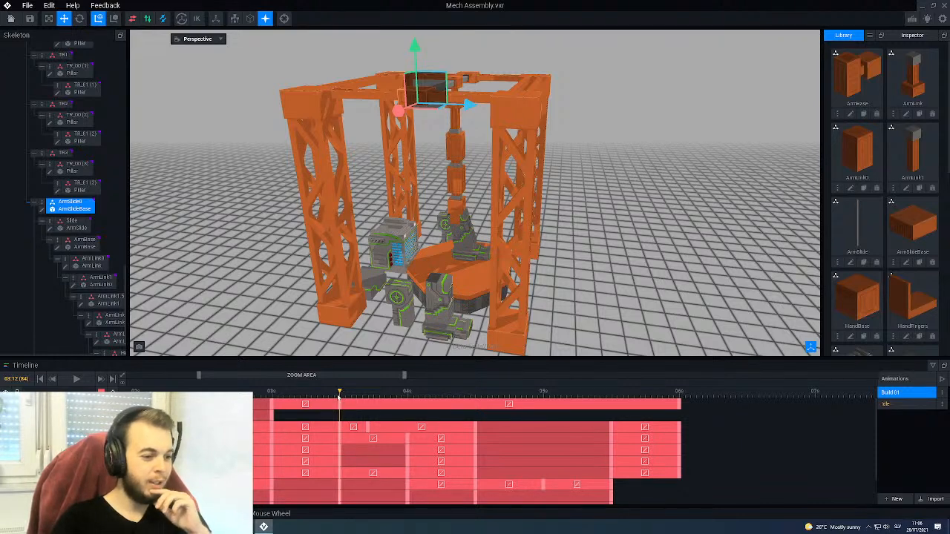
{"action": "middle_click_drag", "start_coordinate": [430, 265], "coordinate": [423, 287]}
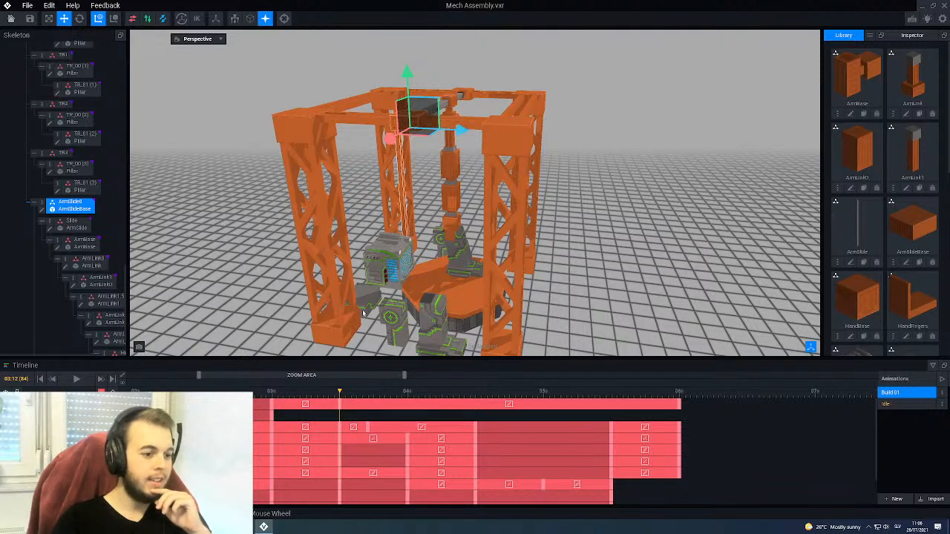
Step: At 05:12, slide ArmSlide0 along the side rails back to match its 03:12 position, and return to 06:00
{"action": "left_click_drag", "start_coordinate": [339, 401], "coordinate": [658, 386]}
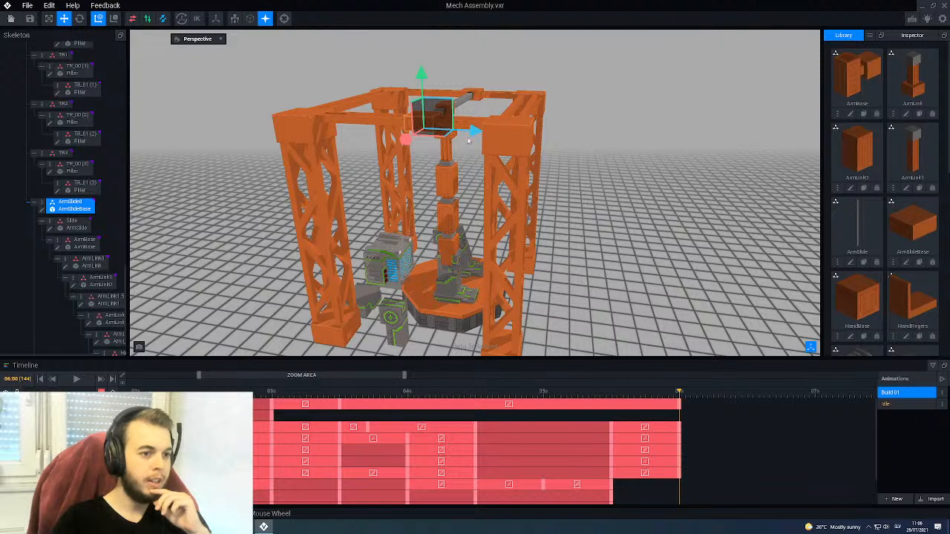
{"action": "left_click", "coordinate": [611, 396]}
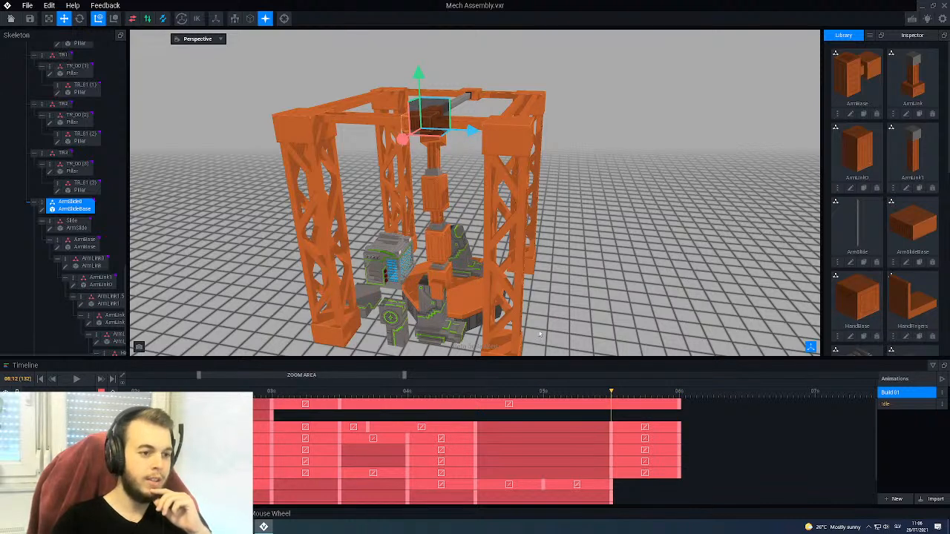
{"action": "left_click_drag", "start_coordinate": [472, 135], "coordinate": [460, 133]}
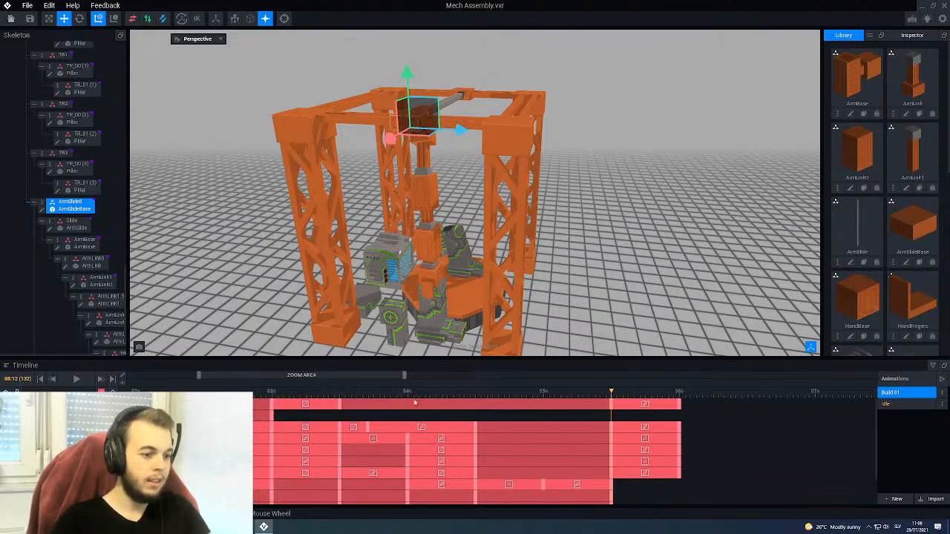
{"action": "left_click_drag", "start_coordinate": [611, 394], "coordinate": [685, 404]}
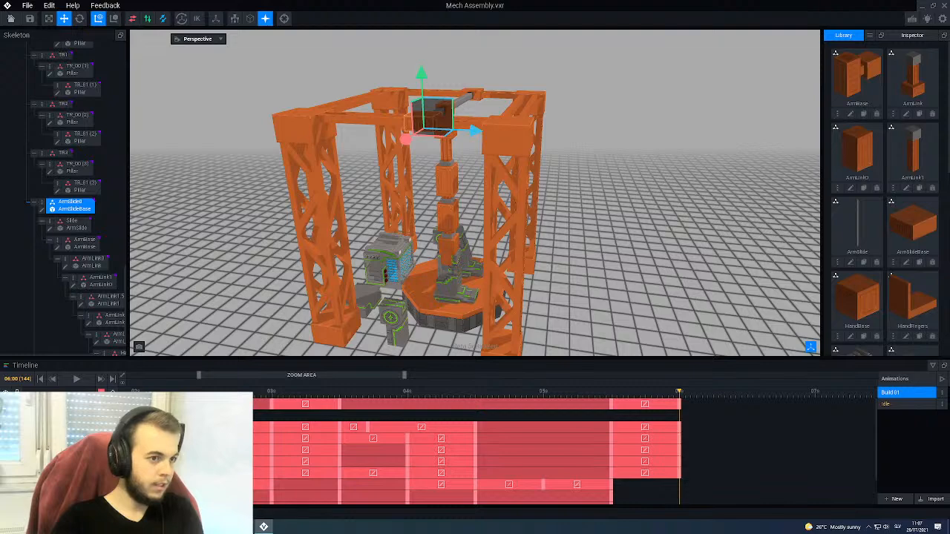
Step: Add hold keyframes at 06:00 on the arm's remaining tracks, including the Slide track and the lower hand tracks
{"action": "left_click", "coordinate": [113, 416]}
{"action": "scroll", "coordinate": [527, 229], "scroll_direction": "down", "scroll_amount": 4}
{"action": "right_click_drag", "start_coordinate": [528, 229], "coordinate": [438, 222]}
{"action": "middle_click_drag", "start_coordinate": [349, 250], "coordinate": [464, 253]}
{"action": "scroll", "coordinate": [464, 253], "scroll_direction": "up", "scroll_amount": 1}
{"action": "right_click_drag", "start_coordinate": [464, 267], "coordinate": [462, 255]}
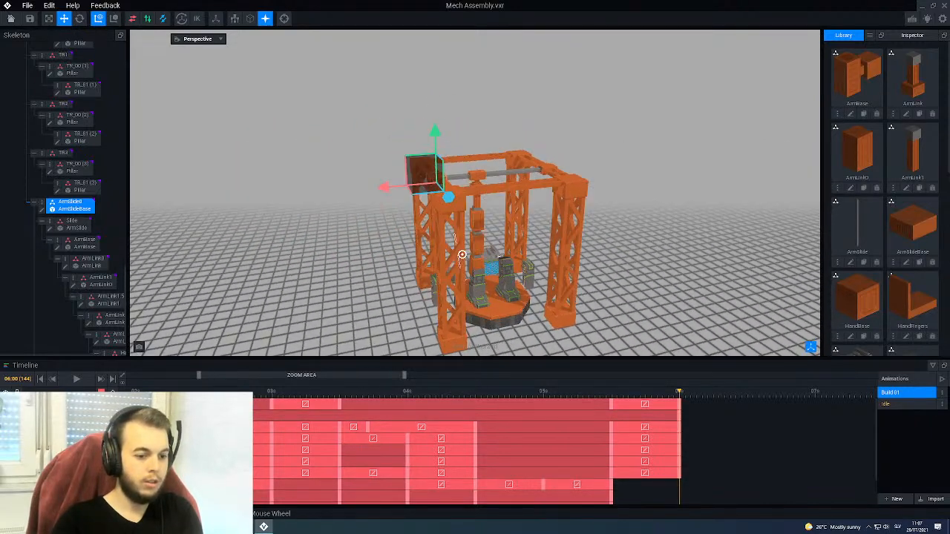
{"action": "scroll", "coordinate": [460, 258], "scroll_direction": "up", "scroll_amount": 3}
{"action": "scroll", "coordinate": [459, 264], "scroll_direction": "up", "scroll_amount": 2}
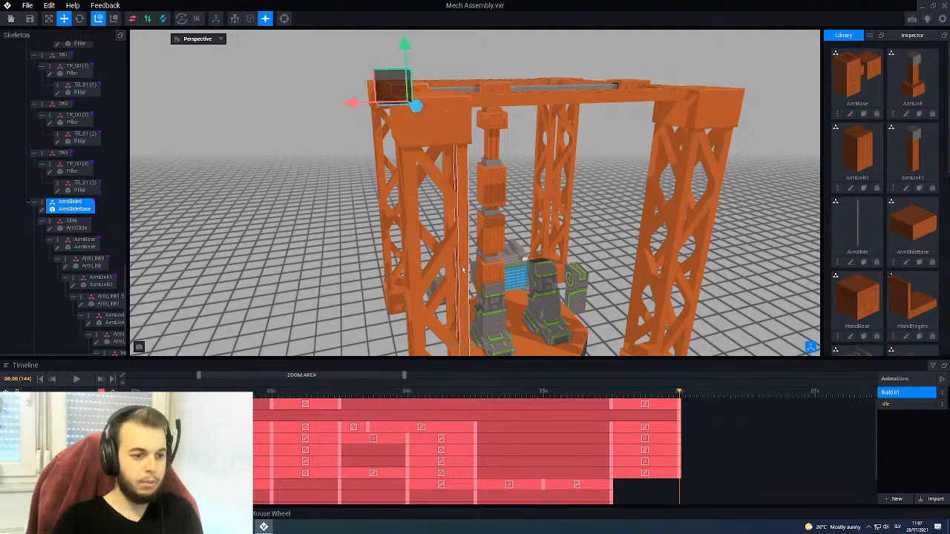
{"action": "right_click_drag", "start_coordinate": [493, 274], "coordinate": [472, 276]}
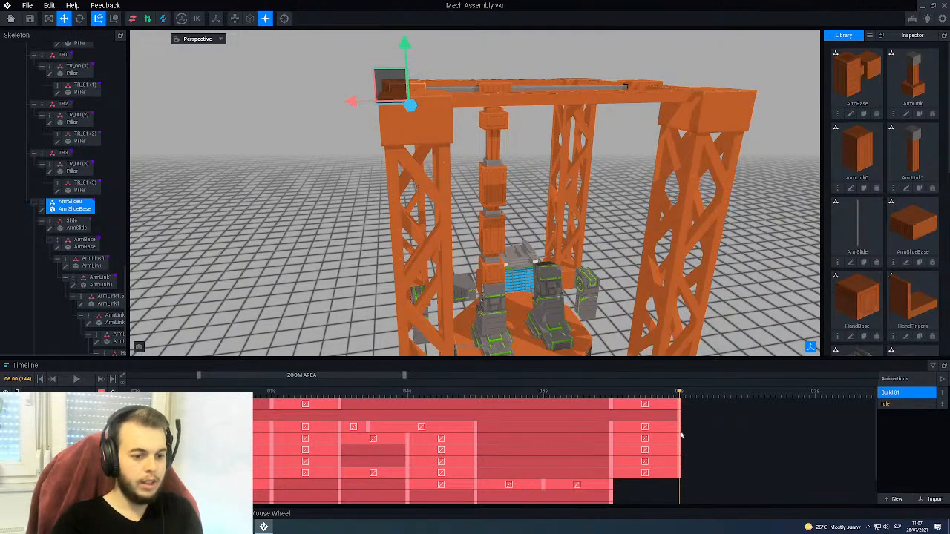
{"action": "scroll", "coordinate": [680, 441], "scroll_direction": "down", "scroll_amount": 1}
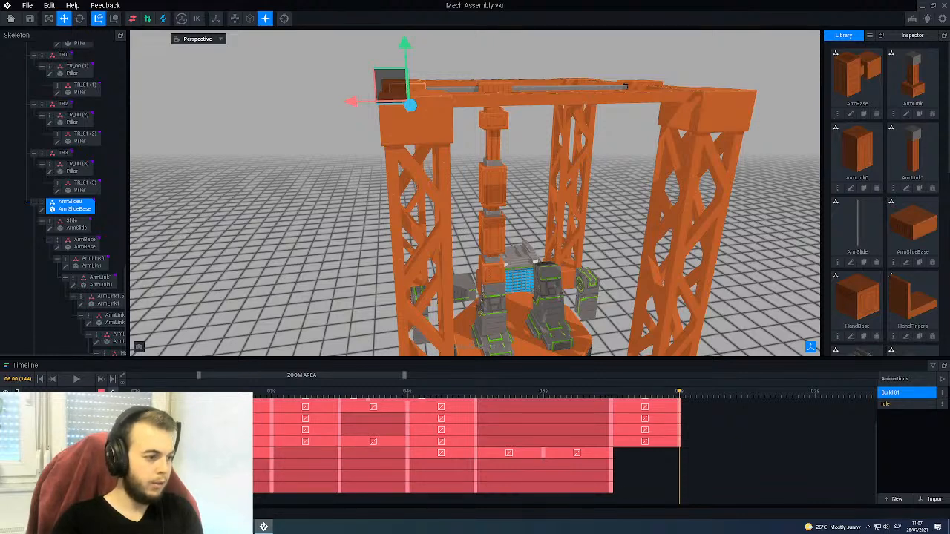
{"action": "scroll", "coordinate": [272, 496], "scroll_direction": "down", "scroll_amount": 2}
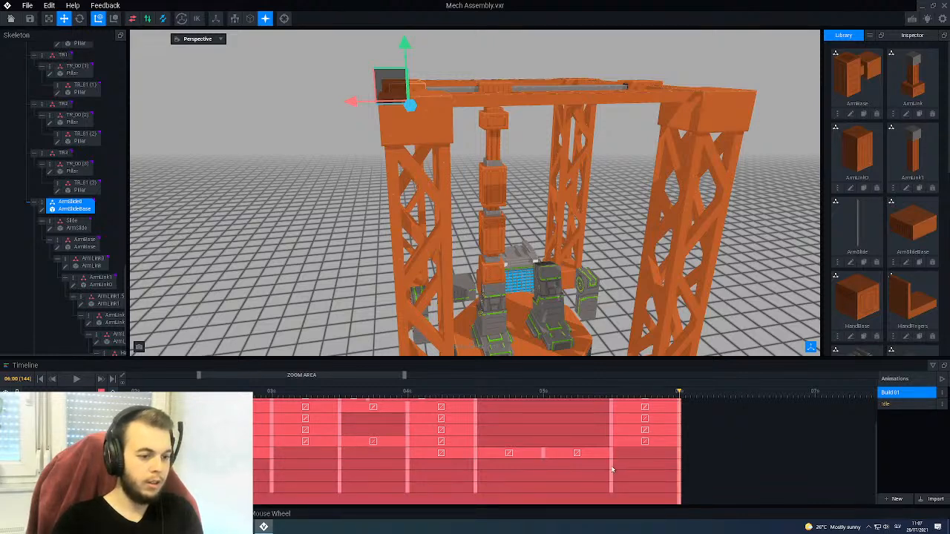
Step: Go to 06:12 and inspect the two placed legs up close, checking Mech_Leg1's rotation handles
{"action": "right_click_drag", "start_coordinate": [392, 269], "coordinate": [418, 220]}
{"action": "left_click_drag", "start_coordinate": [678, 396], "coordinate": [745, 395]}
{"action": "right_click_drag", "start_coordinate": [445, 319], "coordinate": [203, 152]}
{"action": "left_click", "coordinate": [272, 283]}
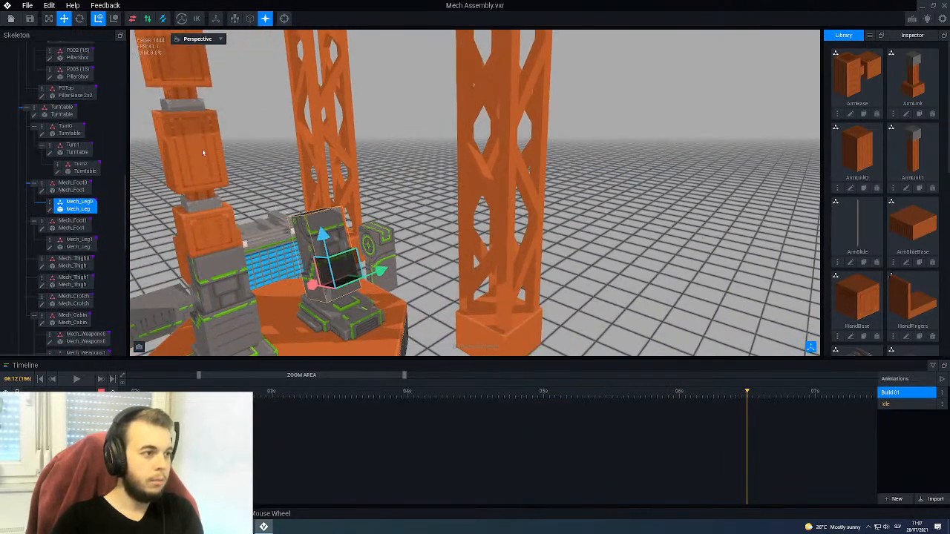
{"action": "left_click", "coordinate": [79, 19]}
{"action": "right_click_drag", "start_coordinate": [299, 251], "coordinate": [384, 275]}
{"action": "left_click", "coordinate": [421, 230]}
{"action": "scroll", "coordinate": [422, 232], "scroll_direction": "down", "scroll_amount": 3}
{"action": "middle_click_drag", "start_coordinate": [394, 294], "coordinate": [426, 280]}
{"action": "right_click_drag", "start_coordinate": [425, 280], "coordinate": [426, 284]}
{"action": "scroll", "coordinate": [424, 295], "scroll_direction": "up", "scroll_amount": 3}
{"action": "scroll", "coordinate": [424, 295], "scroll_direction": "up", "scroll_amount": 2}
{"action": "left_click", "coordinate": [437, 268]}
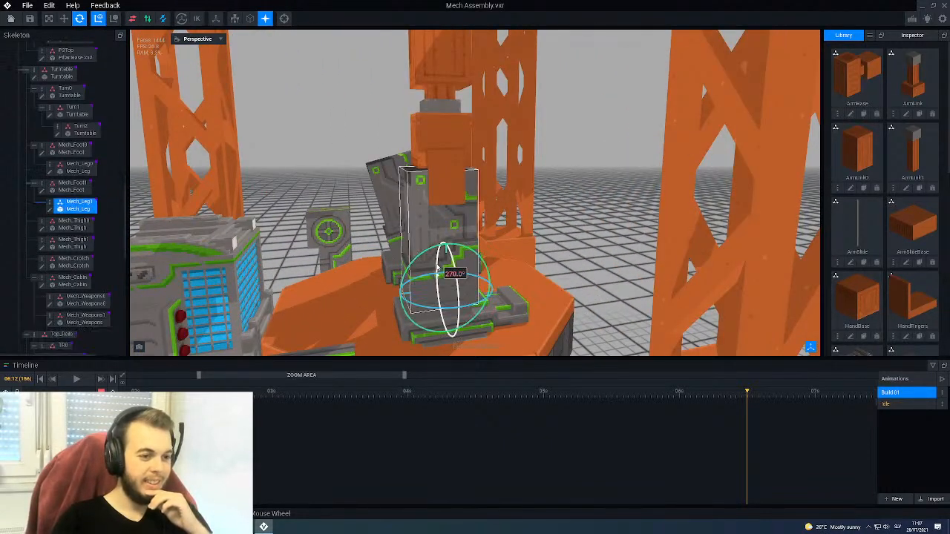
{"action": "left_click", "coordinate": [549, 261]}
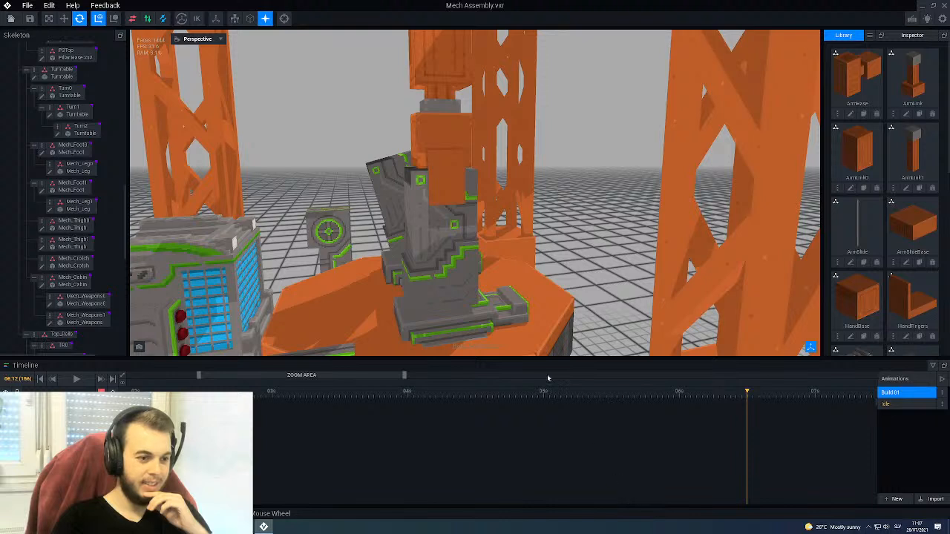
Step: Move the last keyframe of Mech_Leg1 to 06:00
{"action": "left_click", "coordinate": [449, 247]}
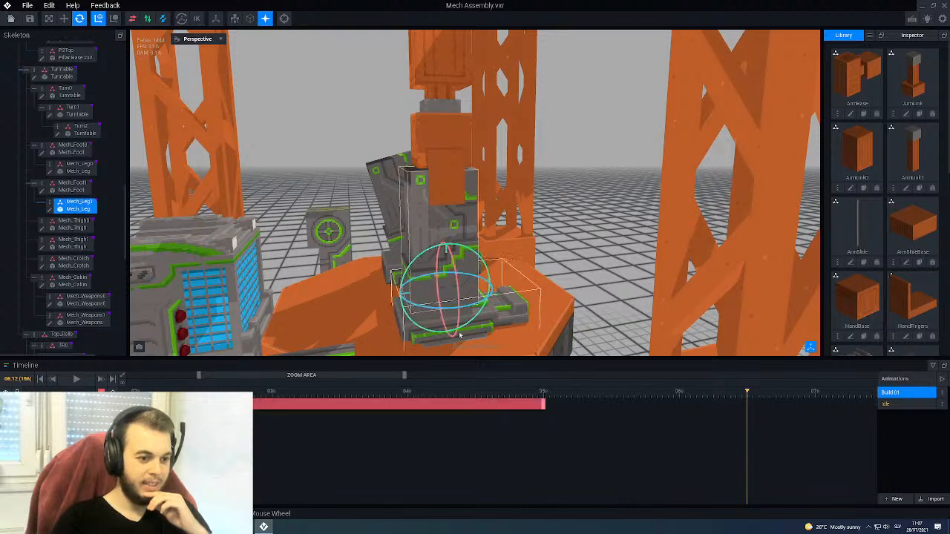
{"action": "left_click", "coordinate": [679, 395]}
{"action": "scroll", "coordinate": [574, 256], "scroll_direction": "down", "scroll_amount": 5}
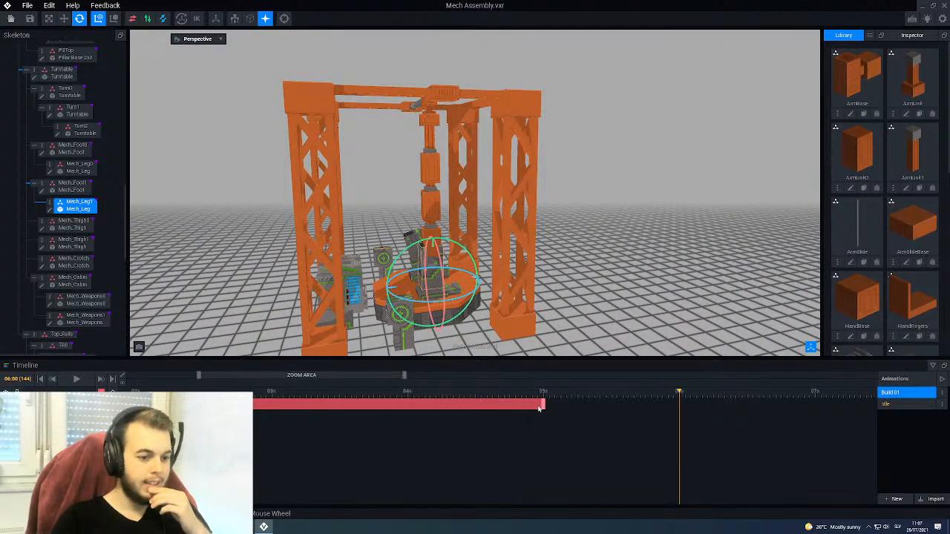
{"action": "left_click_drag", "start_coordinate": [544, 404], "coordinate": [676, 408]}
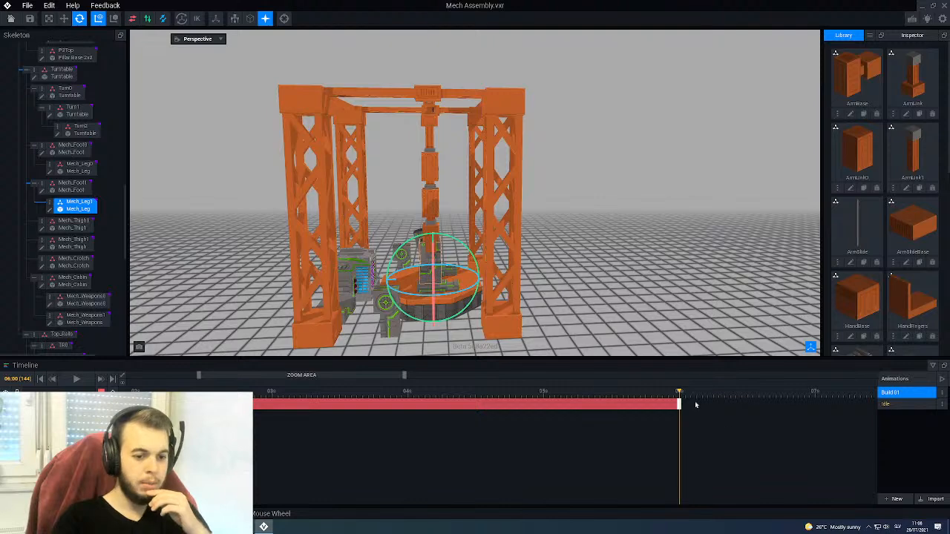
Step: At 06:12, rotate Mech_Leg1 back on its foot so it tilts parallel to the other leg
{"action": "left_click_drag", "start_coordinate": [682, 397], "coordinate": [747, 401]}
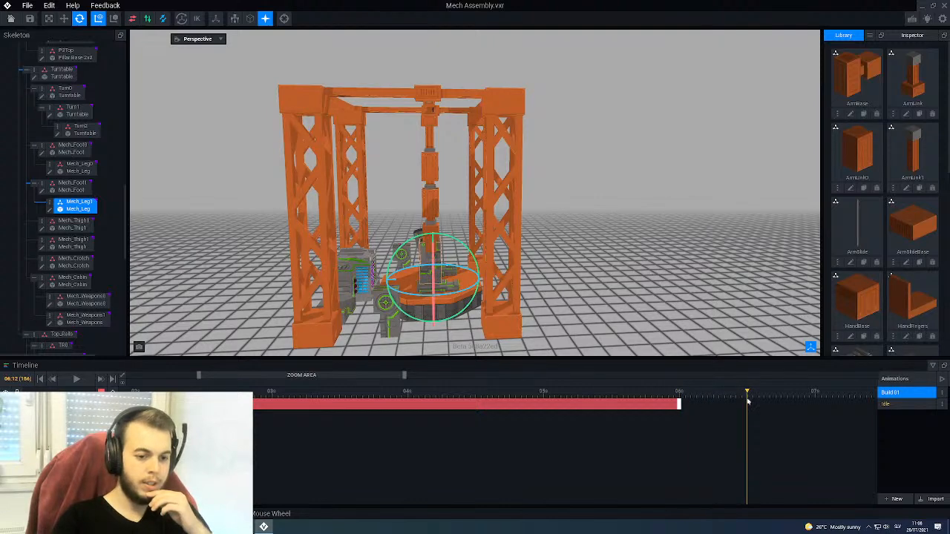
{"action": "scroll", "coordinate": [472, 255], "scroll_direction": "up", "scroll_amount": 5}
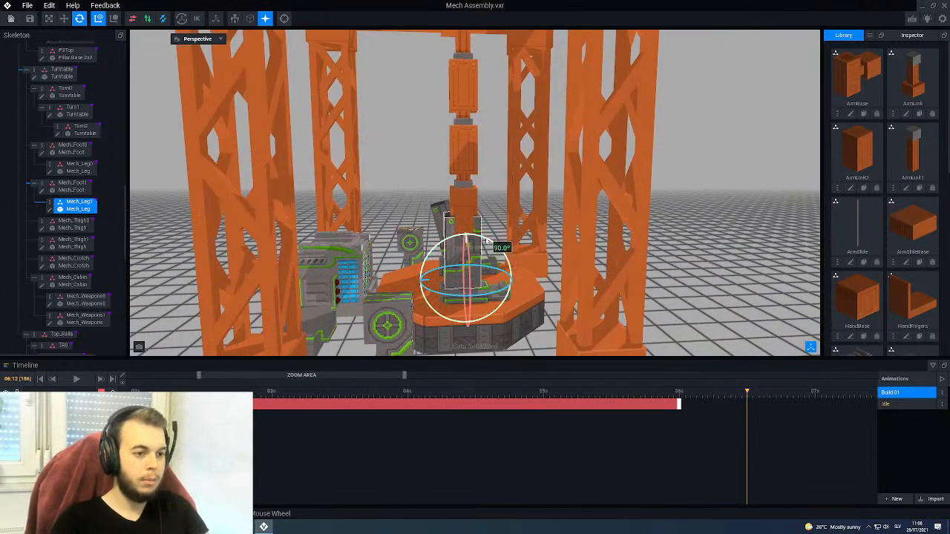
{"action": "left_click_drag", "start_coordinate": [487, 242], "coordinate": [476, 242]}
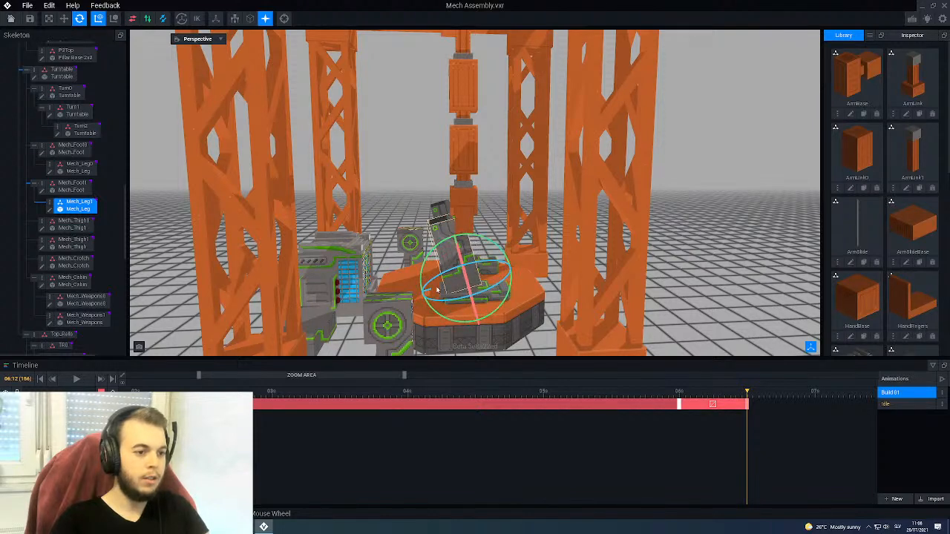
{"action": "left_click", "coordinate": [424, 172]}
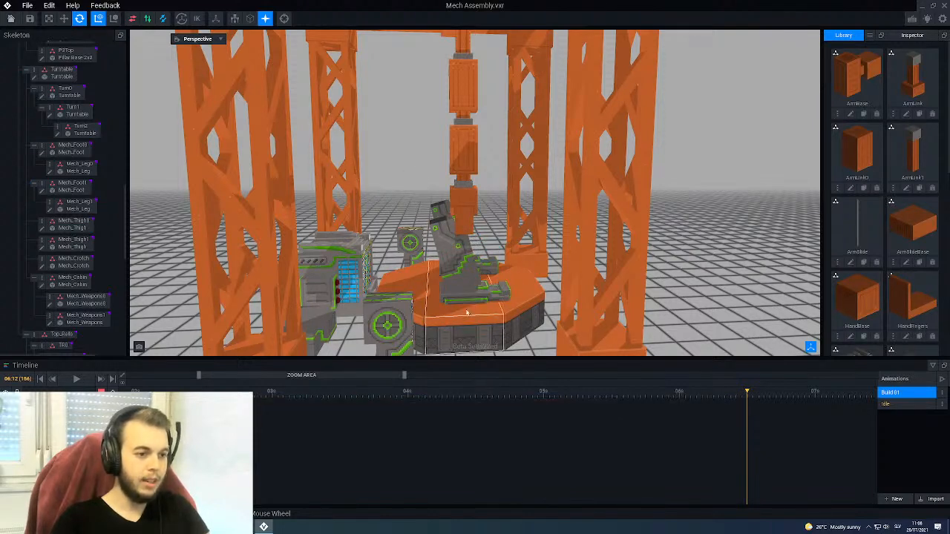
Step: At 06:12, slide ArmSlide0 along the side rails to 7.0 to follow the tilted leg
{"action": "scroll", "coordinate": [424, 173], "scroll_direction": "down", "scroll_amount": 3}
{"action": "scroll", "coordinate": [472, 87], "scroll_direction": "up", "scroll_amount": 3}
{"action": "scroll", "coordinate": [472, 219], "scroll_direction": "down", "scroll_amount": 3}
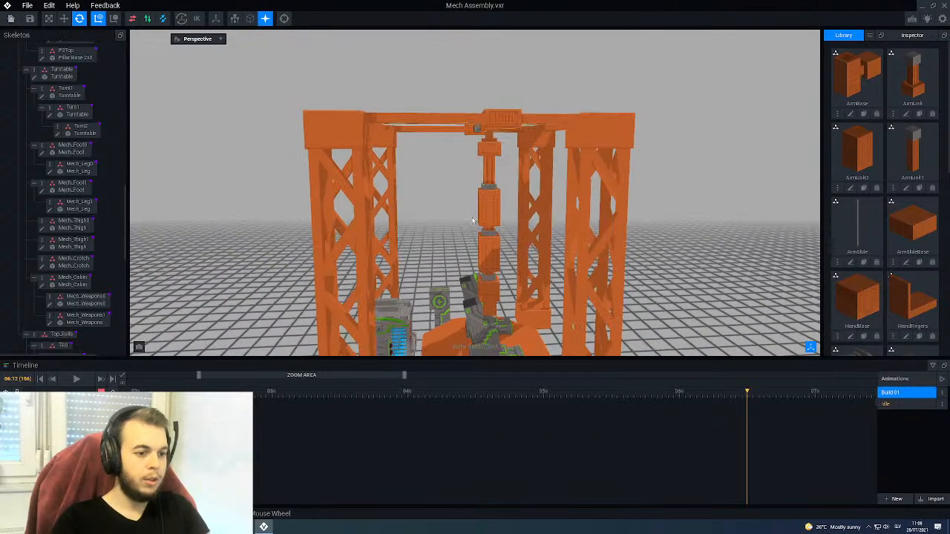
{"action": "left_click", "coordinate": [504, 119]}
{"action": "middle_click_drag", "start_coordinate": [487, 232], "coordinate": [503, 182]}
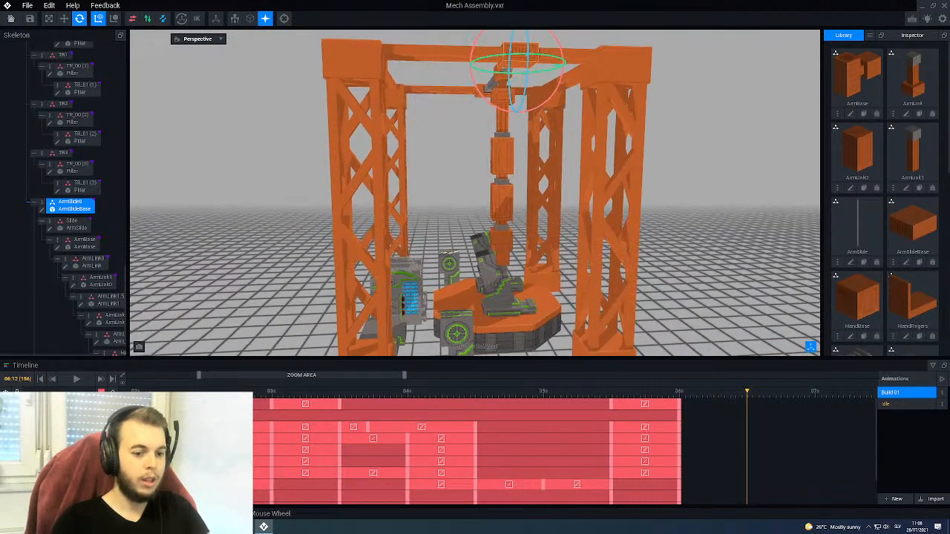
{"action": "left_click", "coordinate": [64, 20]}
{"action": "left_click_drag", "start_coordinate": [566, 65], "coordinate": [547, 72]}
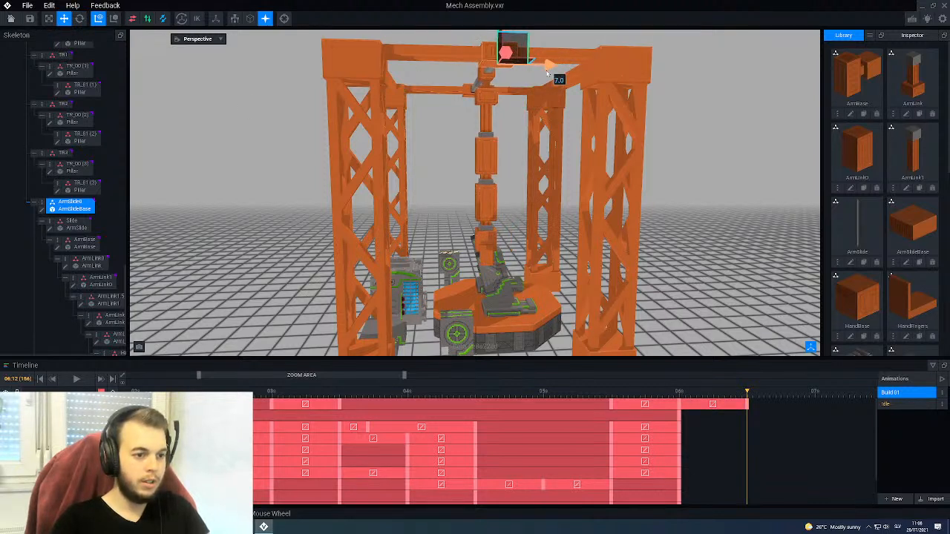
{"action": "left_click_drag", "start_coordinate": [547, 72], "coordinate": [547, 72]}
Step: At 06:12, rotate HandBase to match the tilt of Mech_Leg1
{"action": "scroll", "coordinate": [490, 216], "scroll_direction": "up", "scroll_amount": 3}
{"action": "scroll", "coordinate": [490, 213], "scroll_direction": "up", "scroll_amount": 2}
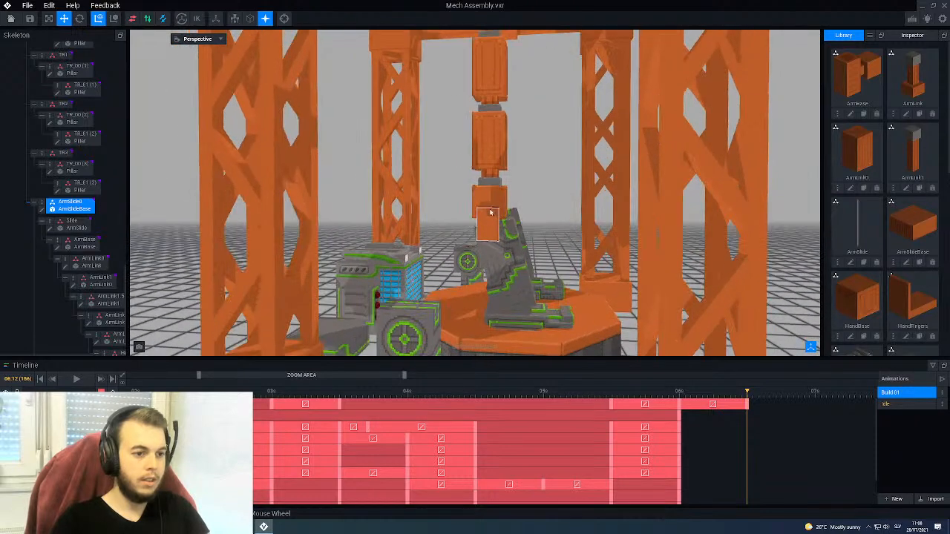
{"action": "scroll", "coordinate": [490, 213], "scroll_direction": "up", "scroll_amount": 2}
{"action": "left_click", "coordinate": [499, 192]}
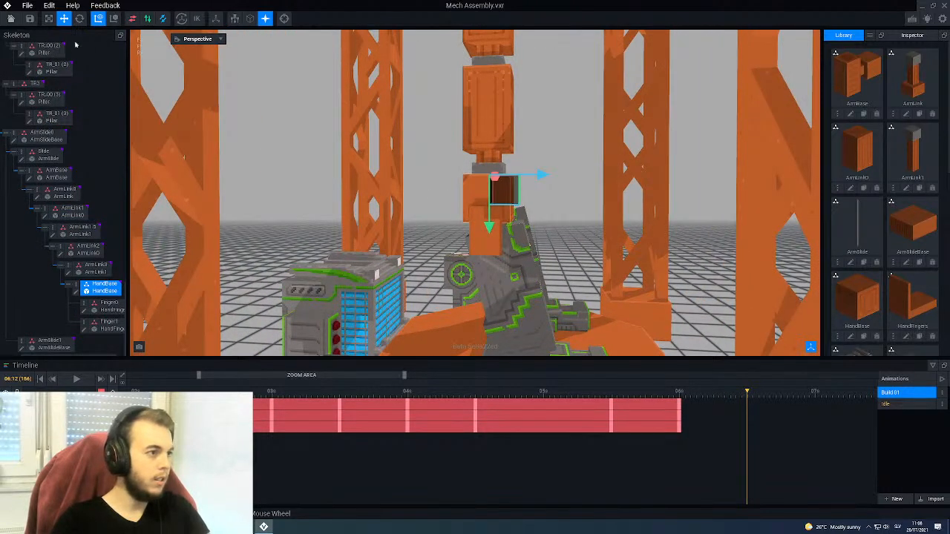
{"action": "left_click", "coordinate": [79, 19]}
{"action": "mouse_move", "coordinate": [525, 241]}
{"action": "left_mouse_down"}
{"action": "mouse_move", "coordinate": [526, 216]}
{"action": "mouse_move", "coordinate": [518, 215]}
{"action": "mouse_move", "coordinate": [524, 234]}
{"action": "left_mouse_up"}
{"action": "scroll", "coordinate": [520, 245], "scroll_direction": "down", "scroll_amount": 5}
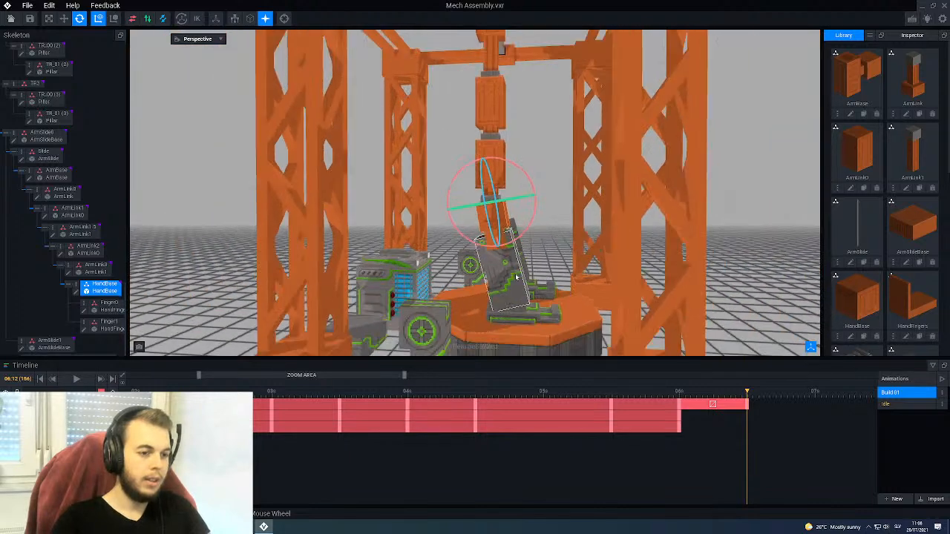
Step: Nudge ArmSlide0 along the side rails to 5.0 at 06:12 so the hand lines up with the leg
{"action": "scroll", "coordinate": [519, 259], "scroll_direction": "down", "scroll_amount": 3}
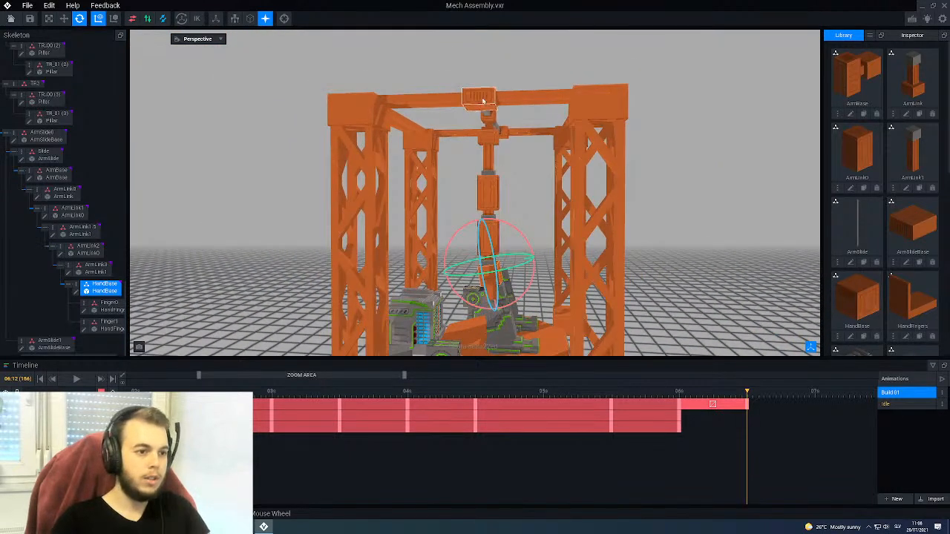
{"action": "left_click", "coordinate": [483, 100]}
{"action": "left_click", "coordinate": [64, 18]}
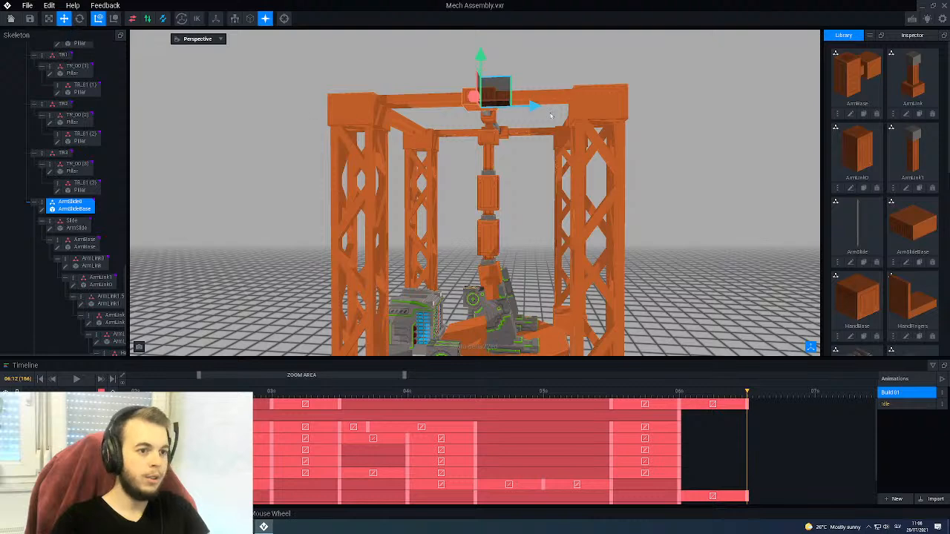
{"action": "left_click_drag", "start_coordinate": [534, 108], "coordinate": [531, 107]}
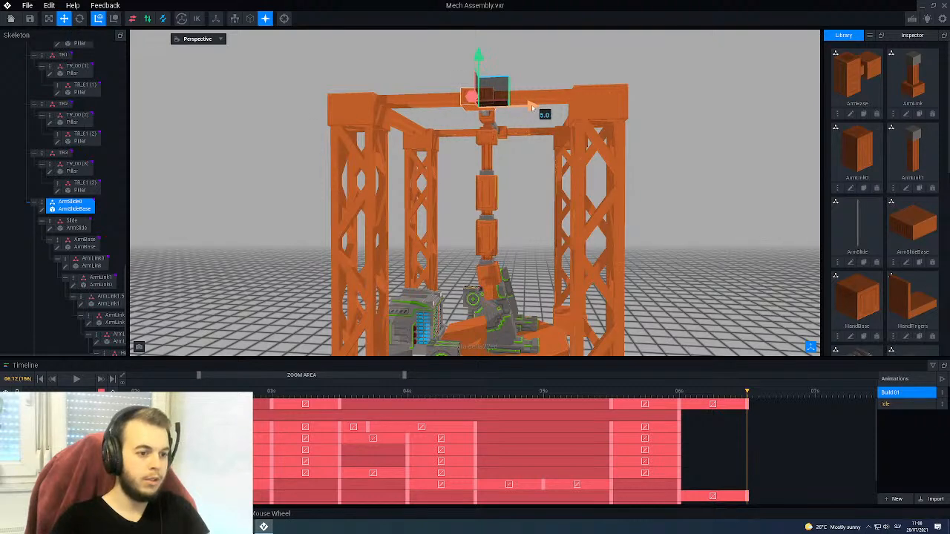
{"action": "left_click", "coordinate": [545, 225]}
Step: Extend the timeline's zoom area to the start and play Build 01 from 00:00, reviewing the arm from several angles
{"action": "scroll", "coordinate": [545, 225], "scroll_direction": "down", "scroll_amount": 5}
{"action": "mouse_move", "coordinate": [542, 226]}
{"action": "right_mouse_down"}
{"action": "mouse_move", "coordinate": [475, 230]}
{"action": "mouse_move", "coordinate": [504, 265]}
{"action": "mouse_move", "coordinate": [438, 280]}
{"action": "right_mouse_up"}
{"action": "scroll", "coordinate": [505, 265], "scroll_direction": "up", "scroll_amount": 4}
{"action": "scroll", "coordinate": [449, 279], "scroll_direction": "down", "scroll_amount": 4}
{"action": "right_click_drag", "start_coordinate": [505, 275], "coordinate": [535, 276]}
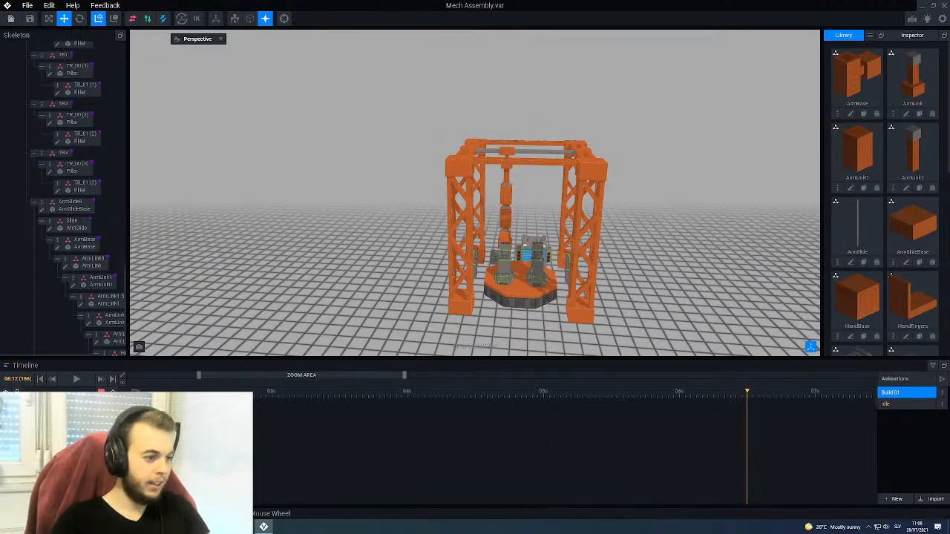
{"action": "left_click_drag", "start_coordinate": [199, 375], "coordinate": [126, 392]}
{"action": "left_click", "coordinate": [134, 392]}
{"action": "scroll", "coordinate": [512, 273], "scroll_direction": "up", "scroll_amount": 3}
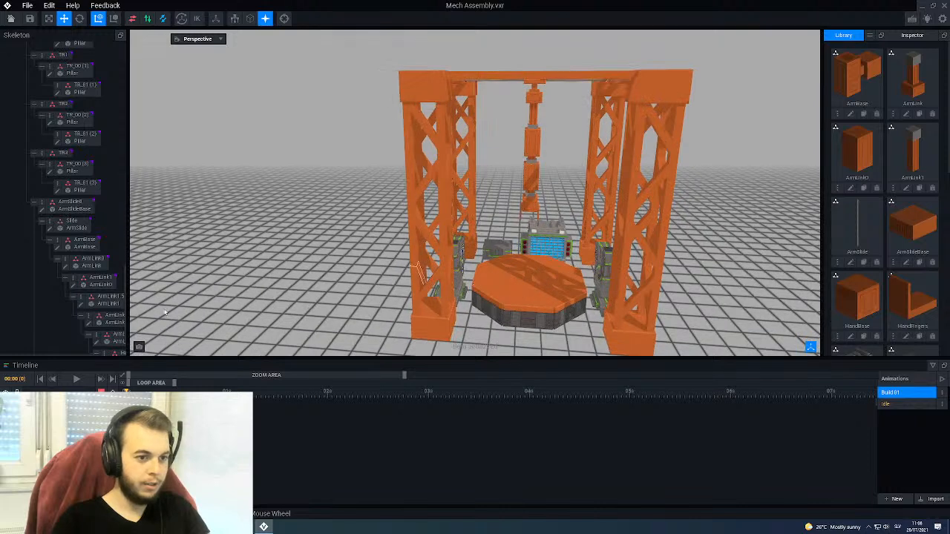
{"action": "left_click", "coordinate": [85, 383]}
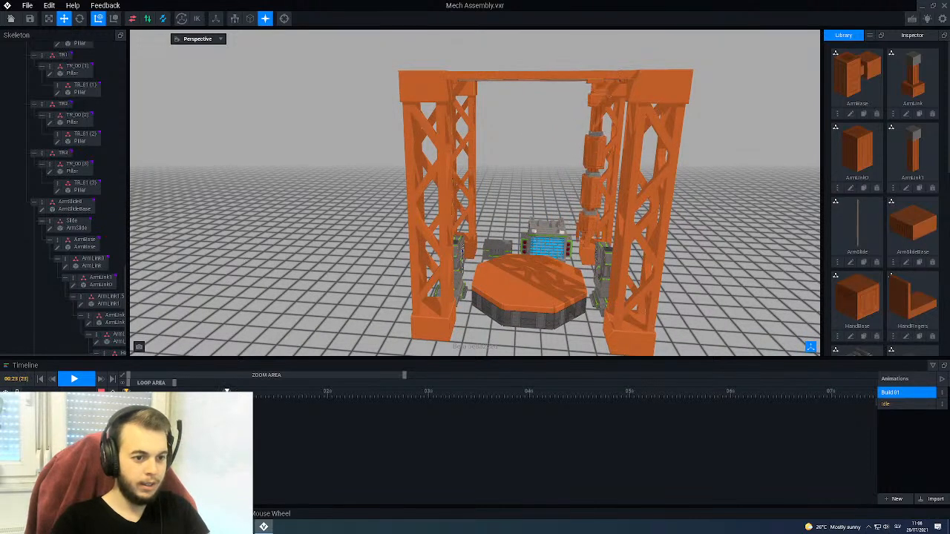
{"action": "right_click_drag", "start_coordinate": [438, 279], "coordinate": [505, 276]}
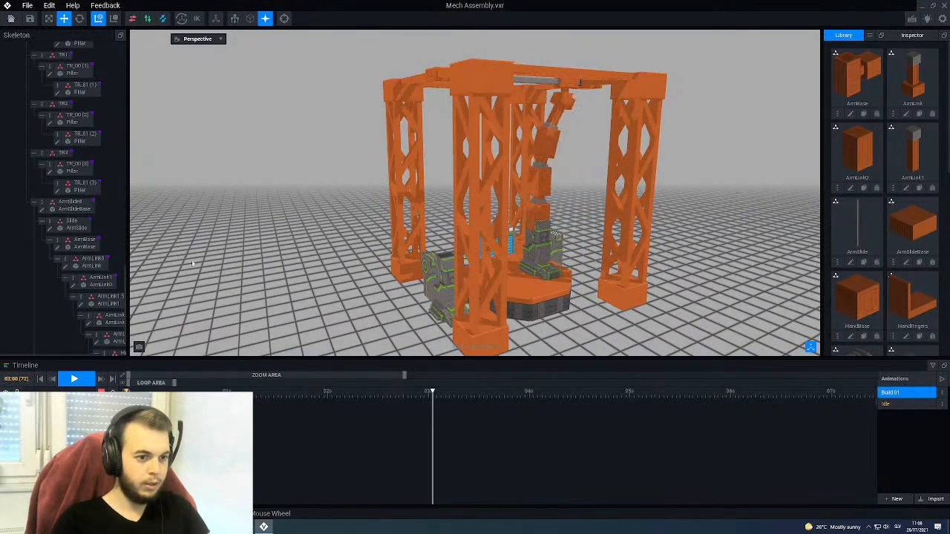
{"action": "right_click_drag", "start_coordinate": [506, 275], "coordinate": [506, 276]}
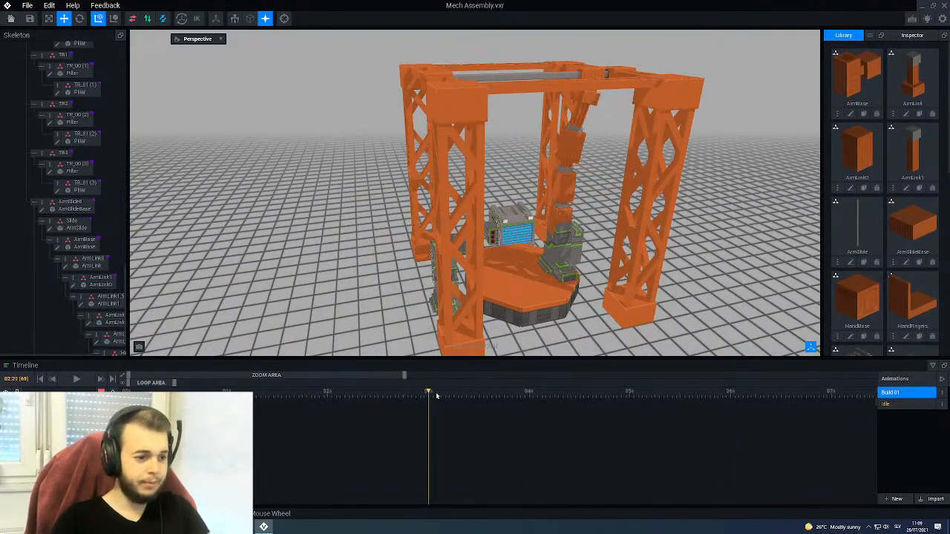
Step: Stop playback, go to 06:12 and key ArmSlide0 together with the rest of its arm hierarchy
{"action": "key", "text": "space"}
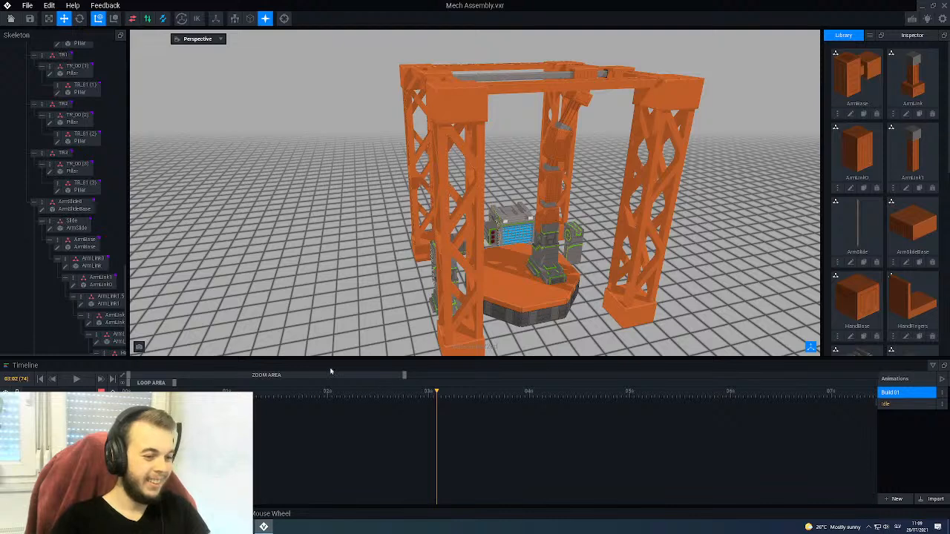
{"action": "left_click", "coordinate": [592, 71]}
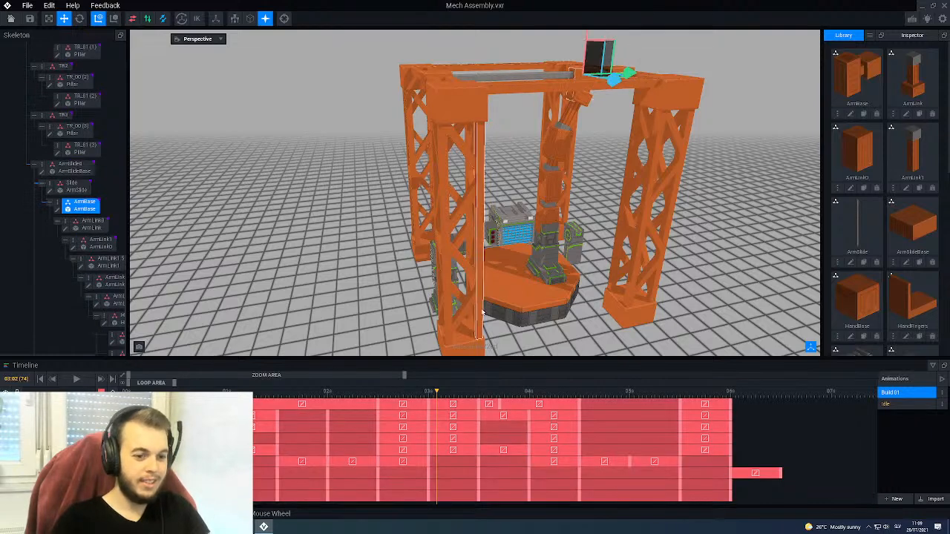
{"action": "left_click_drag", "start_coordinate": [735, 399], "coordinate": [781, 403]}
{"action": "middle_click_drag", "start_coordinate": [616, 266], "coordinate": [611, 304]}
{"action": "left_click", "coordinate": [436, 129]}
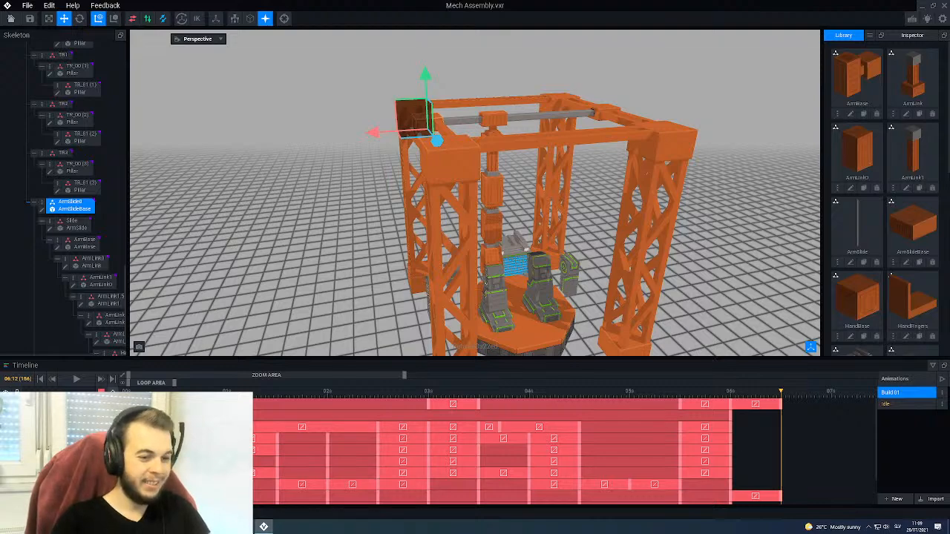
{"action": "key", "text": "k"}
Step: Examine the arm, the placed legs and the remaining mech parts around the platform from several angles
{"action": "mouse_move", "coordinate": [515, 247]}
{"action": "right_mouse_down"}
{"action": "mouse_move", "coordinate": [448, 258]}
{"action": "mouse_move", "coordinate": [509, 258]}
{"action": "right_mouse_up"}
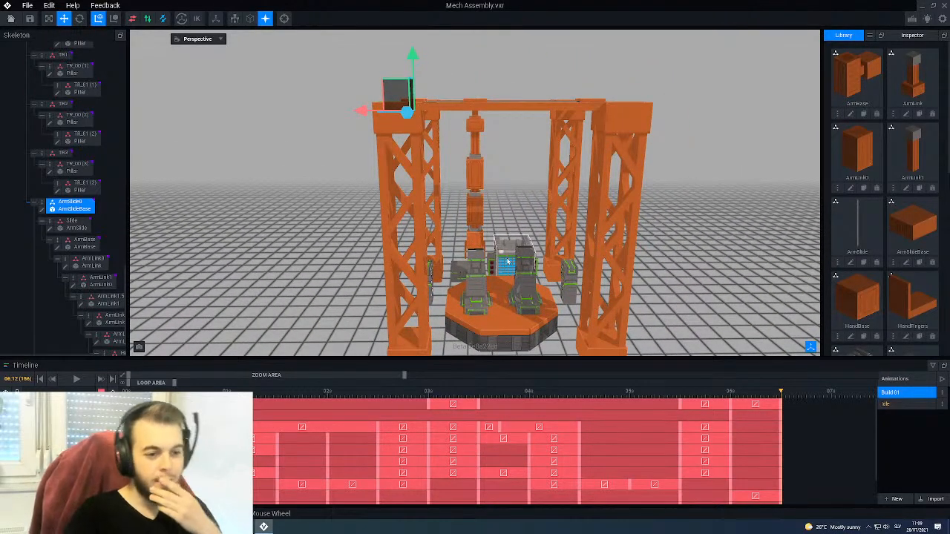
{"action": "right_click_drag", "start_coordinate": [513, 277], "coordinate": [551, 301]}
{"action": "scroll", "coordinate": [551, 301], "scroll_direction": "up", "scroll_amount": 3}
{"action": "middle_click_drag", "start_coordinate": [551, 301], "coordinate": [524, 242]}
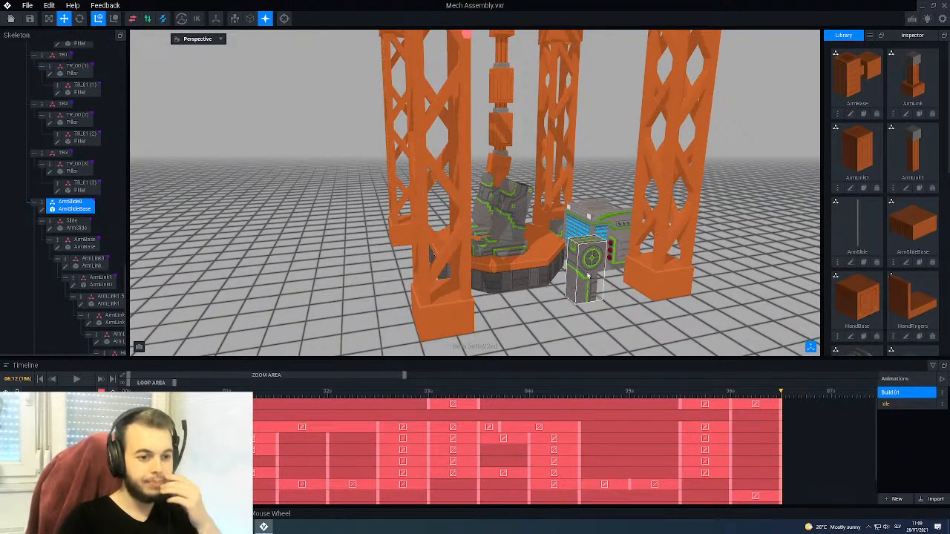
{"action": "right_click_drag", "start_coordinate": [583, 266], "coordinate": [526, 240]}
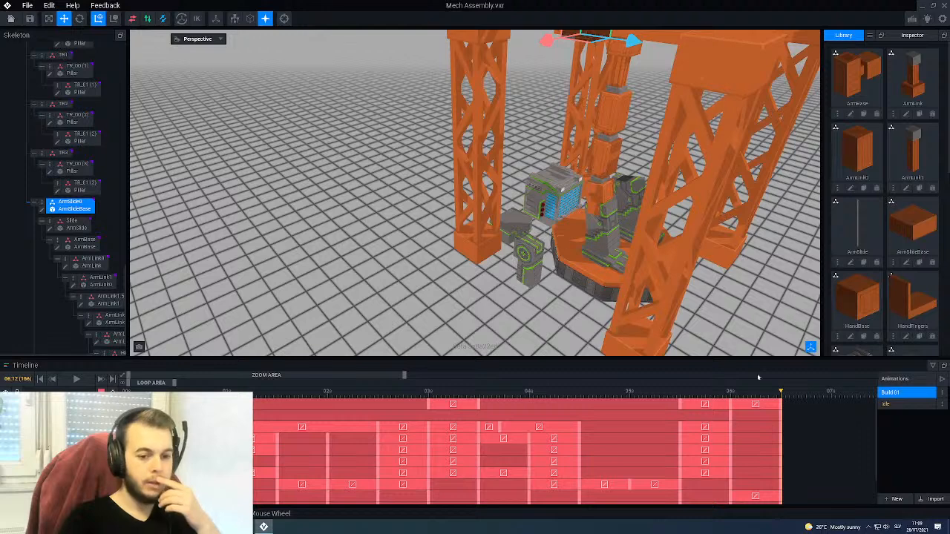
{"action": "left_click_drag", "start_coordinate": [782, 393], "coordinate": [830, 394]}
{"action": "scroll", "coordinate": [572, 257], "scroll_direction": "down", "scroll_amount": 3}
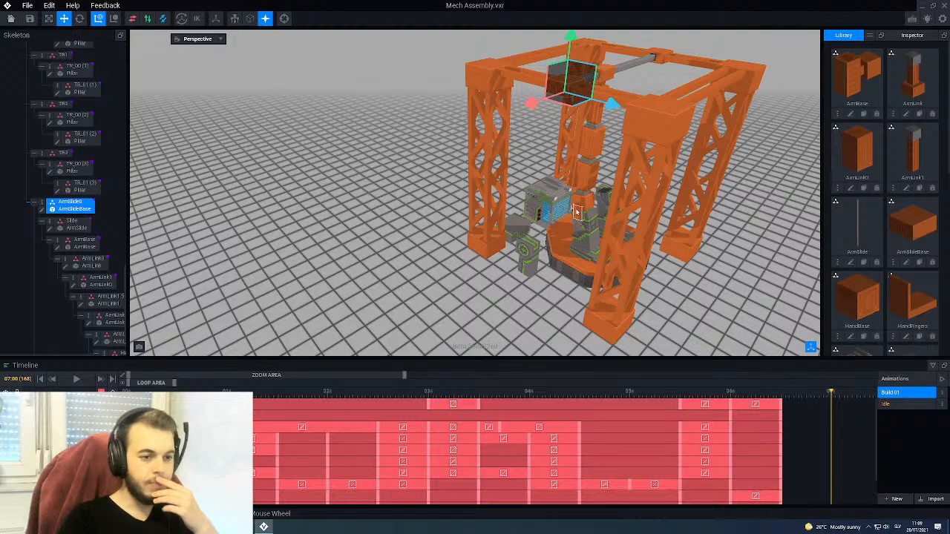
{"action": "right_click_drag", "start_coordinate": [578, 210], "coordinate": [580, 204]}
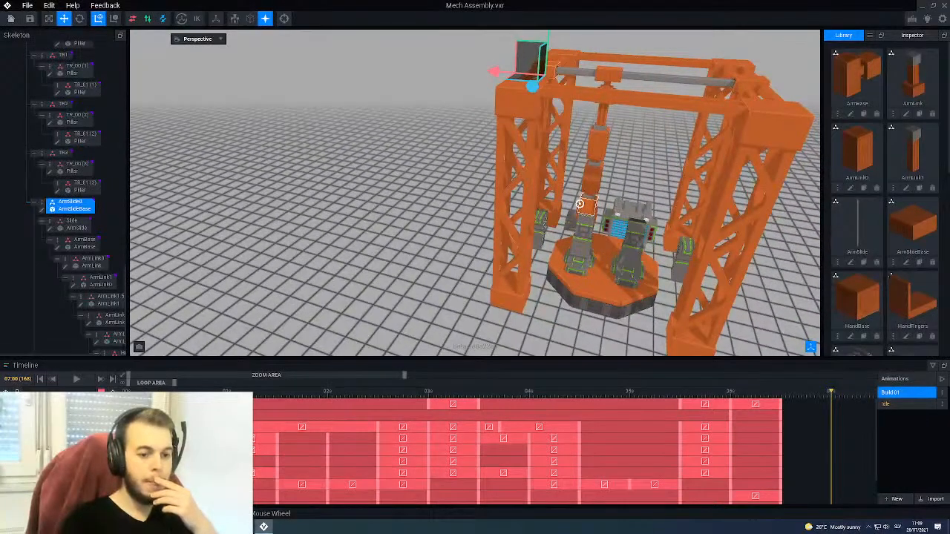
Step: At 06:18, slide ArmSlide0 along the side rails to -24.0 to pull the arm back from the legs
{"action": "left_click", "coordinate": [807, 398]}
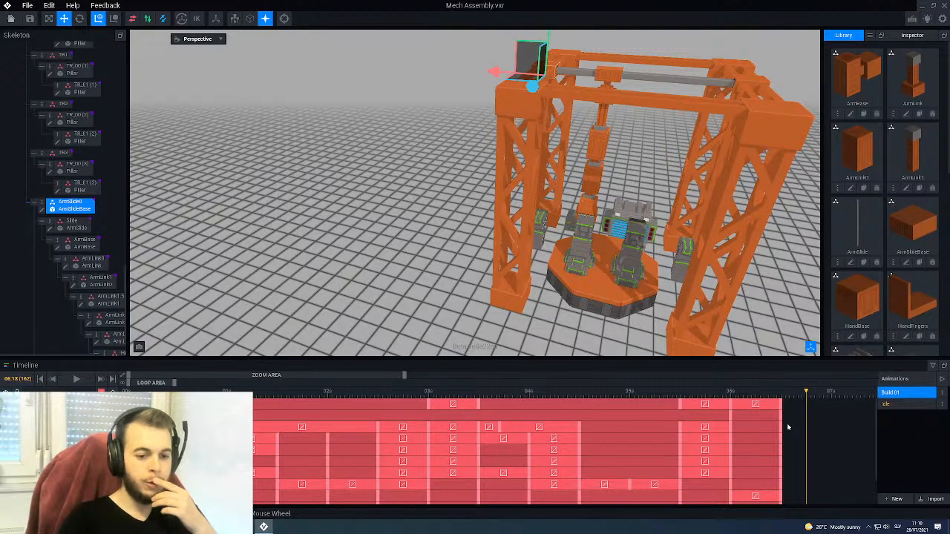
{"action": "right_click_drag", "start_coordinate": [618, 251], "coordinate": [572, 180]}
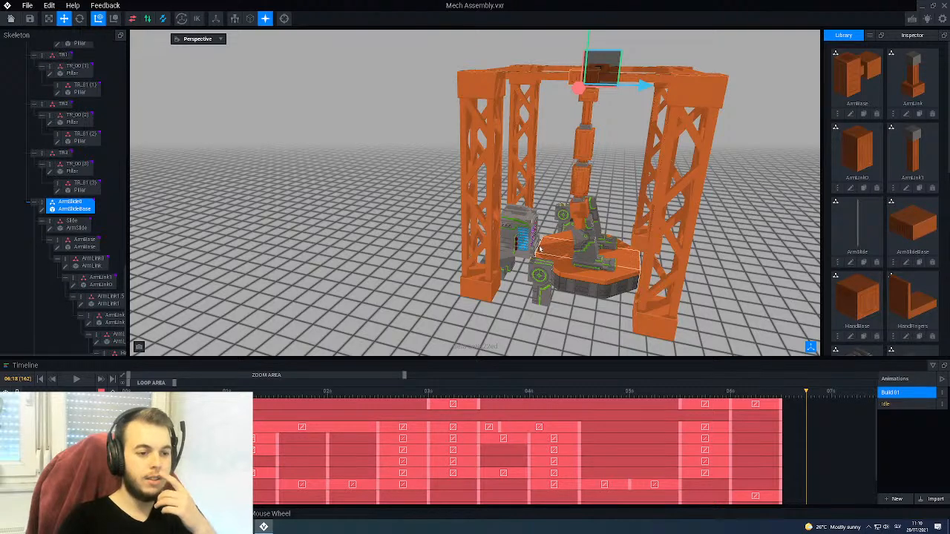
{"action": "scroll", "coordinate": [540, 275], "scroll_direction": "up", "scroll_amount": 3}
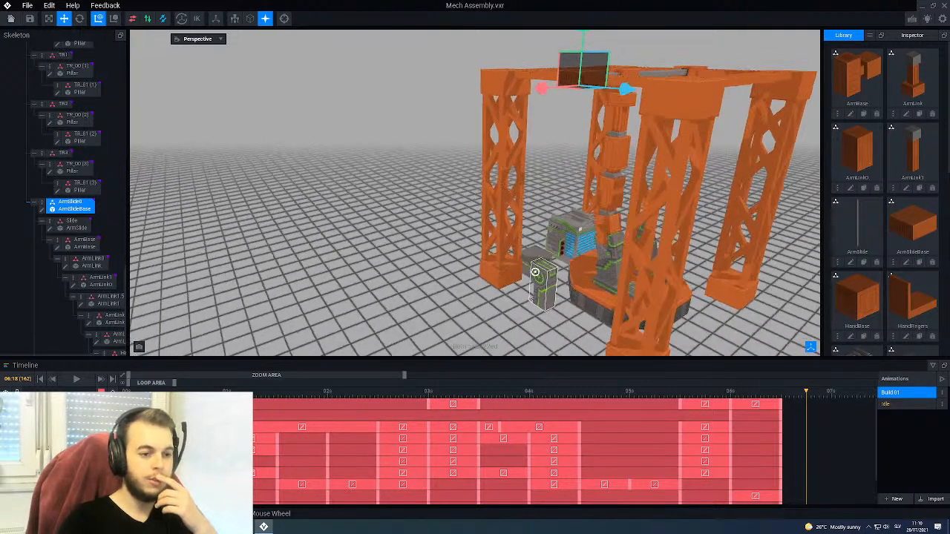
{"action": "mouse_move", "coordinate": [535, 272]}
{"action": "right_mouse_down"}
{"action": "mouse_move", "coordinate": [526, 278]}
{"action": "mouse_move", "coordinate": [575, 239]}
{"action": "right_mouse_up"}
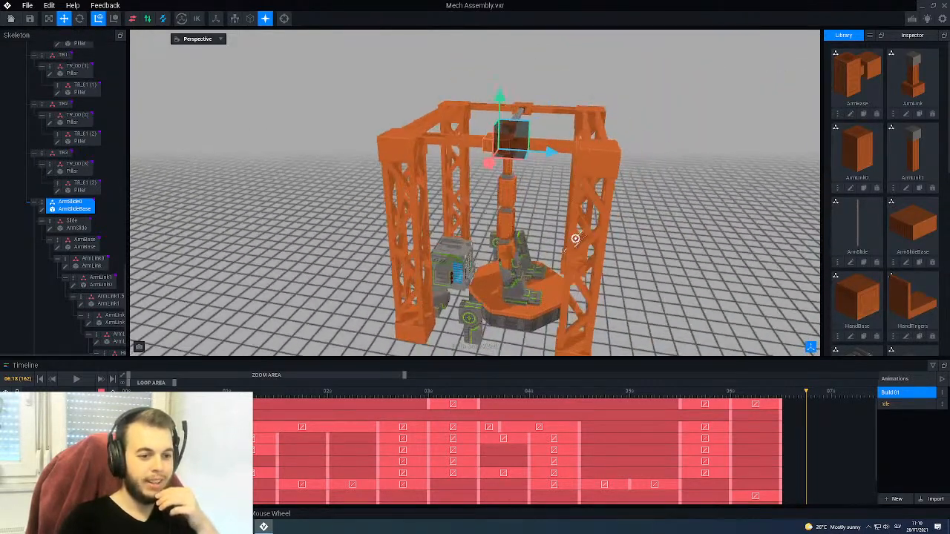
{"action": "scroll", "coordinate": [820, 447], "scroll_direction": "down", "scroll_amount": 2}
{"action": "scroll", "coordinate": [820, 447], "scroll_direction": "up", "scroll_amount": 2}
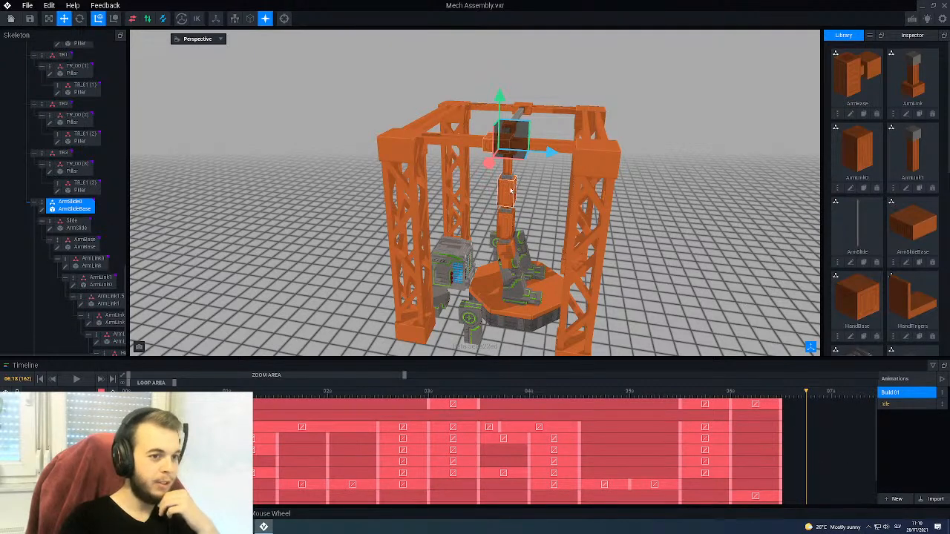
{"action": "middle_click_drag", "start_coordinate": [511, 191], "coordinate": [521, 230]}
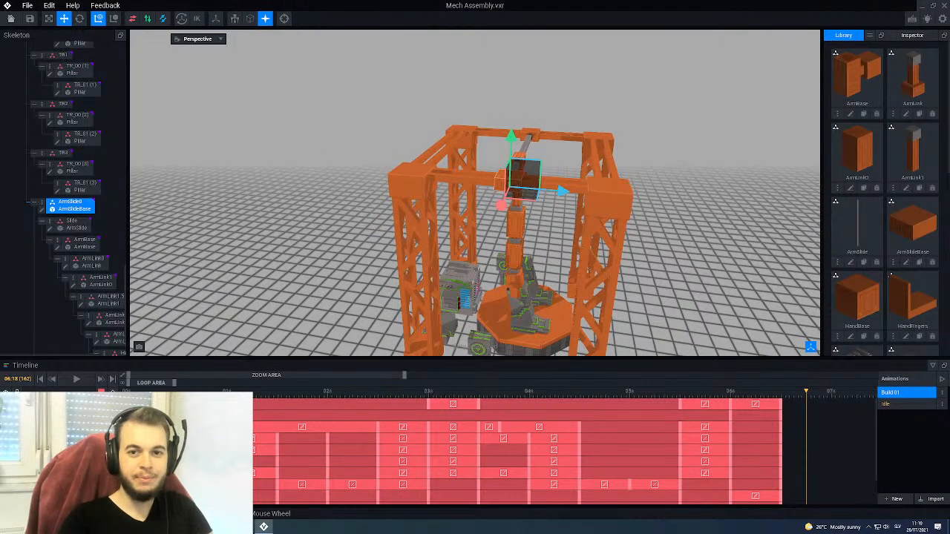
{"action": "mouse_move", "coordinate": [576, 238]}
{"action": "right_mouse_down"}
{"action": "mouse_move", "coordinate": [568, 156]}
{"action": "mouse_move", "coordinate": [523, 204]}
{"action": "mouse_move", "coordinate": [574, 209]}
{"action": "right_mouse_up"}
{"action": "left_click_drag", "start_coordinate": [581, 138], "coordinate": [559, 137]}
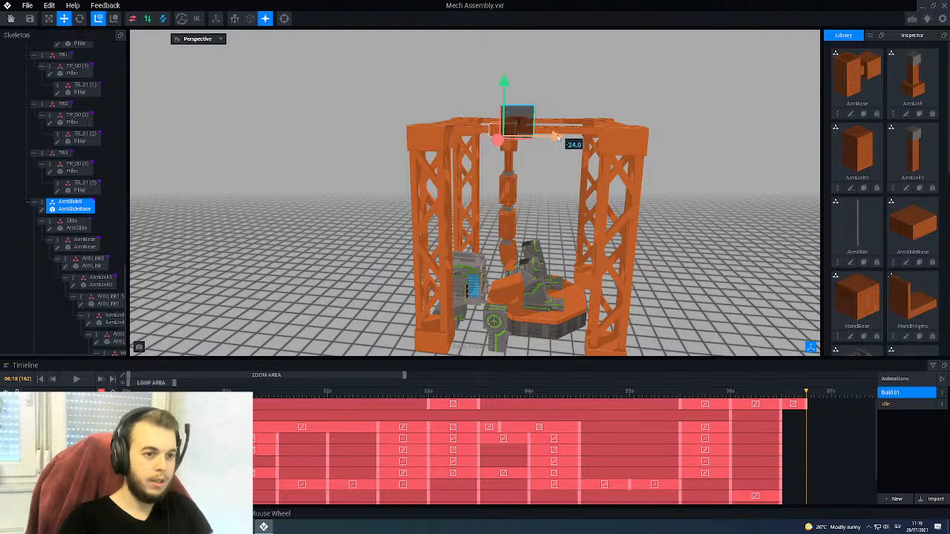
Step: At 06:18, rotate HandBase so the hand hangs straight in line with the arm links
{"action": "right_click_drag", "start_coordinate": [559, 141], "coordinate": [475, 157]}
{"action": "scroll", "coordinate": [382, 164], "scroll_direction": "up", "scroll_amount": 5}
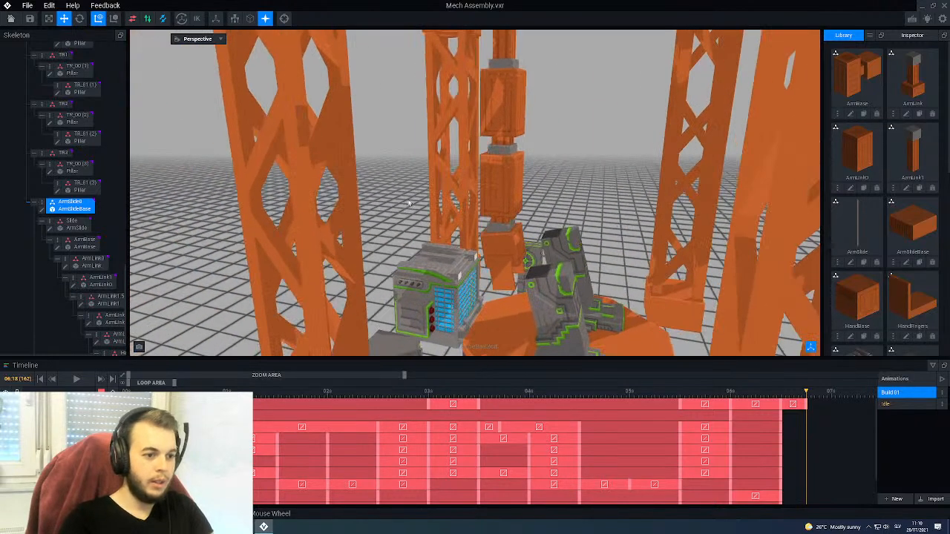
{"action": "left_click", "coordinate": [492, 248]}
{"action": "right_click_drag", "start_coordinate": [493, 248], "coordinate": [490, 252]}
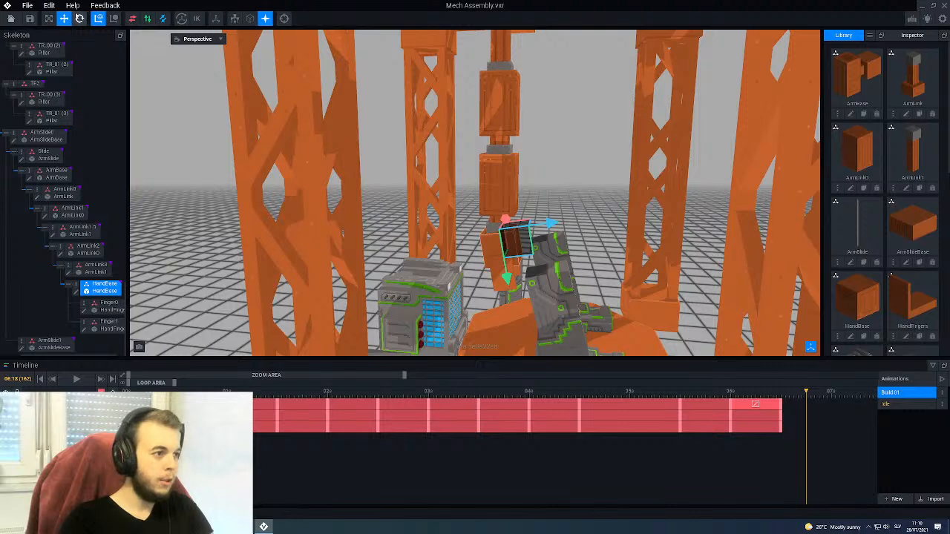
{"action": "scroll", "coordinate": [585, 261], "scroll_direction": "down", "scroll_amount": 1}
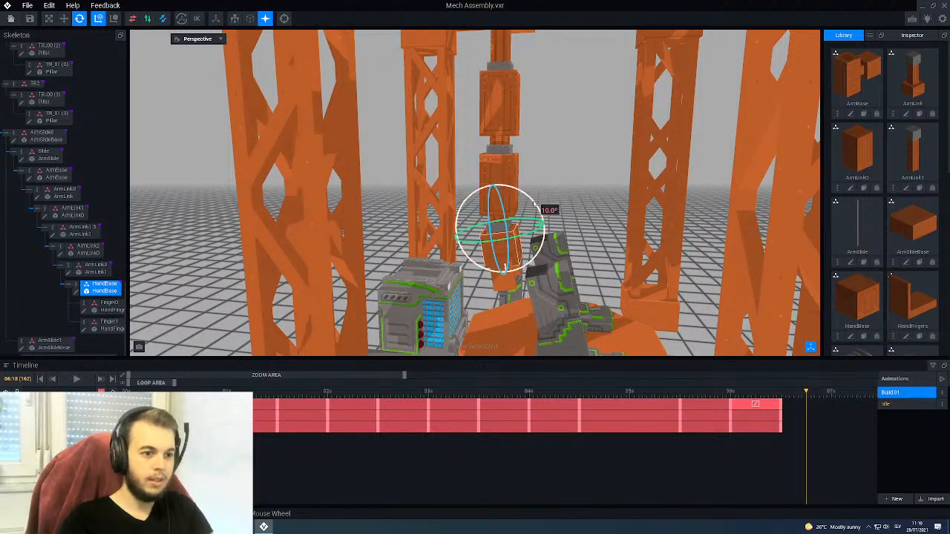
{"action": "right_click_drag", "start_coordinate": [502, 167], "coordinate": [502, 164]}
{"action": "scroll", "coordinate": [501, 167], "scroll_direction": "down", "scroll_amount": 3}
{"action": "right_click_drag", "start_coordinate": [518, 124], "coordinate": [519, 126]}
{"action": "scroll", "coordinate": [519, 125], "scroll_direction": "up", "scroll_amount": 3}
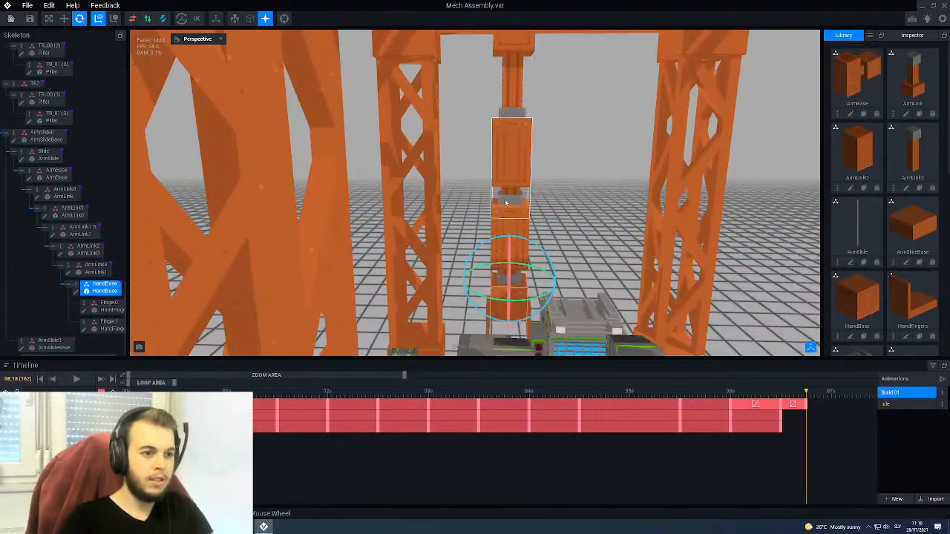
Step: Check the arm's links, then key the whole arm hierarchy from ArmSlide0 down at 06:18
{"action": "left_click", "coordinate": [519, 125]}
{"action": "left_click", "coordinate": [65, 18]}
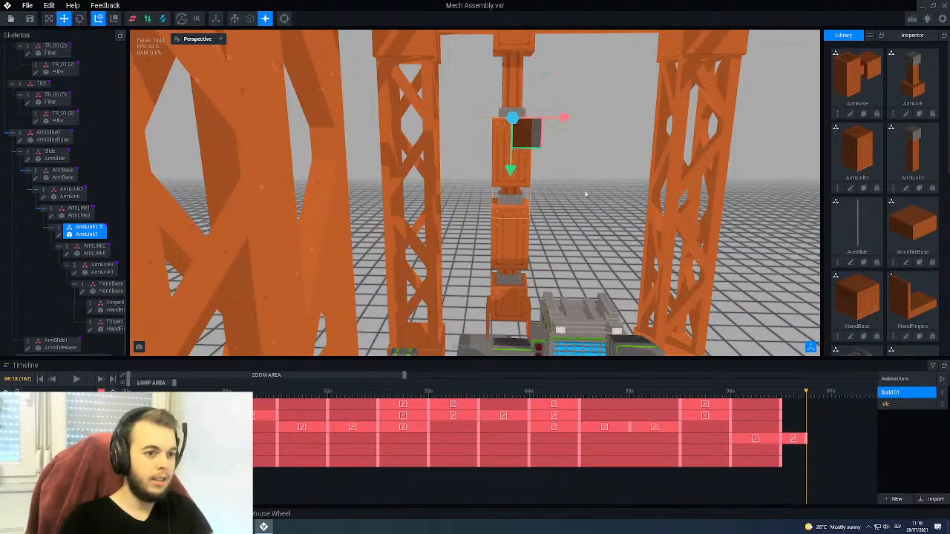
{"action": "left_click", "coordinate": [510, 246]}
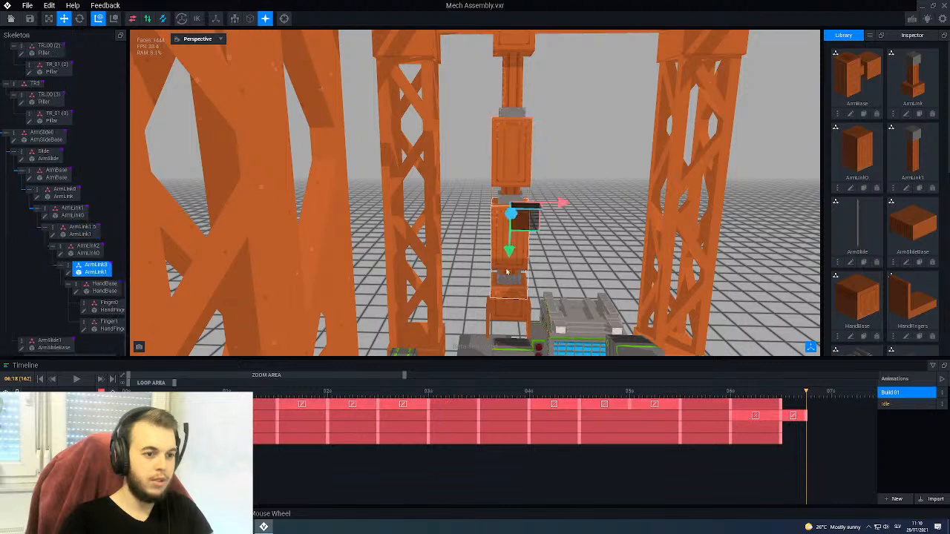
{"action": "scroll", "coordinate": [510, 250], "scroll_direction": "down", "scroll_amount": 10}
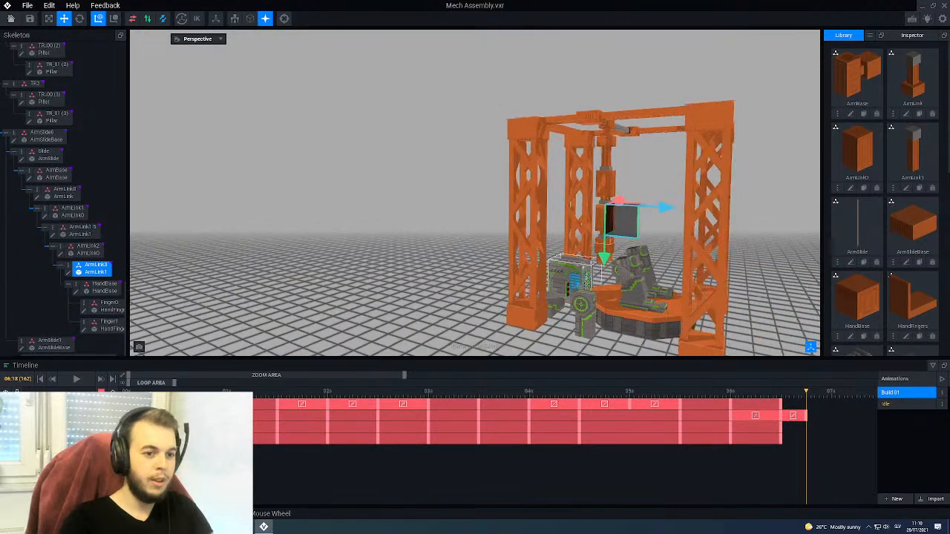
{"action": "right_click_drag", "start_coordinate": [638, 333], "coordinate": [663, 331]}
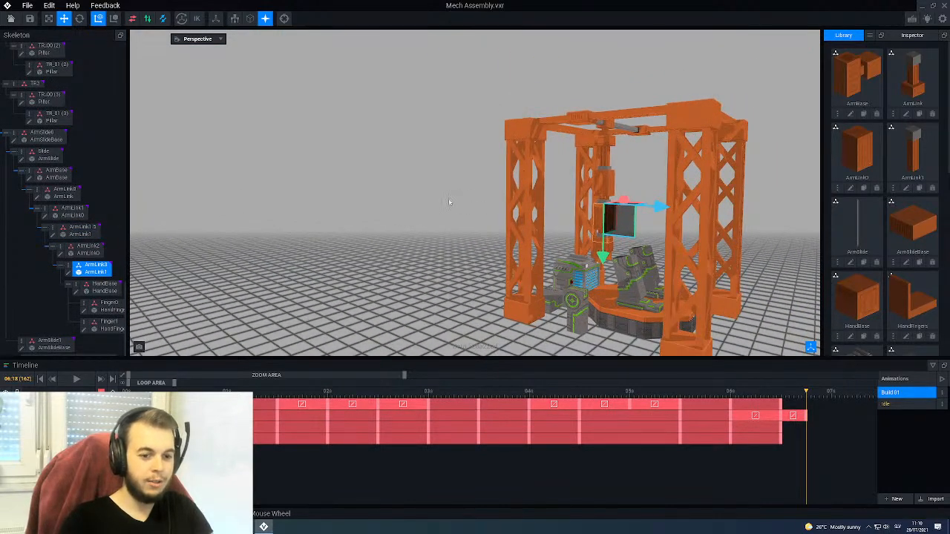
{"action": "left_click", "coordinate": [449, 201]}
{"action": "left_click", "coordinate": [596, 133]}
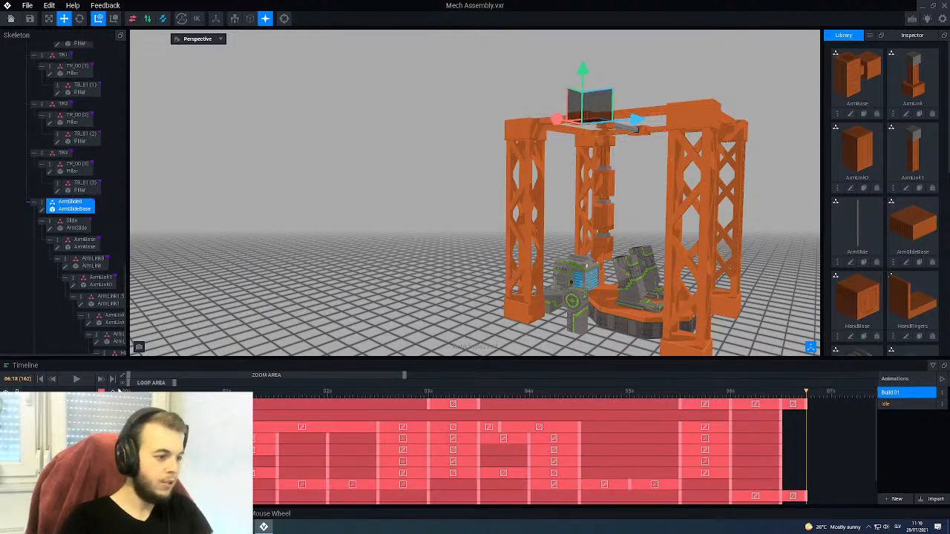
{"action": "scroll", "coordinate": [739, 490], "scroll_direction": "up", "scroll_amount": 2}
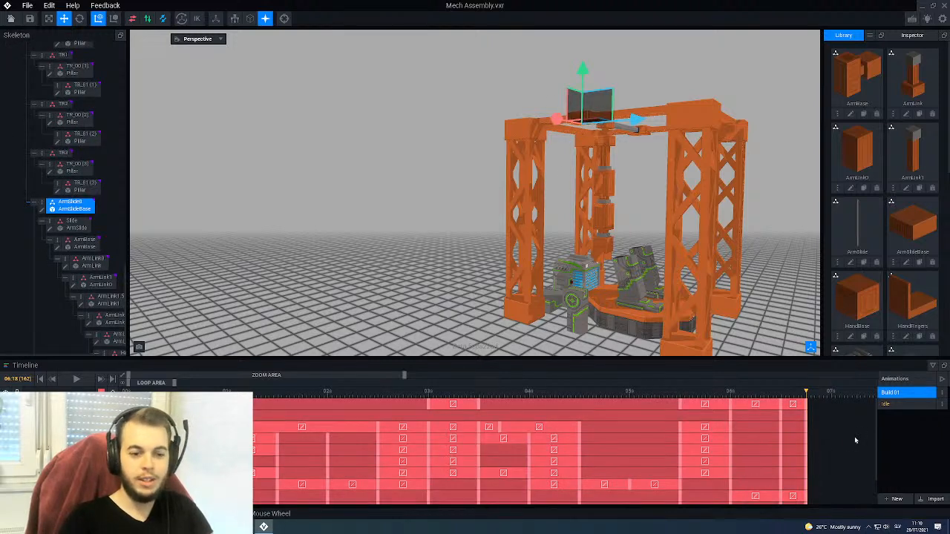
Step: At 07:00, slide ArmBase along the crossbeam to 37.0, toward the nearer side rail
{"action": "left_click_drag", "start_coordinate": [829, 396], "coordinate": [832, 399]}
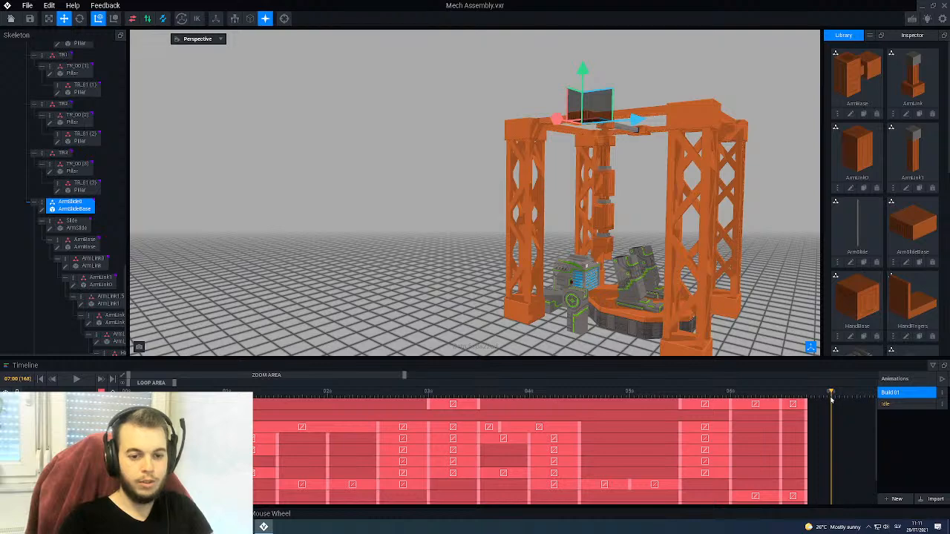
{"action": "middle_click_drag", "start_coordinate": [643, 280], "coordinate": [643, 277]}
{"action": "right_click_drag", "start_coordinate": [643, 278], "coordinate": [643, 279]}
{"action": "scroll", "coordinate": [640, 277], "scroll_direction": "up", "scroll_amount": 4}
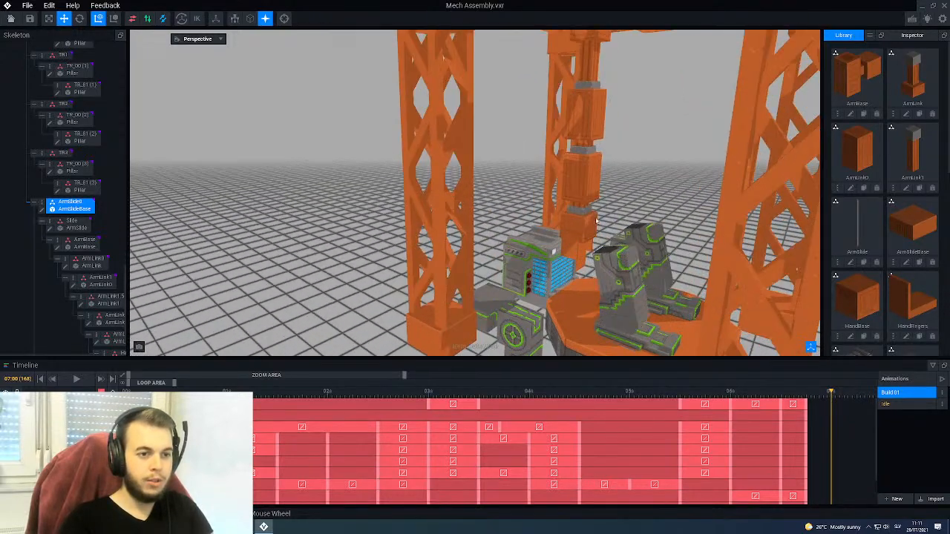
{"action": "scroll", "coordinate": [603, 228], "scroll_direction": "down", "scroll_amount": 2}
{"action": "right_click_drag", "start_coordinate": [609, 232], "coordinate": [609, 232]}
{"action": "right_click_drag", "start_coordinate": [487, 242], "coordinate": [493, 238]}
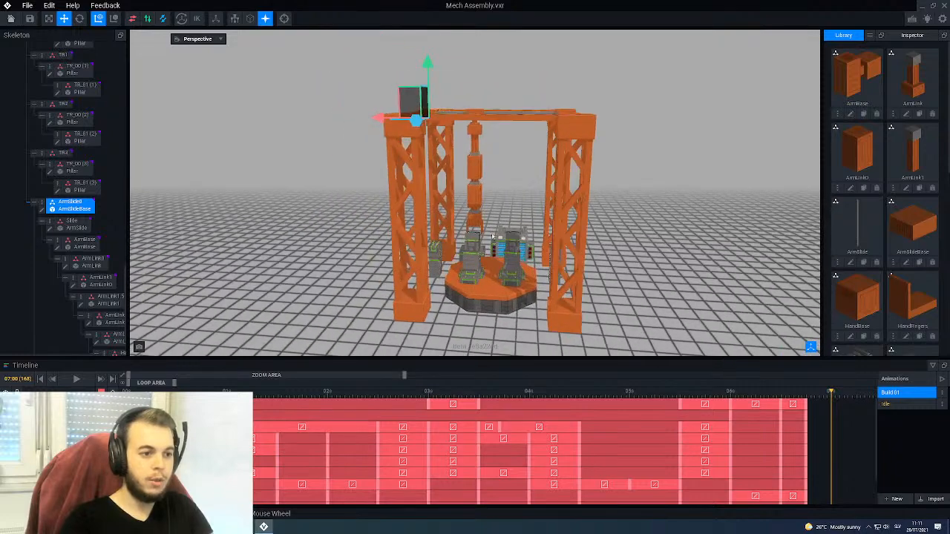
{"action": "right_click_drag", "start_coordinate": [421, 258], "coordinate": [608, 233]}
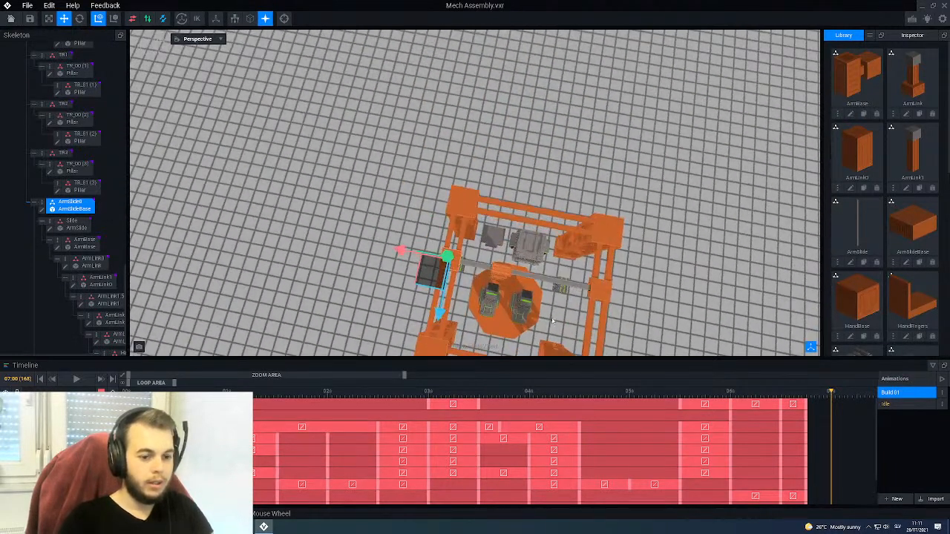
{"action": "scroll", "coordinate": [553, 321], "scroll_direction": "up", "scroll_amount": 2}
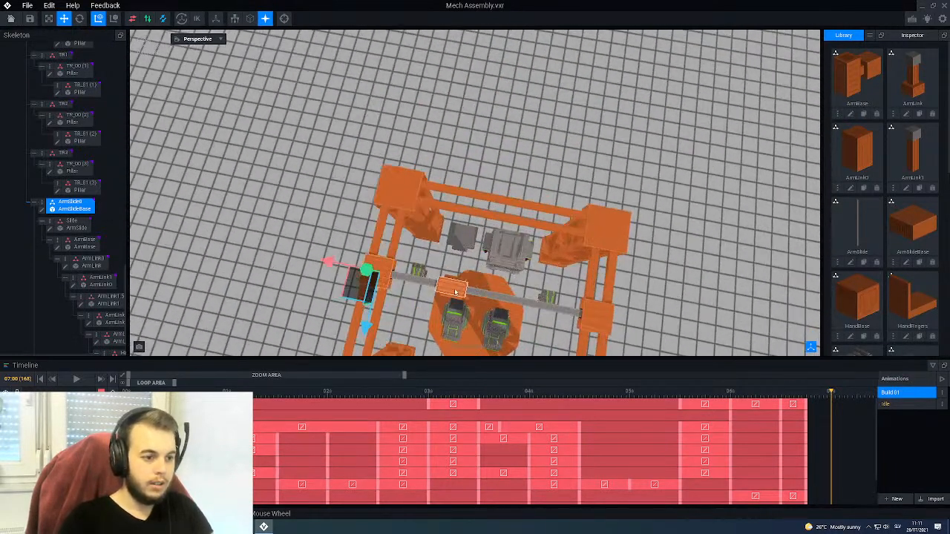
{"action": "left_click", "coordinate": [455, 292]}
{"action": "middle_click_drag", "start_coordinate": [456, 292], "coordinate": [491, 278]}
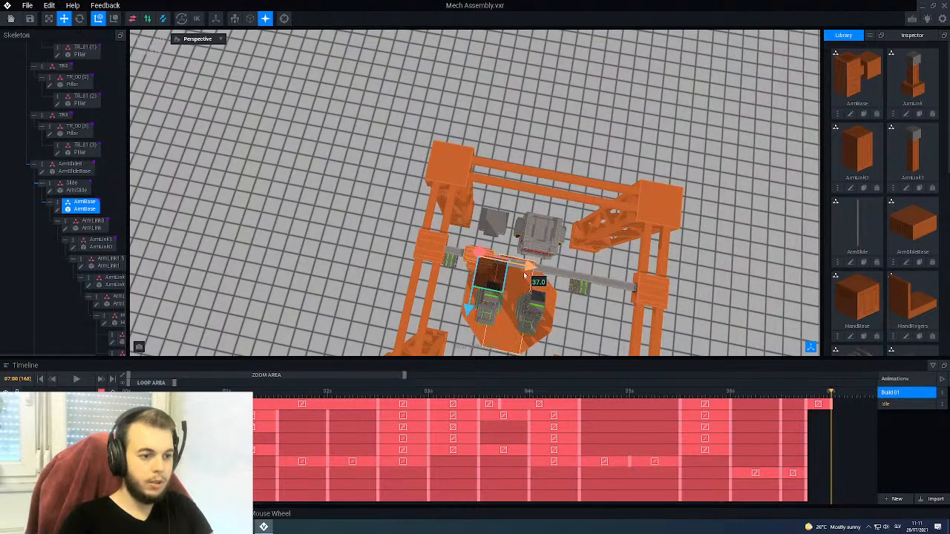
Step: At 07:00, rotate ArmLink0 to 110.0° so the arm swings outward toward the mech part beside the platform
{"action": "scroll", "coordinate": [520, 276], "scroll_direction": "up", "scroll_amount": 6}
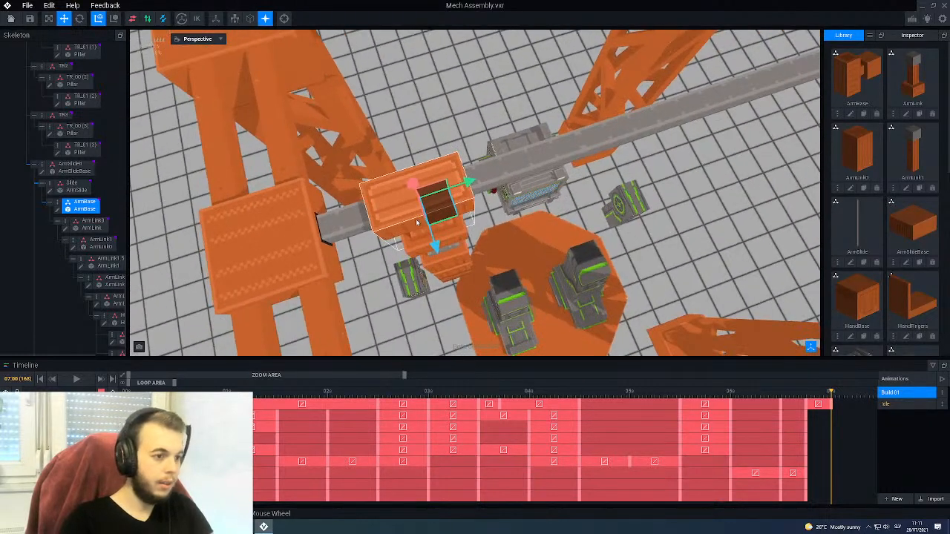
{"action": "right_click_drag", "start_coordinate": [414, 226], "coordinate": [469, 152]}
{"action": "left_click", "coordinate": [464, 110]}
{"action": "mouse_move", "coordinate": [464, 110]}
{"action": "right_mouse_down"}
{"action": "mouse_move", "coordinate": [405, 116]}
{"action": "mouse_move", "coordinate": [459, 116]}
{"action": "right_mouse_up"}
{"action": "left_click", "coordinate": [79, 19]}
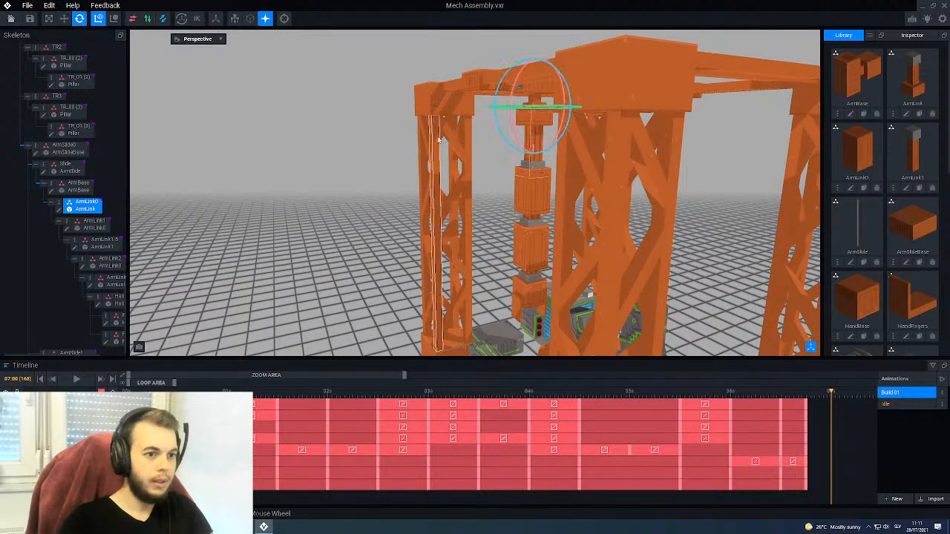
{"action": "scroll", "coordinate": [458, 116], "scroll_direction": "up", "scroll_amount": 3}
{"action": "left_click_drag", "start_coordinate": [544, 151], "coordinate": [531, 153]}
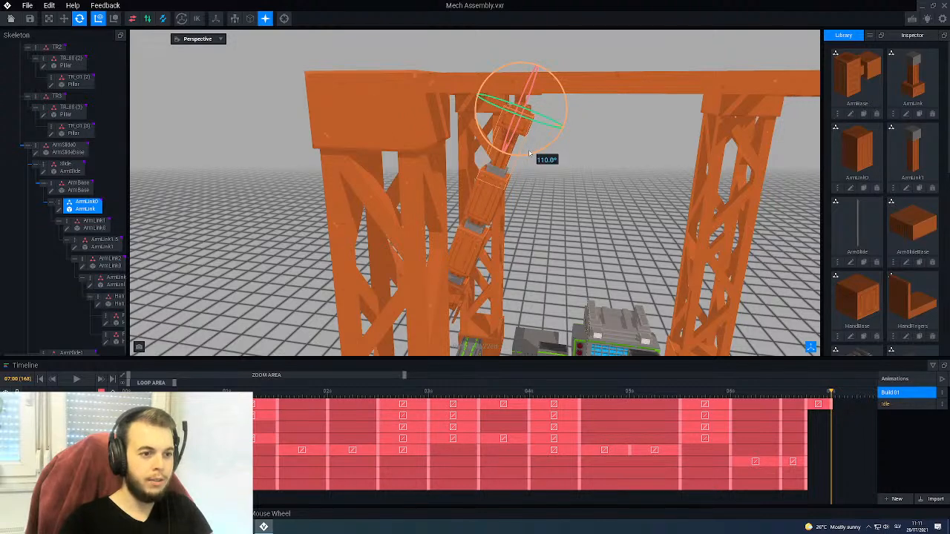
{"action": "right_click_drag", "start_coordinate": [518, 191], "coordinate": [458, 116]}
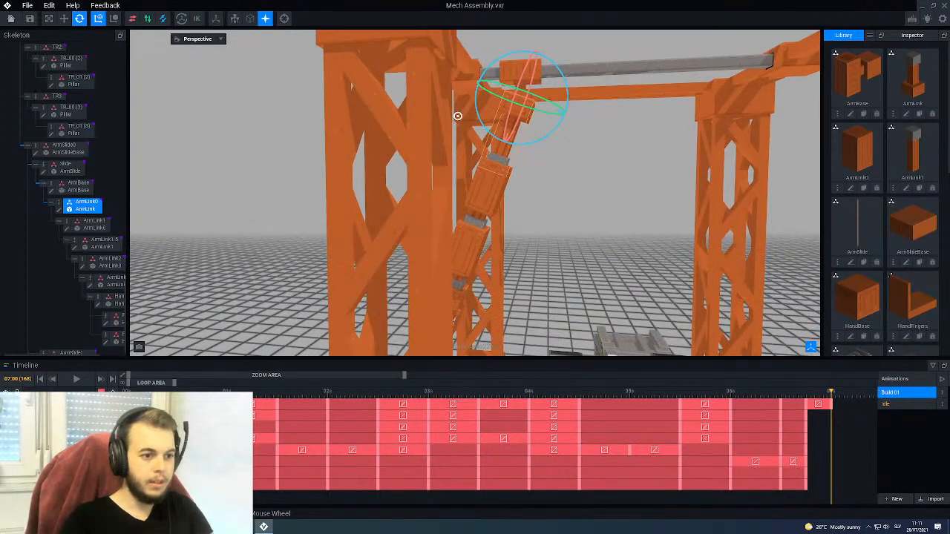
Step: At 07:00, rotate ArmLink1 to 350.0° to bend the arm back toward vertical
{"action": "left_click", "coordinate": [476, 198]}
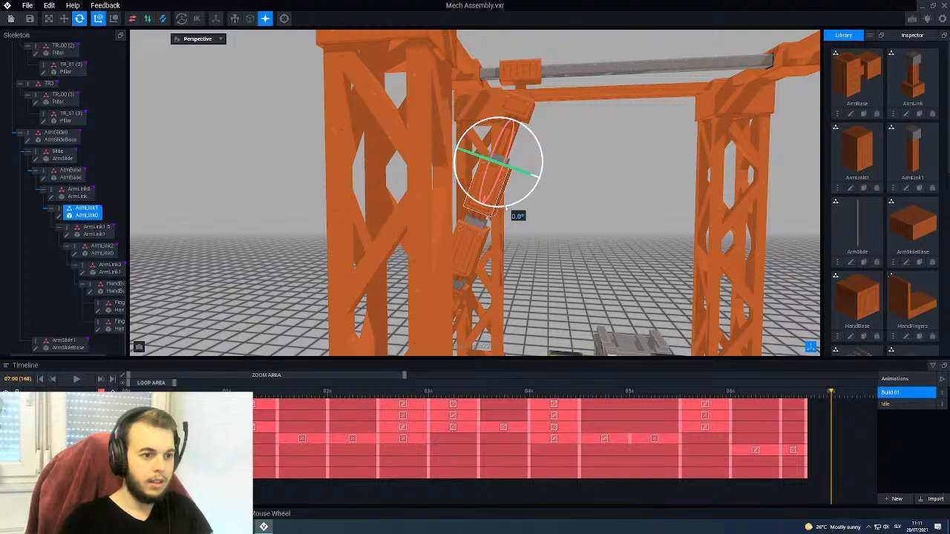
{"action": "left_click_drag", "start_coordinate": [509, 210], "coordinate": [514, 209]}
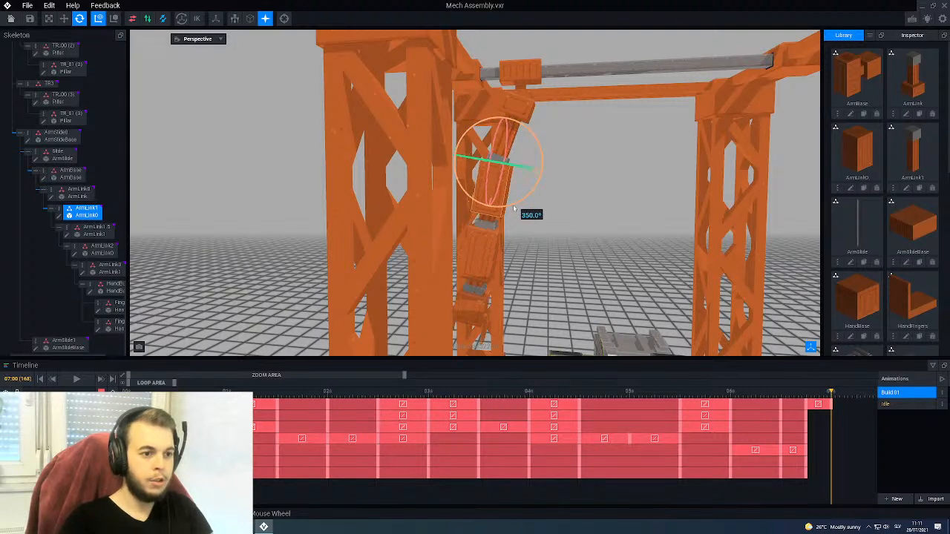
{"action": "right_click_drag", "start_coordinate": [514, 209], "coordinate": [458, 116]}
Step: At 07:00, rotate ArmLink2 so the lower arm hangs straight down
{"action": "left_click", "coordinate": [515, 218]}
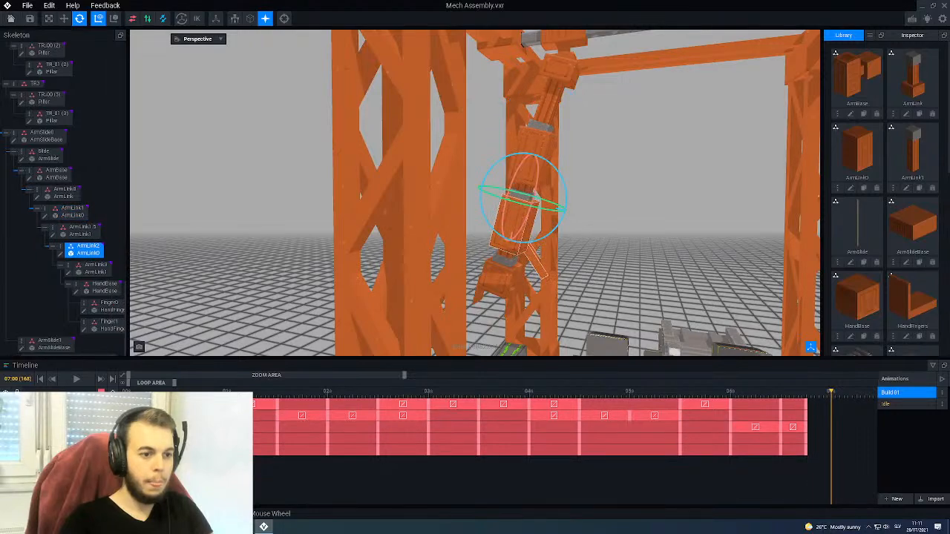
{"action": "right_click_drag", "start_coordinate": [515, 218], "coordinate": [542, 227]}
{"action": "left_click_drag", "start_coordinate": [565, 236], "coordinate": [576, 235]}
{"action": "right_click_drag", "start_coordinate": [567, 261], "coordinate": [561, 187]}
Step: At 07:00, extend ArmLink1.5 to 26.0 along the arm and check the reach from the other side of the frame
{"action": "left_click", "coordinate": [531, 167]}
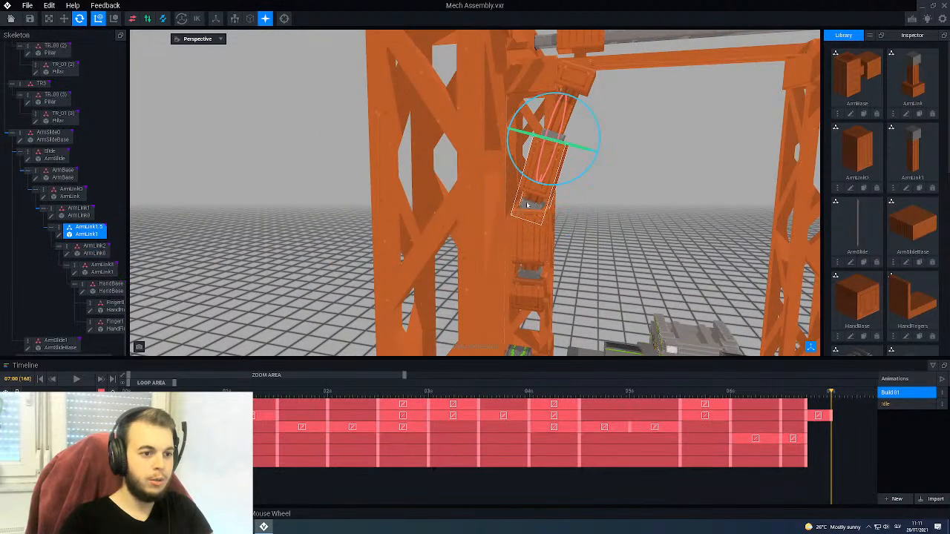
{"action": "left_click", "coordinate": [63, 20]}
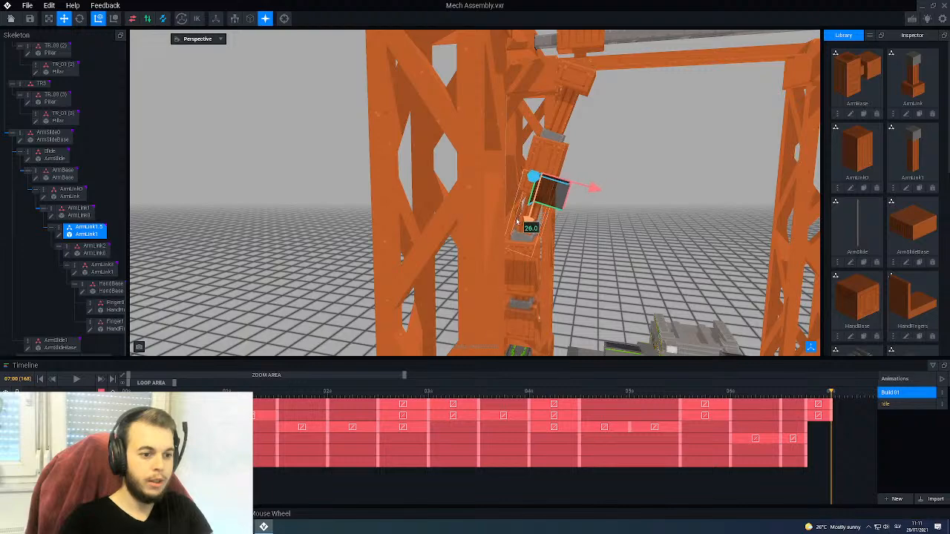
{"action": "right_click_drag", "start_coordinate": [515, 245], "coordinate": [443, 264]}
{"action": "middle_click_drag", "start_coordinate": [443, 264], "coordinate": [497, 342]}
{"action": "right_click_drag", "start_coordinate": [443, 134], "coordinate": [475, 163]}
{"action": "scroll", "coordinate": [475, 163], "scroll_direction": "down", "scroll_amount": 2}
{"action": "scroll", "coordinate": [475, 163], "scroll_direction": "up", "scroll_amount": 8}
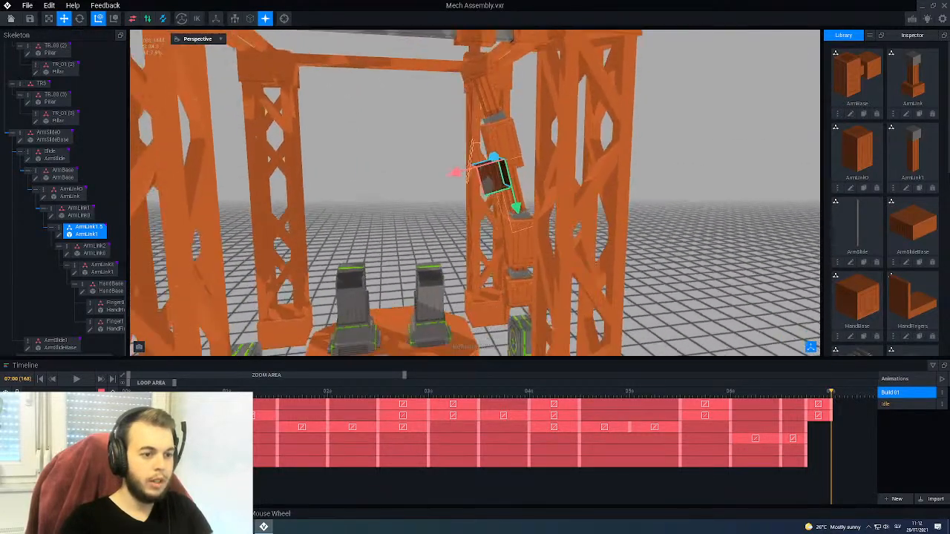
{"action": "scroll", "coordinate": [454, 162], "scroll_direction": "down", "scroll_amount": 5}
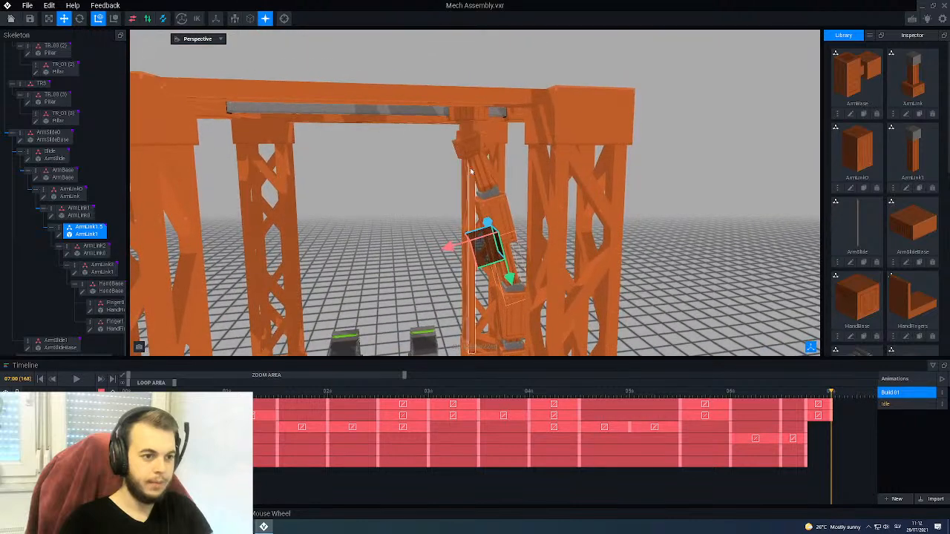
Step: At 07:00, rotate ArmLink0 to 115.0° and ArmLink1 to 355.0° to refine the arm's outward bend
{"action": "left_click", "coordinate": [454, 160]}
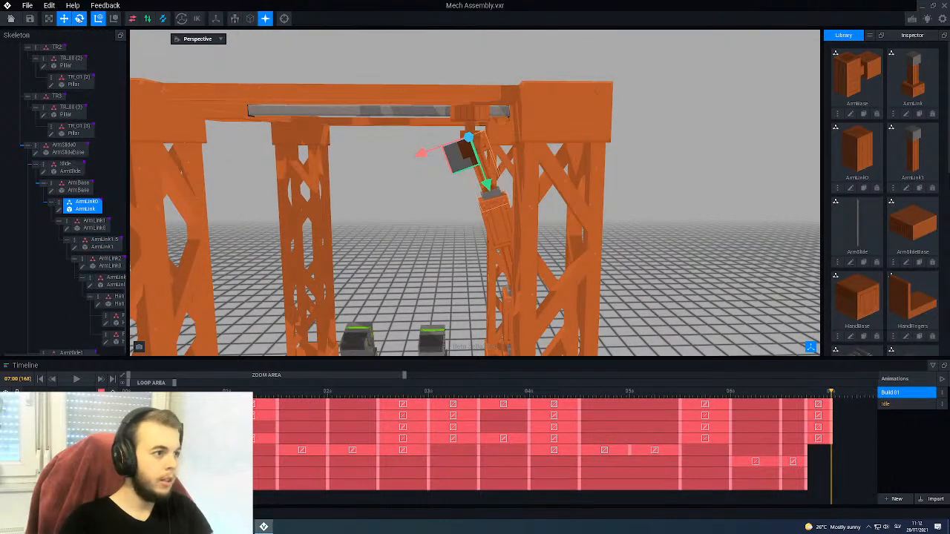
{"action": "left_click", "coordinate": [80, 19]}
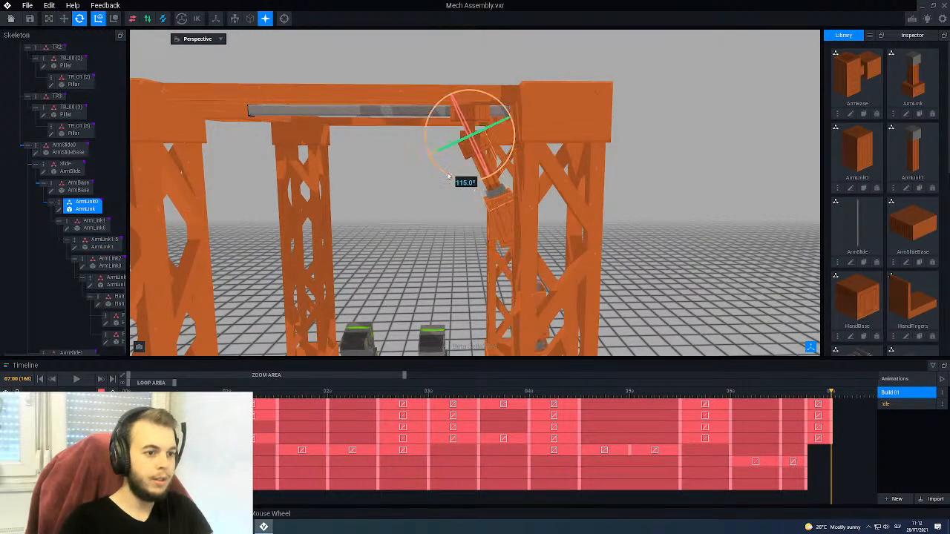
{"action": "scroll", "coordinate": [499, 155], "scroll_direction": "up", "scroll_amount": 4}
{"action": "left_click", "coordinate": [538, 148]}
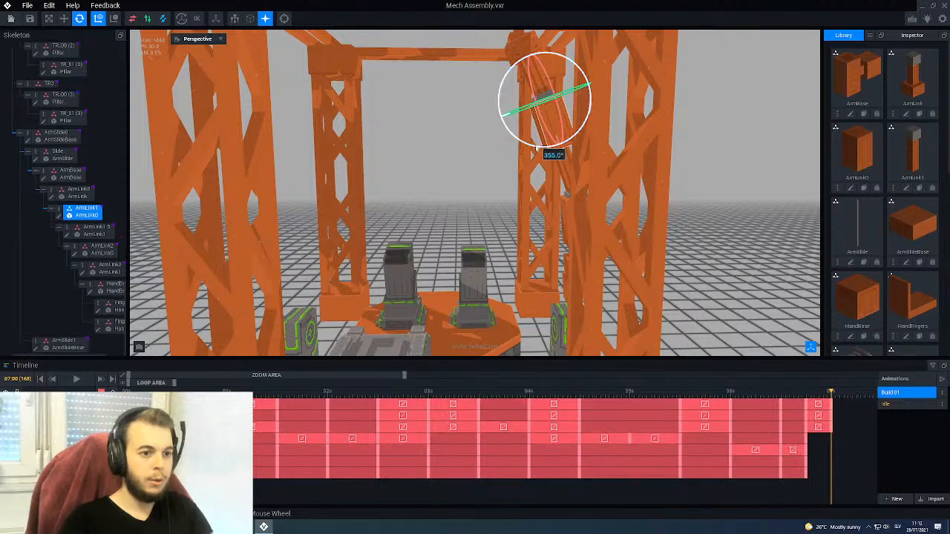
Step: At 07:00, slide ArmSlide0 along the side rails to -32.0 so the arm lines up above the wheeled mech part
{"action": "mouse_move", "coordinate": [554, 217]}
{"action": "right_mouse_down"}
{"action": "mouse_move", "coordinate": [508, 234]}
{"action": "mouse_move", "coordinate": [528, 230]}
{"action": "mouse_move", "coordinate": [490, 262]}
{"action": "mouse_move", "coordinate": [467, 270]}
{"action": "mouse_move", "coordinate": [458, 261]}
{"action": "mouse_move", "coordinate": [471, 248]}
{"action": "mouse_move", "coordinate": [468, 256]}
{"action": "right_mouse_up"}
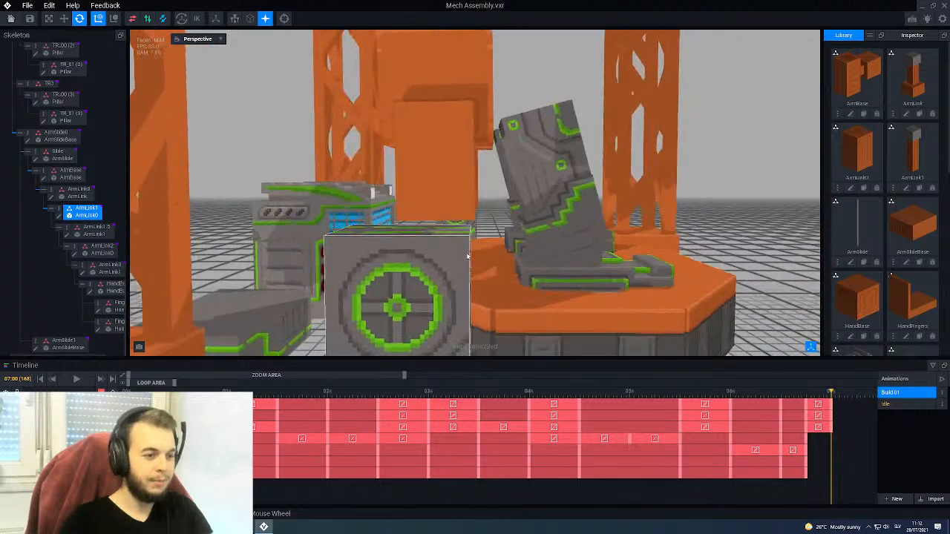
{"action": "scroll", "coordinate": [468, 256], "scroll_direction": "down", "scroll_amount": 10}
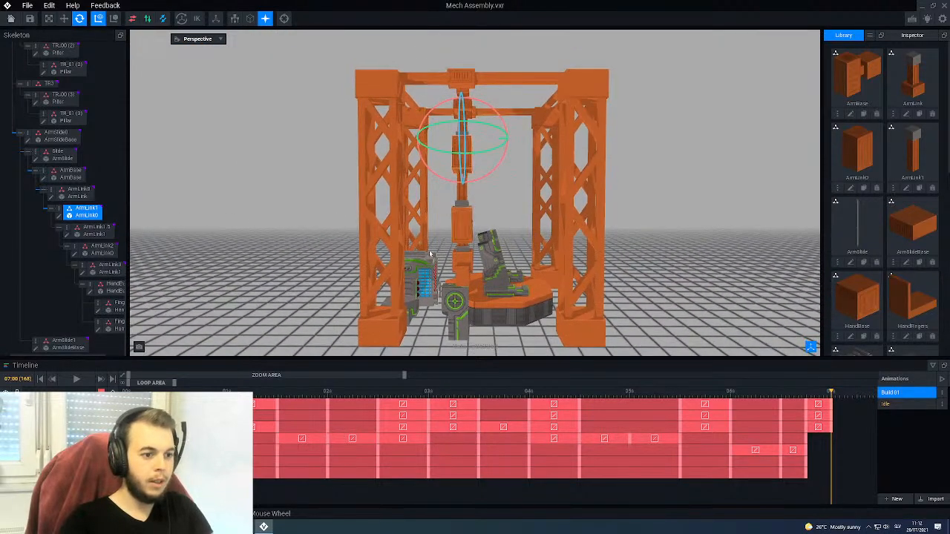
{"action": "scroll", "coordinate": [470, 180], "scroll_direction": "up", "scroll_amount": 2}
{"action": "left_click", "coordinate": [443, 50]}
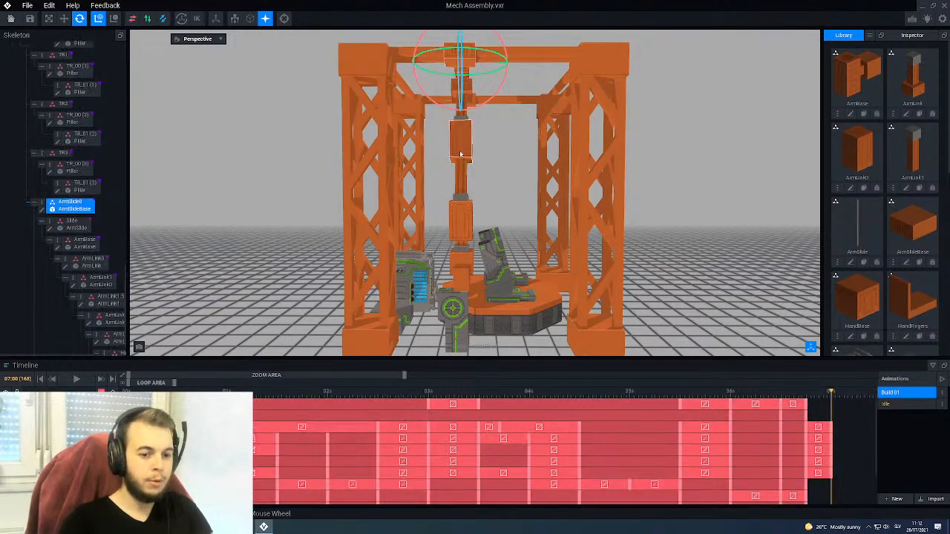
{"action": "key", "text": "w"}
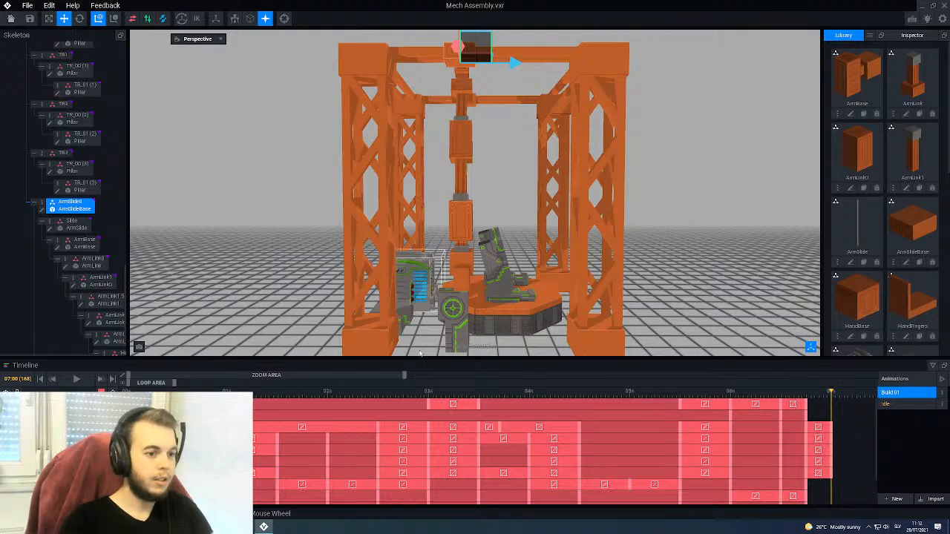
{"action": "left_click_drag", "start_coordinate": [515, 63], "coordinate": [507, 71]}
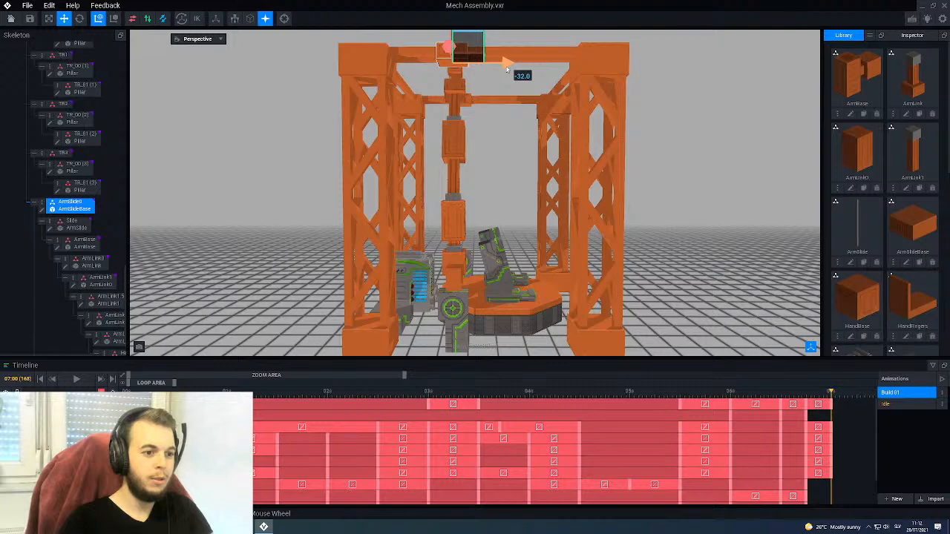
Step: Select ArmLink3 and key it together with the hand and fingers at 07:00
{"action": "scroll", "coordinate": [480, 176], "scroll_direction": "down", "scroll_amount": 5}
{"action": "right_click_drag", "start_coordinate": [480, 179], "coordinate": [469, 251]}
{"action": "scroll", "coordinate": [483, 230], "scroll_direction": "up", "scroll_amount": 4}
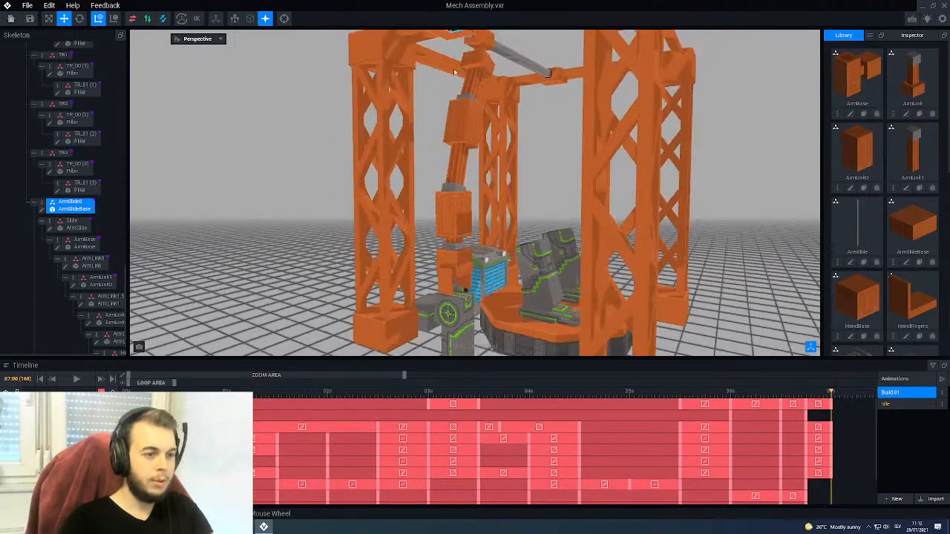
{"action": "right_click_drag", "start_coordinate": [454, 216], "coordinate": [448, 236]}
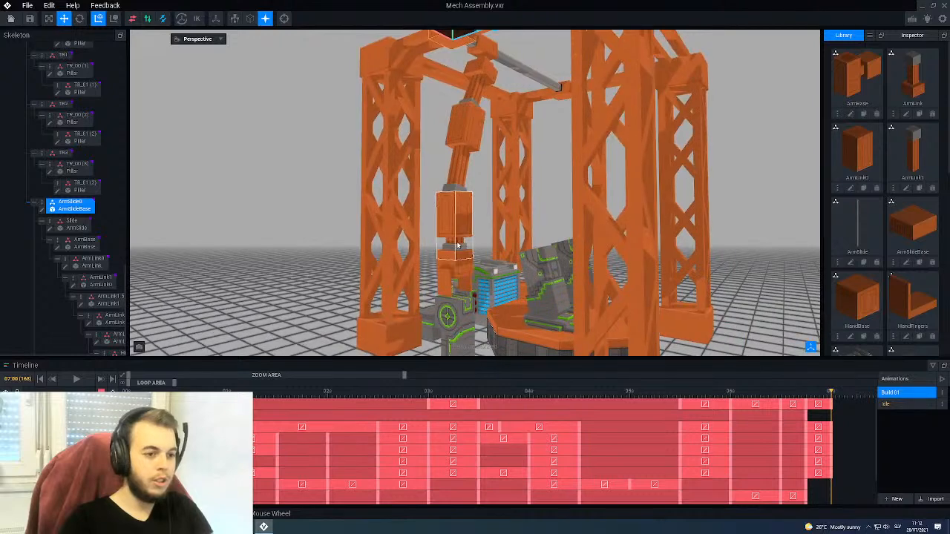
{"action": "left_click", "coordinate": [455, 251]}
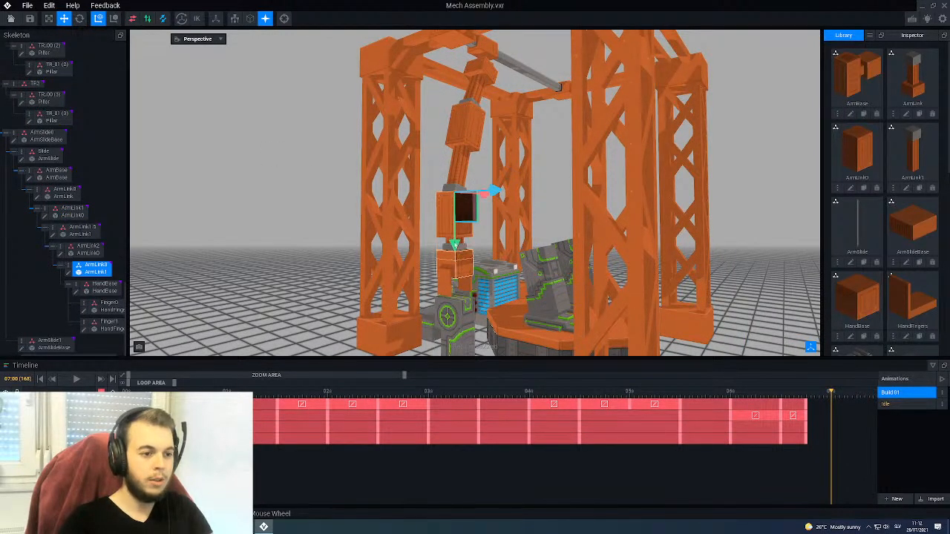
{"action": "right_click_drag", "start_coordinate": [455, 260], "coordinate": [446, 269]}
{"action": "scroll", "coordinate": [385, 337], "scroll_direction": "down", "scroll_amount": 3}
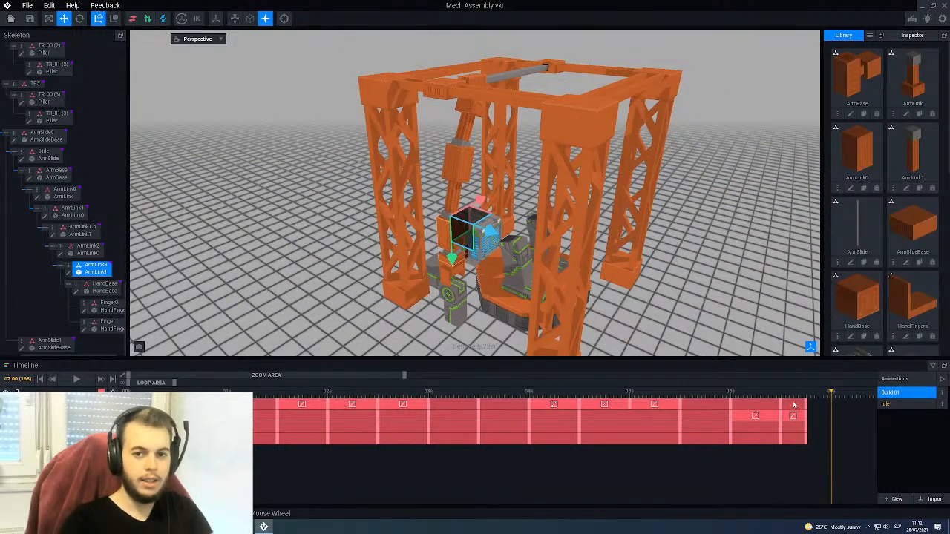
{"action": "key", "text": "k"}
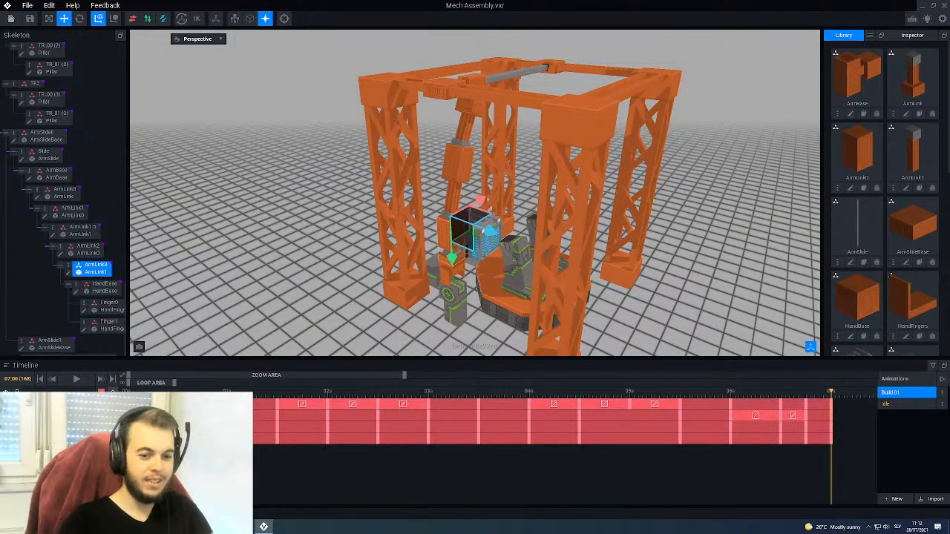
Step: Widen the visible timeline range and, at 07:06, extend ArmLink3 to 19.0 to lower the hand onto the mech part
{"action": "left_click_drag", "start_coordinate": [404, 379], "coordinate": [449, 381]}
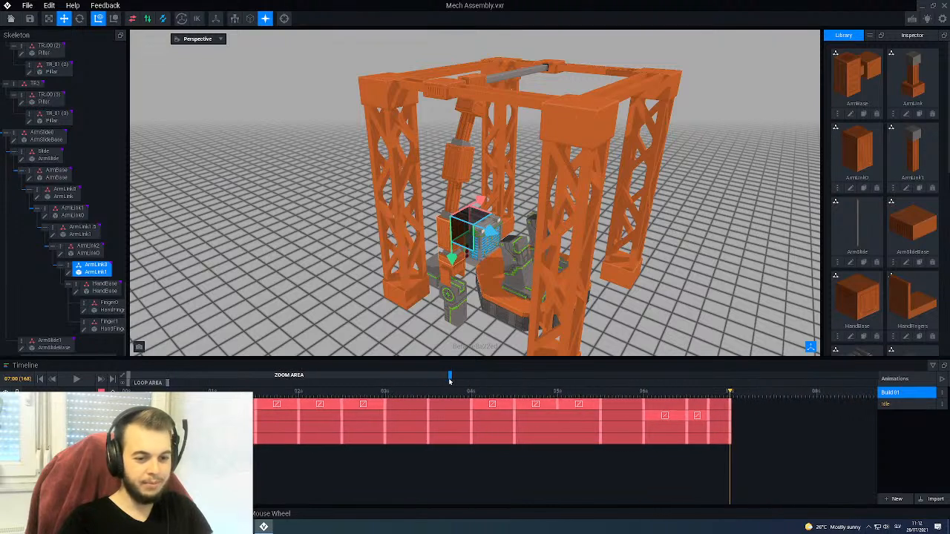
{"action": "left_click", "coordinate": [752, 398]}
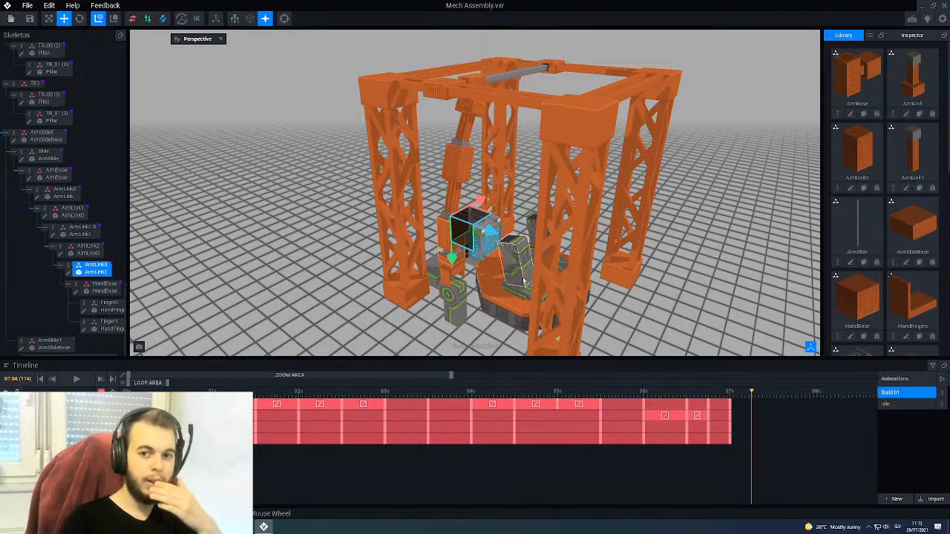
{"action": "right_click_drag", "start_coordinate": [437, 266], "coordinate": [441, 263]}
{"action": "scroll", "coordinate": [441, 263], "scroll_direction": "up", "scroll_amount": 6}
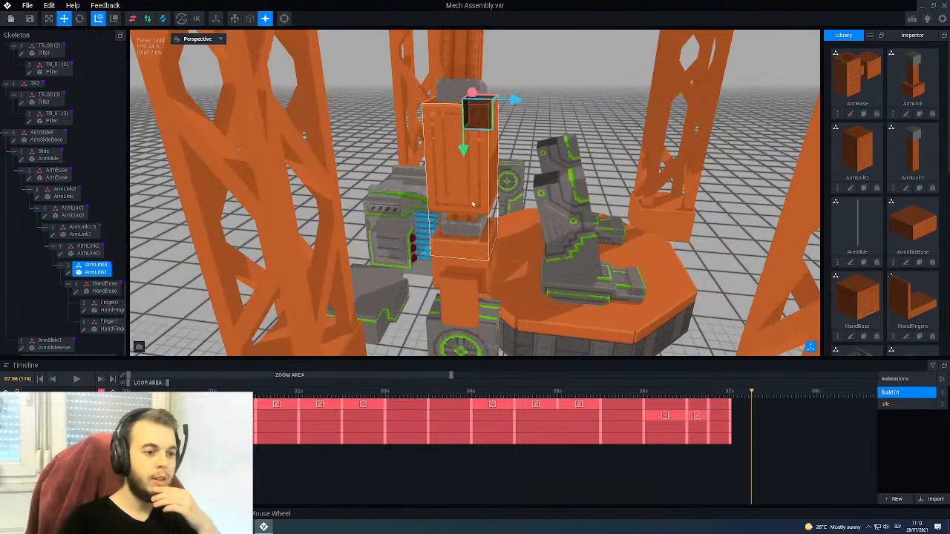
{"action": "middle_click_drag", "start_coordinate": [481, 273], "coordinate": [469, 202]}
{"action": "right_click_drag", "start_coordinate": [469, 202], "coordinate": [475, 206]}
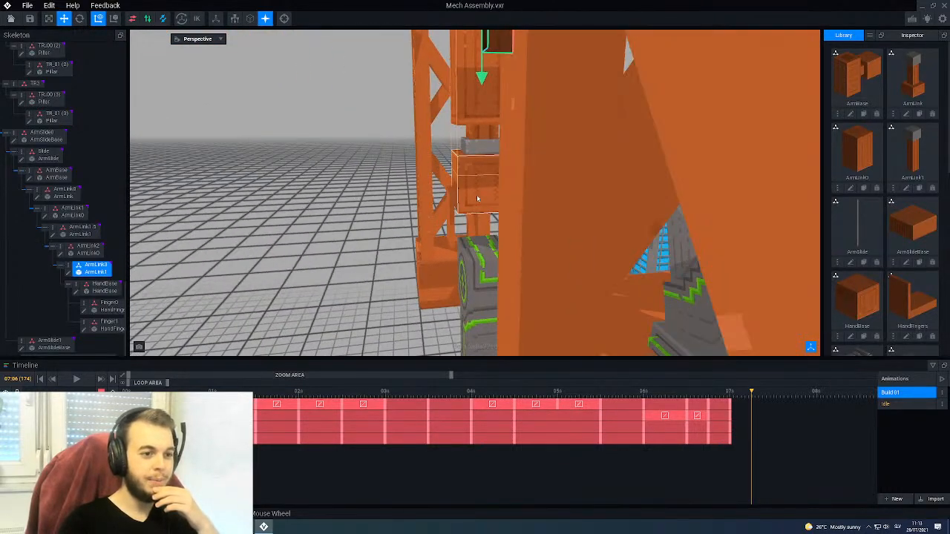
{"action": "scroll", "coordinate": [477, 199], "scroll_direction": "down", "scroll_amount": 5}
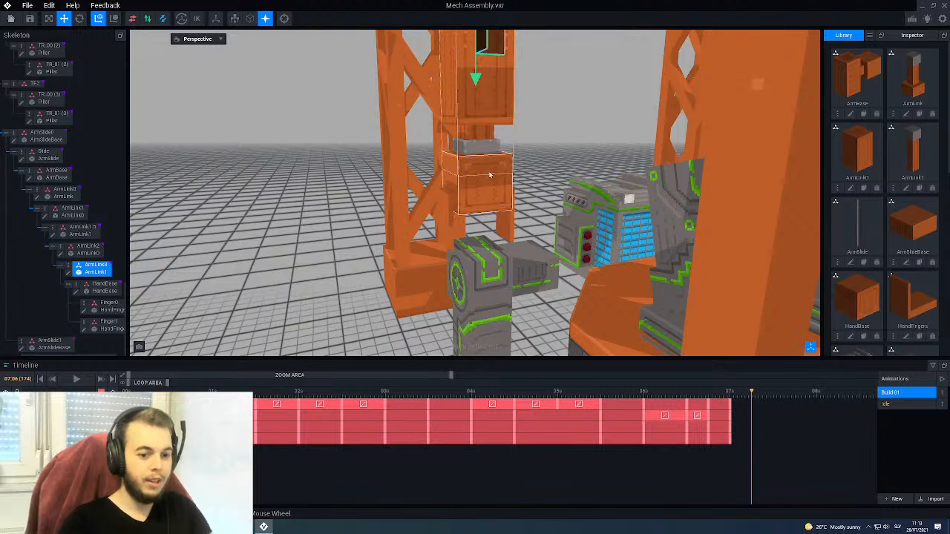
{"action": "left_click_drag", "start_coordinate": [475, 78], "coordinate": [472, 114]}
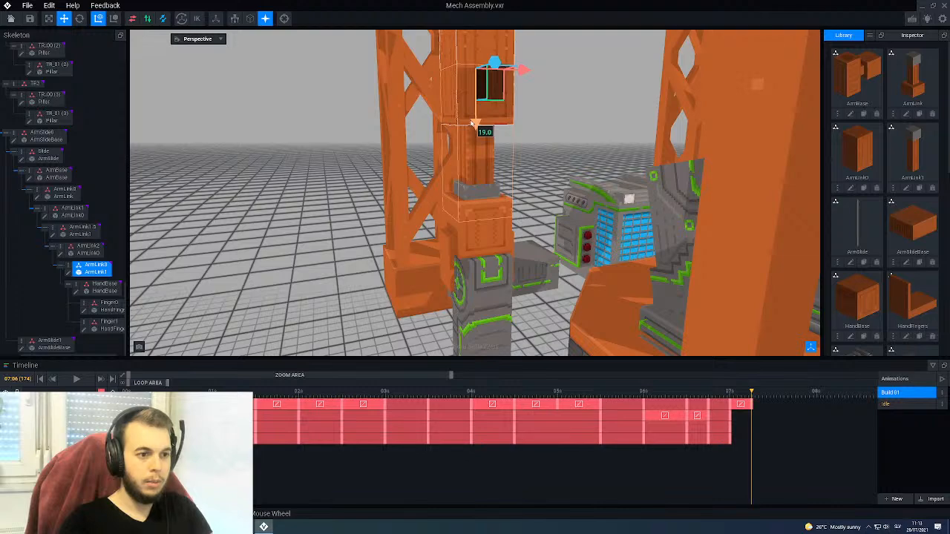
Step: At 07:06, move Finger1 and Finger0 inward so the hand grips both sides of the mech part
{"action": "middle_click_drag", "start_coordinate": [466, 148], "coordinate": [385, 202]}
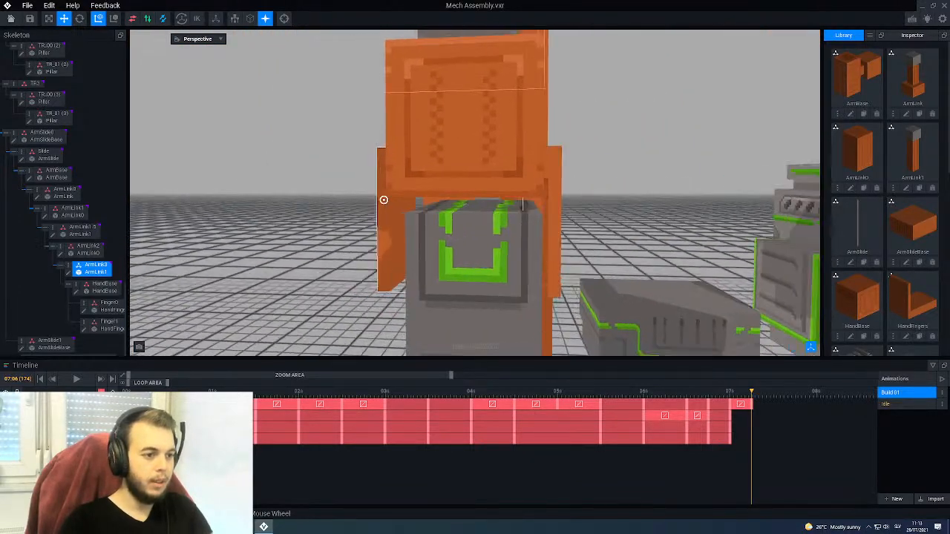
{"action": "left_click", "coordinate": [386, 195]}
{"action": "middle_click_drag", "start_coordinate": [421, 208], "coordinate": [448, 248]}
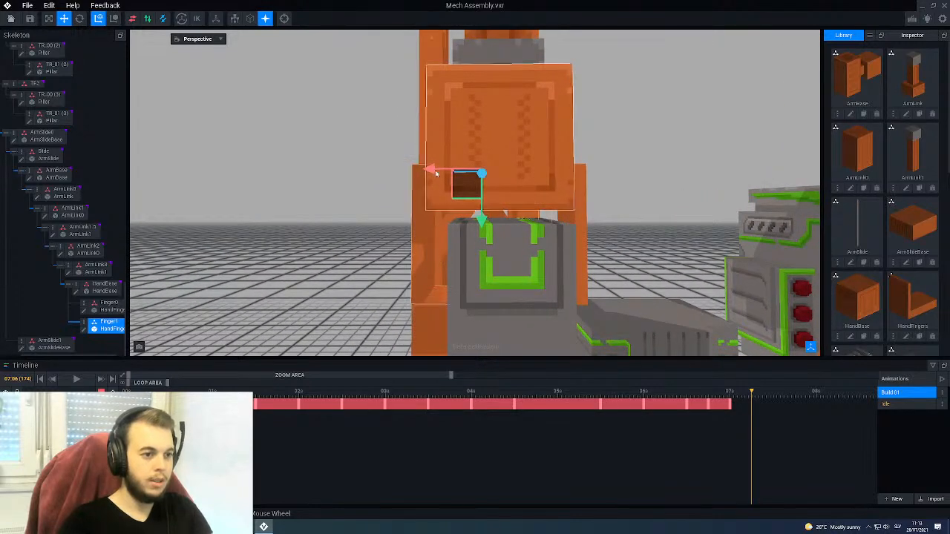
{"action": "left_click_drag", "start_coordinate": [436, 174], "coordinate": [453, 176]}
{"action": "middle_click_drag", "start_coordinate": [448, 197], "coordinate": [448, 197]}
{"action": "left_click", "coordinate": [581, 202]}
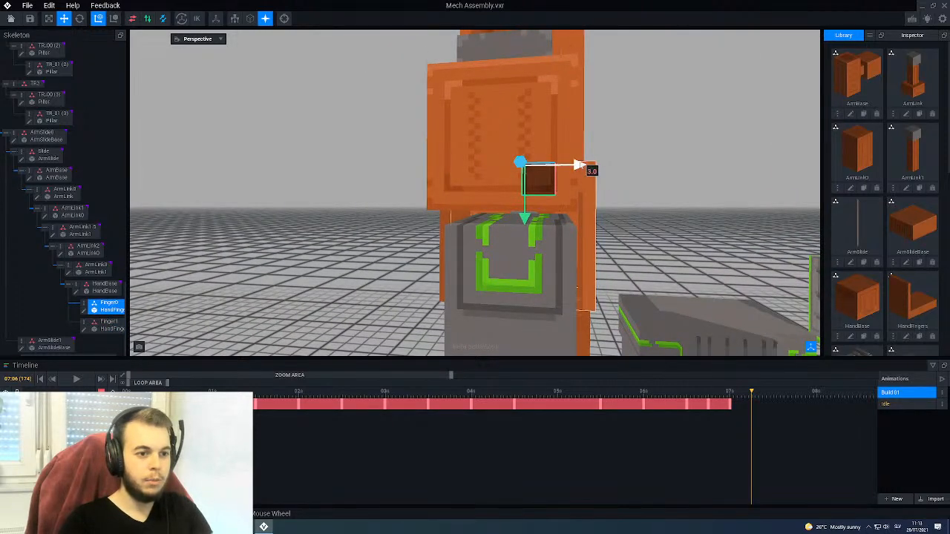
{"action": "middle_click_drag", "start_coordinate": [557, 169], "coordinate": [525, 216]}
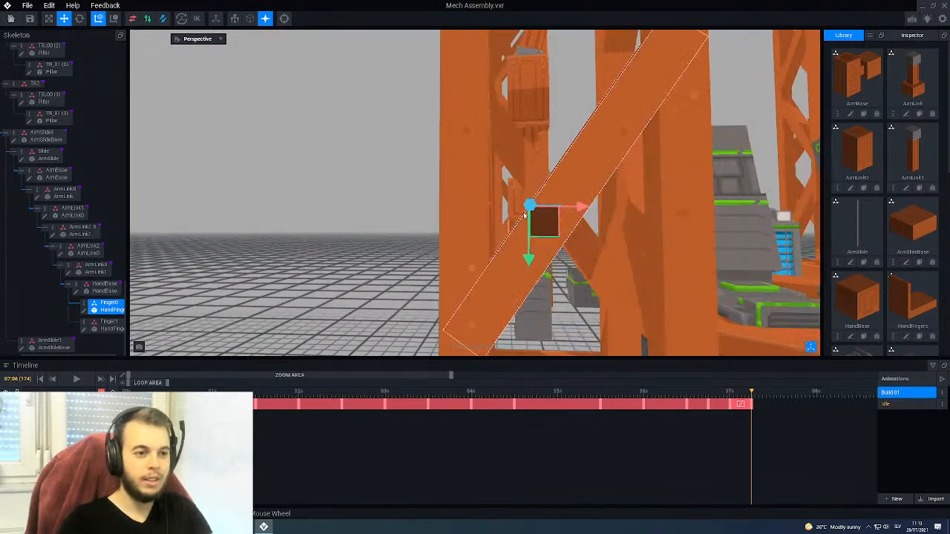
Step: Return to 07:00 and nudge ArmBase slightly along the crossbeam to center the arm over the mech part
{"action": "scroll", "coordinate": [524, 215], "scroll_direction": "down", "scroll_amount": 10}
{"action": "right_click_drag", "start_coordinate": [523, 151], "coordinate": [529, 151]}
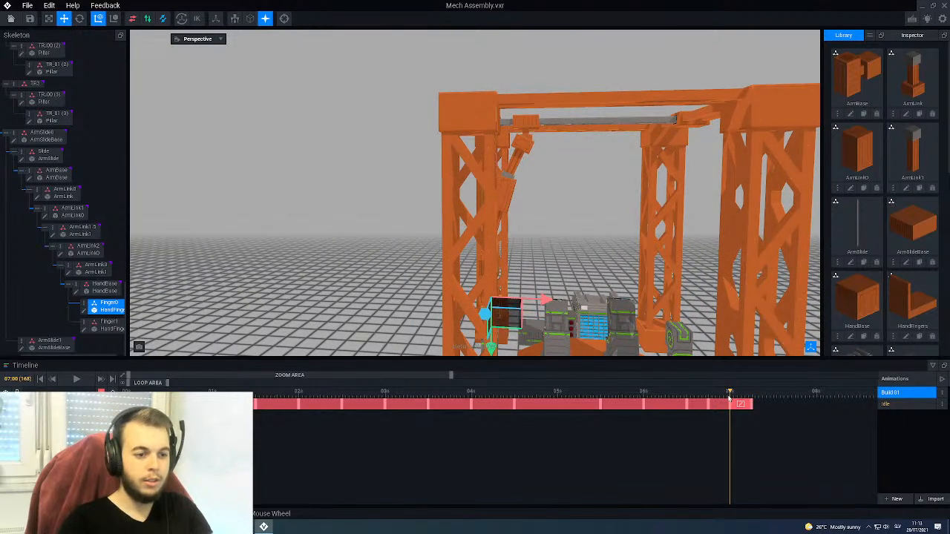
{"action": "left_click", "coordinate": [525, 132]}
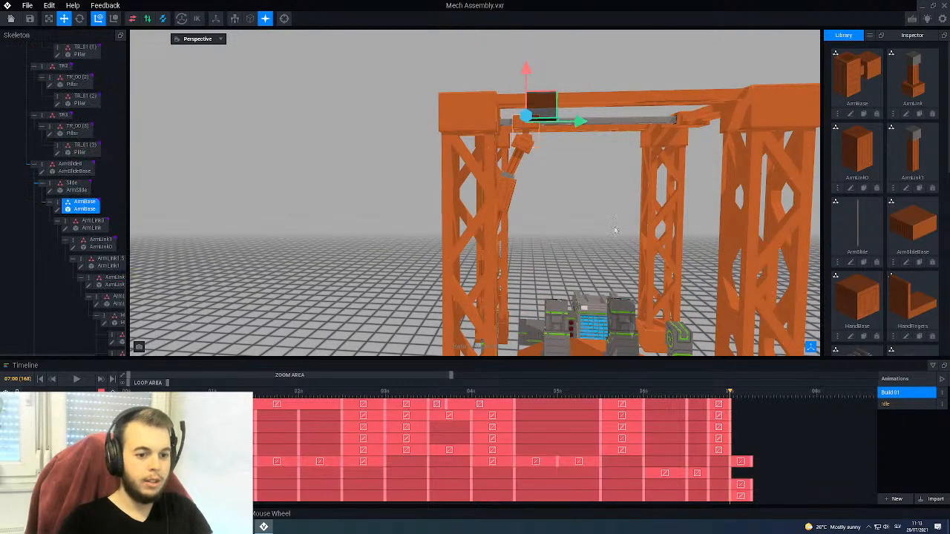
{"action": "left_click_drag", "start_coordinate": [578, 121], "coordinate": [579, 123]}
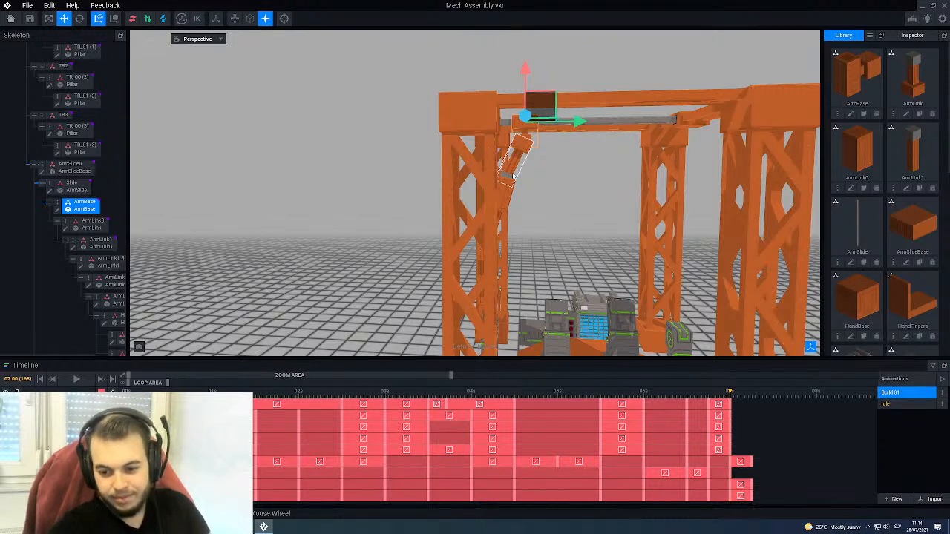
Step: Examine the hand's alignment with the mech part up close, comparing the poses at 07:00 and 07:06
{"action": "right_click_drag", "start_coordinate": [513, 175], "coordinate": [508, 195]}
{"action": "scroll", "coordinate": [482, 183], "scroll_direction": "down", "scroll_amount": 5}
{"action": "scroll", "coordinate": [501, 281], "scroll_direction": "up", "scroll_amount": 5}
{"action": "right_click_drag", "start_coordinate": [494, 272], "coordinate": [648, 343]}
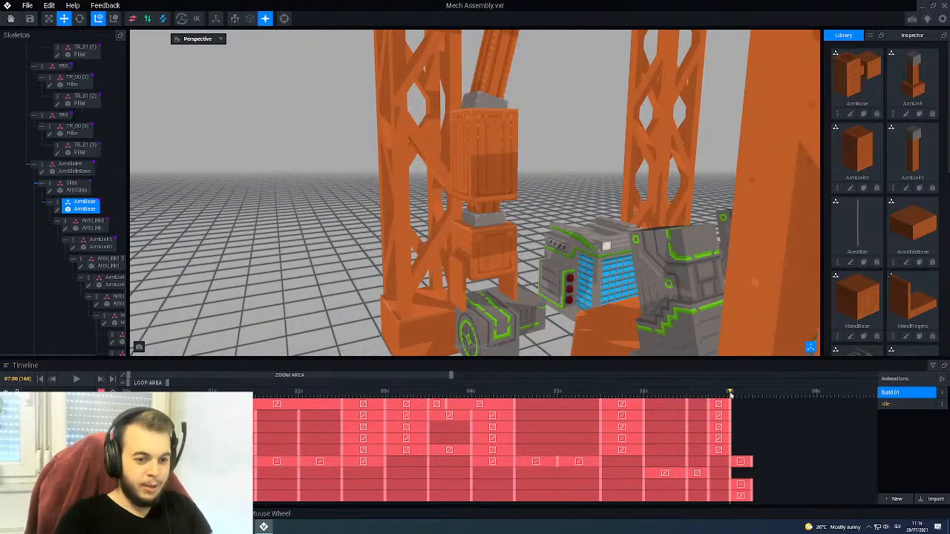
{"action": "left_click_drag", "start_coordinate": [731, 395], "coordinate": [752, 395]}
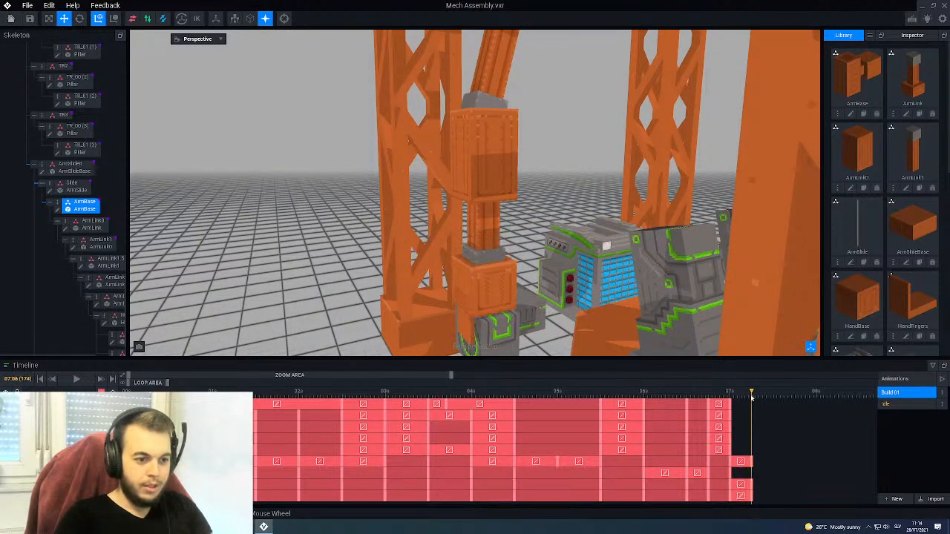
Step: At 07:06, slide ArmBase along the crossbeam to 33.0 to align the hand with the mech thigh
{"action": "scroll", "coordinate": [495, 312], "scroll_direction": "up", "scroll_amount": 6}
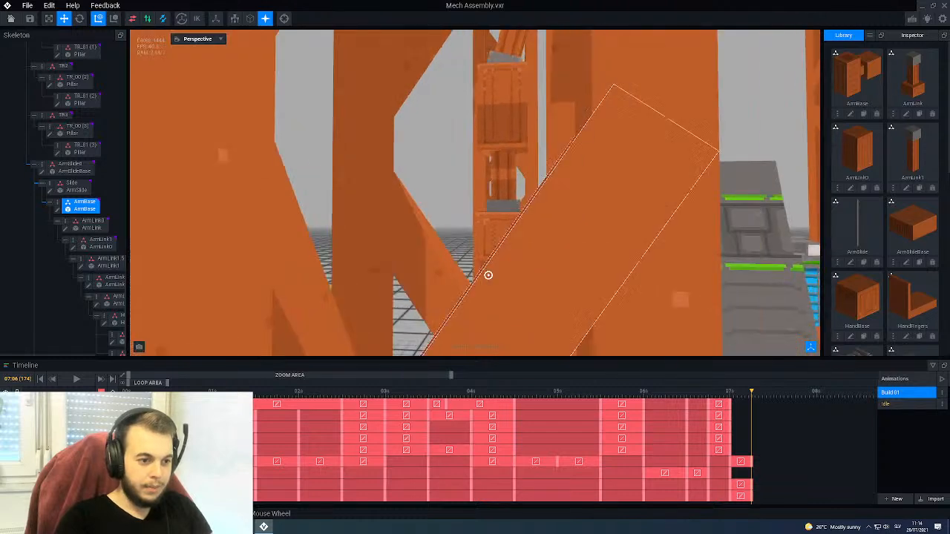
{"action": "scroll", "coordinate": [488, 275], "scroll_direction": "down", "scroll_amount": 3}
{"action": "scroll", "coordinate": [507, 282], "scroll_direction": "up", "scroll_amount": 2}
{"action": "right_click_drag", "start_coordinate": [508, 281], "coordinate": [532, 257]}
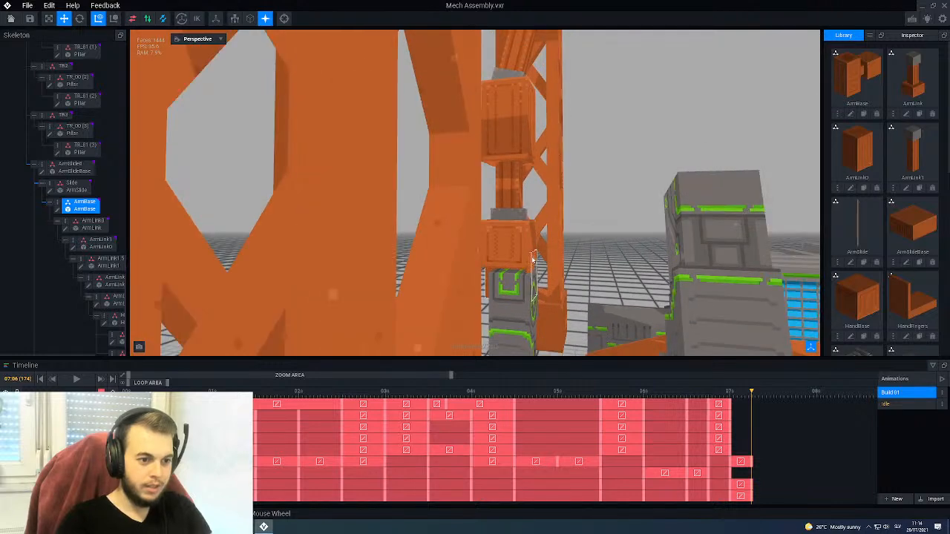
{"action": "scroll", "coordinate": [533, 258], "scroll_direction": "down", "scroll_amount": 5}
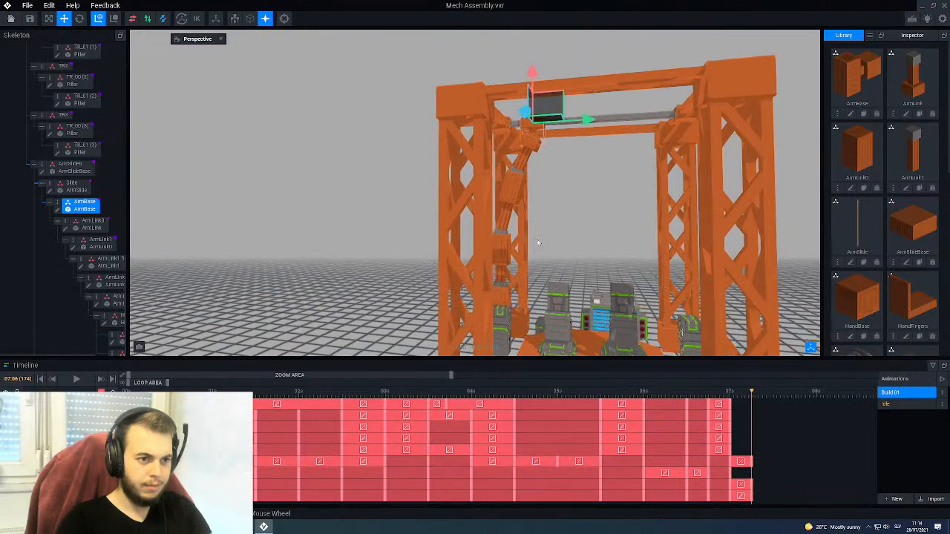
{"action": "left_click_drag", "start_coordinate": [588, 118], "coordinate": [591, 123]}
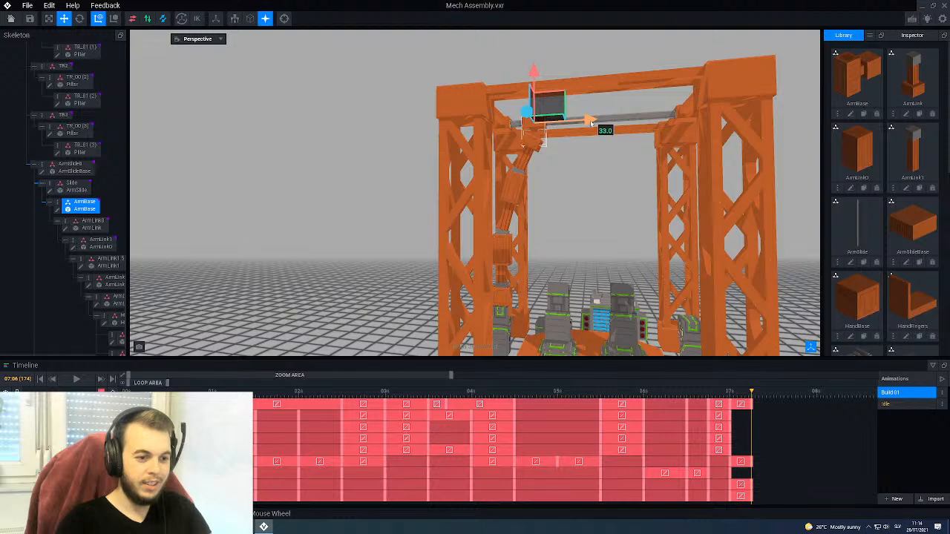
Step: Examine how the hand and Finger0 sit around the top of the mech thigh, up close and within the whole rig
{"action": "right_click_drag", "start_coordinate": [494, 327], "coordinate": [645, 297]}
{"action": "scroll", "coordinate": [492, 326], "scroll_direction": "up", "scroll_amount": 5}
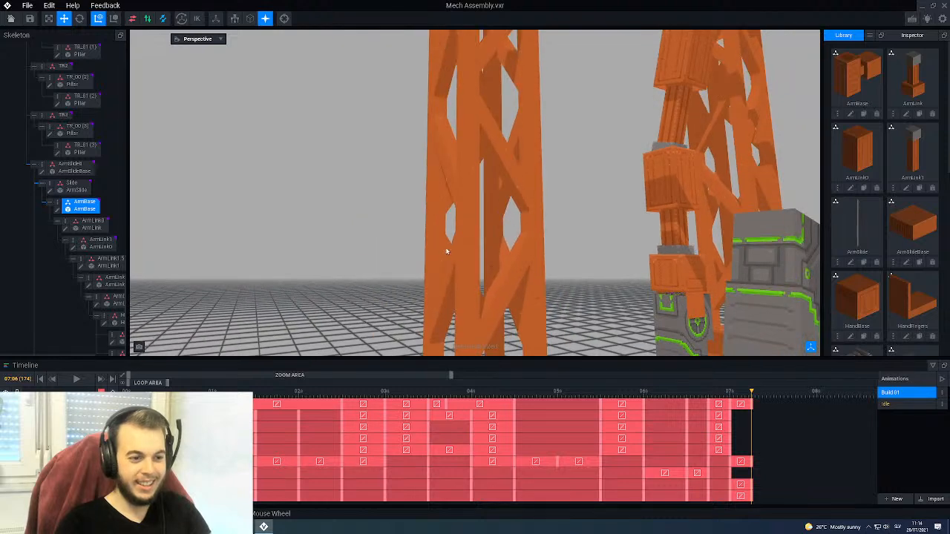
{"action": "right_click_drag", "start_coordinate": [765, 291], "coordinate": [530, 302]}
{"action": "scroll", "coordinate": [524, 312], "scroll_direction": "up", "scroll_amount": 10}
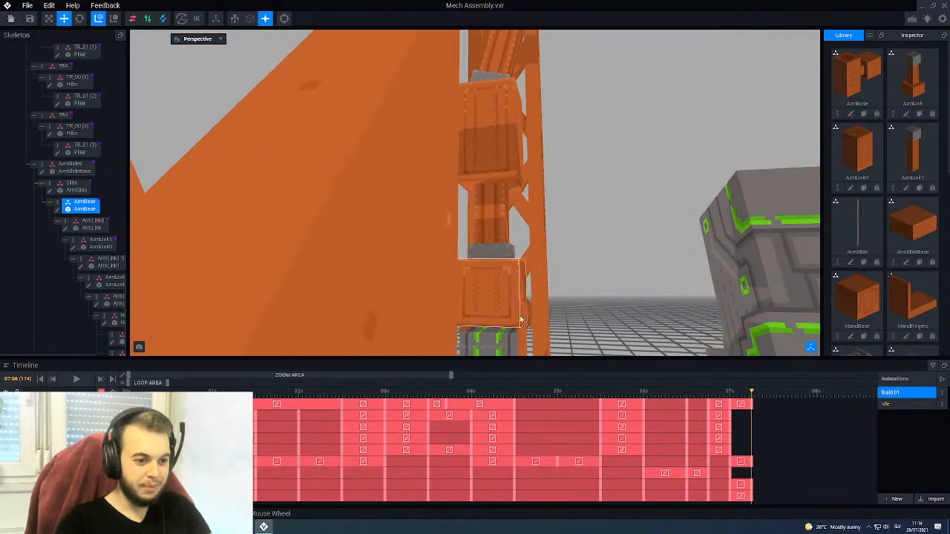
{"action": "middle_click_drag", "start_coordinate": [518, 321], "coordinate": [518, 295]}
{"action": "right_click_drag", "start_coordinate": [517, 296], "coordinate": [553, 199]}
{"action": "left_click", "coordinate": [555, 194]}
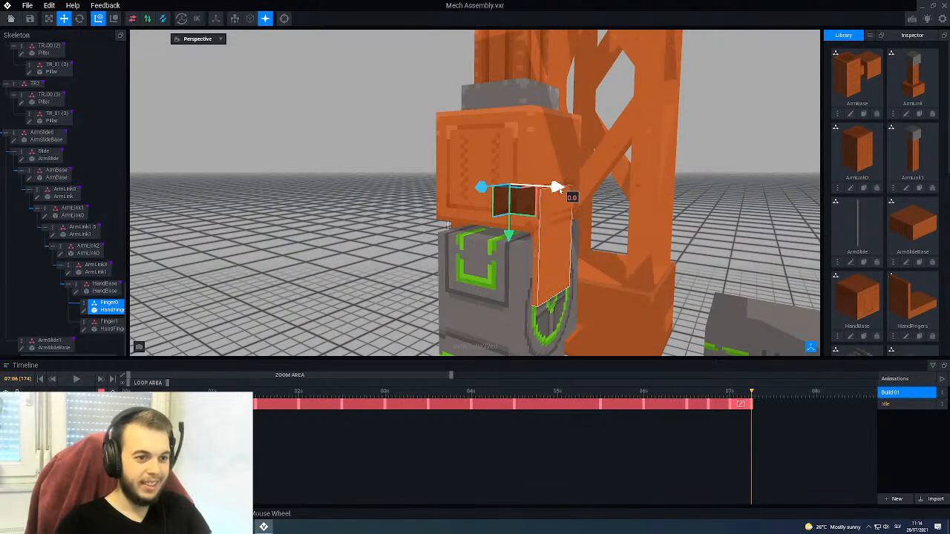
{"action": "right_click_drag", "start_coordinate": [557, 191], "coordinate": [425, 260]}
{"action": "scroll", "coordinate": [407, 262], "scroll_direction": "down", "scroll_amount": 6}
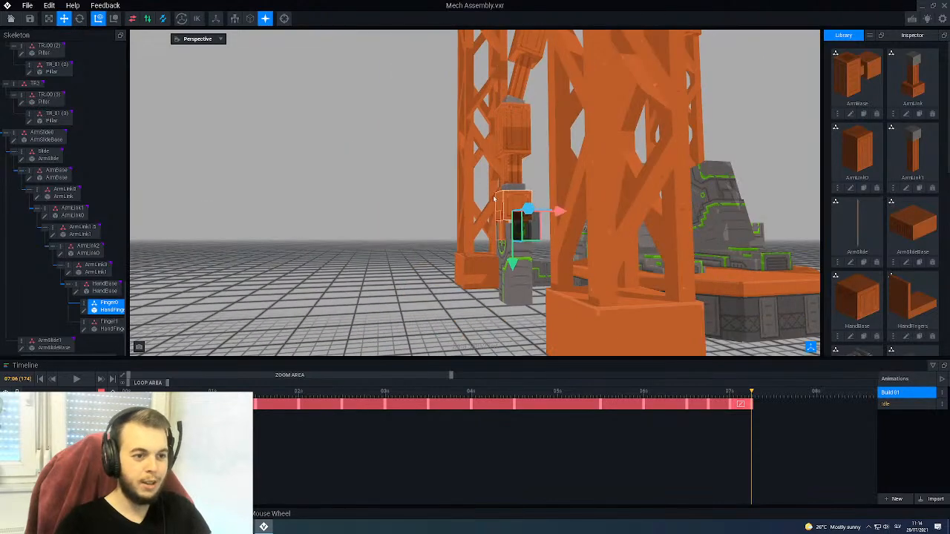
{"action": "middle_click_drag", "start_coordinate": [446, 222], "coordinate": [408, 342]}
{"action": "scroll", "coordinate": [409, 341], "scroll_direction": "down", "scroll_amount": 3}
{"action": "right_click_drag", "start_coordinate": [416, 237], "coordinate": [530, 216]}
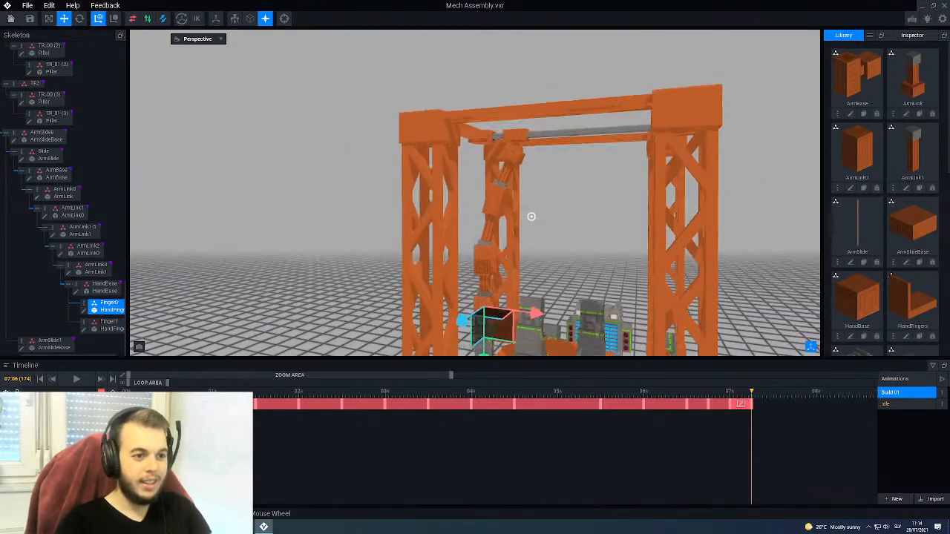
Step: At 07:06, slide ArmBase along the crossbeam to 34.0
{"action": "left_click", "coordinate": [516, 133]}
{"action": "right_click_drag", "start_coordinate": [516, 138], "coordinate": [523, 167]}
{"action": "scroll", "coordinate": [521, 176], "scroll_direction": "up", "scroll_amount": 3}
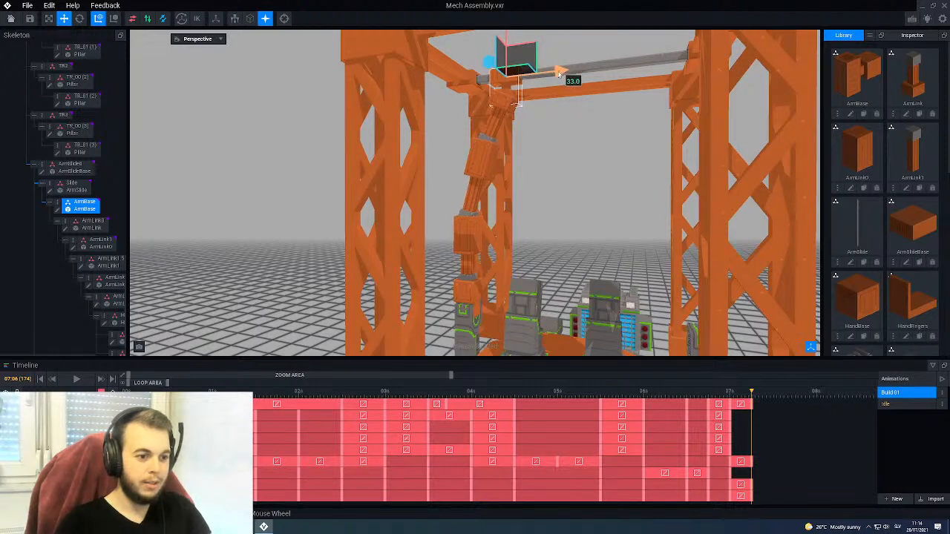
{"action": "left_click_drag", "start_coordinate": [561, 74], "coordinate": [562, 74]}
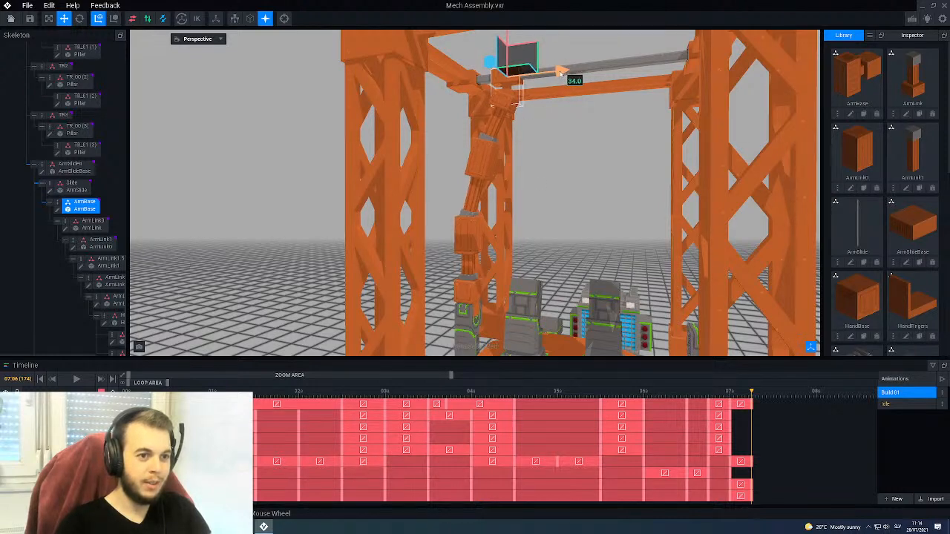
{"action": "middle_click_drag", "start_coordinate": [473, 253], "coordinate": [471, 252]}
Step: Scrub back to review the approach, then return to 07:06 and key the pose of ArmBase and all its child parts
{"action": "left_click", "coordinate": [731, 396]}
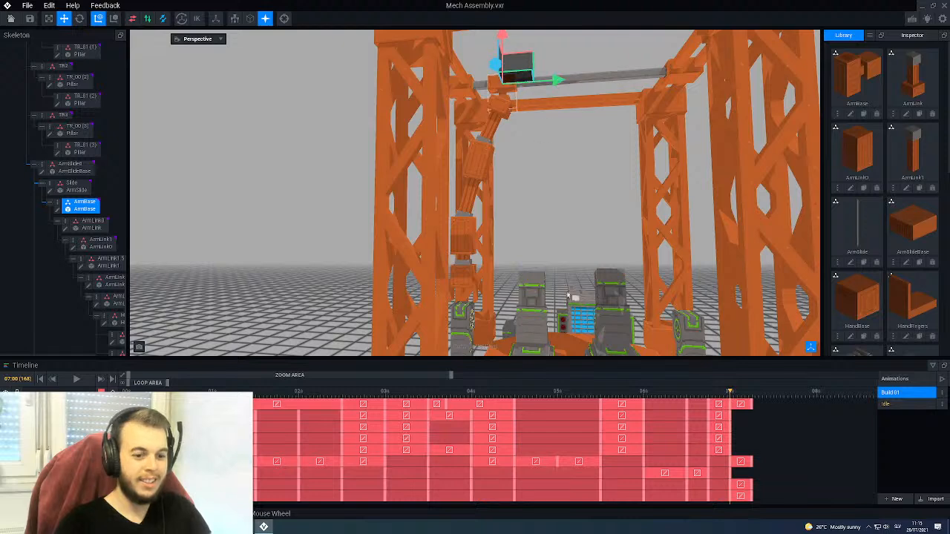
{"action": "middle_click_drag", "start_coordinate": [470, 253], "coordinate": [470, 252]}
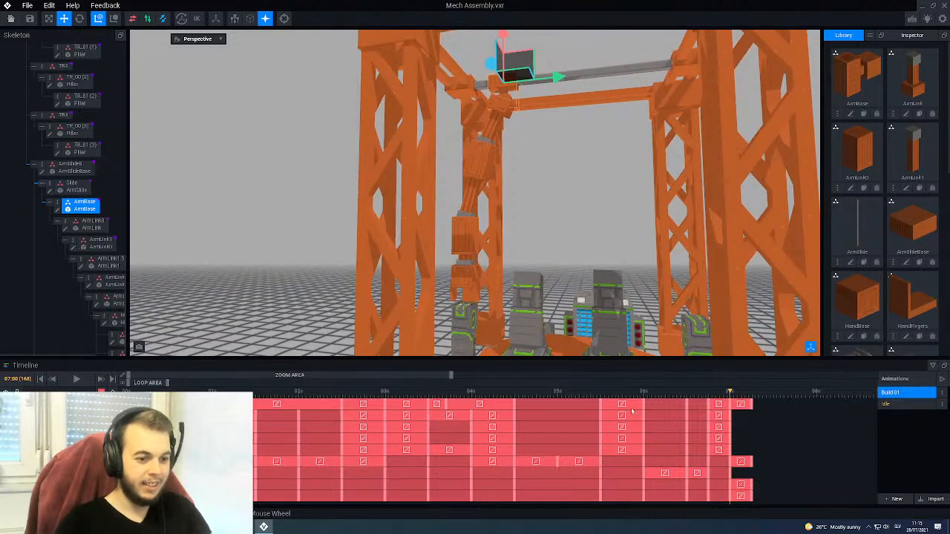
{"action": "left_click", "coordinate": [686, 398]}
{"action": "left_click_drag", "start_coordinate": [687, 399], "coordinate": [752, 414]}
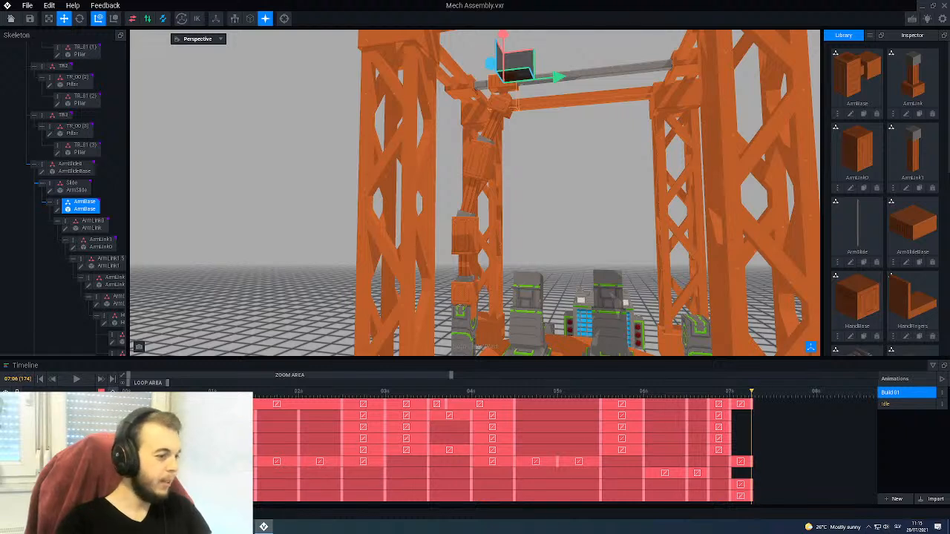
{"action": "left_click", "coordinate": [113, 392]}
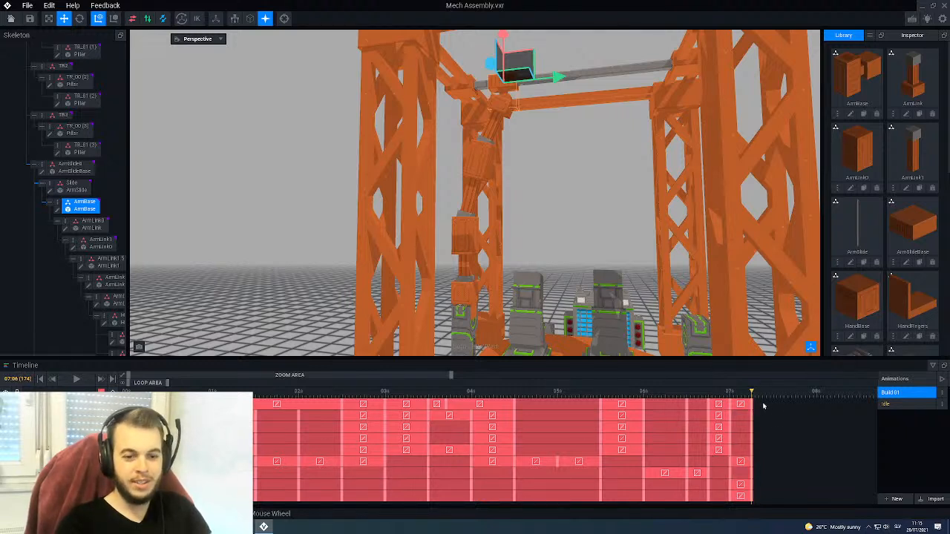
{"action": "left_click_drag", "start_coordinate": [755, 399], "coordinate": [774, 401]}
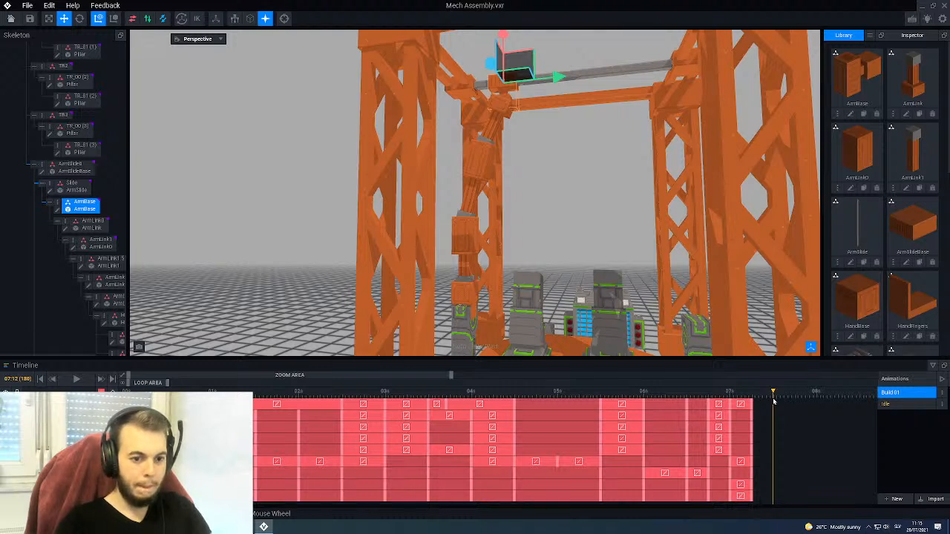
{"action": "left_click_drag", "start_coordinate": [774, 401], "coordinate": [794, 407]}
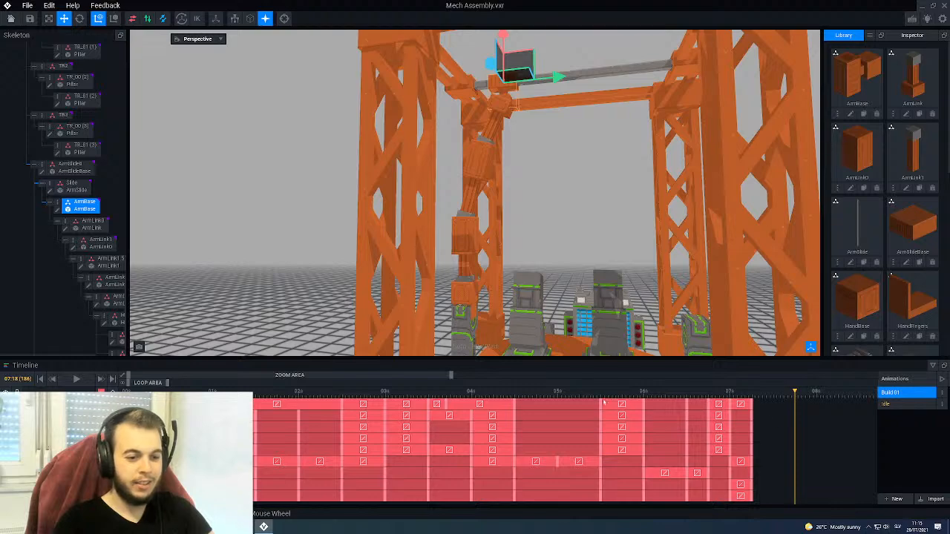
{"action": "scroll", "coordinate": [477, 260], "scroll_direction": "down", "scroll_amount": 5}
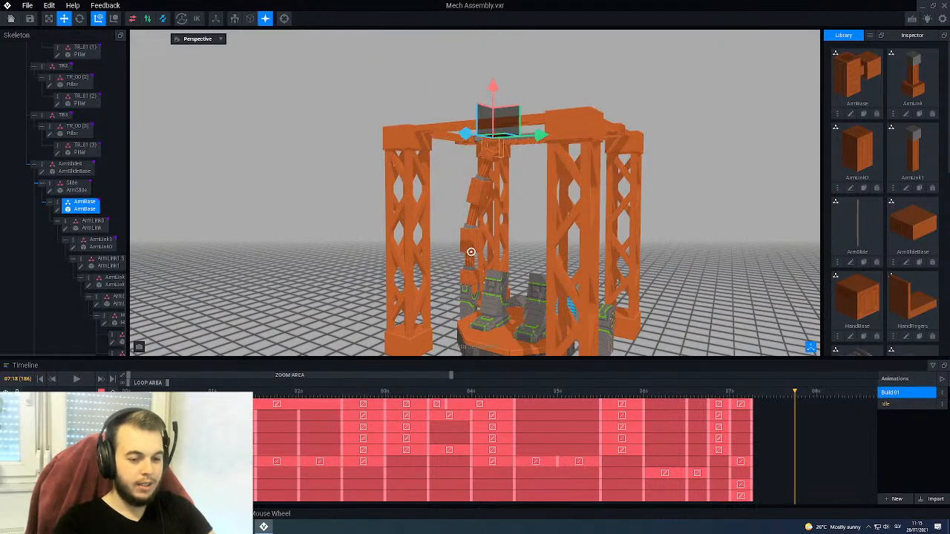
{"action": "middle_click_drag", "start_coordinate": [471, 252], "coordinate": [471, 251]}
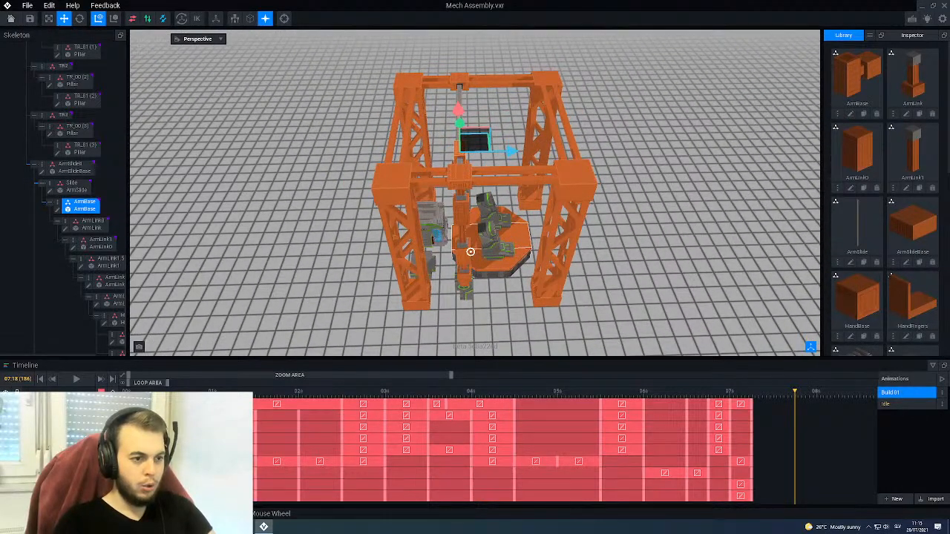
{"action": "scroll", "coordinate": [518, 248], "scroll_direction": "up", "scroll_amount": 6}
{"action": "middle_click_drag", "start_coordinate": [519, 248], "coordinate": [498, 238]}
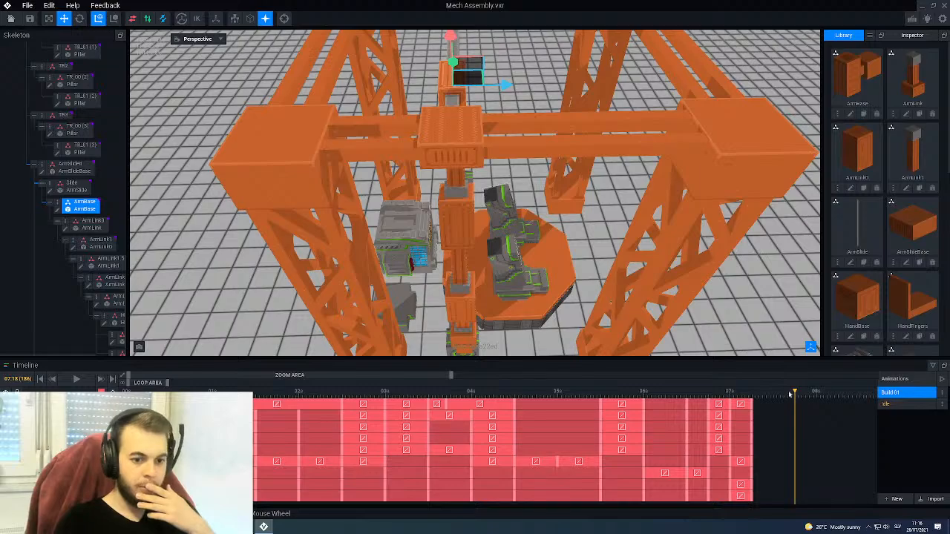
Step: At 07:12, retract ArmLink3 upward so the hand lifts off the floor
{"action": "left_click", "coordinate": [774, 398]}
{"action": "middle_click_drag", "start_coordinate": [426, 233], "coordinate": [440, 116]}
{"action": "right_click_drag", "start_coordinate": [412, 197], "coordinate": [411, 141]}
{"action": "scroll", "coordinate": [426, 195], "scroll_direction": "up", "scroll_amount": 4}
{"action": "right_click_drag", "start_coordinate": [543, 161], "coordinate": [569, 158]}
{"action": "left_click", "coordinate": [570, 158]}
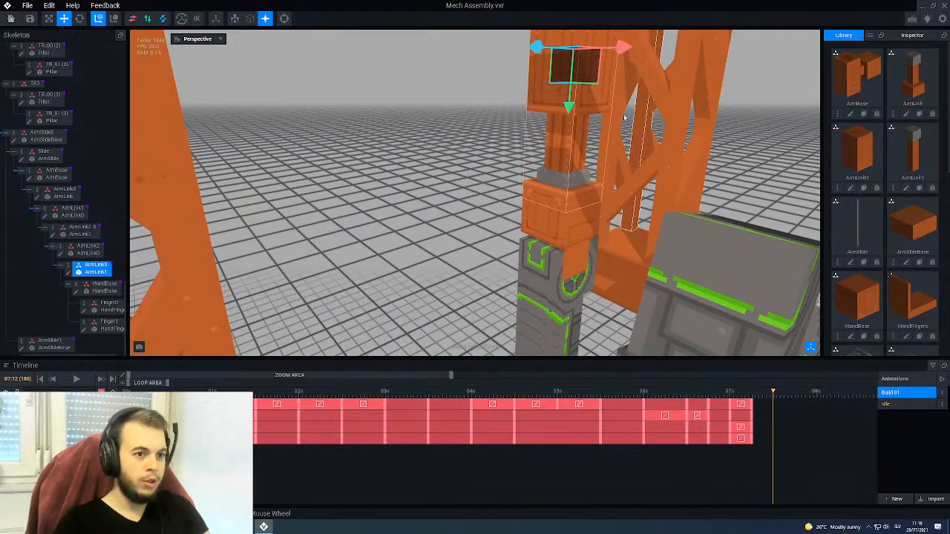
{"action": "left_click_drag", "start_coordinate": [568, 108], "coordinate": [588, 66]}
Step: At 07:12, raise Mech_Thigh1 to about 23.0 so it sits between the lifted fingers
{"action": "left_click", "coordinate": [558, 269]}
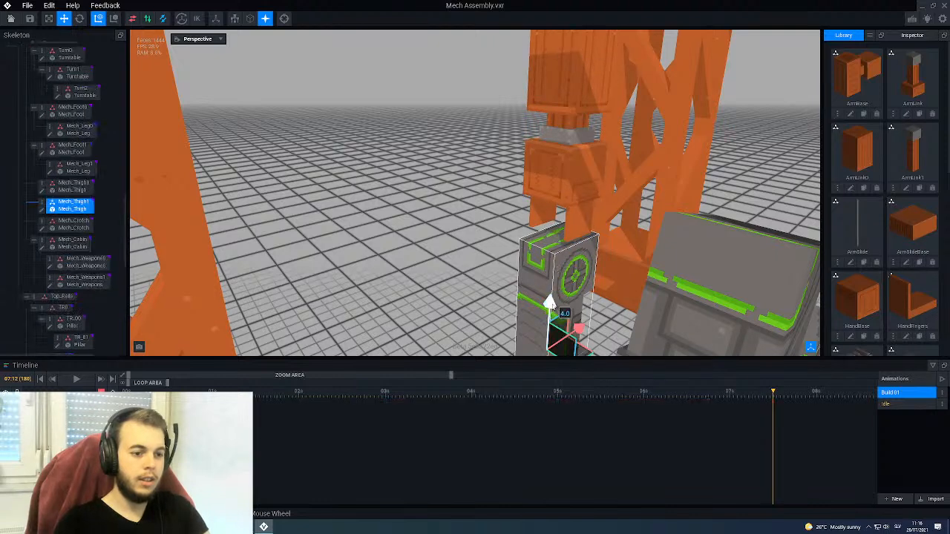
{"action": "mouse_move", "coordinate": [549, 301]}
{"action": "left_mouse_down"}
{"action": "mouse_move", "coordinate": [551, 277]}
{"action": "mouse_move", "coordinate": [550, 309]}
{"action": "mouse_move", "coordinate": [551, 287]}
{"action": "left_mouse_up"}
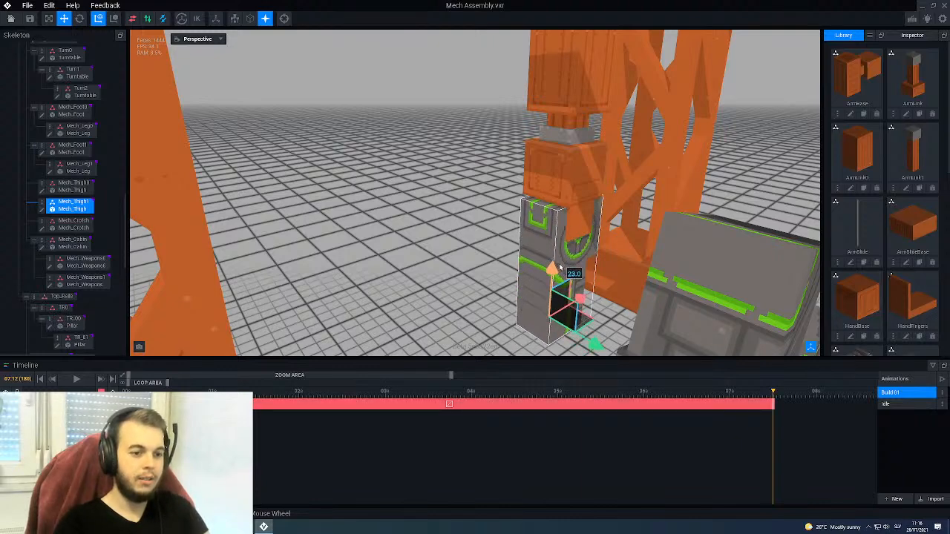
{"action": "left_click_drag", "start_coordinate": [561, 266], "coordinate": [562, 265]}
Step: Examine the lifted thigh and arm within the whole rig and scrub through the animation up to 07:12
{"action": "scroll", "coordinate": [557, 199], "scroll_direction": "down", "scroll_amount": 5}
{"action": "right_click_drag", "start_coordinate": [551, 181], "coordinate": [635, 165]}
{"action": "middle_click_drag", "start_coordinate": [552, 180], "coordinate": [520, 306]}
{"action": "right_click_drag", "start_coordinate": [520, 178], "coordinate": [533, 162]}
{"action": "scroll", "coordinate": [538, 164], "scroll_direction": "down", "scroll_amount": 5}
{"action": "scroll", "coordinate": [536, 162], "scroll_direction": "up", "scroll_amount": 4}
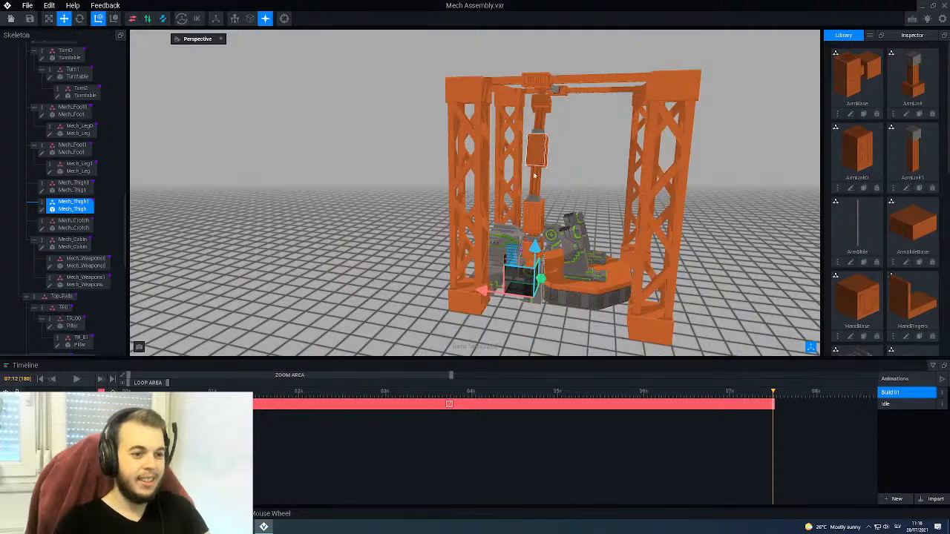
{"action": "scroll", "coordinate": [537, 141], "scroll_direction": "up", "scroll_amount": 2}
{"action": "right_click_drag", "start_coordinate": [536, 95], "coordinate": [538, 94]}
{"action": "scroll", "coordinate": [537, 94], "scroll_direction": "down", "scroll_amount": 3}
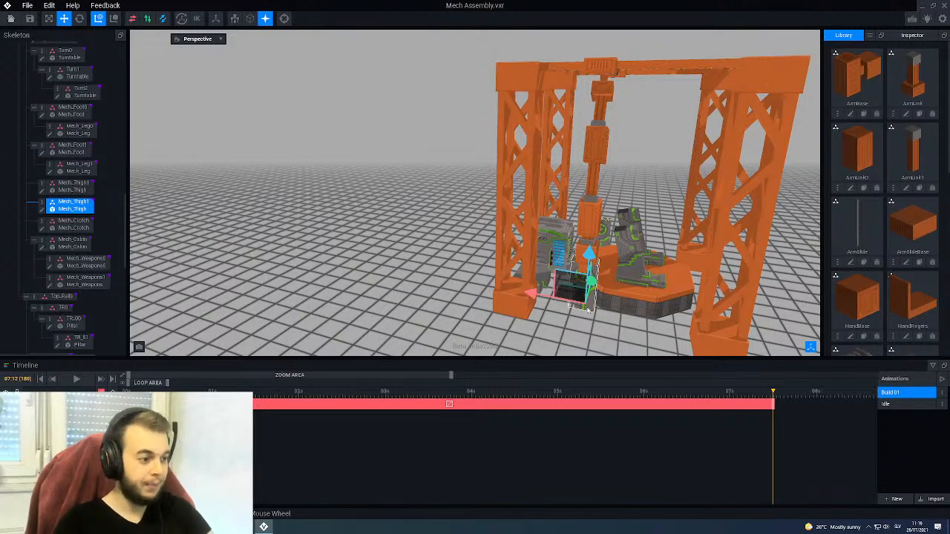
{"action": "left_click_drag", "start_coordinate": [230, 392], "coordinate": [773, 421]}
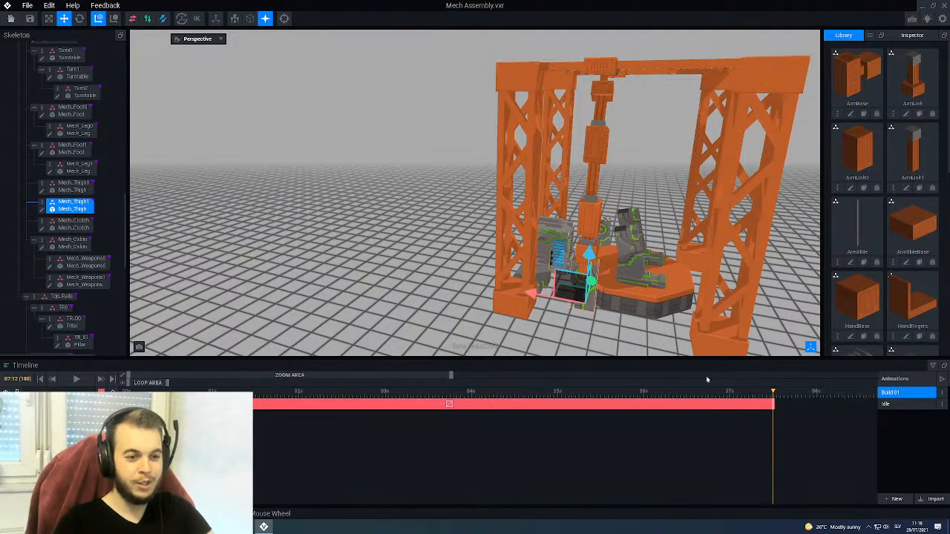
Step: Key the ArmSlide0 base and its whole child chain at 07:06
{"action": "left_click", "coordinate": [605, 66]}
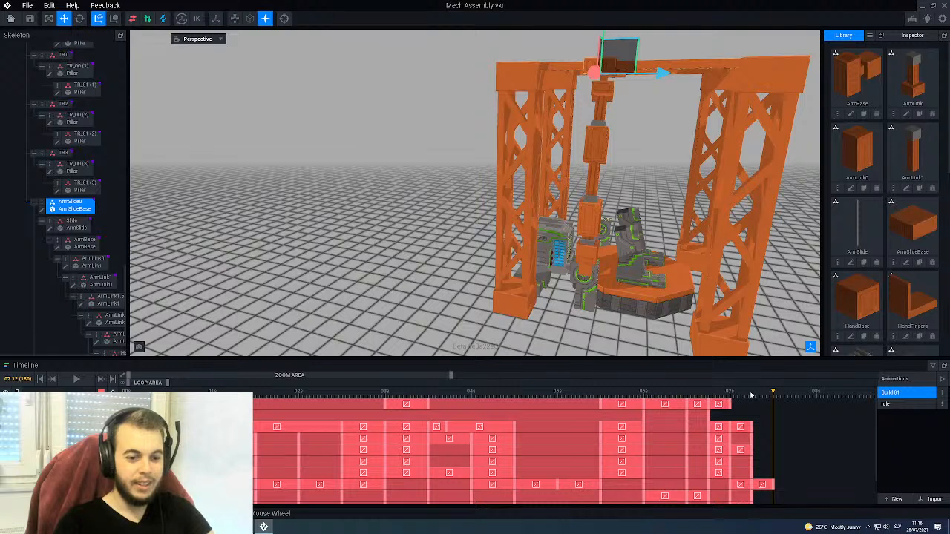
{"action": "left_click_drag", "start_coordinate": [753, 396], "coordinate": [751, 397]}
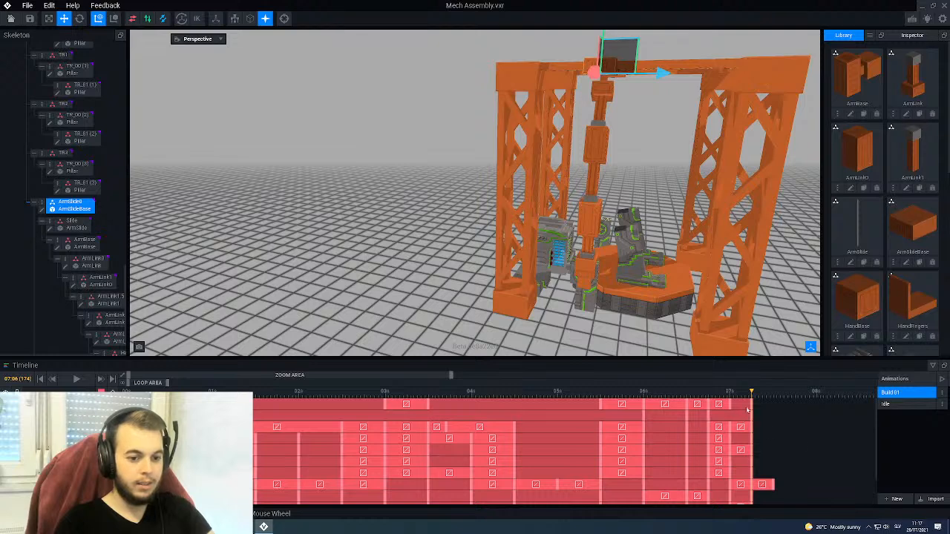
{"action": "scroll", "coordinate": [748, 439], "scroll_direction": "up", "scroll_amount": 3}
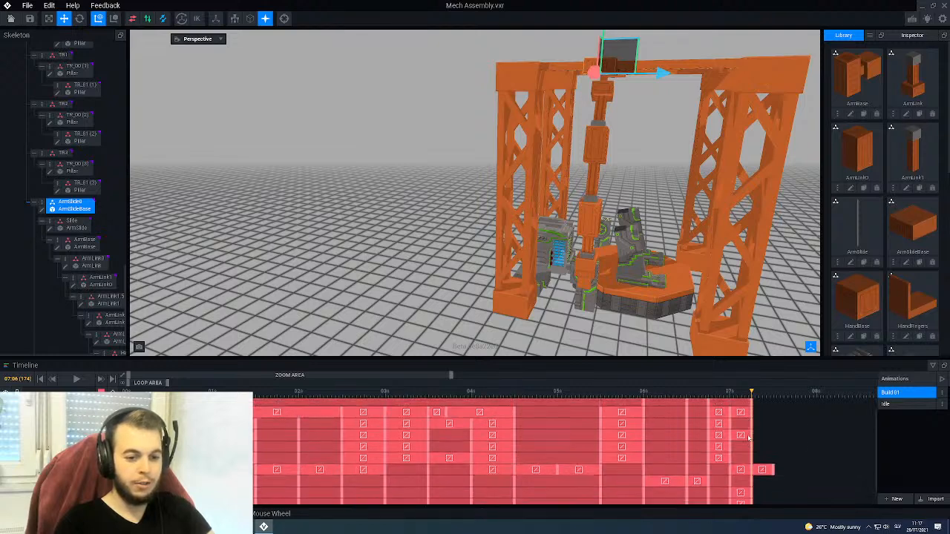
Step: At 07:06, move Mech_Thigh1 back down to the floor, then scrub to 07:12 to check the lift
{"action": "left_click", "coordinate": [577, 295]}
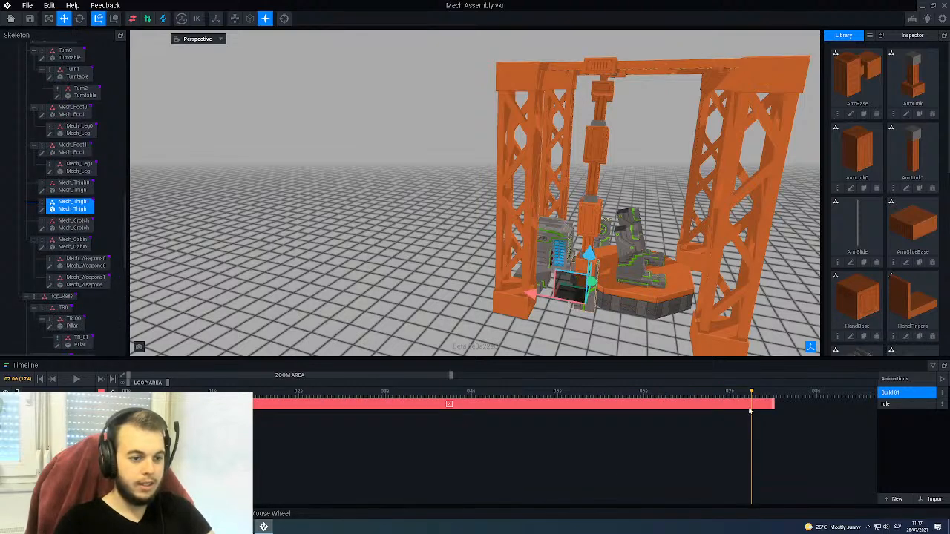
{"action": "scroll", "coordinate": [562, 275], "scroll_direction": "up", "scroll_amount": 1}
{"action": "scroll", "coordinate": [609, 275], "scroll_direction": "up", "scroll_amount": 4}
{"action": "left_click_drag", "start_coordinate": [627, 268], "coordinate": [622, 297]}
{"action": "right_click_drag", "start_coordinate": [772, 298], "coordinate": [612, 277]}
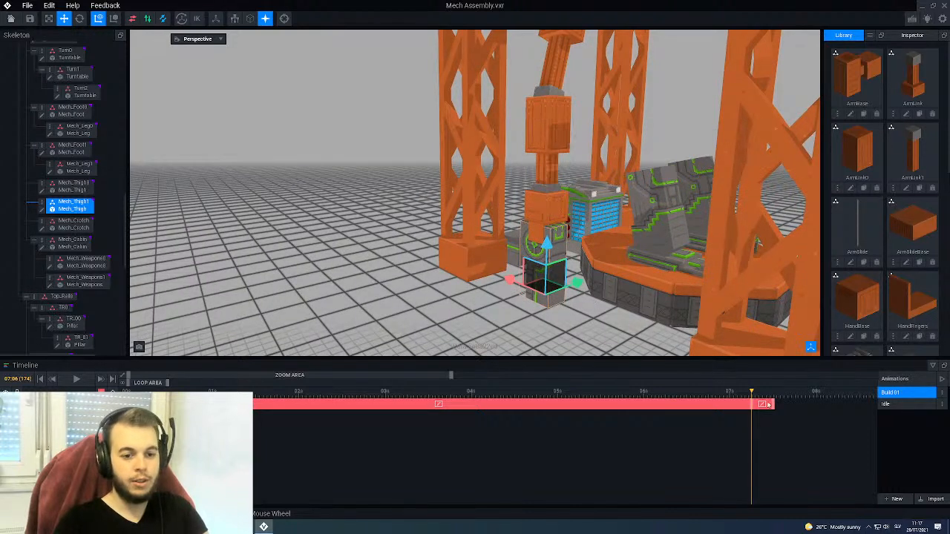
{"action": "left_click_drag", "start_coordinate": [752, 394], "coordinate": [756, 394]}
{"action": "left_click_drag", "start_coordinate": [770, 393], "coordinate": [774, 393]}
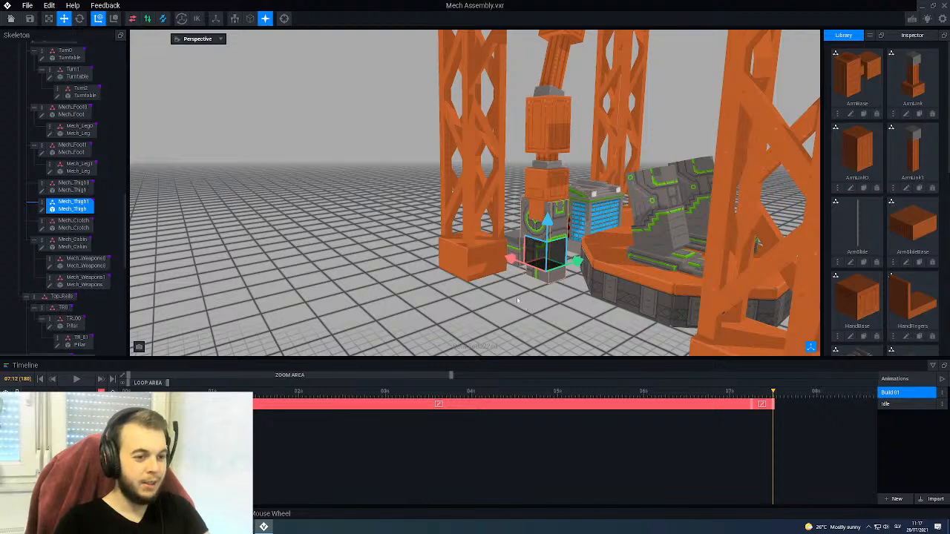
Step: At 07:12, shift Mech_Thigh1 sideways along its red axis, away from the turntable, to 62.0
{"action": "scroll", "coordinate": [521, 304], "scroll_direction": "down", "scroll_amount": 5}
{"action": "middle_click_drag", "start_coordinate": [521, 304], "coordinate": [566, 281]}
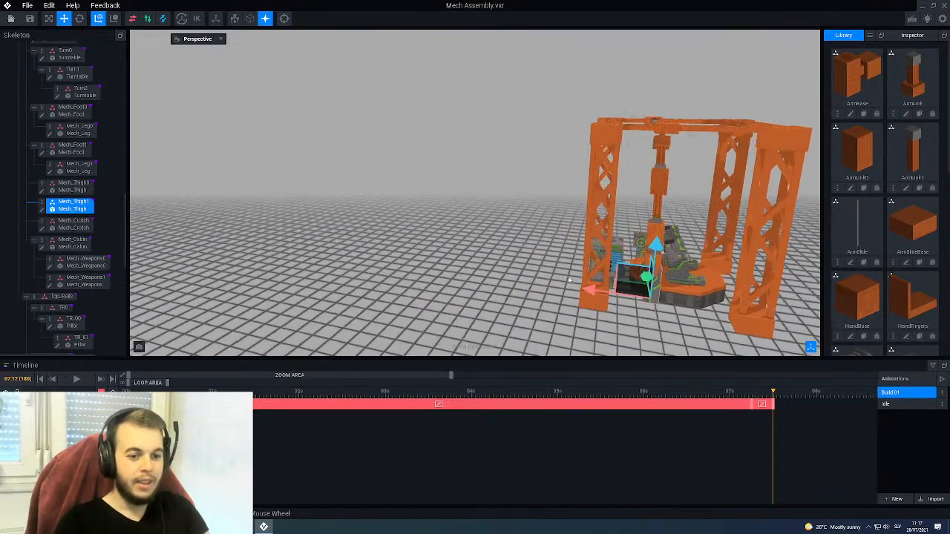
{"action": "scroll", "coordinate": [584, 223], "scroll_direction": "up", "scroll_amount": 4}
{"action": "middle_click_drag", "start_coordinate": [585, 212], "coordinate": [596, 174]}
{"action": "middle_click_drag", "start_coordinate": [608, 75], "coordinate": [598, 166]}
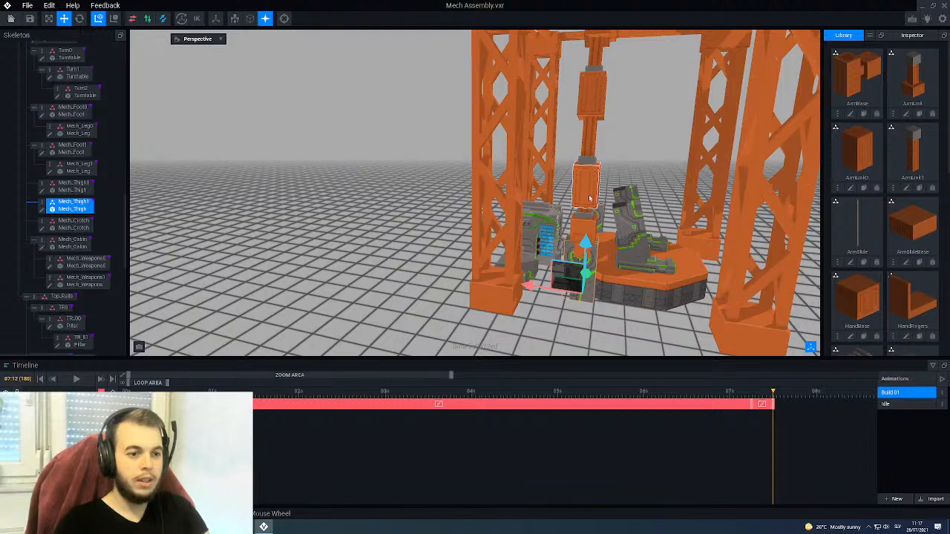
{"action": "left_click_drag", "start_coordinate": [527, 288], "coordinate": [522, 288]}
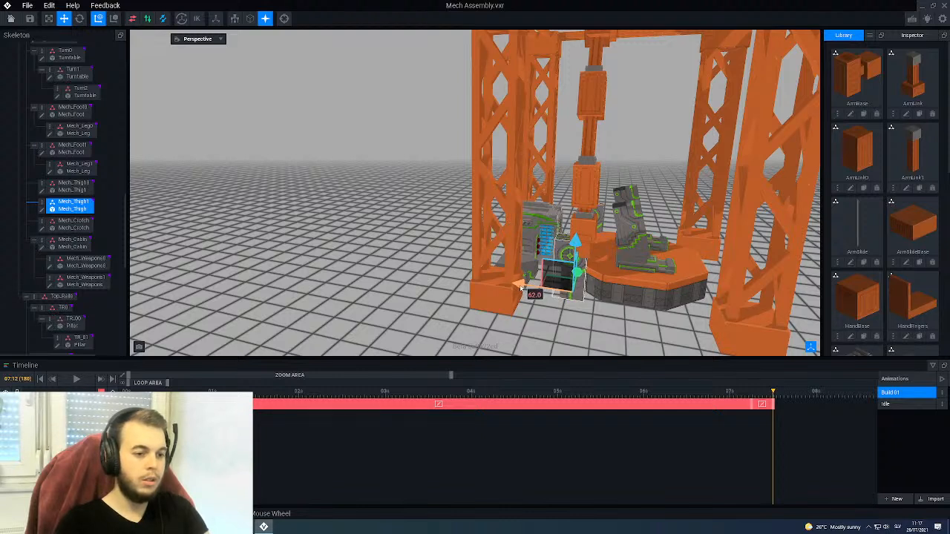
Step: At 07:12, nudge Mech_Thigh1 farther from the turntable, slide the ArmSlide0 base along its blue axis after it, and scrub to check the motion
{"action": "left_click_drag", "start_coordinate": [519, 288], "coordinate": [511, 288]}
{"action": "scroll", "coordinate": [576, 181], "scroll_direction": "down", "scroll_amount": 3}
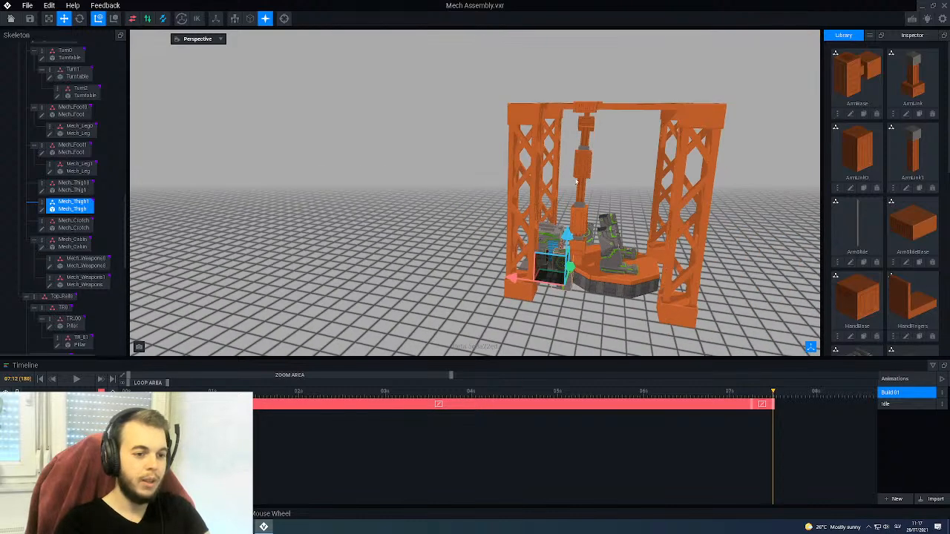
{"action": "left_click", "coordinate": [584, 108]}
{"action": "left_click_drag", "start_coordinate": [586, 111], "coordinate": [625, 112]}
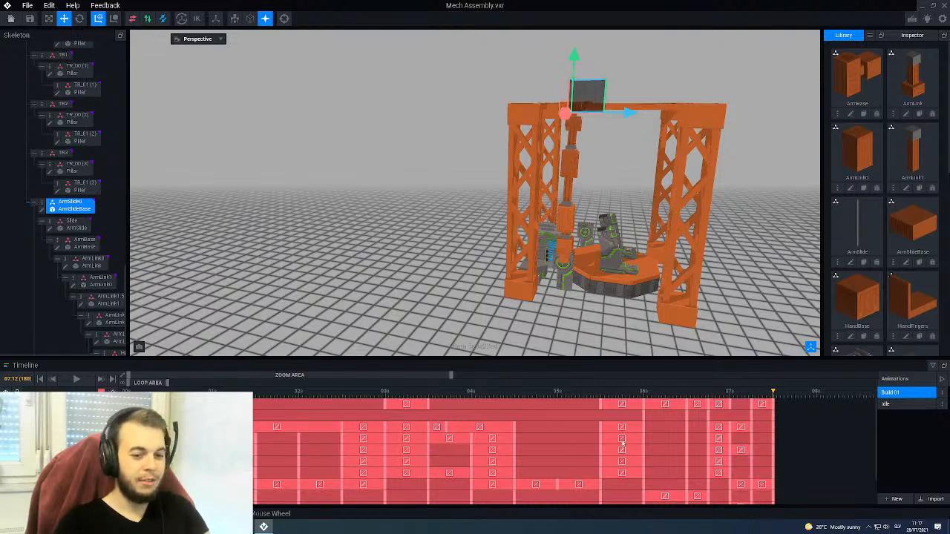
{"action": "left_click_drag", "start_coordinate": [535, 399], "coordinate": [775, 441]}
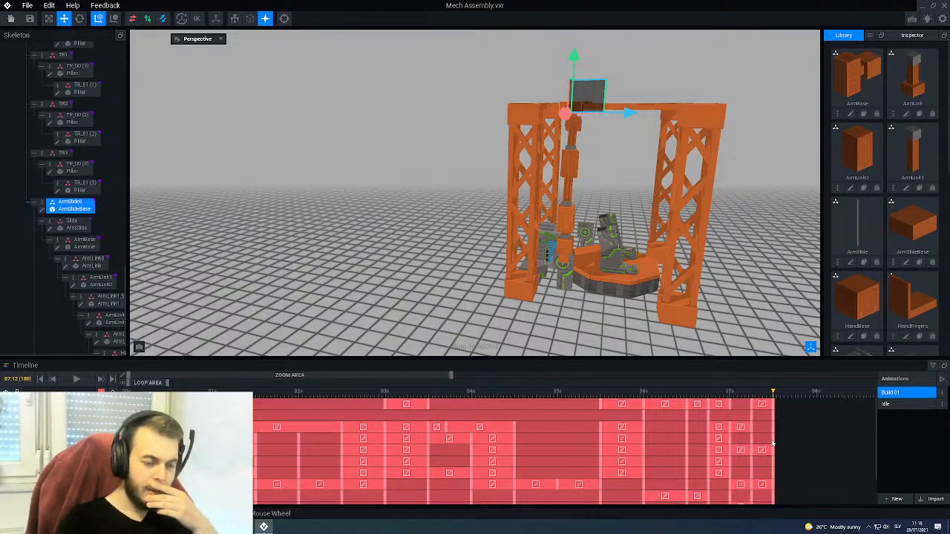
Step: Advance the playhead to 08:00 and frame the arm, thigh and turntable legs up close
{"action": "left_click_drag", "start_coordinate": [772, 444], "coordinate": [817, 441]}
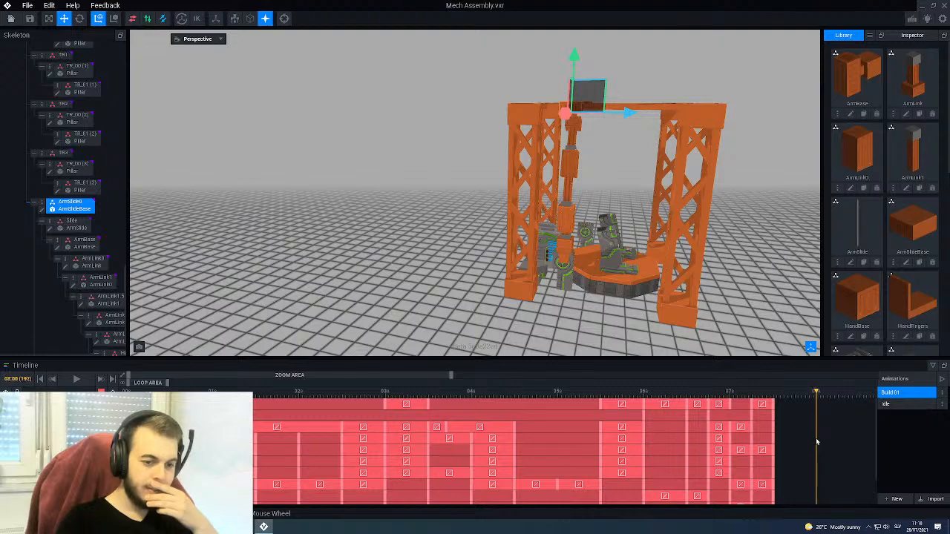
{"action": "right_click_drag", "start_coordinate": [567, 276], "coordinate": [606, 220]}
{"action": "scroll", "coordinate": [606, 220], "scroll_direction": "up", "scroll_amount": 3}
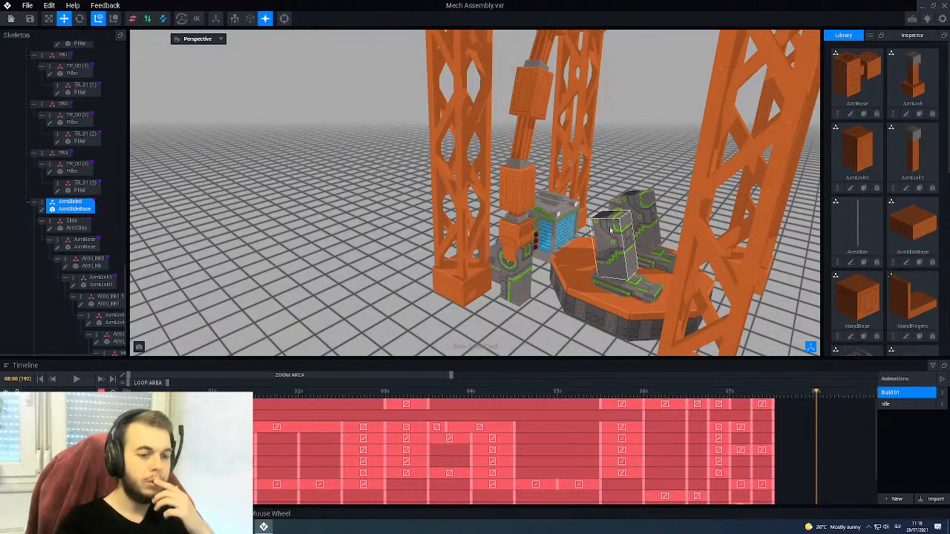
Step: Open the Idle animation and examine Mech_Thigh1's position in the assembled mech
{"action": "left_click", "coordinate": [883, 405]}
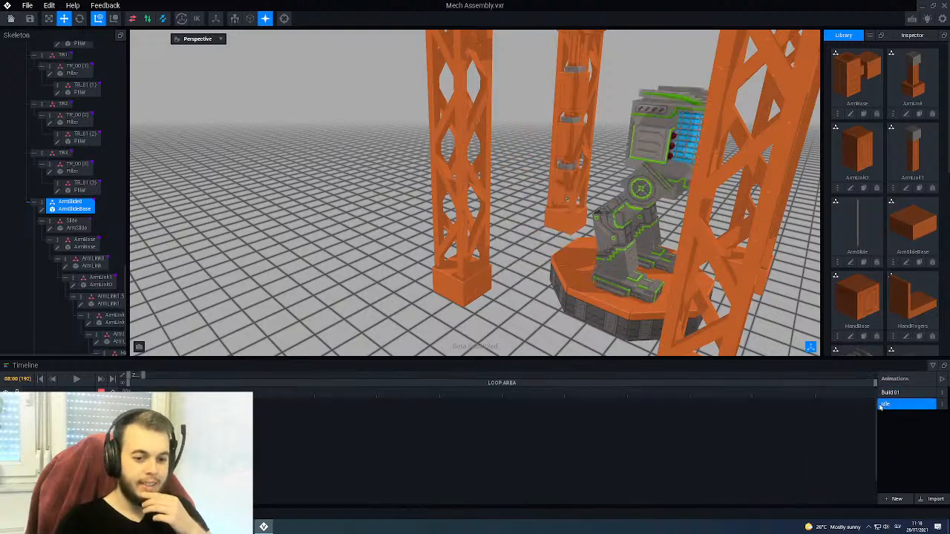
{"action": "left_click", "coordinate": [605, 189]}
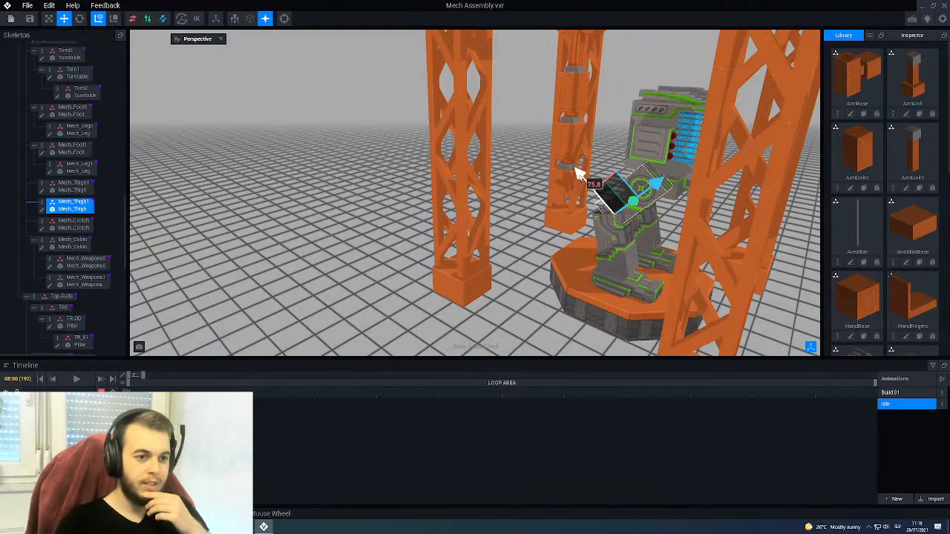
{"action": "scroll", "coordinate": [171, 141], "scroll_direction": "up", "scroll_amount": 3}
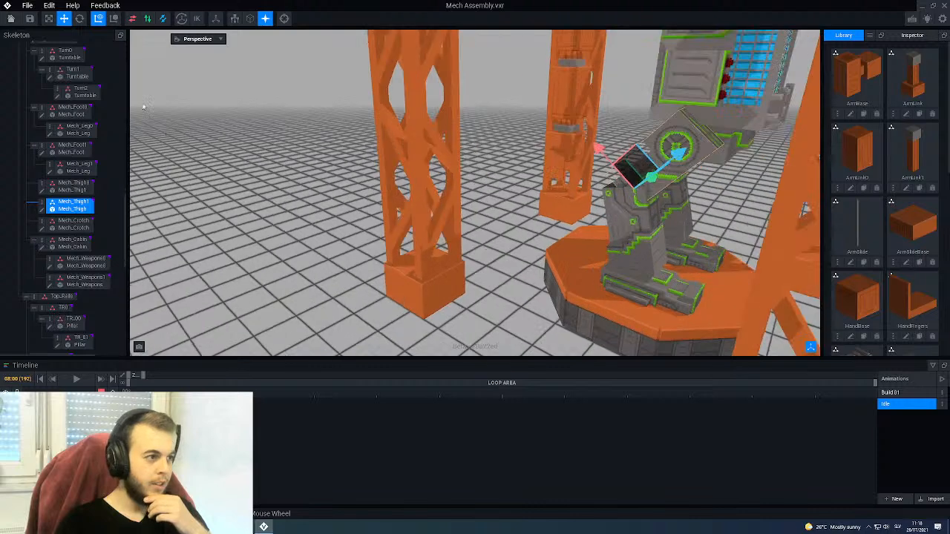
Step: In the Idle animation, try rotating Mech_Thigh1 upright to check its reference position, and undo the rotation
{"action": "left_click", "coordinate": [78, 21]}
{"action": "scroll", "coordinate": [550, 203], "scroll_direction": "down", "scroll_amount": 1}
{"action": "scroll", "coordinate": [623, 153], "scroll_direction": "down", "scroll_amount": 2}
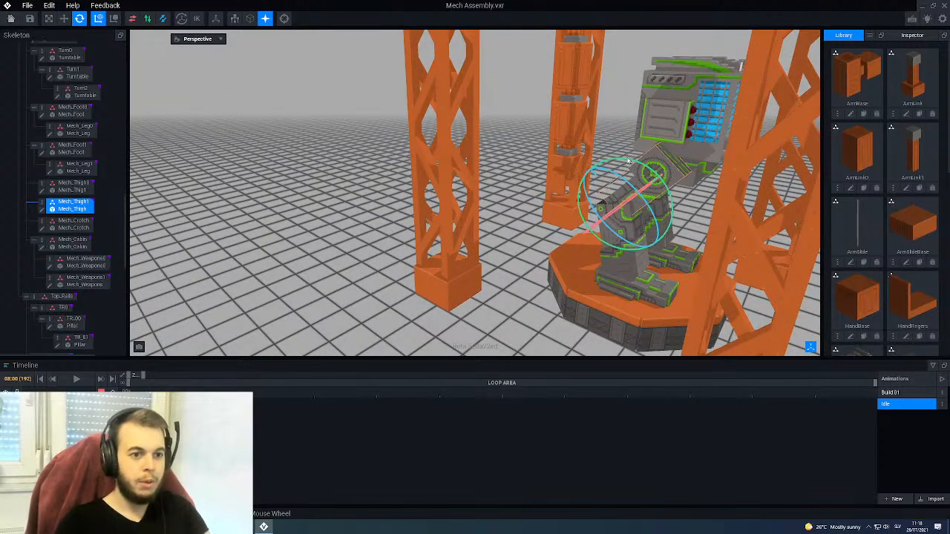
{"action": "left_click_drag", "start_coordinate": [626, 162], "coordinate": [588, 158]}
{"action": "right_click_drag", "start_coordinate": [590, 158], "coordinate": [622, 150]}
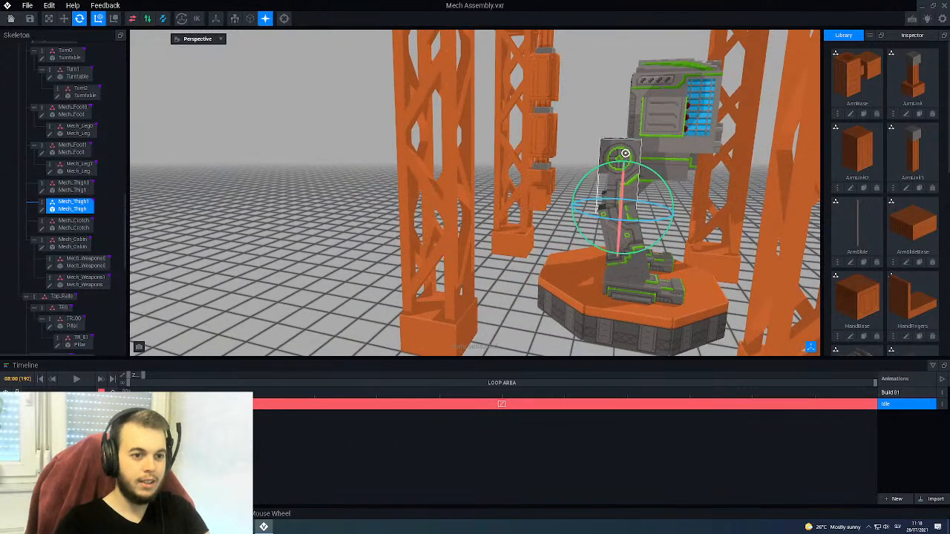
{"action": "left_click", "coordinate": [64, 19]}
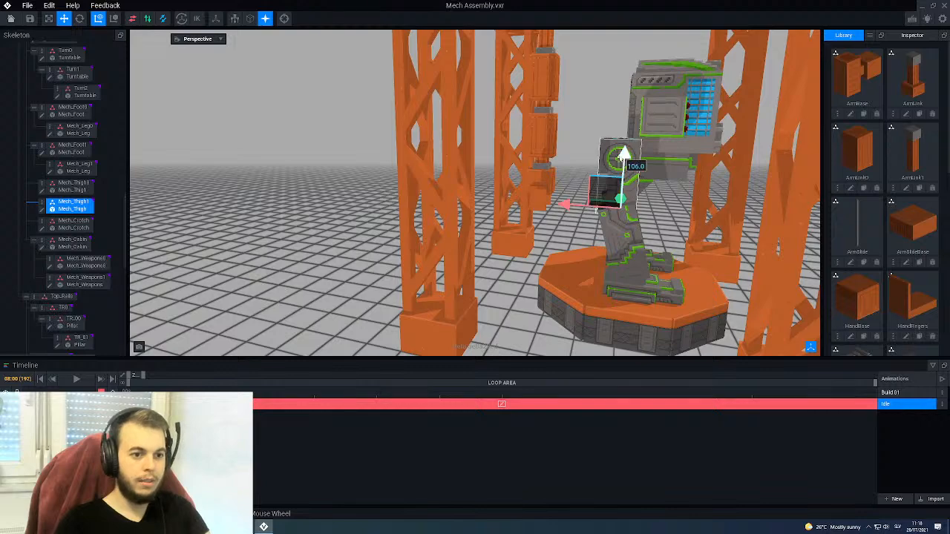
{"action": "right_click_drag", "start_coordinate": [624, 157], "coordinate": [694, 196]}
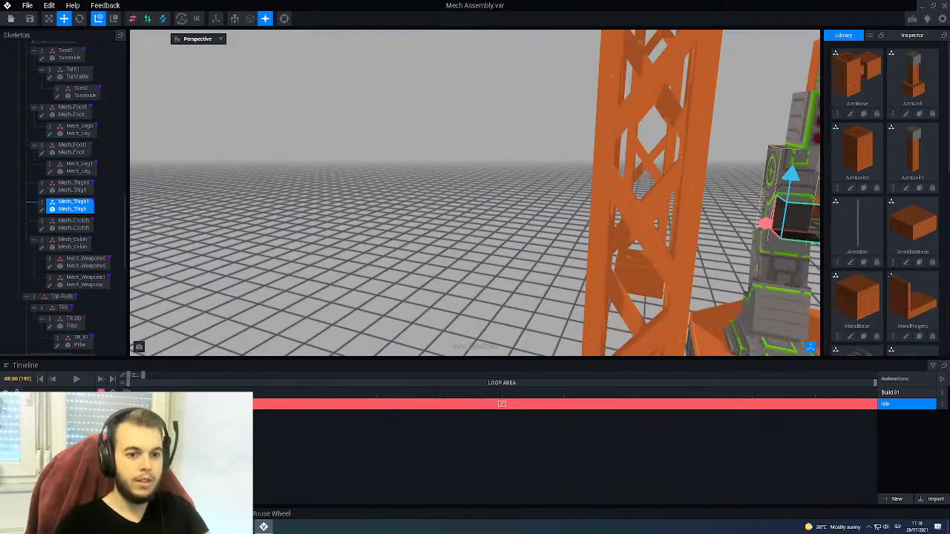
{"action": "scroll", "coordinate": [694, 197], "scroll_direction": "up", "scroll_amount": 3}
{"action": "right_click_drag", "start_coordinate": [669, 228], "coordinate": [437, 207]}
{"action": "left_click", "coordinate": [446, 202]}
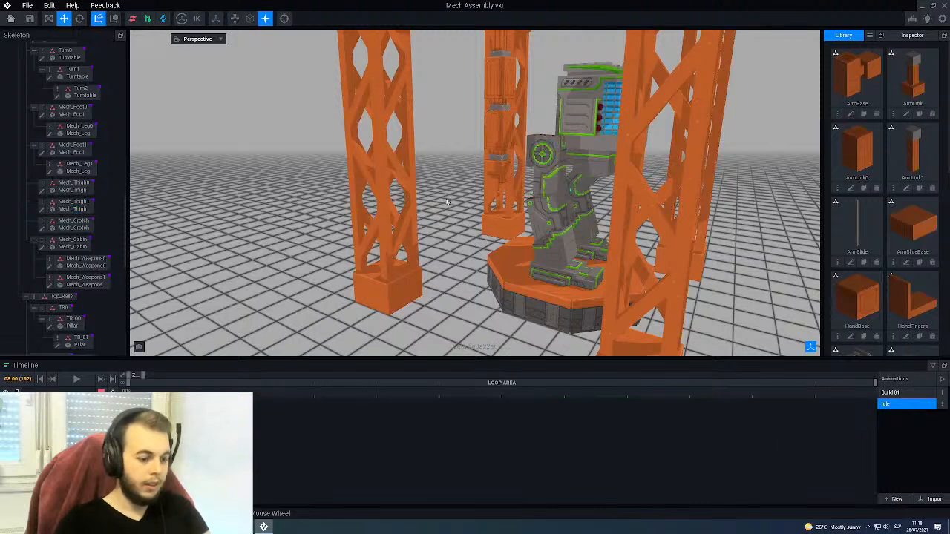
{"action": "key", "text": "ctrl+z"}
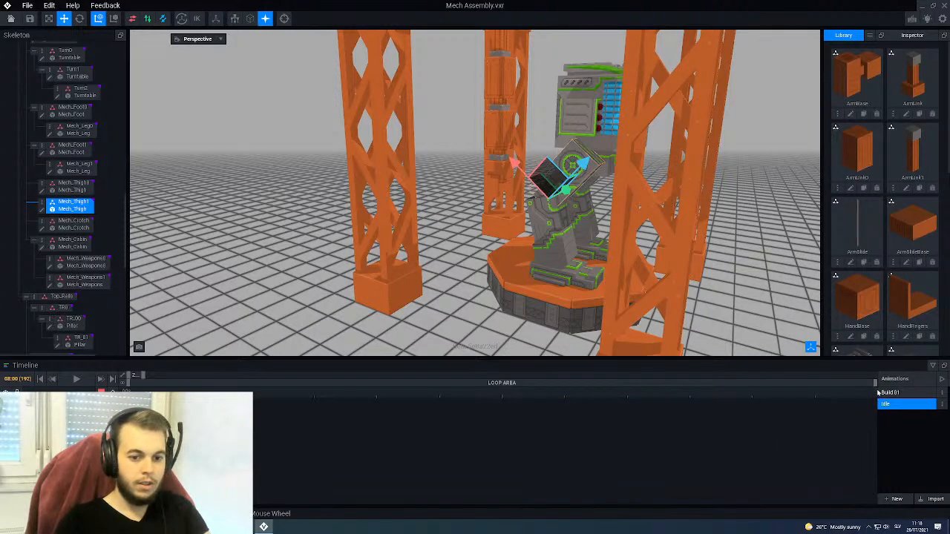
Step: Return to the Build 01 animation and, at 08:00, lift Mech_Thigh1 off the floor and shift it toward the turntable legs
{"action": "left_click", "coordinate": [885, 392]}
{"action": "scroll", "coordinate": [475, 275], "scroll_direction": "up", "scroll_amount": 3}
{"action": "scroll", "coordinate": [470, 275], "scroll_direction": "down", "scroll_amount": 3}
{"action": "left_click_drag", "start_coordinate": [419, 253], "coordinate": [453, 178]}
{"action": "right_click_drag", "start_coordinate": [450, 181], "coordinate": [448, 183]}
{"action": "right_click_drag", "start_coordinate": [594, 192], "coordinate": [571, 185]}
{"action": "left_click_drag", "start_coordinate": [471, 167], "coordinate": [519, 161]}
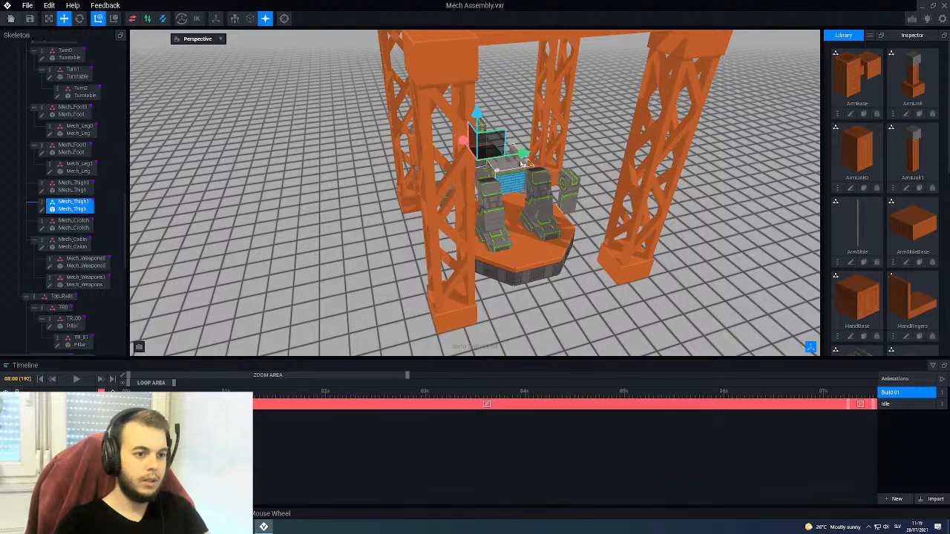
Step: At 08:00, fine-tune Mech_Thigh1's position until it stands upright on top of the mech leg on the turntable
{"action": "scroll", "coordinate": [520, 162], "scroll_direction": "up", "scroll_amount": 5}
{"action": "right_click_drag", "start_coordinate": [487, 163], "coordinate": [456, 134]}
{"action": "left_click_drag", "start_coordinate": [435, 121], "coordinate": [505, 128]}
{"action": "right_click_drag", "start_coordinate": [431, 145], "coordinate": [525, 157]}
{"action": "left_click_drag", "start_coordinate": [471, 157], "coordinate": [452, 165]}
{"action": "left_click", "coordinate": [353, 189]}
{"action": "right_click_drag", "start_coordinate": [321, 208], "coordinate": [520, 171]}
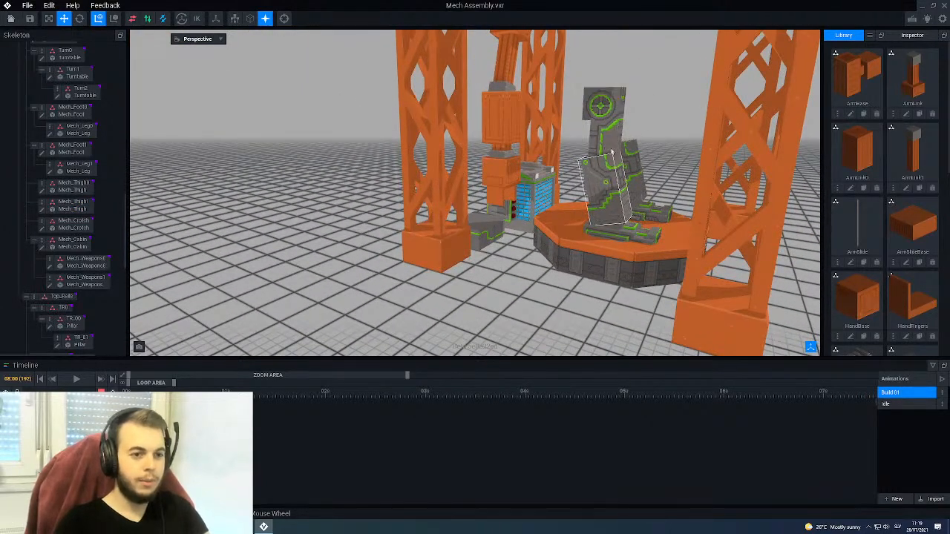
{"action": "left_click", "coordinate": [603, 126]}
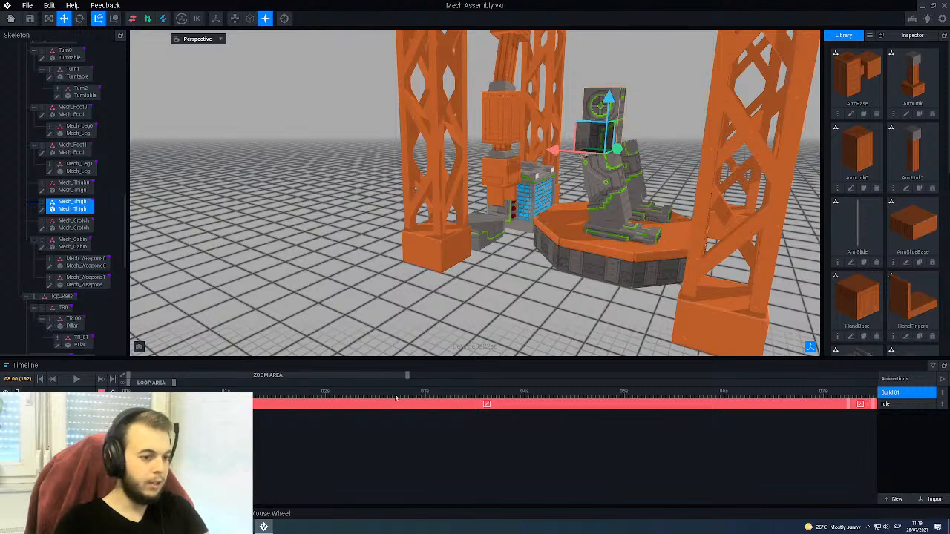
Step: Extend the timeline's visible range past 08:00 and slide ArmBase along the overhead rail on its green axis
{"action": "left_click_drag", "start_coordinate": [407, 376], "coordinate": [512, 379]}
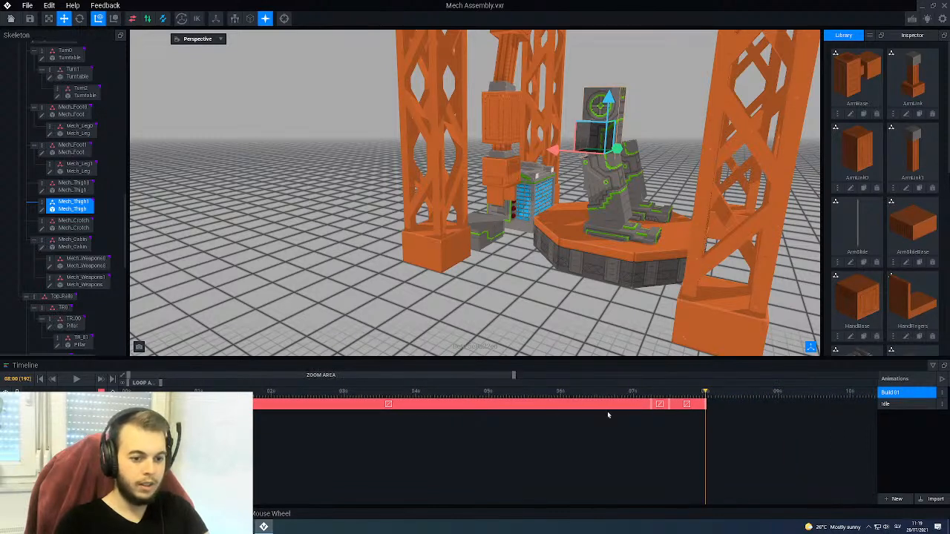
{"action": "middle_click_drag", "start_coordinate": [592, 134], "coordinate": [582, 245]}
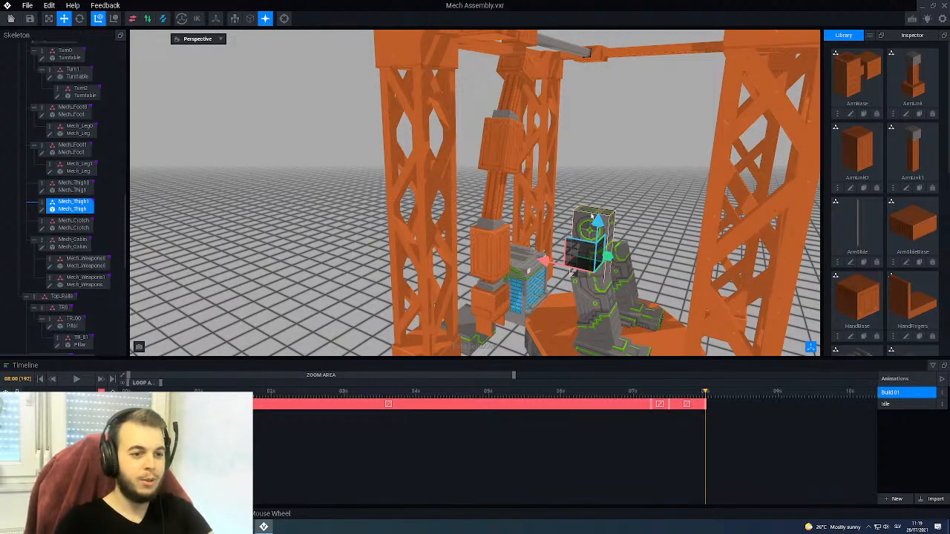
{"action": "right_click_drag", "start_coordinate": [592, 231], "coordinate": [591, 228]}
{"action": "right_click_drag", "start_coordinate": [490, 138], "coordinate": [453, 133]}
{"action": "left_click", "coordinate": [495, 46]}
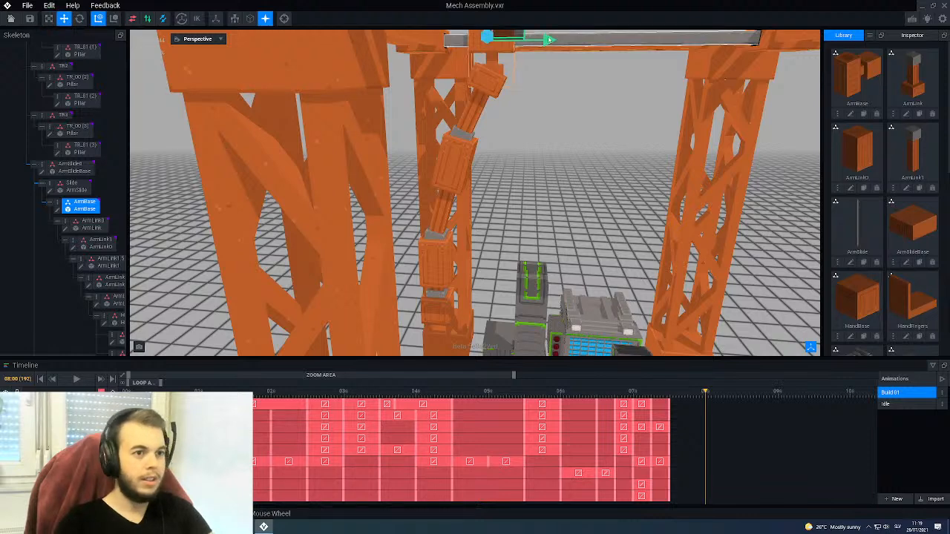
{"action": "middle_click_drag", "start_coordinate": [556, 40], "coordinate": [539, 53]}
{"action": "left_click_drag", "start_coordinate": [533, 50], "coordinate": [576, 50]}
Step: At 08:00, rotate ArmLink0 to 90.0° and straighten ArmLink1 so the upper arm hangs vertically
{"action": "left_click", "coordinate": [500, 100]}
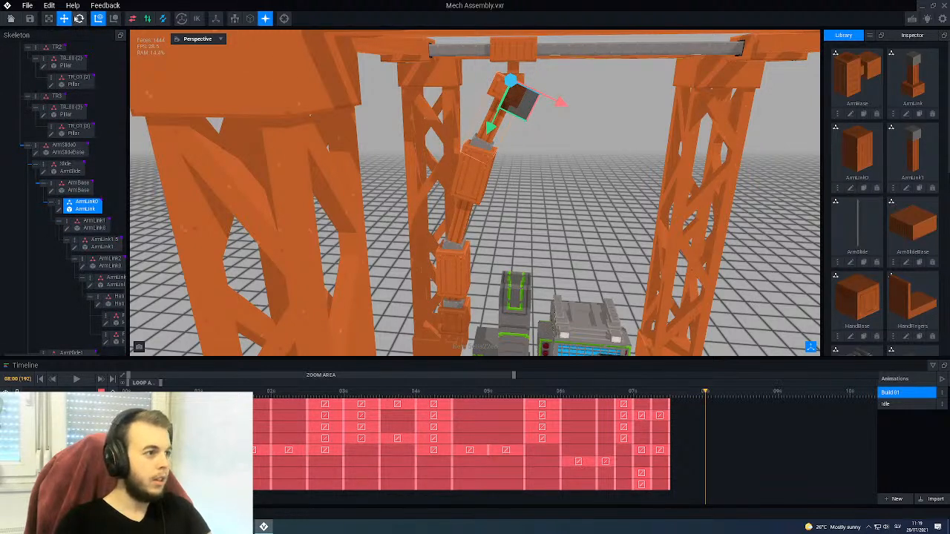
{"action": "left_click", "coordinate": [80, 19]}
{"action": "left_click_drag", "start_coordinate": [529, 124], "coordinate": [553, 120]}
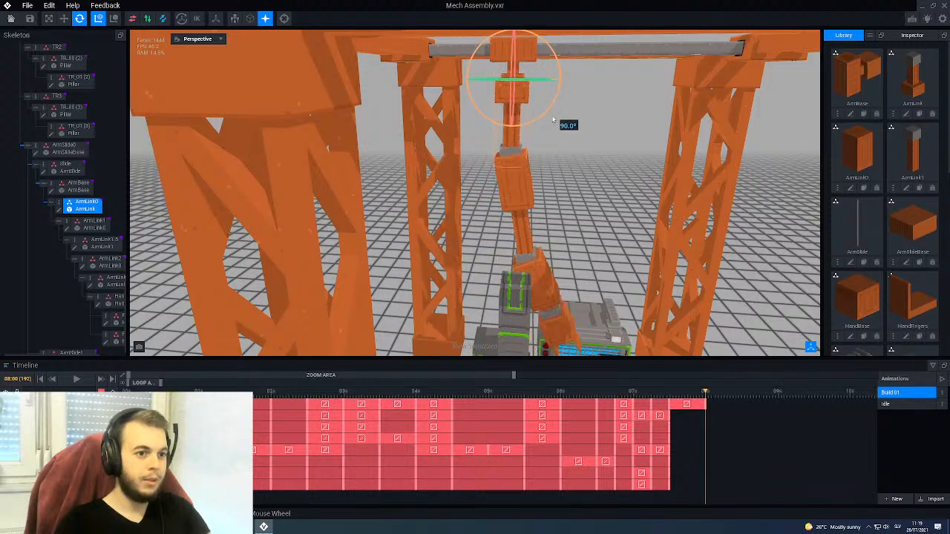
{"action": "left_click", "coordinate": [524, 186]}
{"action": "left_click_drag", "start_coordinate": [546, 186], "coordinate": [539, 188]}
Step: Retract ArmLink1.5 upward along its green axis to shorten the arm at 08:00
{"action": "right_click_drag", "start_coordinate": [538, 188], "coordinate": [481, 223]}
{"action": "scroll", "coordinate": [481, 226], "scroll_direction": "up", "scroll_amount": 2}
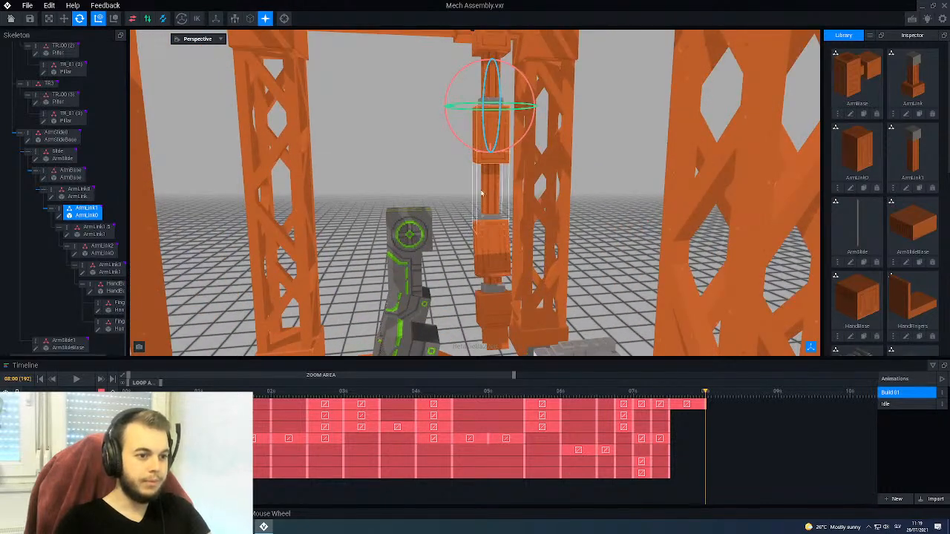
{"action": "left_click", "coordinate": [489, 191]}
{"action": "right_click_drag", "start_coordinate": [480, 219], "coordinate": [478, 218]}
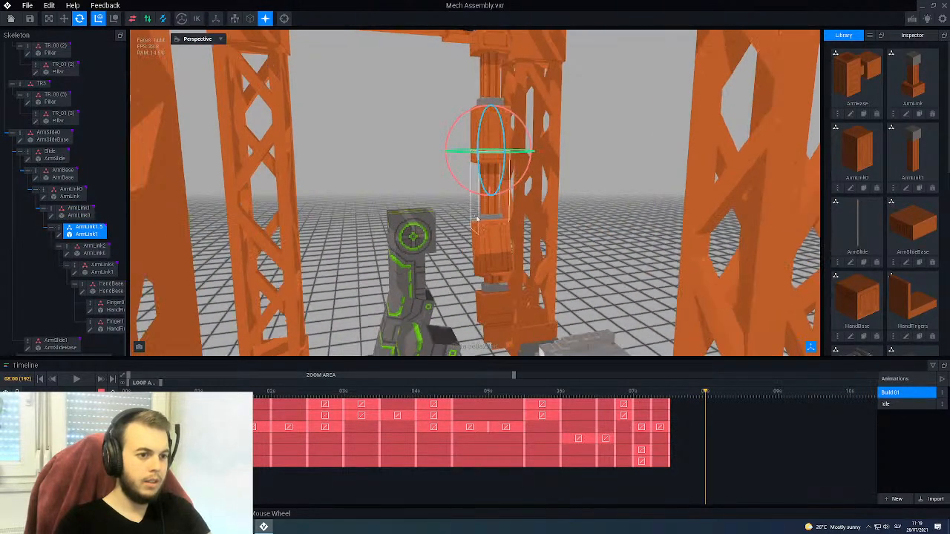
{"action": "left_click", "coordinate": [64, 18]}
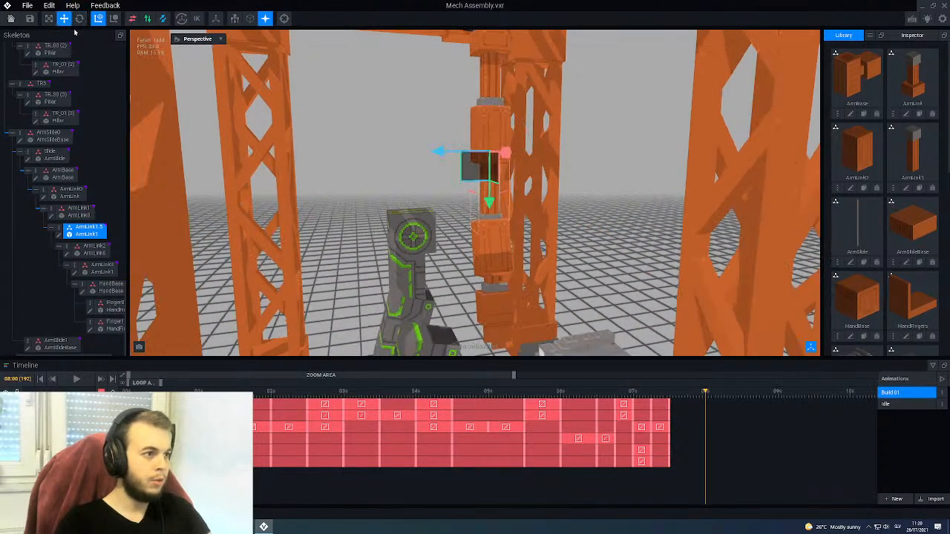
{"action": "left_click_drag", "start_coordinate": [489, 202], "coordinate": [491, 164]}
{"action": "right_click_drag", "start_coordinate": [491, 165], "coordinate": [512, 209]}
Step: Rotate ArmLink2 so the lower arm and hand hang straight below the retracted links
{"action": "left_click", "coordinate": [497, 204]}
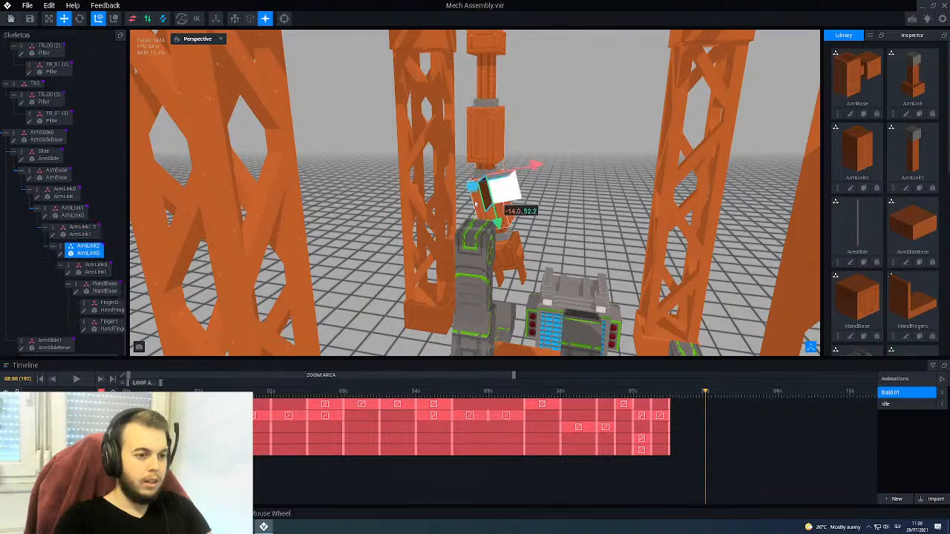
{"action": "left_click", "coordinate": [79, 18]}
{"action": "left_click_drag", "start_coordinate": [508, 138], "coordinate": [515, 147]}
{"action": "right_click_drag", "start_coordinate": [471, 189], "coordinate": [470, 189]}
{"action": "right_click_drag", "start_coordinate": [489, 119], "coordinate": [490, 119]}
{"action": "right_click_drag", "start_coordinate": [470, 187], "coordinate": [471, 187]}
{"action": "right_click_drag", "start_coordinate": [471, 130], "coordinate": [470, 130]}
{"action": "left_click_drag", "start_coordinate": [474, 139], "coordinate": [474, 138]}
{"action": "right_click_drag", "start_coordinate": [473, 138], "coordinate": [476, 142]}
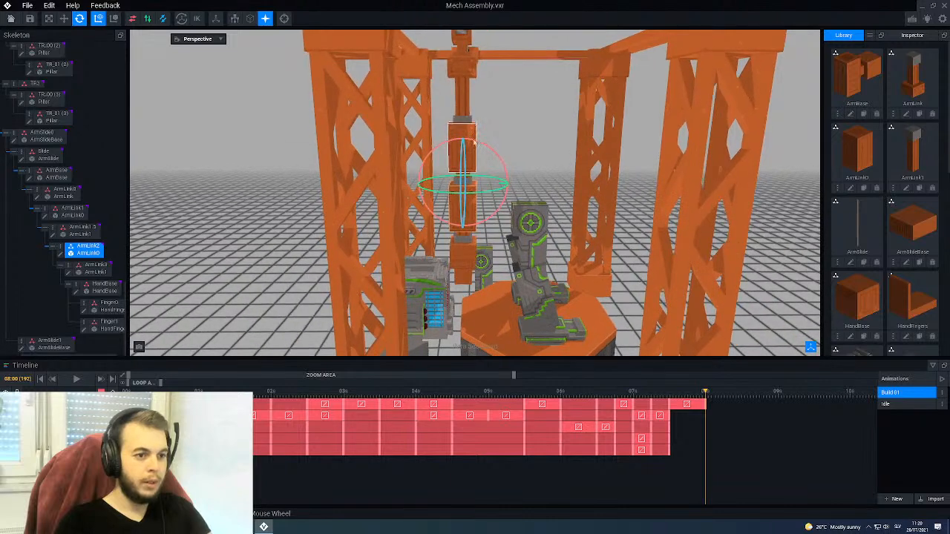
Step: Tilt ArmLink2 to 345.0° about its red axis so the lower arm leans toward the thigh
{"action": "scroll", "coordinate": [475, 143], "scroll_direction": "down", "scroll_amount": 3}
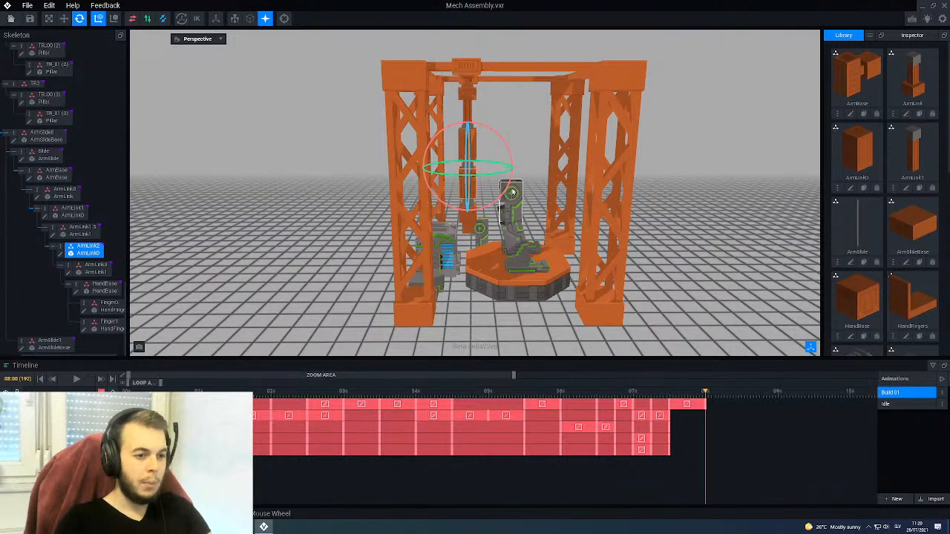
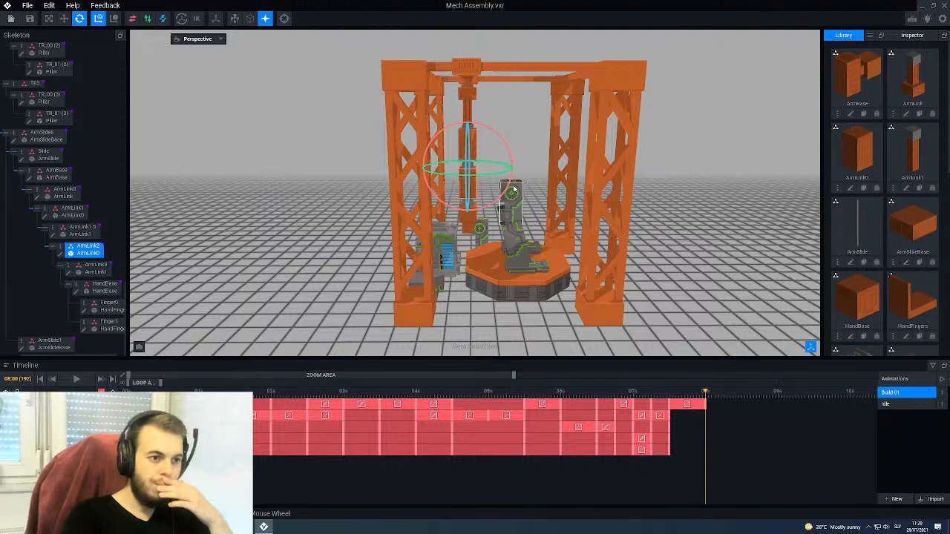
{"action": "scroll", "coordinate": [505, 182], "scroll_direction": "up", "scroll_amount": 3}
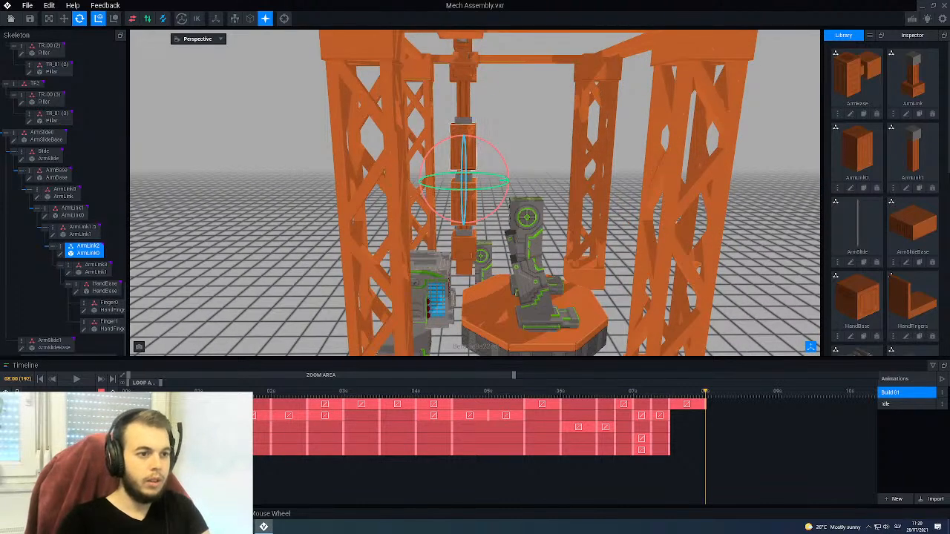
{"action": "scroll", "coordinate": [475, 193], "scroll_direction": "up", "scroll_amount": 2}
{"action": "scroll", "coordinate": [474, 224], "scroll_direction": "up", "scroll_amount": 3}
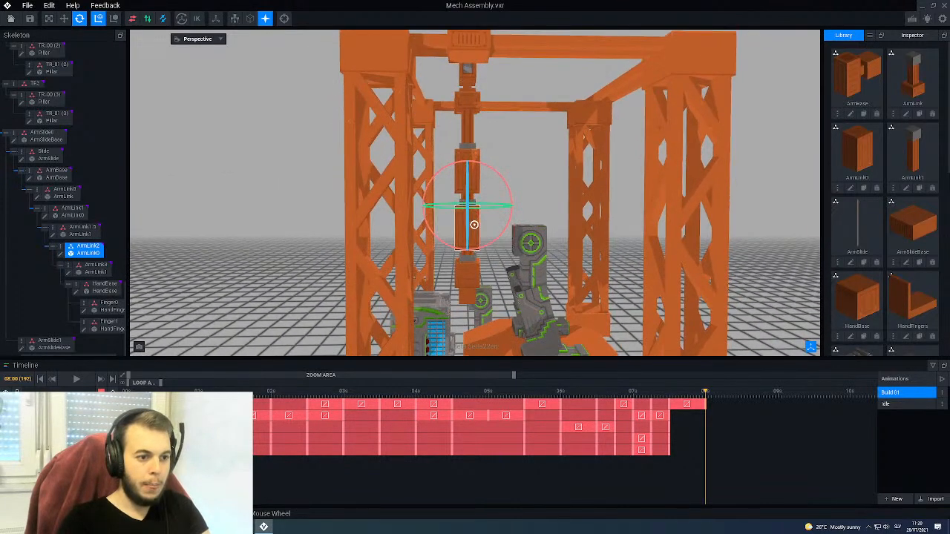
{"action": "left_click_drag", "start_coordinate": [498, 237], "coordinate": [508, 239]}
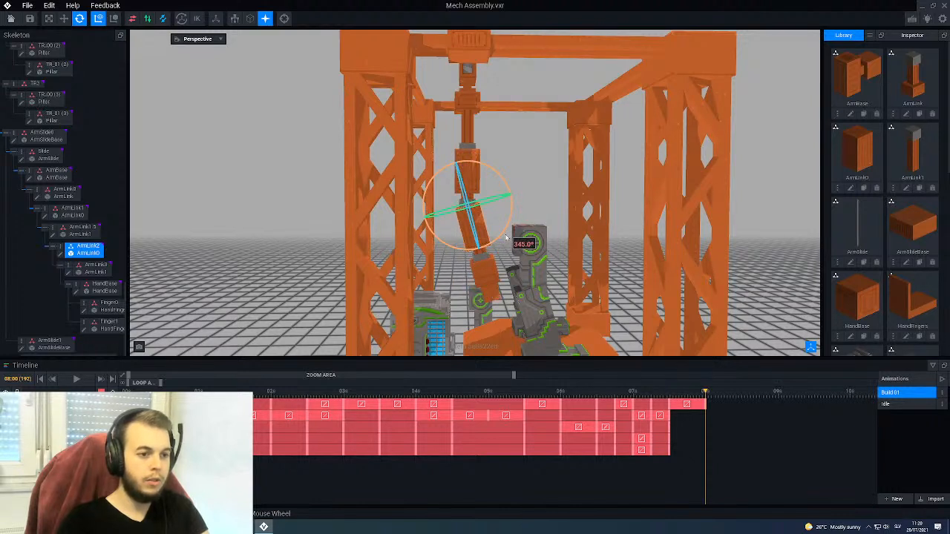
Step: Tilt ArmLink0 to 345.0° about its red axis and counter-rotate ArmLink1 so it hangs vertically at 08:00
{"action": "left_click", "coordinate": [486, 134]}
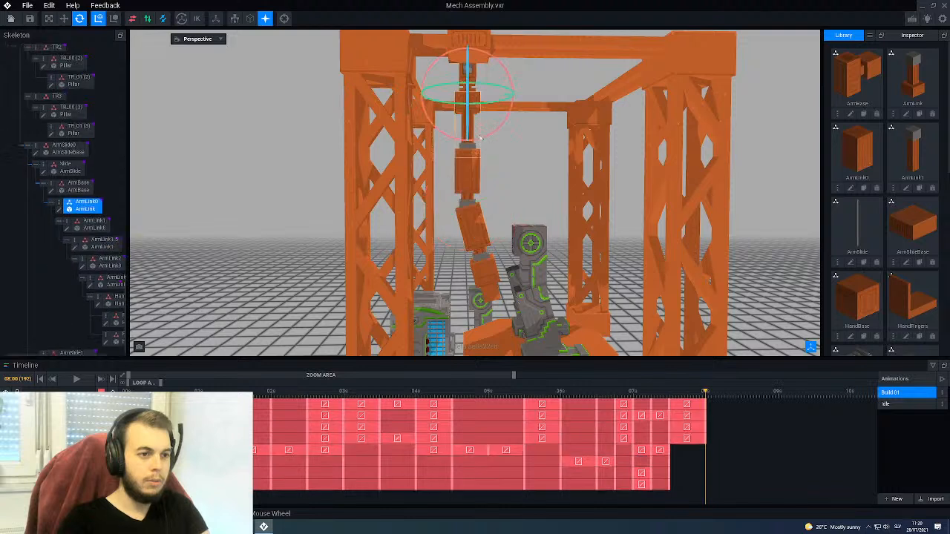
{"action": "left_click_drag", "start_coordinate": [490, 138], "coordinate": [486, 142]}
{"action": "left_click", "coordinate": [465, 186]}
{"action": "left_click_drag", "start_coordinate": [468, 190], "coordinate": [473, 169]}
{"action": "left_click", "coordinate": [464, 148]}
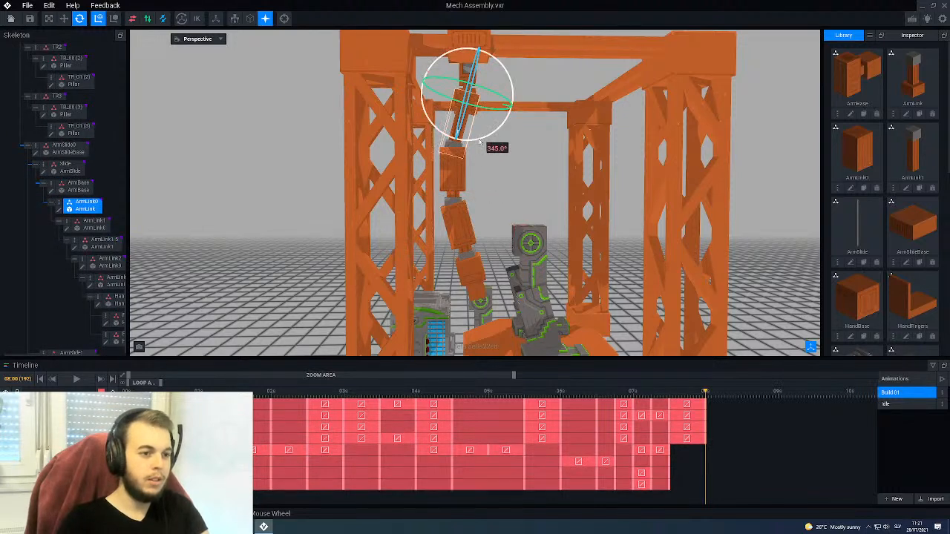
{"action": "left_click", "coordinate": [462, 186]}
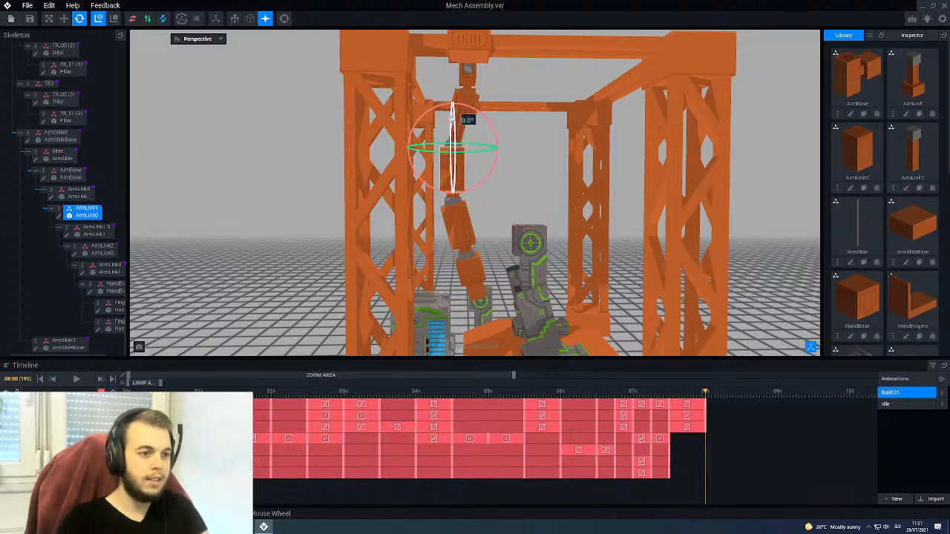
Step: Try adjusting the HandBase rotation about its red axis at 08:00
{"action": "left_click", "coordinate": [464, 223]}
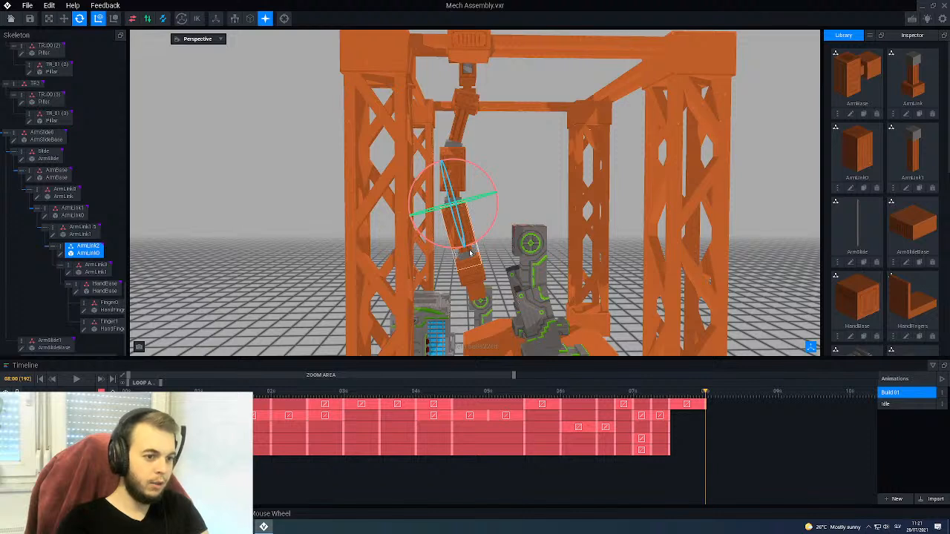
{"action": "left_click", "coordinate": [476, 266]}
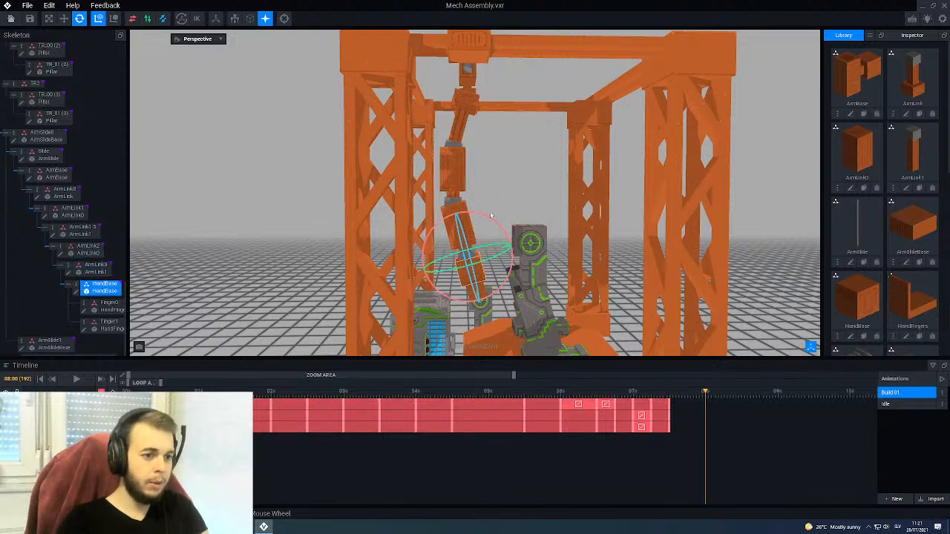
{"action": "mouse_move", "coordinate": [501, 222]}
{"action": "left_mouse_down"}
{"action": "mouse_move", "coordinate": [437, 213]}
{"action": "mouse_move", "coordinate": [489, 216]}
{"action": "left_mouse_up"}
Step: Tilt ArmLink0 further away from the leg and straighten ArmLink1 back to vertical at 08:00
{"action": "left_click", "coordinate": [472, 133]}
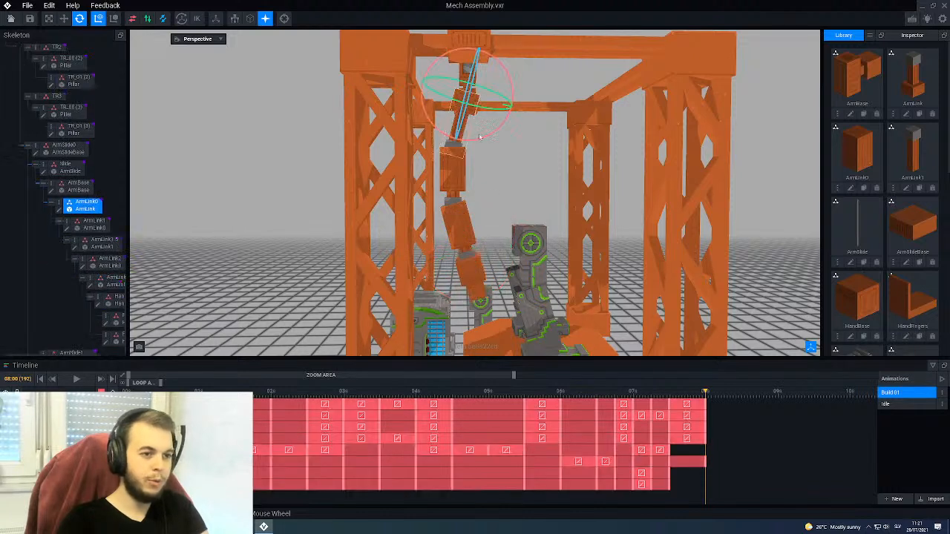
{"action": "left_click_drag", "start_coordinate": [483, 139], "coordinate": [475, 141]}
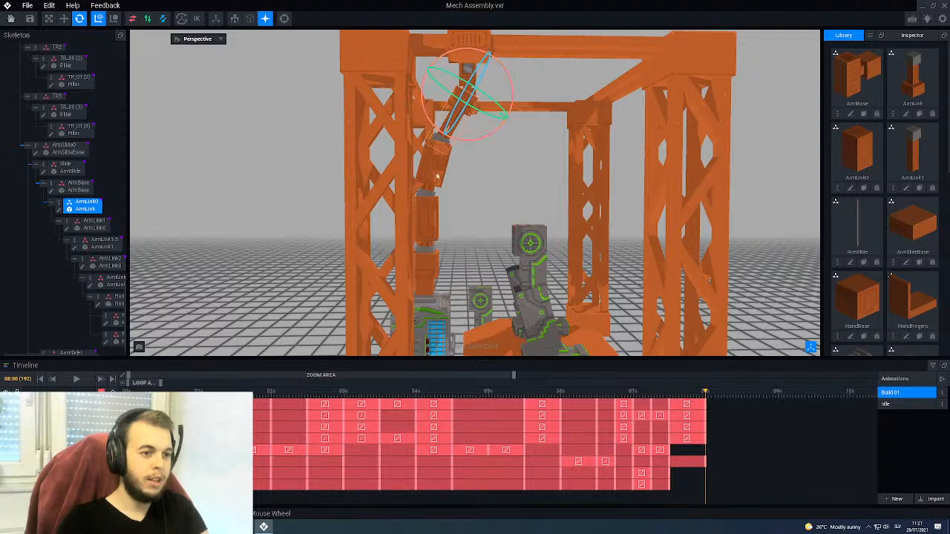
{"action": "left_click", "coordinate": [454, 182]}
{"action": "mouse_move", "coordinate": [458, 185]}
{"action": "left_mouse_down"}
{"action": "mouse_move", "coordinate": [470, 191]}
{"action": "mouse_move", "coordinate": [457, 194]}
{"action": "left_mouse_up"}
Step: Swing ArmLink2 up toward the leg and rotate HandBase so the hand points horizontally at the leg's knee joint
{"action": "left_click", "coordinate": [452, 217]}
{"action": "left_click_drag", "start_coordinate": [475, 226], "coordinate": [482, 220]}
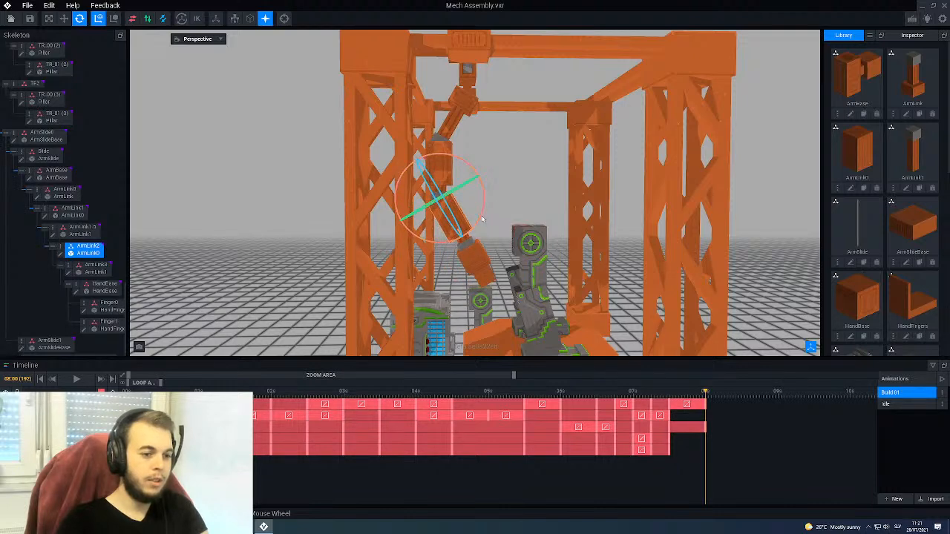
{"action": "middle_click_drag", "start_coordinate": [483, 220], "coordinate": [476, 224]}
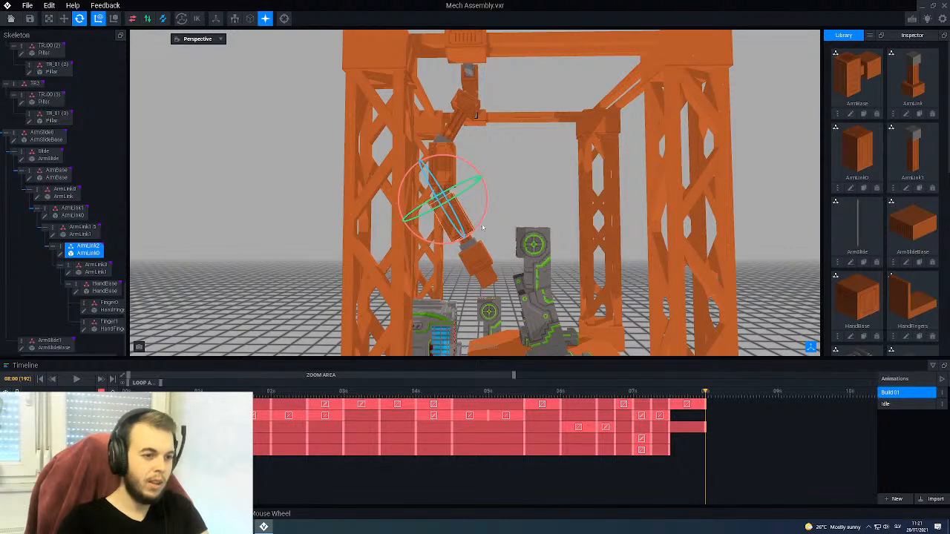
{"action": "left_click_drag", "start_coordinate": [481, 222], "coordinate": [510, 205]}
{"action": "left_click", "coordinate": [505, 249]}
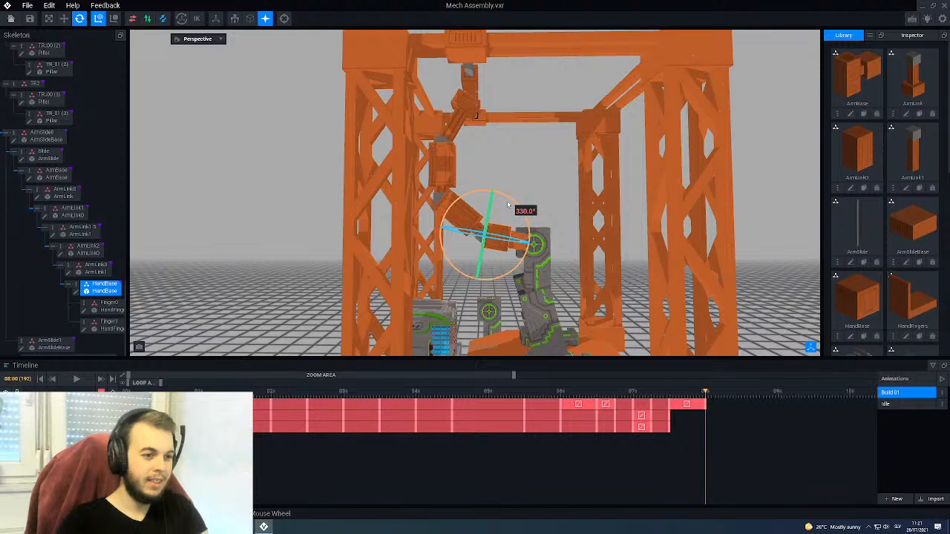
{"action": "left_click_drag", "start_coordinate": [507, 205], "coordinate": [499, 202]}
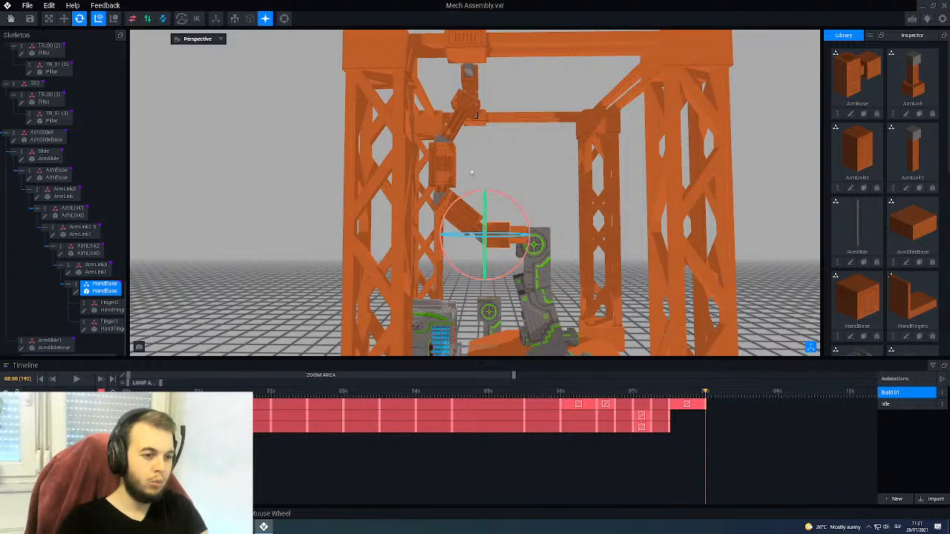
Step: Fine-tune the tilt of ArmLink2 and rotate ArmLink1 about its red axis so it hangs vertically
{"action": "left_click", "coordinate": [468, 220]}
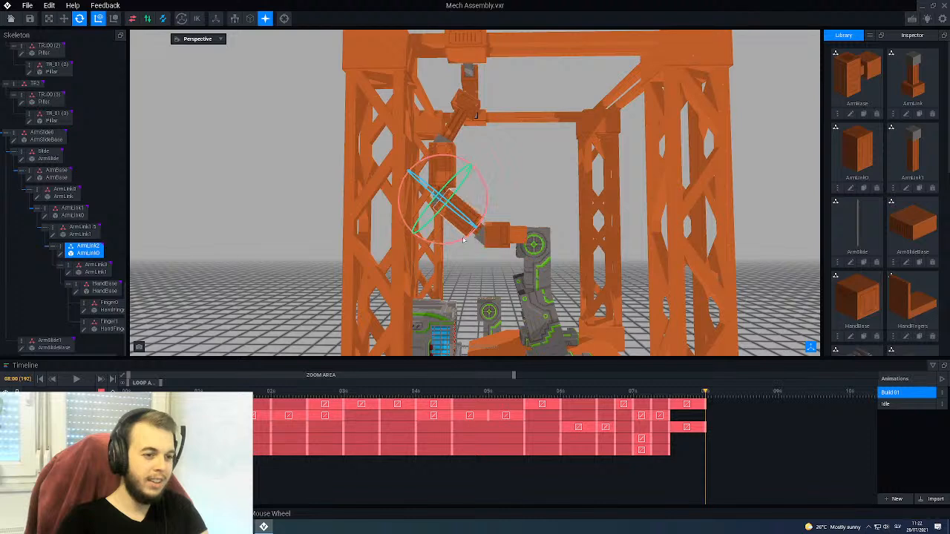
{"action": "left_click_drag", "start_coordinate": [460, 241], "coordinate": [454, 243]}
{"action": "left_click", "coordinate": [475, 146]}
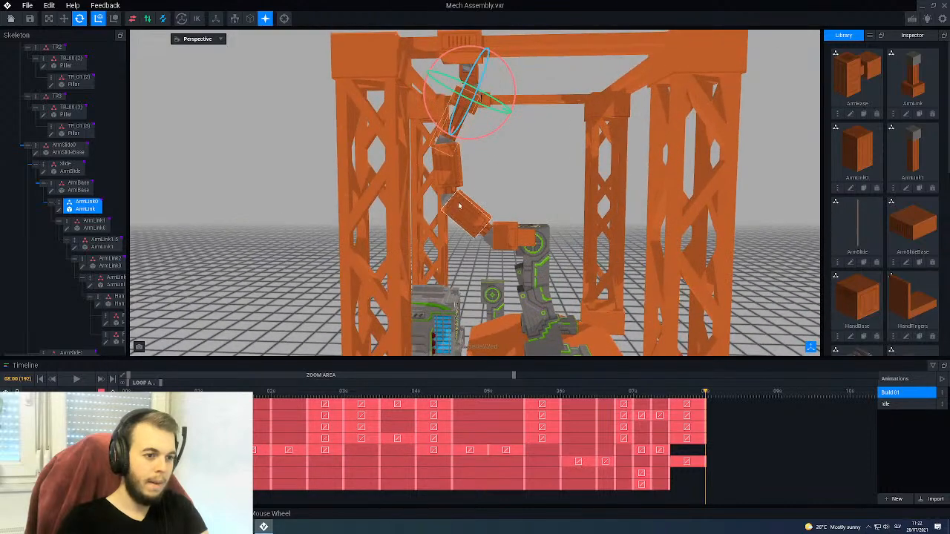
{"action": "left_click", "coordinate": [467, 227]}
{"action": "right_click_drag", "start_coordinate": [474, 225], "coordinate": [474, 224]}
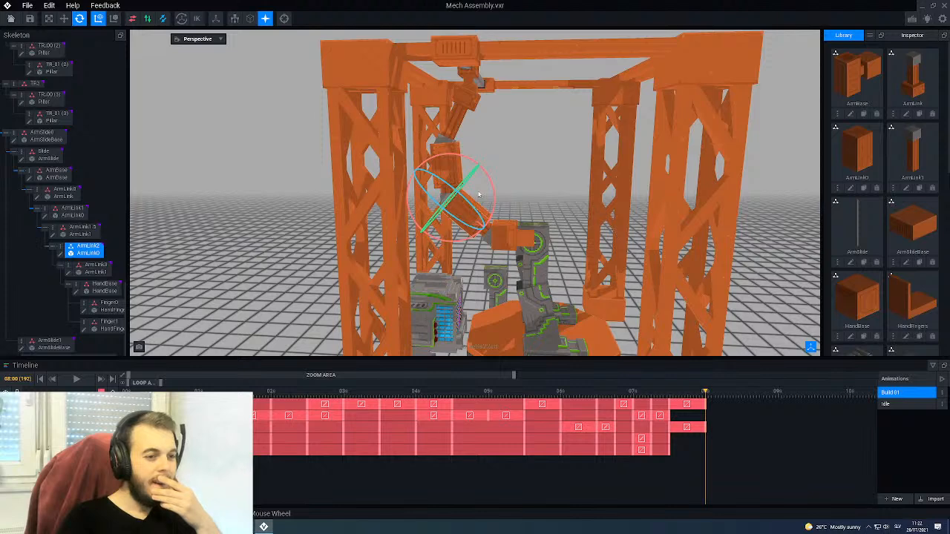
{"action": "left_click", "coordinate": [451, 158]}
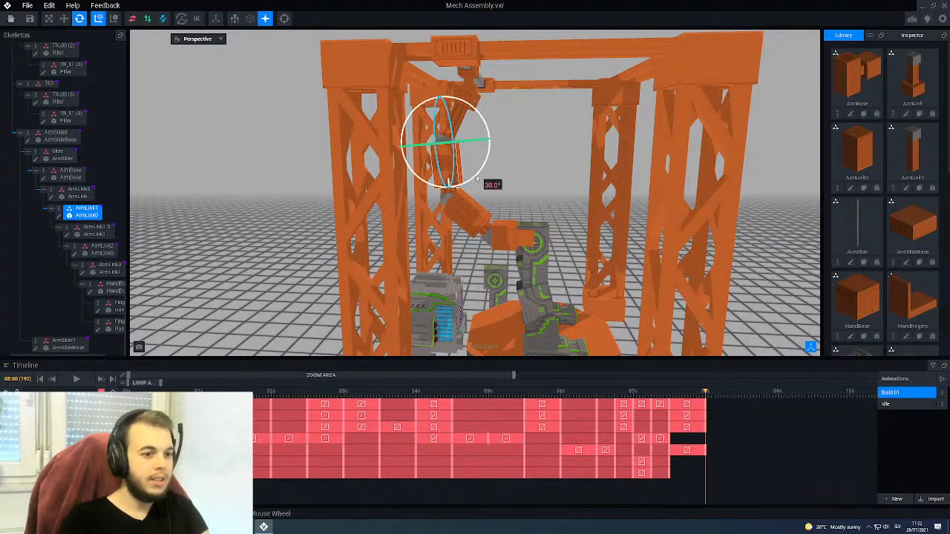
{"action": "left_click_drag", "start_coordinate": [477, 178], "coordinate": [471, 182]}
Step: Lean ArmLink0 one more increment away from the leg and compensate with ArmLink1 so the lower arm regains its orientation
{"action": "right_click_drag", "start_coordinate": [462, 215], "coordinate": [457, 215]}
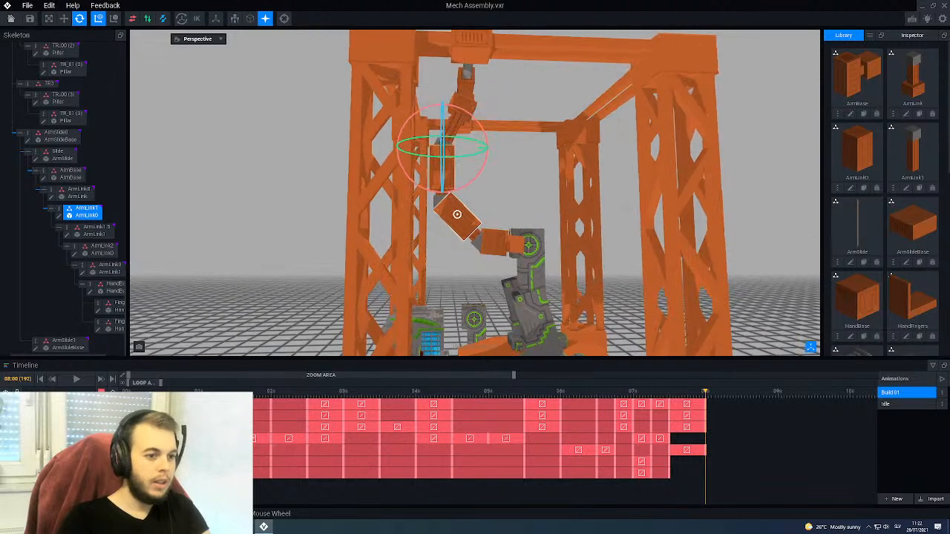
{"action": "scroll", "coordinate": [458, 221], "scroll_direction": "up", "scroll_amount": 3}
{"action": "scroll", "coordinate": [457, 214], "scroll_direction": "up", "scroll_amount": 4}
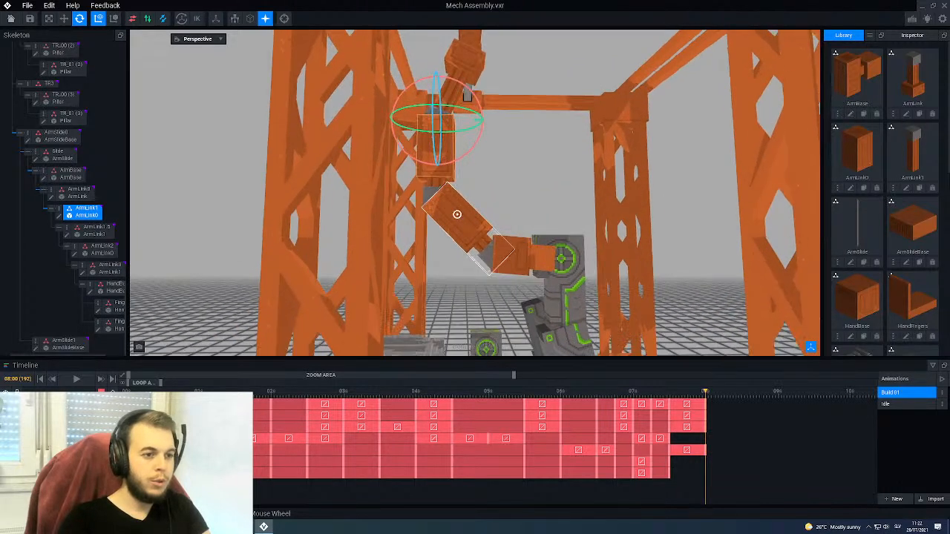
{"action": "right_click_drag", "start_coordinate": [457, 215], "coordinate": [460, 215]}
{"action": "left_click", "coordinate": [465, 64]}
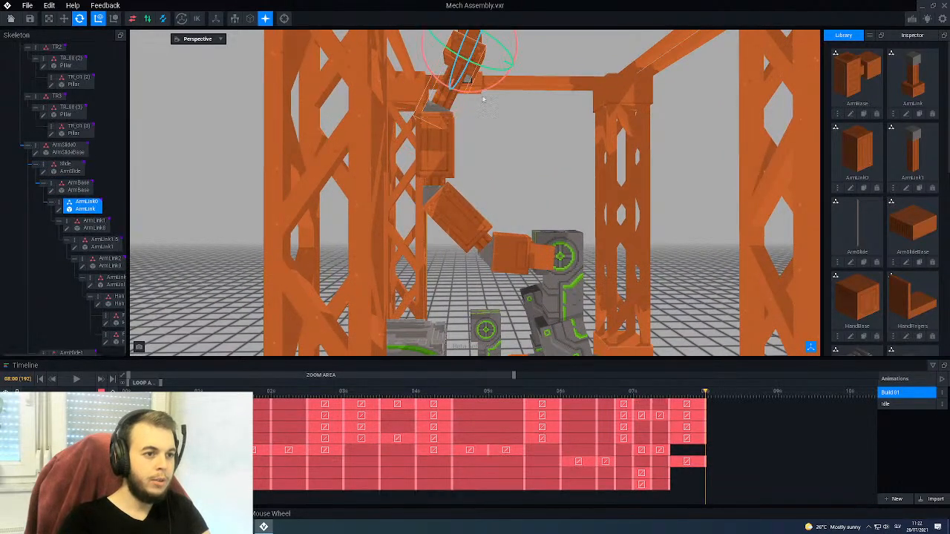
{"action": "left_click_drag", "start_coordinate": [485, 92], "coordinate": [476, 91]}
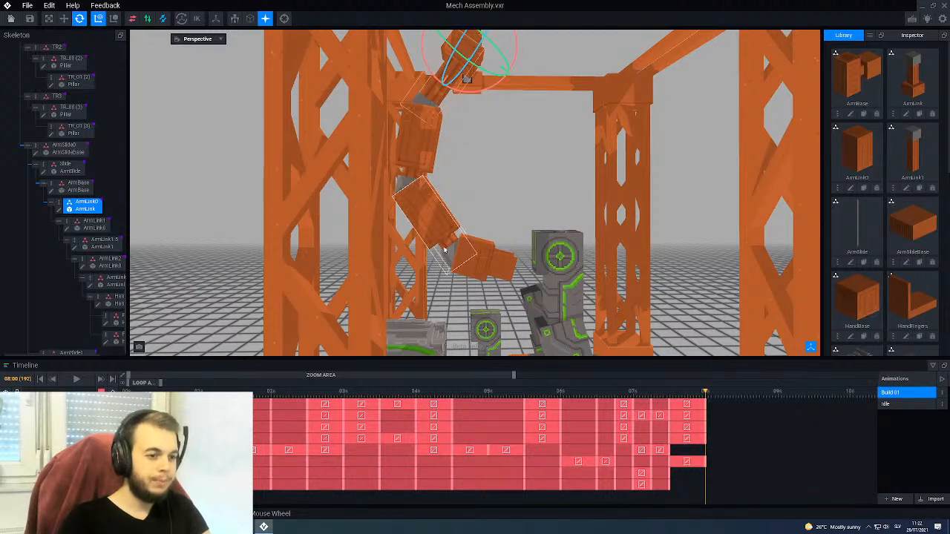
{"action": "left_click", "coordinate": [426, 135]}
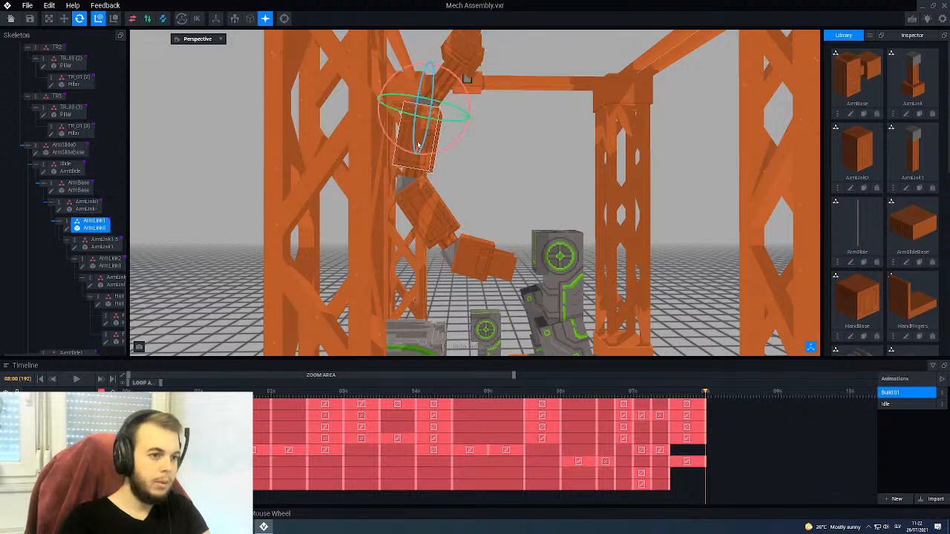
{"action": "left_click_drag", "start_coordinate": [444, 153], "coordinate": [449, 151]}
Step: Extend ArmLink3 to 9.0 along its green axis to bring the hand closer to the leg at 08:00
{"action": "right_click_drag", "start_coordinate": [526, 253], "coordinate": [490, 254]}
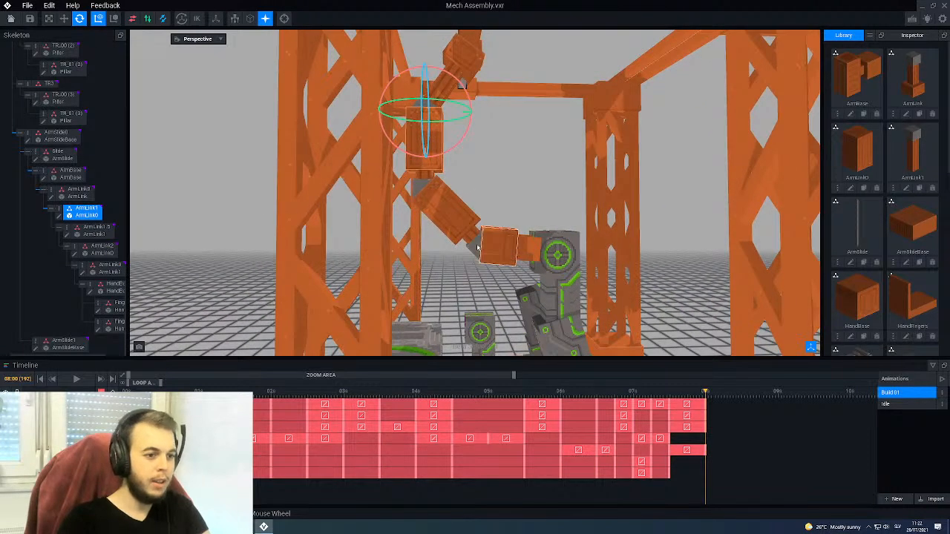
{"action": "left_click", "coordinate": [450, 212]}
{"action": "key", "text": "w"}
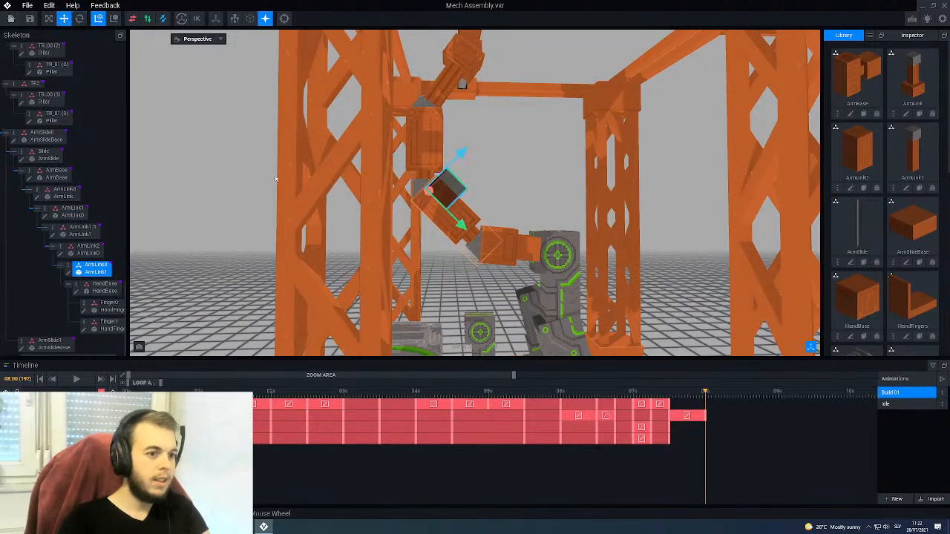
{"action": "left_click_drag", "start_coordinate": [463, 228], "coordinate": [467, 234]}
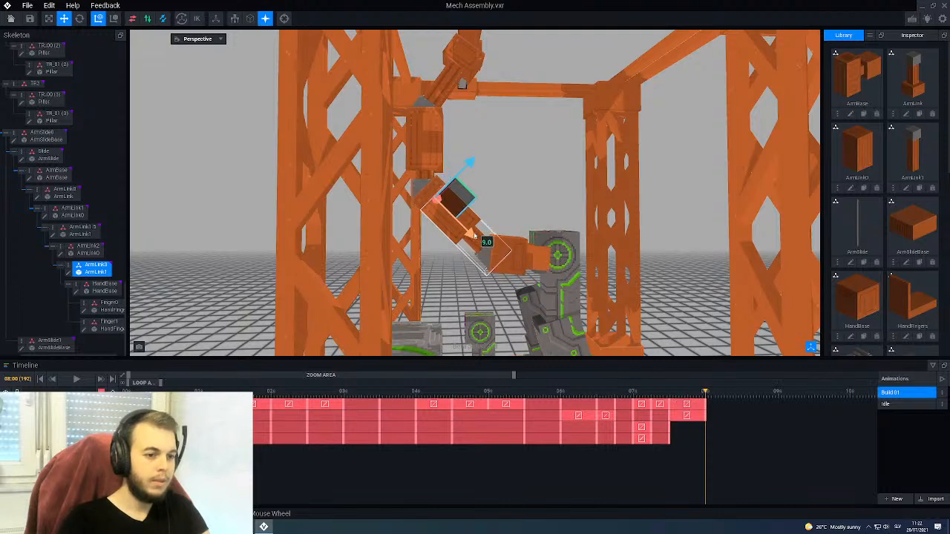
{"action": "left_click_drag", "start_coordinate": [475, 236], "coordinate": [476, 236]}
Step: Slide ArmBase along its green axis to 72.0 so the hand lines up with the leg at 08:00
{"action": "right_click_drag", "start_coordinate": [475, 237], "coordinate": [525, 220]}
{"action": "scroll", "coordinate": [499, 224], "scroll_direction": "down", "scroll_amount": 6}
{"action": "scroll", "coordinate": [526, 222], "scroll_direction": "up", "scroll_amount": 3}
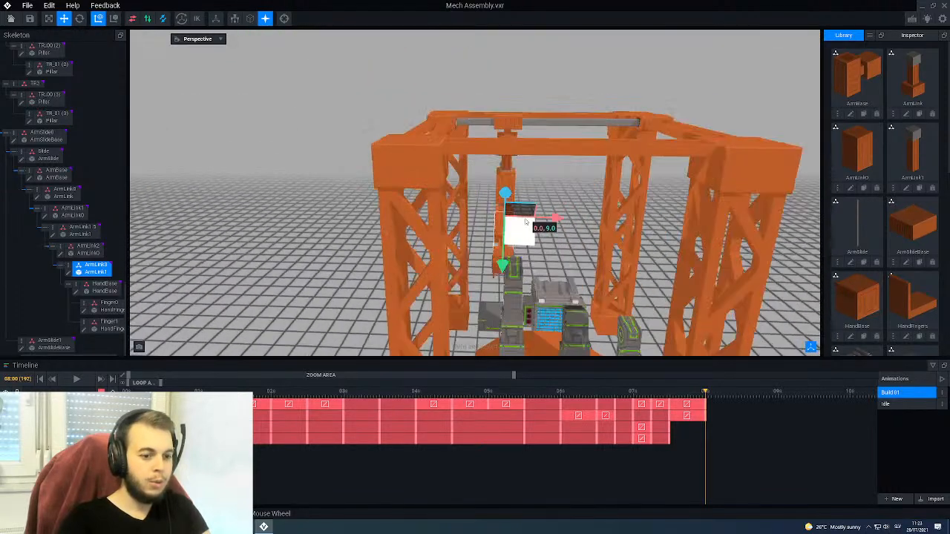
{"action": "left_click", "coordinate": [492, 129]}
{"action": "scroll", "coordinate": [519, 104], "scroll_direction": "up", "scroll_amount": 5}
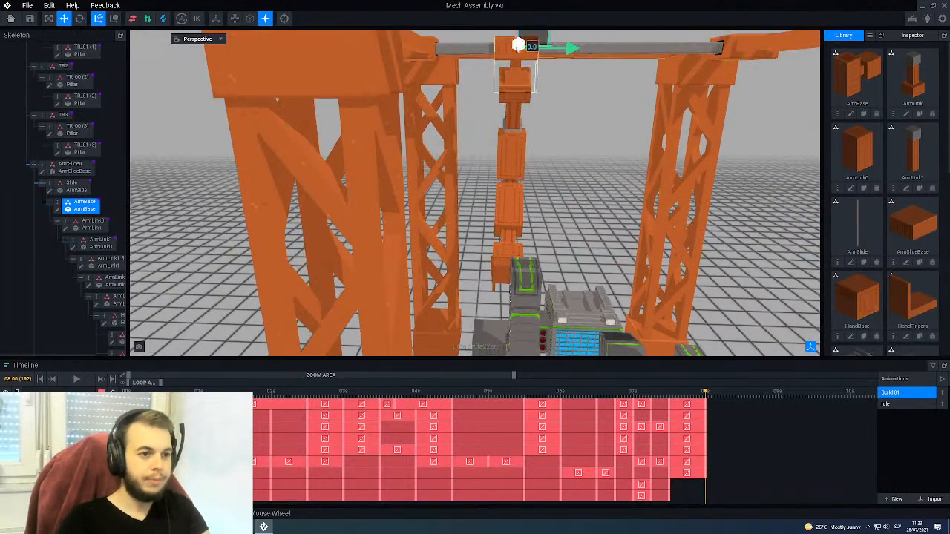
{"action": "left_click_drag", "start_coordinate": [562, 48], "coordinate": [585, 51]}
{"action": "right_click_drag", "start_coordinate": [490, 251], "coordinate": [643, 290]}
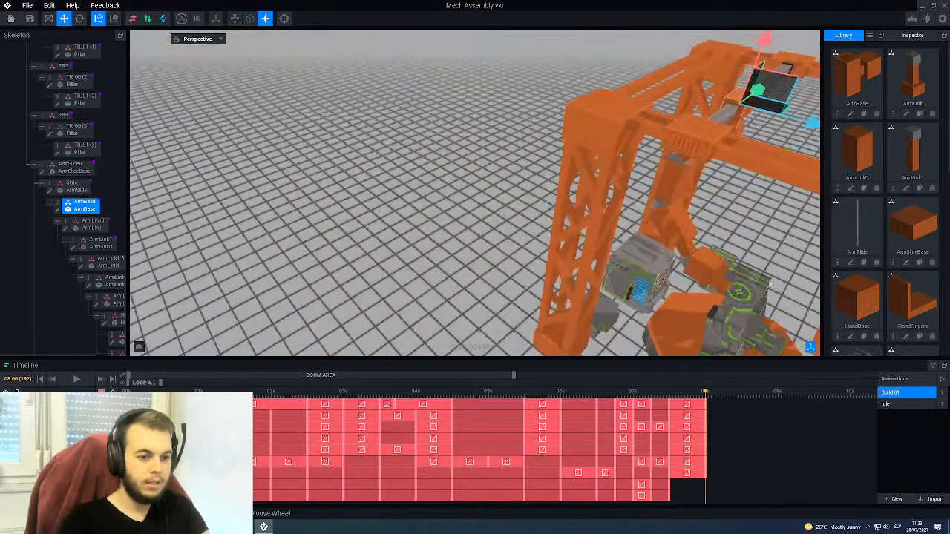
{"action": "middle_click_drag", "start_coordinate": [643, 291], "coordinate": [507, 246]}
{"action": "scroll", "coordinate": [500, 241], "scroll_direction": "up", "scroll_amount": 10}
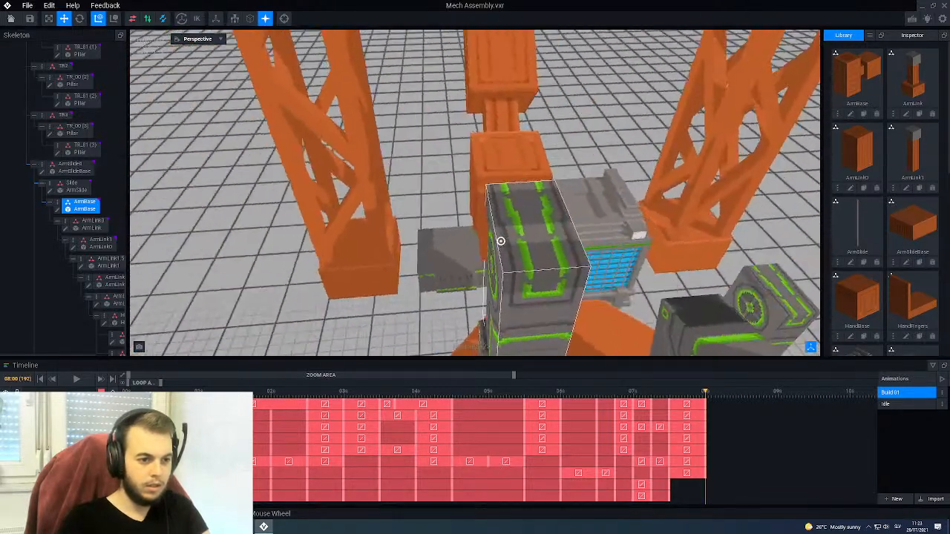
{"action": "right_click_drag", "start_coordinate": [501, 241], "coordinate": [498, 239]}
{"action": "middle_click_drag", "start_coordinate": [498, 239], "coordinate": [479, 181]}
{"action": "right_click_drag", "start_coordinate": [479, 182], "coordinate": [477, 181]}
{"action": "scroll", "coordinate": [477, 181], "scroll_direction": "down", "scroll_amount": 10}
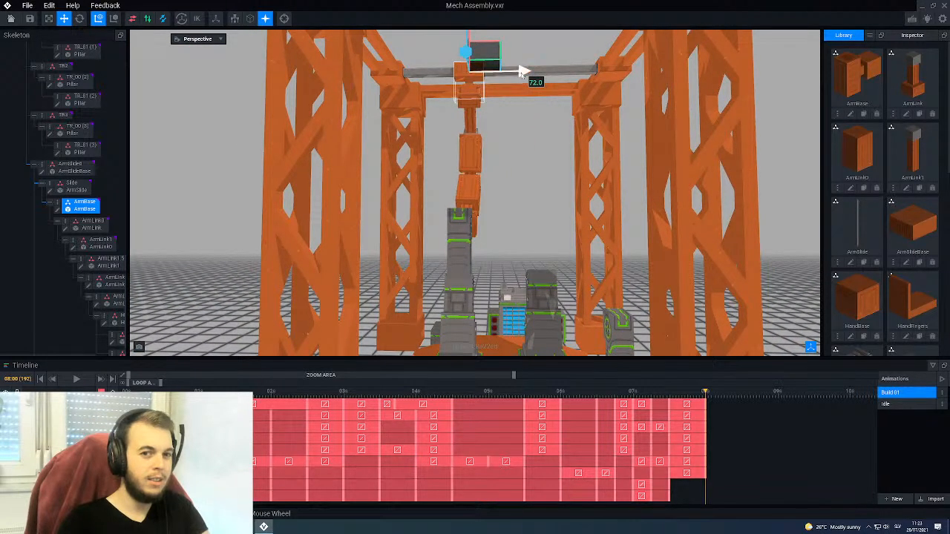
{"action": "scroll", "coordinate": [421, 233], "scroll_direction": "up", "scroll_amount": 10}
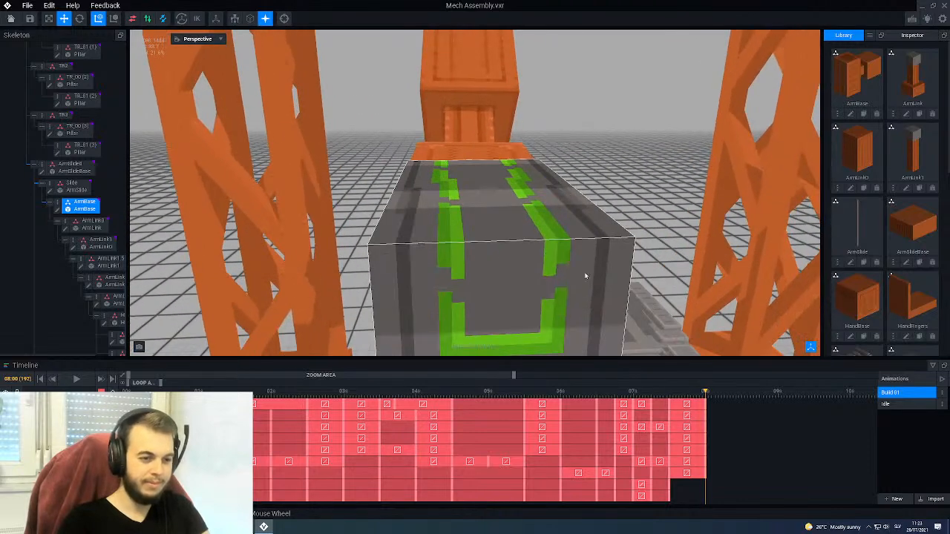
{"action": "right_click_drag", "start_coordinate": [585, 276], "coordinate": [563, 270]}
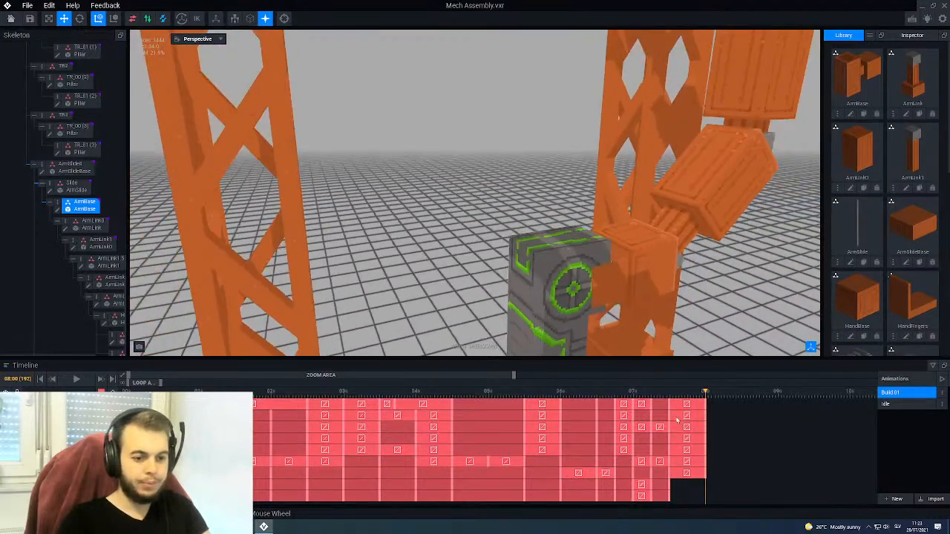
Step: Scrub the Build 01 animation between about 06:16 and 08:00 to review the arm picking up and placing the thigh
{"action": "scroll", "coordinate": [604, 231], "scroll_direction": "down", "scroll_amount": 10}
{"action": "right_click_drag", "start_coordinate": [545, 205], "coordinate": [549, 202]}
{"action": "left_click_drag", "start_coordinate": [631, 397], "coordinate": [563, 438]}
{"action": "left_click", "coordinate": [689, 404]}
{"action": "left_click", "coordinate": [686, 344]}
{"action": "left_click", "coordinate": [679, 397]}
{"action": "left_click_drag", "start_coordinate": [606, 354], "coordinate": [609, 412]}
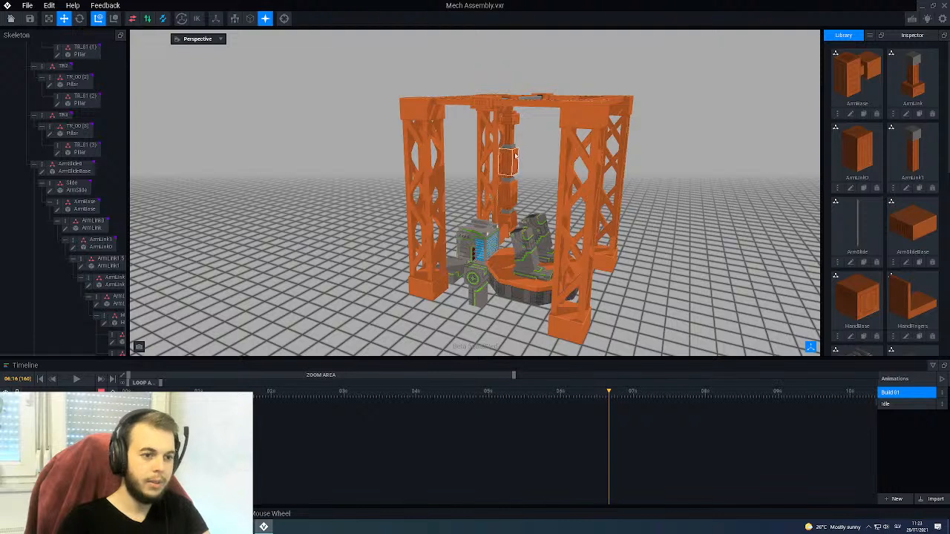
{"action": "left_click", "coordinate": [509, 102]}
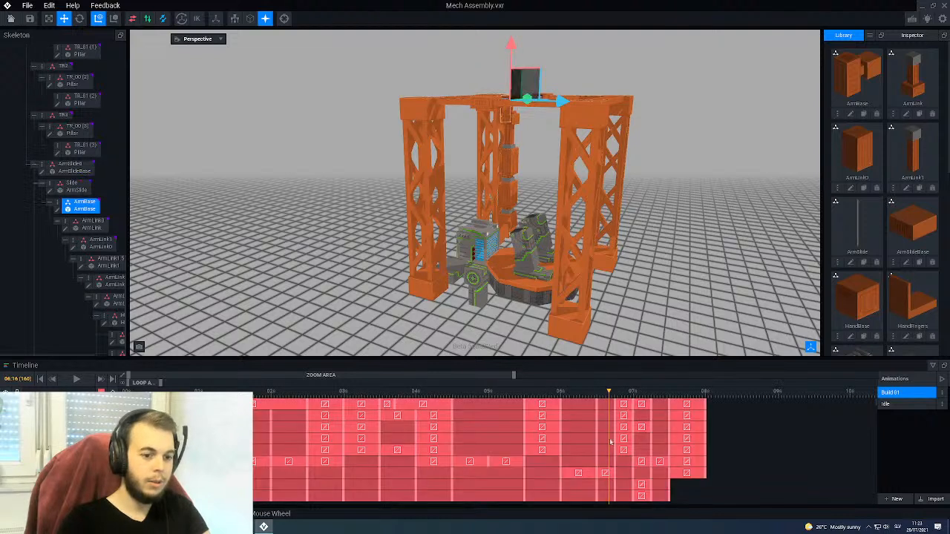
{"action": "left_click_drag", "start_coordinate": [628, 399], "coordinate": [680, 417]}
{"action": "left_click_drag", "start_coordinate": [684, 419], "coordinate": [708, 421]}
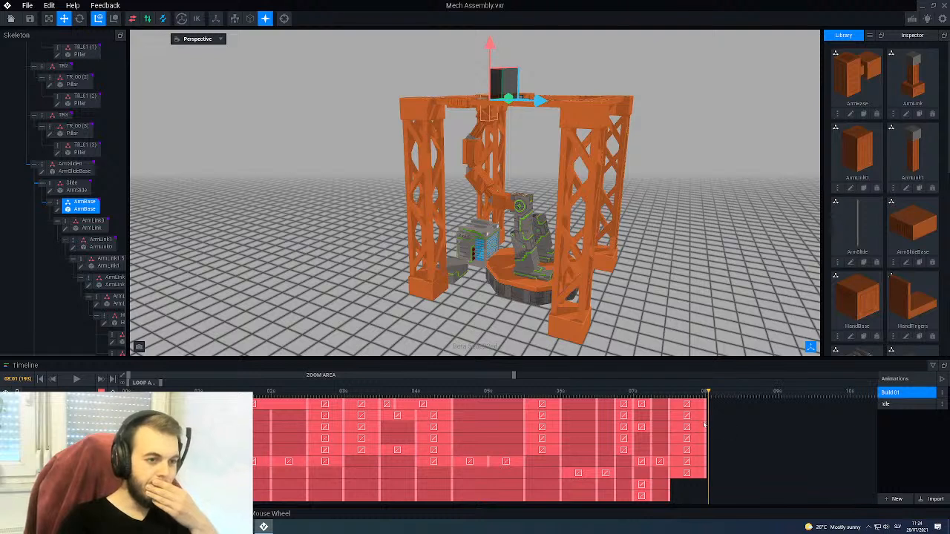
{"action": "left_click", "coordinate": [670, 399]}
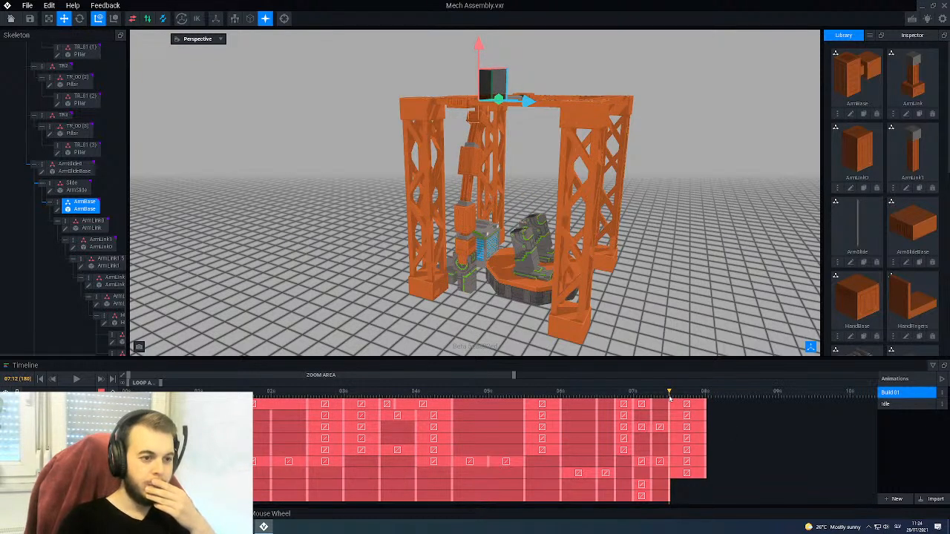
{"action": "left_click_drag", "start_coordinate": [671, 399], "coordinate": [706, 401]}
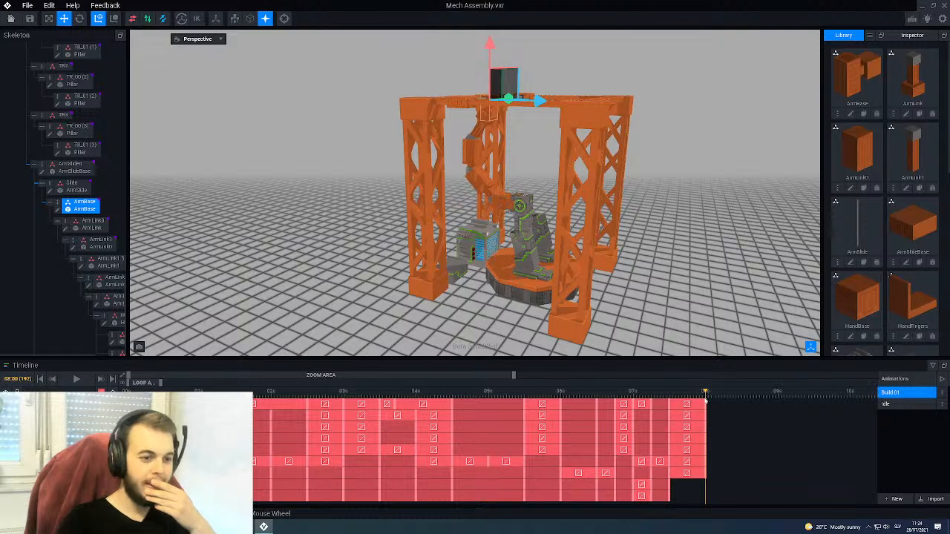
Step: Slide ArmSlide0 along its blue axis to 64.0 across the gantry rails at 08:00
{"action": "middle_click_drag", "start_coordinate": [548, 231], "coordinate": [509, 182]}
{"action": "scroll", "coordinate": [497, 171], "scroll_direction": "up", "scroll_amount": 3}
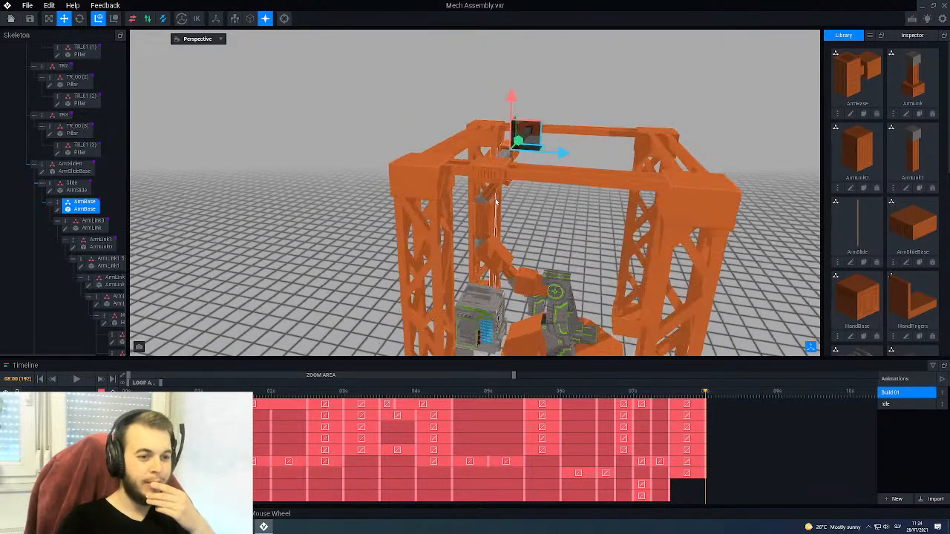
{"action": "left_click", "coordinate": [496, 171]}
{"action": "left_click_drag", "start_coordinate": [512, 175], "coordinate": [681, 195]}
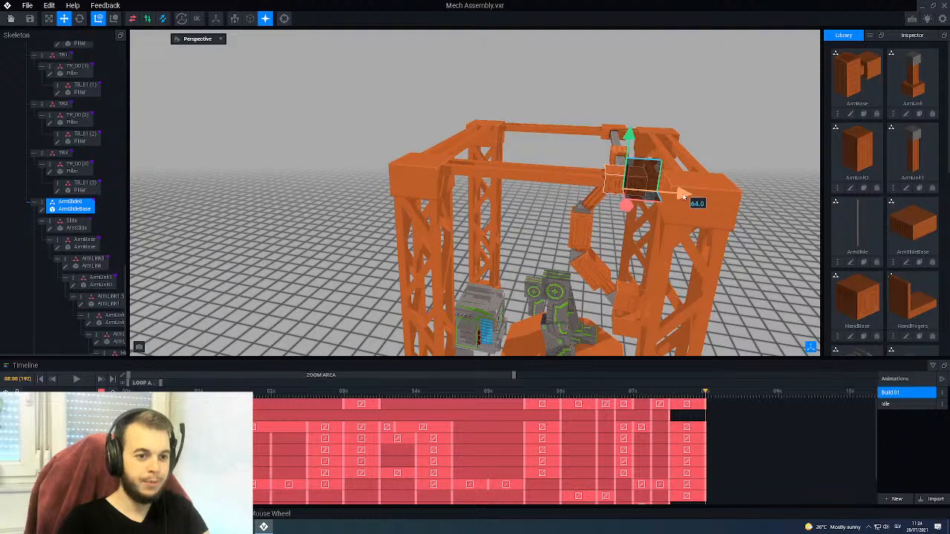
{"action": "middle_click_drag", "start_coordinate": [681, 195], "coordinate": [471, 220]}
{"action": "scroll", "coordinate": [472, 221], "scroll_direction": "up", "scroll_amount": 6}
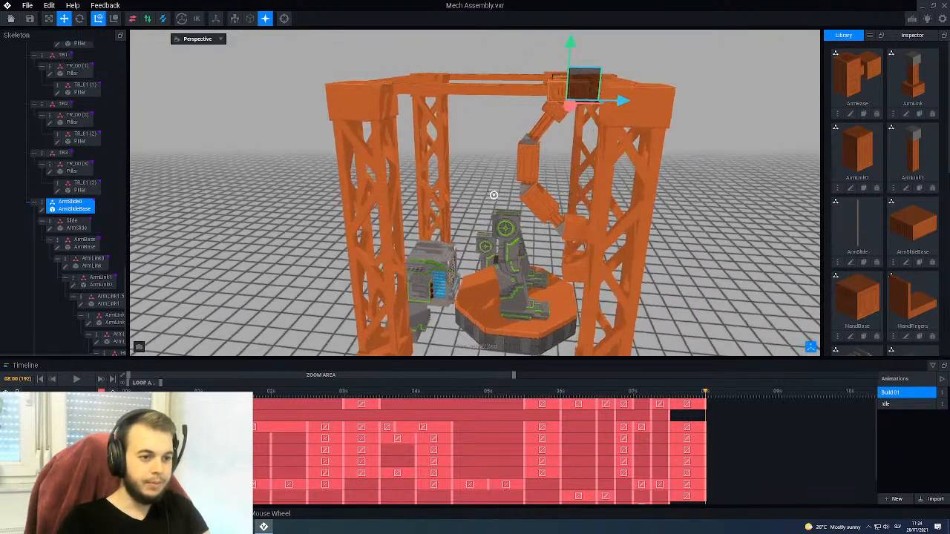
Step: Rotate ArmLink0 at 08:00 until the upper arm link lies horizontally beneath the gantry, reaching back over the leg
{"action": "middle_click_drag", "start_coordinate": [547, 170], "coordinate": [547, 147]}
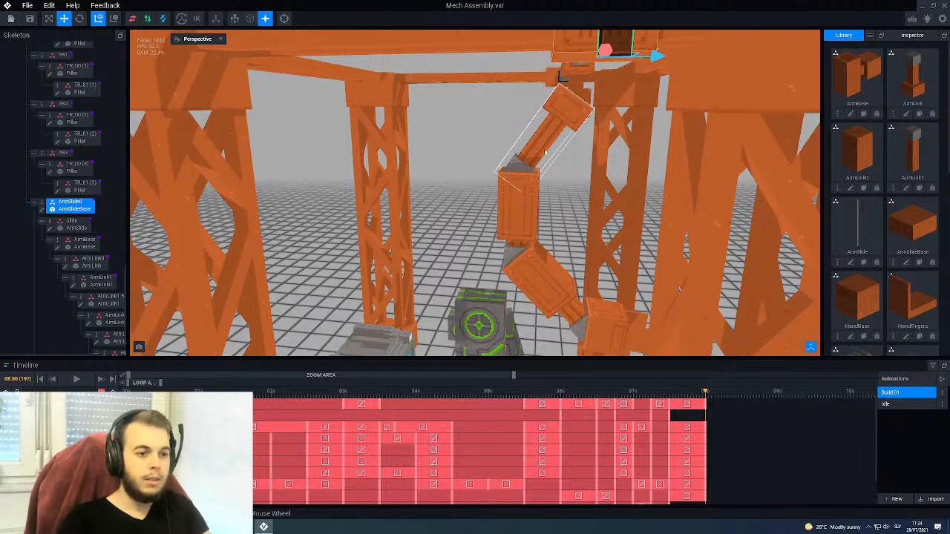
{"action": "left_click", "coordinate": [548, 145]}
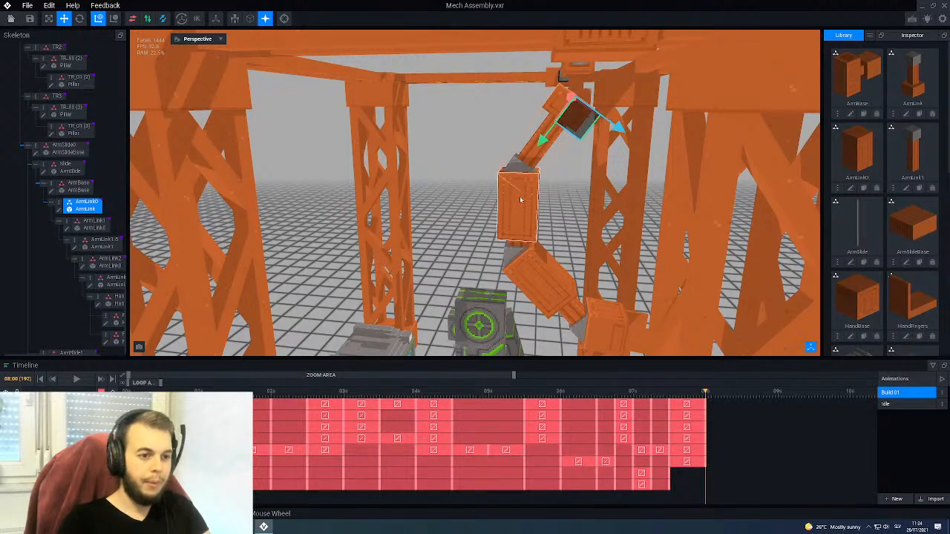
{"action": "middle_click_drag", "start_coordinate": [513, 184], "coordinate": [514, 184]}
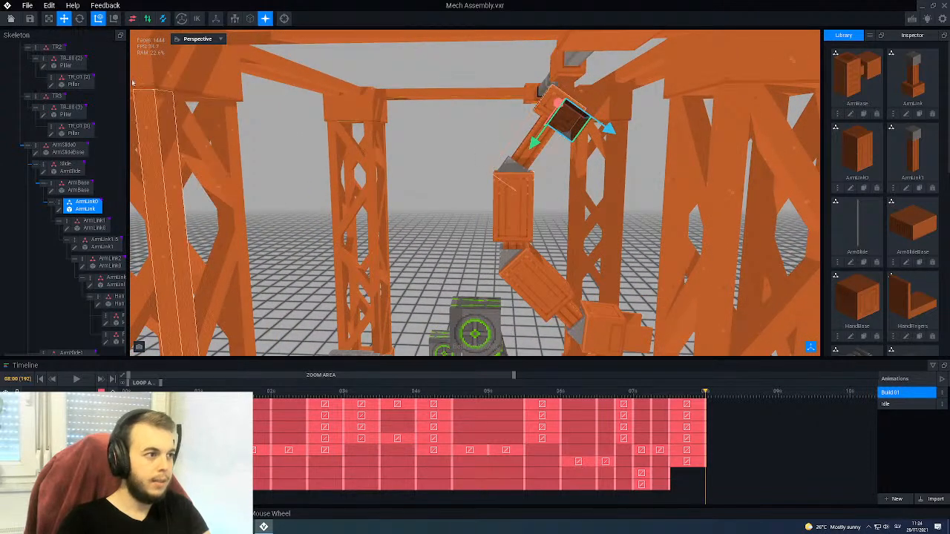
{"action": "key", "text": "e"}
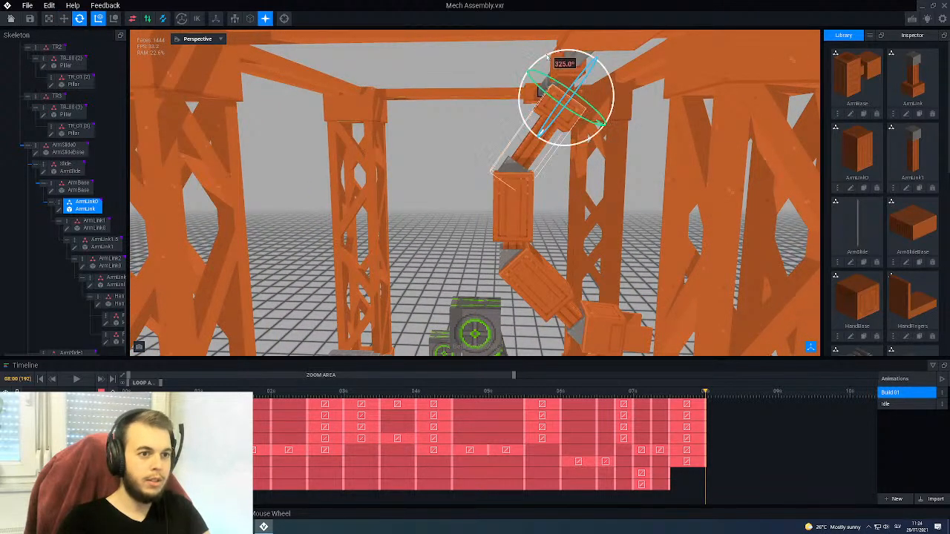
{"action": "left_click_drag", "start_coordinate": [547, 59], "coordinate": [596, 53]}
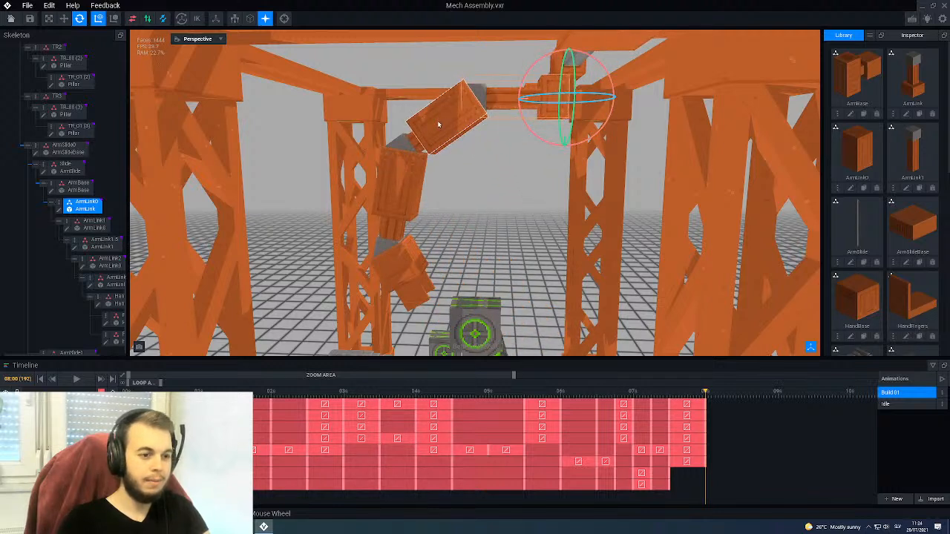
Step: Rotate ArmLink1 to steepen the lower arm and turn HandBase so the hand points straight down at the thigh
{"action": "middle_click_drag", "start_coordinate": [400, 176], "coordinate": [445, 165]}
{"action": "left_click", "coordinate": [450, 162]}
{"action": "left_click_drag", "start_coordinate": [462, 149], "coordinate": [480, 146]}
{"action": "right_click_drag", "start_coordinate": [447, 216], "coordinate": [448, 220]}
{"action": "left_click", "coordinate": [479, 275]}
{"action": "right_click_drag", "start_coordinate": [480, 251], "coordinate": [474, 233]}
{"action": "left_click_drag", "start_coordinate": [486, 178], "coordinate": [505, 205]}
Step: Slide ArmSlide0 slightly farther along its blue axis at 08:00 to line the hand up with the thigh, and clear the selection
{"action": "scroll", "coordinate": [494, 172], "scroll_direction": "down", "scroll_amount": 5}
{"action": "mouse_move", "coordinate": [494, 172]}
{"action": "right_mouse_down"}
{"action": "mouse_move", "coordinate": [448, 219]}
{"action": "mouse_move", "coordinate": [508, 178]}
{"action": "right_mouse_up"}
{"action": "scroll", "coordinate": [508, 178], "scroll_direction": "up", "scroll_amount": 5}
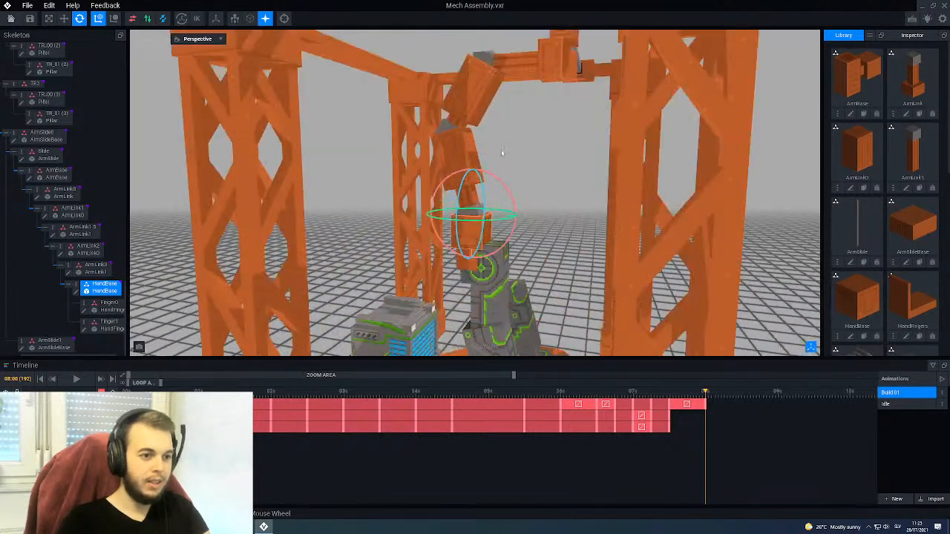
{"action": "right_click_drag", "start_coordinate": [493, 185], "coordinate": [450, 219]}
{"action": "left_click", "coordinate": [569, 72]}
{"action": "scroll", "coordinate": [561, 100], "scroll_direction": "down", "scroll_amount": 5}
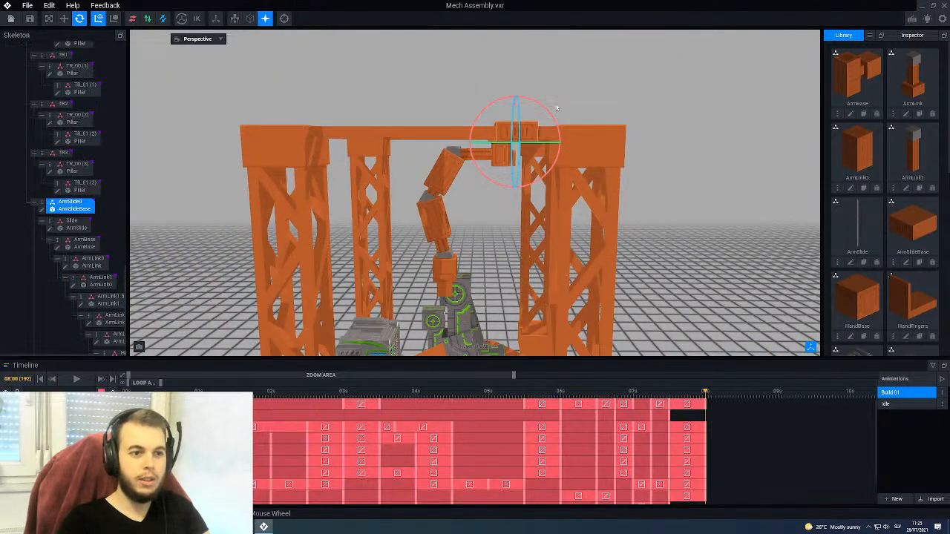
{"action": "key", "text": "w"}
{"action": "scroll", "coordinate": [591, 117], "scroll_direction": "up", "scroll_amount": 4}
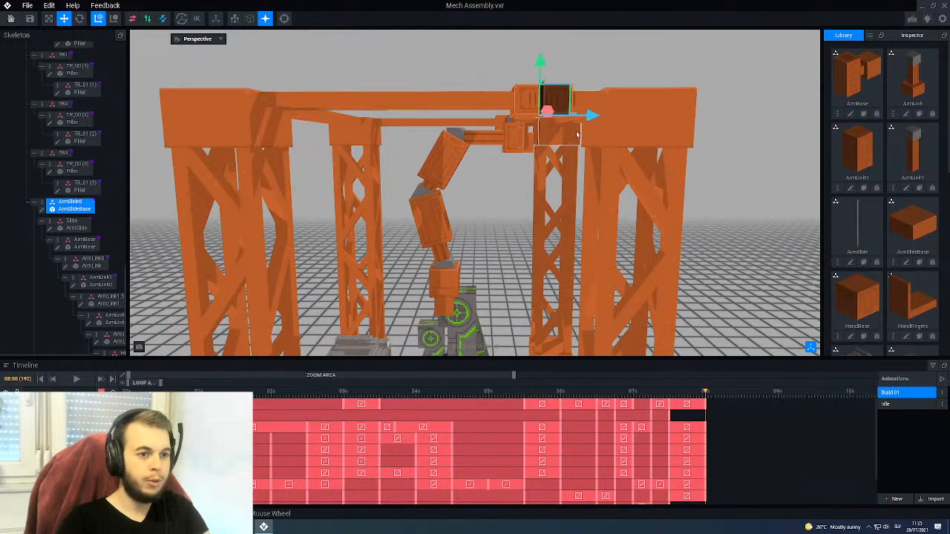
{"action": "left_click_drag", "start_coordinate": [590, 117], "coordinate": [609, 122]}
{"action": "middle_click_drag", "start_coordinate": [609, 123], "coordinate": [386, 230]}
{"action": "scroll", "coordinate": [386, 230], "scroll_direction": "down", "scroll_amount": 6}
{"action": "left_click", "coordinate": [337, 273]}
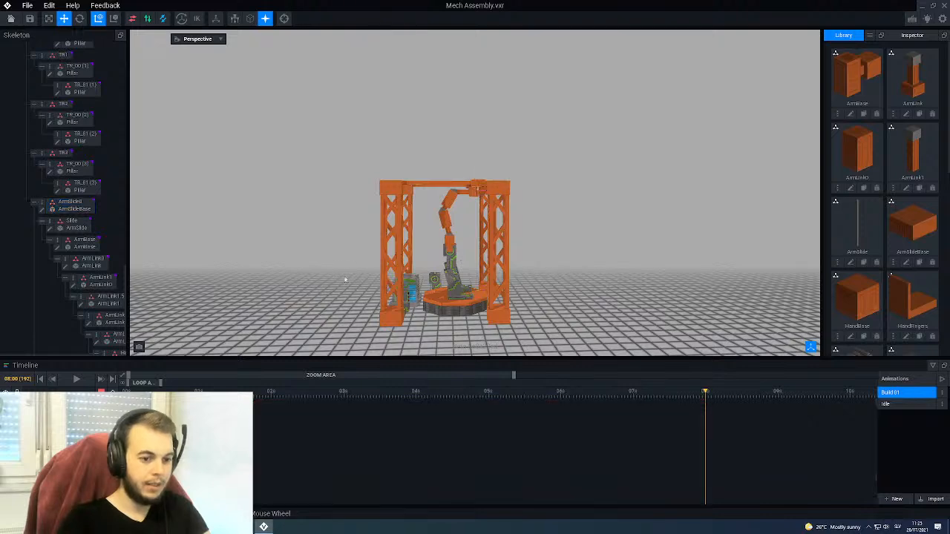
Step: Scrub Build 01 from about 06:17 to 08:00 and examine the revised arm pose and its grip on the thigh
{"action": "scroll", "coordinate": [443, 219], "scroll_direction": "up", "scroll_amount": 4}
{"action": "middle_click_drag", "start_coordinate": [443, 220], "coordinate": [423, 223]}
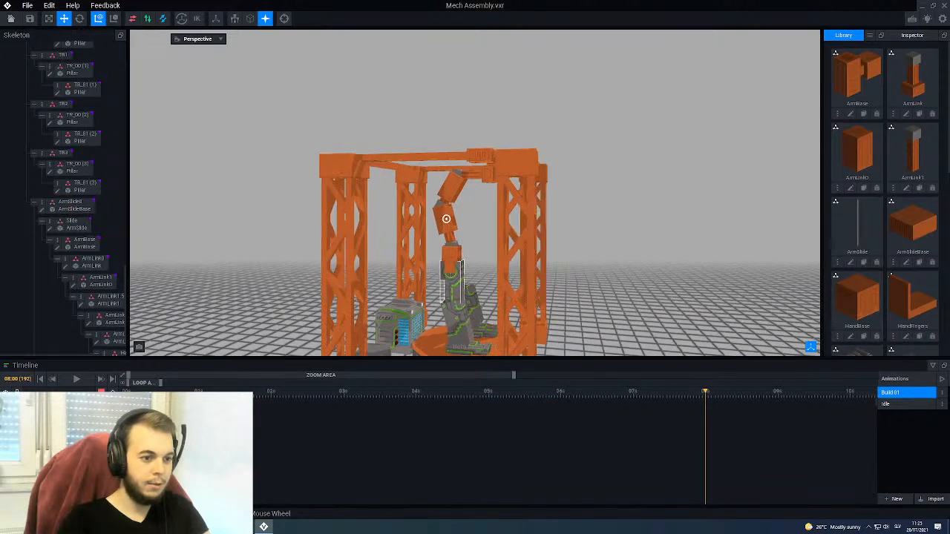
{"action": "left_click", "coordinate": [612, 392]}
{"action": "left_click_drag", "start_coordinate": [612, 392], "coordinate": [707, 399]}
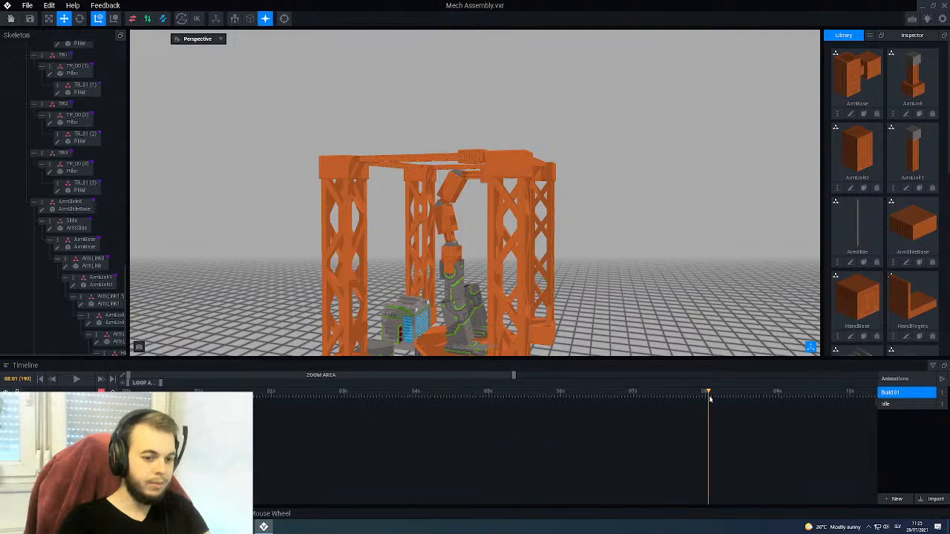
{"action": "left_click_drag", "start_coordinate": [733, 401], "coordinate": [707, 401]}
{"action": "right_click_drag", "start_coordinate": [469, 230], "coordinate": [484, 294]}
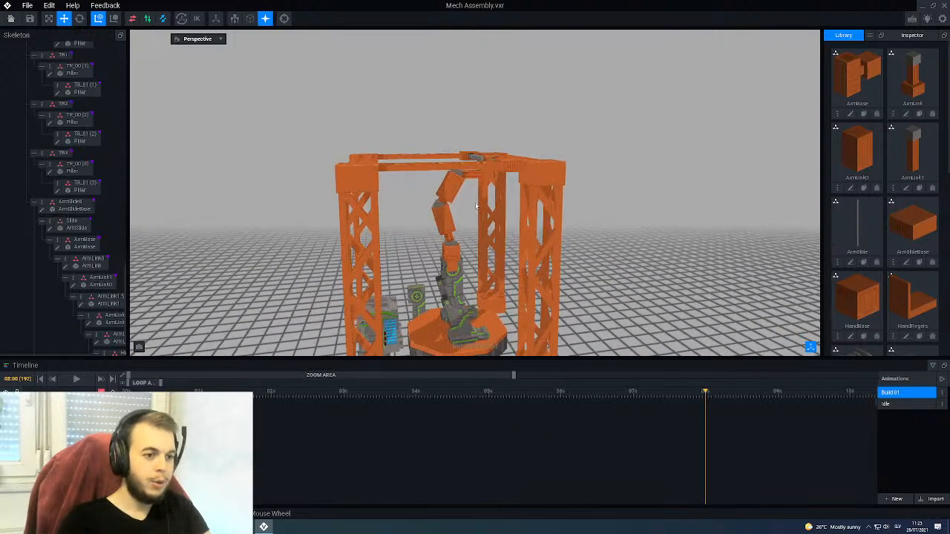
{"action": "left_click", "coordinate": [519, 157]}
{"action": "right_click_drag", "start_coordinate": [495, 165], "coordinate": [482, 256]}
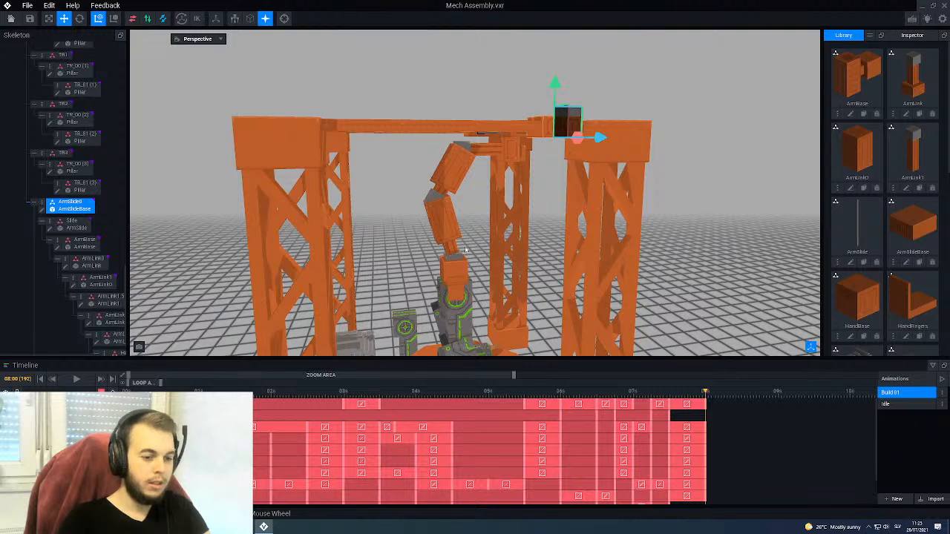
{"action": "scroll", "coordinate": [482, 256], "scroll_direction": "up", "scroll_amount": 5}
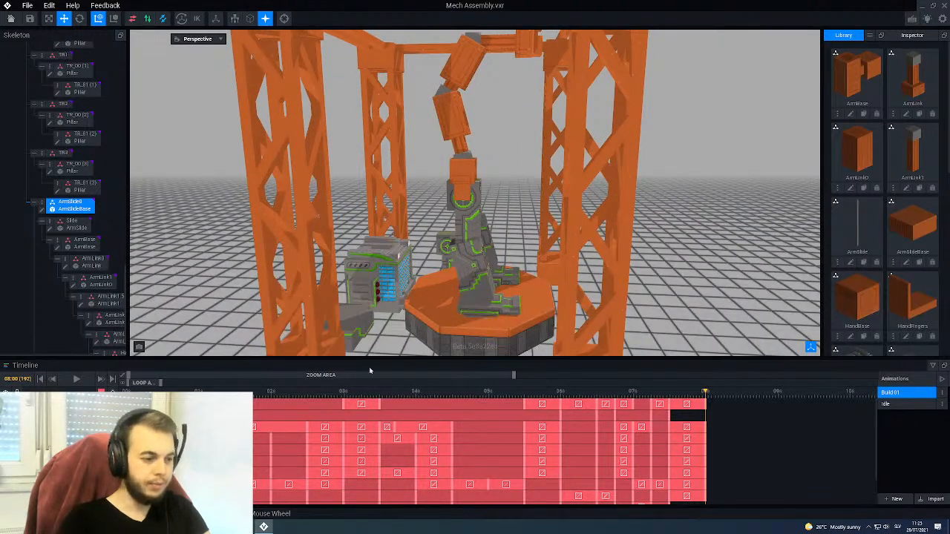
{"action": "key", "text": "k"}
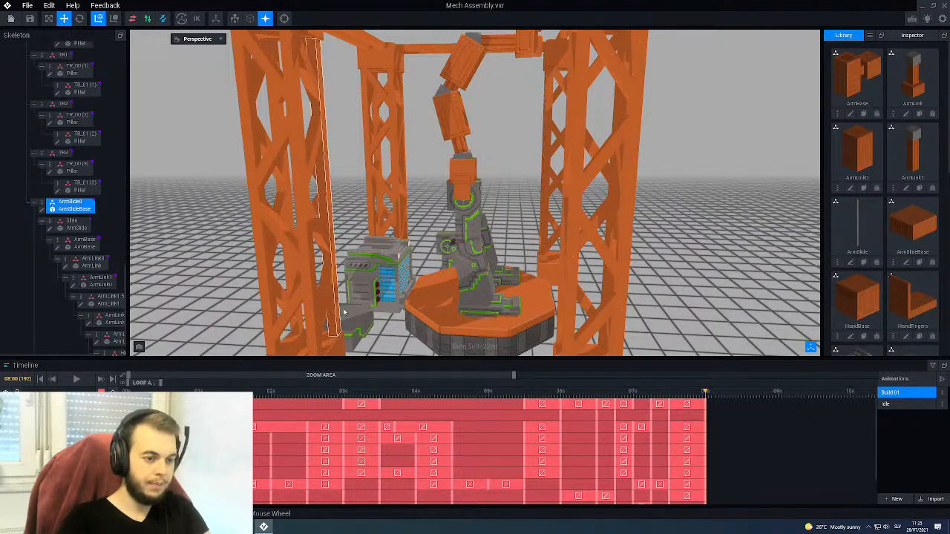
Step: Select Mech_Thigh1 and scrub between 07:09 and 08:00 to check how it follows the hand from pickup to placement
{"action": "left_click", "coordinate": [414, 273]}
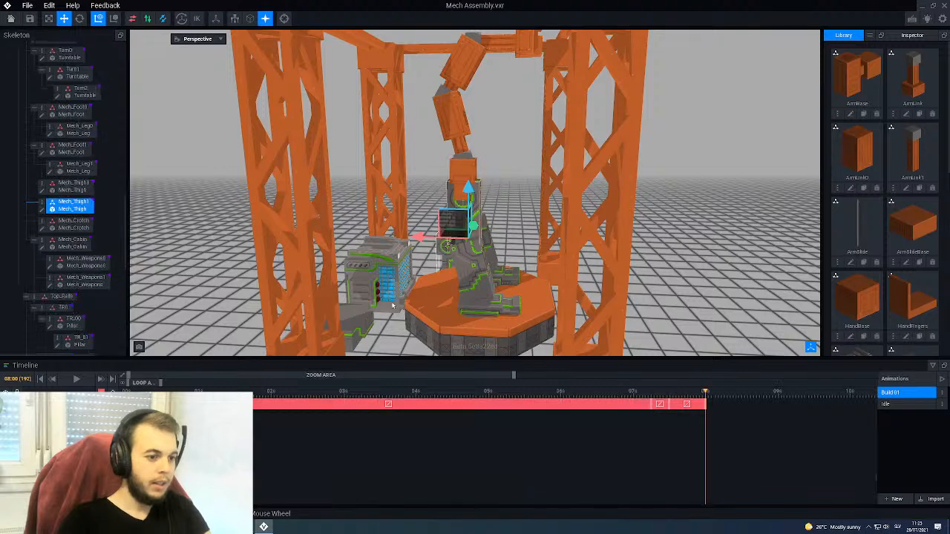
{"action": "left_click", "coordinate": [670, 400]}
{"action": "left_click_drag", "start_coordinate": [671, 398], "coordinate": [660, 402]}
{"action": "right_click_drag", "start_coordinate": [448, 249], "coordinate": [345, 291]}
{"action": "middle_click_drag", "start_coordinate": [344, 291], "coordinate": [494, 202]}
{"action": "right_click_drag", "start_coordinate": [350, 232], "coordinate": [367, 268]}
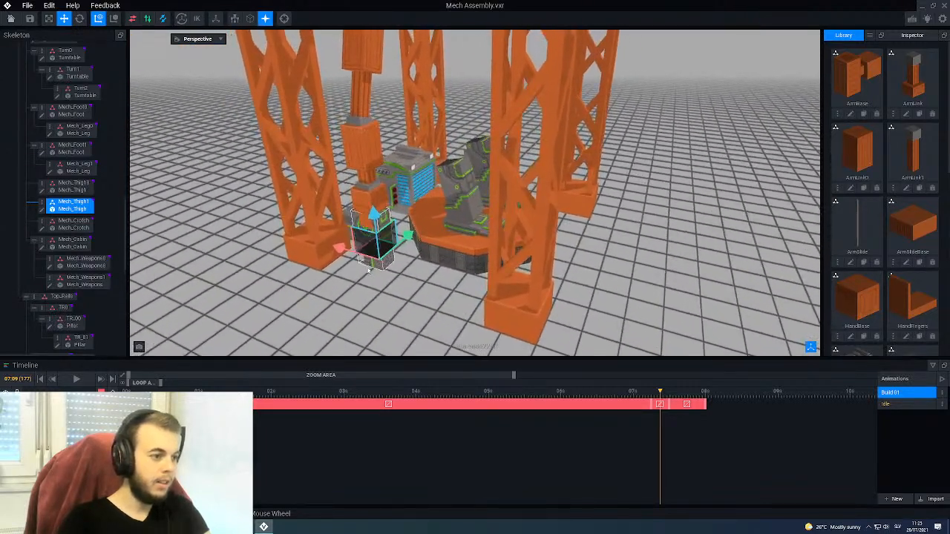
{"action": "scroll", "coordinate": [367, 268], "scroll_direction": "up", "scroll_amount": 2}
{"action": "middle_click_drag", "start_coordinate": [353, 233], "coordinate": [352, 255]}
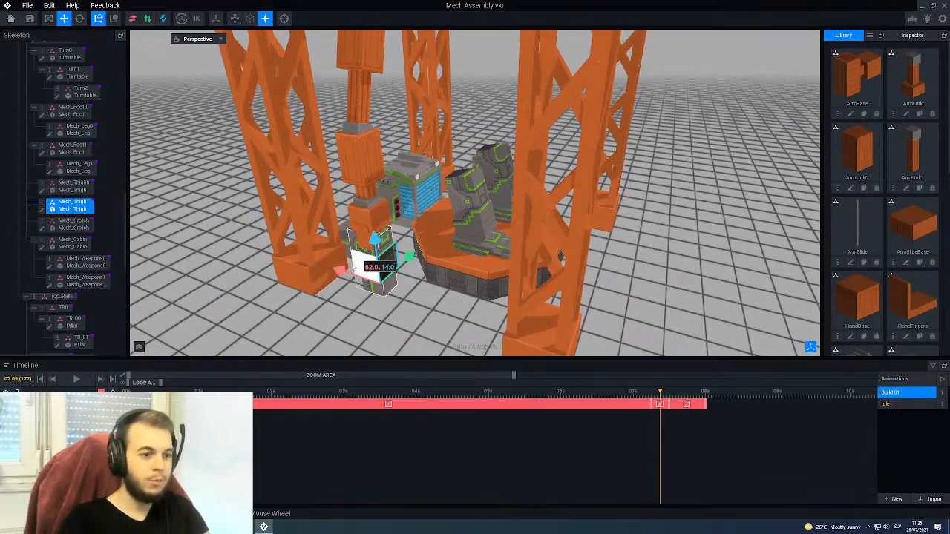
{"action": "left_click_drag", "start_coordinate": [660, 396], "coordinate": [707, 401]}
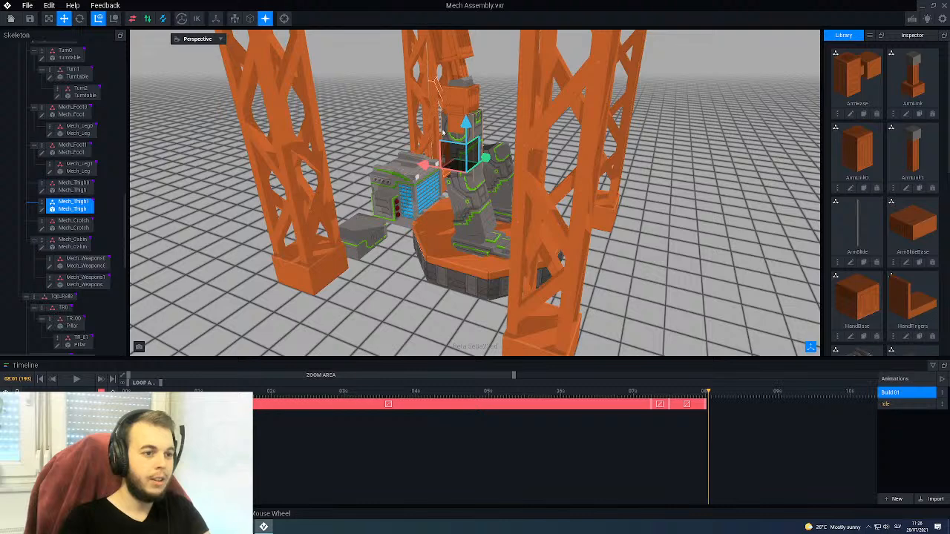
Step: Key Mech_Thigh1 at 07:18 by moving it to 49.0 on its blue axis and 58.0 on its red axis, matching the hand
{"action": "left_click", "coordinate": [687, 400]}
{"action": "scroll", "coordinate": [417, 217], "scroll_direction": "up", "scroll_amount": 3}
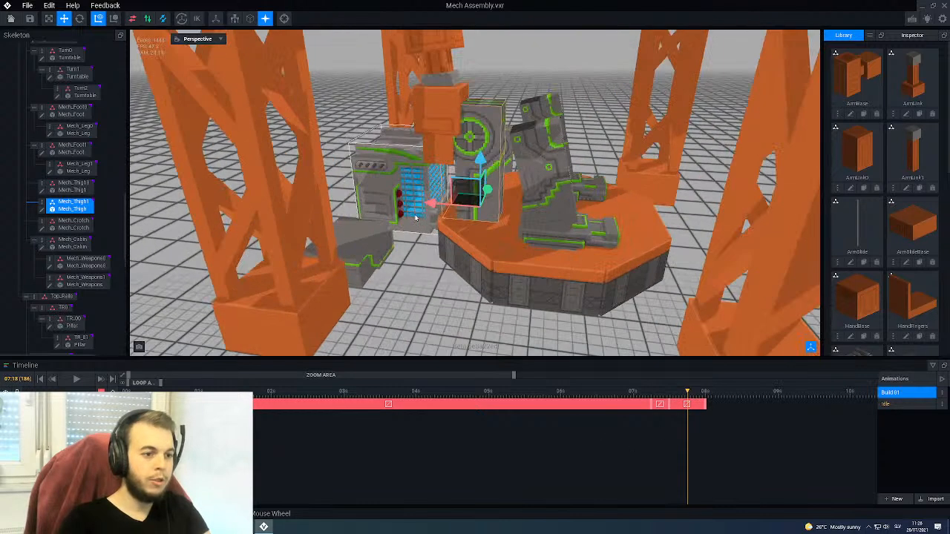
{"action": "right_click_drag", "start_coordinate": [423, 169], "coordinate": [461, 207]}
{"action": "scroll", "coordinate": [461, 223], "scroll_direction": "up", "scroll_amount": 2}
{"action": "left_click_drag", "start_coordinate": [465, 227], "coordinate": [453, 266]}
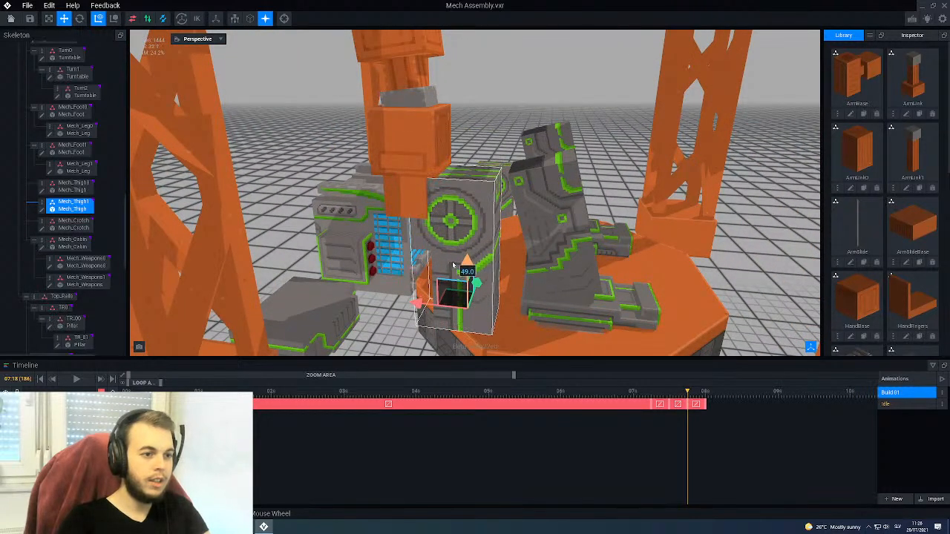
{"action": "right_click_drag", "start_coordinate": [439, 257], "coordinate": [439, 257]}
{"action": "left_click_drag", "start_coordinate": [401, 334], "coordinate": [358, 334]}
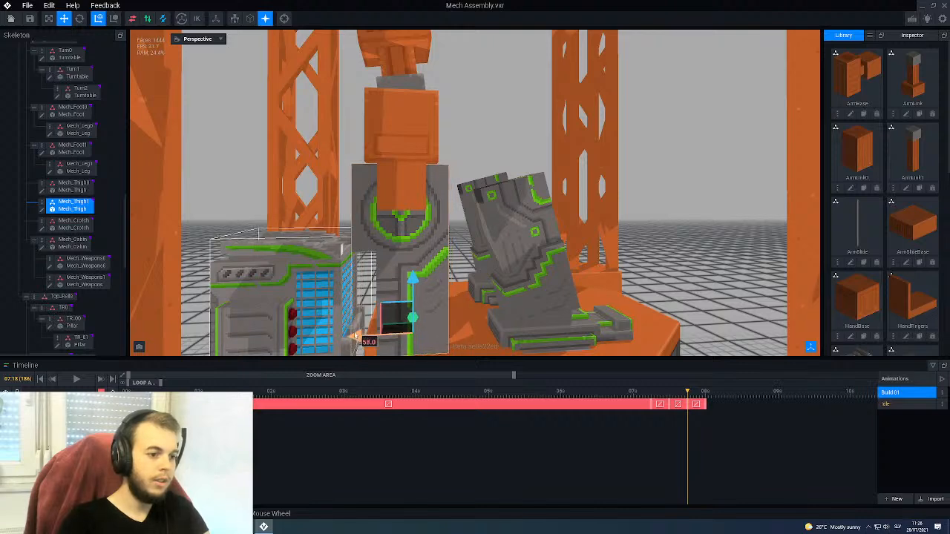
Step: Key Mech_Thigh1 at 07:15 by adjusting its height and moving it to 67.0 on its red axis to stay in the hand
{"action": "scroll", "coordinate": [375, 319], "scroll_direction": "down", "scroll_amount": 2}
{"action": "left_click_drag", "start_coordinate": [669, 396], "coordinate": [688, 396]}
{"action": "scroll", "coordinate": [463, 228], "scroll_direction": "down", "scroll_amount": 3}
{"action": "right_click_drag", "start_coordinate": [463, 228], "coordinate": [463, 228]}
{"action": "left_click", "coordinate": [677, 394]}
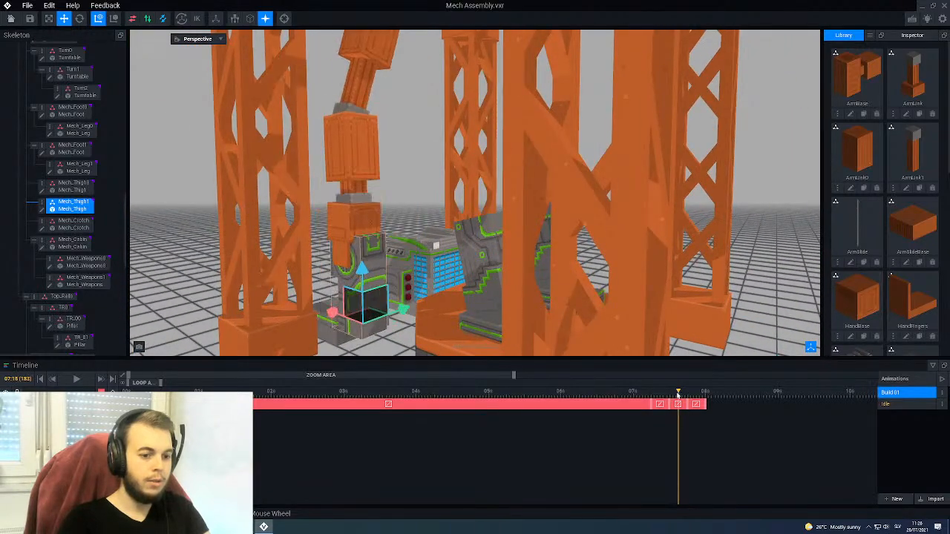
{"action": "right_click_drag", "start_coordinate": [421, 279], "coordinate": [462, 228]}
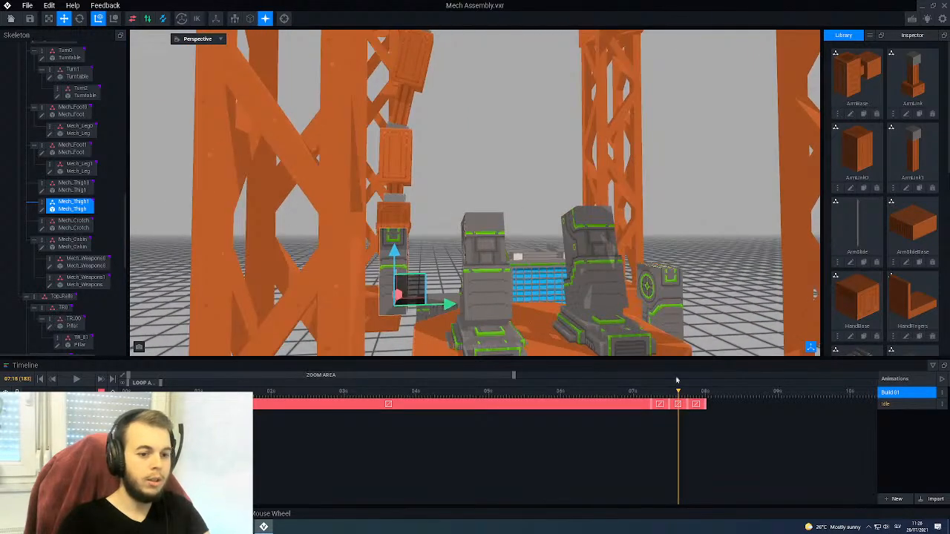
{"action": "mouse_move", "coordinate": [679, 393]}
{"action": "left_mouse_down"}
{"action": "mouse_move", "coordinate": [696, 393]}
{"action": "mouse_move", "coordinate": [678, 392]}
{"action": "left_mouse_up"}
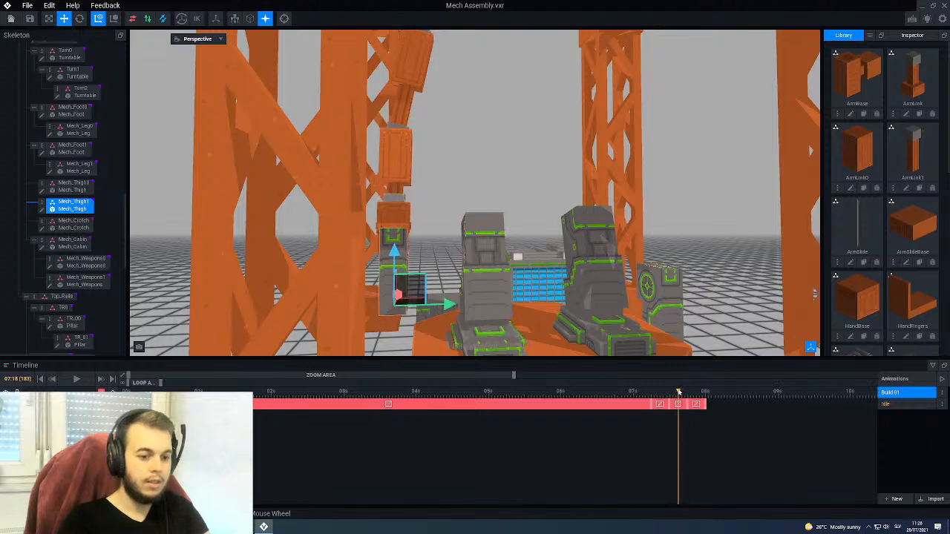
{"action": "right_click_drag", "start_coordinate": [548, 292], "coordinate": [549, 293]}
{"action": "right_click_drag", "start_coordinate": [626, 270], "coordinate": [601, 271]}
{"action": "left_click_drag", "start_coordinate": [603, 257], "coordinate": [595, 266]}
{"action": "right_click_drag", "start_coordinate": [596, 220], "coordinate": [593, 250]}
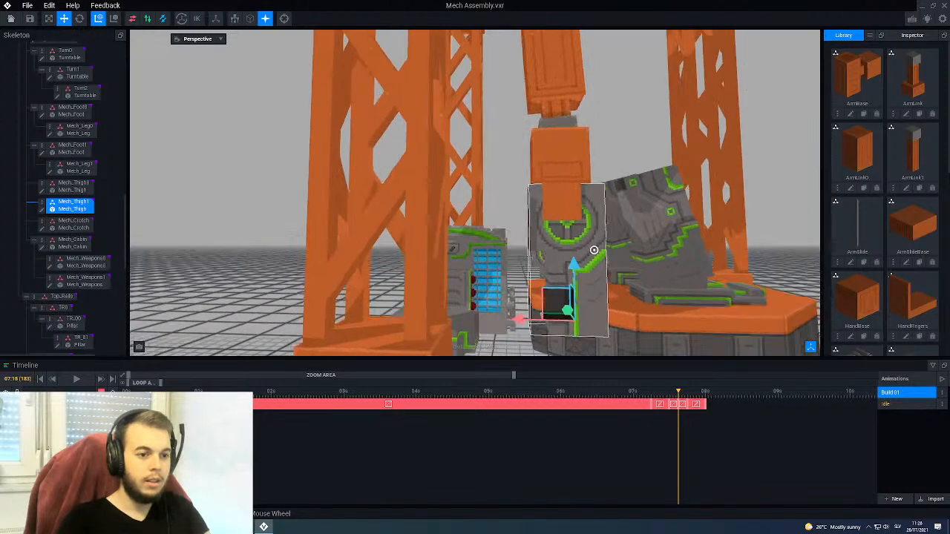
{"action": "left_click_drag", "start_coordinate": [519, 320], "coordinate": [514, 321]}
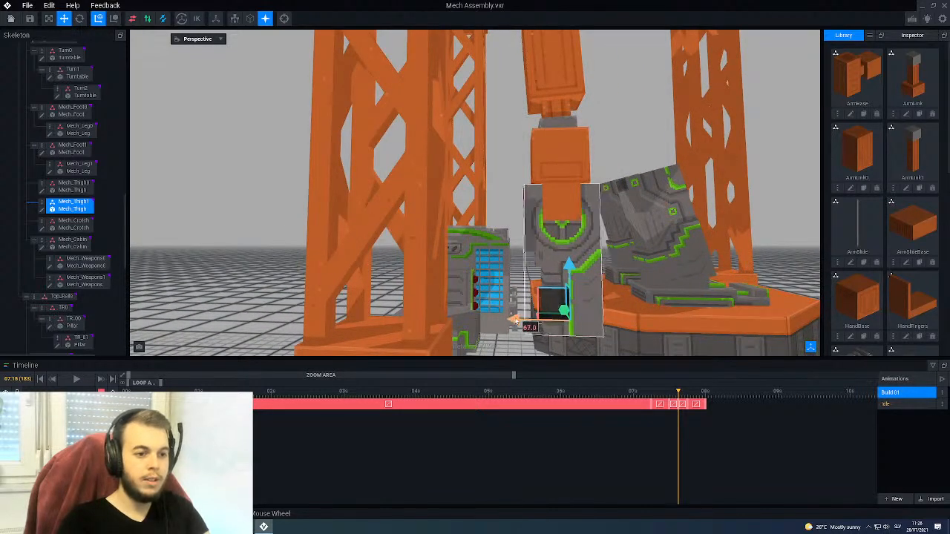
Step: Key Mech_Thigh1 at 07:21 by moving it to 77.5 on its blue axis and shifting it along red to meet the hand
{"action": "left_click", "coordinate": [697, 398]}
{"action": "right_click_drag", "start_coordinate": [611, 216], "coordinate": [622, 206]}
{"action": "middle_click_drag", "start_coordinate": [622, 207], "coordinate": [579, 225]}
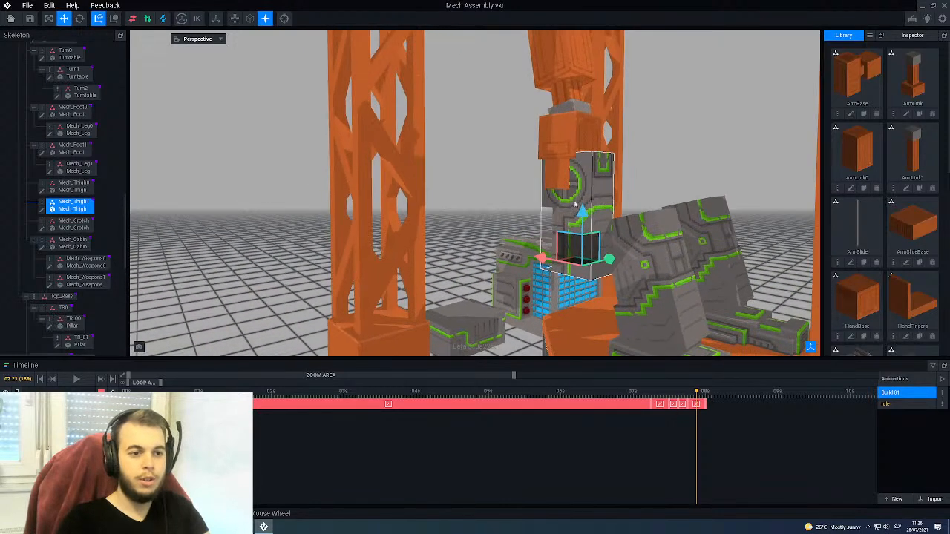
{"action": "right_click_drag", "start_coordinate": [579, 225], "coordinate": [579, 208]}
{"action": "scroll", "coordinate": [579, 209], "scroll_direction": "up", "scroll_amount": 3}
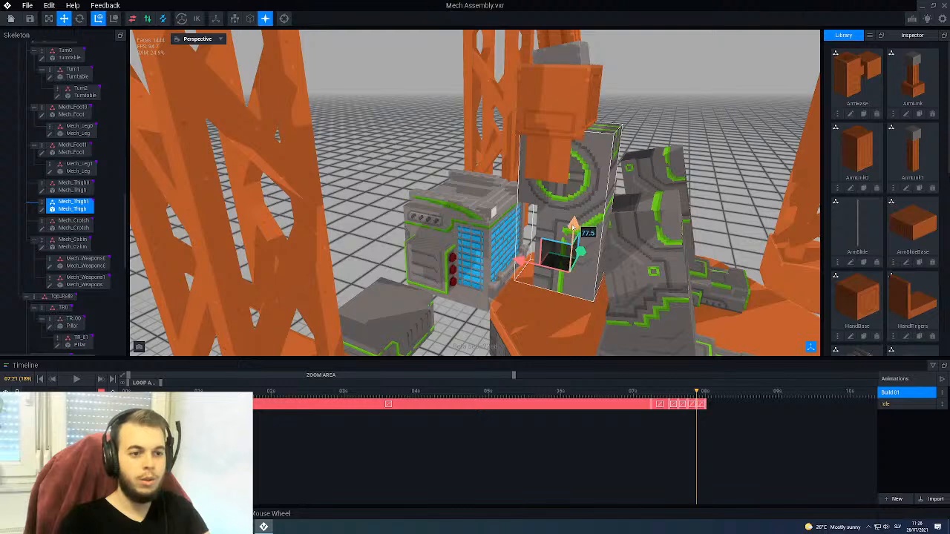
{"action": "right_click_drag", "start_coordinate": [569, 223], "coordinate": [567, 208]}
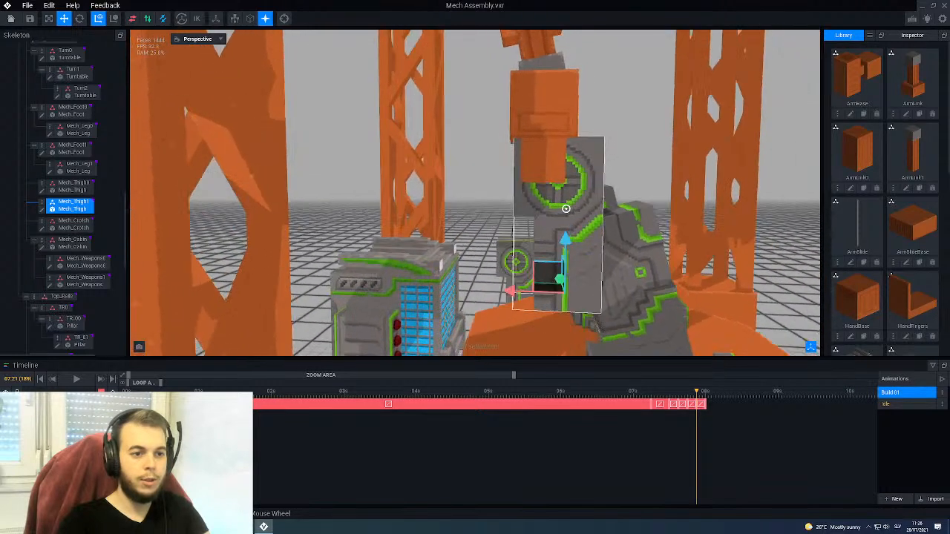
{"action": "left_click_drag", "start_coordinate": [511, 292], "coordinate": [499, 291]}
{"action": "scroll", "coordinate": [499, 291], "scroll_direction": "down", "scroll_amount": 5}
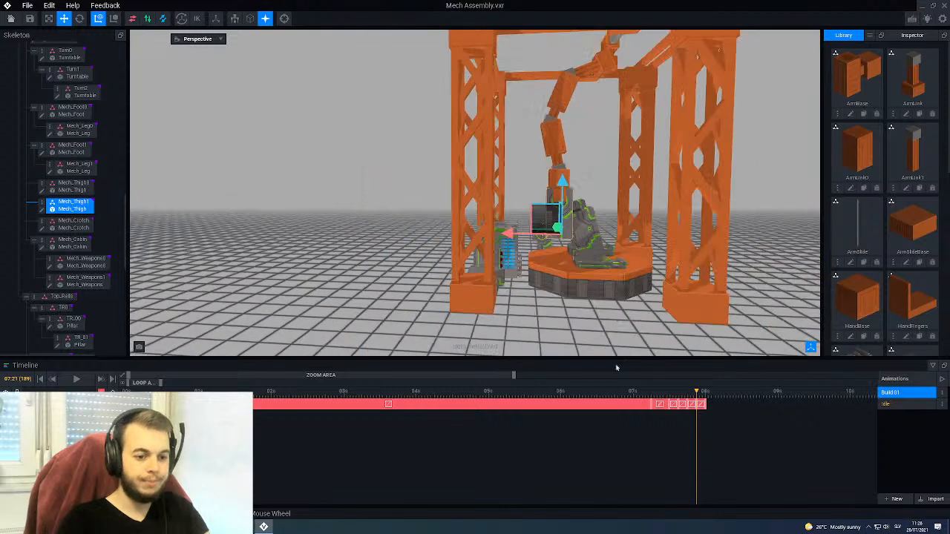
{"action": "right_click_drag", "start_coordinate": [626, 286], "coordinate": [613, 285]}
{"action": "scroll", "coordinate": [613, 284], "scroll_direction": "up", "scroll_amount": 2}
{"action": "scroll", "coordinate": [594, 312], "scroll_direction": "down", "scroll_amount": 1}
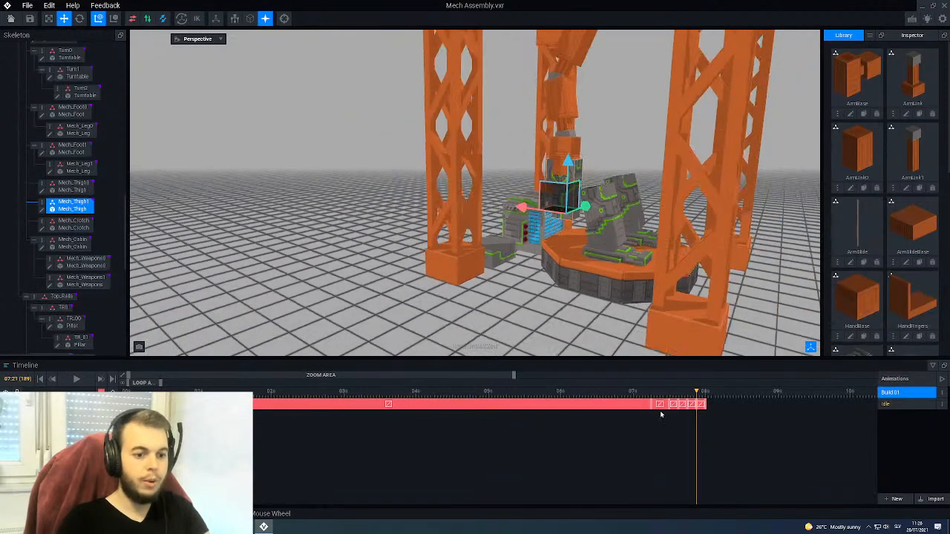
Step: Scrub to 08:00 to check Mech_Thigh1's placement on the leg, and set the current time to 08:06
{"action": "left_click_drag", "start_coordinate": [629, 397], "coordinate": [707, 399]}
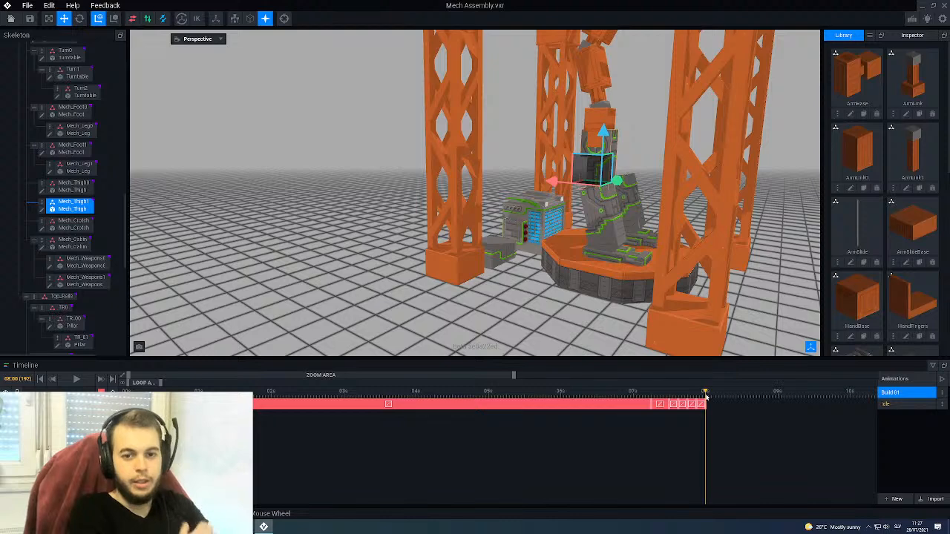
{"action": "scroll", "coordinate": [568, 260], "scroll_direction": "down", "scroll_amount": 2}
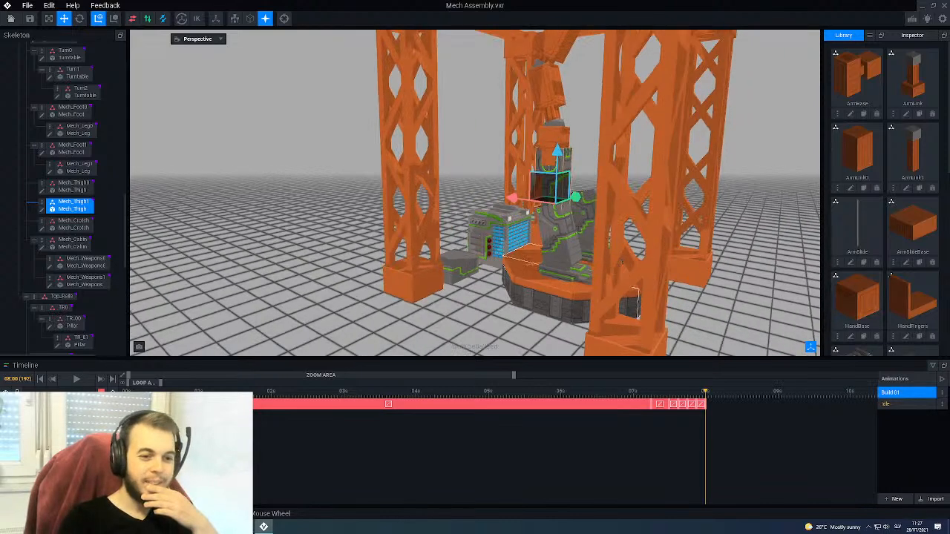
{"action": "middle_click_drag", "start_coordinate": [568, 260], "coordinate": [531, 302]}
{"action": "scroll", "coordinate": [525, 230], "scroll_direction": "up", "scroll_amount": 1}
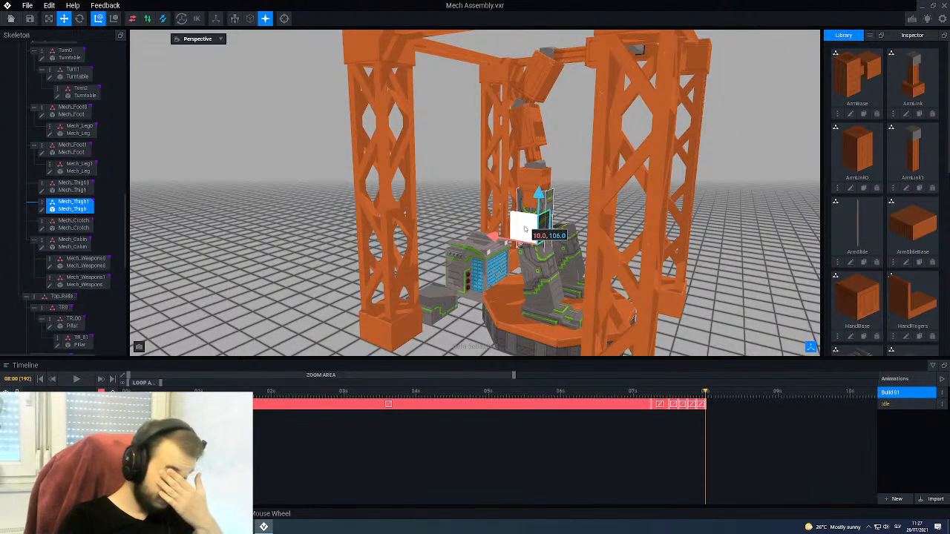
{"action": "left_click", "coordinate": [723, 396]}
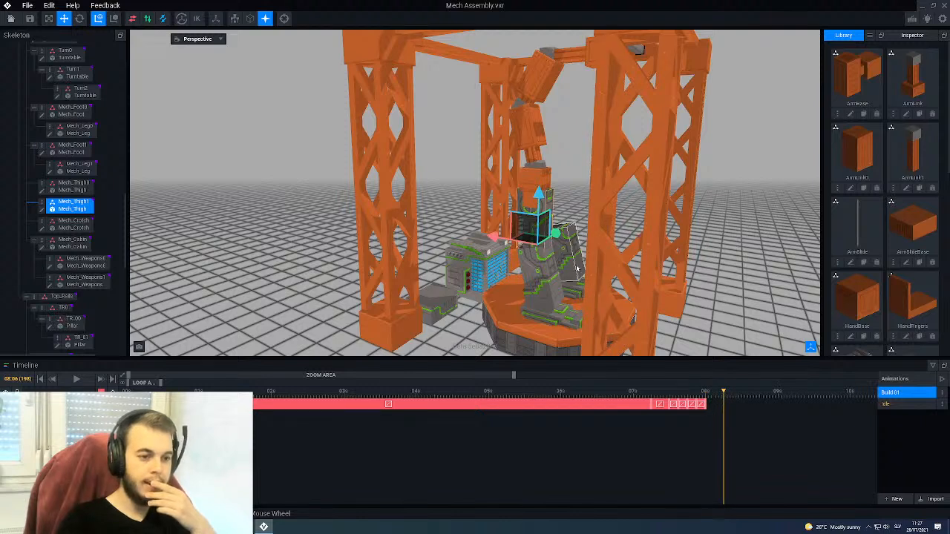
Step: Check Mech_Thigh1's assembled rotation in the Idle animation and undo the trial rotation made there
{"action": "left_click", "coordinate": [891, 404]}
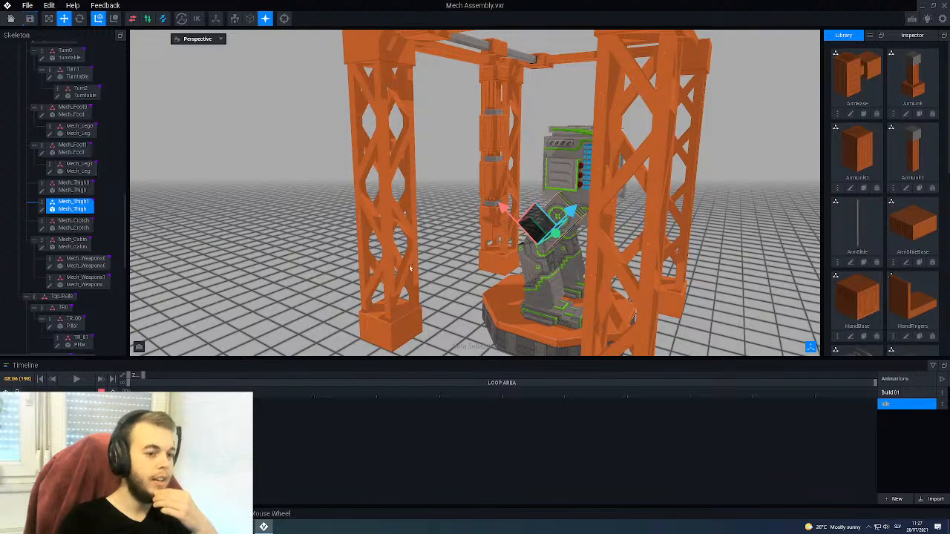
{"action": "scroll", "coordinate": [536, 223], "scroll_direction": "up", "scroll_amount": 5}
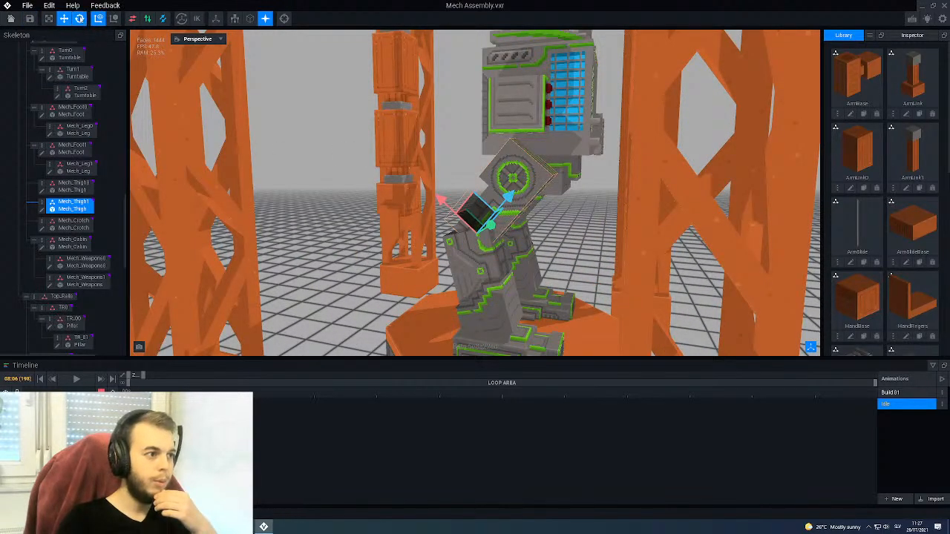
{"action": "left_click", "coordinate": [79, 18]}
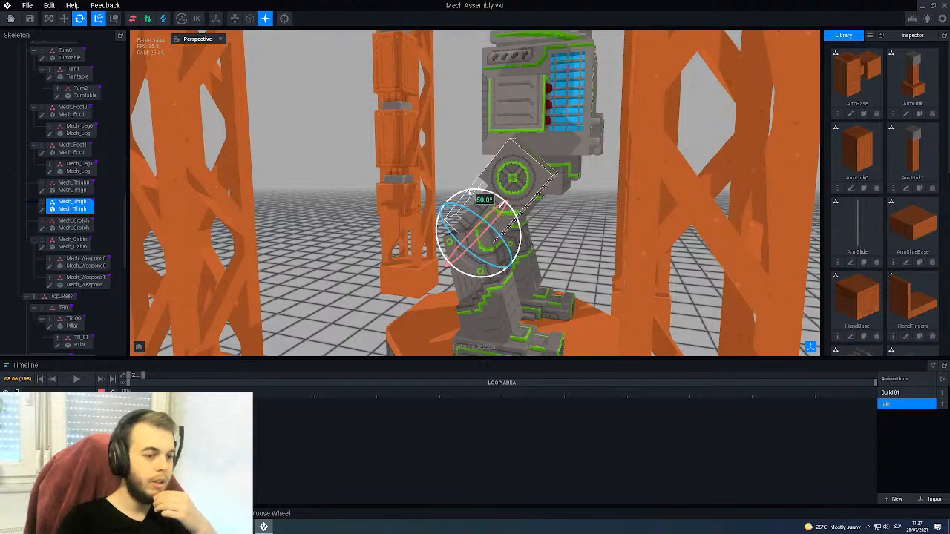
{"action": "mouse_move", "coordinate": [470, 191]}
{"action": "left_mouse_down"}
{"action": "mouse_move", "coordinate": [442, 192]}
{"action": "mouse_move", "coordinate": [457, 193]}
{"action": "left_mouse_up"}
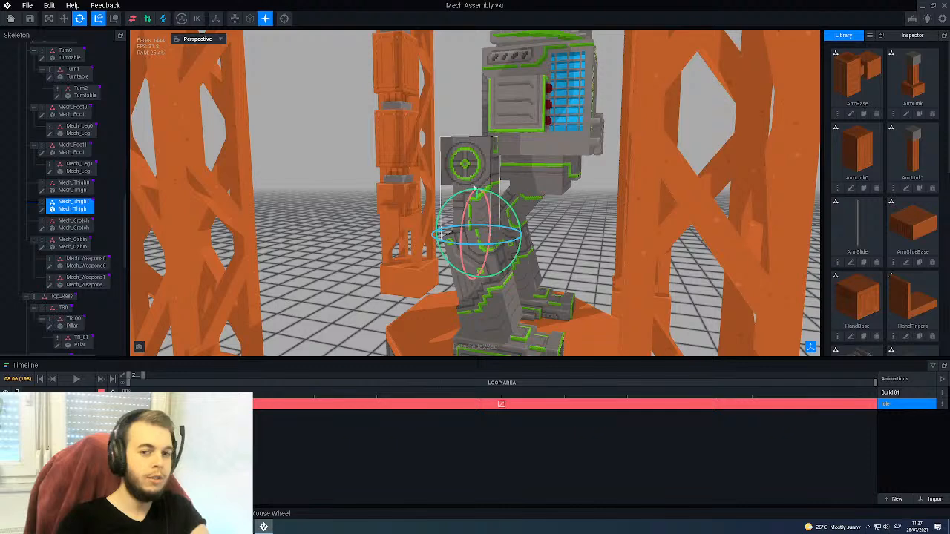
{"action": "key", "text": "ctrl+z"}
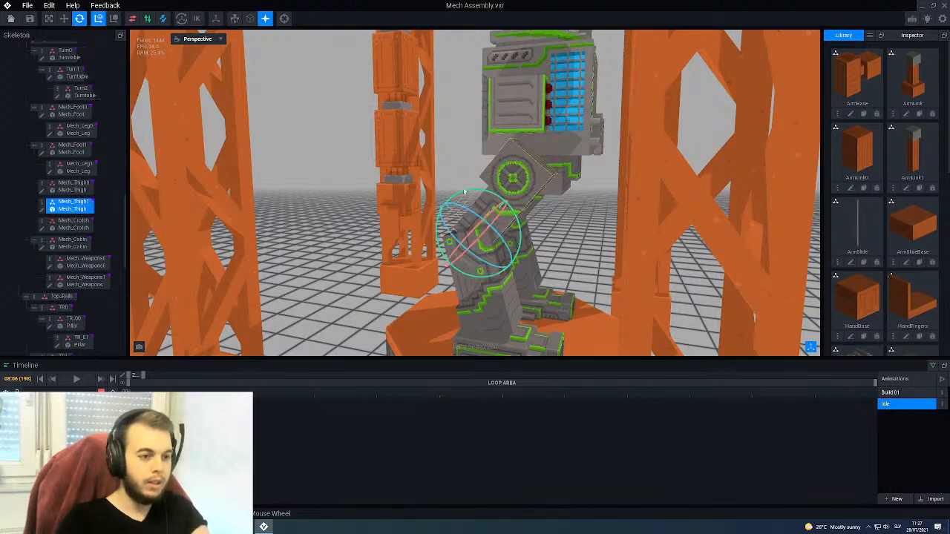
Step: Return to the Build 01 animation and key Mech_Thigh1 at 08:06, tilting it to the 50° lean it has in Idle
{"action": "left_click", "coordinate": [907, 392]}
{"action": "scroll", "coordinate": [469, 294], "scroll_direction": "up", "scroll_amount": 3}
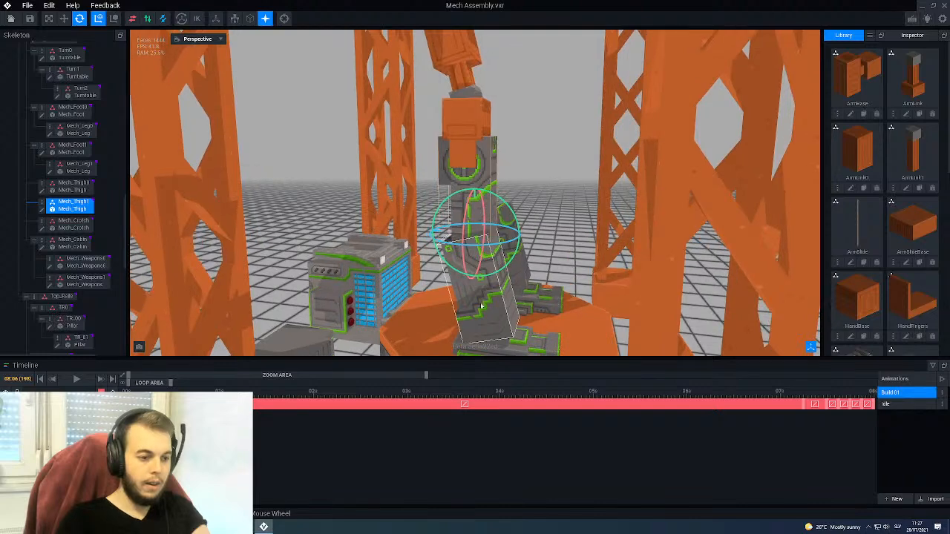
{"action": "left_click_drag", "start_coordinate": [430, 378], "coordinate": [453, 375]}
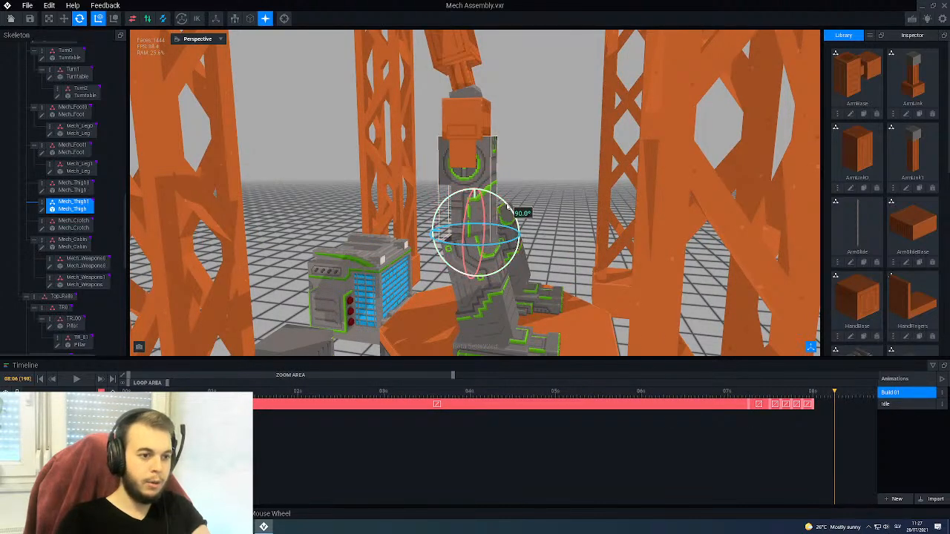
{"action": "left_click_drag", "start_coordinate": [507, 206], "coordinate": [537, 233]}
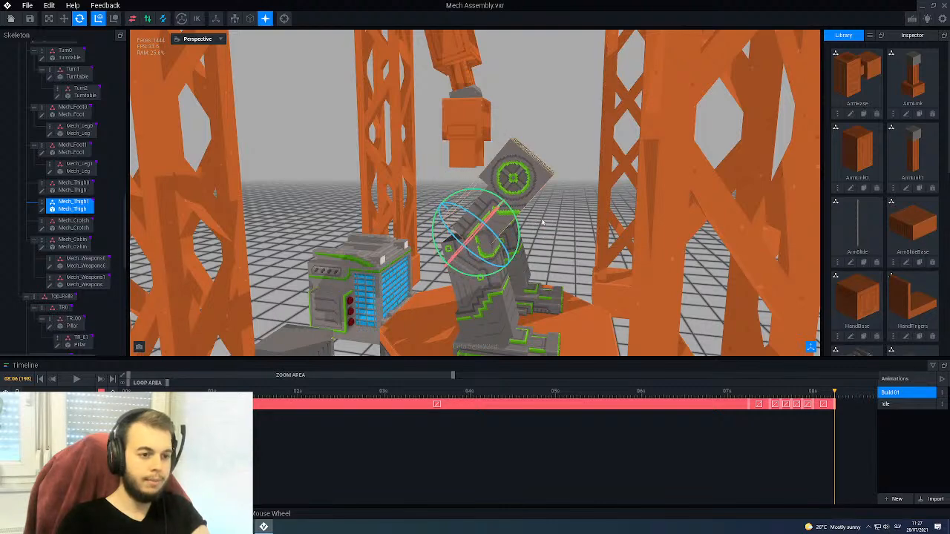
Step: Key ArmSlide0 at 08:06 by sliding it to about 80 on its blue axis along the top rails
{"action": "scroll", "coordinate": [543, 219], "scroll_direction": "down", "scroll_amount": 3}
{"action": "middle_click_drag", "start_coordinate": [522, 175], "coordinate": [486, 211]}
{"action": "middle_click_drag", "start_coordinate": [522, 167], "coordinate": [524, 157]}
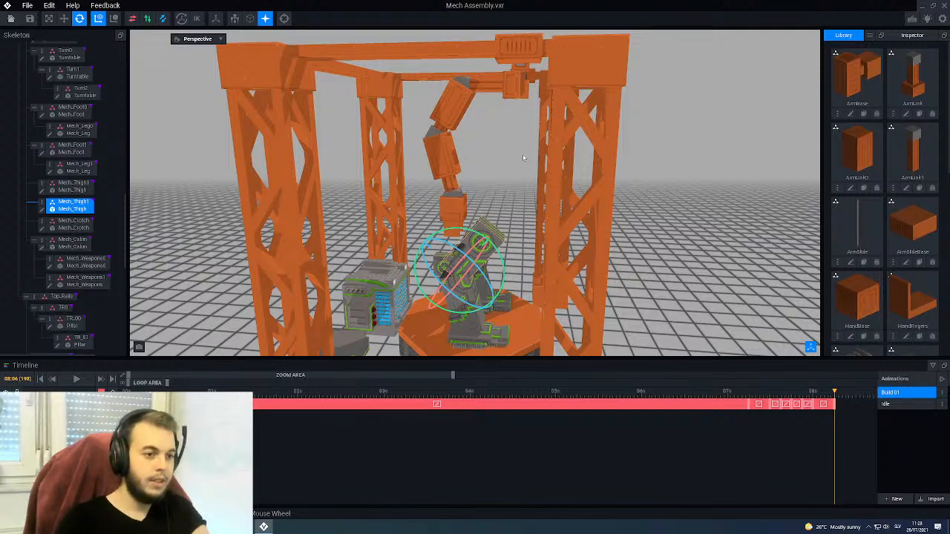
{"action": "middle_click_drag", "start_coordinate": [497, 104], "coordinate": [541, 115]}
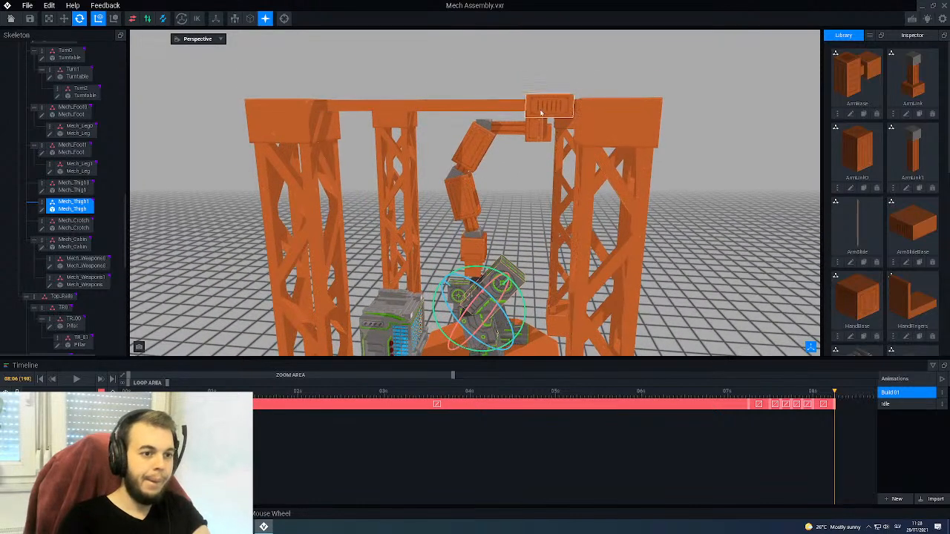
{"action": "left_click", "coordinate": [542, 106]}
{"action": "left_click", "coordinate": [64, 19]}
{"action": "middle_click_drag", "start_coordinate": [386, 126], "coordinate": [514, 179]}
{"action": "scroll", "coordinate": [477, 135], "scroll_direction": "up", "scroll_amount": 3}
{"action": "left_click_drag", "start_coordinate": [524, 173], "coordinate": [530, 172]}
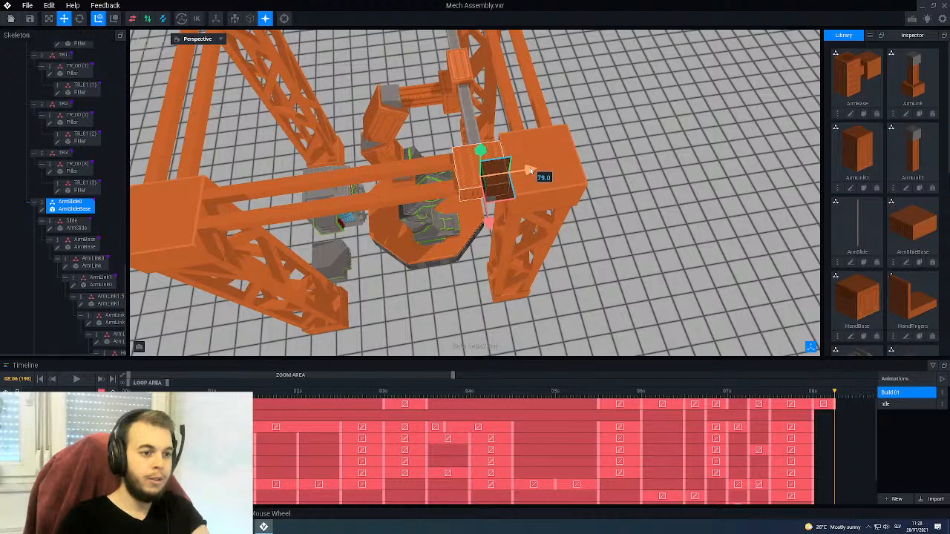
Step: Key ArmLink0 at 08:06 by rotating it to 80° around its red axis
{"action": "right_click_drag", "start_coordinate": [518, 138], "coordinate": [455, 125]}
{"action": "scroll", "coordinate": [512, 152], "scroll_direction": "up", "scroll_amount": 4}
{"action": "middle_click_drag", "start_coordinate": [446, 74], "coordinate": [446, 74]}
{"action": "scroll", "coordinate": [446, 73], "scroll_direction": "up", "scroll_amount": 4}
{"action": "right_click_drag", "start_coordinate": [446, 73], "coordinate": [460, 58]}
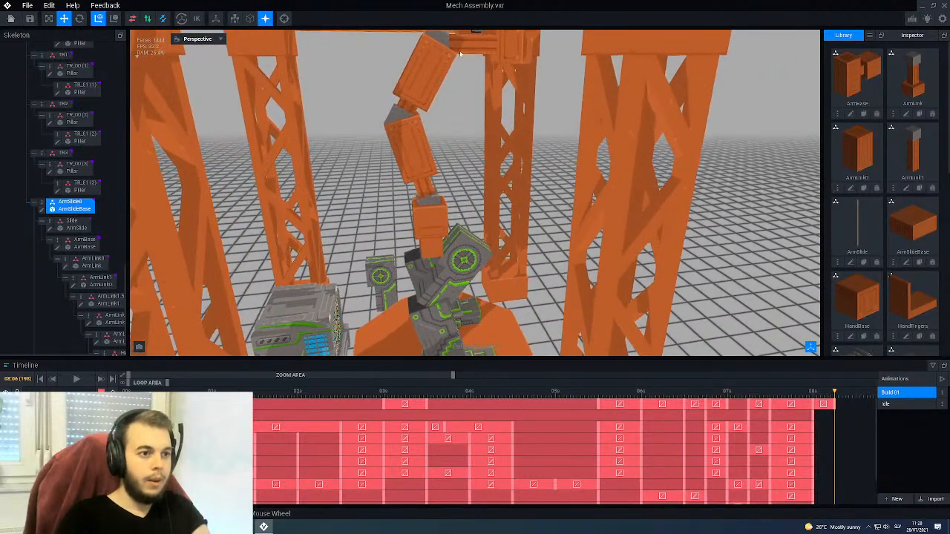
{"action": "left_click", "coordinate": [460, 55]}
{"action": "left_click", "coordinate": [80, 18]}
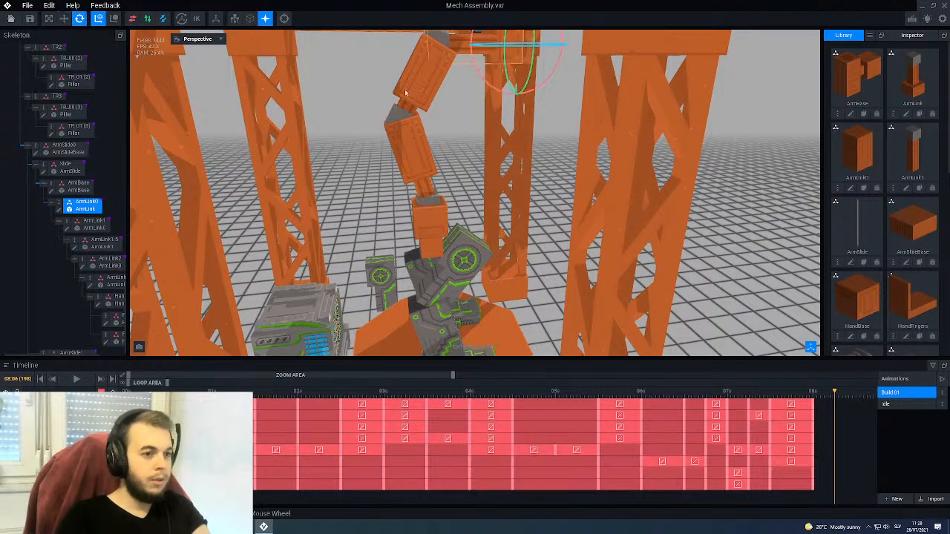
{"action": "left_click_drag", "start_coordinate": [495, 94], "coordinate": [503, 90]}
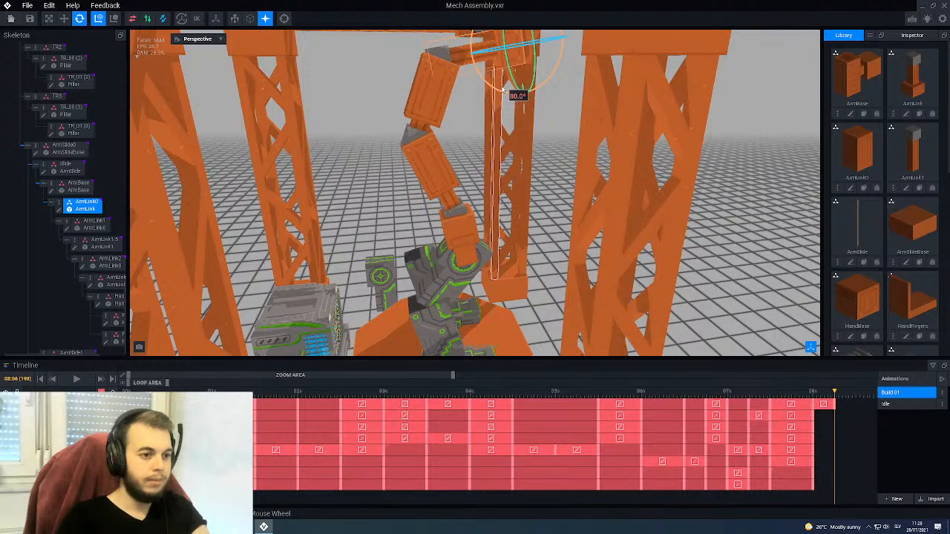
Step: Key the lower arm at 08:06 by rotating ArmLink2 to 300° around red and extending ArmLink3 to 24.0 on its green axis
{"action": "left_click", "coordinate": [431, 149]}
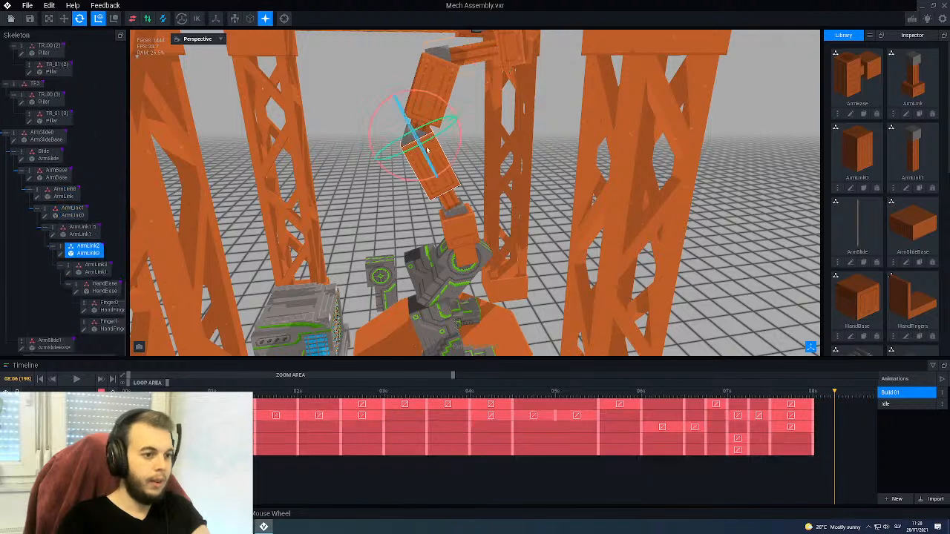
{"action": "left_click_drag", "start_coordinate": [406, 181], "coordinate": [417, 180]}
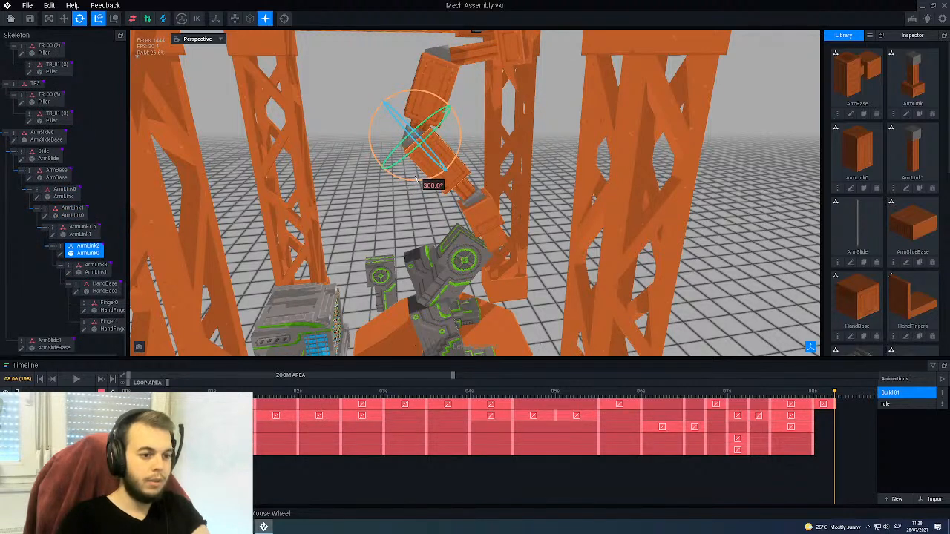
{"action": "left_click_drag", "start_coordinate": [417, 180], "coordinate": [417, 180]}
{"action": "scroll", "coordinate": [435, 137], "scroll_direction": "down", "scroll_amount": 5}
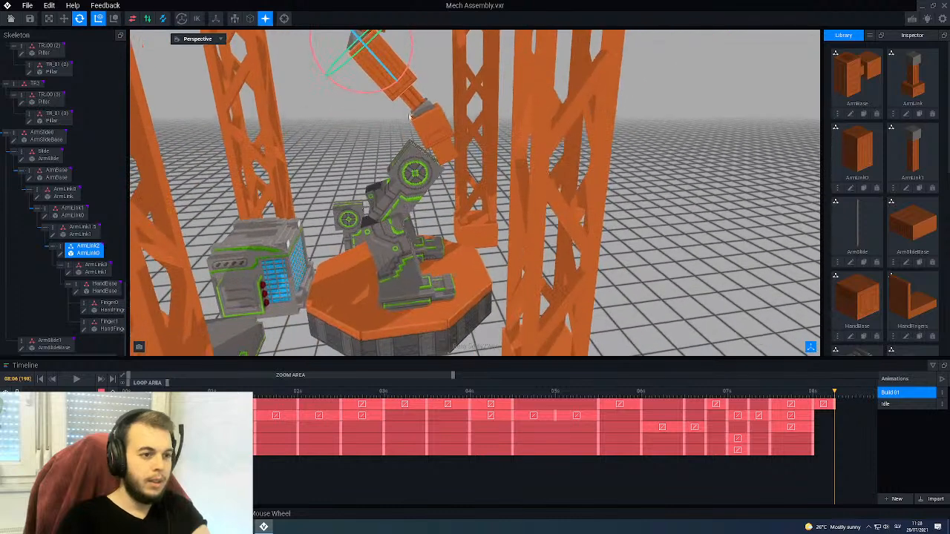
{"action": "left_click", "coordinate": [432, 137]}
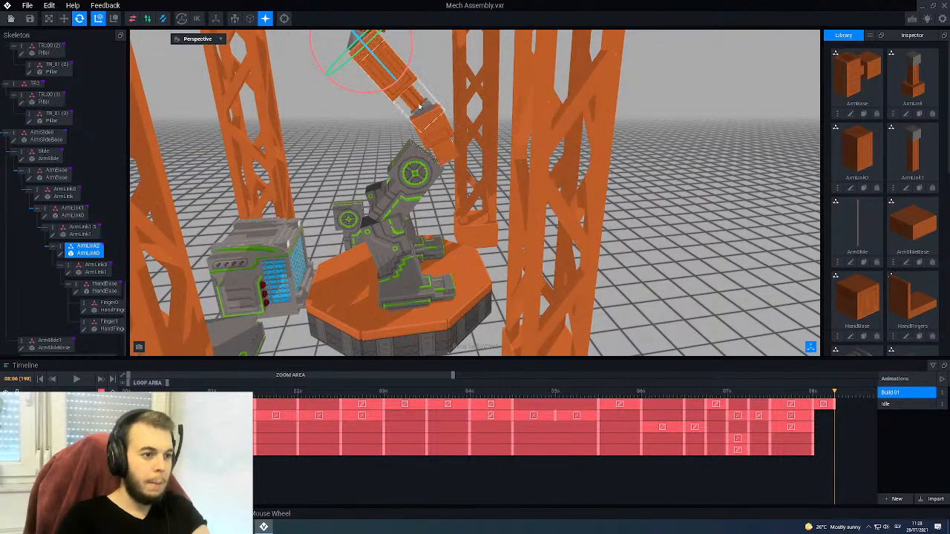
{"action": "key", "text": "w"}
{"action": "left_click_drag", "start_coordinate": [406, 102], "coordinate": [436, 120]}
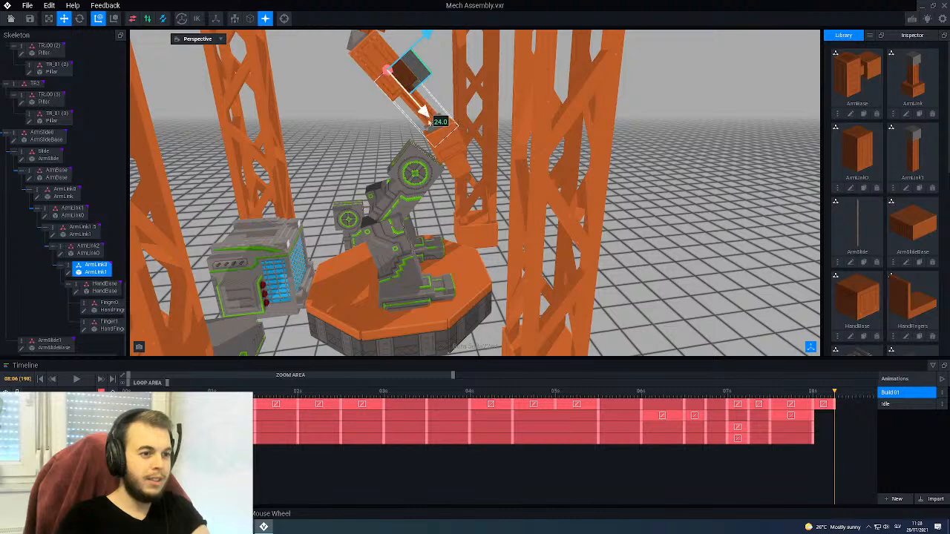
Step: Key HandBase at 08:06 by rotating it around its red axis so the fingers line up with the tilted thigh's joint
{"action": "left_click", "coordinate": [445, 138]}
{"action": "right_click_drag", "start_coordinate": [422, 148], "coordinate": [444, 74]}
{"action": "middle_click_drag", "start_coordinate": [444, 74], "coordinate": [458, 151]}
{"action": "scroll", "coordinate": [458, 151], "scroll_direction": "up", "scroll_amount": 2}
{"action": "left_click", "coordinate": [79, 18]}
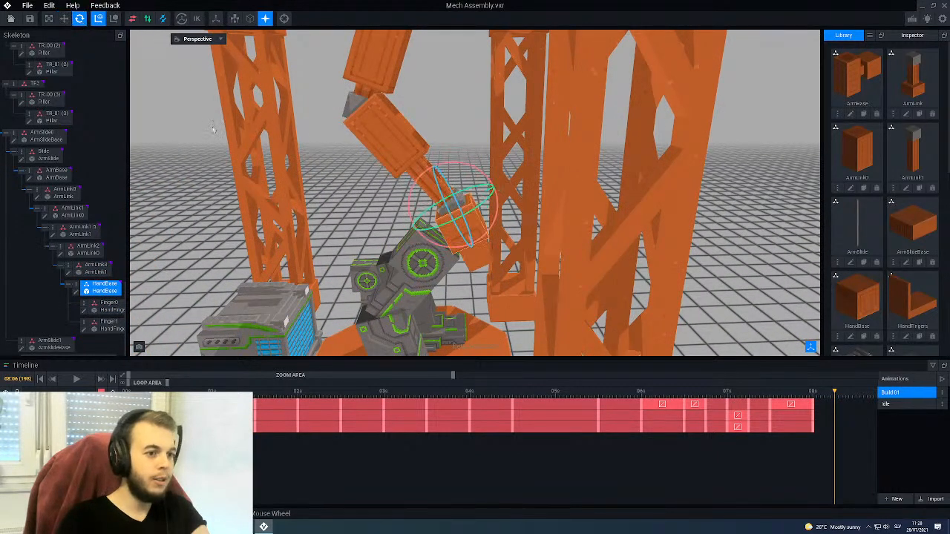
{"action": "middle_click_drag", "start_coordinate": [454, 301], "coordinate": [439, 215]}
{"action": "mouse_move", "coordinate": [431, 164]}
{"action": "left_mouse_down"}
{"action": "mouse_move", "coordinate": [385, 142]}
{"action": "mouse_move", "coordinate": [387, 122]}
{"action": "left_mouse_up"}
{"action": "right_click_drag", "start_coordinate": [390, 126], "coordinate": [403, 171]}
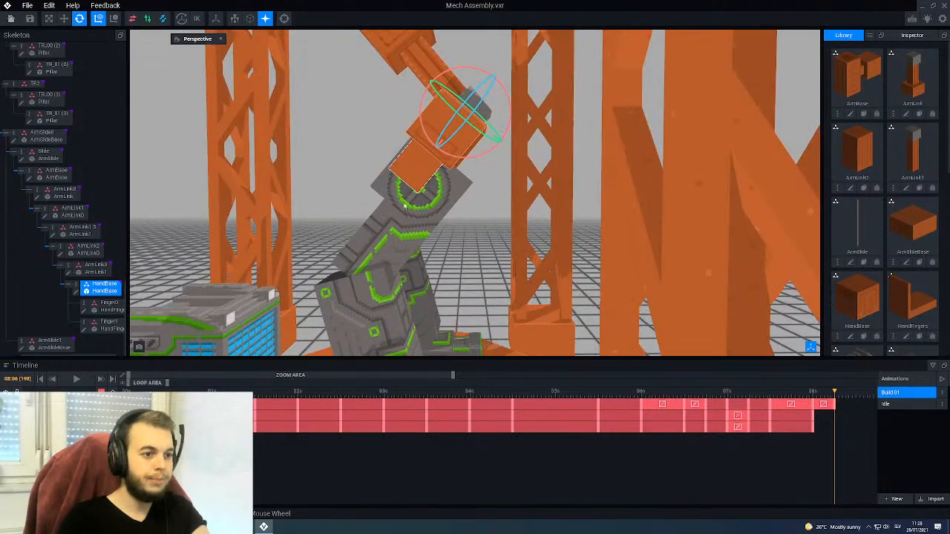
Step: Extend ArmLink3 to 30.0 on its green axis at 08:06 so the hand reaches the thigh
{"action": "scroll", "coordinate": [400, 160], "scroll_direction": "up", "scroll_amount": 3}
{"action": "scroll", "coordinate": [381, 121], "scroll_direction": "down", "scroll_amount": 3}
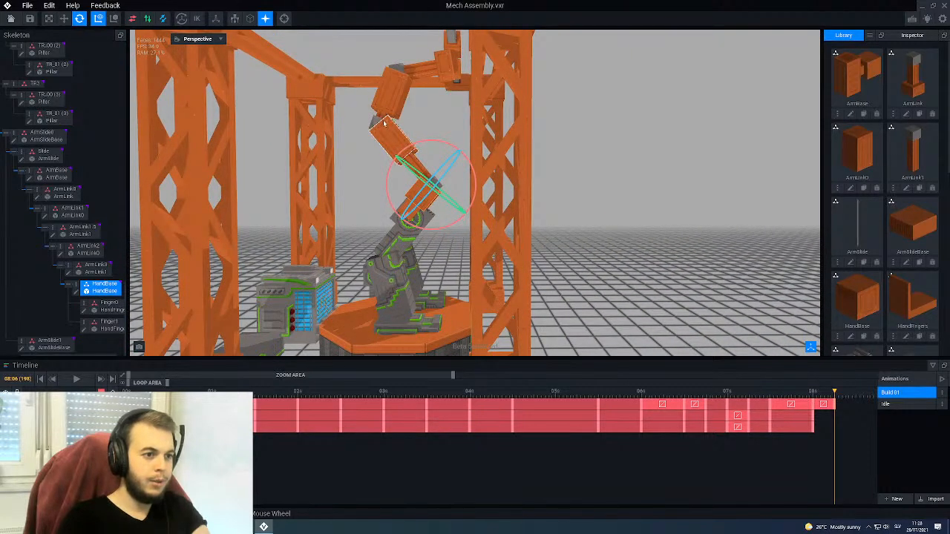
{"action": "left_click", "coordinate": [419, 167]}
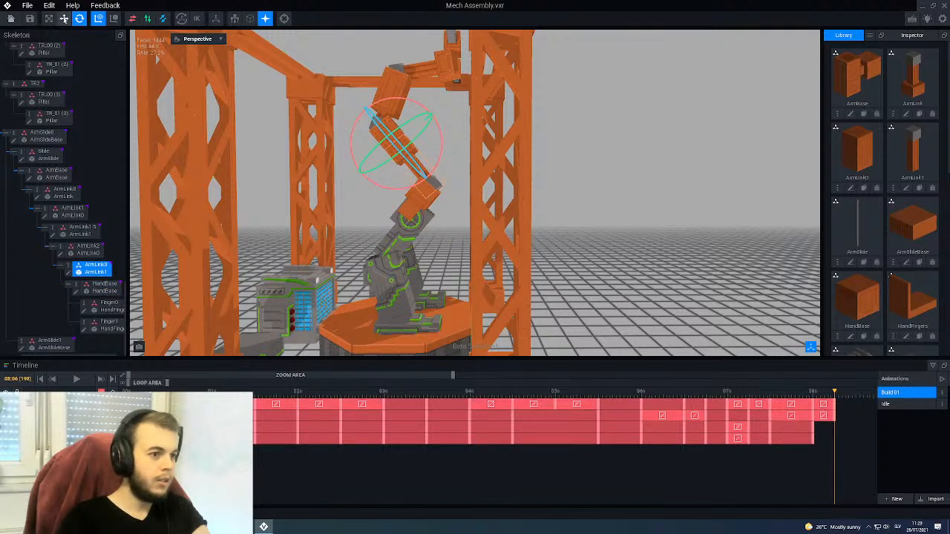
{"action": "left_click", "coordinate": [63, 19]}
{"action": "scroll", "coordinate": [433, 187], "scroll_direction": "down", "scroll_amount": 1}
{"action": "left_click_drag", "start_coordinate": [433, 186], "coordinate": [441, 187]}
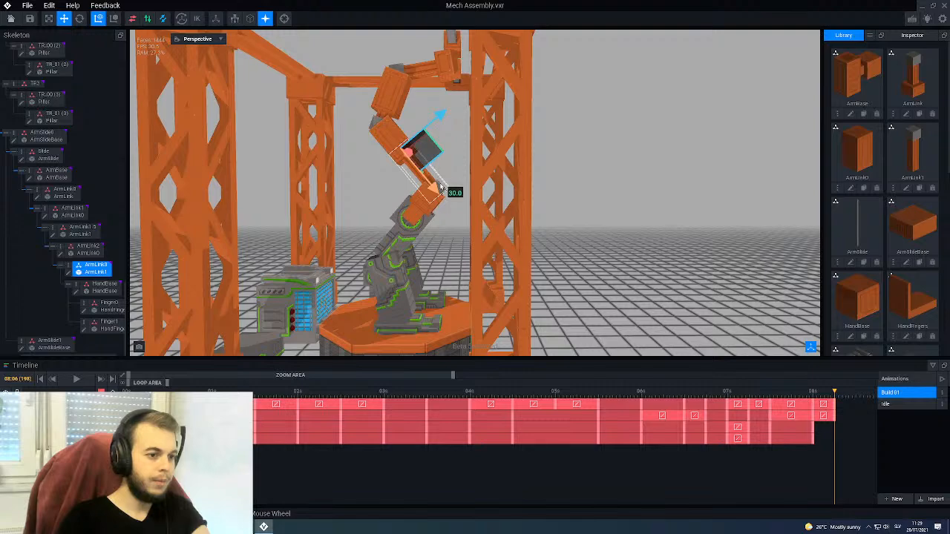
Step: Scrub between 08:00 and 08:06 to check how the arm and hand follow the thigh's tilt
{"action": "right_click_drag", "start_coordinate": [434, 181], "coordinate": [434, 207]}
{"action": "scroll", "coordinate": [432, 206], "scroll_direction": "down", "scroll_amount": 5}
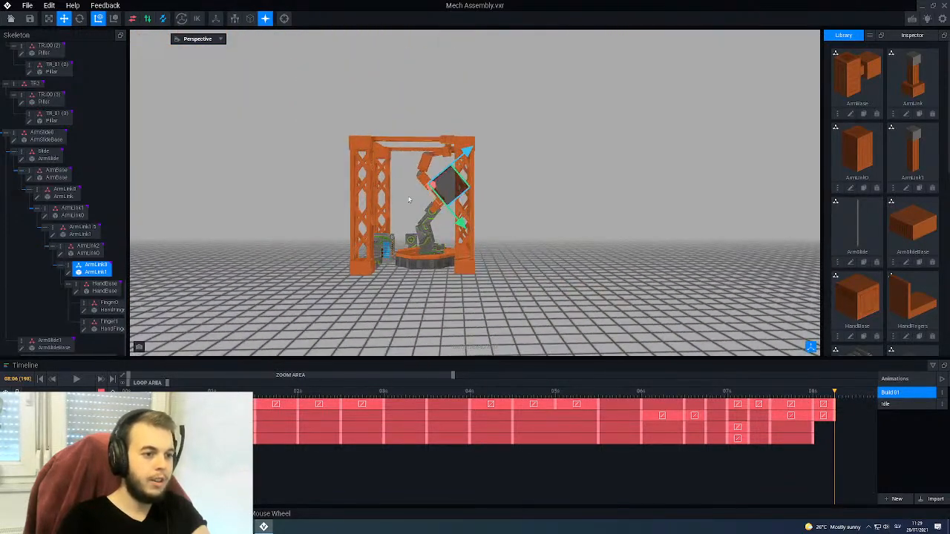
{"action": "scroll", "coordinate": [429, 213], "scroll_direction": "up", "scroll_amount": 3}
{"action": "left_click_drag", "start_coordinate": [817, 400], "coordinate": [836, 403]}
{"action": "scroll", "coordinate": [549, 248], "scroll_direction": "down", "scroll_amount": 1}
{"action": "right_click_drag", "start_coordinate": [470, 130], "coordinate": [493, 172]}
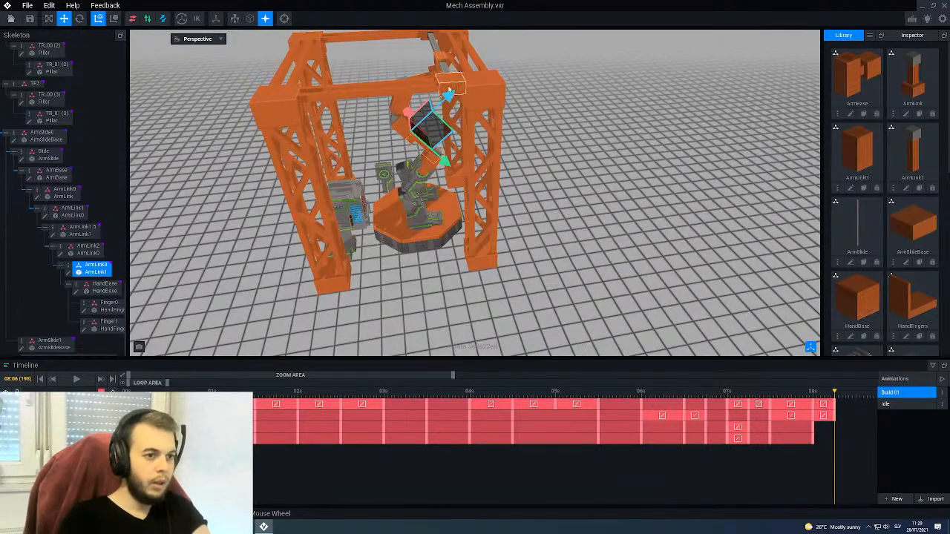
Step: Select ArmSlide0, widen the visible timeline range and set the current time to 08:18
{"action": "left_click", "coordinate": [450, 88]}
{"action": "right_click_drag", "start_coordinate": [474, 203], "coordinate": [408, 159]}
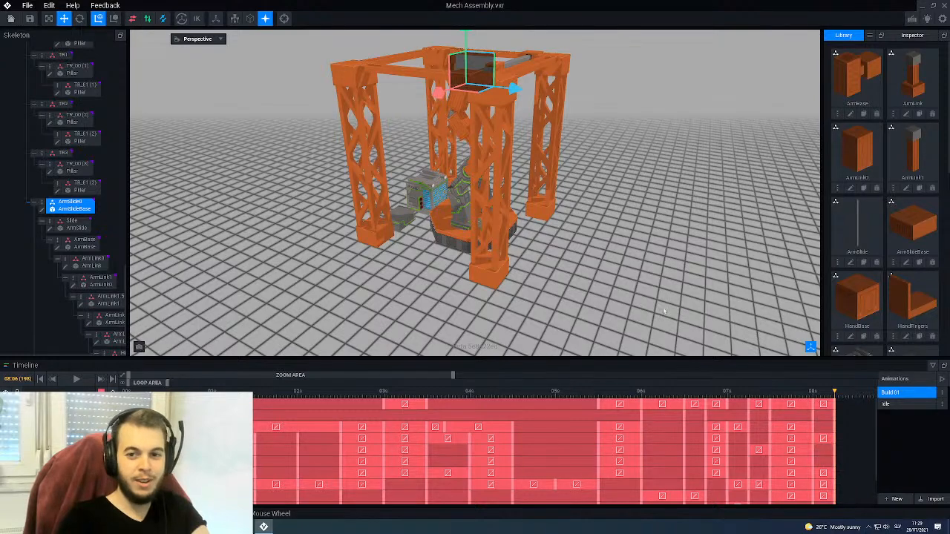
{"action": "right_click_drag", "start_coordinate": [476, 171], "coordinate": [499, 197]}
{"action": "scroll", "coordinate": [497, 202], "scroll_direction": "up", "scroll_amount": 2}
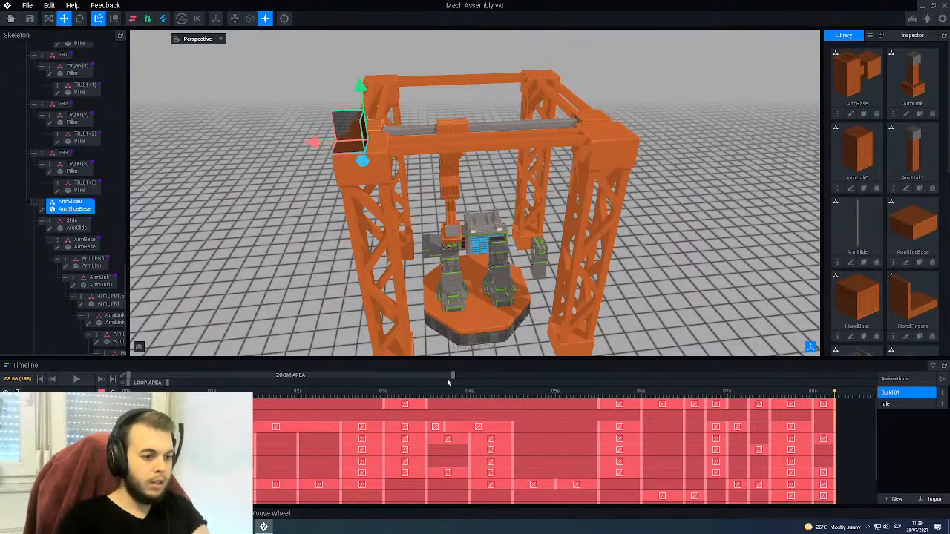
{"action": "left_click_drag", "start_coordinate": [453, 376], "coordinate": [522, 384]}
{"action": "left_click", "coordinate": [743, 396]}
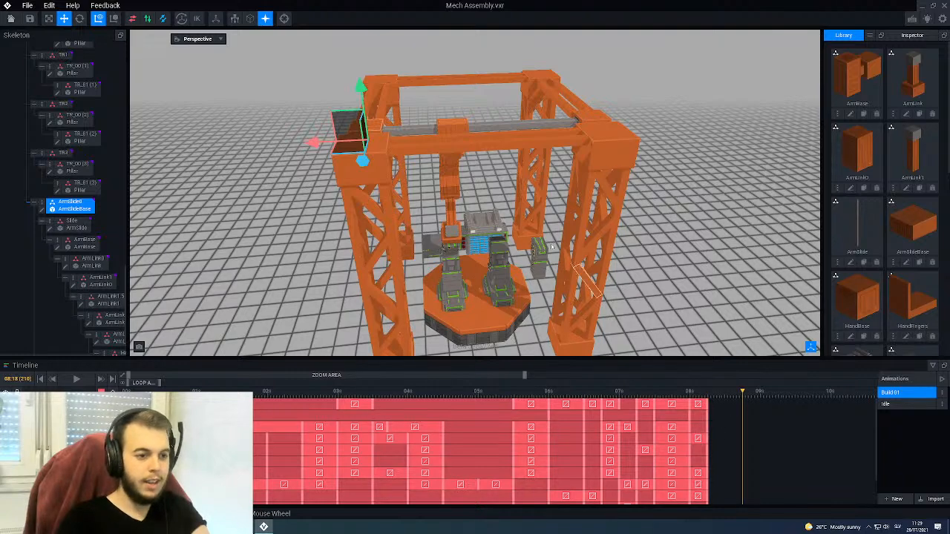
Step: Examine the gantry, ArmSlide0 and the remaining mech parts from several sides to plan the arm's next move
{"action": "mouse_move", "coordinate": [709, 293]}
{"action": "right_mouse_down"}
{"action": "mouse_move", "coordinate": [645, 256]}
{"action": "mouse_move", "coordinate": [558, 236]}
{"action": "mouse_move", "coordinate": [512, 245]}
{"action": "mouse_move", "coordinate": [454, 227]}
{"action": "mouse_move", "coordinate": [462, 147]}
{"action": "right_mouse_up"}
{"action": "right_click_drag", "start_coordinate": [476, 111], "coordinate": [545, 247]}
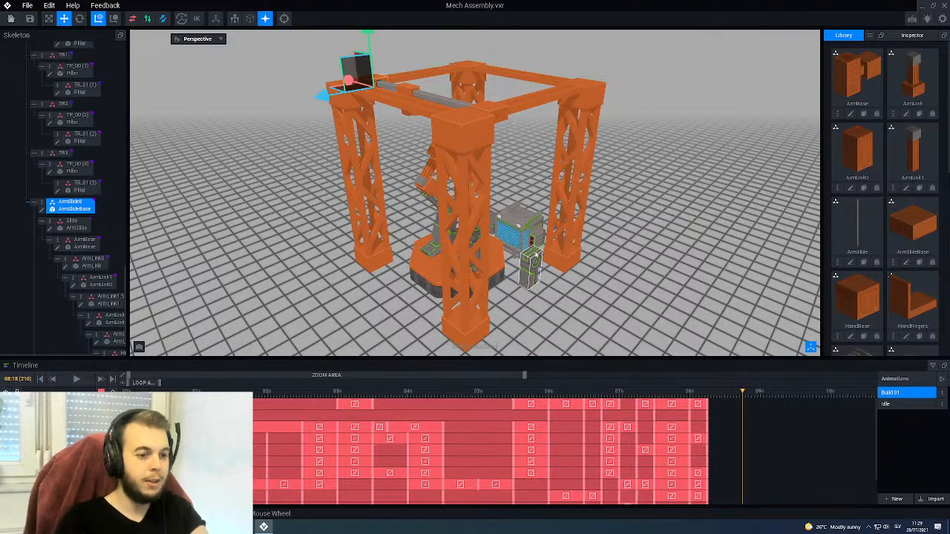
{"action": "right_click_drag", "start_coordinate": [523, 263], "coordinate": [542, 258]}
{"action": "scroll", "coordinate": [525, 260], "scroll_direction": "up", "scroll_amount": 3}
{"action": "scroll", "coordinate": [525, 260], "scroll_direction": "down", "scroll_amount": 3}
{"action": "right_click_drag", "start_coordinate": [609, 160], "coordinate": [613, 182]}
{"action": "middle_click_drag", "start_coordinate": [613, 174], "coordinate": [592, 188]}
{"action": "scroll", "coordinate": [592, 188], "scroll_direction": "up", "scroll_amount": 2}
{"action": "right_click_drag", "start_coordinate": [592, 188], "coordinate": [584, 197]}
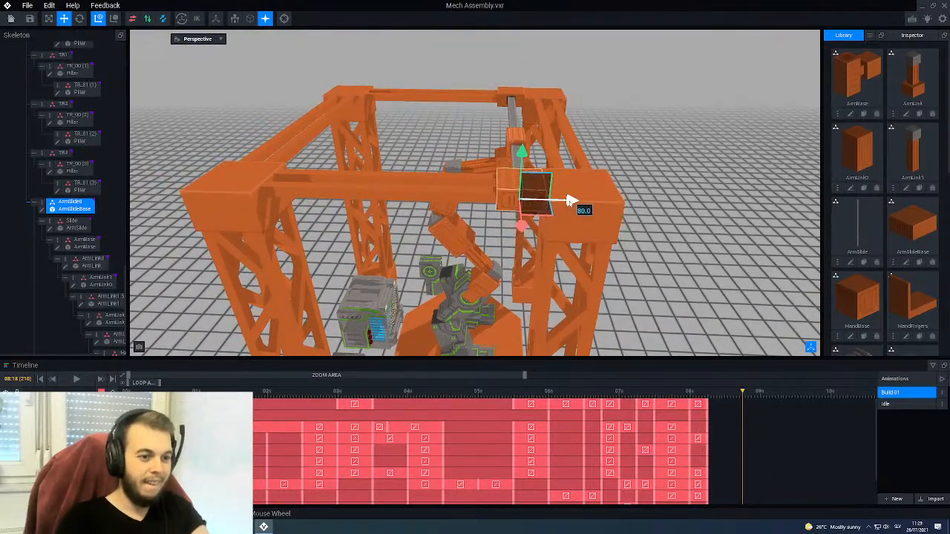
Step: Retract ArmLink3 to 0.0 on its green axis to lift the hand off the thigh and place that key at 08:12
{"action": "right_click_drag", "start_coordinate": [512, 275], "coordinate": [481, 211]}
{"action": "scroll", "coordinate": [481, 210], "scroll_direction": "up", "scroll_amount": 3}
{"action": "left_click_drag", "start_coordinate": [476, 179], "coordinate": [480, 171]}
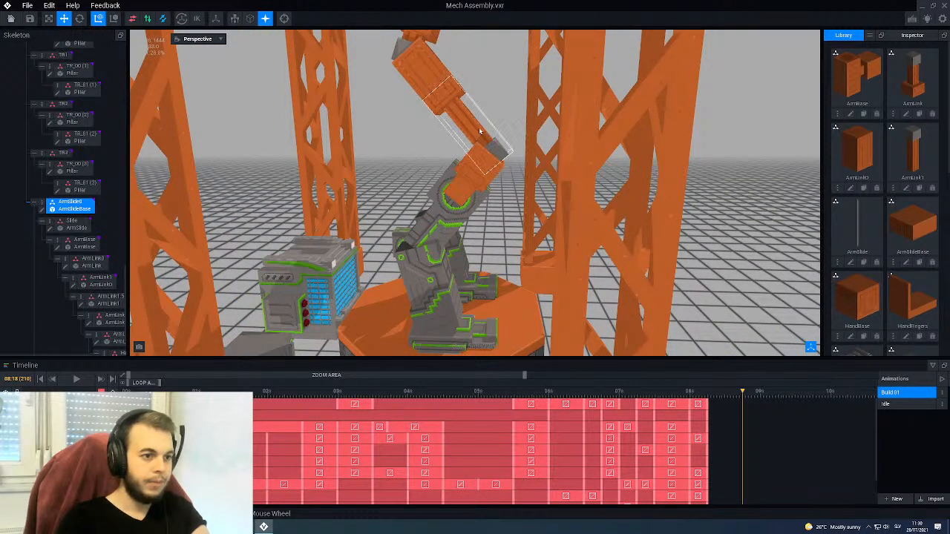
{"action": "left_click", "coordinate": [481, 131]}
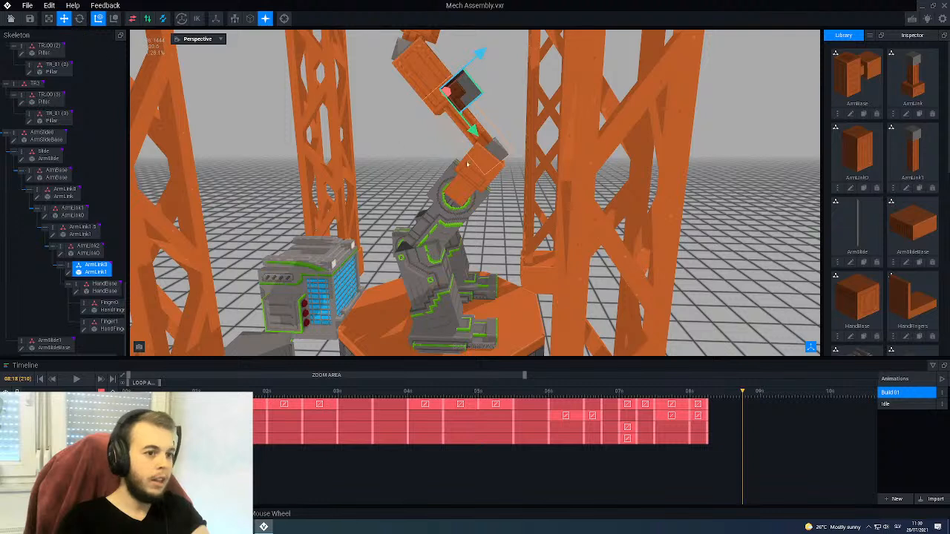
{"action": "left_click_drag", "start_coordinate": [478, 146], "coordinate": [432, 108]}
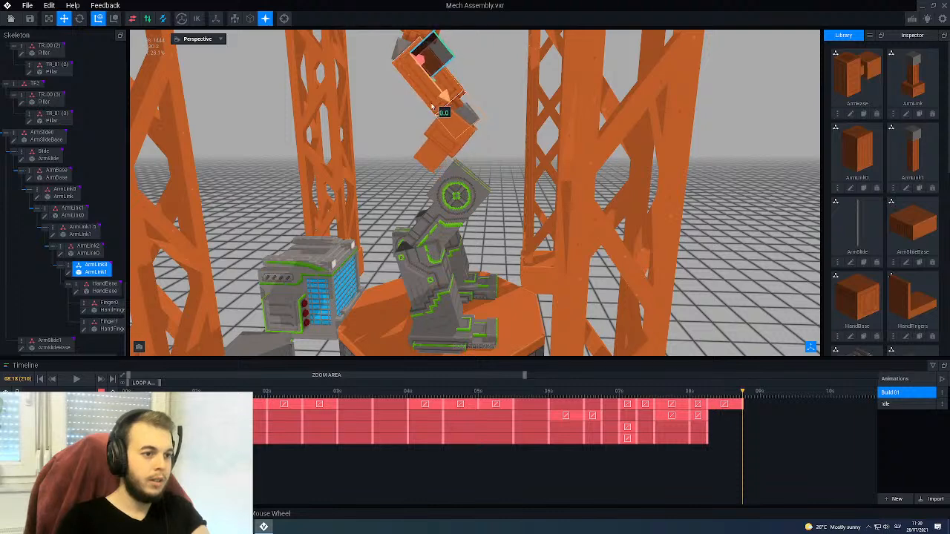
{"action": "scroll", "coordinate": [423, 106], "scroll_direction": "down", "scroll_amount": 4}
{"action": "middle_click_drag", "start_coordinate": [402, 110], "coordinate": [411, 140]}
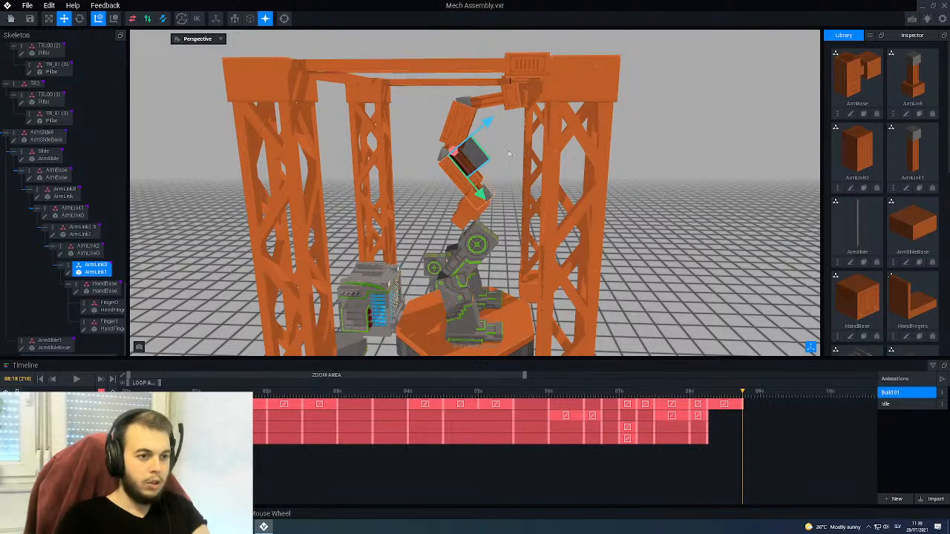
{"action": "left_click_drag", "start_coordinate": [743, 407], "coordinate": [727, 405]}
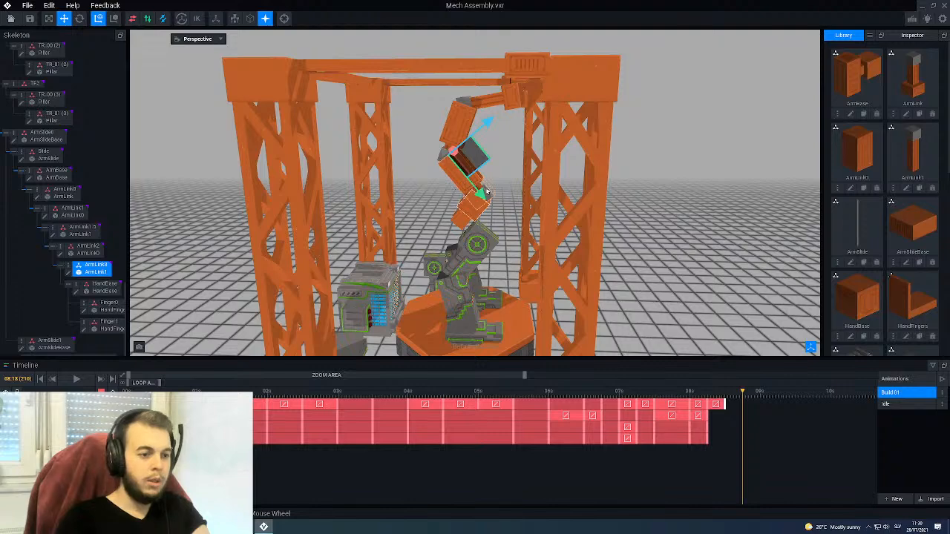
Step: Slide ArmBase to 168.0 on its green axis along the gantry's crossbar at 08:18
{"action": "right_click_drag", "start_coordinate": [478, 154], "coordinate": [486, 247]}
{"action": "middle_click_drag", "start_coordinate": [342, 143], "coordinate": [367, 186]}
{"action": "right_click_drag", "start_coordinate": [487, 246], "coordinate": [484, 315]}
{"action": "left_click", "coordinate": [326, 212]}
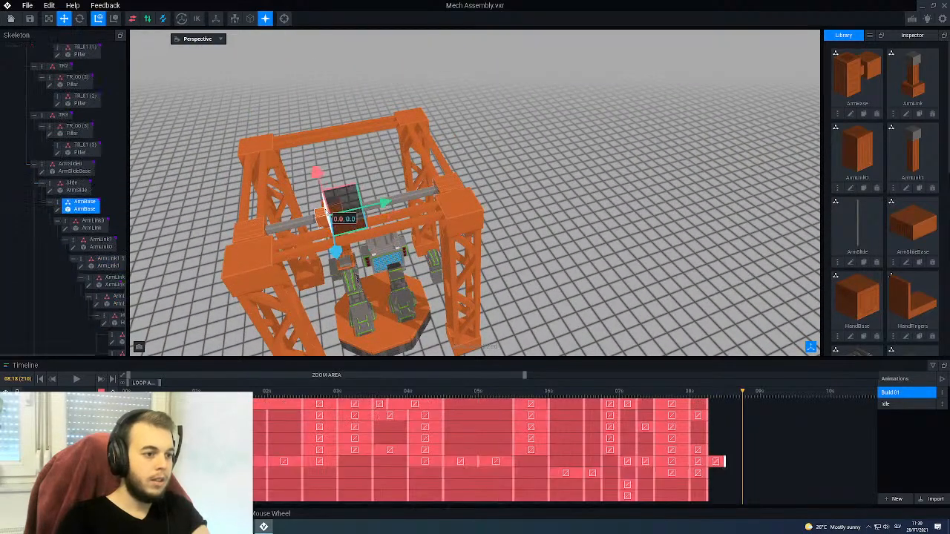
{"action": "scroll", "coordinate": [326, 213], "scroll_direction": "up", "scroll_amount": 5}
{"action": "middle_click_drag", "start_coordinate": [312, 187], "coordinate": [438, 222]}
{"action": "left_click_drag", "start_coordinate": [421, 215], "coordinate": [550, 191]}
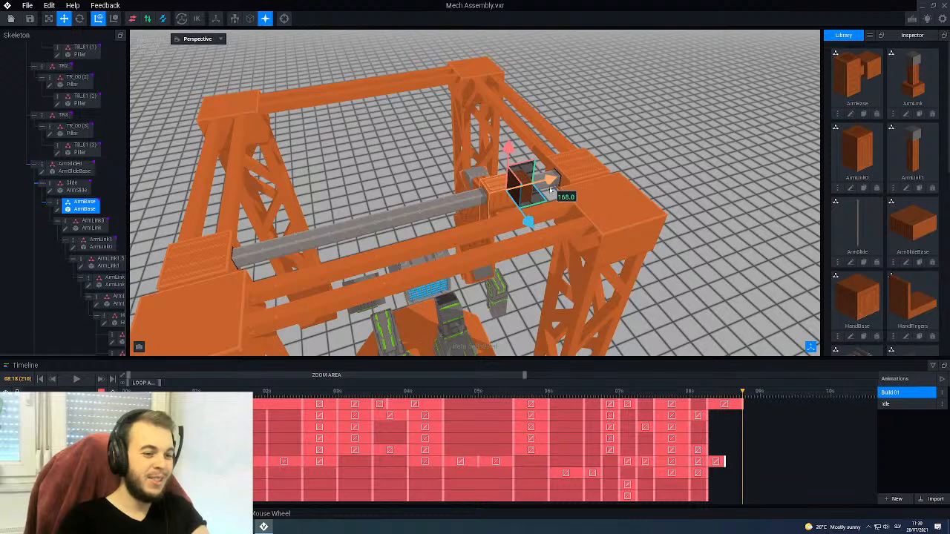
Step: Slide ArmSlide0 inward along its blue axis and align the keys of ArmSlide0 and all its arm parts at 08:12
{"action": "middle_click_drag", "start_coordinate": [551, 190], "coordinate": [607, 152]}
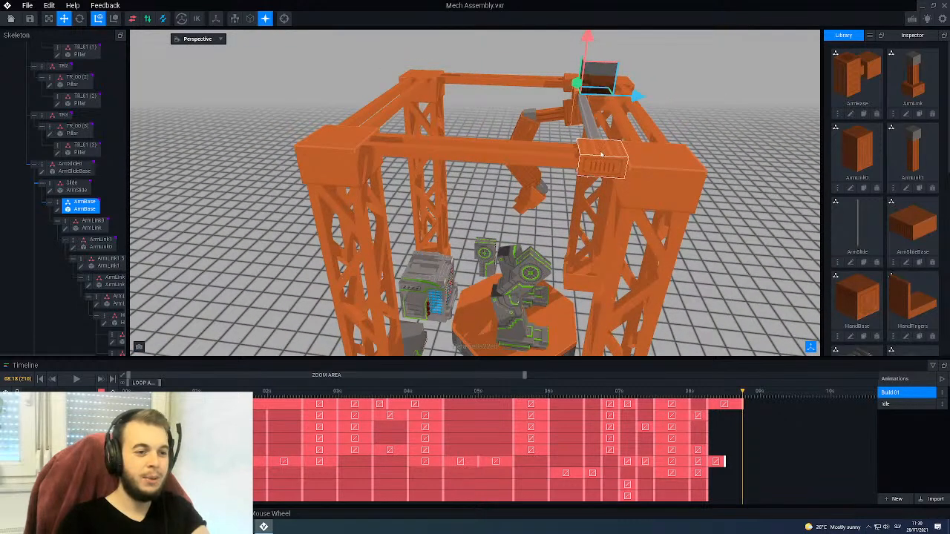
{"action": "left_click", "coordinate": [601, 153]}
{"action": "left_click_drag", "start_coordinate": [640, 168], "coordinate": [567, 169]}
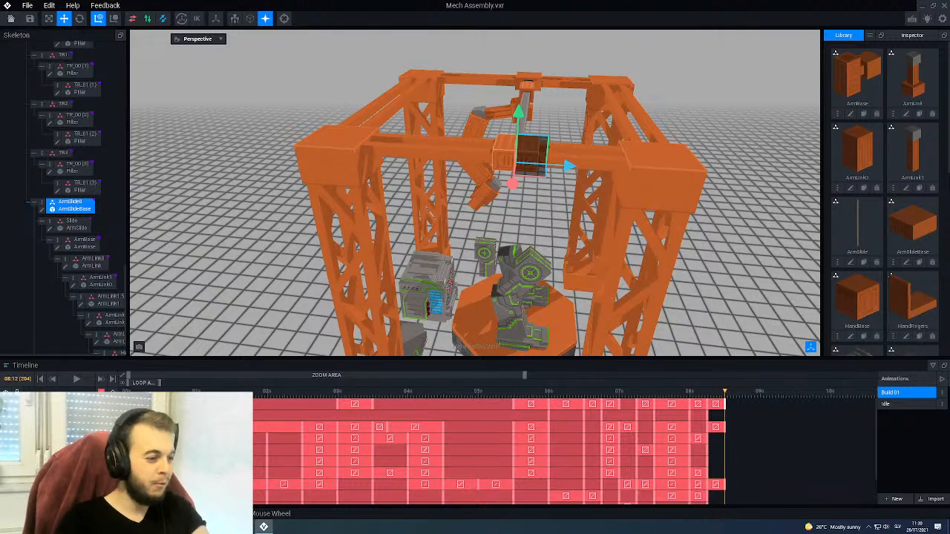
{"action": "left_click", "coordinate": [102, 392]}
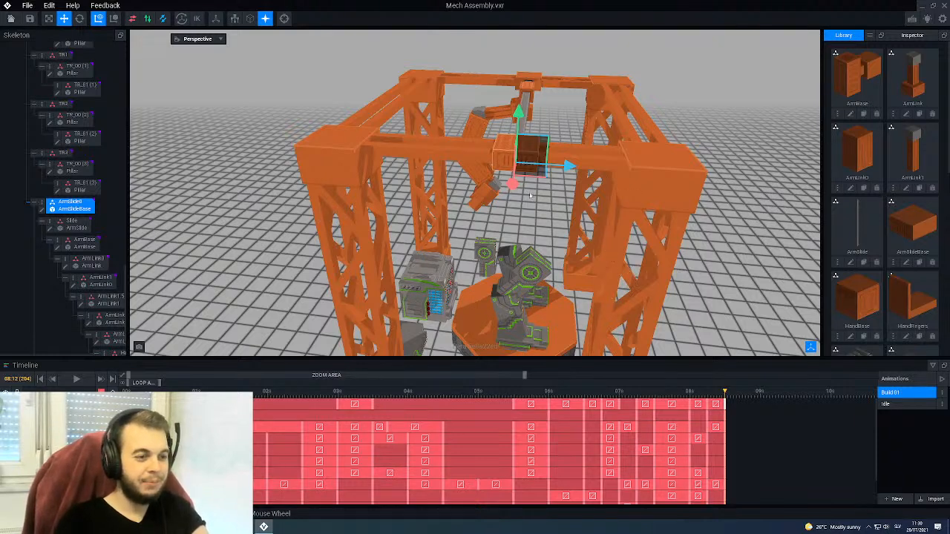
Step: Rotate ArmLink0 to 0.0° on its red axis at 08:18 so it hangs straight down
{"action": "left_click_drag", "start_coordinate": [687, 422], "coordinate": [742, 400]}
{"action": "right_click_drag", "start_coordinate": [543, 226], "coordinate": [450, 134]}
{"action": "scroll", "coordinate": [543, 226], "scroll_direction": "down", "scroll_amount": 2}
{"action": "scroll", "coordinate": [514, 226], "scroll_direction": "up", "scroll_amount": 4}
{"action": "scroll", "coordinate": [450, 133], "scroll_direction": "up", "scroll_amount": 4}
{"action": "middle_click_drag", "start_coordinate": [466, 65], "coordinate": [491, 119]}
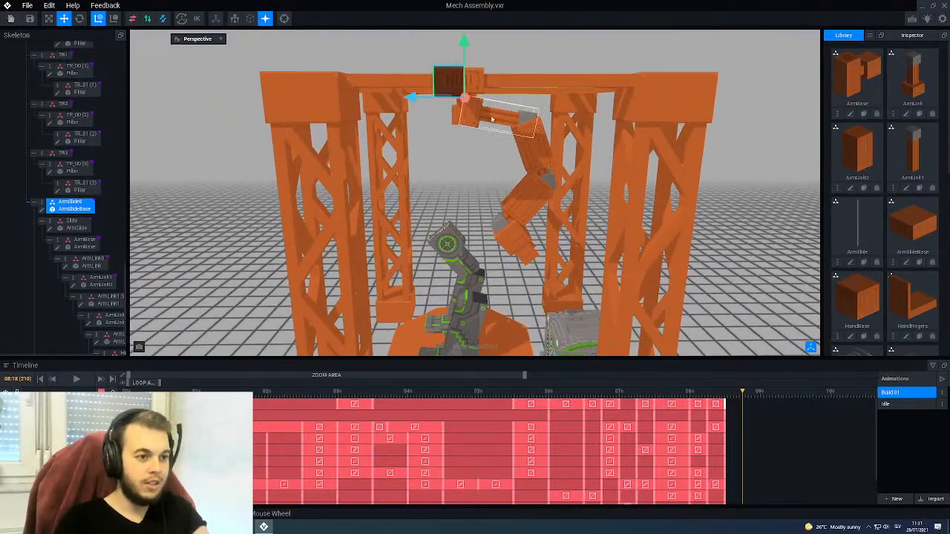
{"action": "left_click", "coordinate": [492, 119]}
{"action": "left_click", "coordinate": [79, 18]}
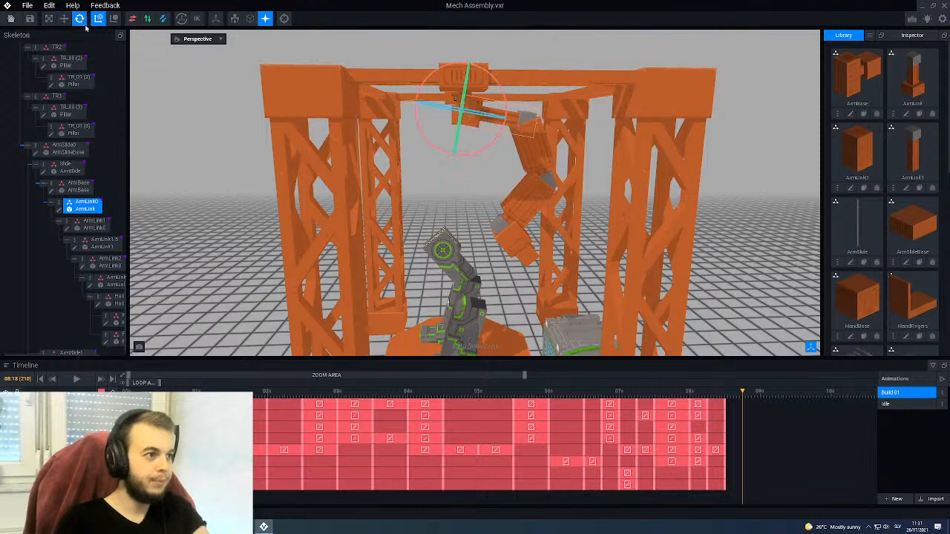
{"action": "left_click_drag", "start_coordinate": [481, 148], "coordinate": [427, 151]}
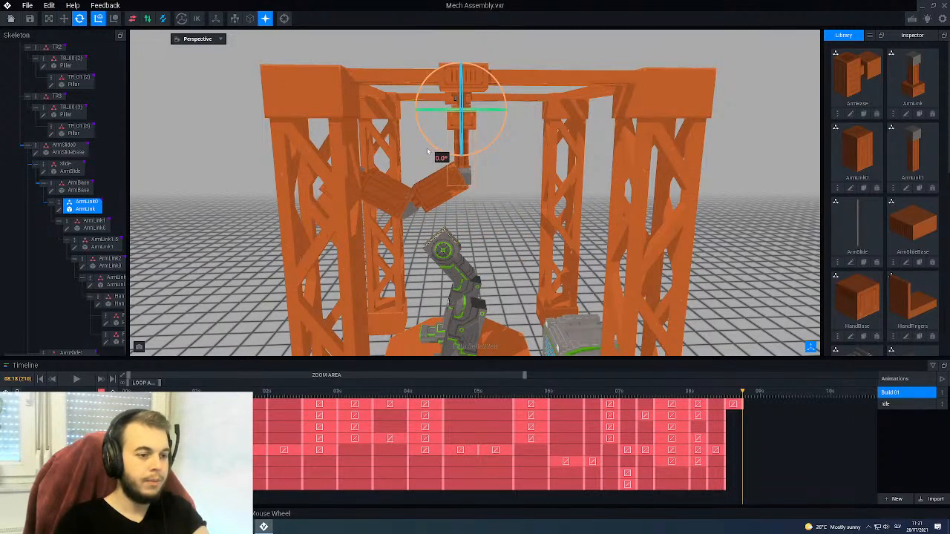
Step: Straighten ArmLink1, ArmLink2 and HandBase at 08:18 by rotating each around its red axis so the whole arm hangs vertically
{"action": "right_click_drag", "start_coordinate": [436, 181], "coordinate": [437, 182]}
{"action": "left_click", "coordinate": [437, 182]}
{"action": "left_click_drag", "start_coordinate": [436, 182], "coordinate": [494, 205]}
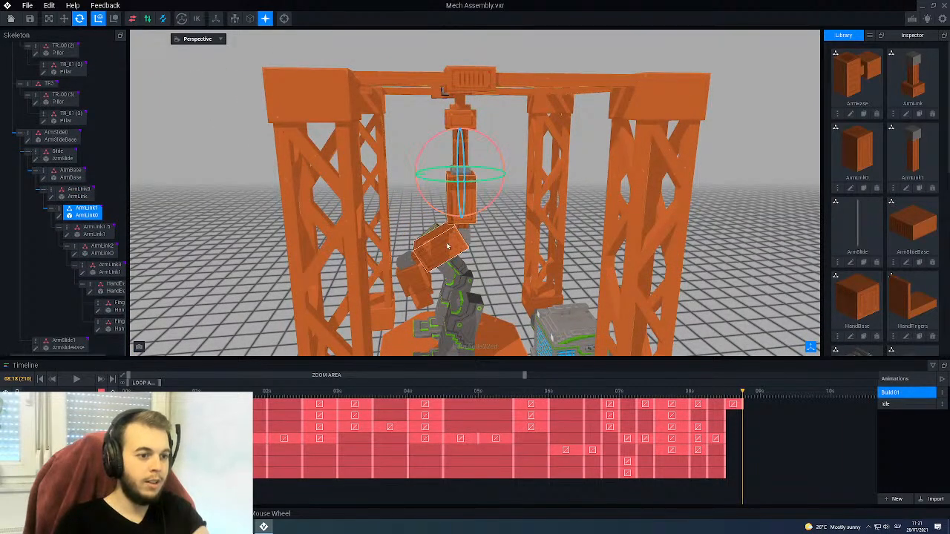
{"action": "left_click", "coordinate": [445, 245]}
{"action": "left_click_drag", "start_coordinate": [457, 277], "coordinate": [496, 251]}
{"action": "right_click_drag", "start_coordinate": [436, 181], "coordinate": [437, 182]}
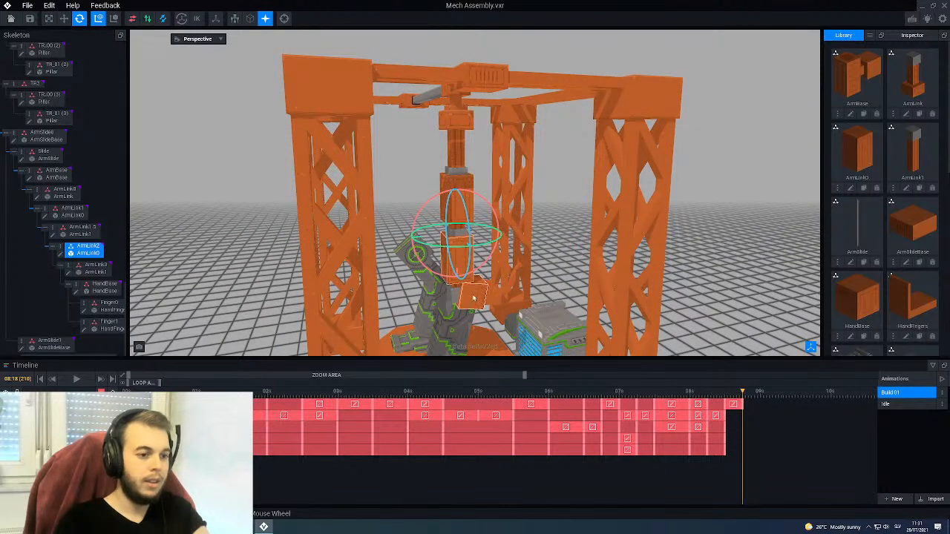
{"action": "left_click", "coordinate": [469, 338]}
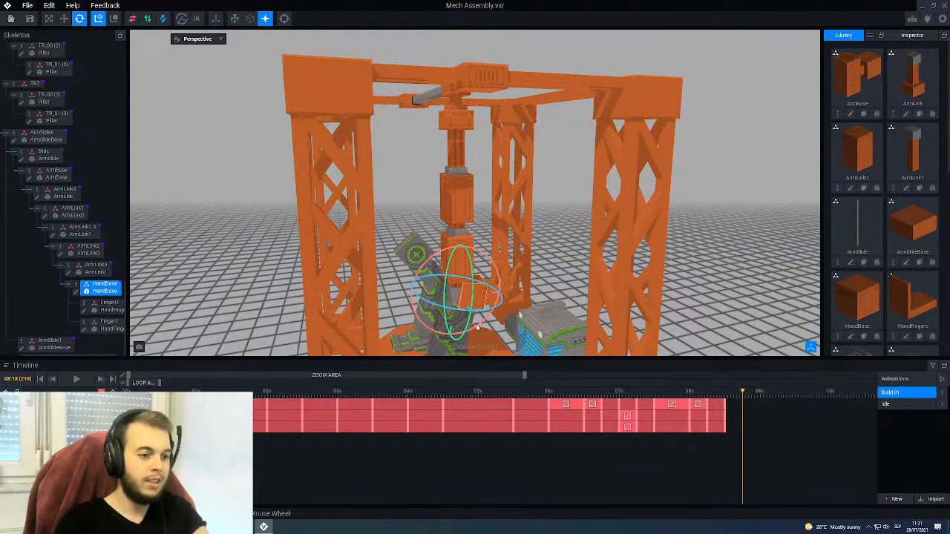
{"action": "left_click_drag", "start_coordinate": [483, 320], "coordinate": [436, 328]}
Step: Key ArmBase at 08:18 by shifting it slightly outward along its green axis
{"action": "left_click", "coordinate": [420, 195]}
{"action": "scroll", "coordinate": [420, 195], "scroll_direction": "down", "scroll_amount": 4}
{"action": "right_click_drag", "start_coordinate": [420, 196], "coordinate": [459, 220]}
{"action": "scroll", "coordinate": [458, 220], "scroll_direction": "up", "scroll_amount": 4}
{"action": "middle_click_drag", "start_coordinate": [452, 223], "coordinate": [480, 351]}
{"action": "left_click", "coordinate": [478, 206]}
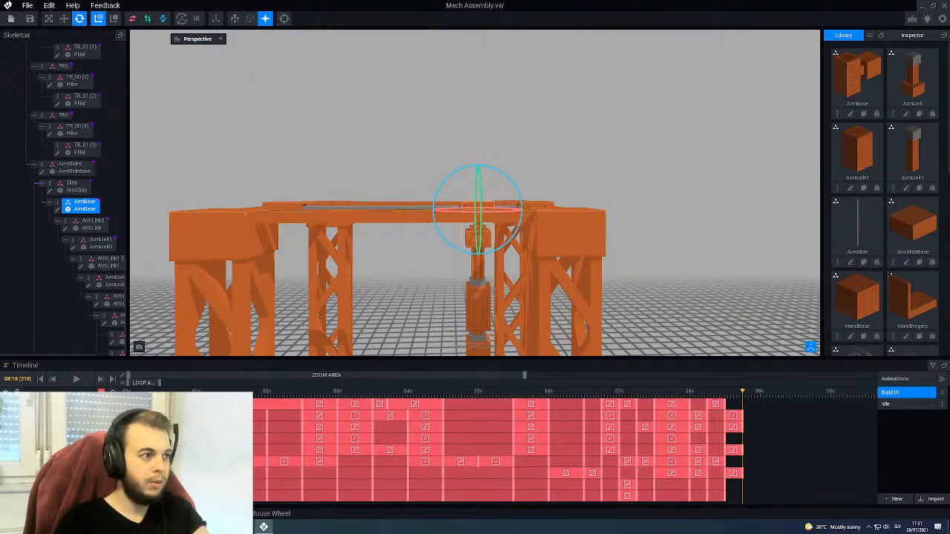
{"action": "left_click", "coordinate": [64, 18]}
{"action": "left_click_drag", "start_coordinate": [530, 210], "coordinate": [534, 211]}
{"action": "middle_click_drag", "start_coordinate": [536, 323], "coordinate": [532, 200]}
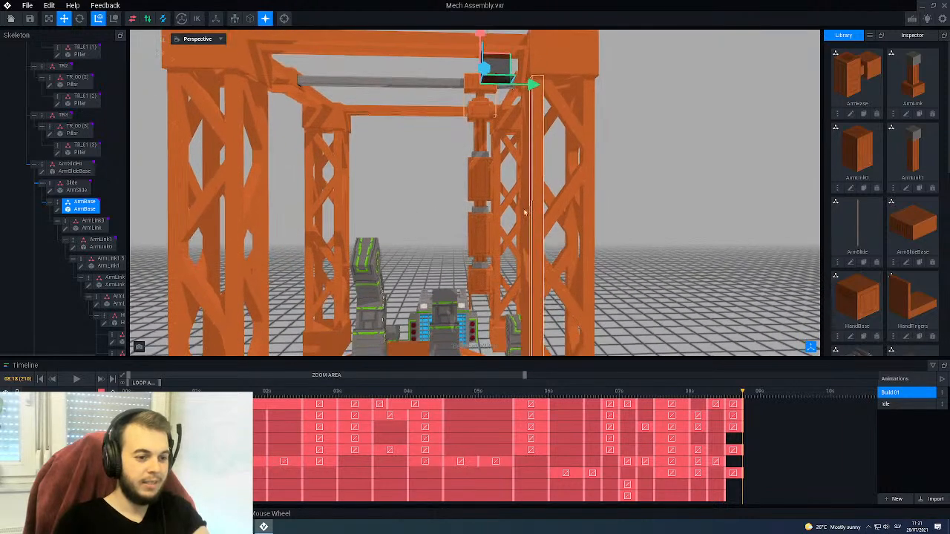
Step: Play back the Build 01 animation to check the arm's movement up to 08:18, then stop it
{"action": "scroll", "coordinate": [233, 195], "scroll_direction": "down", "scroll_amount": 5}
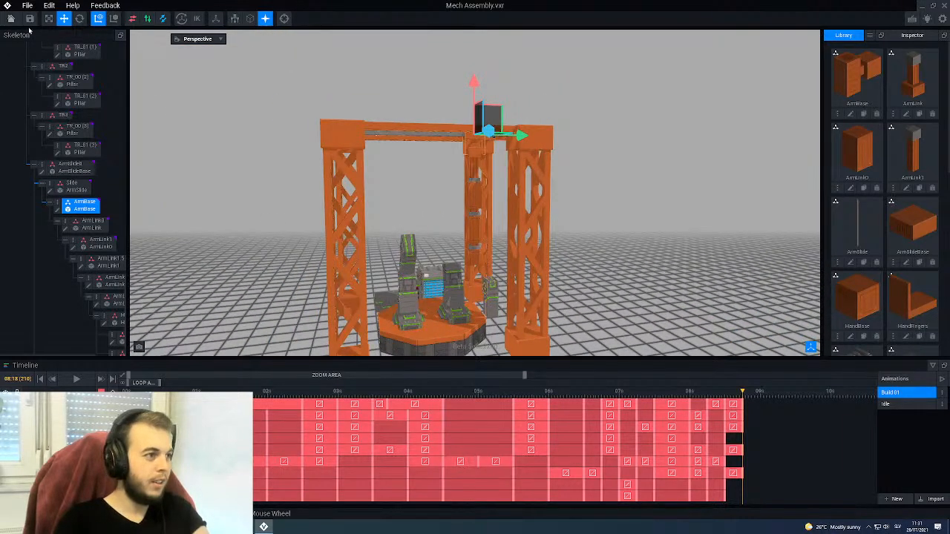
{"action": "right_click_drag", "start_coordinate": [411, 216], "coordinate": [459, 219]}
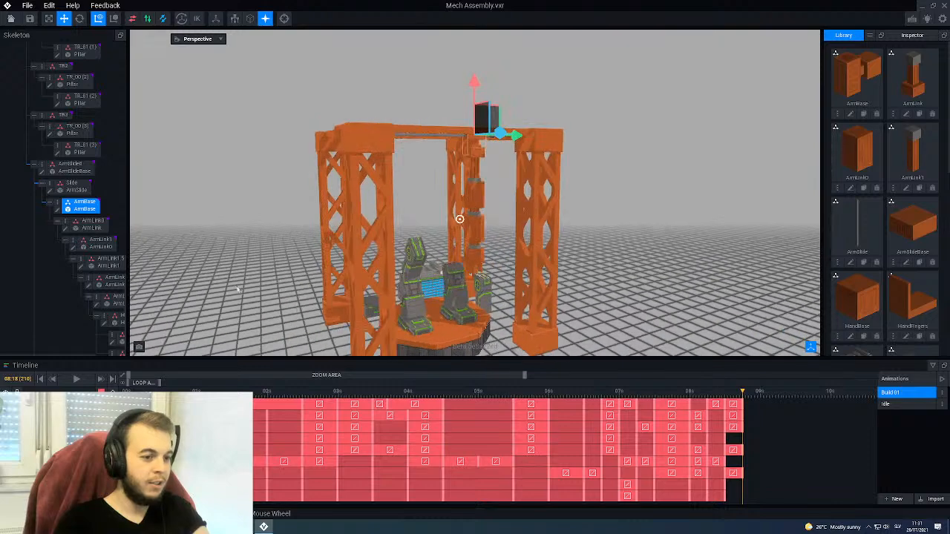
{"action": "left_click", "coordinate": [75, 379]}
{"action": "right_click_drag", "start_coordinate": [209, 308], "coordinate": [315, 296]}
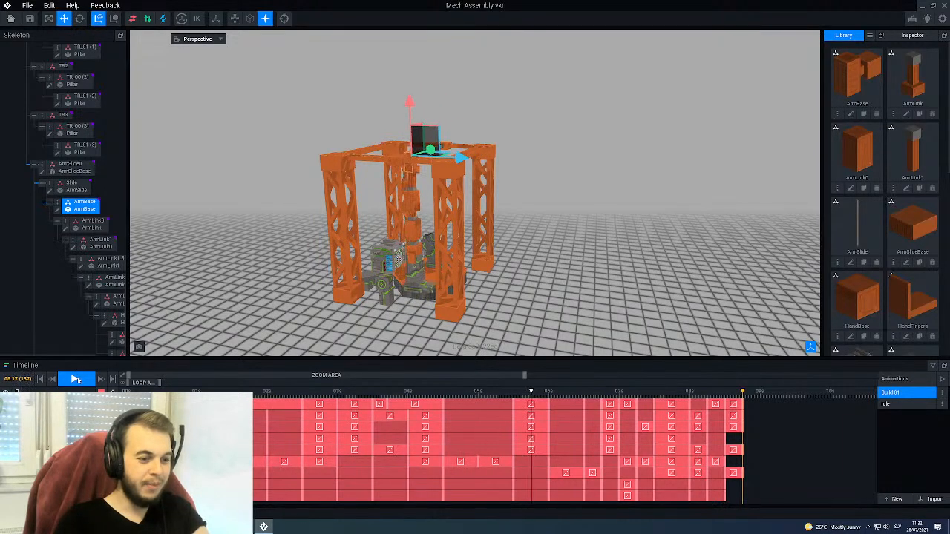
{"action": "scroll", "coordinate": [248, 322], "scroll_direction": "down", "scroll_amount": 3}
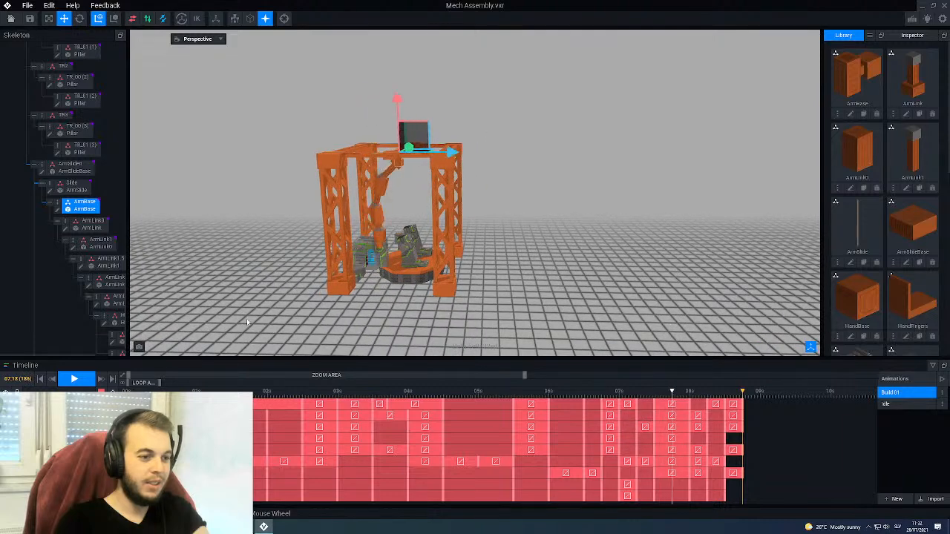
{"action": "left_click", "coordinate": [63, 382]}
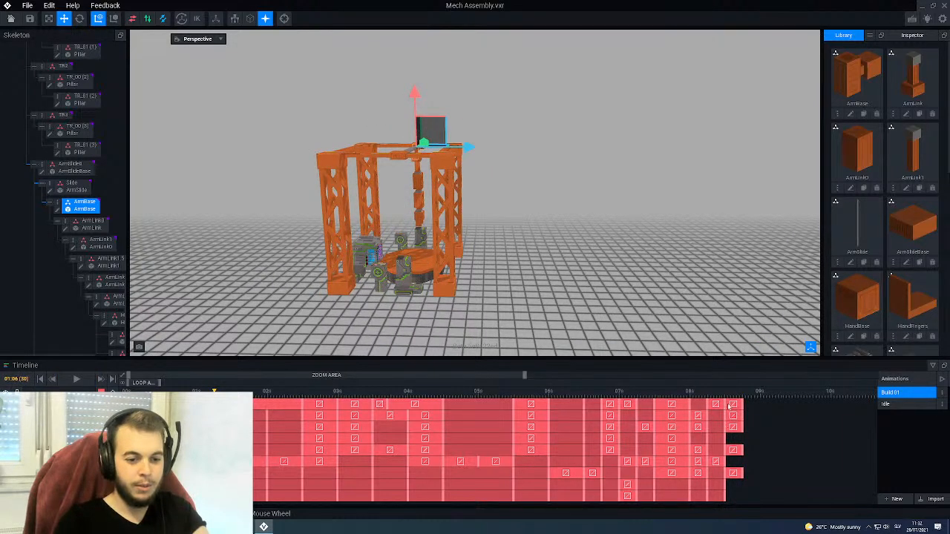
Step: Move the final keys of ArmBase and its arm links from 08:18 to about 09:06 and delay HandBase's preceding key to 08:18
{"action": "left_click_drag", "start_coordinate": [733, 404], "coordinate": [756, 405]}
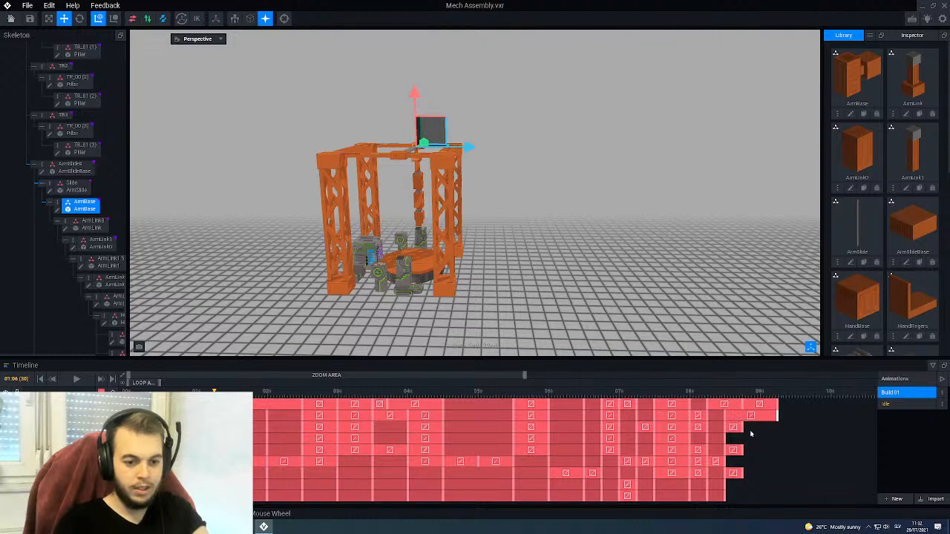
{"action": "left_click_drag", "start_coordinate": [743, 450], "coordinate": [778, 450]}
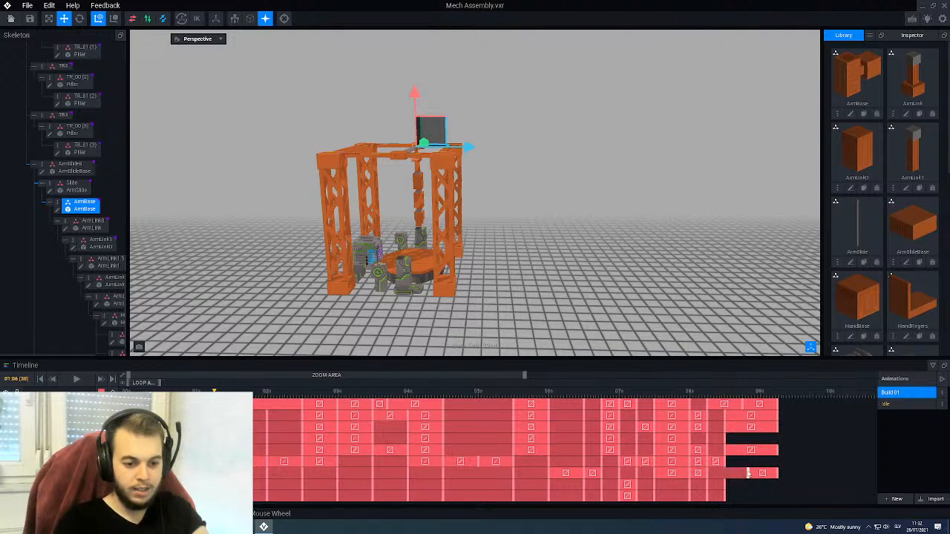
{"action": "left_click", "coordinate": [743, 396]}
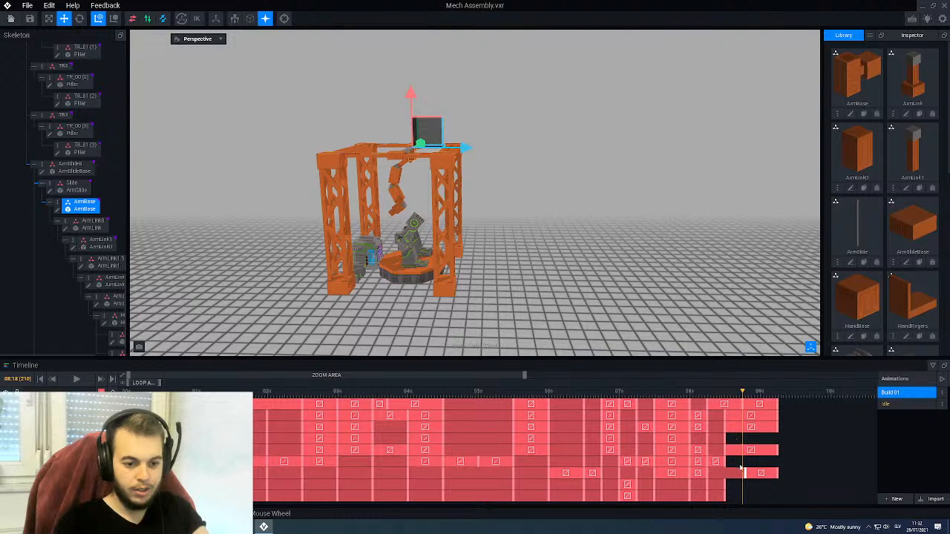
{"action": "left_click_drag", "start_coordinate": [745, 473], "coordinate": [743, 473]}
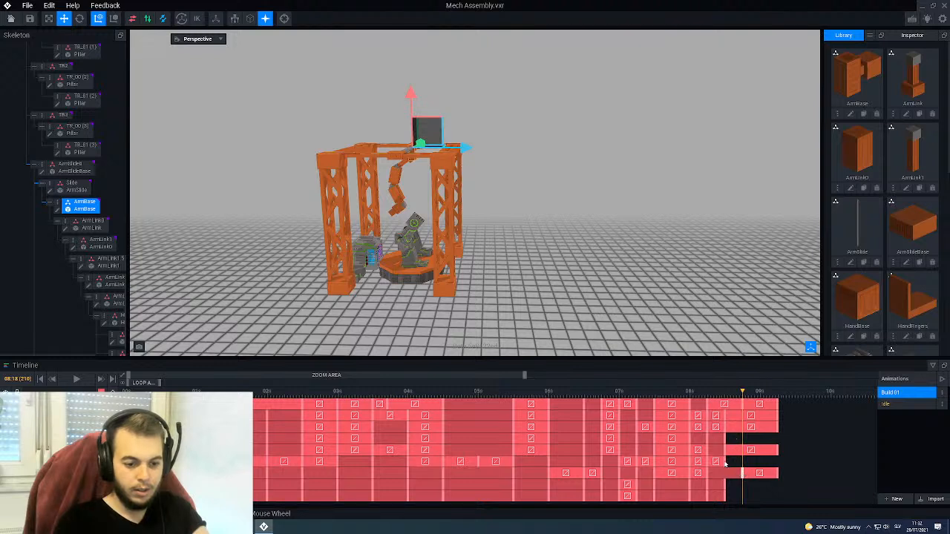
Step: Retime the arm keyframes near 08:12, moving those of ArmLink0 and ArmLink1.5 to 08:18 and ArmLink3 to 09:00
{"action": "left_click_drag", "start_coordinate": [726, 418], "coordinate": [742, 429]}
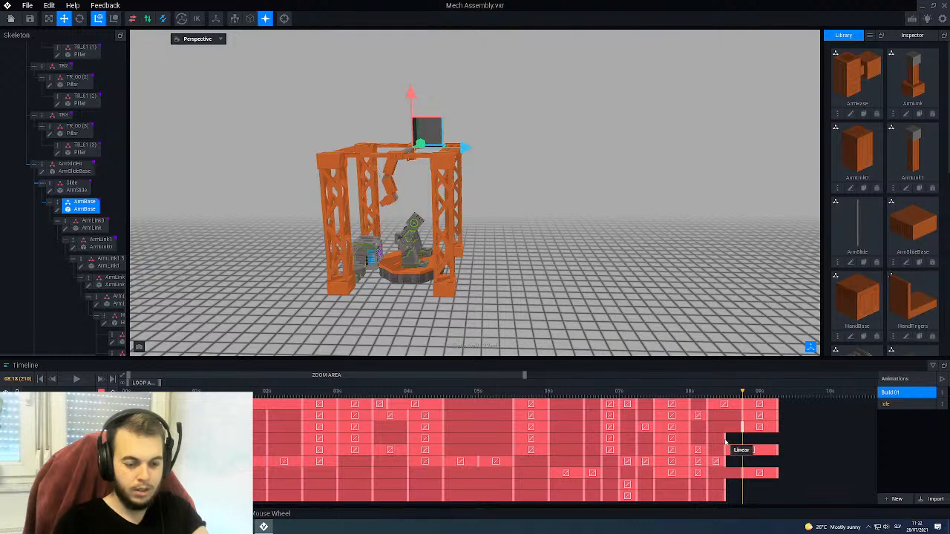
{"action": "mouse_move", "coordinate": [726, 440]}
{"action": "left_mouse_down"}
{"action": "mouse_move", "coordinate": [739, 438]}
{"action": "mouse_move", "coordinate": [731, 450]}
{"action": "left_mouse_up"}
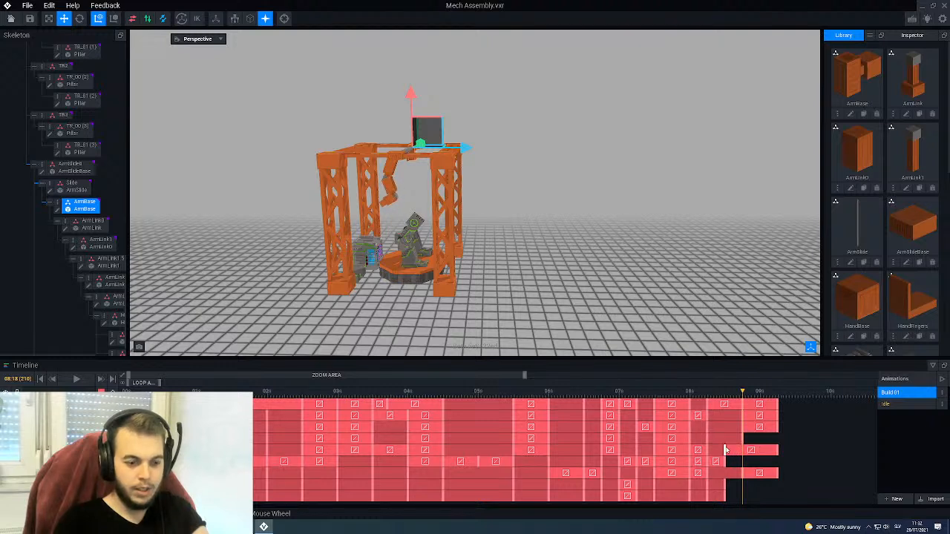
{"action": "left_click_drag", "start_coordinate": [728, 462], "coordinate": [740, 462]}
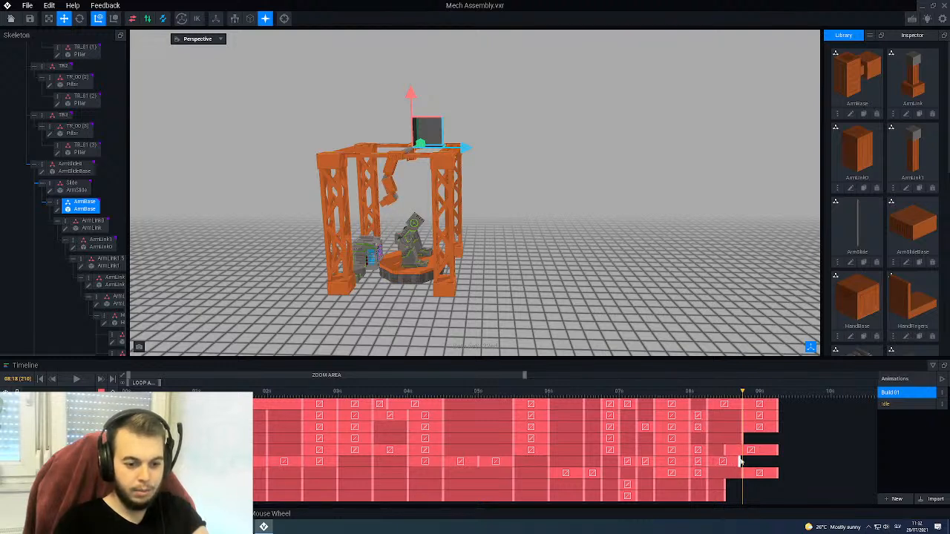
{"action": "left_click_drag", "start_coordinate": [743, 429], "coordinate": [727, 429]}
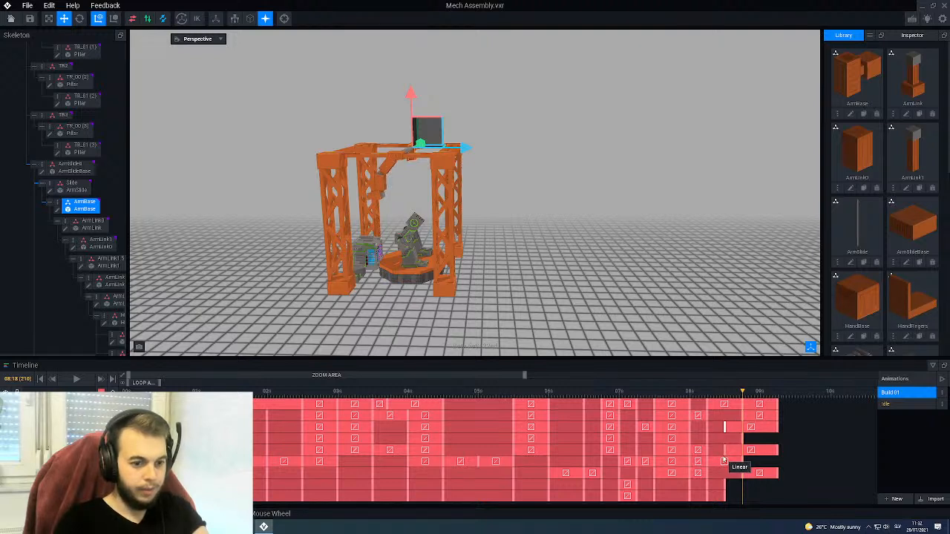
{"action": "left_click_drag", "start_coordinate": [739, 394], "coordinate": [743, 418]}
{"action": "left_click_drag", "start_coordinate": [743, 462], "coordinate": [754, 462]}
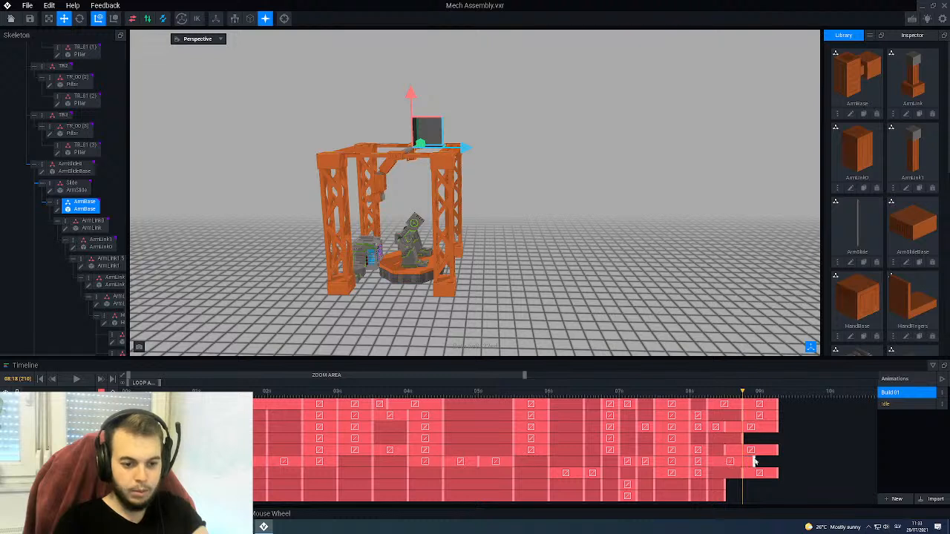
{"action": "left_click", "coordinate": [761, 393]}
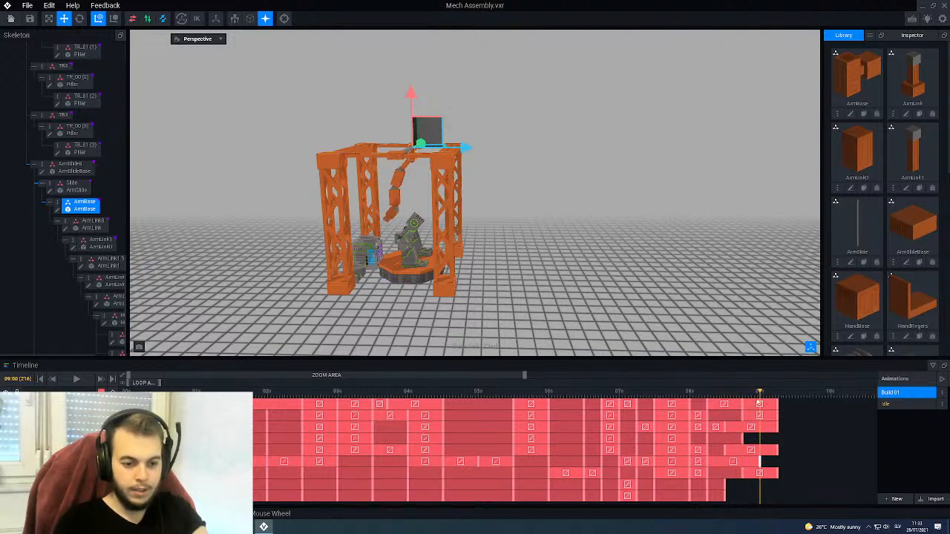
Step: Play back the Build 01 animation and examine the arm's motion around the gantry from several angles
{"action": "left_click", "coordinate": [779, 394]}
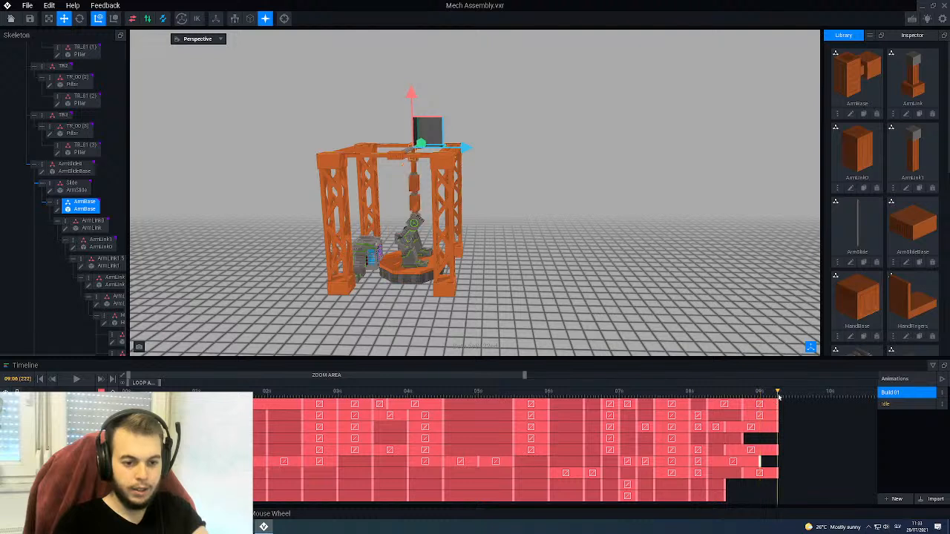
{"action": "left_click", "coordinate": [590, 393]}
{"action": "left_click", "coordinate": [76, 379]}
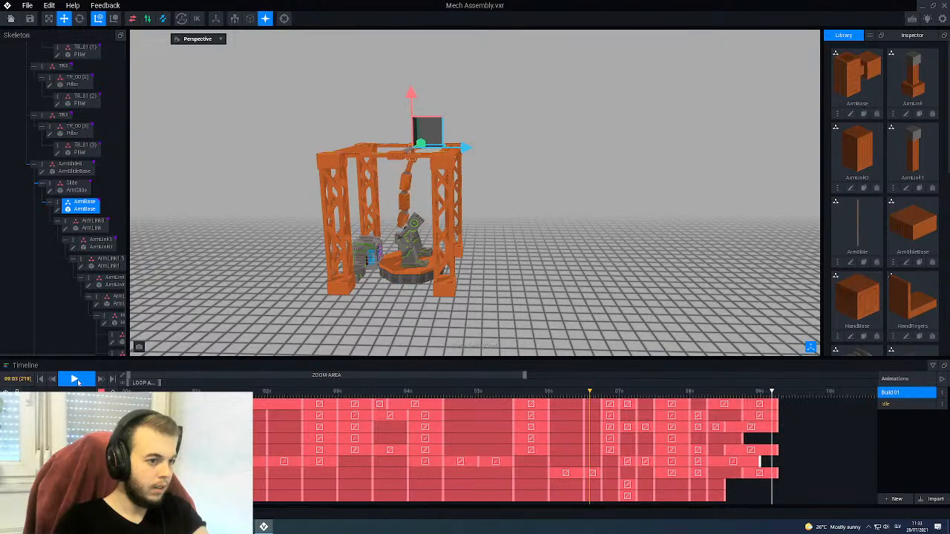
{"action": "right_click_drag", "start_coordinate": [417, 242], "coordinate": [380, 259]}
{"action": "scroll", "coordinate": [424, 248], "scroll_direction": "up", "scroll_amount": 3}
{"action": "scroll", "coordinate": [425, 255], "scroll_direction": "up", "scroll_amount": 2}
{"action": "middle_click_drag", "start_coordinate": [380, 259], "coordinate": [437, 280]}
{"action": "right_click_drag", "start_coordinate": [388, 261], "coordinate": [404, 261]}
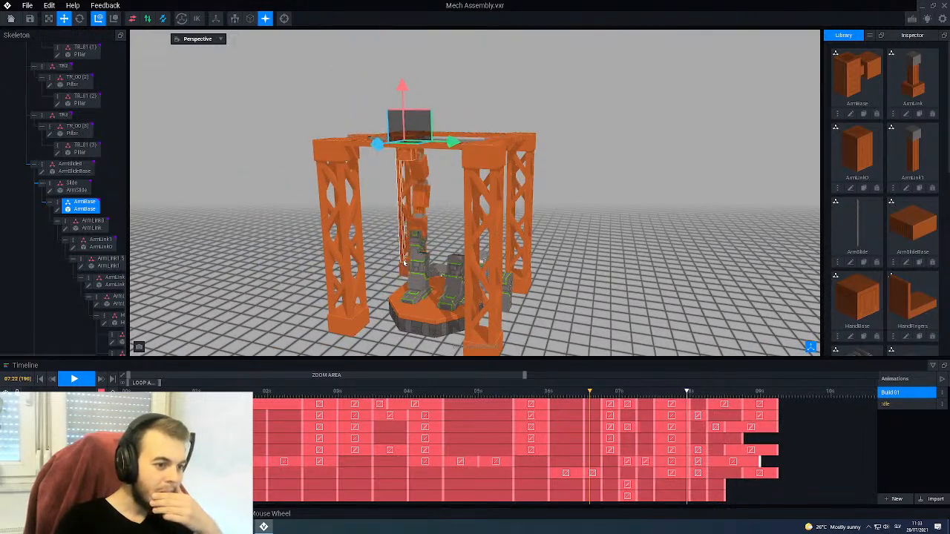
{"action": "right_click_drag", "start_coordinate": [404, 261], "coordinate": [435, 271]}
{"action": "right_click_drag", "start_coordinate": [490, 333], "coordinate": [479, 332]}
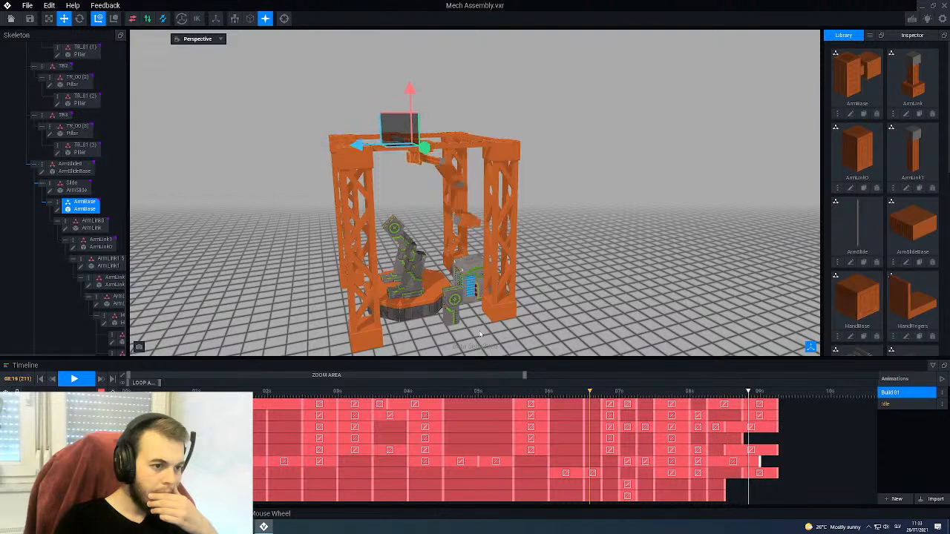
Step: Select HandBase and move its 08:18 keyframe to 08:12
{"action": "left_click_drag", "start_coordinate": [297, 394], "coordinate": [686, 422]}
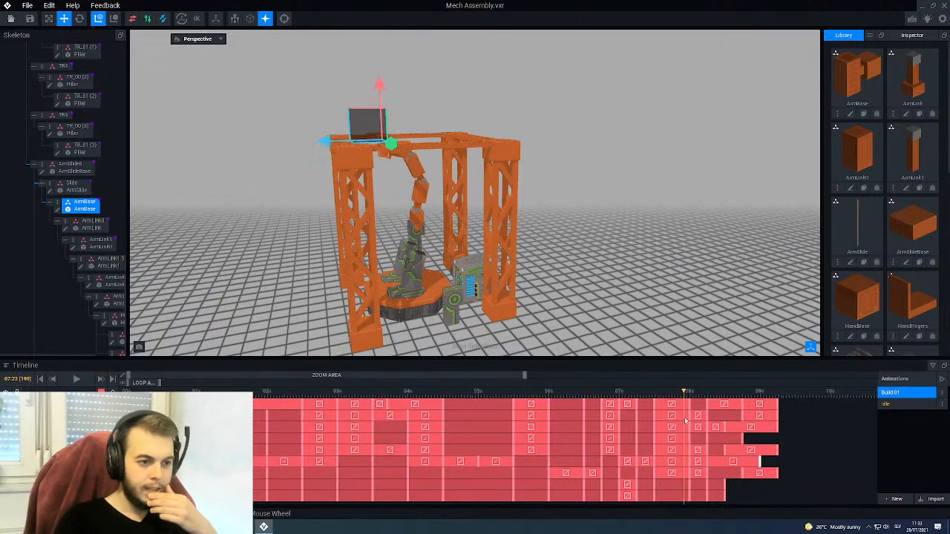
{"action": "left_click", "coordinate": [414, 218]}
{"action": "left_click_drag", "start_coordinate": [691, 395], "coordinate": [726, 401]}
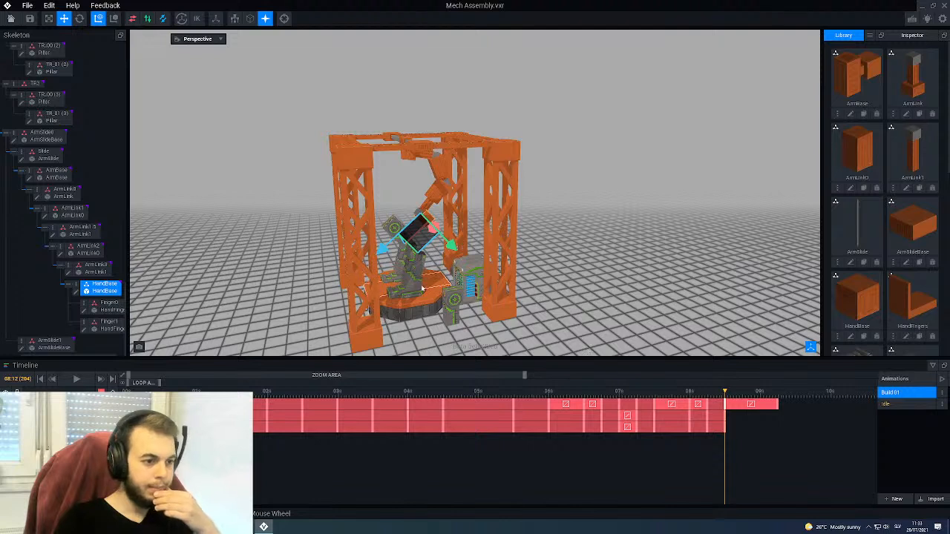
Step: Add keyframes at 09:06 for ArmSlide0, ArmSlide1 and the whole arm chain to hold the current pose
{"action": "left_click_drag", "start_coordinate": [710, 404], "coordinate": [777, 401]}
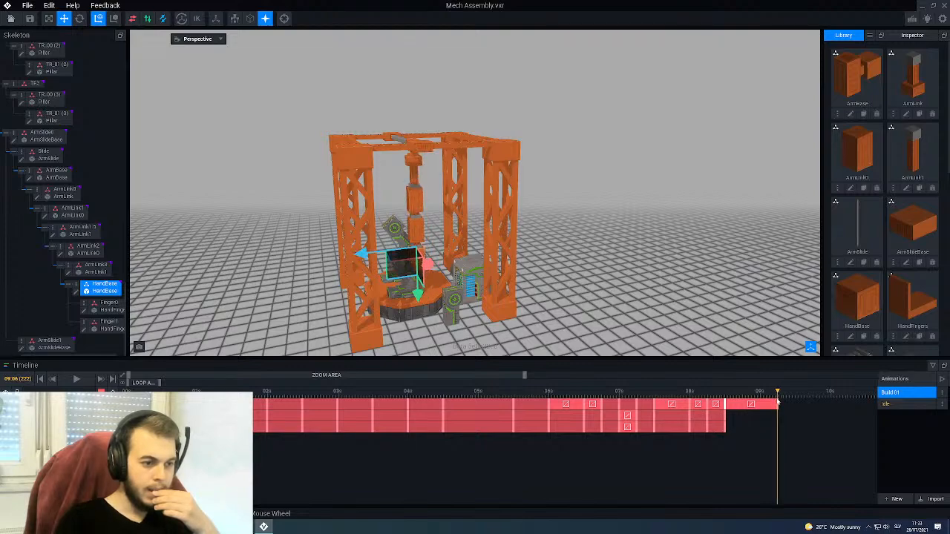
{"action": "mouse_move", "coordinate": [417, 296]}
{"action": "right_mouse_down"}
{"action": "mouse_move", "coordinate": [432, 294]}
{"action": "mouse_move", "coordinate": [421, 294]}
{"action": "right_mouse_up"}
{"action": "scroll", "coordinate": [405, 295], "scroll_direction": "up", "scroll_amount": 3}
{"action": "right_click_drag", "start_coordinate": [412, 276], "coordinate": [442, 295]}
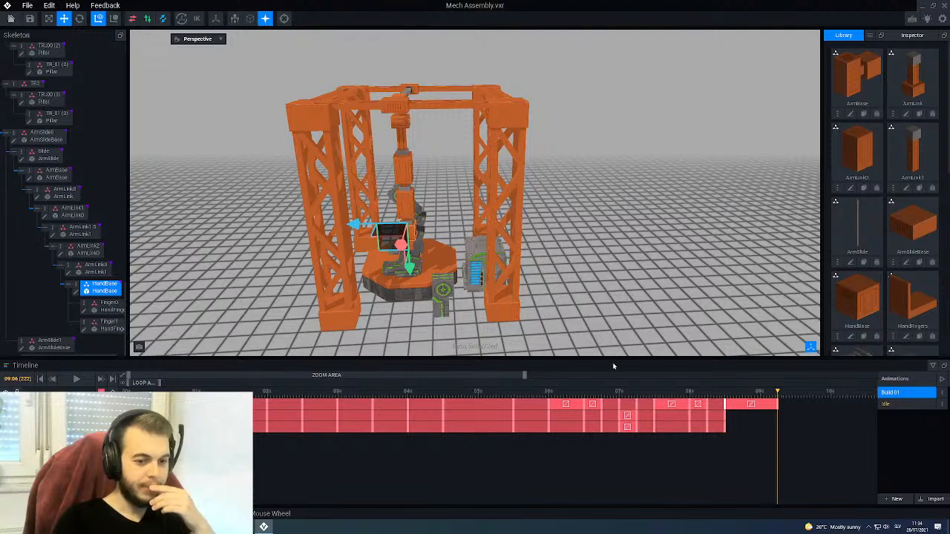
{"action": "left_click", "coordinate": [397, 100]}
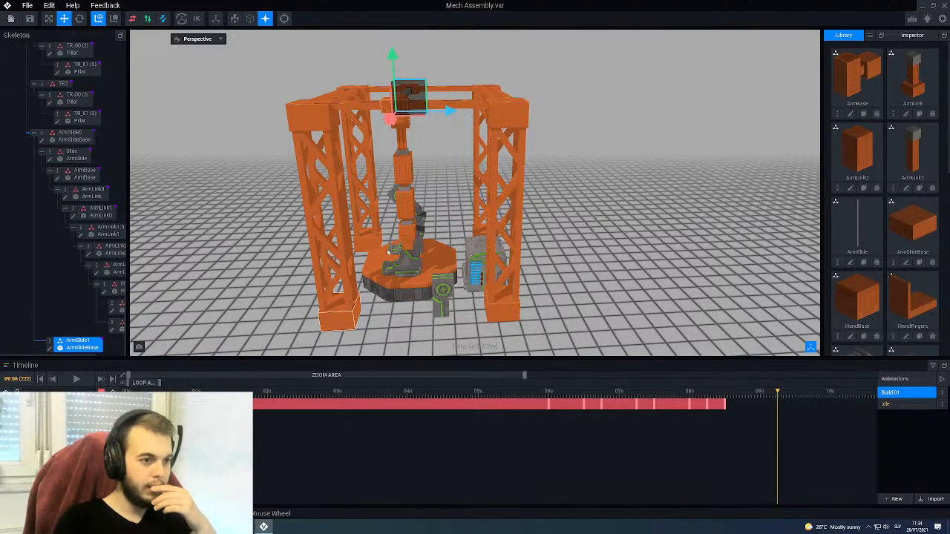
{"action": "right_click_drag", "start_coordinate": [460, 111], "coordinate": [461, 98]}
{"action": "left_click", "coordinate": [451, 72]}
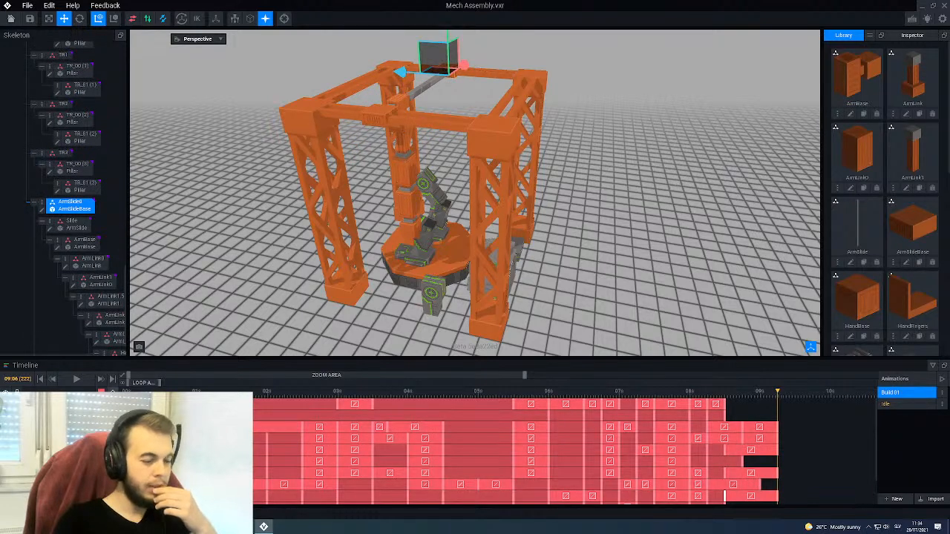
{"action": "scroll", "coordinate": [701, 504], "scroll_direction": "down", "scroll_amount": 1}
{"action": "mouse_move", "coordinate": [484, 215]}
{"action": "middle_mouse_down"}
{"action": "mouse_move", "coordinate": [520, 219]}
{"action": "mouse_move", "coordinate": [479, 221]}
{"action": "middle_mouse_up"}
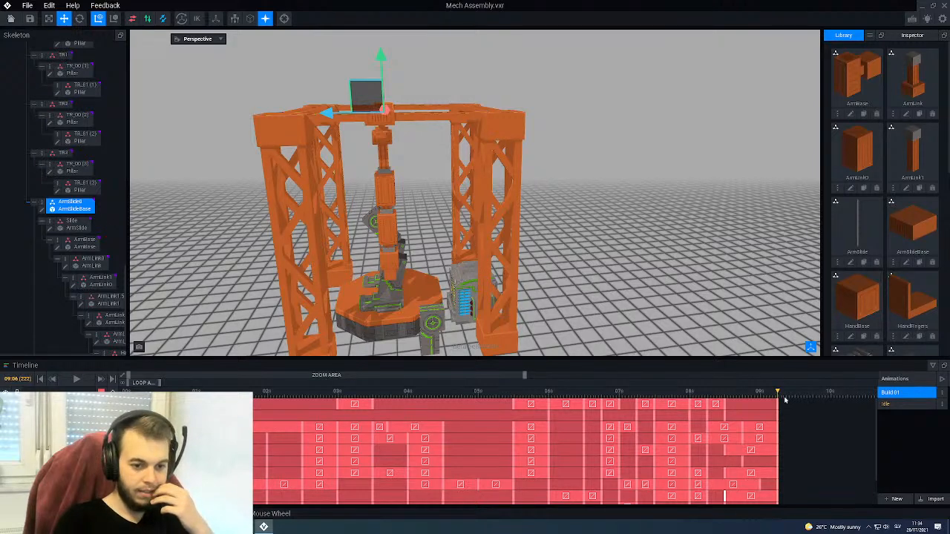
Step: Move ArmSlide0 along its gantry beam at 09:18 to key its new position
{"action": "left_click_drag", "start_coordinate": [785, 400], "coordinate": [817, 401]}
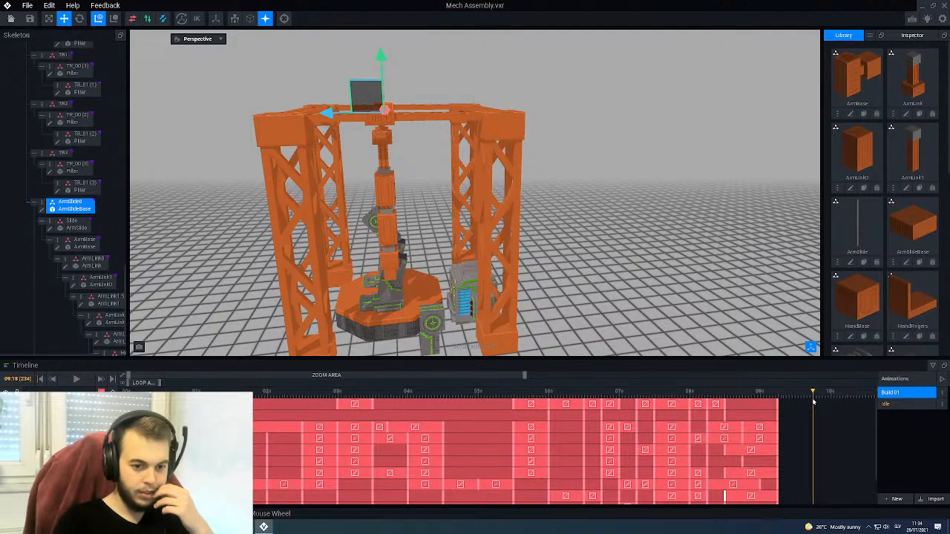
{"action": "middle_click_drag", "start_coordinate": [402, 195], "coordinate": [419, 149]}
{"action": "scroll", "coordinate": [446, 202], "scroll_direction": "up", "scroll_amount": 3}
{"action": "left_click", "coordinate": [412, 120]}
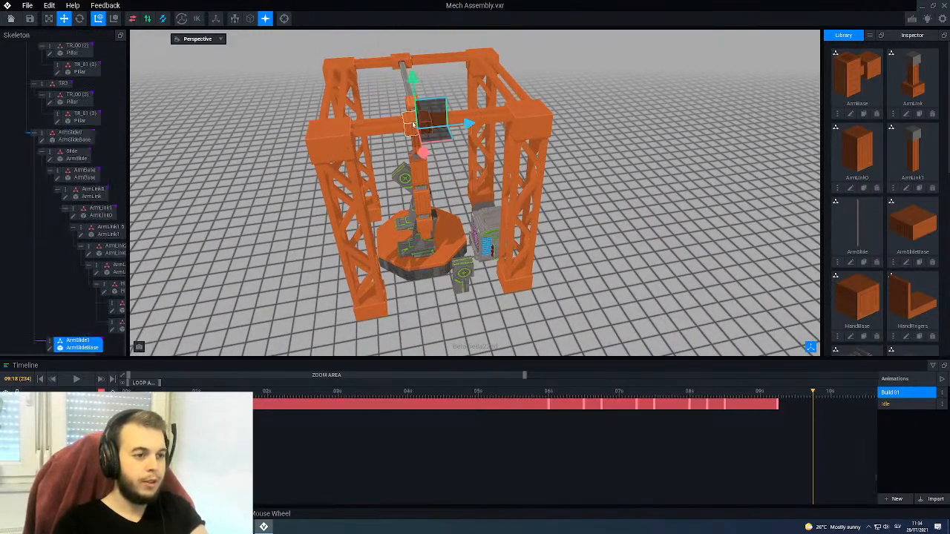
{"action": "left_click", "coordinate": [402, 62]}
{"action": "scroll", "coordinate": [402, 62], "scroll_direction": "up", "scroll_amount": 3}
{"action": "left_click_drag", "start_coordinate": [349, 44], "coordinate": [373, 42]}
Step: Slide ArmBase along the connecting rod at 09:18, toward the end near the gantry pillar
{"action": "right_click_drag", "start_coordinate": [441, 143], "coordinate": [457, 100]}
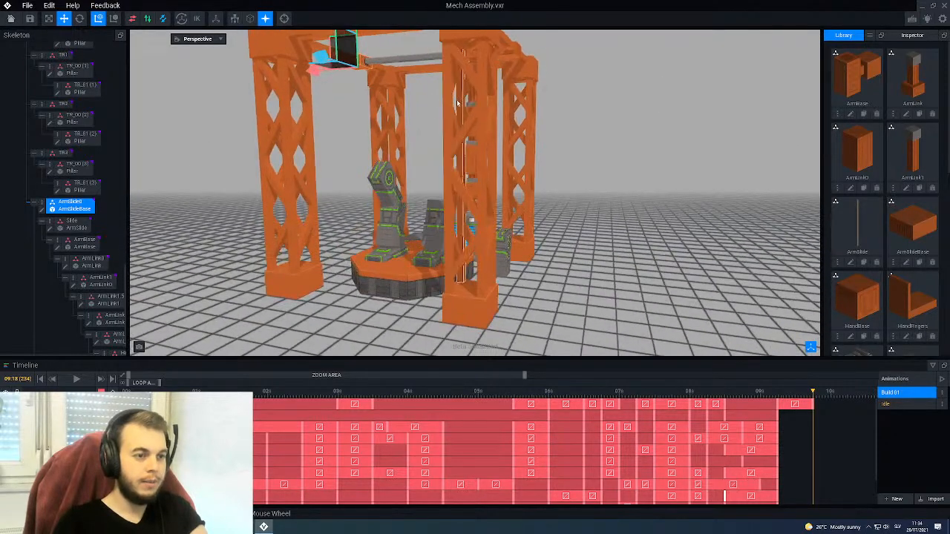
{"action": "middle_click_drag", "start_coordinate": [457, 101], "coordinate": [466, 163]}
{"action": "right_click_drag", "start_coordinate": [466, 163], "coordinate": [483, 161]}
{"action": "scroll", "coordinate": [461, 144], "scroll_direction": "up", "scroll_amount": 3}
{"action": "left_click", "coordinate": [433, 120]}
{"action": "right_click_drag", "start_coordinate": [433, 120], "coordinate": [473, 116]}
{"action": "left_click_drag", "start_coordinate": [481, 113], "coordinate": [487, 115]}
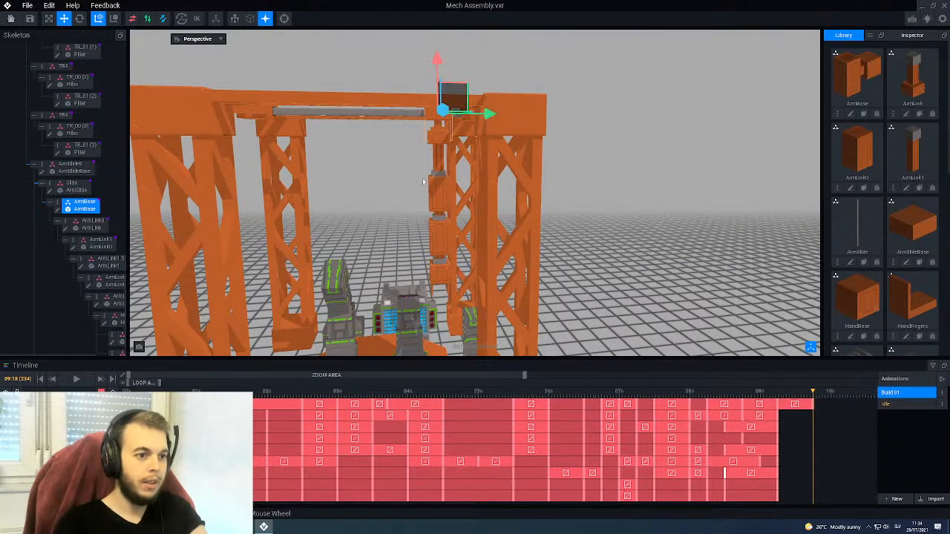
Step: Rotate ArmLink0, ArmLink1 and ArmLink2 at 09:18 to bend the arm toward the pillar
{"action": "scroll", "coordinate": [425, 181], "scroll_direction": "up", "scroll_amount": 2}
{"action": "left_click", "coordinate": [444, 178]}
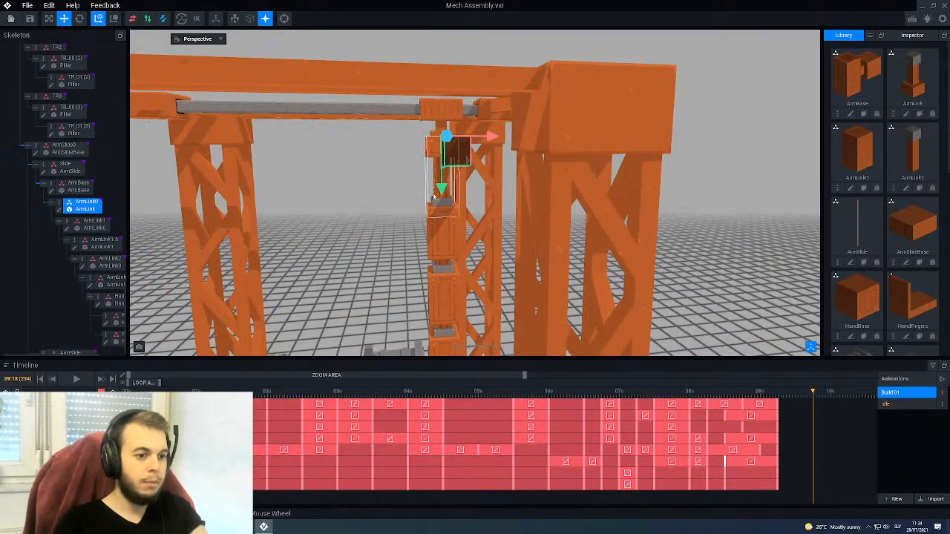
{"action": "left_click", "coordinate": [80, 19]}
{"action": "left_click_drag", "start_coordinate": [416, 175], "coordinate": [434, 176]}
{"action": "middle_click_drag", "start_coordinate": [450, 230], "coordinate": [472, 254]}
{"action": "left_click", "coordinate": [471, 254]}
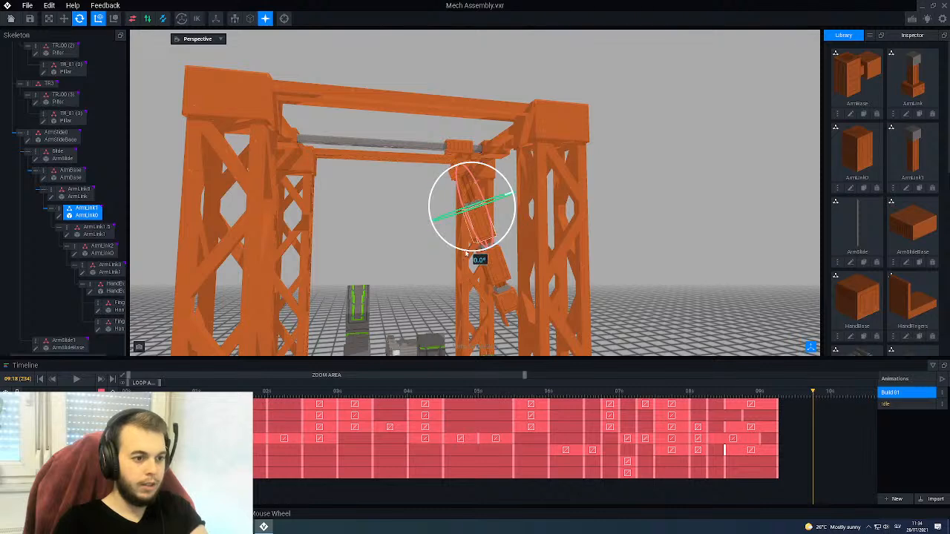
{"action": "left_click", "coordinate": [458, 290]}
{"action": "left_click_drag", "start_coordinate": [459, 291], "coordinate": [454, 290]}
Step: Refine the rotation of ArmLink0 at 09:18, tilting it slightly further toward the pillar
{"action": "middle_click_drag", "start_coordinate": [453, 291], "coordinate": [459, 185]}
{"action": "left_click", "coordinate": [458, 181]}
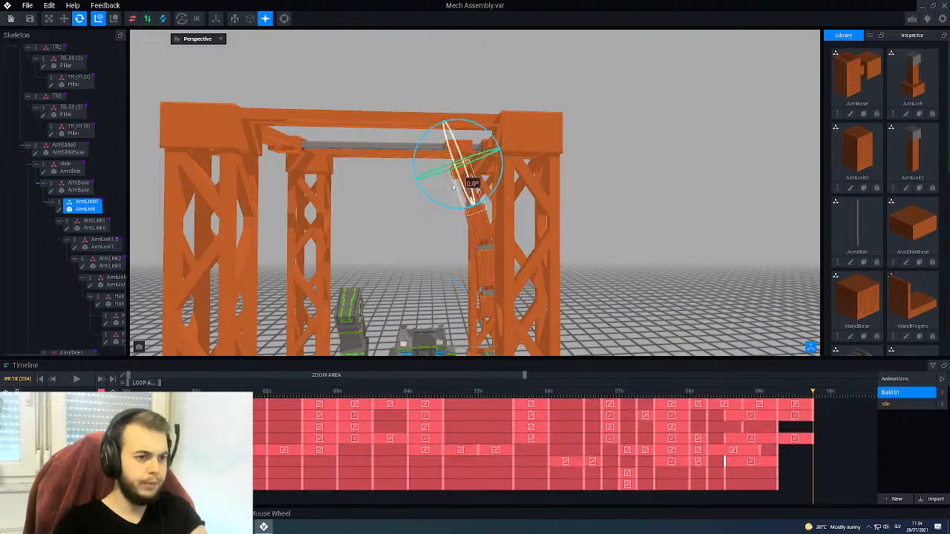
{"action": "left_click_drag", "start_coordinate": [441, 204], "coordinate": [442, 208]}
{"action": "scroll", "coordinate": [441, 207], "scroll_direction": "up", "scroll_amount": 2}
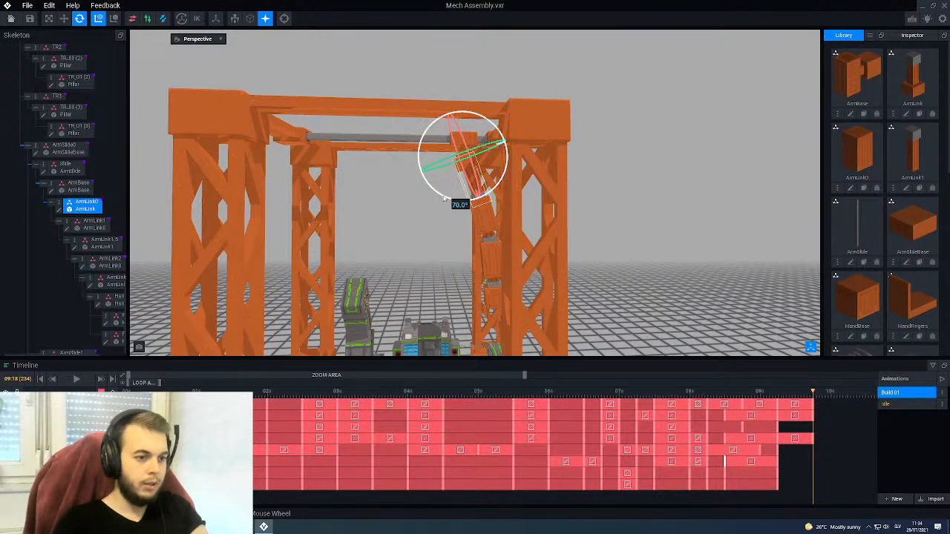
{"action": "left_click", "coordinate": [443, 199]}
{"action": "left_click", "coordinate": [465, 184]}
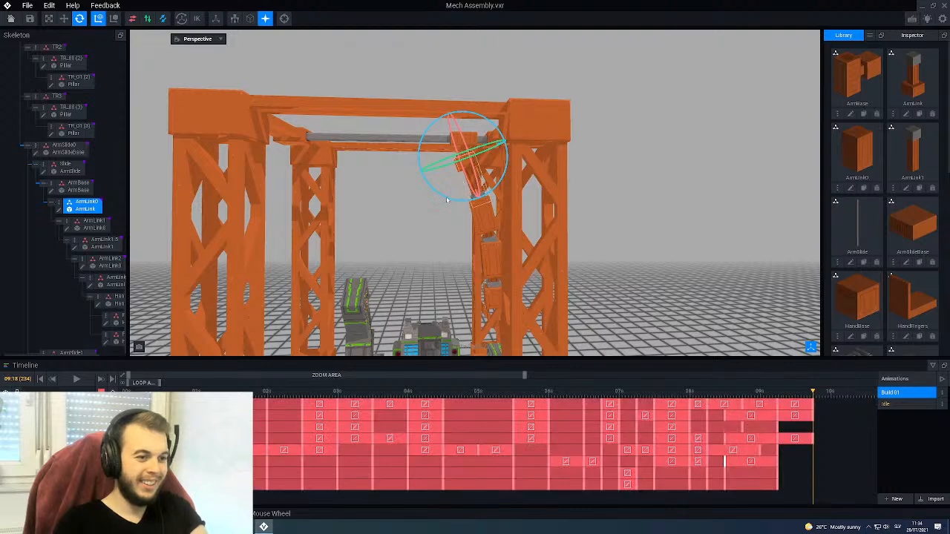
{"action": "left_click_drag", "start_coordinate": [448, 201], "coordinate": [452, 200]}
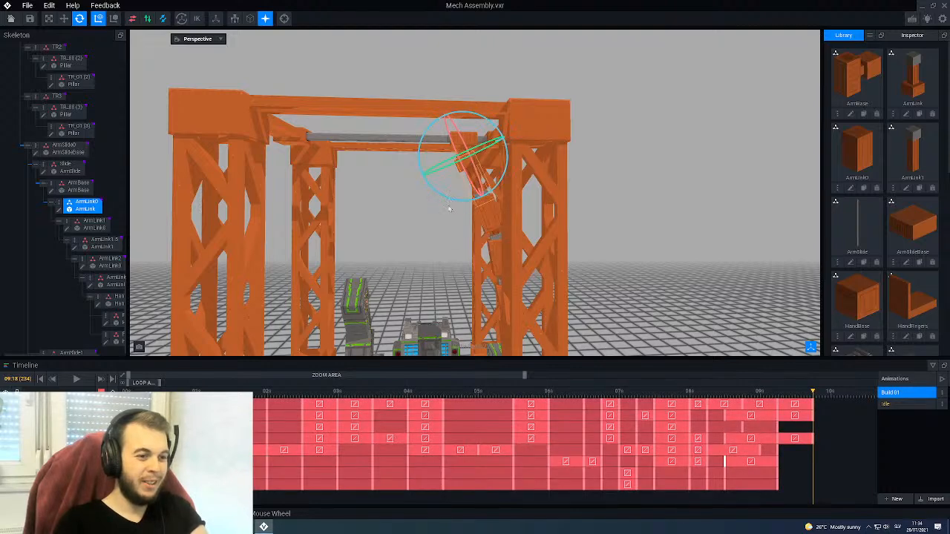
Step: Adjust the rotations of ArmLink1 and ArmLink2 at 09:18 so the lower arm hangs straight down
{"action": "right_click_drag", "start_coordinate": [482, 222], "coordinate": [489, 222]}
{"action": "scroll", "coordinate": [482, 224], "scroll_direction": "up", "scroll_amount": 3}
{"action": "left_click", "coordinate": [487, 216]}
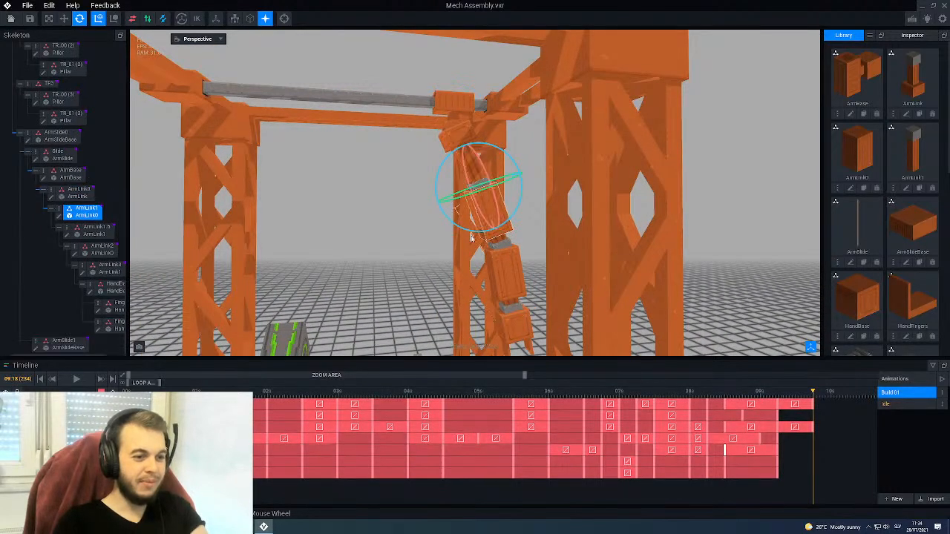
{"action": "left_click_drag", "start_coordinate": [468, 232], "coordinate": [475, 260]}
{"action": "left_click", "coordinate": [481, 300]}
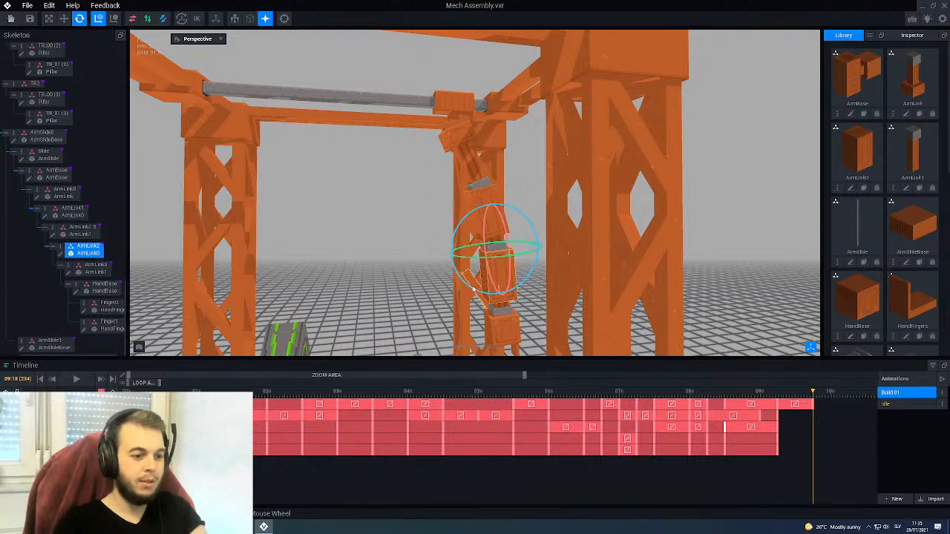
{"action": "scroll", "coordinate": [483, 215], "scroll_direction": "down", "scroll_amount": 2}
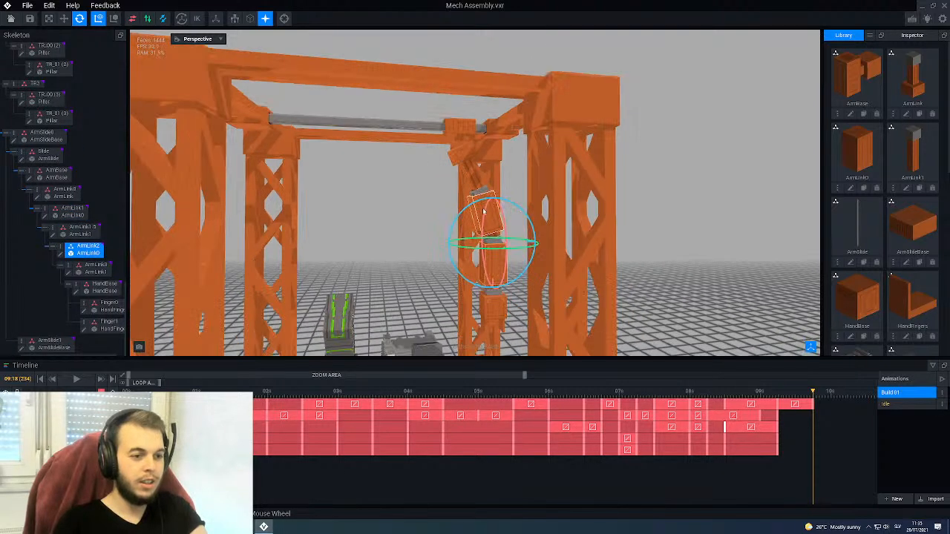
{"action": "middle_click_drag", "start_coordinate": [488, 240], "coordinate": [490, 296]}
{"action": "scroll", "coordinate": [490, 297], "scroll_direction": "up", "scroll_amount": 4}
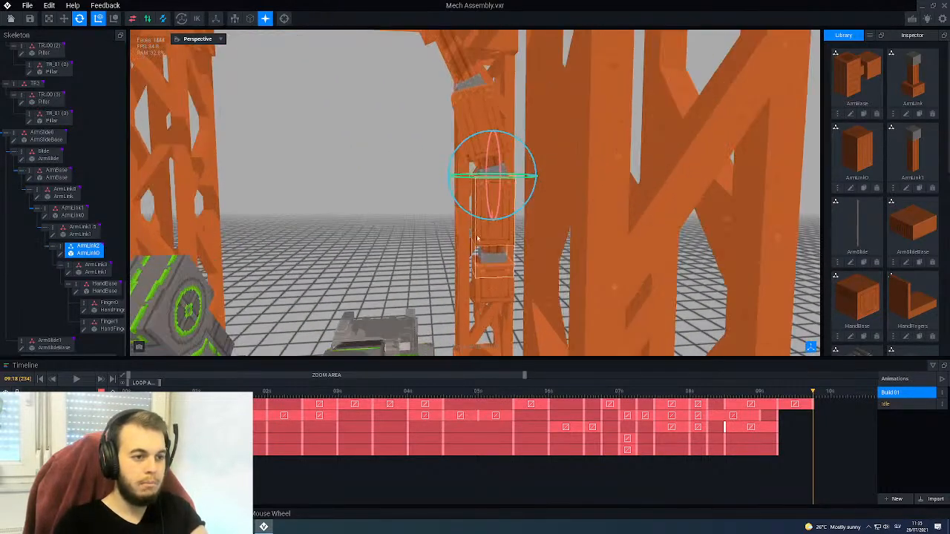
Step: Move ArmLink3 downward by about 45 units at 09:18 to extend the arm
{"action": "left_click", "coordinate": [482, 162]}
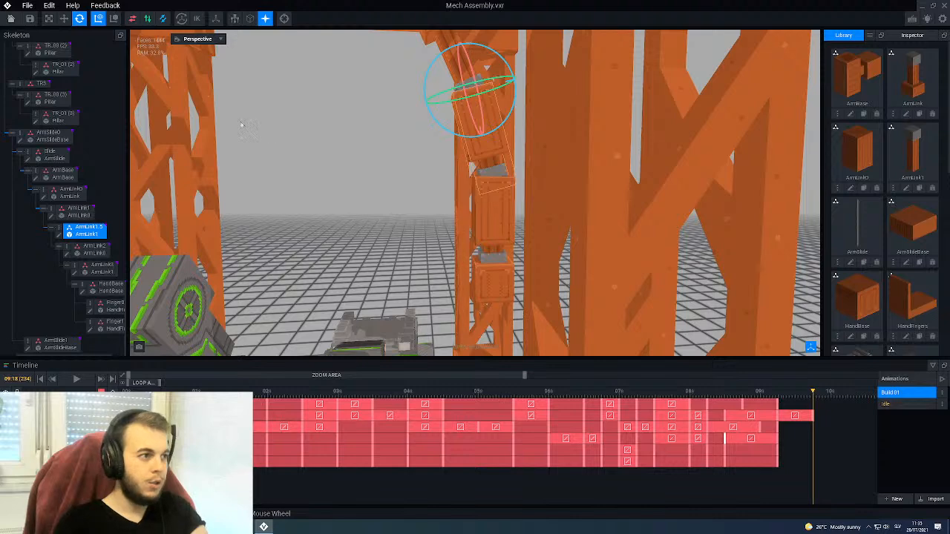
{"action": "scroll", "coordinate": [476, 216], "scroll_direction": "up", "scroll_amount": 5}
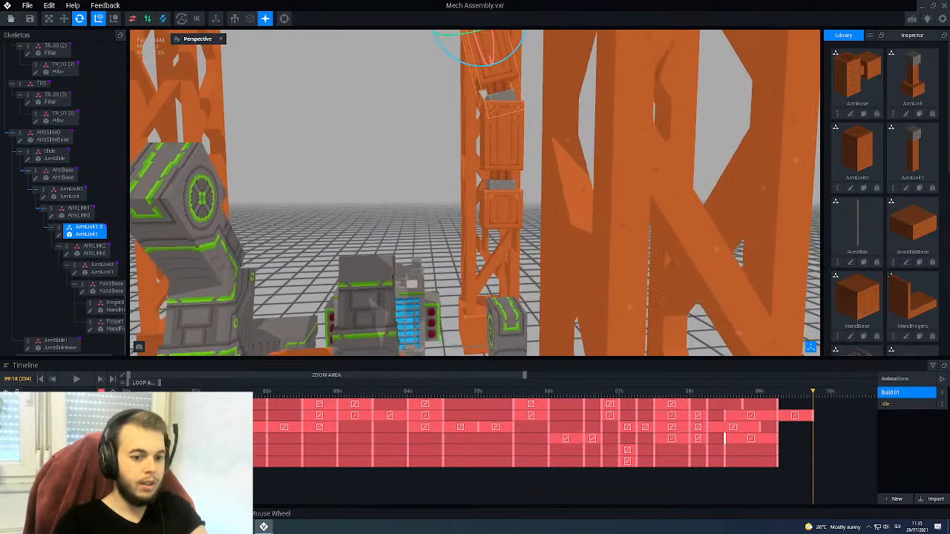
{"action": "left_click", "coordinate": [499, 112]}
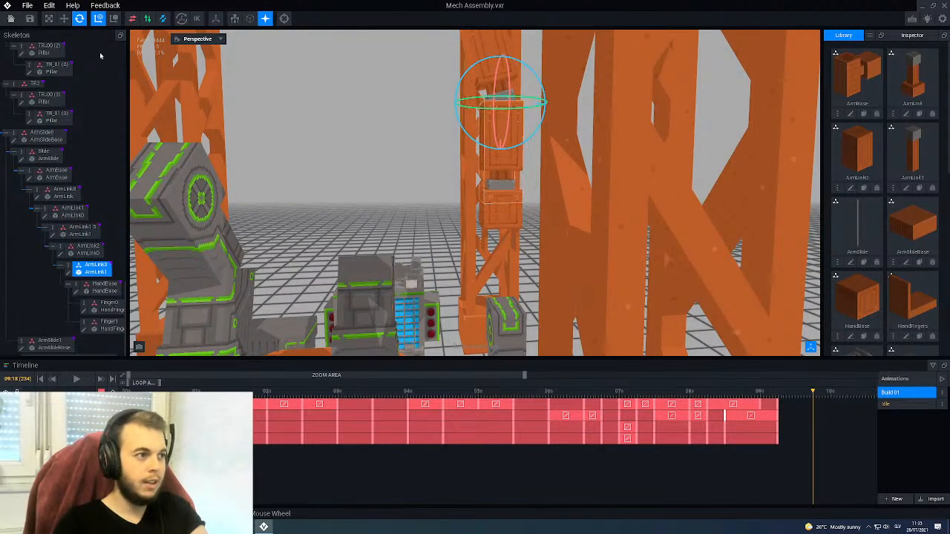
{"action": "left_click", "coordinate": [66, 20]}
{"action": "left_click_drag", "start_coordinate": [501, 156], "coordinate": [500, 227]}
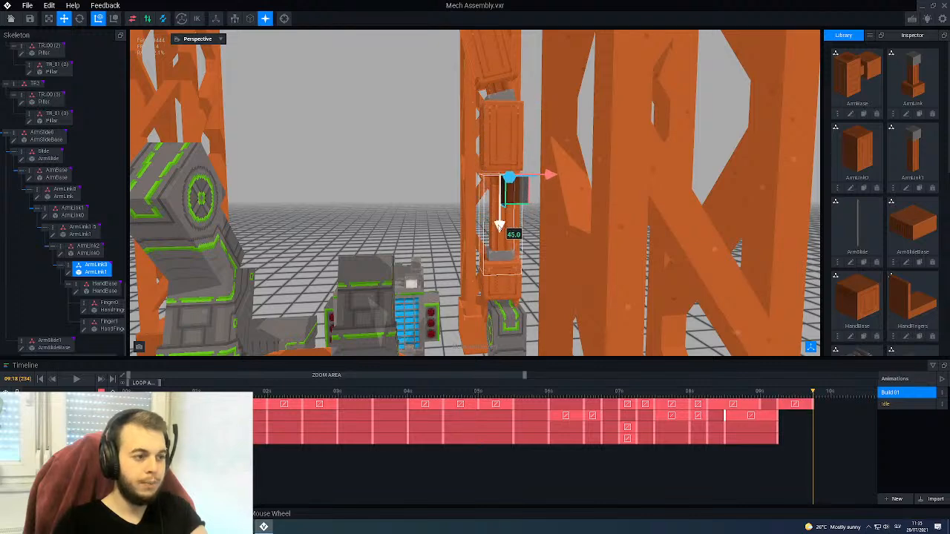
Step: Delete the keyframes after 08:06 on both finger tracks of HandBase
{"action": "scroll", "coordinate": [498, 228], "scroll_direction": "down", "scroll_amount": 5}
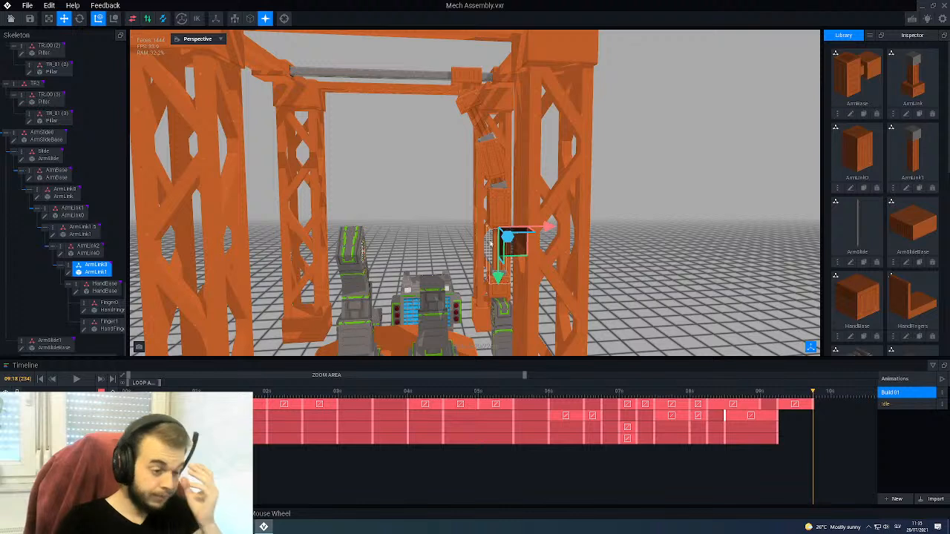
{"action": "left_click_drag", "start_coordinate": [690, 394], "coordinate": [708, 402]}
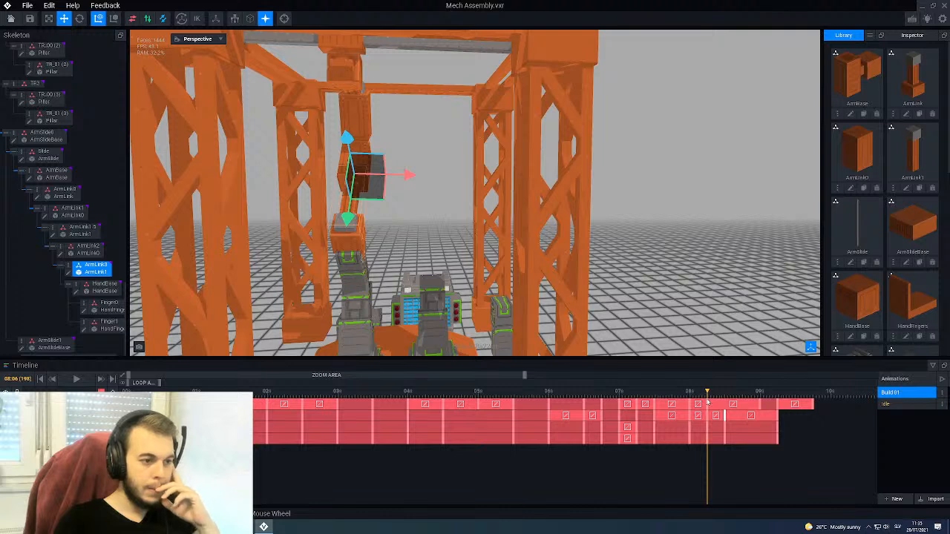
{"action": "left_click", "coordinate": [355, 276]}
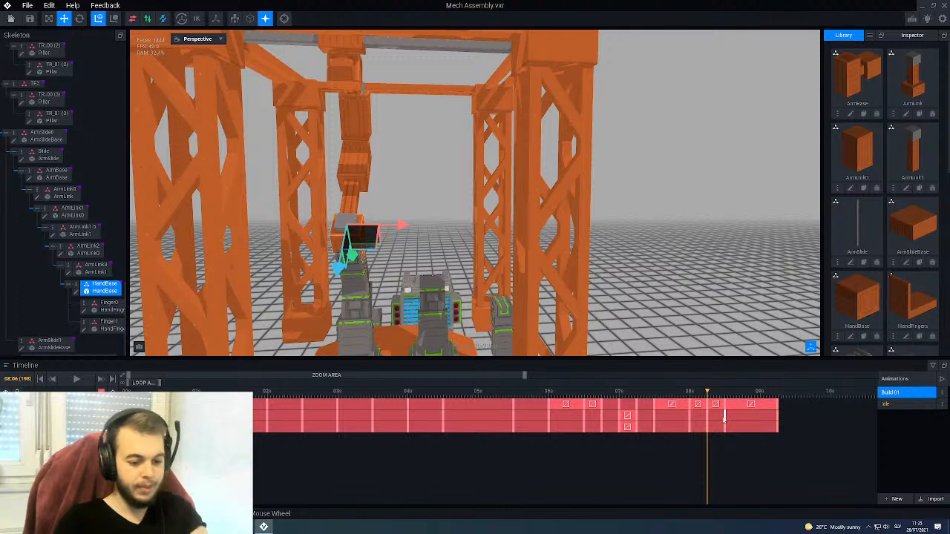
{"action": "right_click", "coordinate": [778, 416]}
{"action": "right_click", "coordinate": [778, 428]}
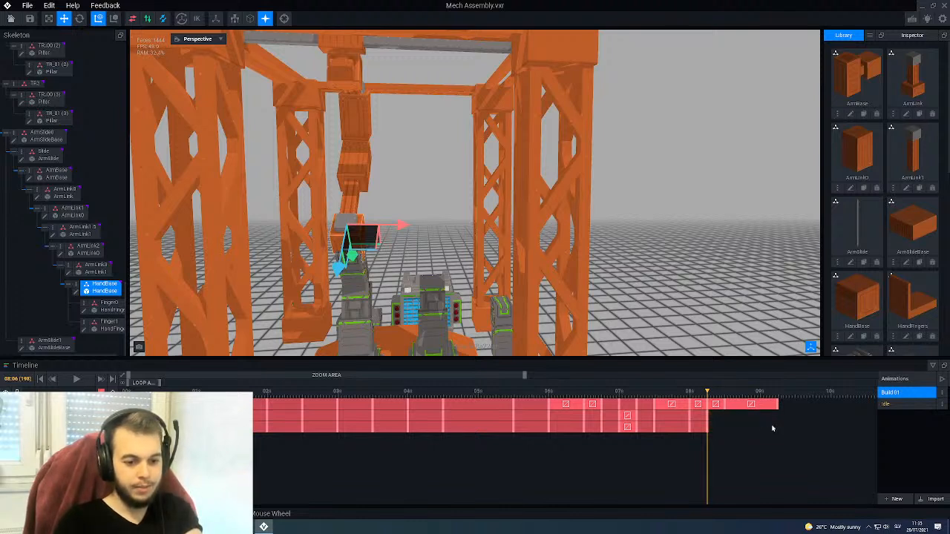
Step: Open the hand at 08:12 by moving Finger0 and Finger1 outward, away from each other
{"action": "left_click", "coordinate": [725, 395]}
{"action": "scroll", "coordinate": [416, 252], "scroll_direction": "up", "scroll_amount": 5}
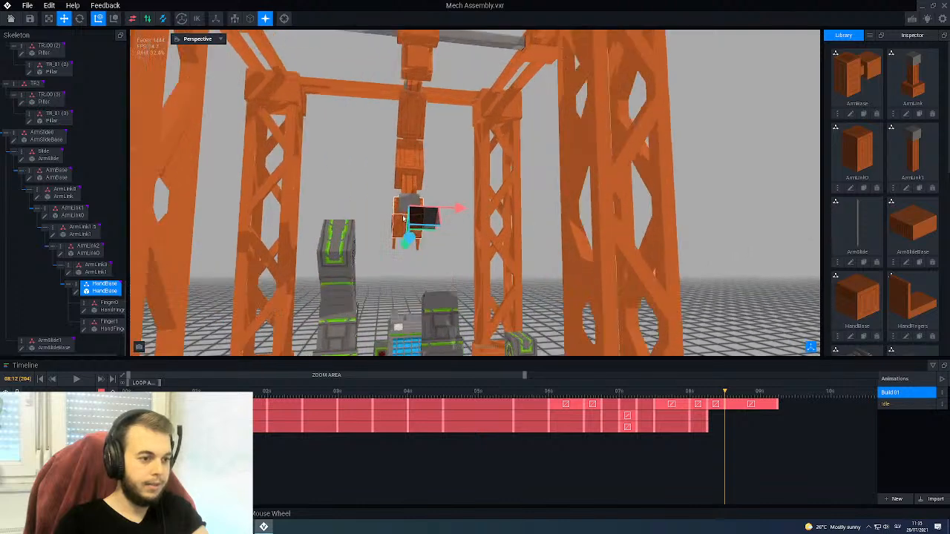
{"action": "scroll", "coordinate": [384, 257], "scroll_direction": "up", "scroll_amount": 4}
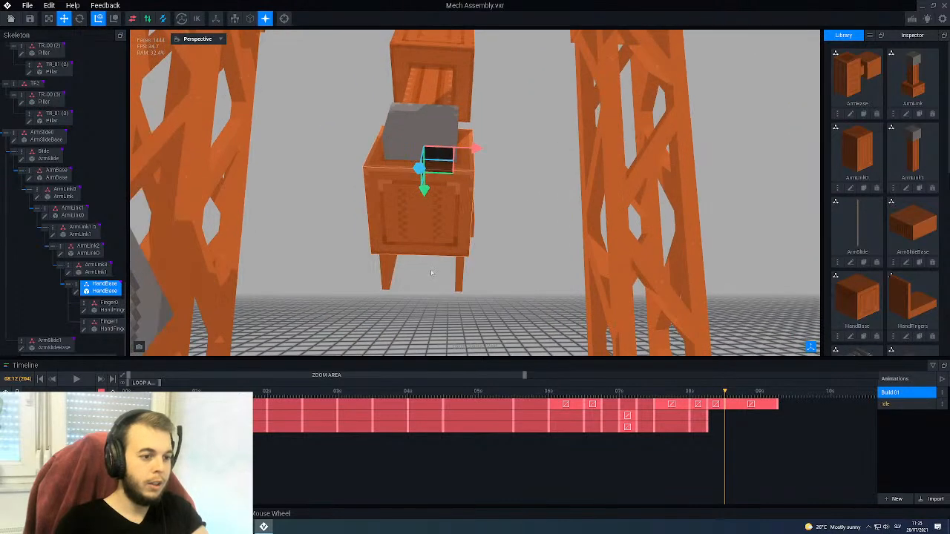
{"action": "left_click", "coordinate": [447, 216]}
{"action": "left_click_drag", "start_coordinate": [471, 206], "coordinate": [486, 206]}
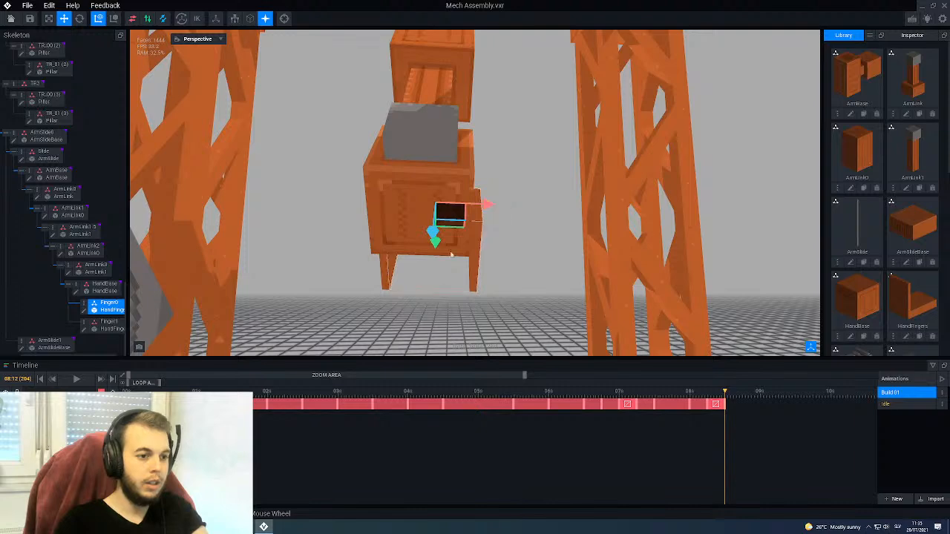
{"action": "left_click", "coordinate": [401, 207]}
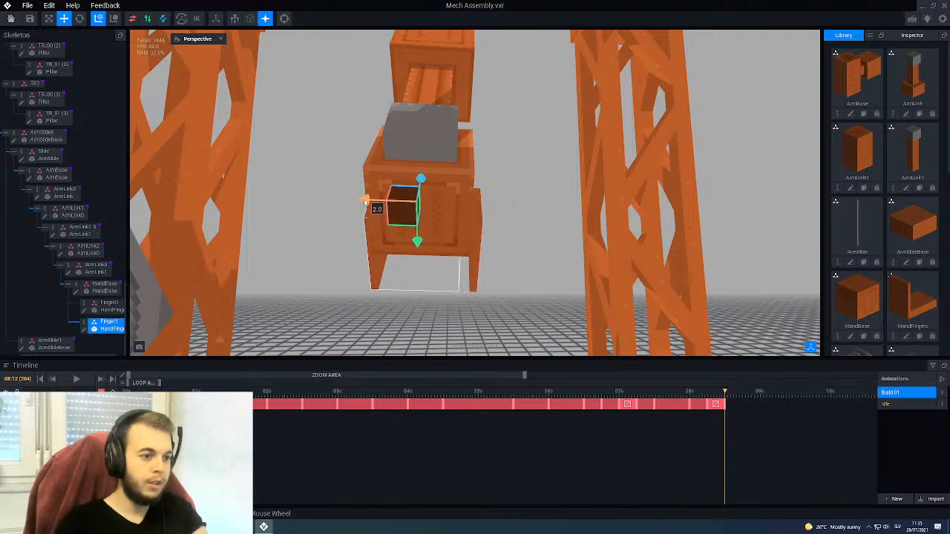
{"action": "left_click_drag", "start_coordinate": [362, 202], "coordinate": [358, 202]}
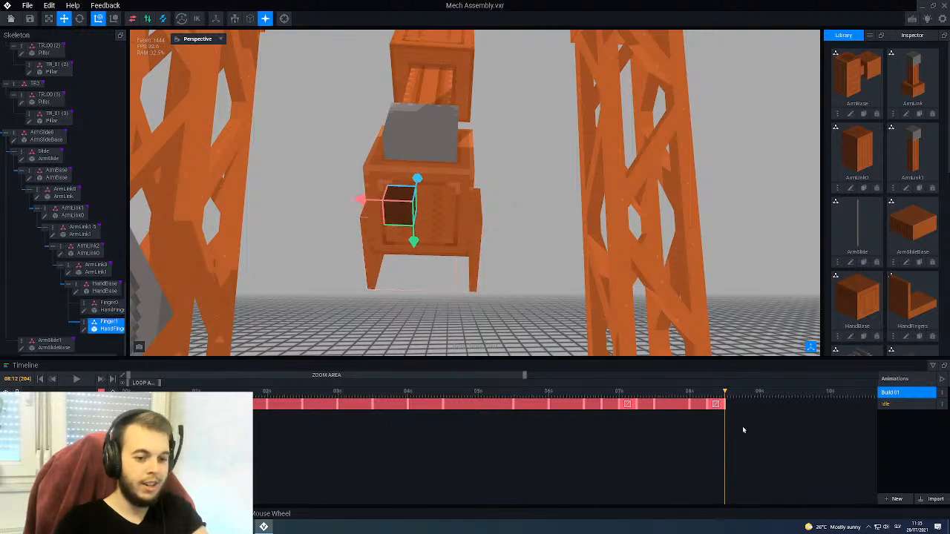
Step: Go to 09:18 and examine from several angles how the arm and hand line up with the mech part
{"action": "scroll", "coordinate": [543, 280], "scroll_direction": "down", "scroll_amount": 5}
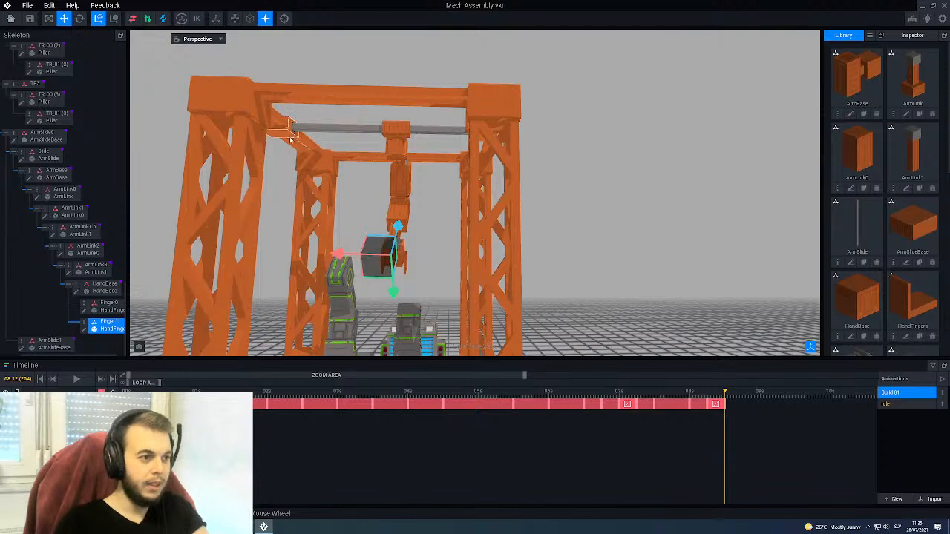
{"action": "left_click", "coordinate": [282, 127]}
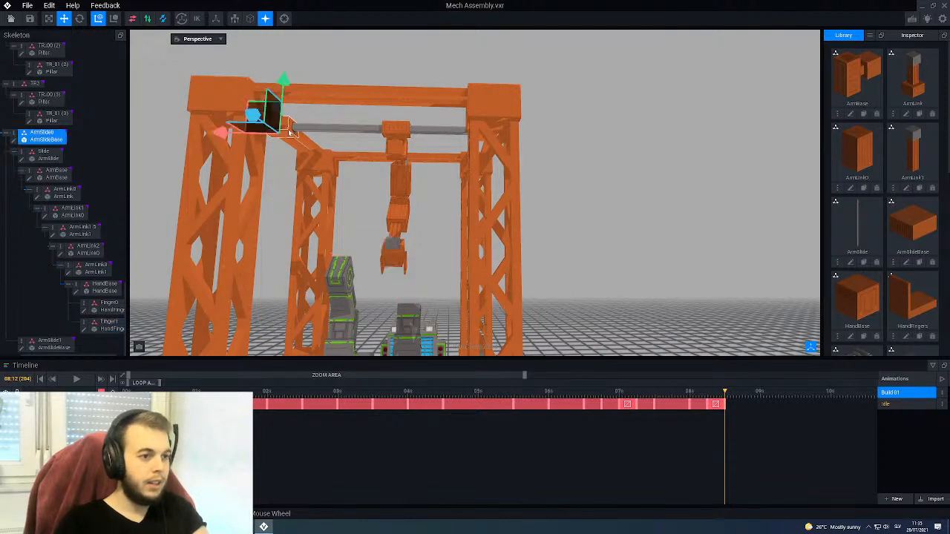
{"action": "left_click", "coordinate": [778, 400]}
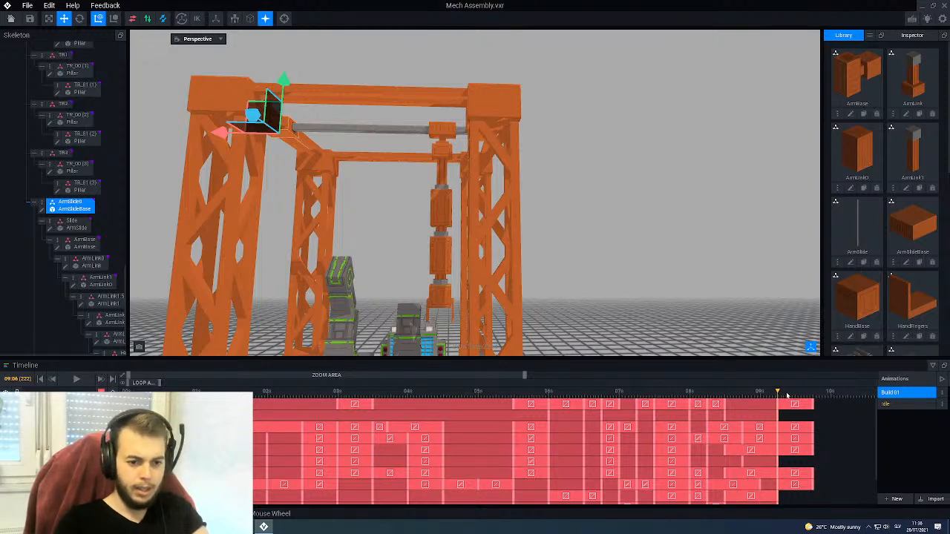
{"action": "left_click_drag", "start_coordinate": [786, 395], "coordinate": [813, 395]}
{"action": "right_click_drag", "start_coordinate": [341, 248], "coordinate": [465, 252]}
{"action": "scroll", "coordinate": [404, 291], "scroll_direction": "up", "scroll_amount": 4}
{"action": "scroll", "coordinate": [404, 291], "scroll_direction": "up", "scroll_amount": 2}
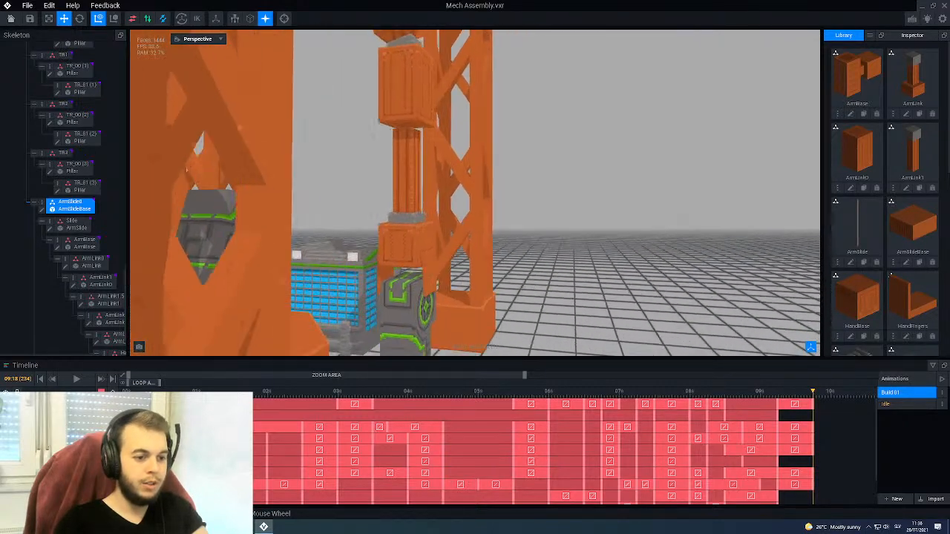
{"action": "scroll", "coordinate": [404, 290], "scroll_direction": "down", "scroll_amount": 2}
{"action": "right_click_drag", "start_coordinate": [405, 290], "coordinate": [402, 287]}
{"action": "scroll", "coordinate": [402, 290], "scroll_direction": "down", "scroll_amount": 5}
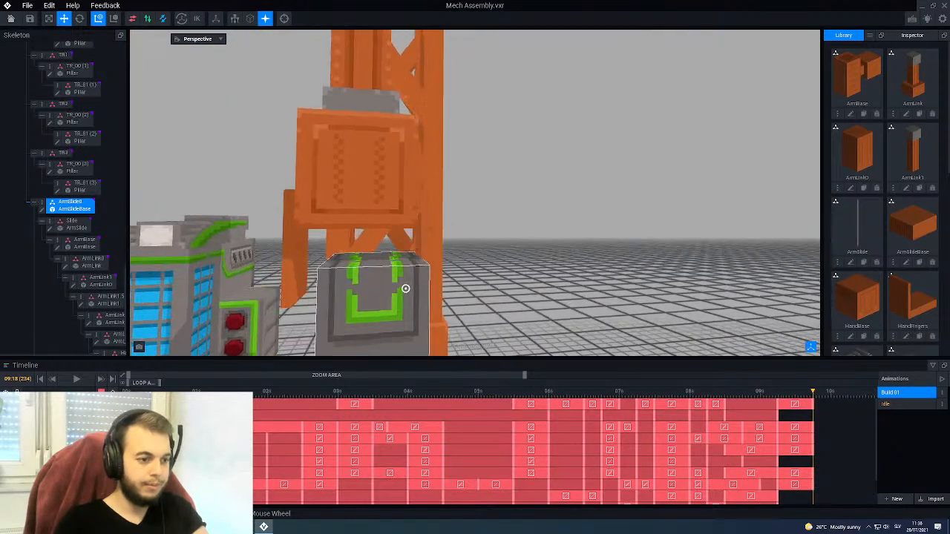
{"action": "scroll", "coordinate": [398, 291], "scroll_direction": "up", "scroll_amount": 8}
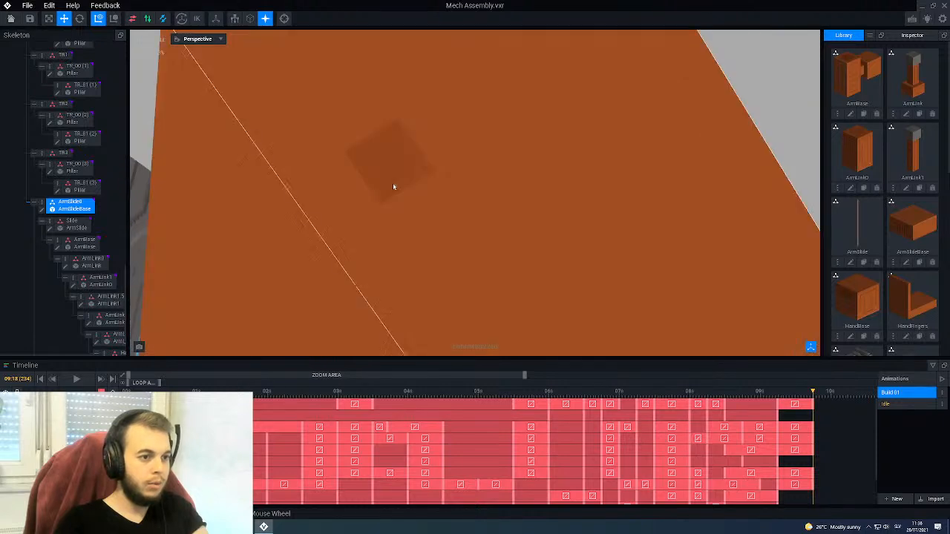
{"action": "scroll", "coordinate": [393, 187], "scroll_direction": "down", "scroll_amount": 5}
{"action": "right_click_drag", "start_coordinate": [401, 285], "coordinate": [405, 287]}
{"action": "scroll", "coordinate": [384, 199], "scroll_direction": "down", "scroll_amount": 5}
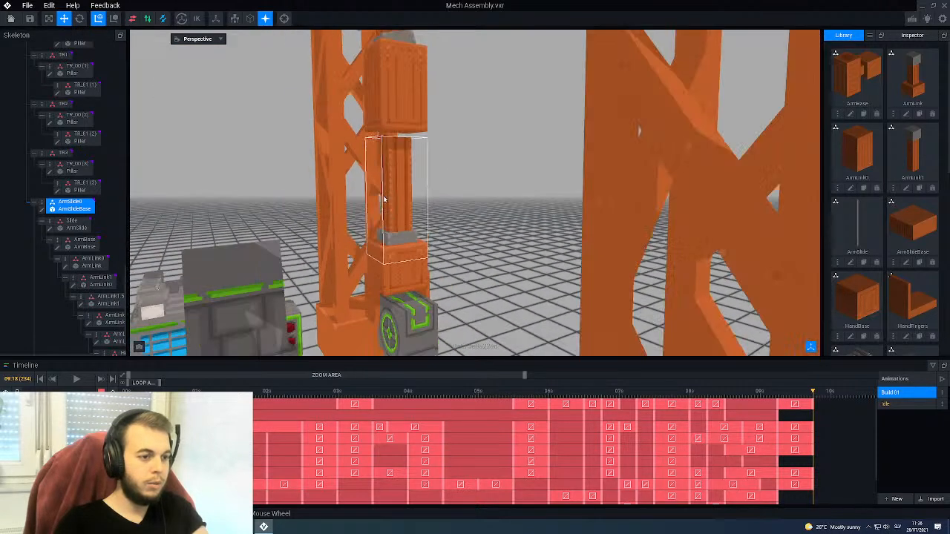
{"action": "scroll", "coordinate": [383, 200], "scroll_direction": "up", "scroll_amount": 5}
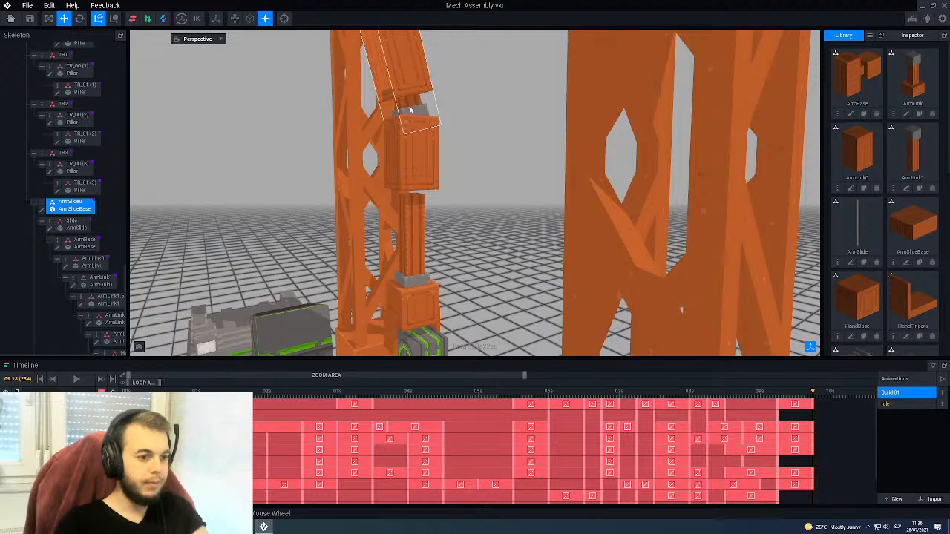
{"action": "right_click_drag", "start_coordinate": [416, 228], "coordinate": [416, 226]}
{"action": "scroll", "coordinate": [410, 218], "scroll_direction": "up", "scroll_amount": 2}
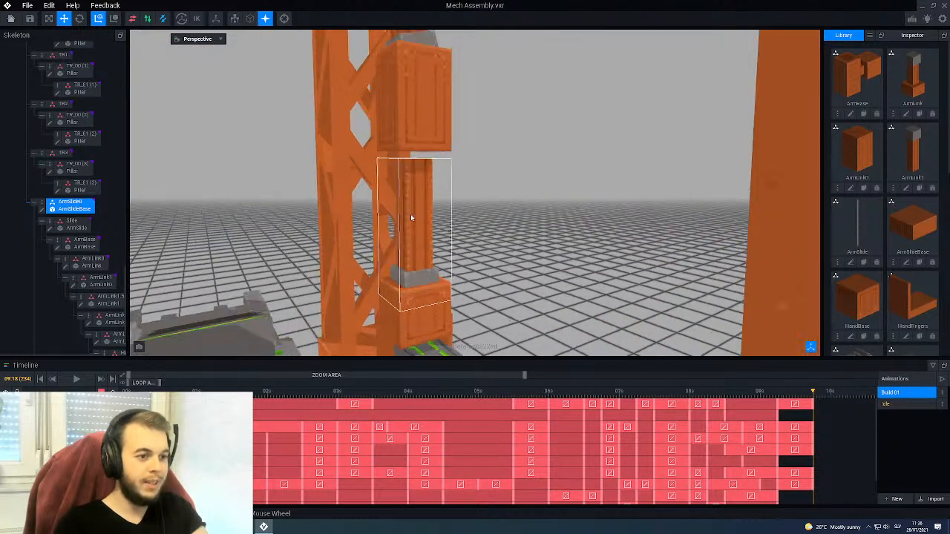
{"action": "scroll", "coordinate": [414, 165], "scroll_direction": "down", "scroll_amount": 4}
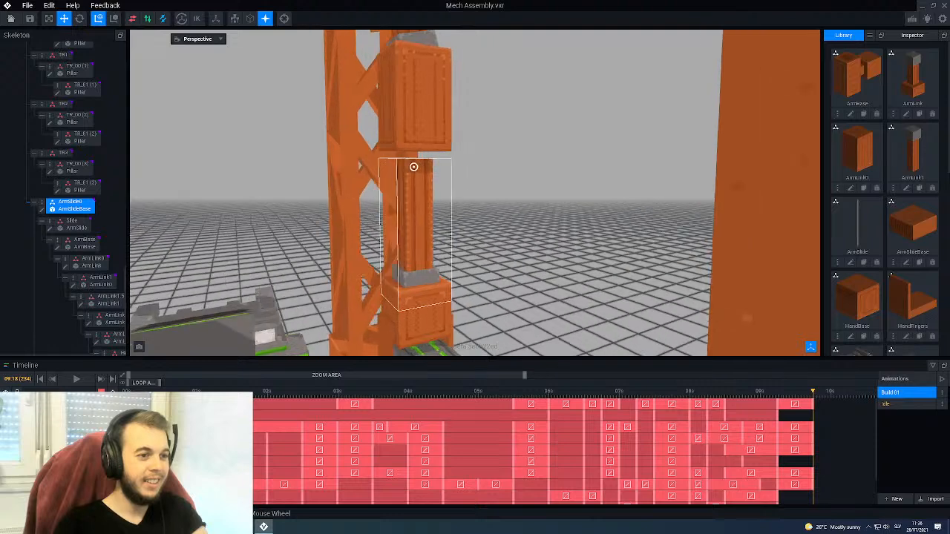
{"action": "scroll", "coordinate": [411, 121], "scroll_direction": "up", "scroll_amount": 1}
Step: Extend the arm at 09:18 by moving ArmLink1.5 along its length to about 20
{"action": "left_click", "coordinate": [410, 121]}
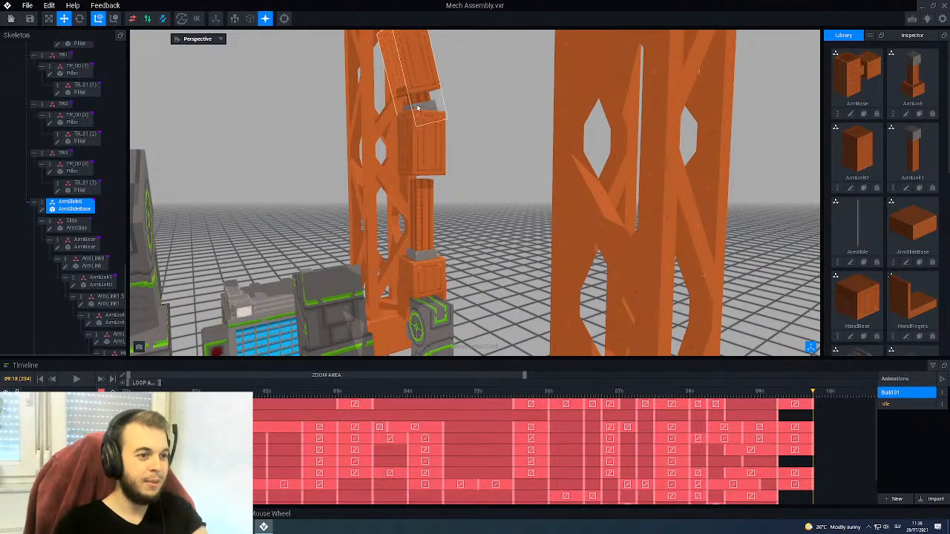
{"action": "left_click_drag", "start_coordinate": [414, 84], "coordinate": [439, 114]}
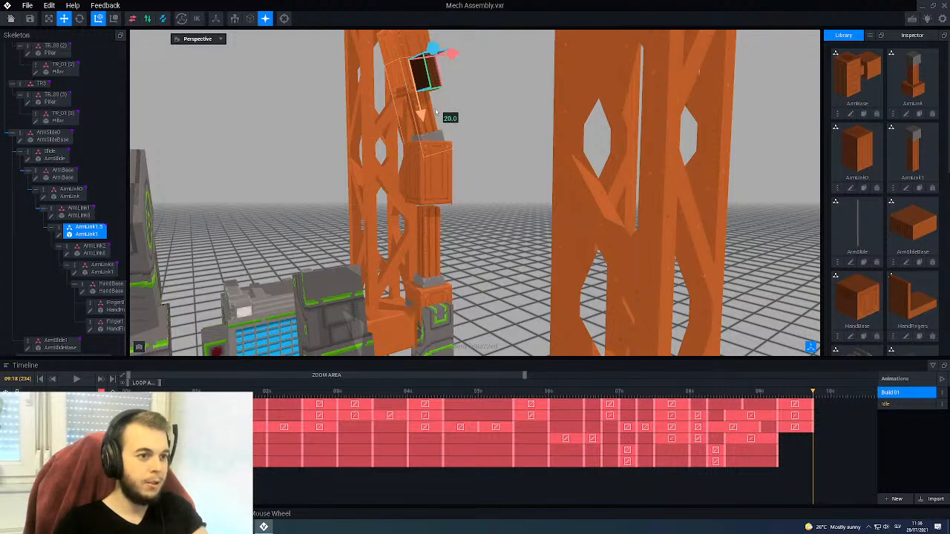
{"action": "right_click_drag", "start_coordinate": [414, 168], "coordinate": [413, 168]}
{"action": "scroll", "coordinate": [413, 168], "scroll_direction": "up", "scroll_amount": 3}
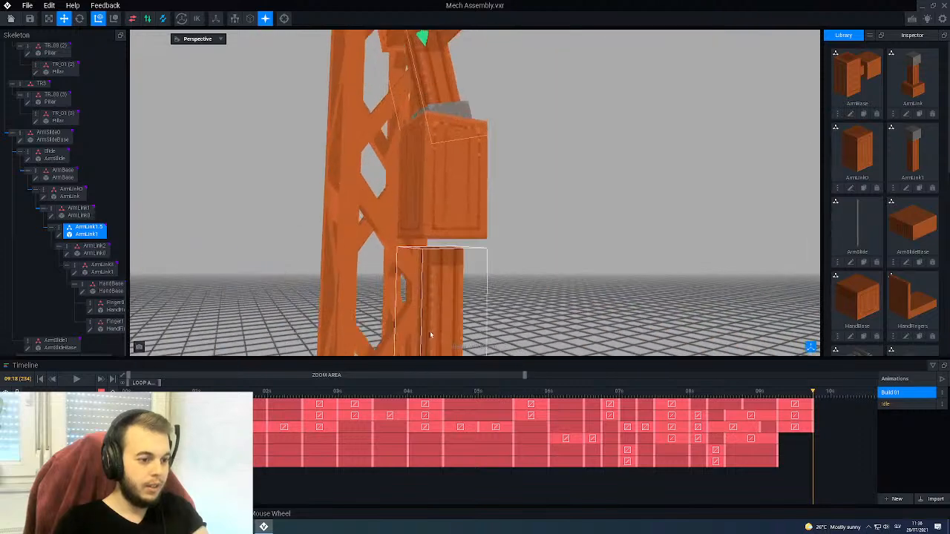
Step: Retract ArmLink3 upward at 09:18 to raise the hand above the mech part
{"action": "scroll", "coordinate": [445, 297], "scroll_direction": "down", "scroll_amount": 2}
{"action": "middle_click_drag", "start_coordinate": [446, 297], "coordinate": [446, 163]}
{"action": "scroll", "coordinate": [453, 297], "scroll_direction": "up", "scroll_amount": 2}
{"action": "middle_click_drag", "start_coordinate": [461, 320], "coordinate": [416, 193]}
{"action": "right_click_drag", "start_coordinate": [427, 270], "coordinate": [427, 270]}
{"action": "left_click", "coordinate": [440, 211]}
{"action": "left_click_drag", "start_coordinate": [444, 175], "coordinate": [438, 132]}
Step: Pull ArmLink1.5 slightly back up along its length at 09:18
{"action": "right_click_drag", "start_coordinate": [436, 282], "coordinate": [450, 151]}
{"action": "scroll", "coordinate": [408, 220], "scroll_direction": "down", "scroll_amount": 8}
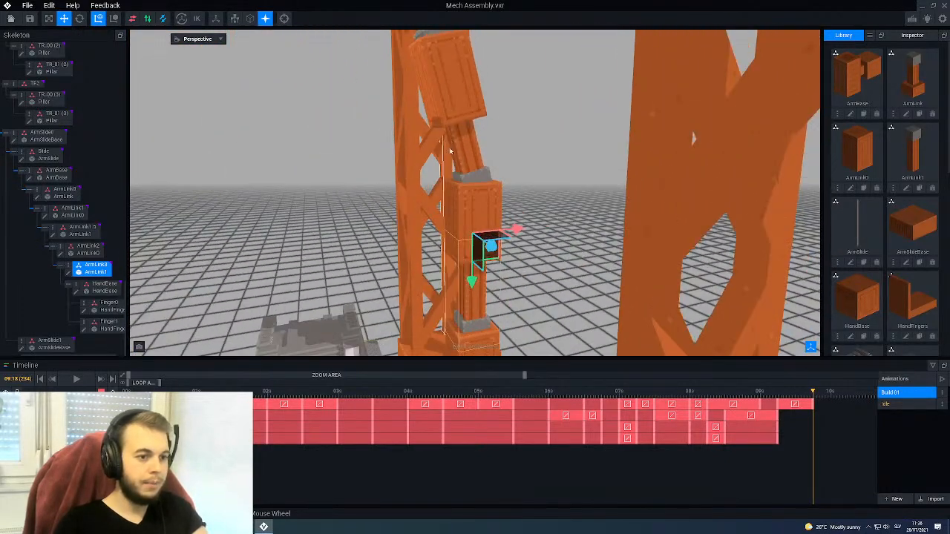
{"action": "scroll", "coordinate": [450, 151], "scroll_direction": "up", "scroll_amount": 4}
{"action": "left_click", "coordinate": [461, 156]}
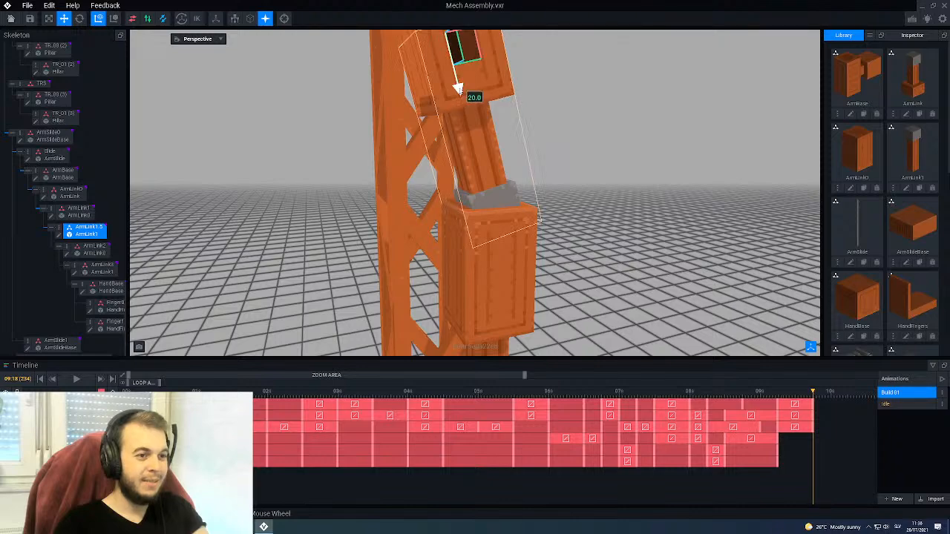
{"action": "left_click_drag", "start_coordinate": [457, 89], "coordinate": [455, 83]}
Step: Examine the hand's fit over the mech part and the bend of the upper arm links at 09:18
{"action": "scroll", "coordinate": [464, 156], "scroll_direction": "down", "scroll_amount": 3}
{"action": "right_click_drag", "start_coordinate": [464, 157], "coordinate": [443, 186]}
{"action": "scroll", "coordinate": [444, 220], "scroll_direction": "up", "scroll_amount": 2}
{"action": "middle_click_drag", "start_coordinate": [447, 255], "coordinate": [444, 169]}
{"action": "middle_click_drag", "start_coordinate": [417, 302], "coordinate": [463, 248]}
{"action": "right_click_drag", "start_coordinate": [463, 247], "coordinate": [461, 248]}
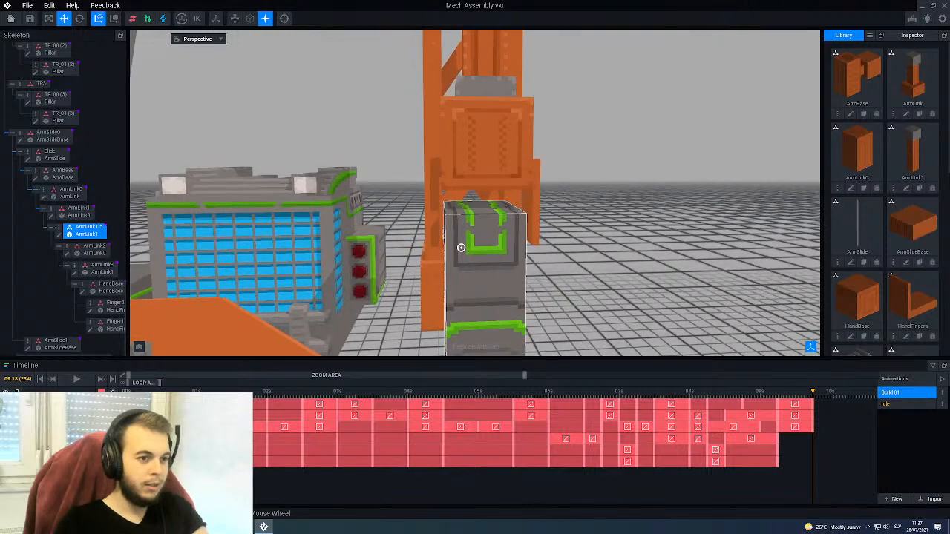
{"action": "scroll", "coordinate": [456, 197], "scroll_direction": "up", "scroll_amount": 4}
{"action": "scroll", "coordinate": [455, 196], "scroll_direction": "down", "scroll_amount": 4}
{"action": "middle_click_drag", "start_coordinate": [454, 108], "coordinate": [452, 189]}
{"action": "scroll", "coordinate": [453, 185], "scroll_direction": "down", "scroll_amount": 2}
{"action": "scroll", "coordinate": [474, 137], "scroll_direction": "down", "scroll_amount": 3}
{"action": "scroll", "coordinate": [476, 138], "scroll_direction": "up", "scroll_amount": 2}
{"action": "middle_click_drag", "start_coordinate": [406, 138], "coordinate": [492, 142]}
{"action": "scroll", "coordinate": [486, 139], "scroll_direction": "down", "scroll_amount": 2}
{"action": "scroll", "coordinate": [503, 110], "scroll_direction": "up", "scroll_amount": 3}
{"action": "scroll", "coordinate": [502, 110], "scroll_direction": "down", "scroll_amount": 3}
{"action": "right_click_drag", "start_coordinate": [495, 109], "coordinate": [501, 163]}
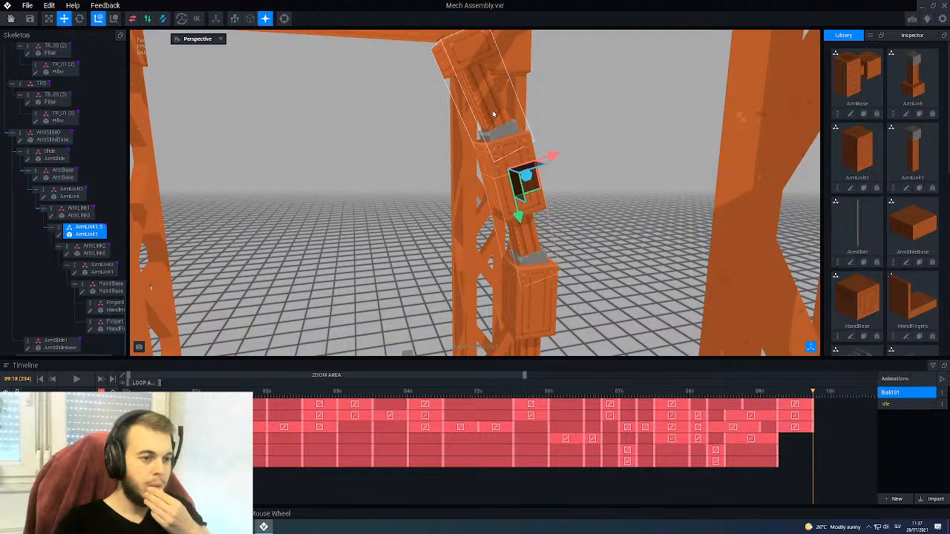
{"action": "right_click_drag", "start_coordinate": [499, 169], "coordinate": [506, 179]}
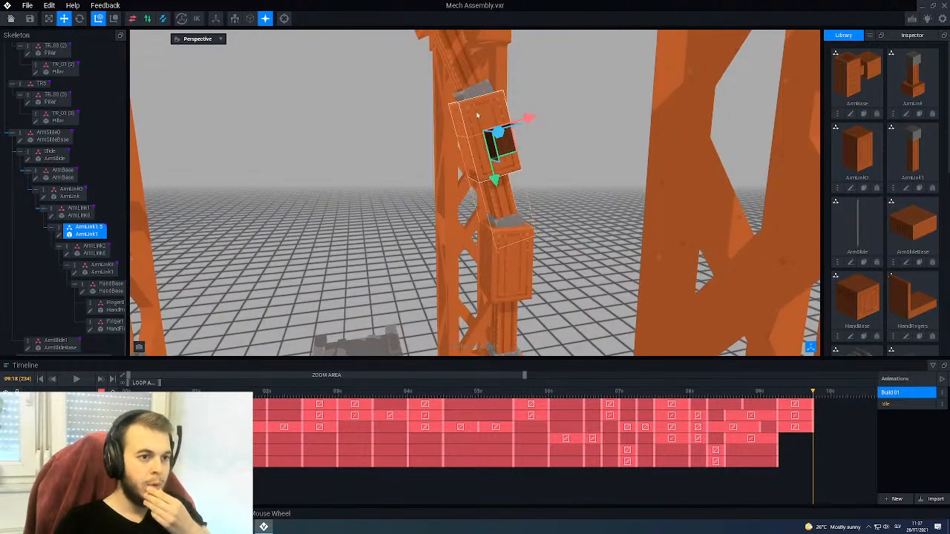
Step: Rotate ArmLink1 slightly and counter-rotate ArmLink2 at 09:18 so the lower arm hangs straight down over the mech part
{"action": "left_click", "coordinate": [474, 109]}
{"action": "left_click", "coordinate": [80, 18]}
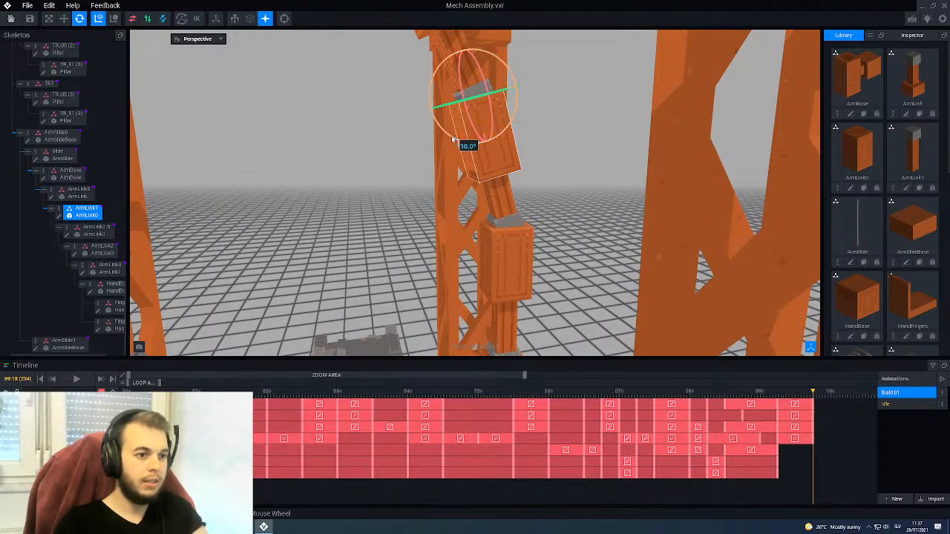
{"action": "left_click_drag", "start_coordinate": [453, 140], "coordinate": [452, 140]}
{"action": "middle_click_drag", "start_coordinate": [462, 250], "coordinate": [479, 121]}
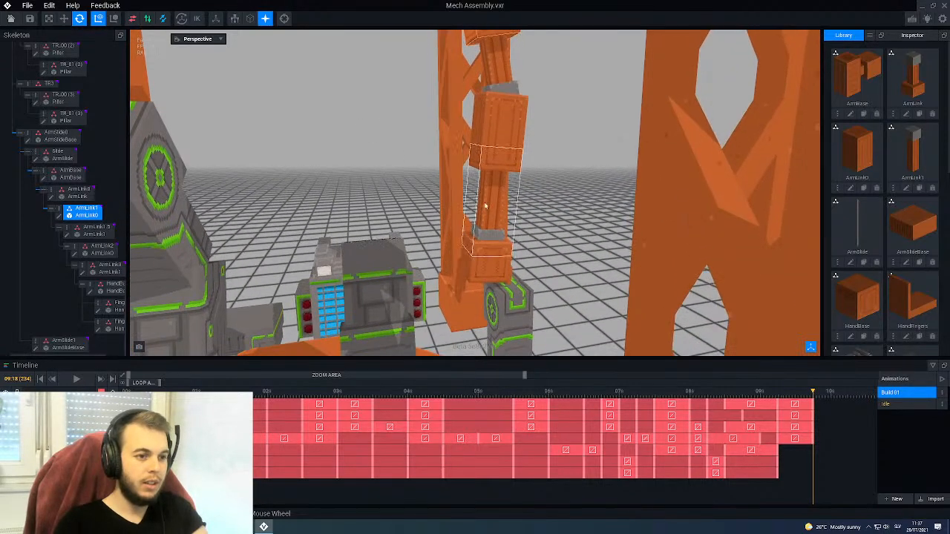
{"action": "left_click", "coordinate": [494, 161]}
{"action": "left_click_drag", "start_coordinate": [483, 139], "coordinate": [489, 141]}
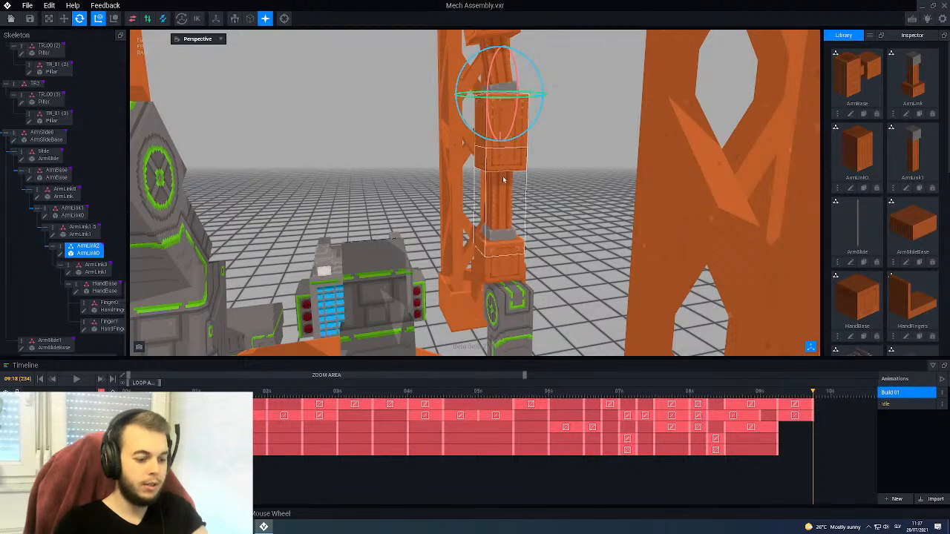
Step: Move ArmLink1.5 along its length to about 15 at 09:18 to adjust the hand's height over the mech part
{"action": "left_click", "coordinate": [521, 273]}
{"action": "scroll", "coordinate": [529, 278], "scroll_direction": "up", "scroll_amount": 2}
{"action": "right_click_drag", "start_coordinate": [529, 278], "coordinate": [506, 157]}
{"action": "left_click", "coordinate": [518, 149]}
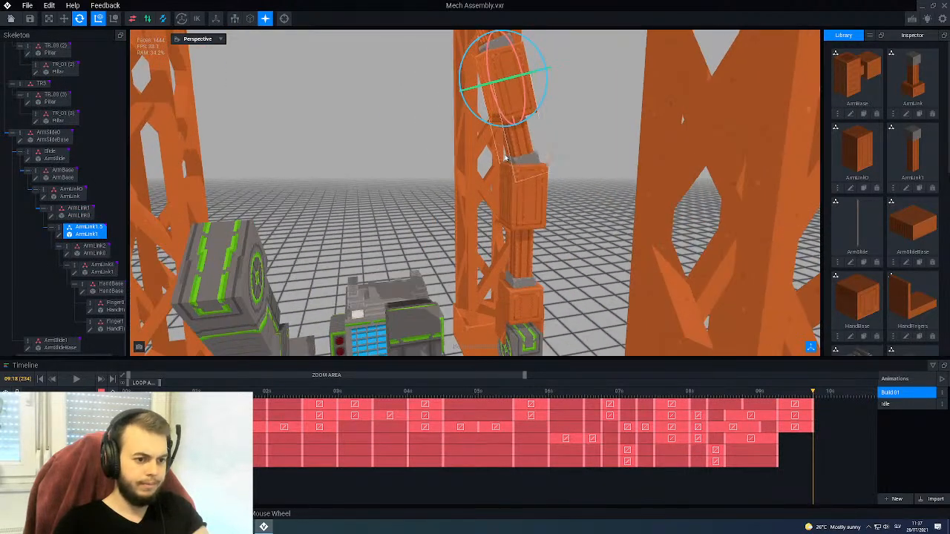
{"action": "left_click", "coordinate": [64, 19]}
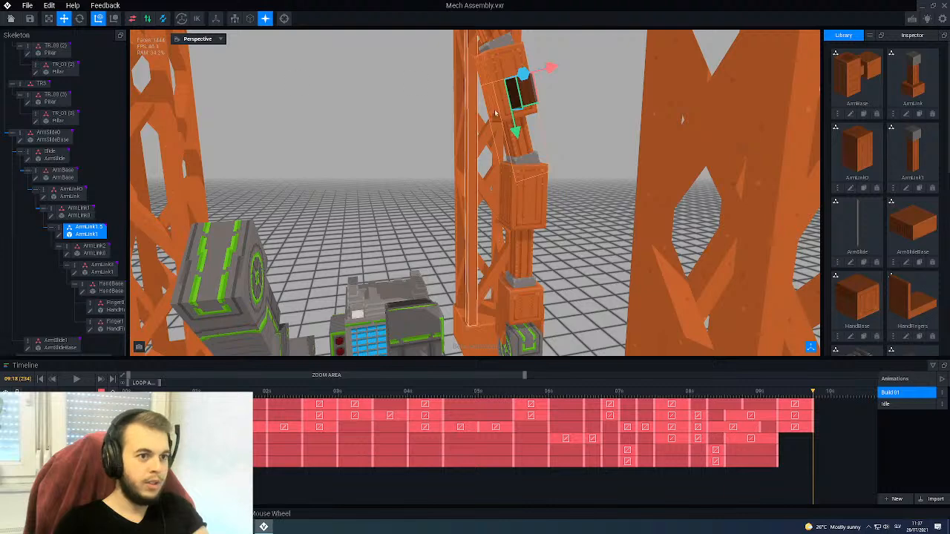
{"action": "left_click_drag", "start_coordinate": [517, 134], "coordinate": [514, 130]}
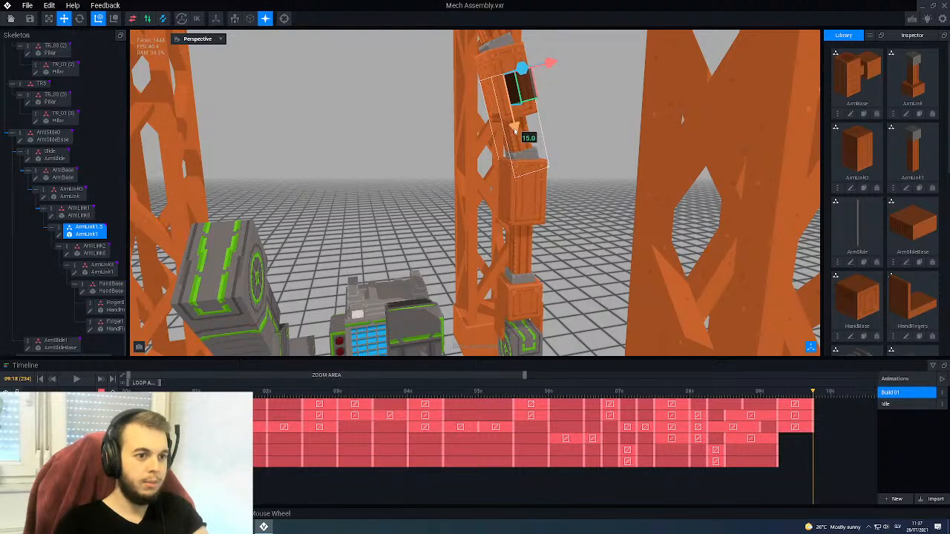
{"action": "scroll", "coordinate": [513, 131], "scroll_direction": "up", "scroll_amount": 10}
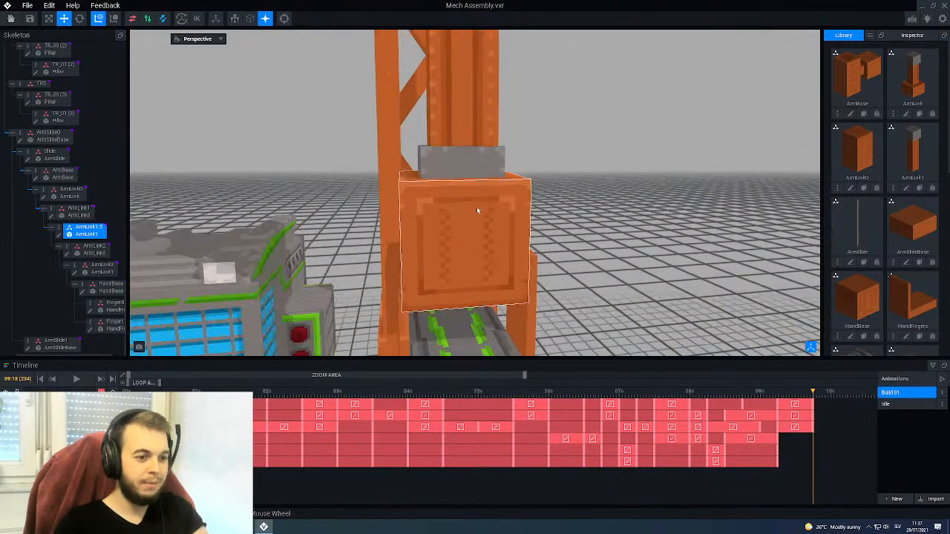
{"action": "middle_click_drag", "start_coordinate": [477, 210], "coordinate": [527, 274]}
{"action": "scroll", "coordinate": [463, 240], "scroll_direction": "down", "scroll_amount": 10}
{"action": "scroll", "coordinate": [524, 278], "scroll_direction": "down", "scroll_amount": 5}
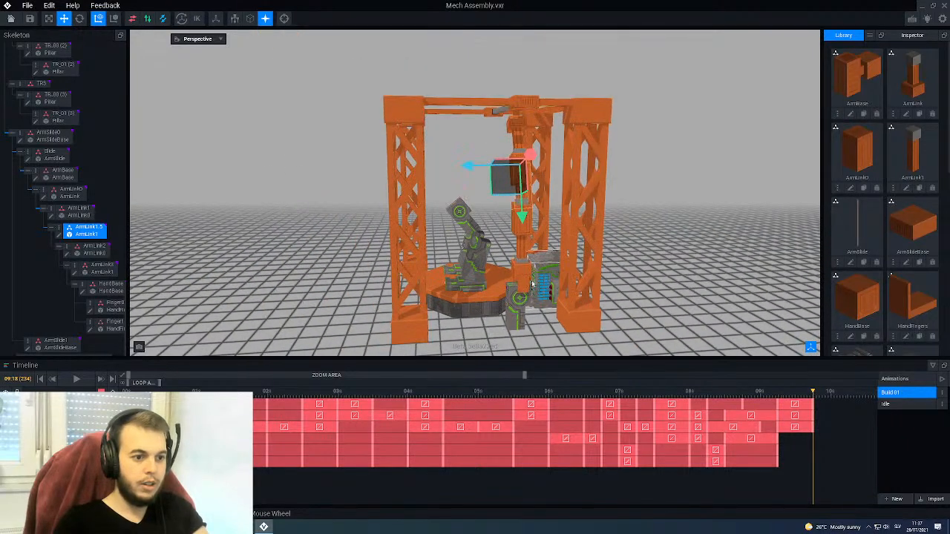
Step: Slide ArmSlide0 slightly along the gantry's top rails at 09:18 to line the arm up with the mech thigh
{"action": "scroll", "coordinate": [512, 289], "scroll_direction": "up", "scroll_amount": 5}
{"action": "scroll", "coordinate": [529, 288], "scroll_direction": "down", "scroll_amount": 2}
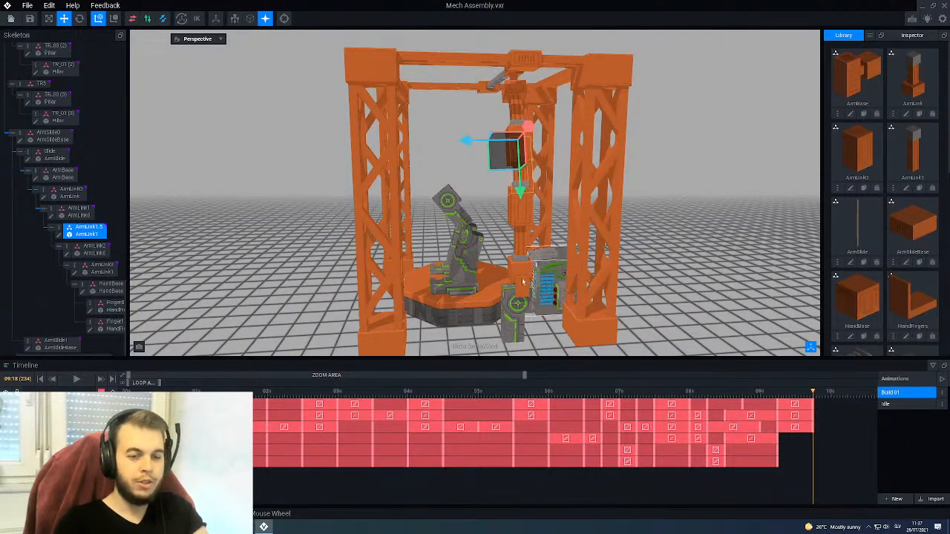
{"action": "scroll", "coordinate": [528, 288], "scroll_direction": "down", "scroll_amount": 3}
{"action": "scroll", "coordinate": [476, 228], "scroll_direction": "up", "scroll_amount": 1}
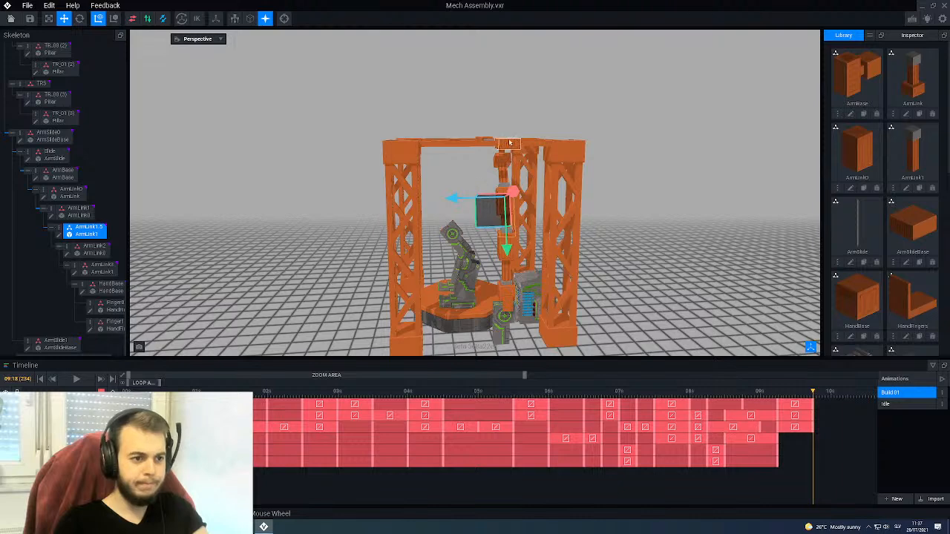
{"action": "scroll", "coordinate": [509, 143], "scroll_direction": "down", "scroll_amount": 2}
{"action": "left_click", "coordinate": [509, 144]}
{"action": "scroll", "coordinate": [527, 274], "scroll_direction": "up", "scroll_amount": 2}
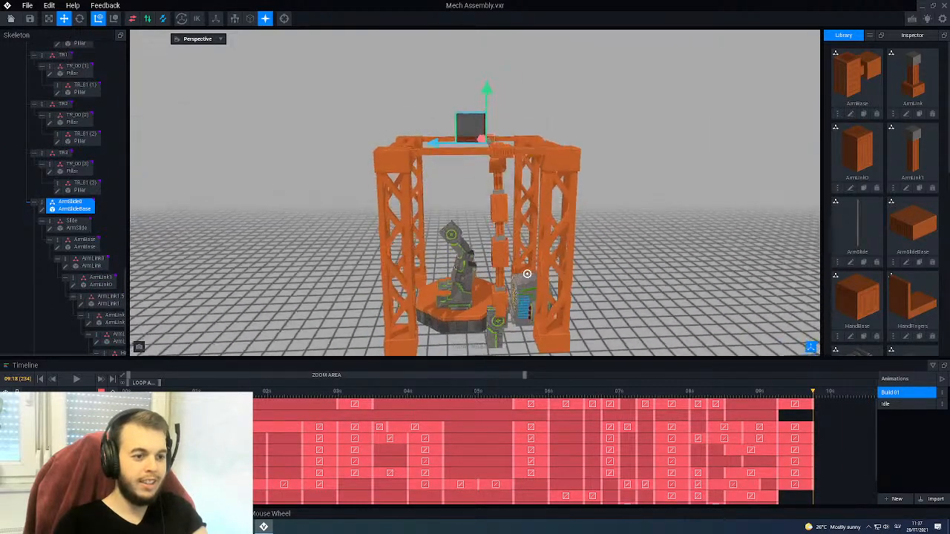
{"action": "middle_click_drag", "start_coordinate": [527, 274], "coordinate": [463, 179]}
{"action": "left_click_drag", "start_coordinate": [438, 148], "coordinate": [436, 147]}
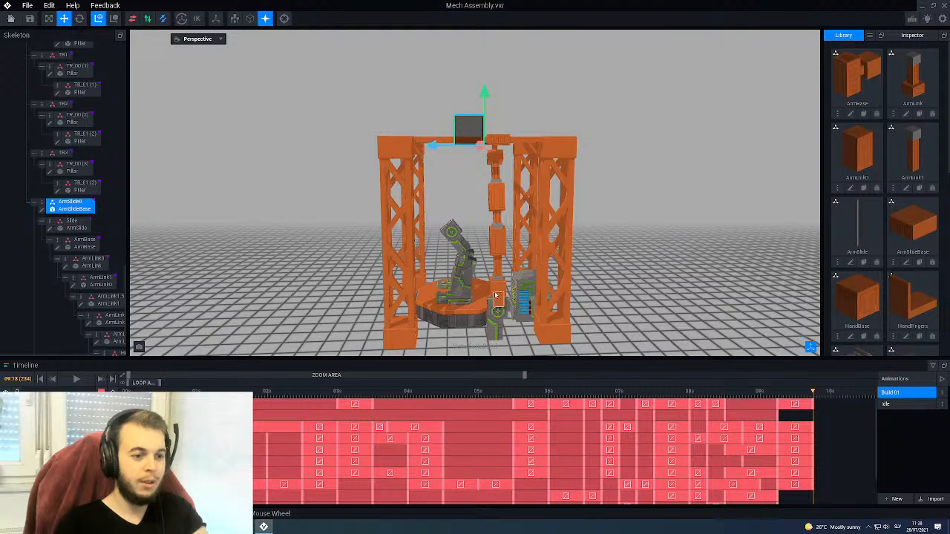
Step: Adjust ArmLink3 along its length at 09:18 to set the hand's height over the mech thigh
{"action": "scroll", "coordinate": [496, 295], "scroll_direction": "up", "scroll_amount": 5}
{"action": "scroll", "coordinate": [480, 271], "scroll_direction": "up", "scroll_amount": 2}
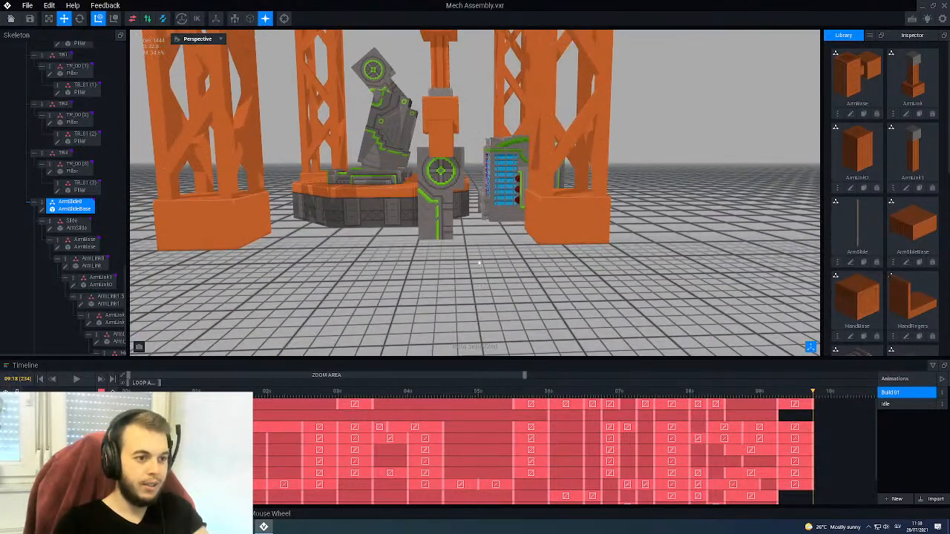
{"action": "scroll", "coordinate": [465, 236], "scroll_direction": "up", "scroll_amount": 3}
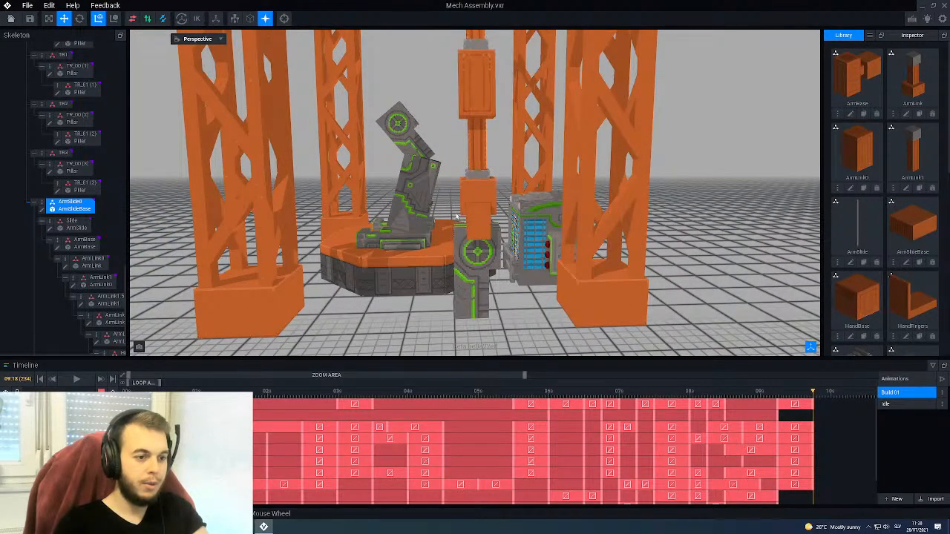
{"action": "scroll", "coordinate": [451, 214], "scroll_direction": "up", "scroll_amount": 4}
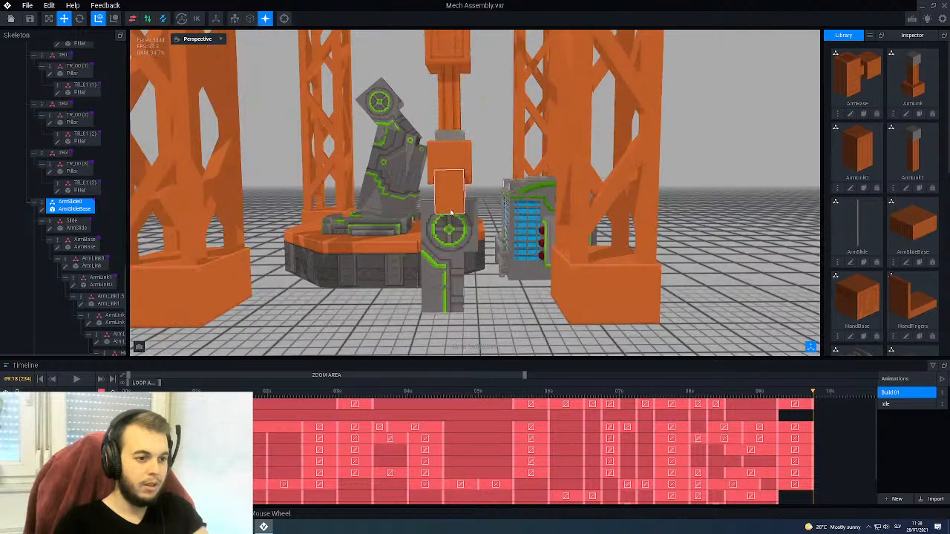
{"action": "left_click", "coordinate": [425, 92]}
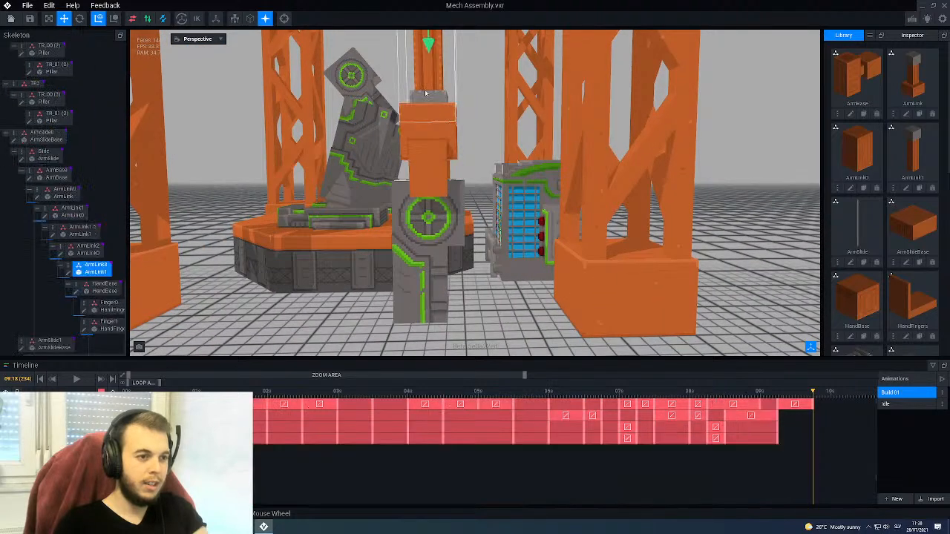
{"action": "left_click_drag", "start_coordinate": [427, 45], "coordinate": [425, 160]}
{"action": "right_click_drag", "start_coordinate": [426, 160], "coordinate": [424, 169]}
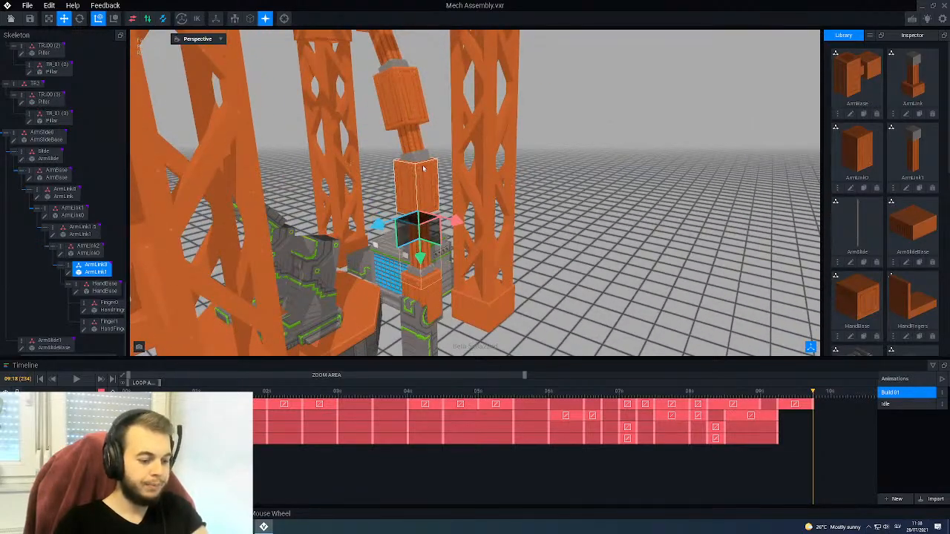
Step: At 10:00, move ArmLink3 slightly along its length to bring the hand into its gripping position on the thigh
{"action": "scroll", "coordinate": [490, 229], "scroll_direction": "down", "scroll_amount": 5}
{"action": "right_click_drag", "start_coordinate": [498, 220], "coordinate": [498, 219]}
{"action": "left_click", "coordinate": [340, 166]}
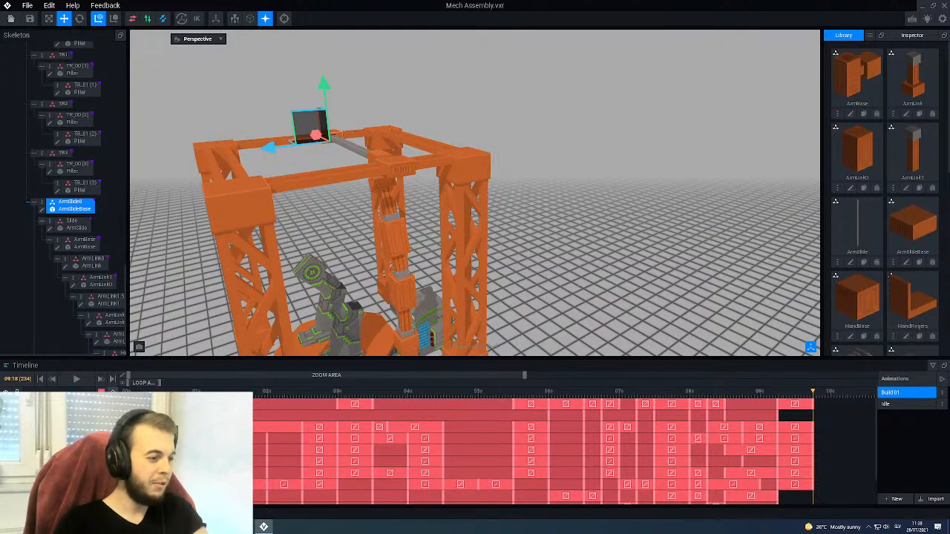
{"action": "right_click_drag", "start_coordinate": [392, 276], "coordinate": [392, 276]}
{"action": "middle_click_drag", "start_coordinate": [408, 234], "coordinate": [408, 235]}
{"action": "right_click_drag", "start_coordinate": [511, 223], "coordinate": [511, 223]}
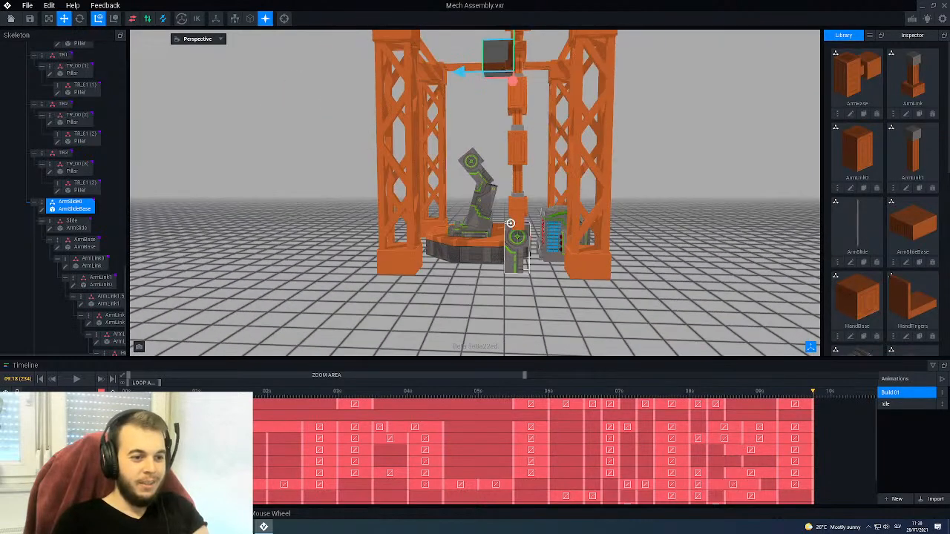
{"action": "scroll", "coordinate": [506, 228], "scroll_direction": "up", "scroll_amount": 2}
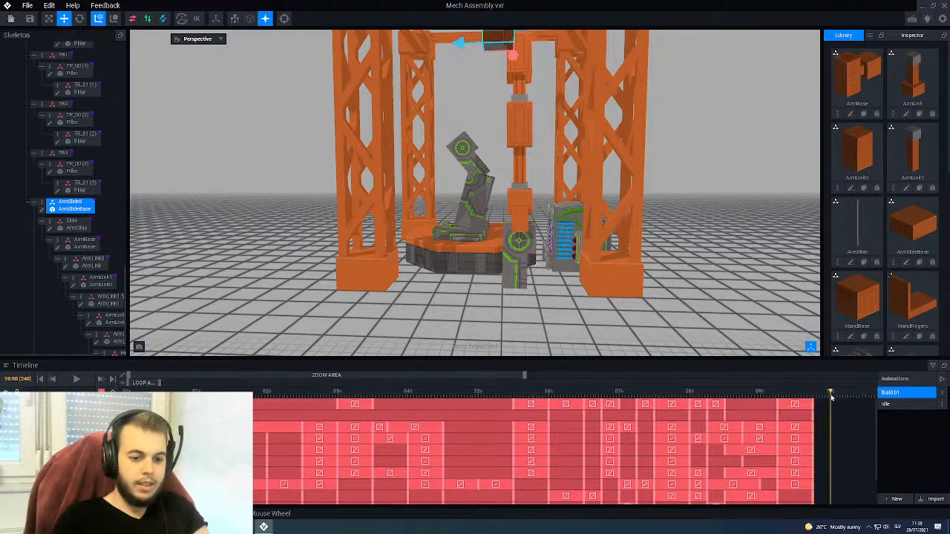
{"action": "scroll", "coordinate": [492, 227], "scroll_direction": "up", "scroll_amount": 3}
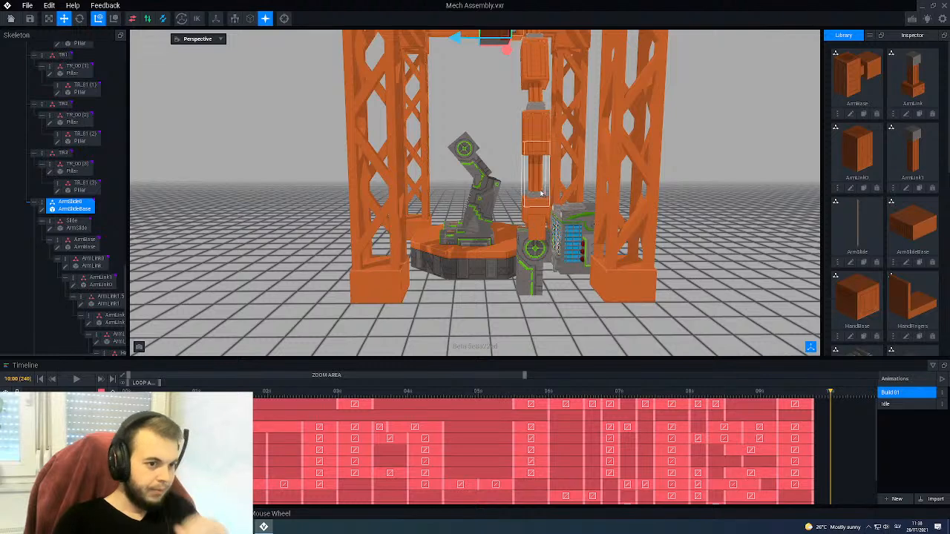
{"action": "scroll", "coordinate": [545, 196], "scroll_direction": "up", "scroll_amount": 2}
{"action": "left_click", "coordinate": [566, 164]}
{"action": "left_click_drag", "start_coordinate": [574, 129], "coordinate": [564, 139]}
Step: Move Finger0 and Finger1 inward at 10:00 so the hand closes on the mech thigh
{"action": "right_click_drag", "start_coordinate": [495, 226], "coordinate": [566, 245]}
{"action": "scroll", "coordinate": [565, 241], "scroll_direction": "up", "scroll_amount": 5}
{"action": "left_click", "coordinate": [556, 241]}
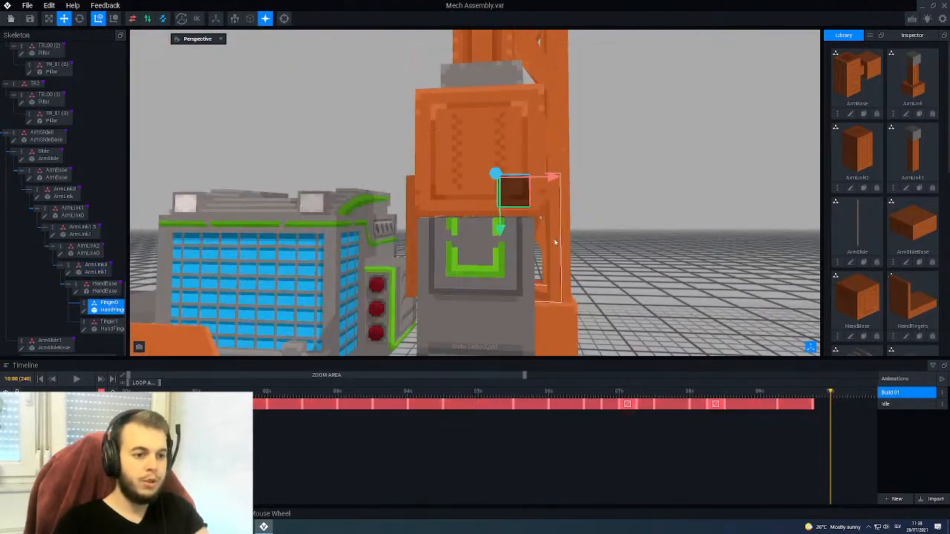
{"action": "left_click_drag", "start_coordinate": [560, 181], "coordinate": [531, 181]}
{"action": "right_click_drag", "start_coordinate": [439, 213], "coordinate": [498, 225]}
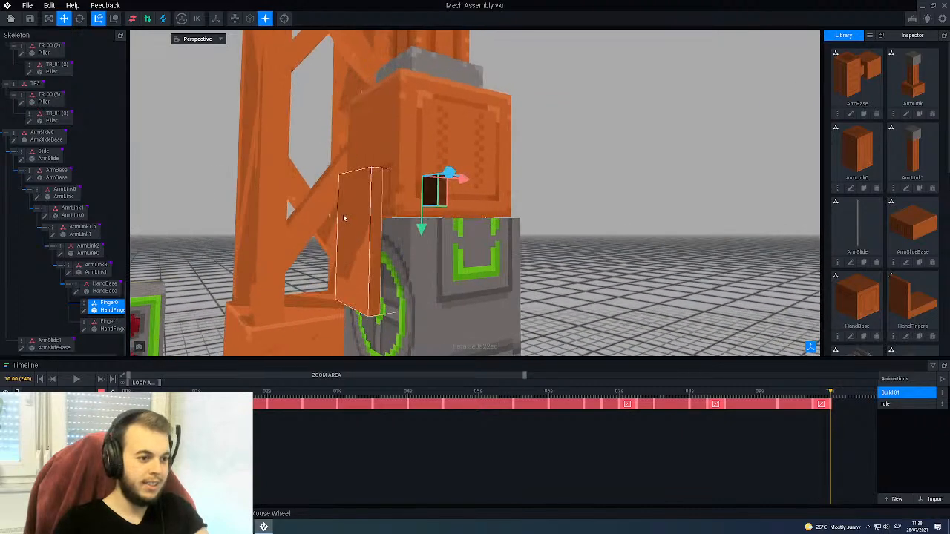
{"action": "left_click", "coordinate": [345, 216]}
{"action": "left_click_drag", "start_coordinate": [364, 173], "coordinate": [390, 174]}
Step: Save the Mech Assembly model
{"action": "right_click_drag", "start_coordinate": [424, 217], "coordinate": [248, 186]}
{"action": "scroll", "coordinate": [512, 211], "scroll_direction": "down", "scroll_amount": 5}
{"action": "left_click", "coordinate": [31, 18]}
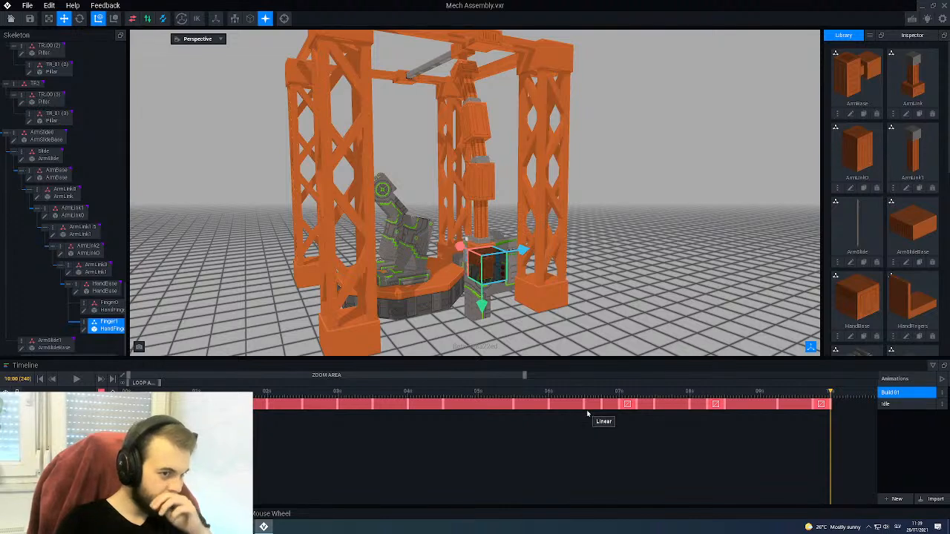
Step: Key Mech_Thigh0's current position at 10:06 and shift that keyframe back to 10:00
{"action": "left_click_drag", "start_coordinate": [335, 377], "coordinate": [539, 417]}
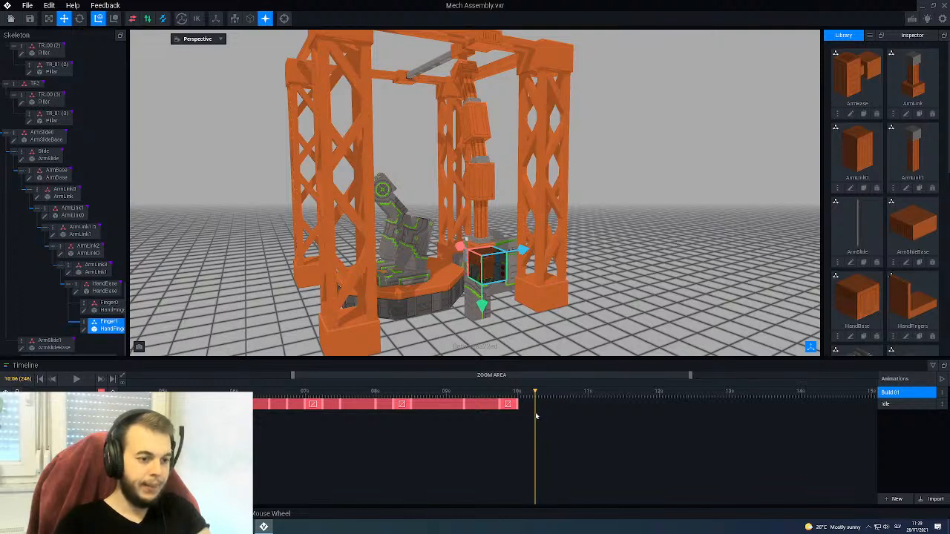
{"action": "mouse_move", "coordinate": [536, 416]}
{"action": "left_mouse_down"}
{"action": "mouse_move", "coordinate": [551, 416]}
{"action": "mouse_move", "coordinate": [535, 417]}
{"action": "left_mouse_up"}
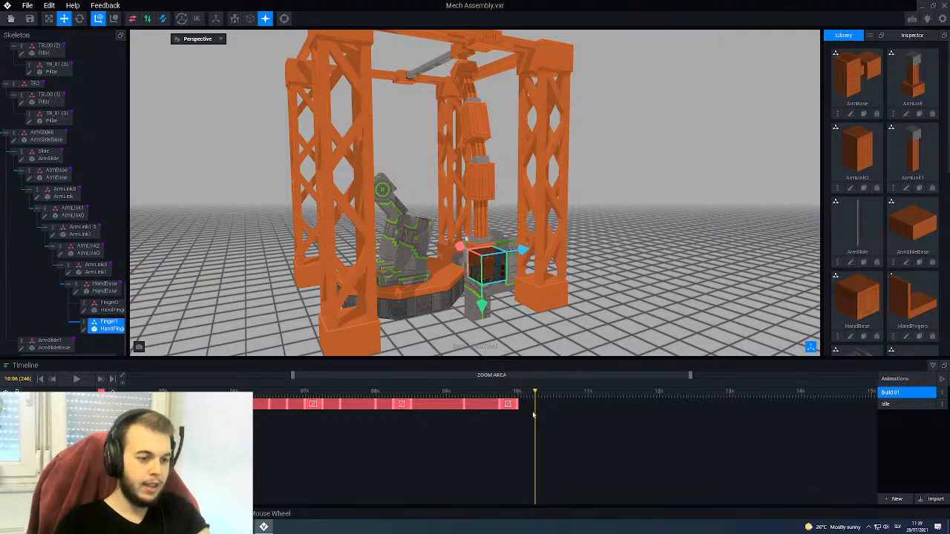
{"action": "left_click", "coordinate": [470, 308]}
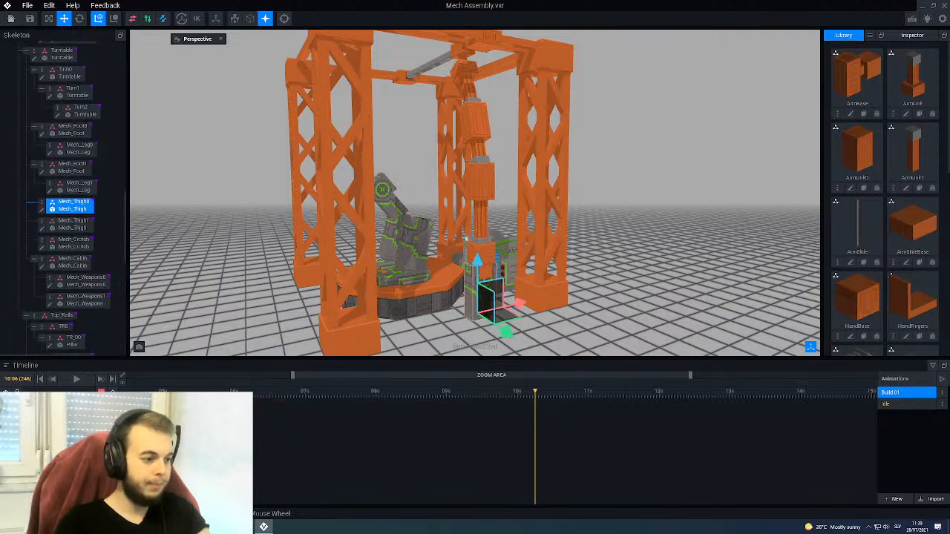
{"action": "left_click", "coordinate": [113, 394]}
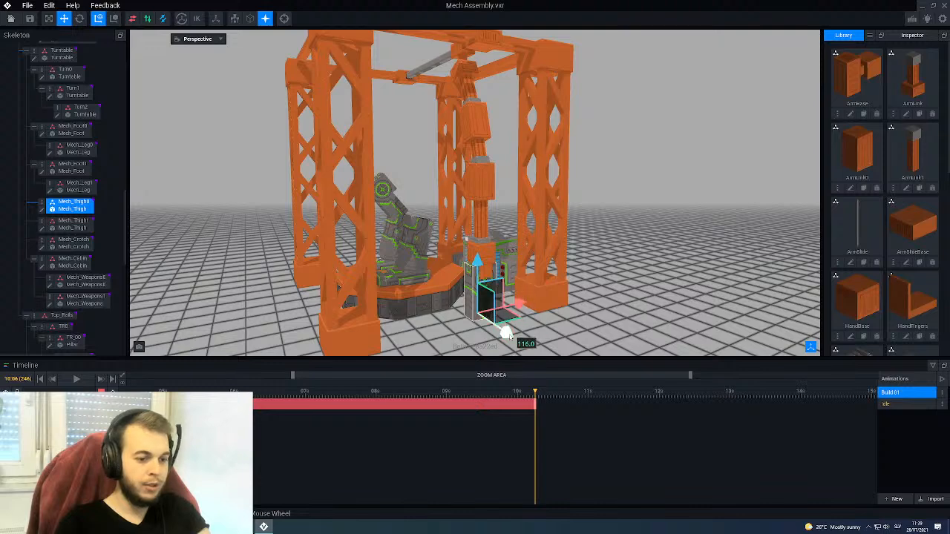
{"action": "scroll", "coordinate": [503, 331], "scroll_direction": "up", "scroll_amount": 5}
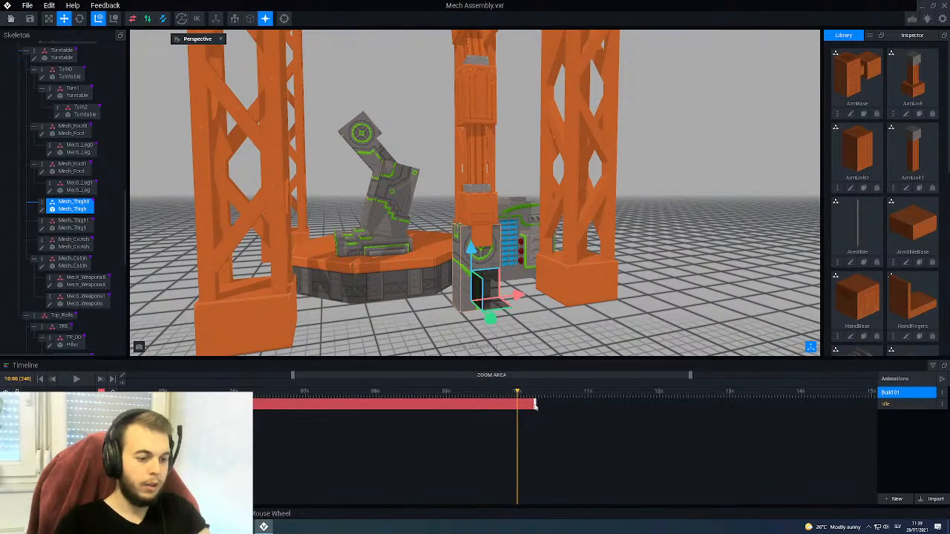
Step: Add keyframes at 10:00 for ArmSlide0 and all arm parts below it to hold the gripping pose
{"action": "left_click", "coordinate": [479, 204]}
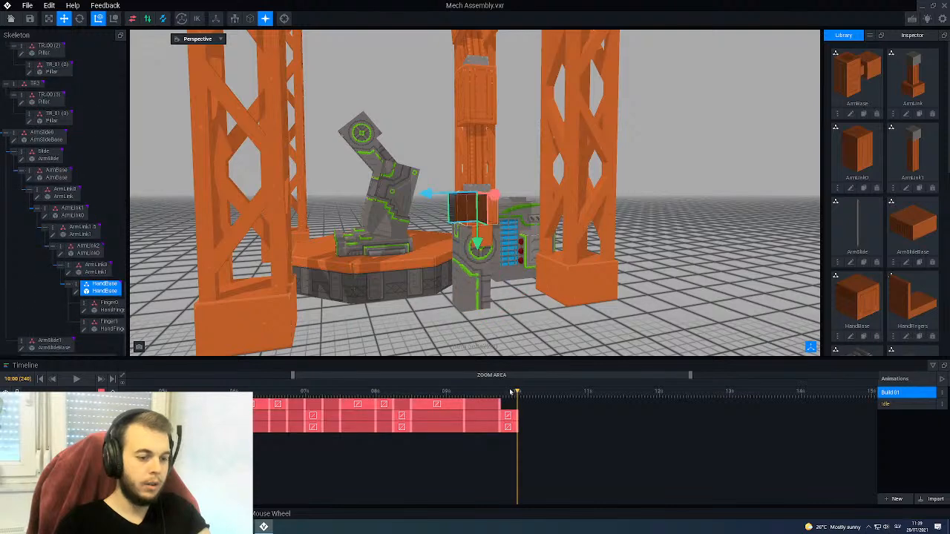
{"action": "scroll", "coordinate": [499, 256], "scroll_direction": "down", "scroll_amount": 8}
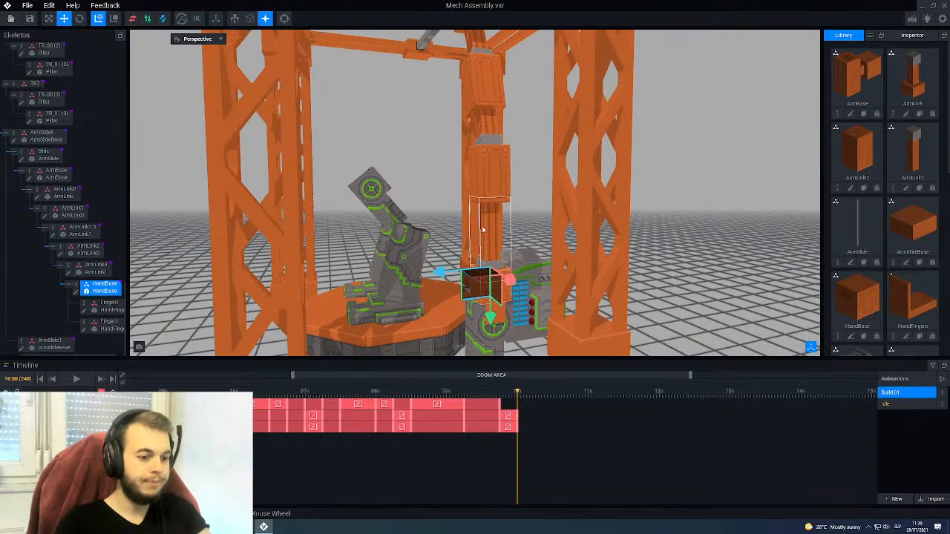
{"action": "middle_click_drag", "start_coordinate": [472, 181], "coordinate": [449, 31]}
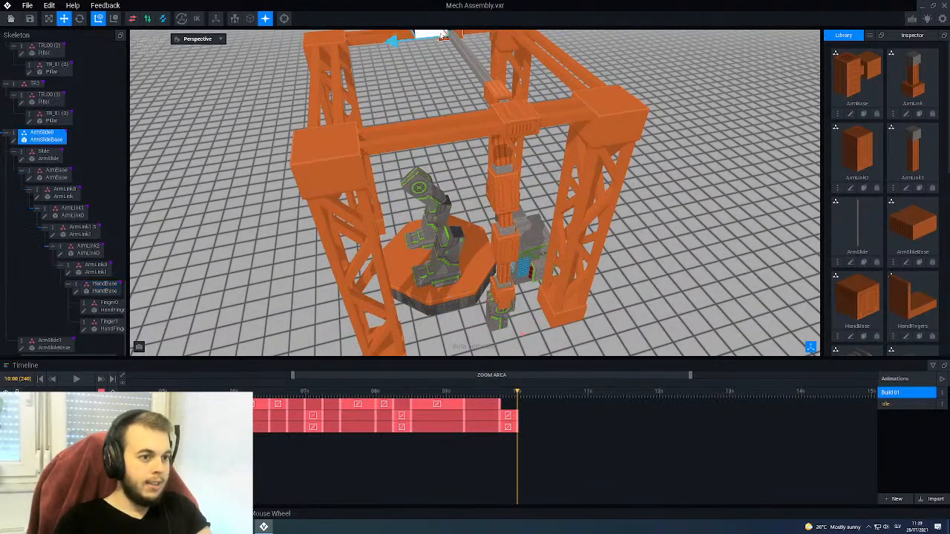
{"action": "left_click", "coordinate": [423, 287]}
{"action": "left_click_drag", "start_coordinate": [489, 394], "coordinate": [517, 399]}
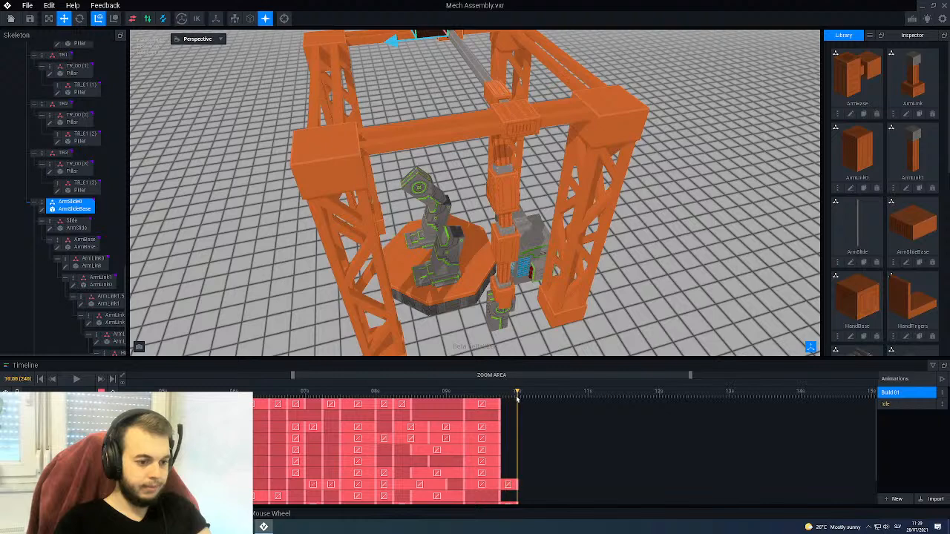
{"action": "key", "text": "k"}
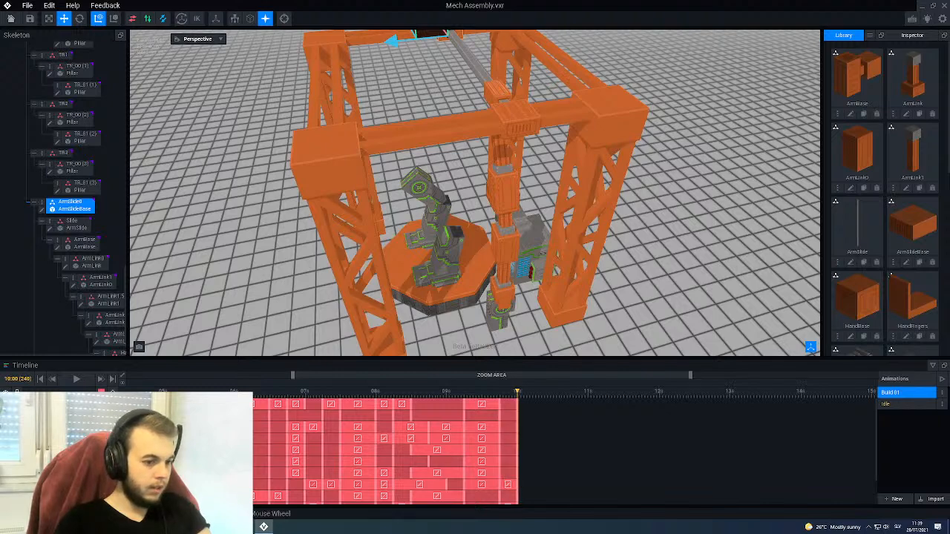
Step: Pull ArmLink3 upward along its length at 10:06 to lift the hand
{"action": "scroll", "coordinate": [535, 319], "scroll_direction": "down", "scroll_amount": 2}
{"action": "right_click_drag", "start_coordinate": [531, 346], "coordinate": [547, 318]}
{"action": "scroll", "coordinate": [523, 307], "scroll_direction": "up", "scroll_amount": 4}
{"action": "scroll", "coordinate": [524, 306], "scroll_direction": "up", "scroll_amount": 3}
{"action": "right_click_drag", "start_coordinate": [168, 198], "coordinate": [409, 254]}
{"action": "left_click_drag", "start_coordinate": [531, 396], "coordinate": [536, 398]}
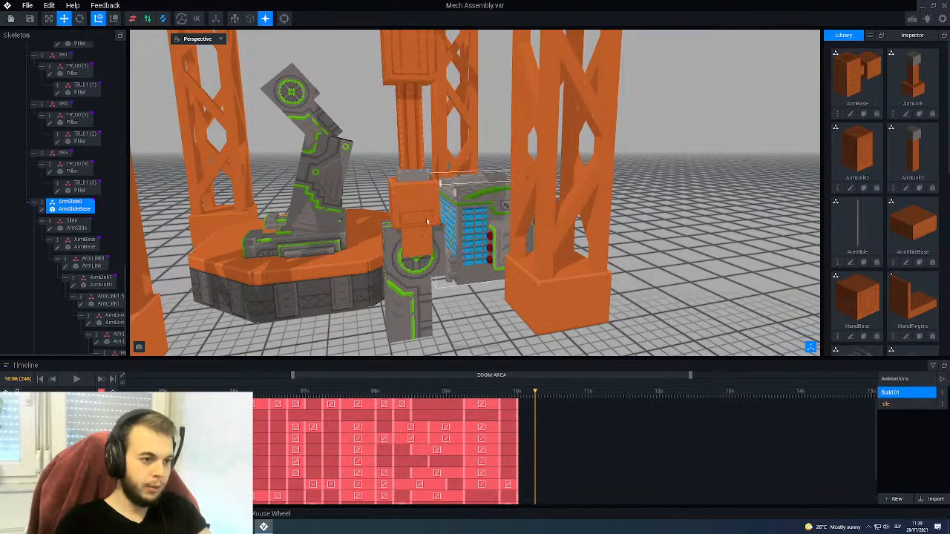
{"action": "left_click", "coordinate": [410, 157]}
{"action": "left_click_drag", "start_coordinate": [406, 142], "coordinate": [411, 60]}
Step: Raise Mech_Thigh0 at 10:06 to match the lifted hand, checking ArmLink3's position at 10:00 for reference
{"action": "left_click", "coordinate": [406, 271]}
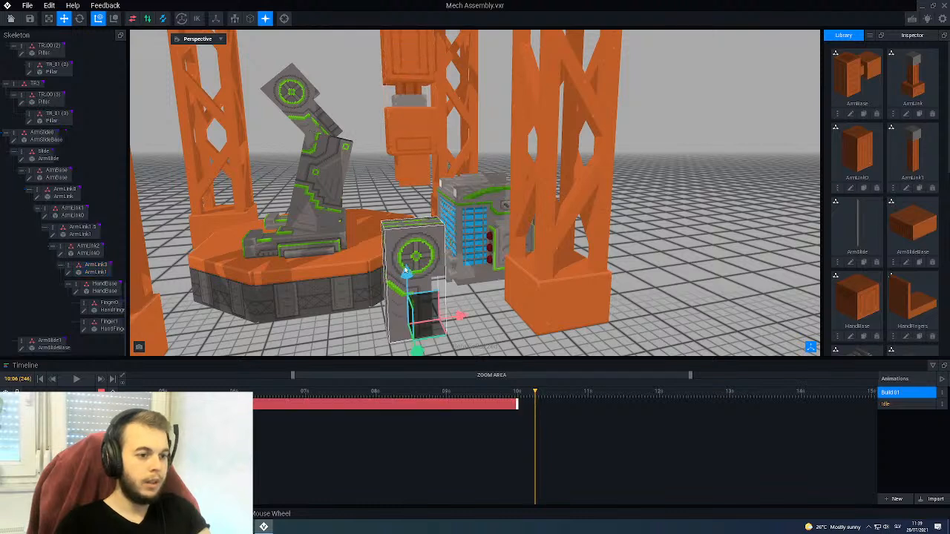
{"action": "left_click_drag", "start_coordinate": [406, 271], "coordinate": [401, 211]}
{"action": "left_click", "coordinate": [518, 397]}
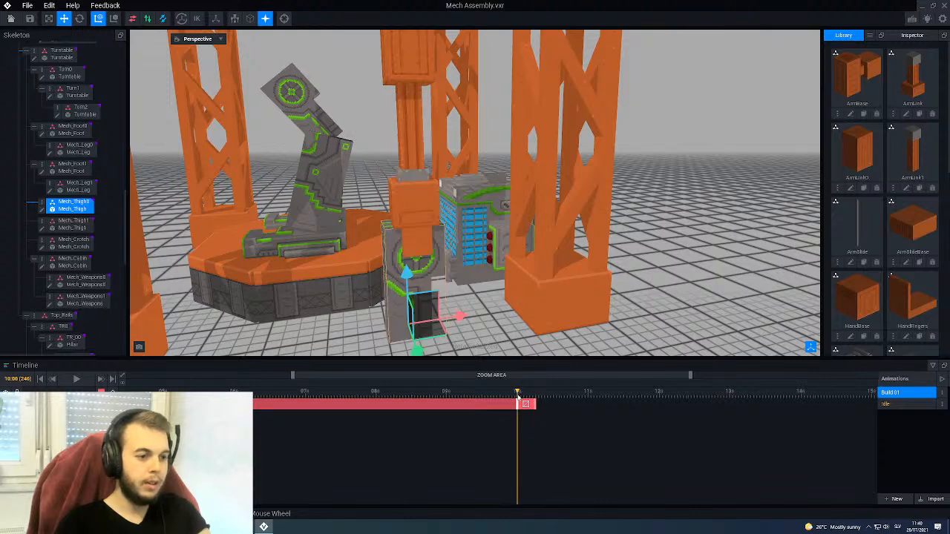
{"action": "left_click", "coordinate": [407, 130]}
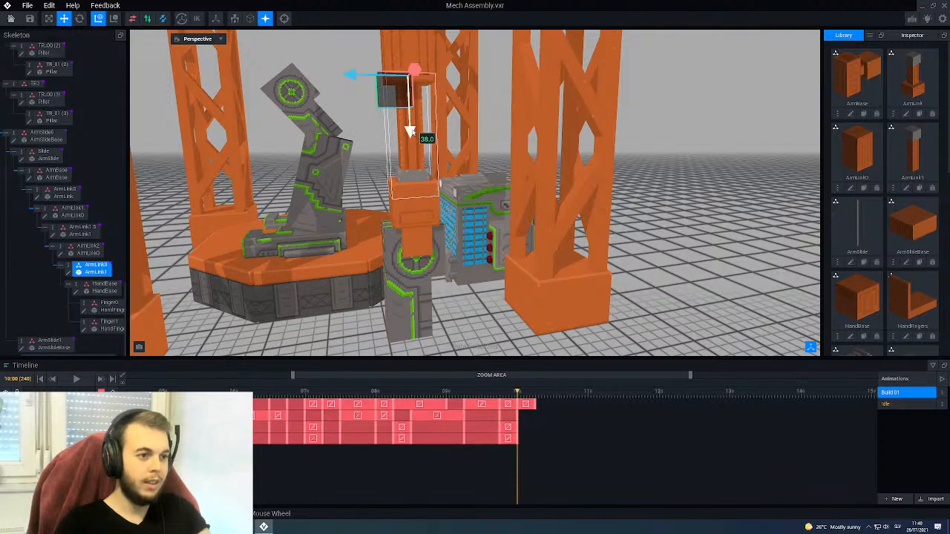
{"action": "left_click", "coordinate": [410, 296]}
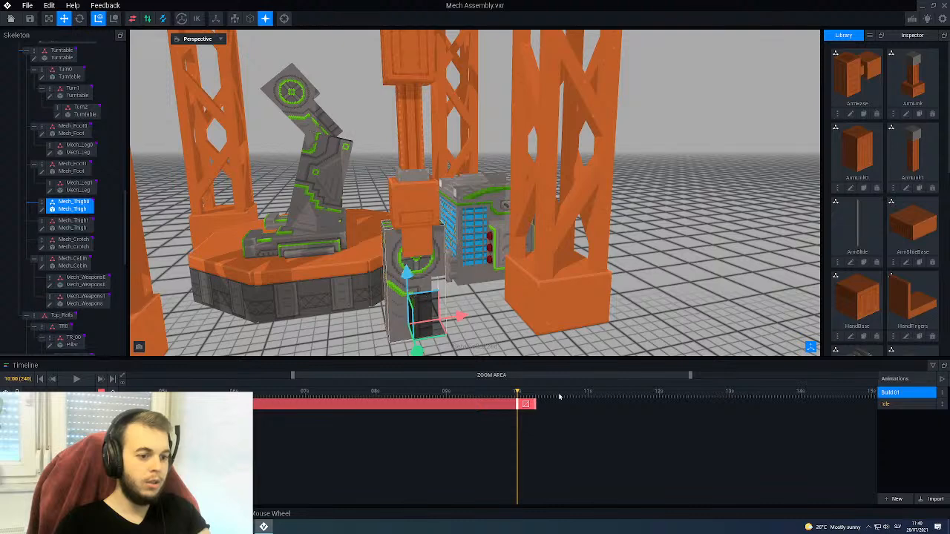
{"action": "left_click", "coordinate": [535, 397]}
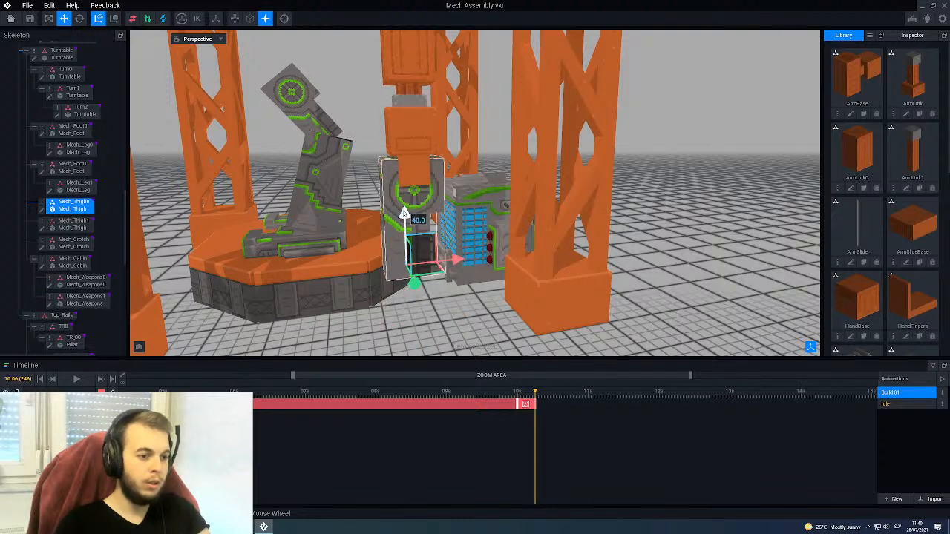
{"action": "left_click_drag", "start_coordinate": [404, 214], "coordinate": [405, 209]}
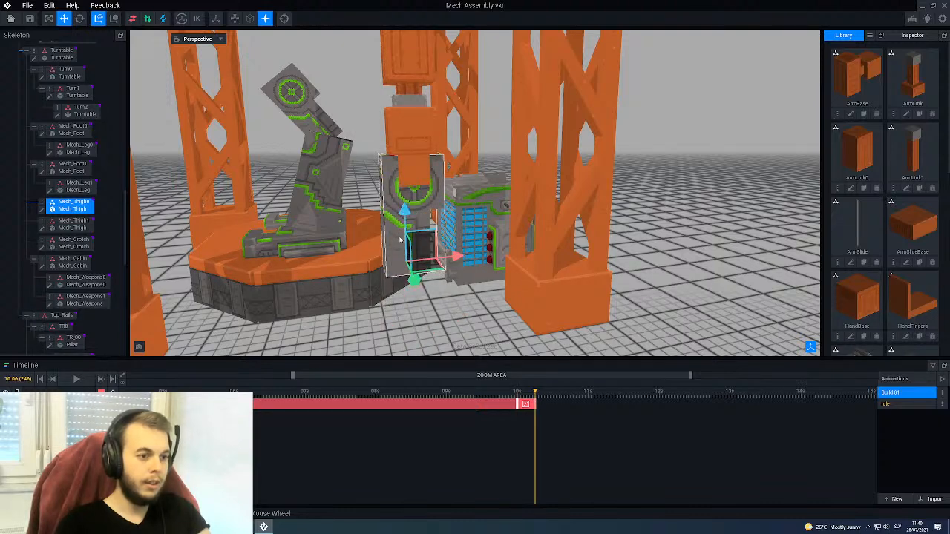
Step: At 11:00, move Mech_Thigh0 along its X axis toward the mech's lower leg on the turntable
{"action": "scroll", "coordinate": [400, 240], "scroll_direction": "down", "scroll_amount": 2}
{"action": "right_click_drag", "start_coordinate": [445, 215], "coordinate": [412, 180]}
{"action": "scroll", "coordinate": [405, 174], "scroll_direction": "down", "scroll_amount": 2}
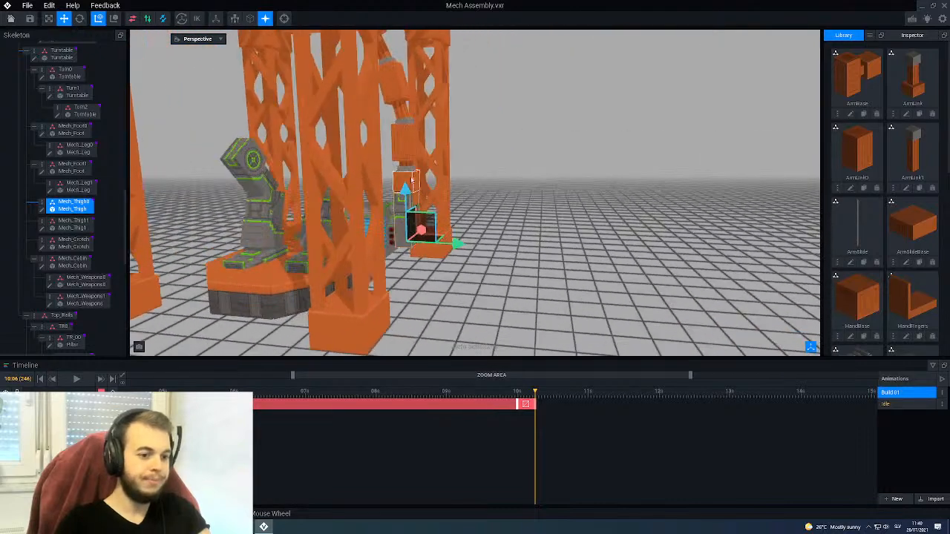
{"action": "left_click", "coordinate": [541, 397]}
{"action": "left_click_drag", "start_coordinate": [540, 397], "coordinate": [588, 398]}
{"action": "right_click_drag", "start_coordinate": [486, 256], "coordinate": [431, 258]}
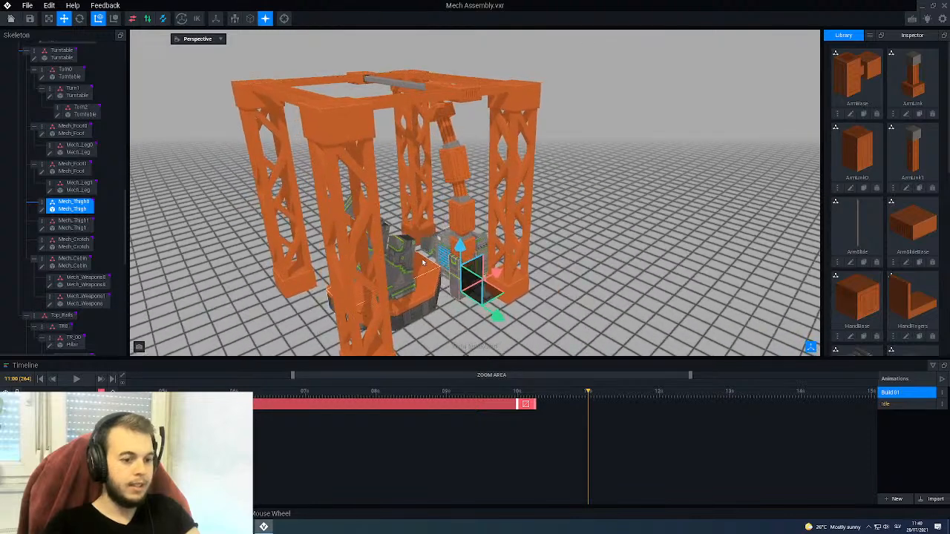
{"action": "scroll", "coordinate": [434, 263], "scroll_direction": "up", "scroll_amount": 3}
{"action": "left_click_drag", "start_coordinate": [504, 285], "coordinate": [466, 308]}
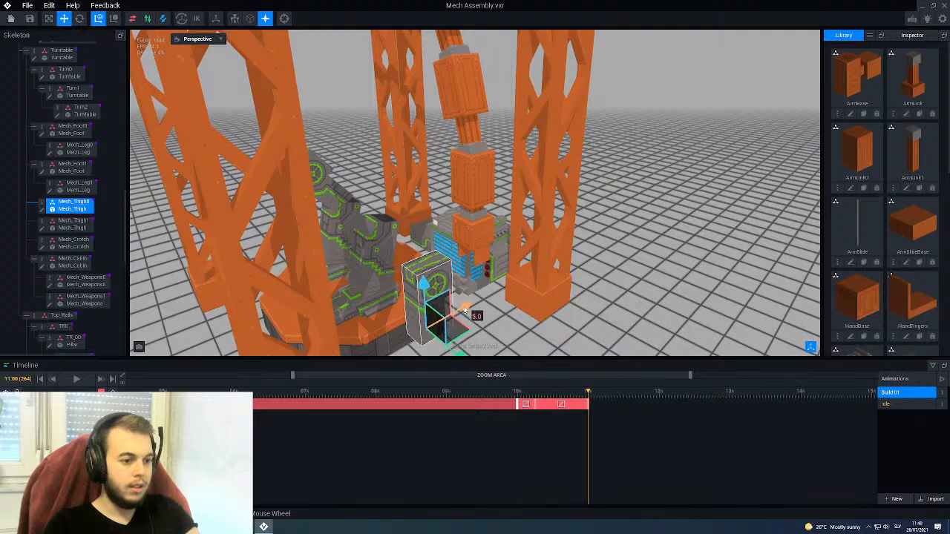
Step: Shift Mech_Thigh0 sideways at 11:00 to Y 36 so it lines up with its lower leg
{"action": "right_click_drag", "start_coordinate": [470, 308], "coordinate": [423, 285]}
{"action": "scroll", "coordinate": [422, 285], "scroll_direction": "down", "scroll_amount": 4}
{"action": "middle_click_drag", "start_coordinate": [445, 280], "coordinate": [576, 275]}
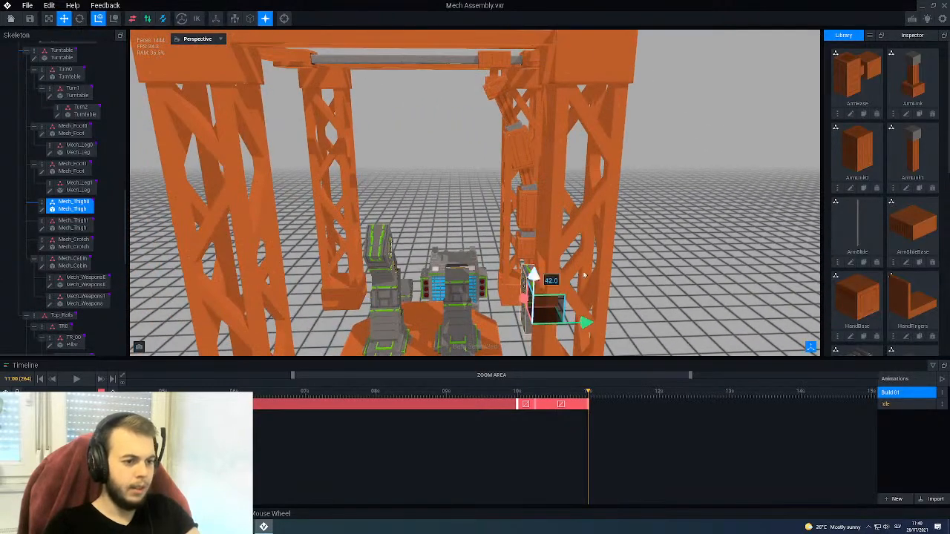
{"action": "right_click_drag", "start_coordinate": [577, 277], "coordinate": [585, 272]}
{"action": "left_click_drag", "start_coordinate": [652, 297], "coordinate": [631, 296]}
{"action": "right_click_drag", "start_coordinate": [593, 288], "coordinate": [594, 267]}
{"action": "scroll", "coordinate": [594, 252], "scroll_direction": "up", "scroll_amount": 3}
{"action": "left_click_drag", "start_coordinate": [618, 237], "coordinate": [646, 241]}
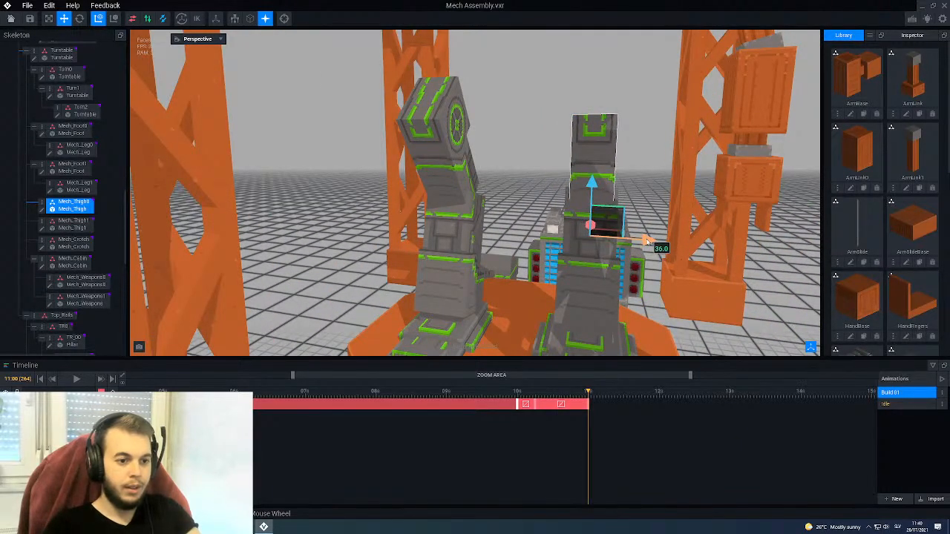
Step: Raise Mech_Thigh0 at 11:00 to sit on top of its lower leg, using Mech_Thigh1's position for reference
{"action": "left_click", "coordinate": [463, 174]}
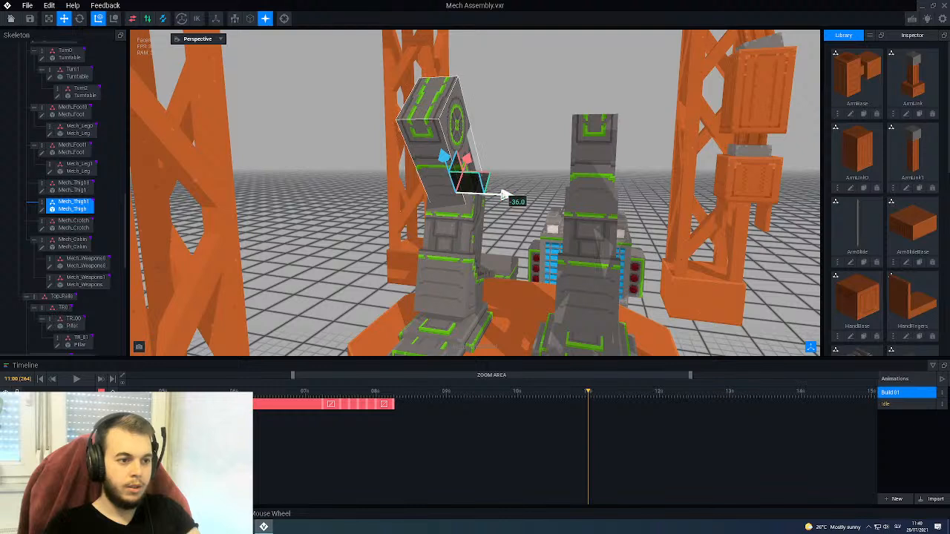
{"action": "left_click", "coordinate": [603, 215]}
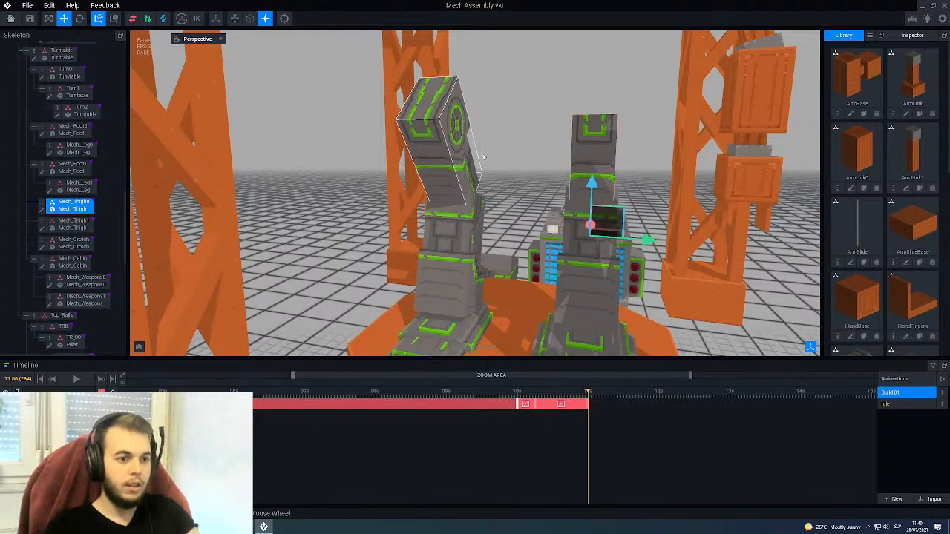
{"action": "left_click_drag", "start_coordinate": [590, 186], "coordinate": [594, 145]}
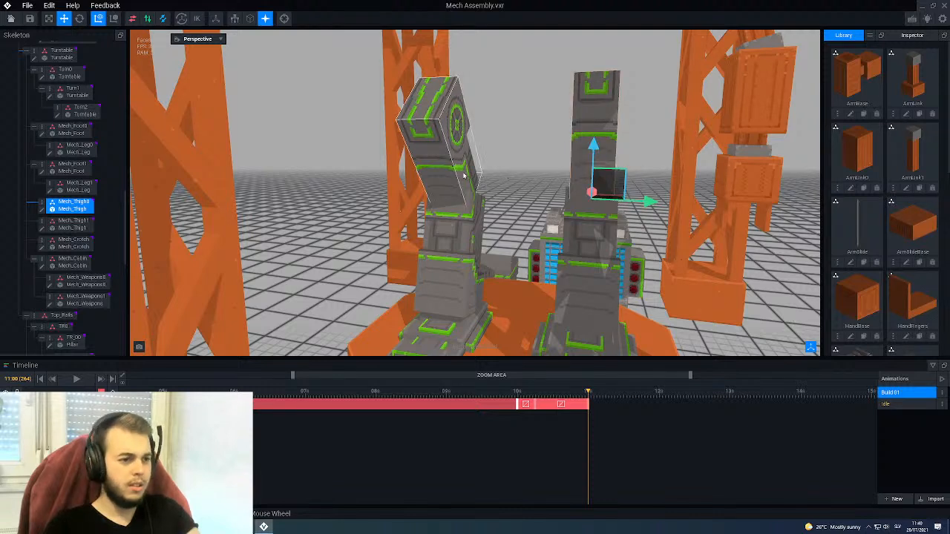
Step: Try resetting Mech_Thigh1's rotation at 11:00 from its transform properties, and return to Mech_Thigh0
{"action": "left_click", "coordinate": [475, 167]}
{"action": "left_click", "coordinate": [893, 38]}
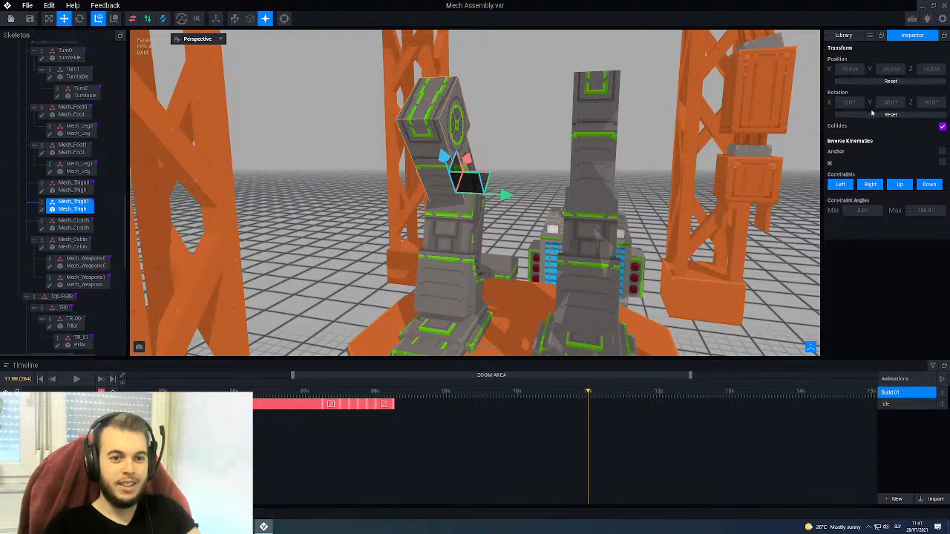
{"action": "left_click", "coordinate": [871, 116]}
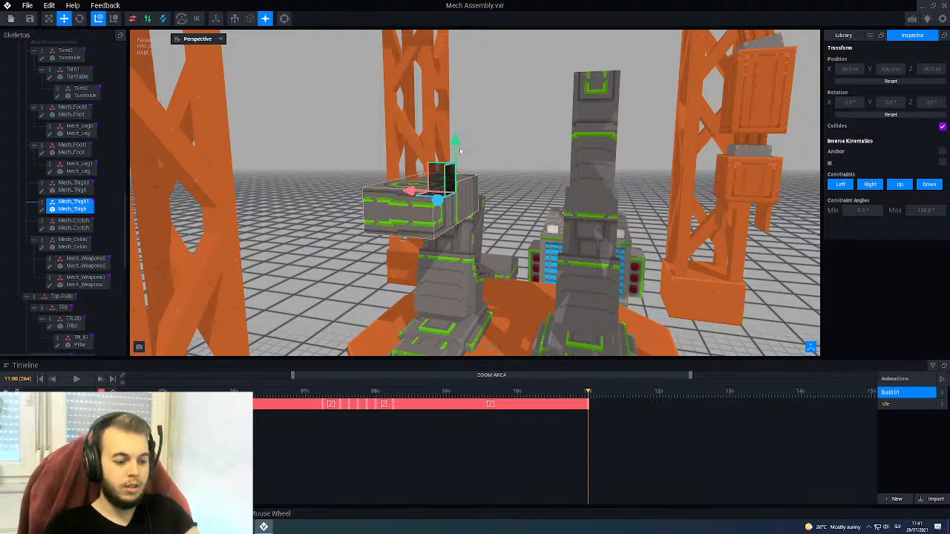
{"action": "scroll", "coordinate": [460, 152], "scroll_direction": "up", "scroll_amount": 5}
{"action": "left_click", "coordinate": [598, 160]}
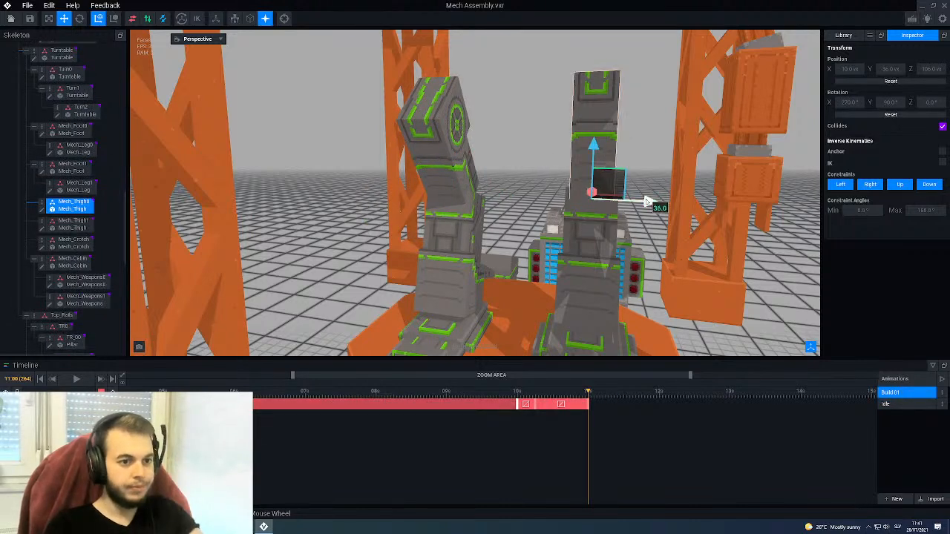
Step: Slide ArmSlide0 along the top rails at 11:00 to bring the gantry arm over toward Mech_Thigh0's new position
{"action": "scroll", "coordinate": [592, 180], "scroll_direction": "down", "scroll_amount": 5}
{"action": "right_click_drag", "start_coordinate": [601, 189], "coordinate": [594, 291]}
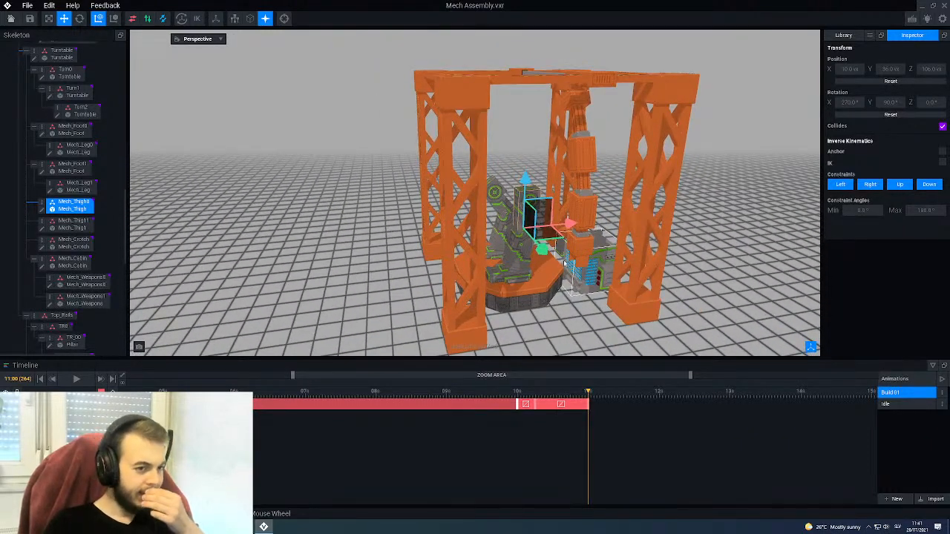
{"action": "left_click_drag", "start_coordinate": [490, 391], "coordinate": [588, 392]}
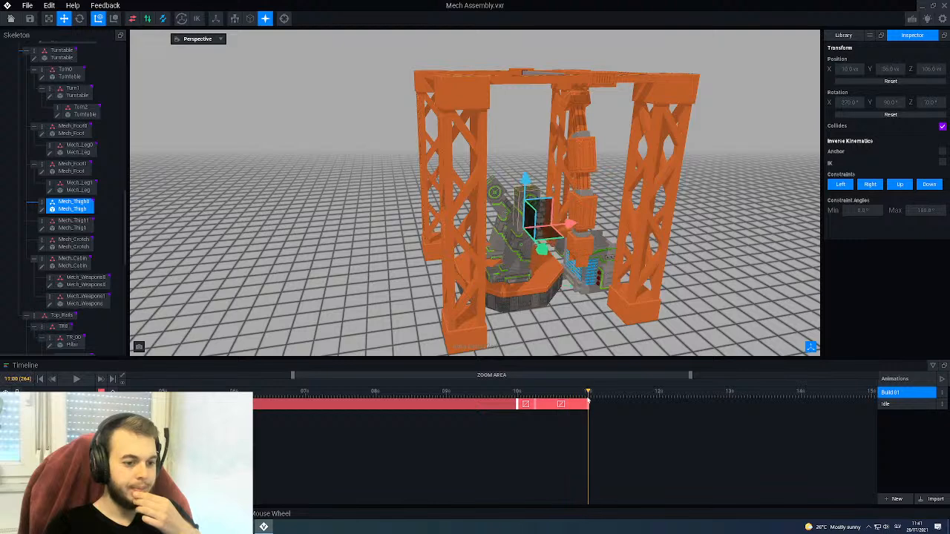
{"action": "right_click_drag", "start_coordinate": [596, 194], "coordinate": [591, 195]}
{"action": "right_click_drag", "start_coordinate": [606, 75], "coordinate": [578, 117]}
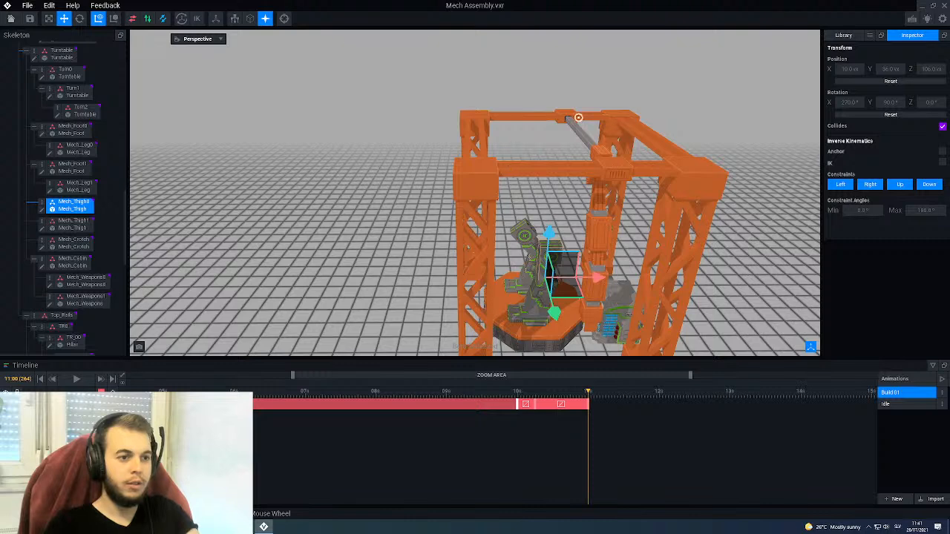
{"action": "scroll", "coordinate": [532, 141], "scroll_direction": "up", "scroll_amount": 3}
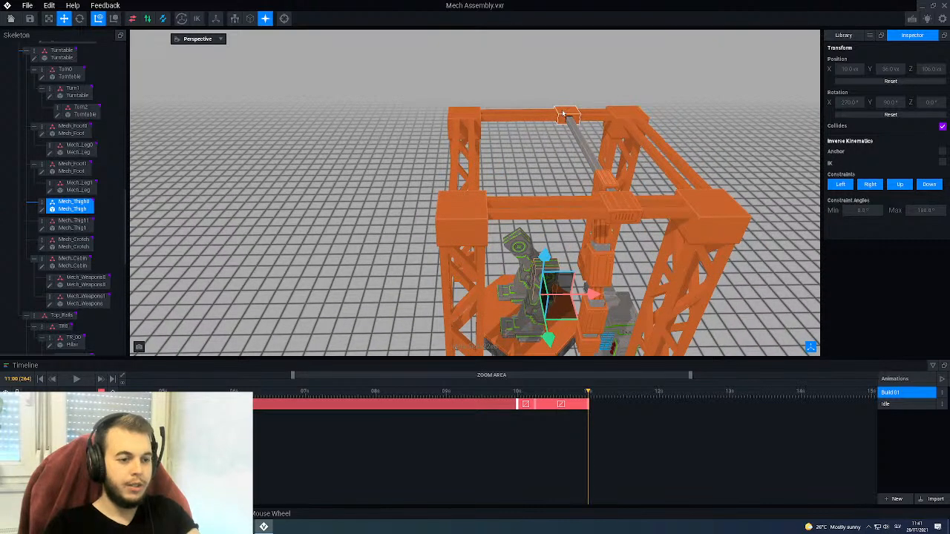
{"action": "left_click", "coordinate": [564, 115]}
{"action": "left_click_drag", "start_coordinate": [511, 123], "coordinate": [437, 133]}
{"action": "middle_click_drag", "start_coordinate": [458, 181], "coordinate": [463, 136]}
{"action": "middle_click_drag", "start_coordinate": [399, 111], "coordinate": [464, 136]}
Step: Rotate ArmLink0 and ArmLink1 at 11:00 so the upper part of the arm hangs straight down
{"action": "left_click", "coordinate": [403, 178]}
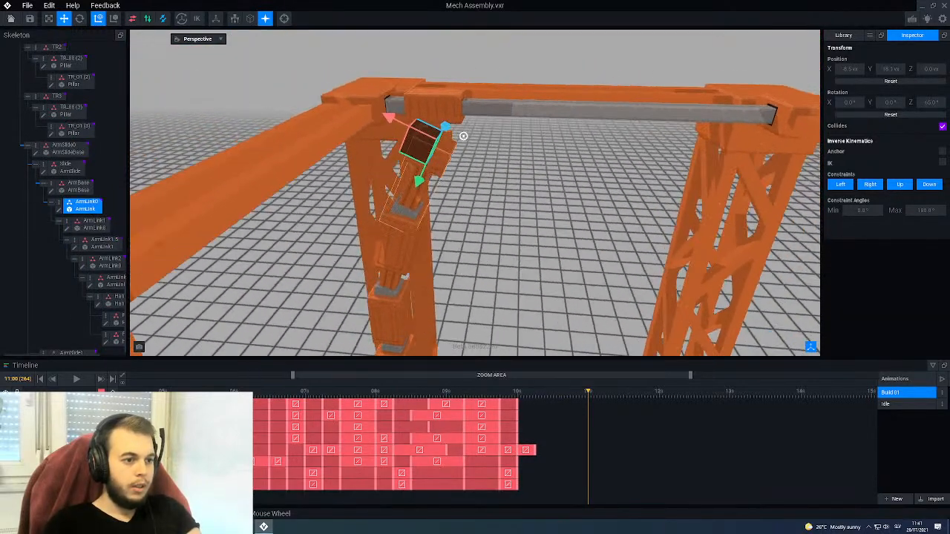
{"action": "left_click", "coordinate": [78, 19]}
{"action": "left_click_drag", "start_coordinate": [434, 182], "coordinate": [456, 190]}
{"action": "left_click", "coordinate": [464, 254]}
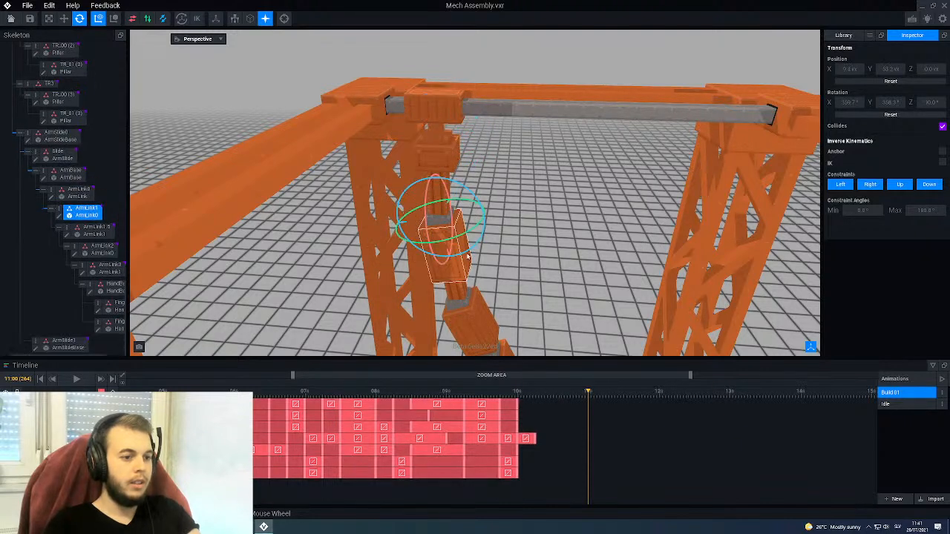
{"action": "left_click_drag", "start_coordinate": [469, 251], "coordinate": [465, 256]}
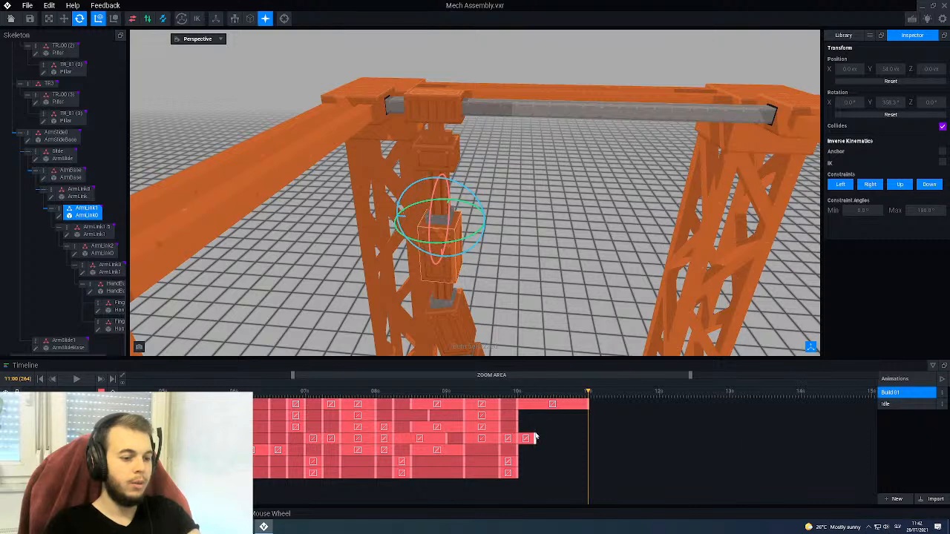
Step: Move ArmLink3's 10:06 keyframe to 11:00 and set the current time to 11:00
{"action": "left_click", "coordinate": [535, 394]}
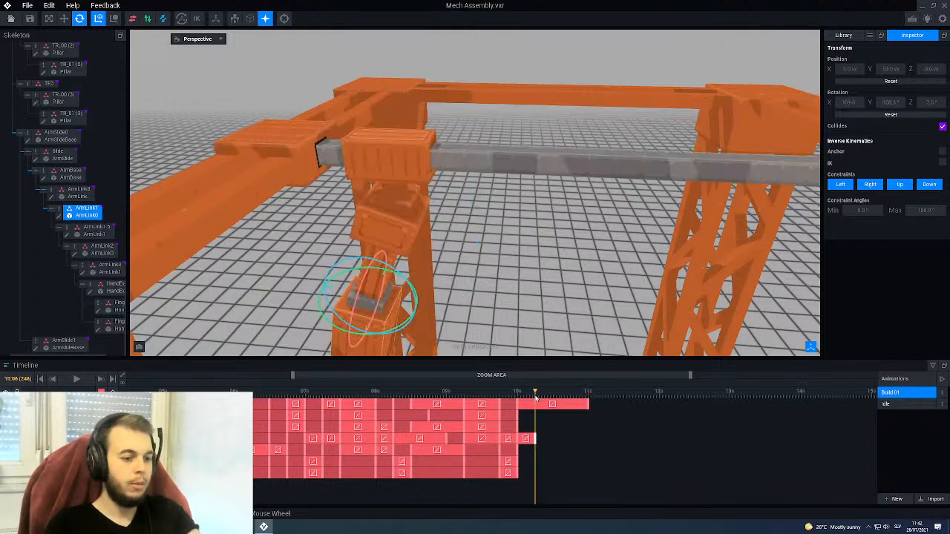
{"action": "left_click_drag", "start_coordinate": [541, 399], "coordinate": [590, 398]}
{"action": "left_click_drag", "start_coordinate": [560, 437], "coordinate": [587, 440]}
Step: Rotate ArmLink2 to 0° at 11:00 to straighten the lower part of the arm
{"action": "scroll", "coordinate": [492, 297], "scroll_direction": "down", "scroll_amount": 3}
{"action": "middle_click_drag", "start_coordinate": [492, 297], "coordinate": [514, 223]}
{"action": "scroll", "coordinate": [515, 223], "scroll_direction": "up", "scroll_amount": 4}
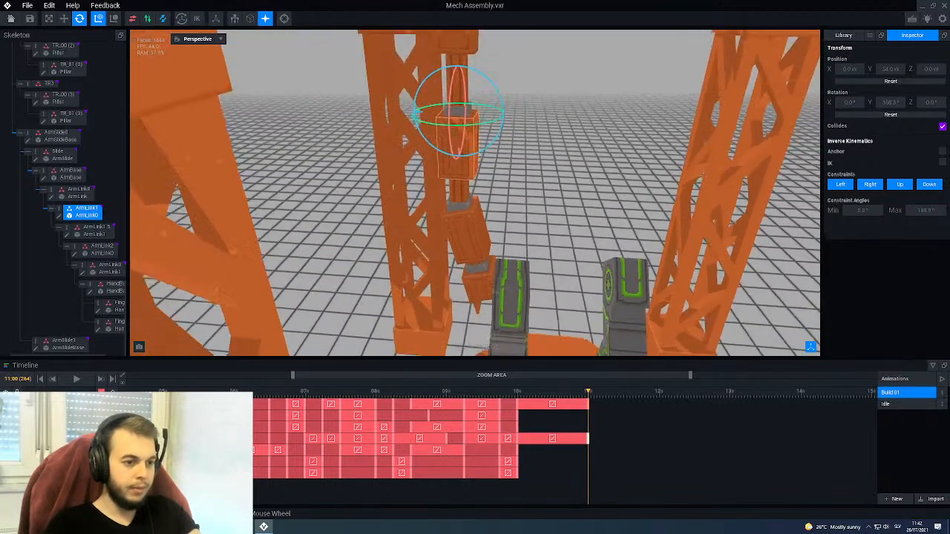
{"action": "mouse_move", "coordinate": [462, 136]}
{"action": "right_mouse_down"}
{"action": "mouse_move", "coordinate": [434, 139]}
{"action": "mouse_move", "coordinate": [416, 171]}
{"action": "mouse_move", "coordinate": [451, 136]}
{"action": "right_mouse_up"}
{"action": "scroll", "coordinate": [448, 229], "scroll_direction": "up", "scroll_amount": 1}
{"action": "left_click", "coordinate": [448, 230]}
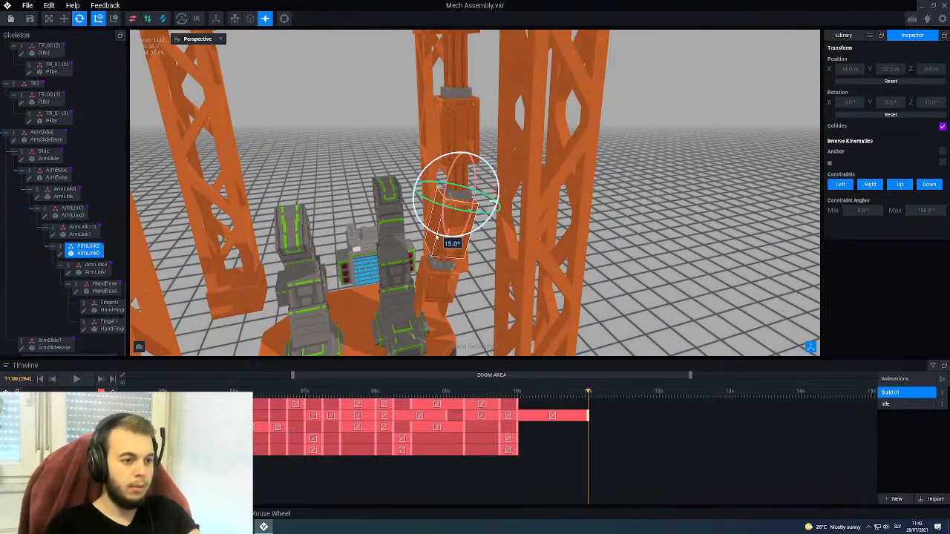
{"action": "left_click_drag", "start_coordinate": [437, 236], "coordinate": [449, 236]}
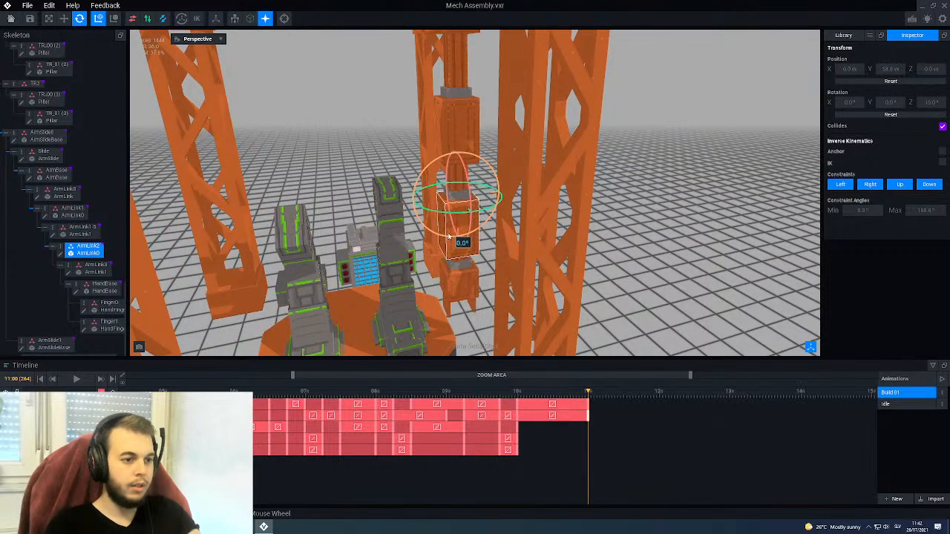
Step: Retract ArmLink1.5 along its length to Y 0 at 11:00 to shorten the arm
{"action": "left_click", "coordinate": [456, 175]}
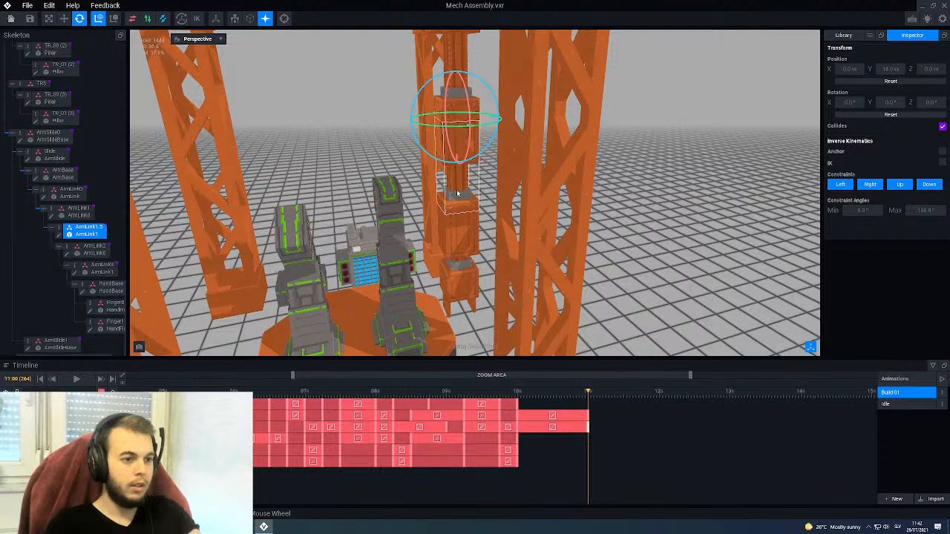
{"action": "left_click", "coordinate": [62, 20]}
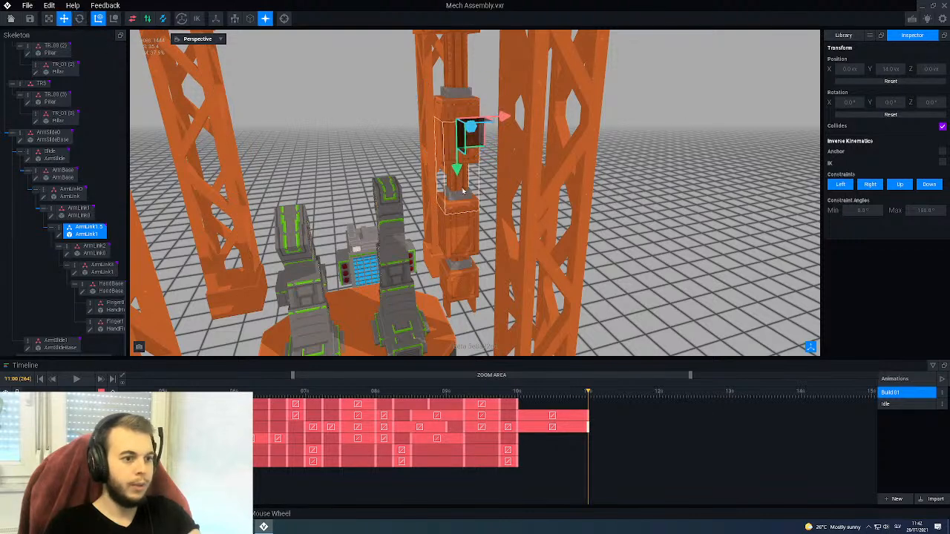
{"action": "left_click_drag", "start_coordinate": [456, 170], "coordinate": [454, 152]}
{"action": "right_click_drag", "start_coordinate": [467, 238], "coordinate": [458, 223]}
{"action": "scroll", "coordinate": [458, 223], "scroll_direction": "down", "scroll_amount": 5}
{"action": "right_click_drag", "start_coordinate": [449, 152], "coordinate": [454, 152]}
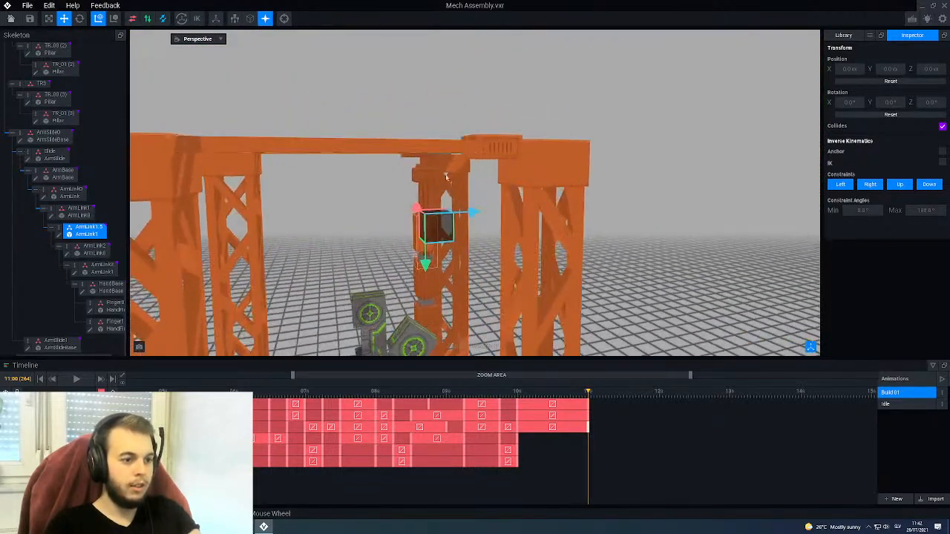
Step: Rotate ArmLink0 at 11:00 to swing the whole arm sideways
{"action": "scroll", "coordinate": [419, 190], "scroll_direction": "up", "scroll_amount": 3}
{"action": "right_click_drag", "start_coordinate": [418, 189], "coordinate": [501, 167]}
{"action": "left_click", "coordinate": [505, 162]}
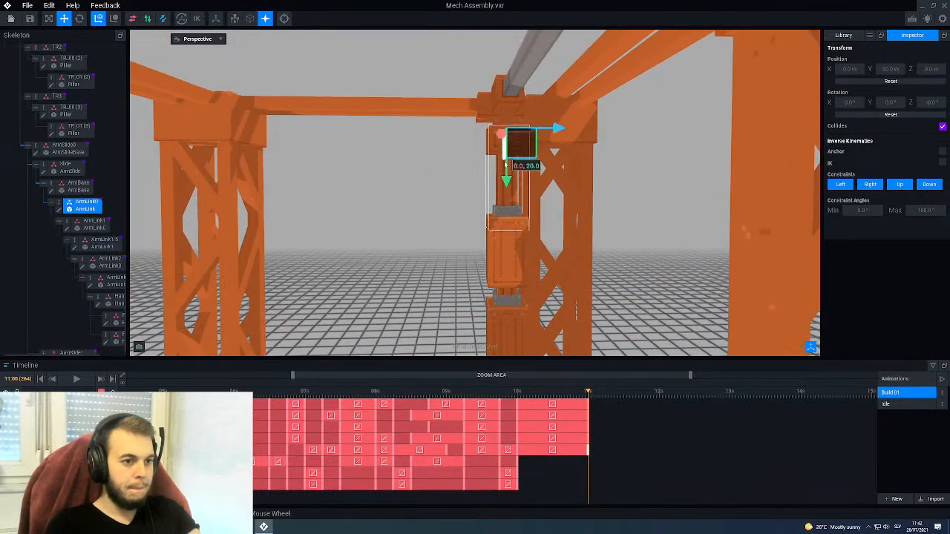
{"action": "left_click", "coordinate": [79, 18]}
{"action": "left_click_drag", "start_coordinate": [533, 168], "coordinate": [473, 153]}
{"action": "mouse_move", "coordinate": [460, 226]}
{"action": "right_mouse_down"}
{"action": "mouse_move", "coordinate": [416, 227]}
{"action": "mouse_move", "coordinate": [460, 226]}
{"action": "right_mouse_up"}
{"action": "scroll", "coordinate": [452, 223], "scroll_direction": "up", "scroll_amount": 2}
Step: Rotate ArmLink1 at 11:00 to bend the arm back from ArmLink0's swing
{"action": "left_click", "coordinate": [344, 139]}
{"action": "middle_click_drag", "start_coordinate": [344, 138], "coordinate": [415, 73]}
{"action": "middle_click_drag", "start_coordinate": [428, 123], "coordinate": [432, 123]}
{"action": "left_click_drag", "start_coordinate": [460, 107], "coordinate": [496, 135]}
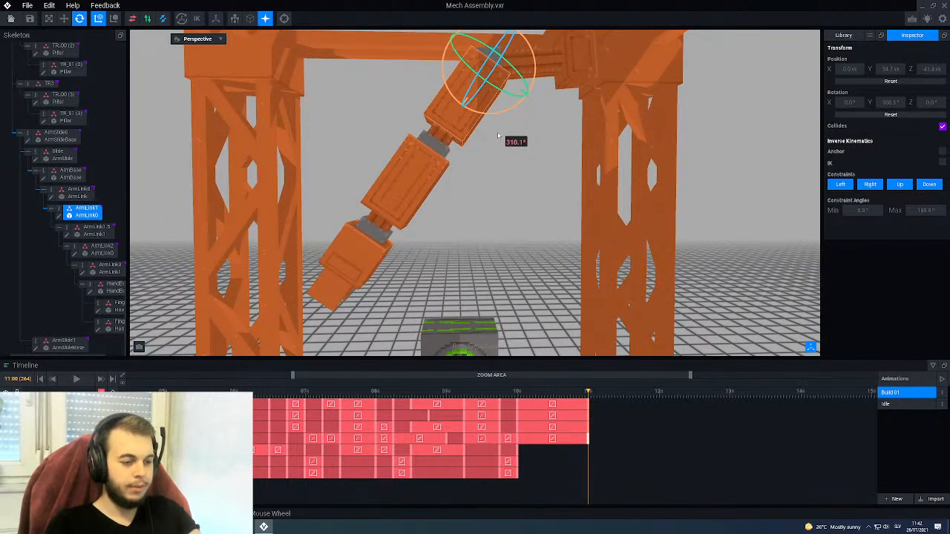
Step: Bend the lower arm at ArmLink2 and rotate HandBase to 345° about X at 11:00
{"action": "left_click", "coordinate": [405, 182]}
{"action": "left_click_drag", "start_coordinate": [441, 195], "coordinate": [485, 231]}
{"action": "left_click", "coordinate": [473, 272]}
{"action": "scroll", "coordinate": [477, 236], "scroll_direction": "down", "scroll_amount": 4}
{"action": "right_click_drag", "start_coordinate": [478, 236], "coordinate": [458, 151]}
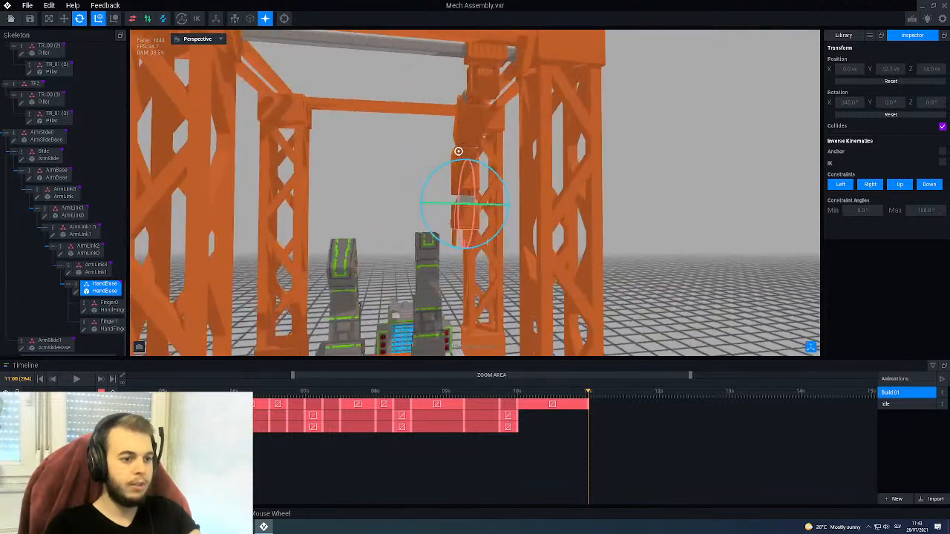
Step: Shift HandBase's 10:00 keyframe to 10:06 so the hand holds its pose until then
{"action": "scroll", "coordinate": [451, 173], "scroll_direction": "down", "scroll_amount": 3}
{"action": "middle_click_drag", "start_coordinate": [451, 173], "coordinate": [489, 211]}
{"action": "right_click_drag", "start_coordinate": [489, 211], "coordinate": [498, 233]}
{"action": "scroll", "coordinate": [498, 233], "scroll_direction": "up", "scroll_amount": 3}
{"action": "left_click_drag", "start_coordinate": [483, 395], "coordinate": [529, 414]}
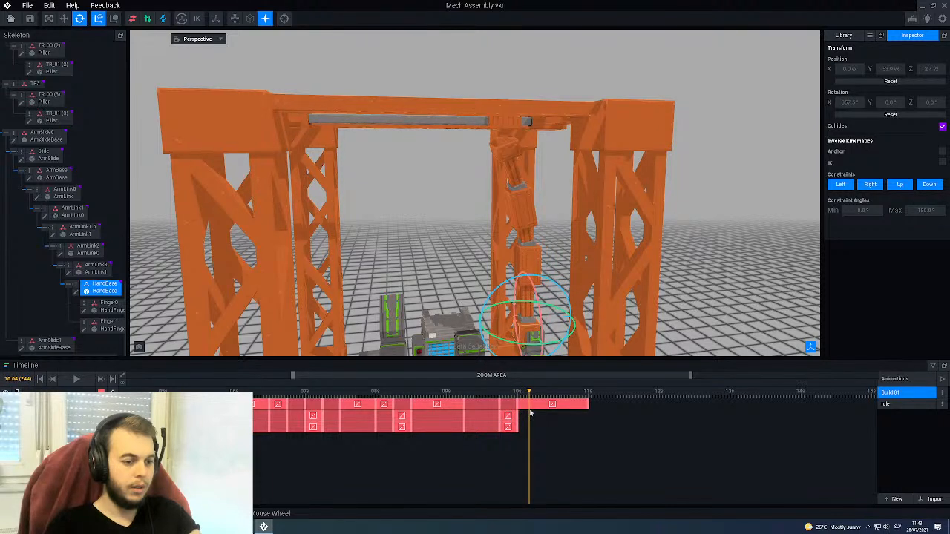
{"action": "mouse_move", "coordinate": [529, 413]}
{"action": "left_mouse_down"}
{"action": "mouse_move", "coordinate": [543, 419]}
{"action": "mouse_move", "coordinate": [536, 423]}
{"action": "left_mouse_up"}
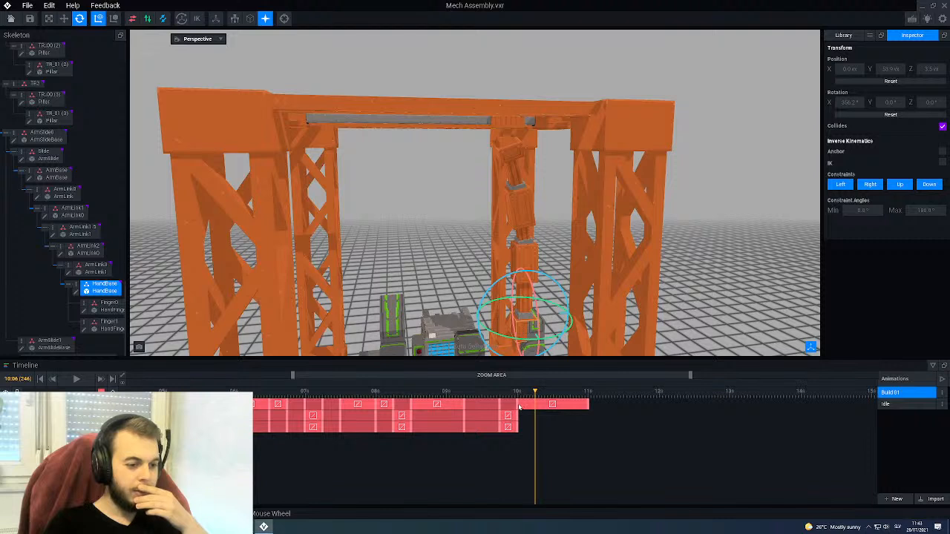
{"action": "left_click_drag", "start_coordinate": [518, 408], "coordinate": [536, 408]}
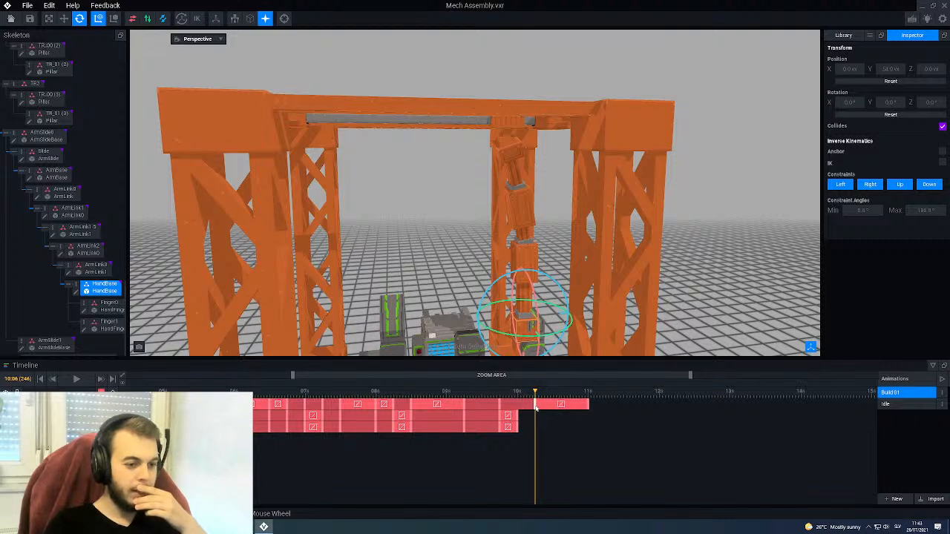
Step: Shift the 10:00 keyframes of ArmSlide0, ArmLink0, ArmLink1, ArmLink1.5 and ArmLink2 to 10:06
{"action": "left_click", "coordinate": [308, 138]}
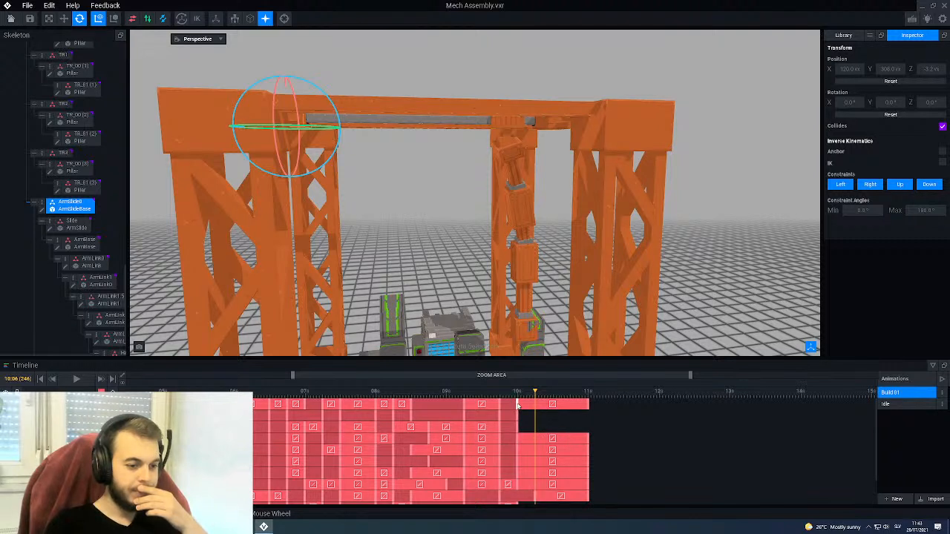
{"action": "left_click_drag", "start_coordinate": [518, 406], "coordinate": [536, 407]}
{"action": "mouse_move", "coordinate": [518, 439]}
{"action": "left_mouse_down"}
{"action": "mouse_move", "coordinate": [536, 441]}
{"action": "mouse_move", "coordinate": [534, 451]}
{"action": "left_mouse_up"}
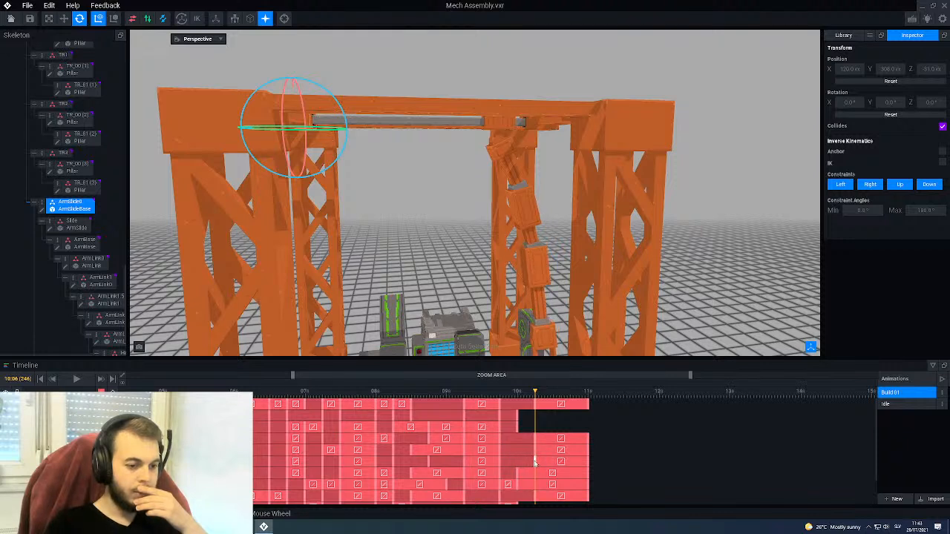
{"action": "left_click_drag", "start_coordinate": [522, 476], "coordinate": [536, 475]}
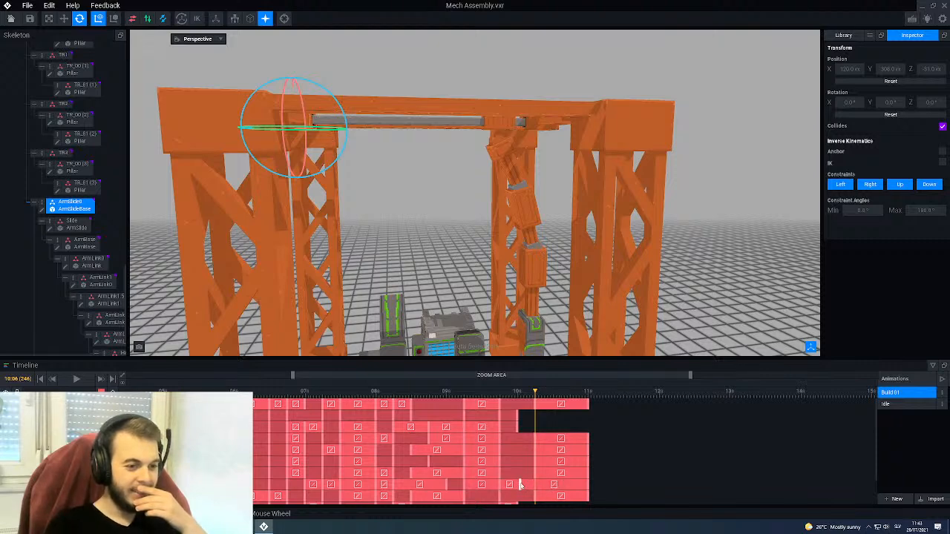
{"action": "middle_click_drag", "start_coordinate": [533, 269], "coordinate": [553, 187]}
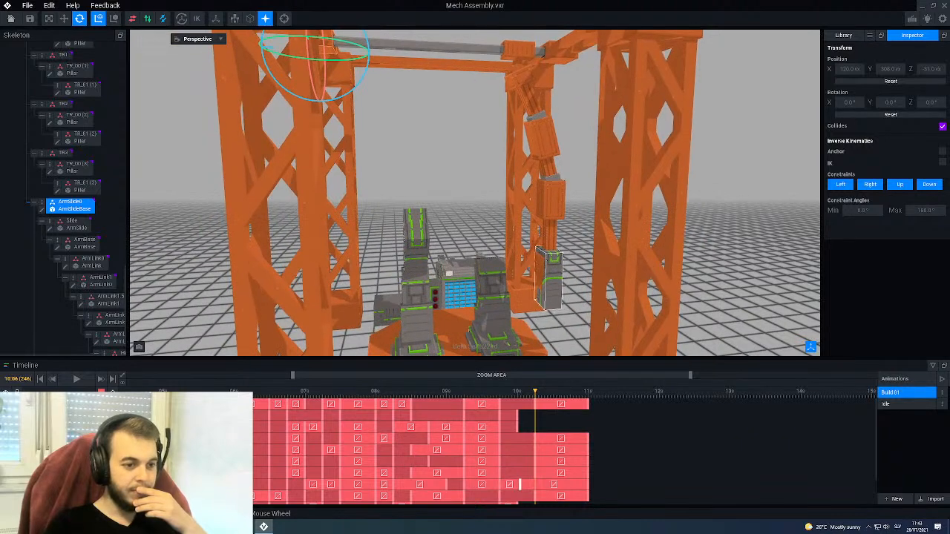
Step: Place ArmLink3's selected keyframe at 10:00 on the timeline, checking the arm's pose over the thigh at that time
{"action": "right_click_drag", "start_coordinate": [538, 256], "coordinate": [545, 259]}
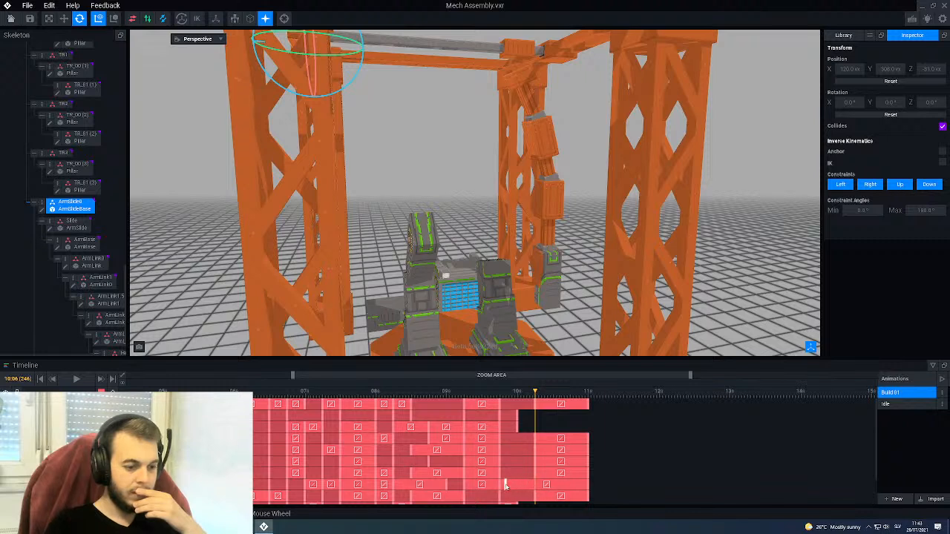
{"action": "left_click_drag", "start_coordinate": [503, 405], "coordinate": [517, 421]}
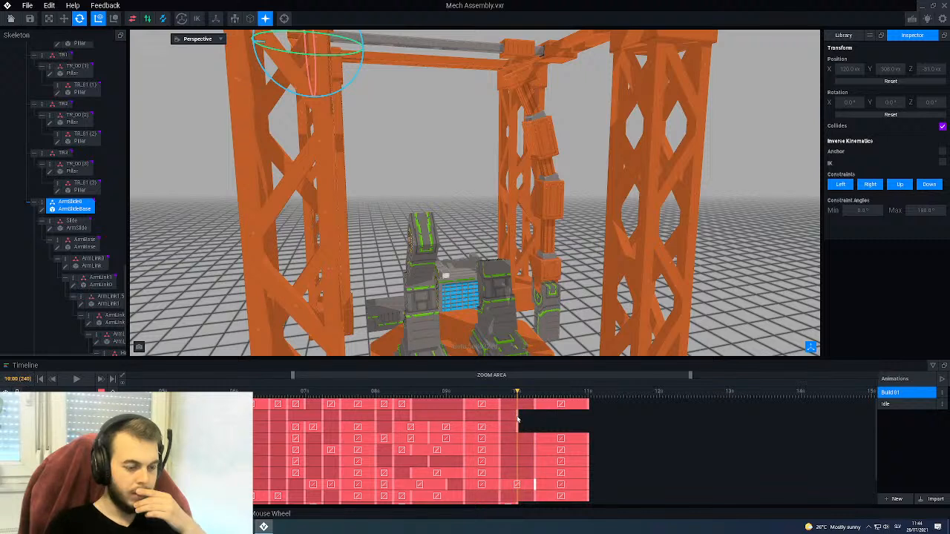
{"action": "scroll", "coordinate": [518, 422], "scroll_direction": "down", "scroll_amount": 3}
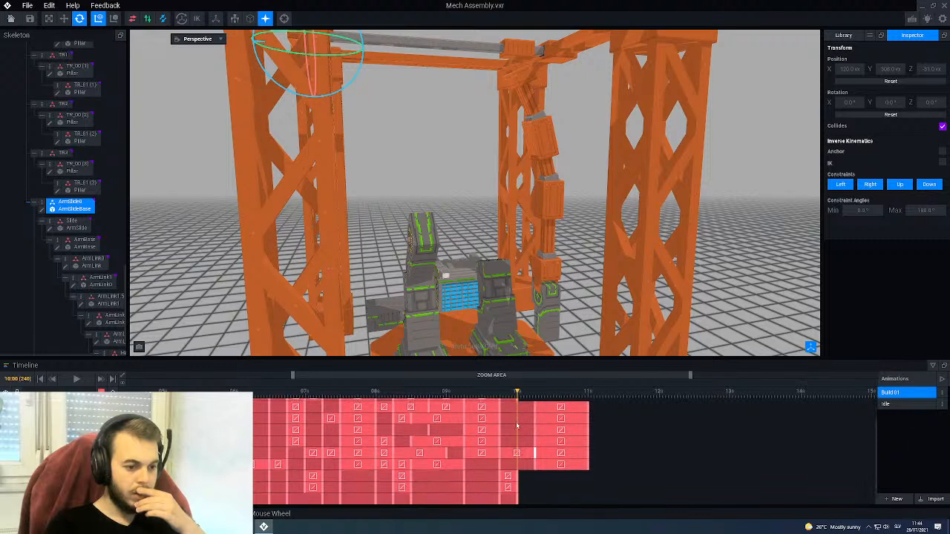
{"action": "scroll", "coordinate": [517, 431], "scroll_direction": "down", "scroll_amount": 3}
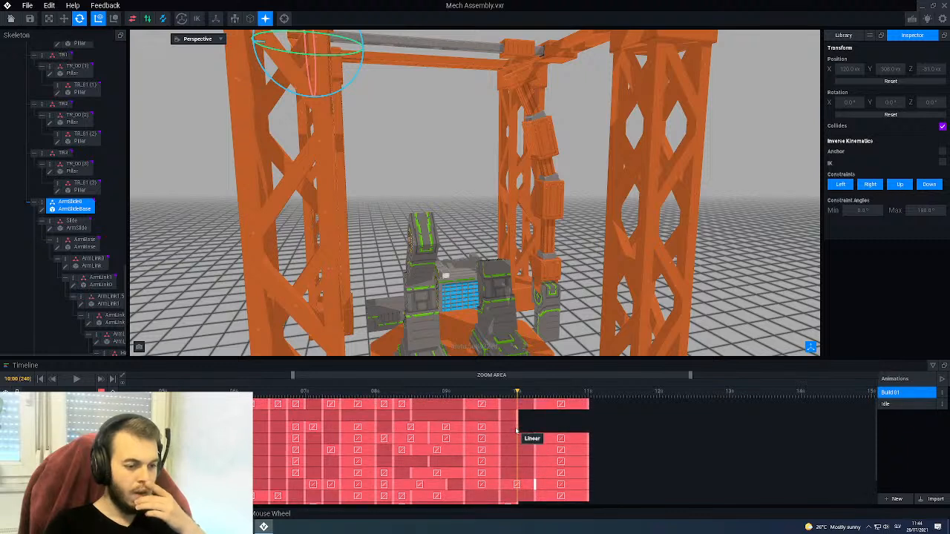
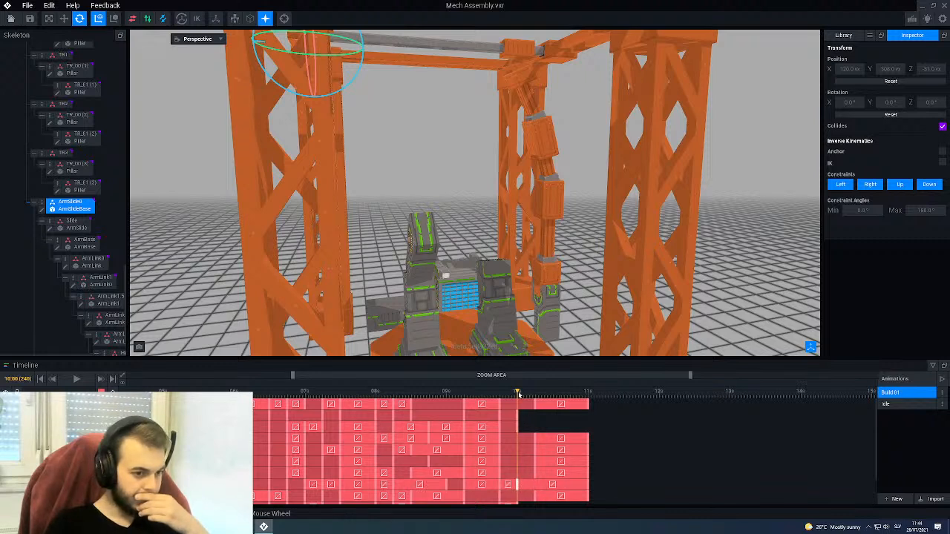
Step: At 10:06, retract ArmLink3 along its own axis to a Y position of 0
{"action": "left_click_drag", "start_coordinate": [518, 394], "coordinate": [536, 401]}
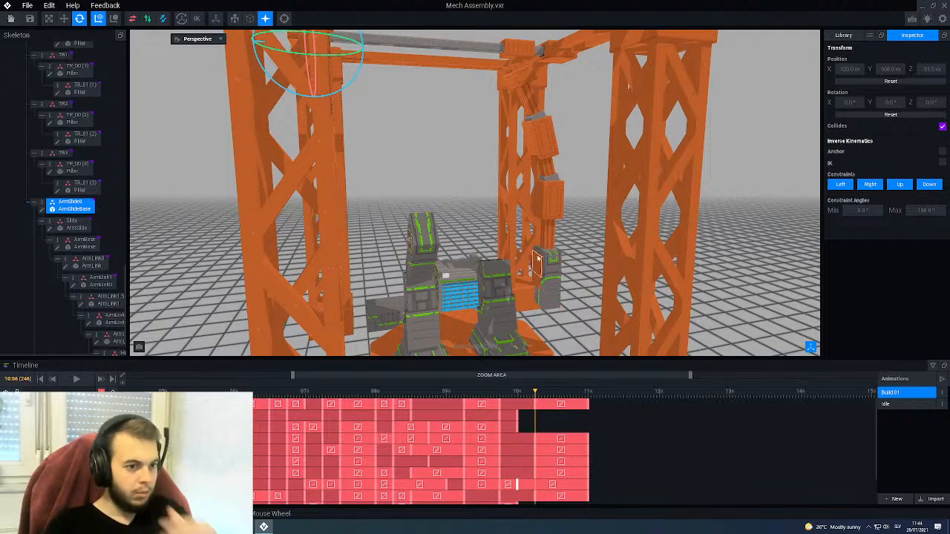
{"action": "scroll", "coordinate": [545, 247], "scroll_direction": "up", "scroll_amount": 8}
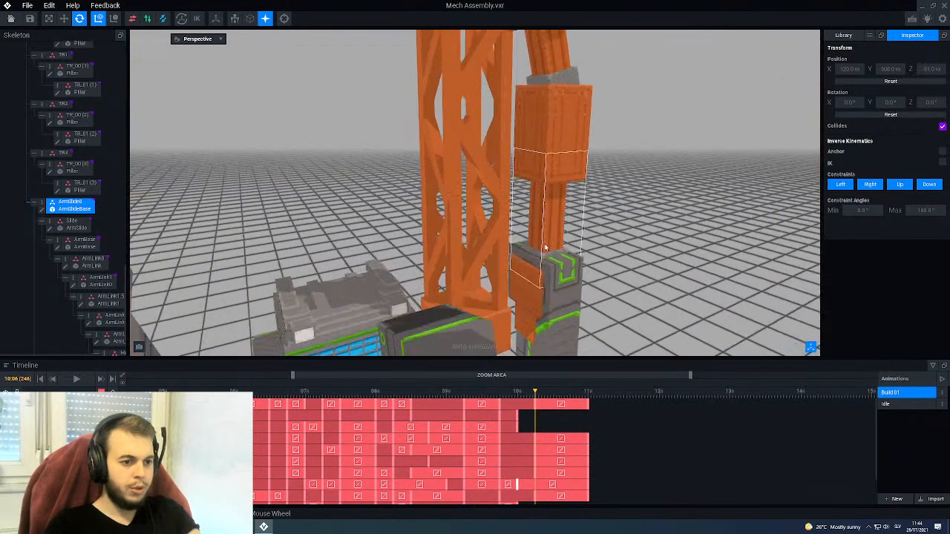
{"action": "left_click", "coordinate": [546, 247]}
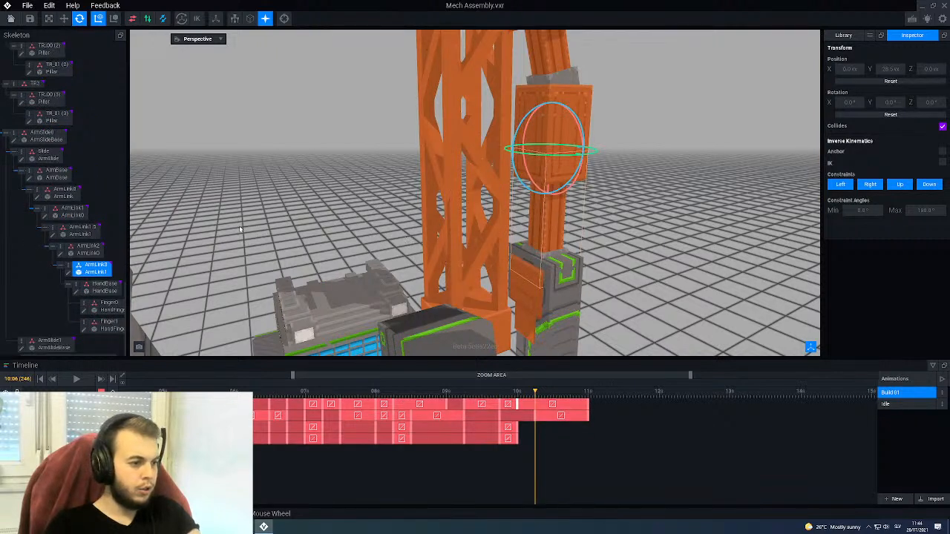
{"action": "left_click", "coordinate": [66, 19]}
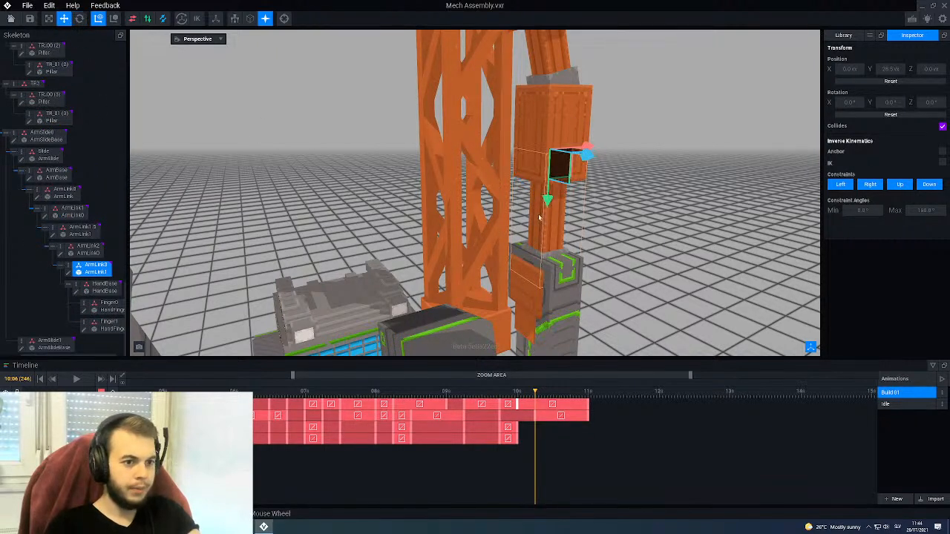
{"action": "left_click_drag", "start_coordinate": [547, 201], "coordinate": [544, 142]}
{"action": "scroll", "coordinate": [548, 247], "scroll_direction": "down", "scroll_amount": 3}
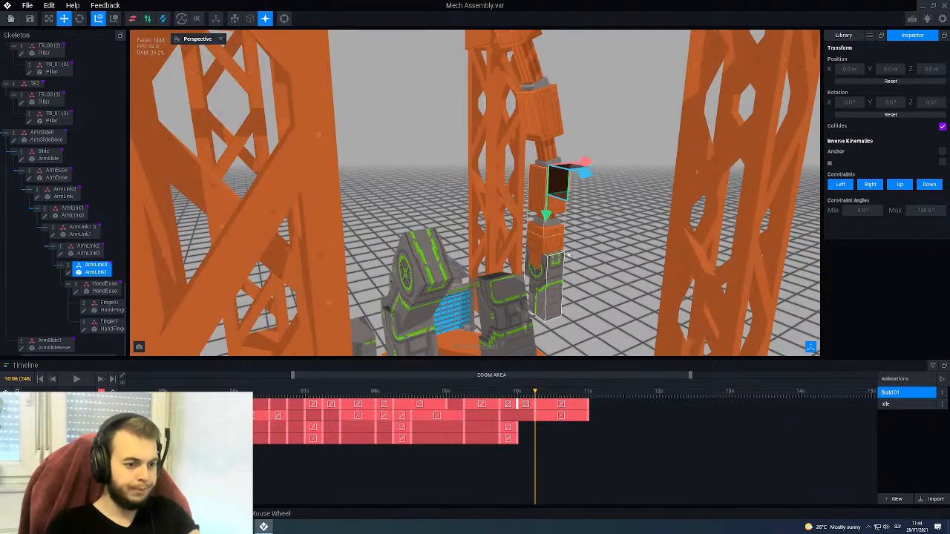
Step: At 11:00, retract ArmLink3 to a Y position of 0 and check the arm from around the gantry
{"action": "left_click_drag", "start_coordinate": [481, 410], "coordinate": [589, 415]}
{"action": "scroll", "coordinate": [538, 208], "scroll_direction": "down", "scroll_amount": 5}
{"action": "right_click_drag", "start_coordinate": [537, 208], "coordinate": [325, 121]}
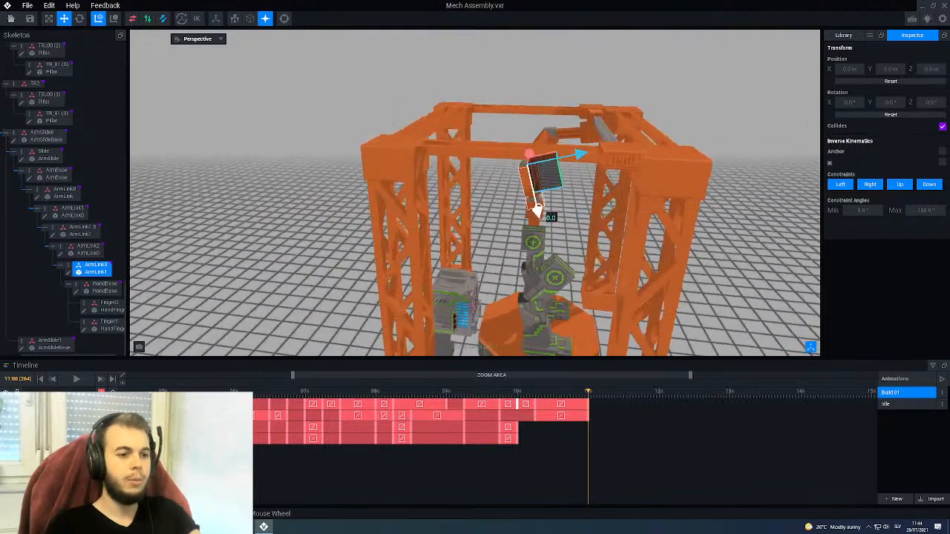
{"action": "scroll", "coordinate": [536, 208], "scroll_direction": "down", "scroll_amount": 5}
{"action": "scroll", "coordinate": [534, 212], "scroll_direction": "up", "scroll_amount": 6}
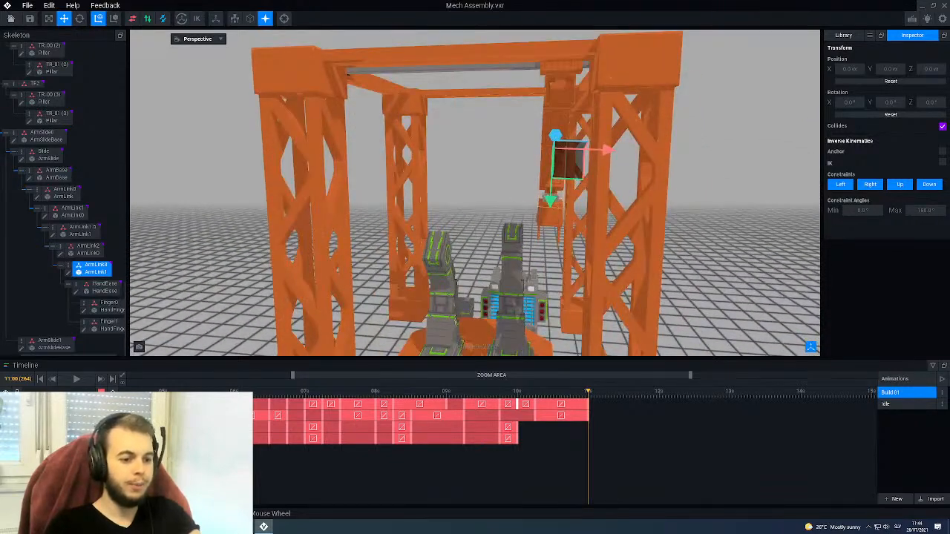
{"action": "scroll", "coordinate": [535, 211], "scroll_direction": "down", "scroll_amount": 4}
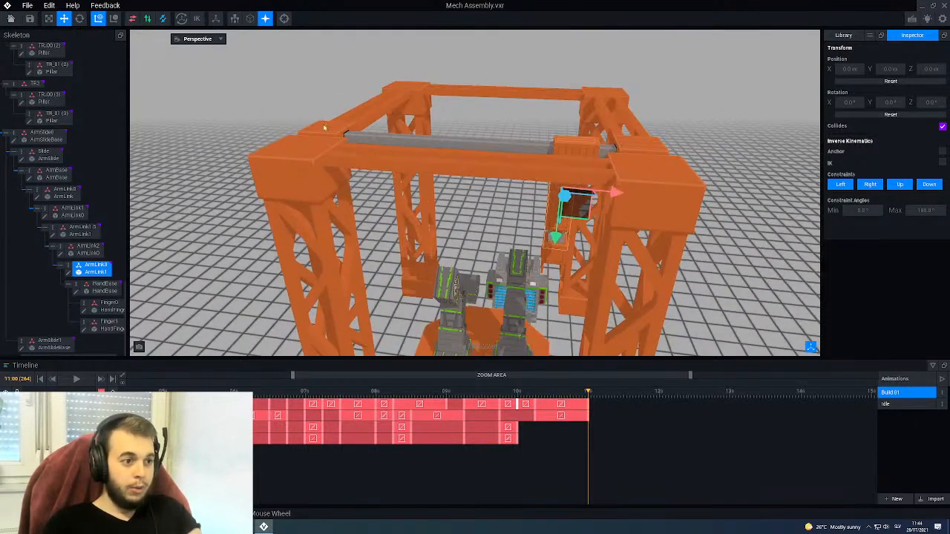
Step: Hold the remaining ArmSlide0 parts, including Slide and ArmBase, with keyframes at 10:06
{"action": "left_click", "coordinate": [325, 123]}
{"action": "left_click", "coordinate": [534, 398]}
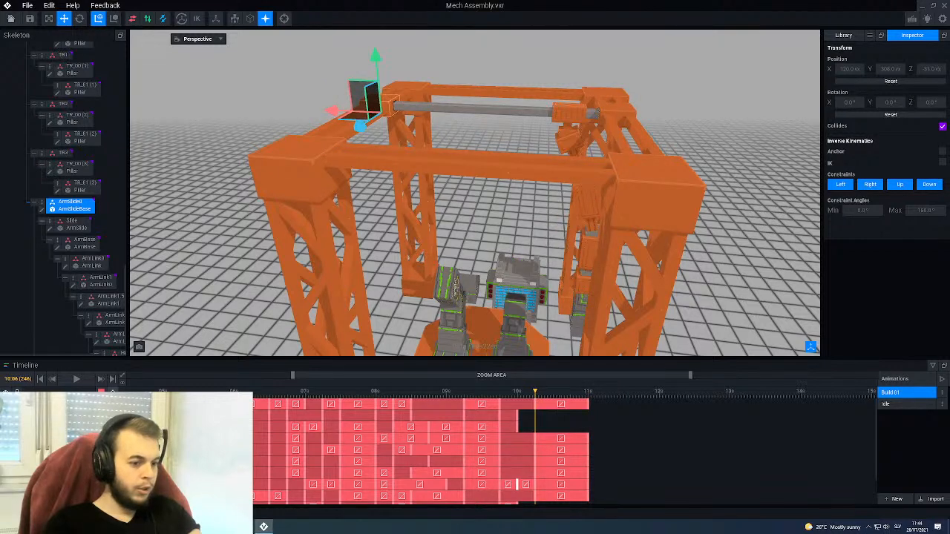
{"action": "scroll", "coordinate": [372, 461], "scroll_direction": "down", "scroll_amount": 1}
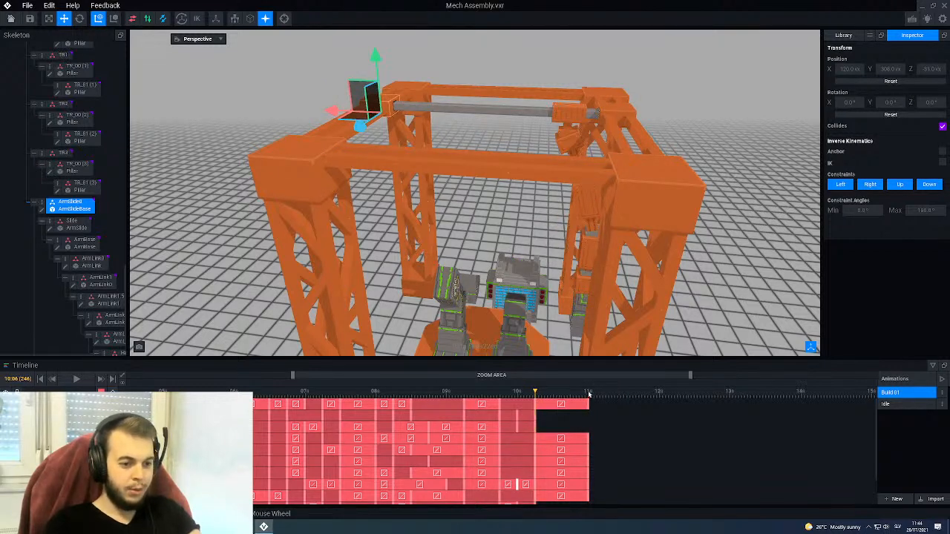
Step: At 11:00, slide ArmBase along the gantry rail to a Y position of 144, lining the hand up with the leg
{"action": "left_click", "coordinate": [588, 396]}
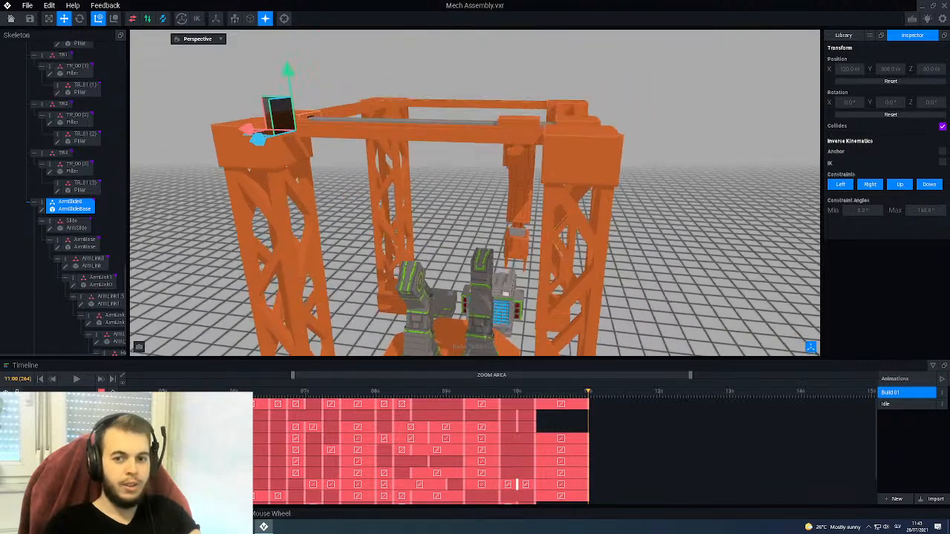
{"action": "left_click", "coordinate": [527, 121]}
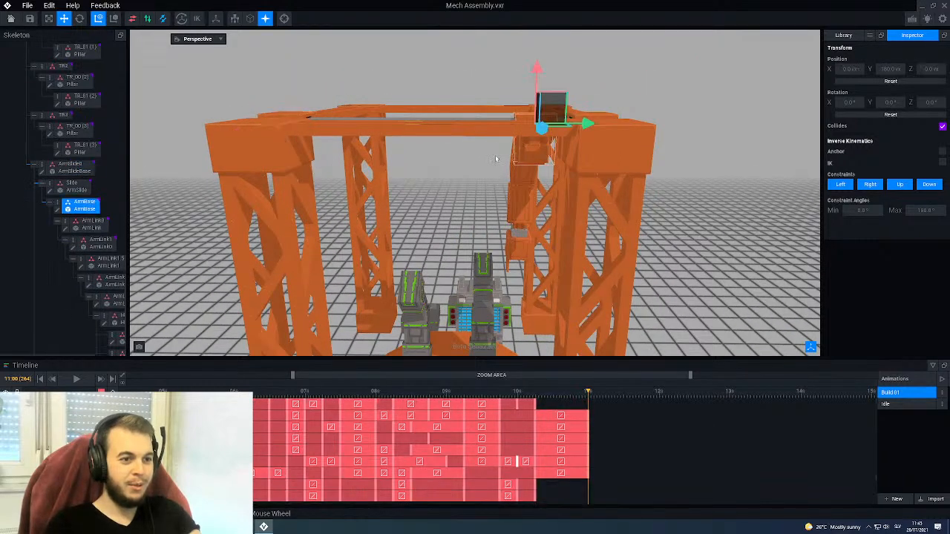
{"action": "left_click_drag", "start_coordinate": [572, 112], "coordinate": [518, 112]}
{"action": "right_click_drag", "start_coordinate": [501, 247], "coordinate": [520, 222]}
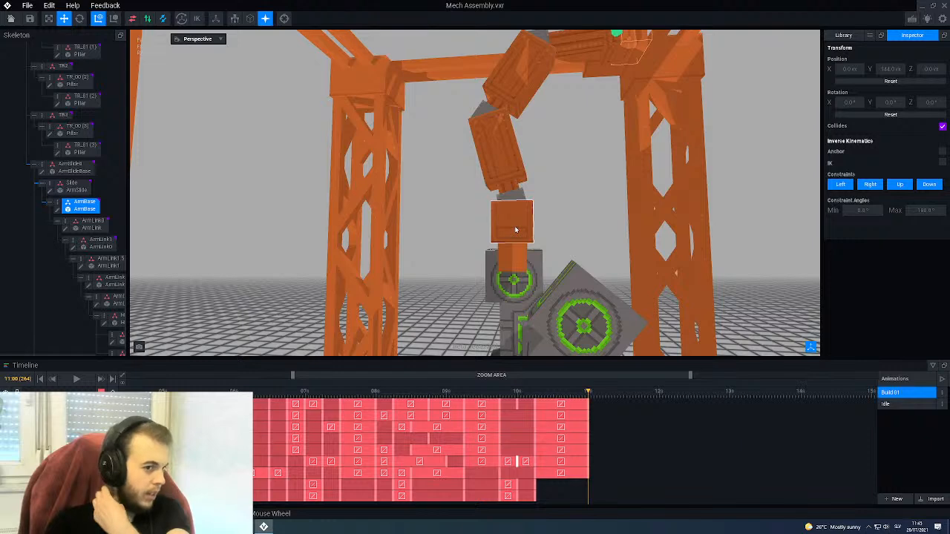
{"action": "right_click_drag", "start_coordinate": [516, 228], "coordinate": [529, 197]}
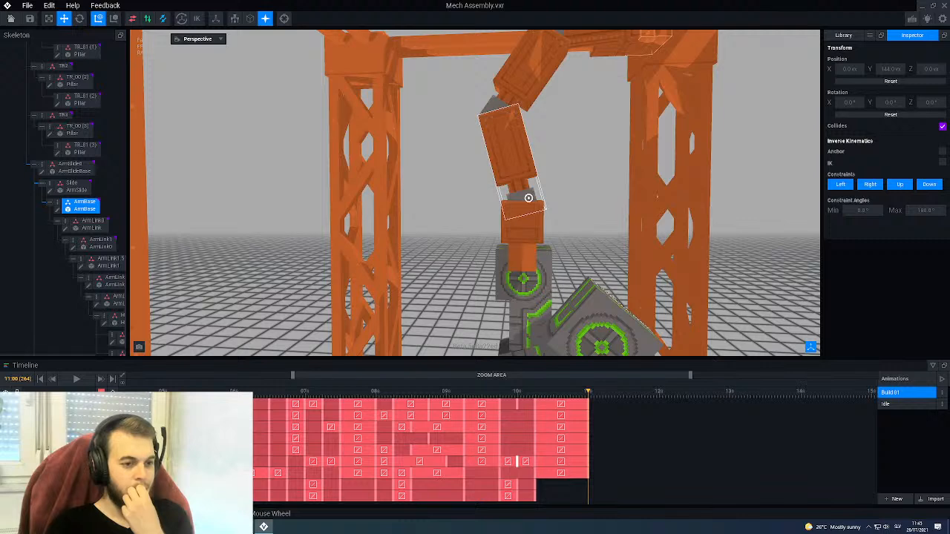
{"action": "scroll", "coordinate": [521, 199], "scroll_direction": "down", "scroll_amount": 3}
{"action": "middle_click_drag", "start_coordinate": [513, 152], "coordinate": [510, 178]}
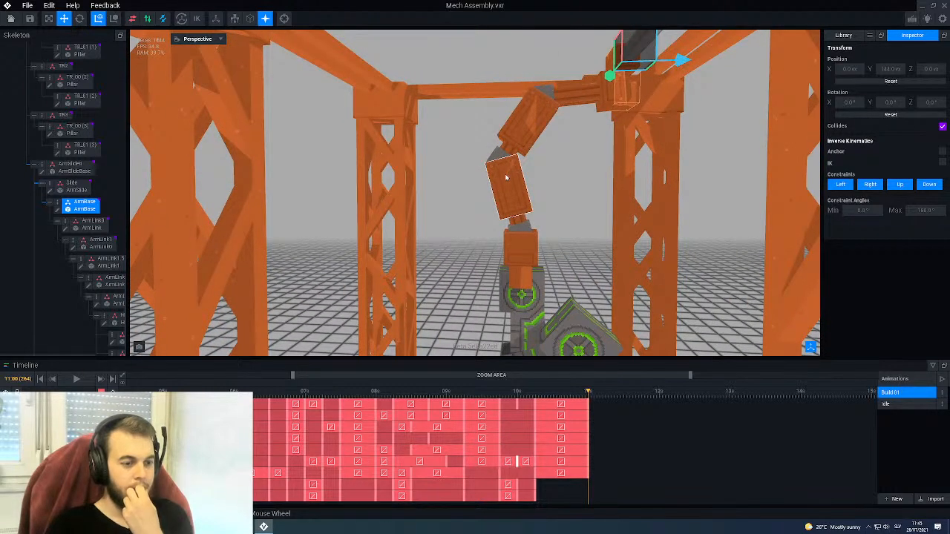
Step: At 11:00, extend ArmLink3 to a Y position of 4 so the hand reaches the thigh
{"action": "left_click", "coordinate": [520, 223]}
{"action": "scroll", "coordinate": [503, 195], "scroll_direction": "up", "scroll_amount": 2}
{"action": "left_click_drag", "start_coordinate": [503, 194], "coordinate": [505, 209]}
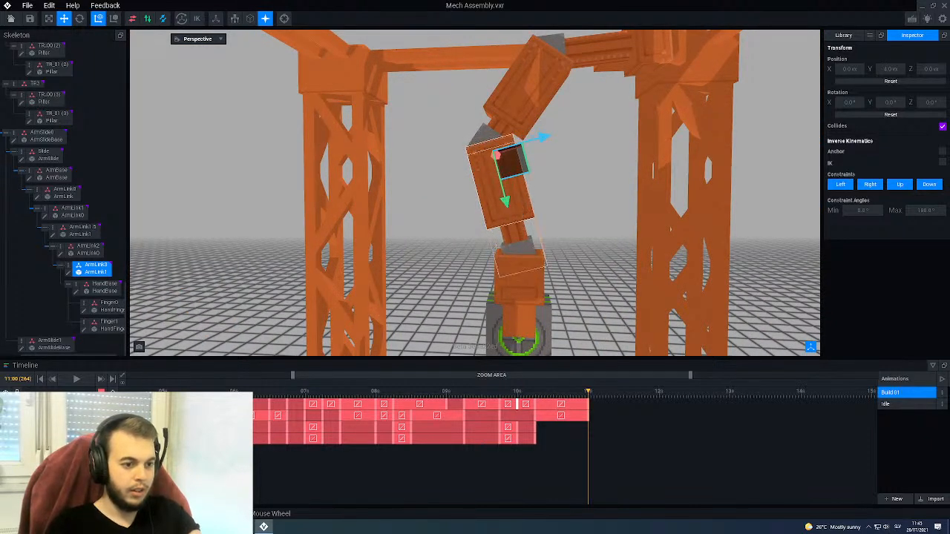
{"action": "middle_click_drag", "start_coordinate": [508, 318], "coordinate": [504, 217]}
{"action": "right_click_drag", "start_coordinate": [503, 218], "coordinate": [501, 213]}
{"action": "scroll", "coordinate": [501, 213], "scroll_direction": "down", "scroll_amount": 5}
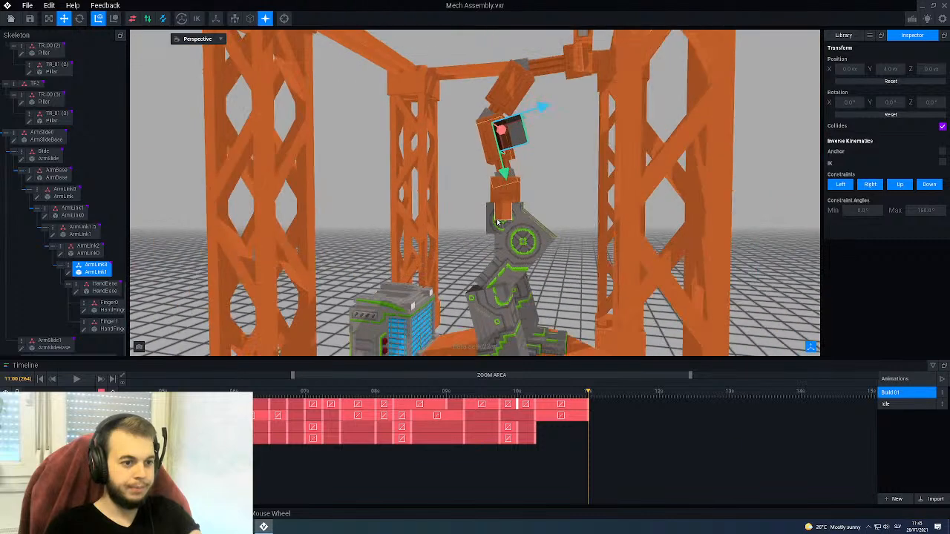
Step: Play through the arm's motion up to 11:00 and keyframe the remaining ArmSlide0 parts, including Slide, at 11:00
{"action": "left_click", "coordinate": [470, 394]}
{"action": "left_click_drag", "start_coordinate": [469, 393], "coordinate": [589, 422]}
{"action": "right_click_drag", "start_coordinate": [502, 213], "coordinate": [517, 219]}
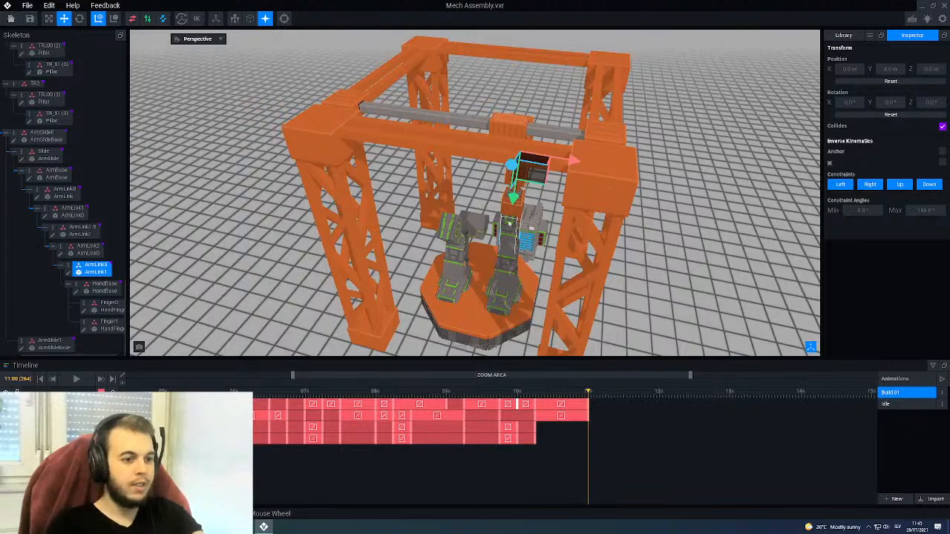
{"action": "left_click", "coordinate": [347, 101]}
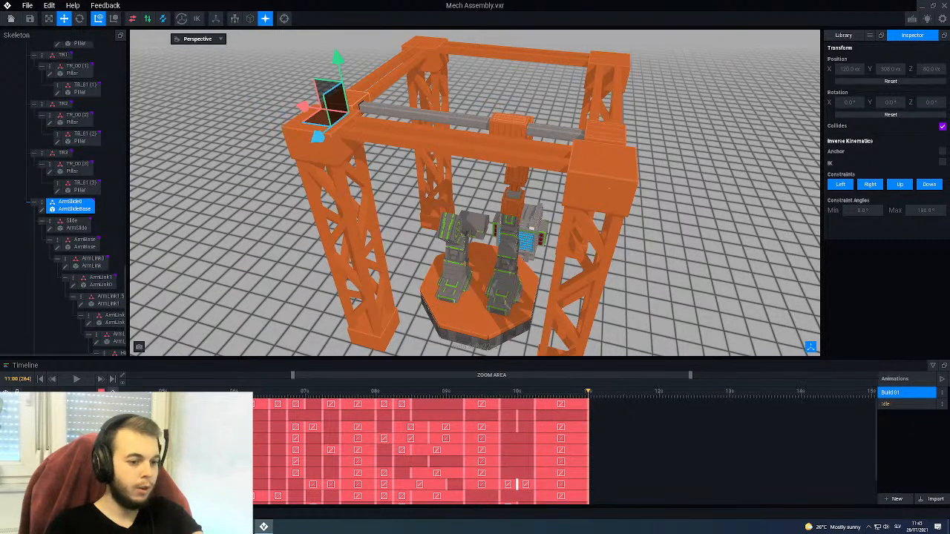
Step: At 10:12, lower Mech_Thigh0 to about Z 49 and shift it sideways so it stays in the hand's grip
{"action": "left_click", "coordinate": [511, 236]}
{"action": "right_click_drag", "start_coordinate": [555, 355], "coordinate": [564, 384]}
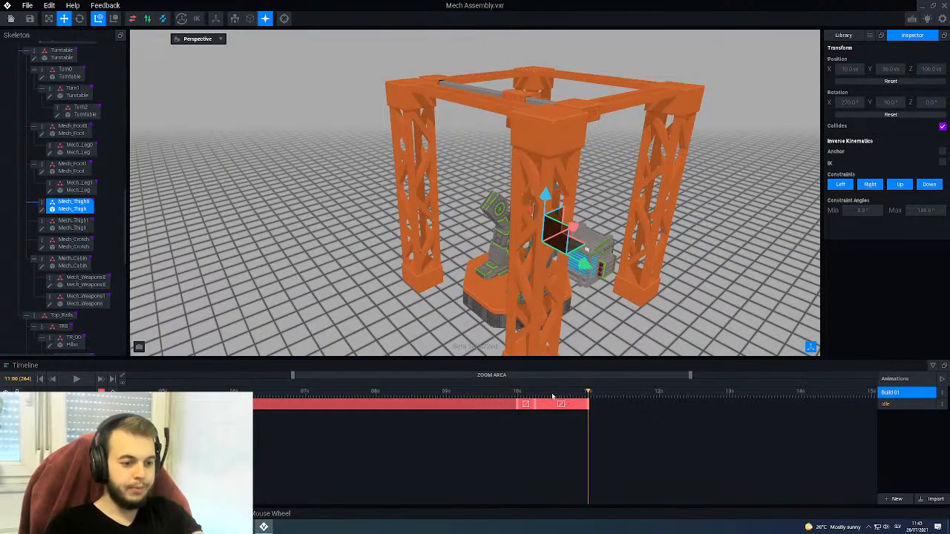
{"action": "mouse_move", "coordinate": [556, 397]}
{"action": "left_mouse_down"}
{"action": "mouse_move", "coordinate": [538, 397]}
{"action": "mouse_move", "coordinate": [553, 402]}
{"action": "left_mouse_up"}
{"action": "scroll", "coordinate": [582, 255], "scroll_direction": "up", "scroll_amount": 8}
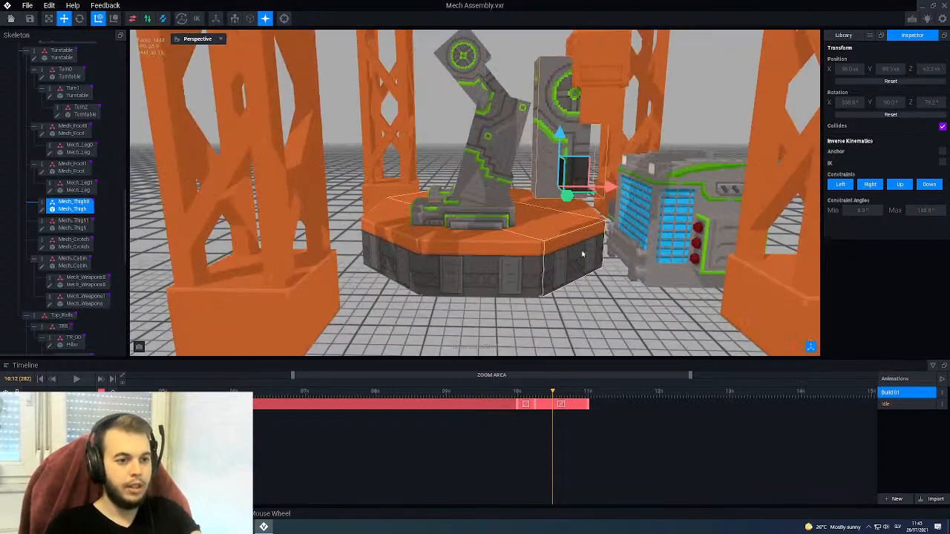
{"action": "right_click_drag", "start_coordinate": [582, 255], "coordinate": [541, 212]}
{"action": "scroll", "coordinate": [556, 229], "scroll_direction": "up", "scroll_amount": 4}
{"action": "left_click_drag", "start_coordinate": [525, 202], "coordinate": [520, 245]}
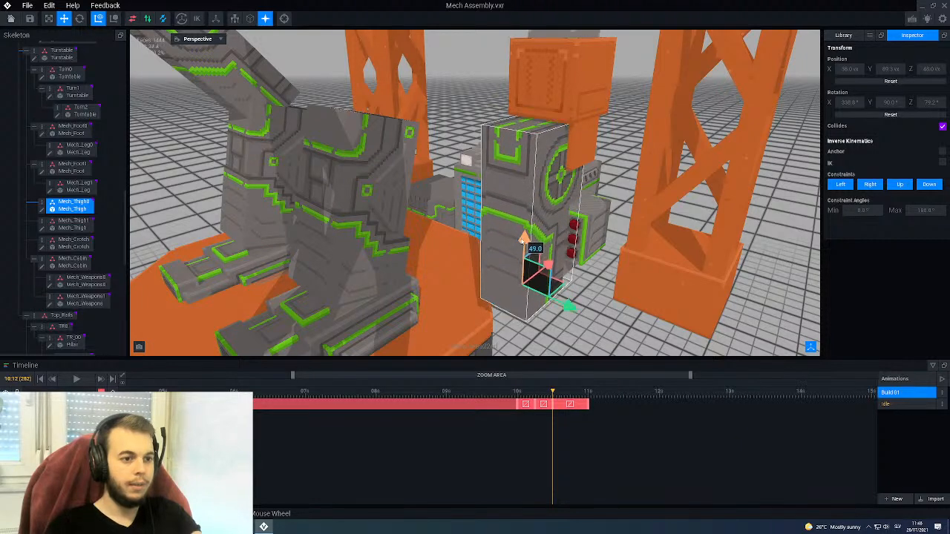
{"action": "right_click_drag", "start_coordinate": [524, 241], "coordinate": [586, 265]}
{"action": "left_click_drag", "start_coordinate": [580, 275], "coordinate": [605, 271]}
{"action": "mouse_move", "coordinate": [605, 272]}
{"action": "right_mouse_down"}
{"action": "mouse_move", "coordinate": [607, 229]}
{"action": "mouse_move", "coordinate": [596, 276]}
{"action": "right_mouse_up"}
Step: At 10:18, move Mech_Thigh0 to X 37 and Z 72 so it follows the hand
{"action": "left_click_drag", "start_coordinate": [554, 392], "coordinate": [571, 392]}
{"action": "scroll", "coordinate": [522, 341], "scroll_direction": "down", "scroll_amount": 2}
{"action": "right_click_drag", "start_coordinate": [524, 241], "coordinate": [533, 222]}
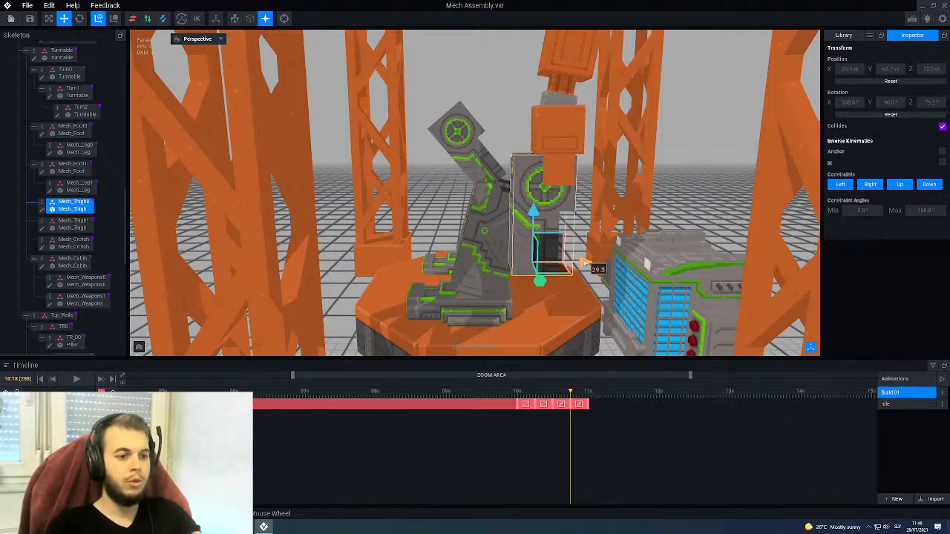
{"action": "right_click_drag", "start_coordinate": [575, 236], "coordinate": [518, 196]}
{"action": "scroll", "coordinate": [520, 210], "scroll_direction": "up", "scroll_amount": 3}
{"action": "middle_click_drag", "start_coordinate": [520, 210], "coordinate": [573, 219]}
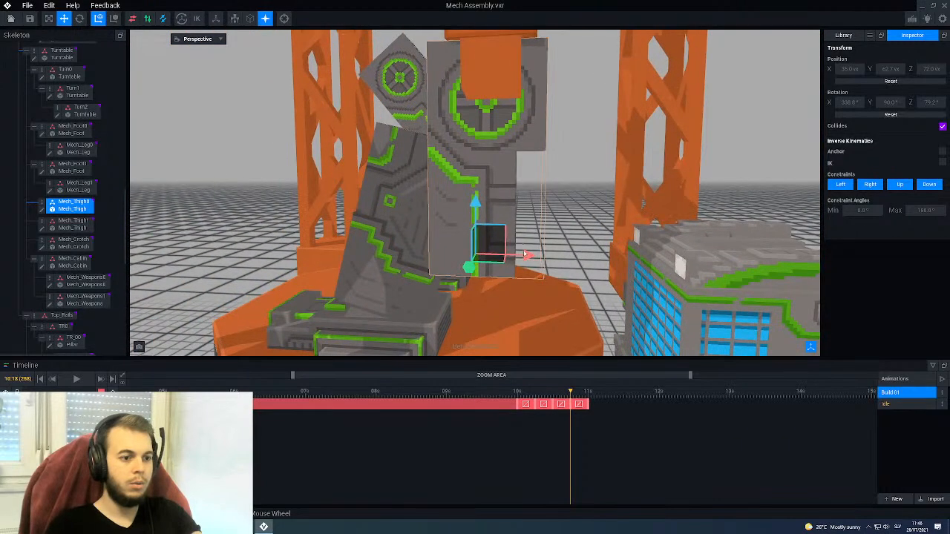
{"action": "left_click_drag", "start_coordinate": [529, 257], "coordinate": [539, 257]}
{"action": "scroll", "coordinate": [535, 193], "scroll_direction": "down", "scroll_amount": 5}
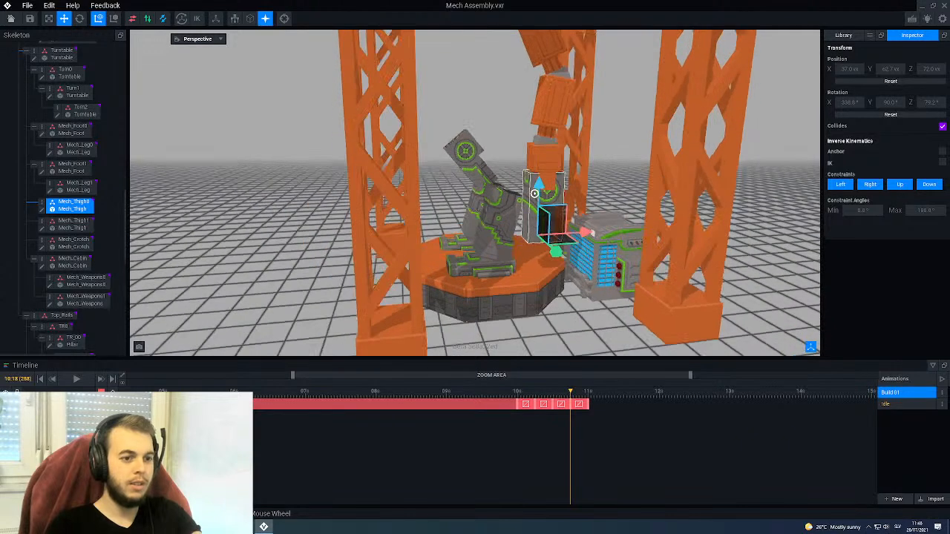
{"action": "right_click_drag", "start_coordinate": [534, 194], "coordinate": [557, 215]}
{"action": "scroll", "coordinate": [555, 217], "scroll_direction": "up", "scroll_amount": 3}
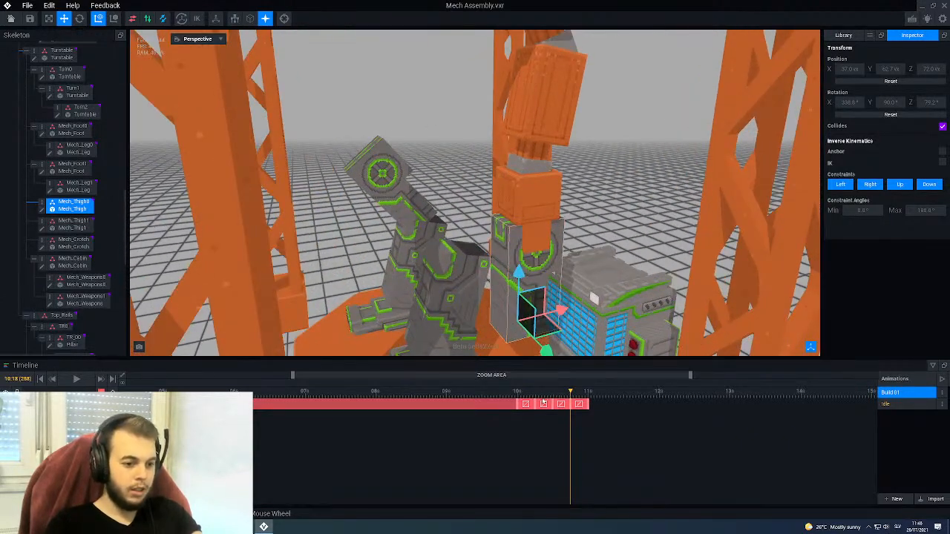
Step: At 10:09, lower Mech_Thigh0 slightly and adjust its sideways position to fit the hand's grip
{"action": "left_click", "coordinate": [544, 401]}
{"action": "right_click_drag", "start_coordinate": [553, 305], "coordinate": [558, 271]}
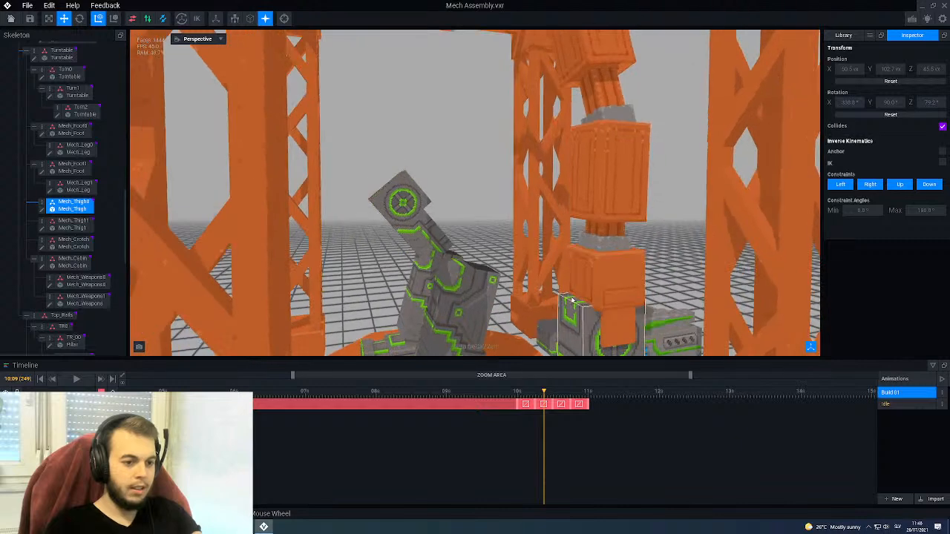
{"action": "middle_click_drag", "start_coordinate": [559, 312], "coordinate": [546, 238]}
{"action": "right_click_drag", "start_coordinate": [546, 237], "coordinate": [535, 231]}
{"action": "right_click_drag", "start_coordinate": [573, 257], "coordinate": [552, 254]}
{"action": "scroll", "coordinate": [552, 254], "scroll_direction": "up", "scroll_amount": 2}
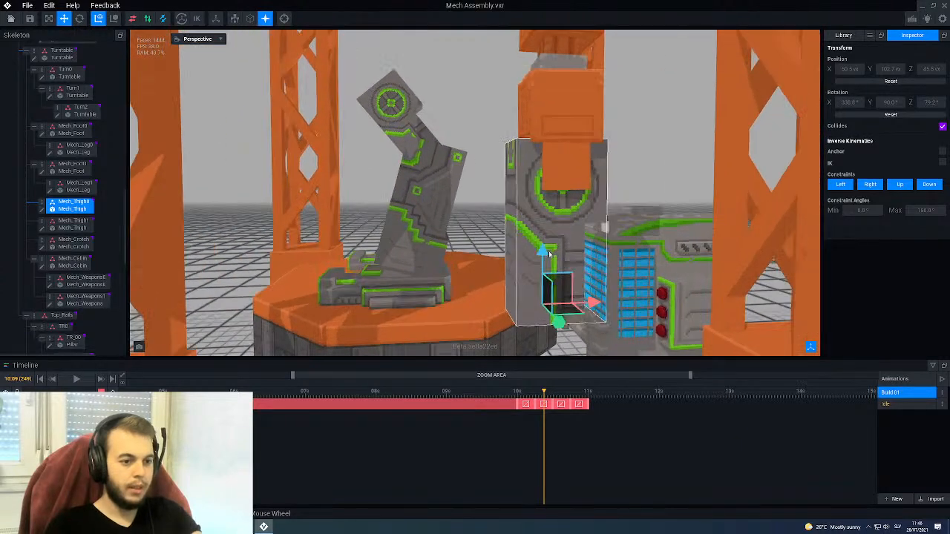
{"action": "left_click_drag", "start_coordinate": [542, 251], "coordinate": [536, 262]}
{"action": "right_click_drag", "start_coordinate": [555, 234], "coordinate": [538, 233]}
{"action": "left_click_drag", "start_coordinate": [607, 315], "coordinate": [609, 317]}
{"action": "right_click_drag", "start_coordinate": [586, 267], "coordinate": [570, 269]}
Step: At 10:15, move Mech_Thigh0 to X 44 and Z 59 so it stays in the hand's grip
{"action": "left_click_drag", "start_coordinate": [553, 394], "coordinate": [563, 396]}
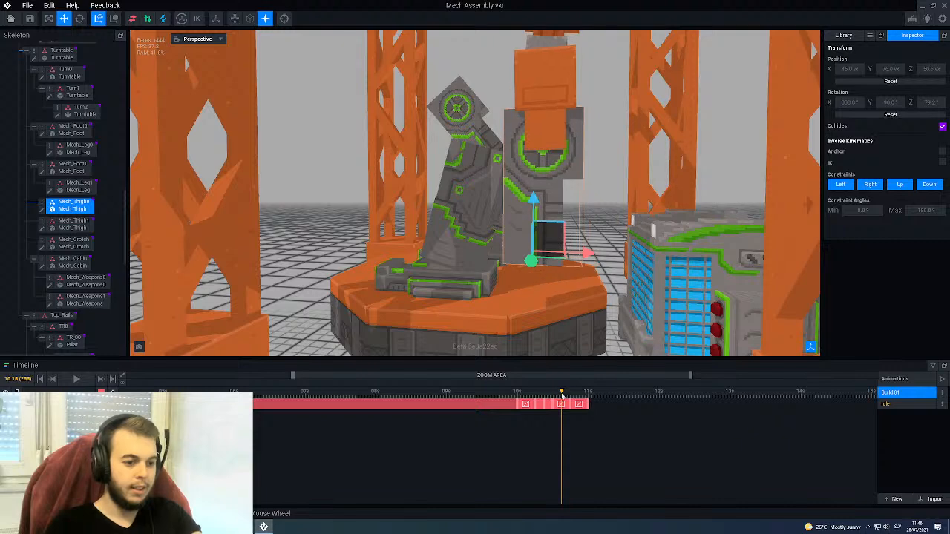
{"action": "right_click_drag", "start_coordinate": [566, 241], "coordinate": [544, 265]}
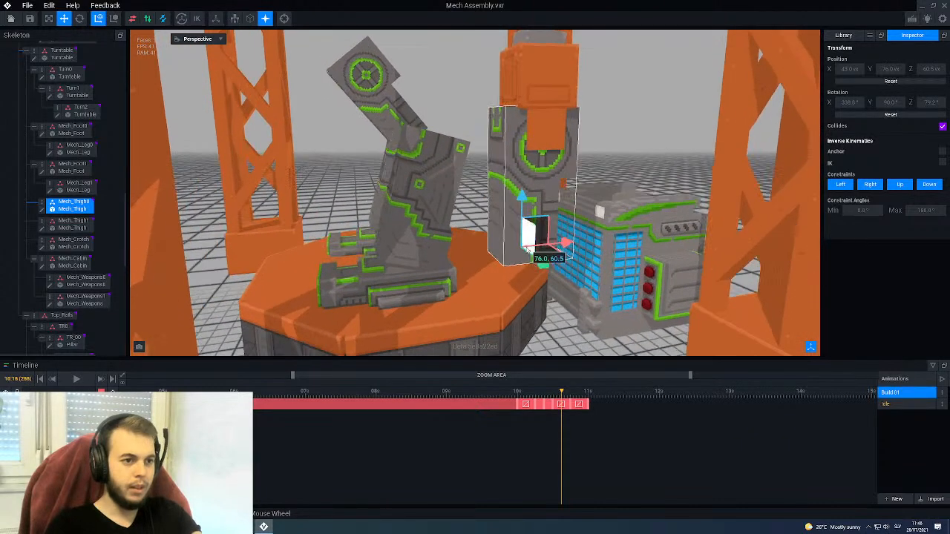
{"action": "left_click_drag", "start_coordinate": [525, 200], "coordinate": [524, 203]}
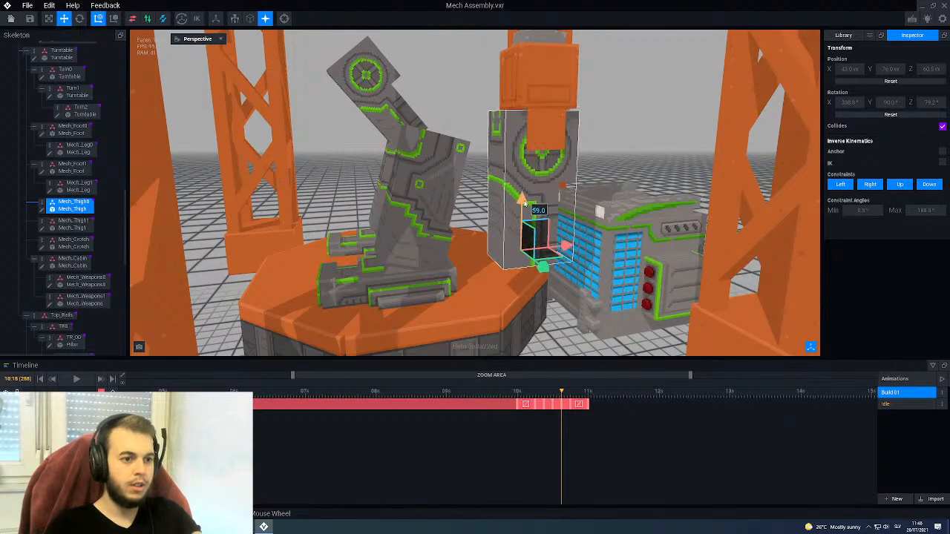
{"action": "right_click_drag", "start_coordinate": [524, 204], "coordinate": [587, 252]}
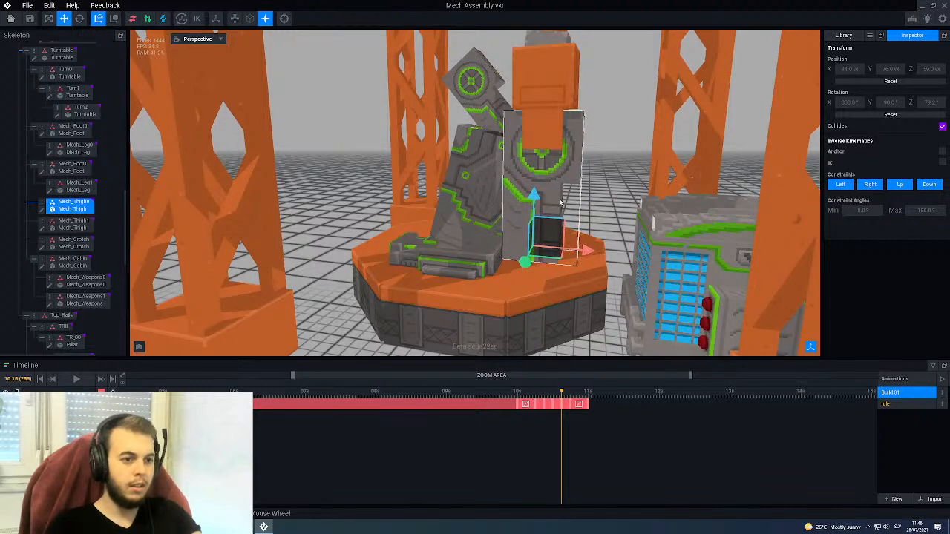
Step: Go to 10:21 and examine the arm's sideways alignment above Mech_Thigh0 from the front
{"action": "left_click", "coordinate": [579, 392]}
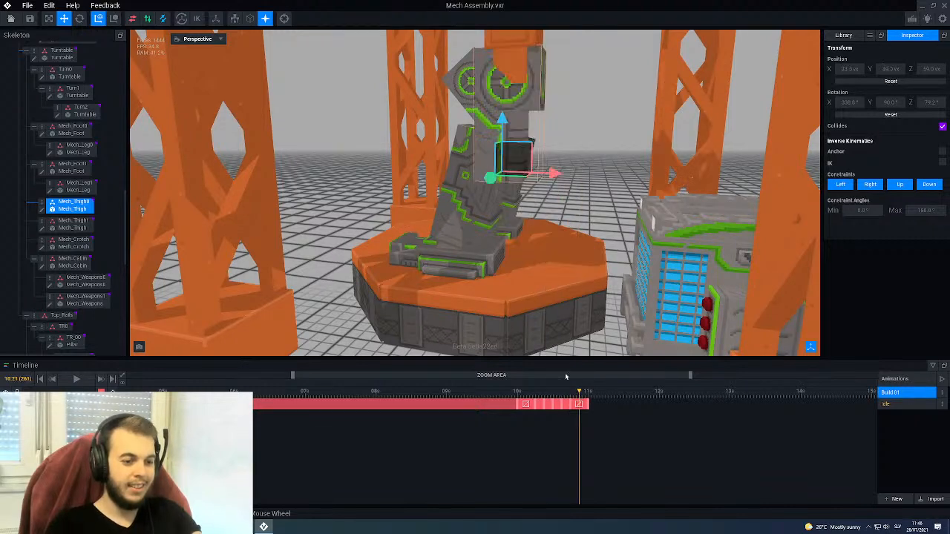
{"action": "middle_click_drag", "start_coordinate": [518, 97], "coordinate": [539, 186]}
{"action": "mouse_move", "coordinate": [539, 186]}
{"action": "right_mouse_down"}
{"action": "mouse_move", "coordinate": [547, 181]}
{"action": "mouse_move", "coordinate": [524, 182]}
{"action": "mouse_move", "coordinate": [541, 179]}
{"action": "mouse_move", "coordinate": [529, 197]}
{"action": "right_mouse_up"}
{"action": "scroll", "coordinate": [529, 196], "scroll_direction": "down", "scroll_amount": 5}
{"action": "scroll", "coordinate": [528, 196], "scroll_direction": "down", "scroll_amount": 5}
{"action": "middle_click_drag", "start_coordinate": [524, 155], "coordinate": [523, 157]}
{"action": "right_click_drag", "start_coordinate": [540, 94], "coordinate": [533, 96]}
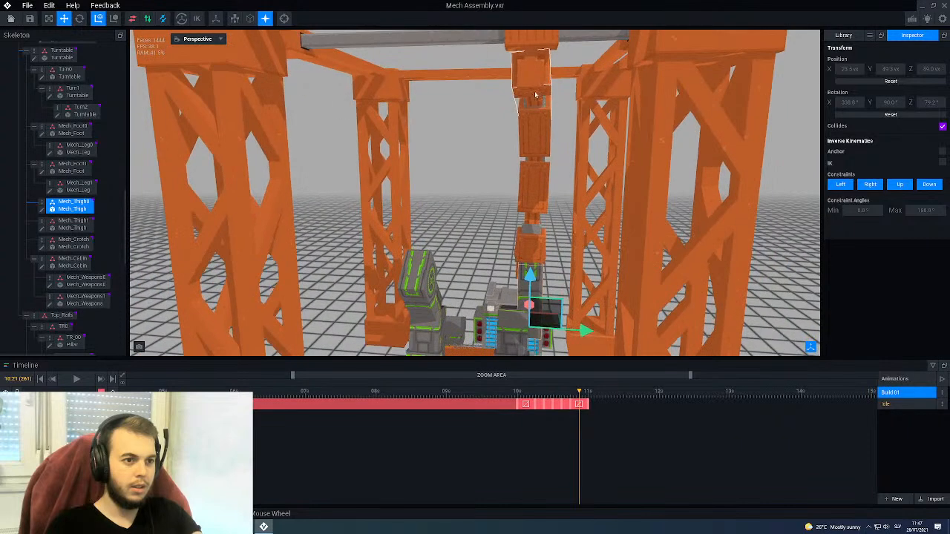
Step: Try to straighten the arm's sideways tilt at 10:21 by rotating ArmLink0 freehand
{"action": "left_click", "coordinate": [543, 91]}
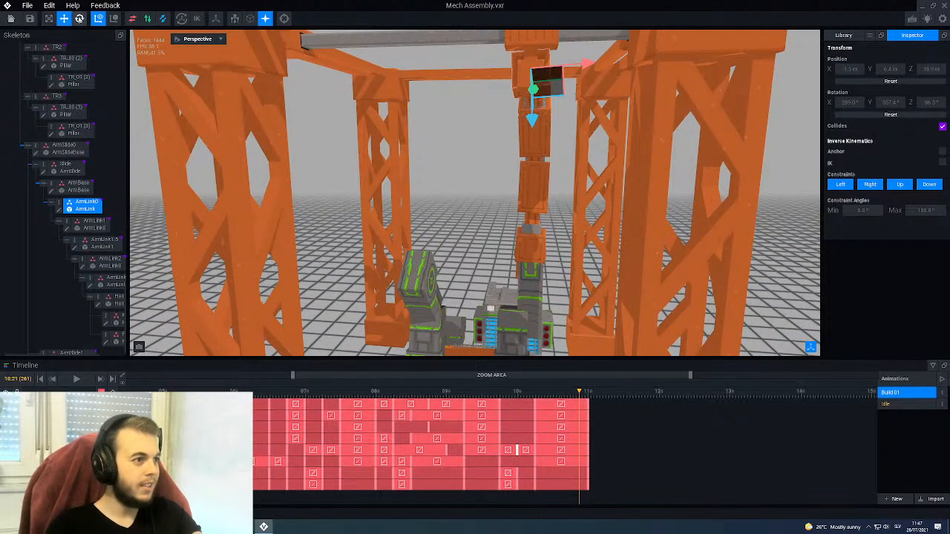
{"action": "left_click", "coordinate": [79, 18]}
{"action": "left_click_drag", "start_coordinate": [570, 104], "coordinate": [564, 111]}
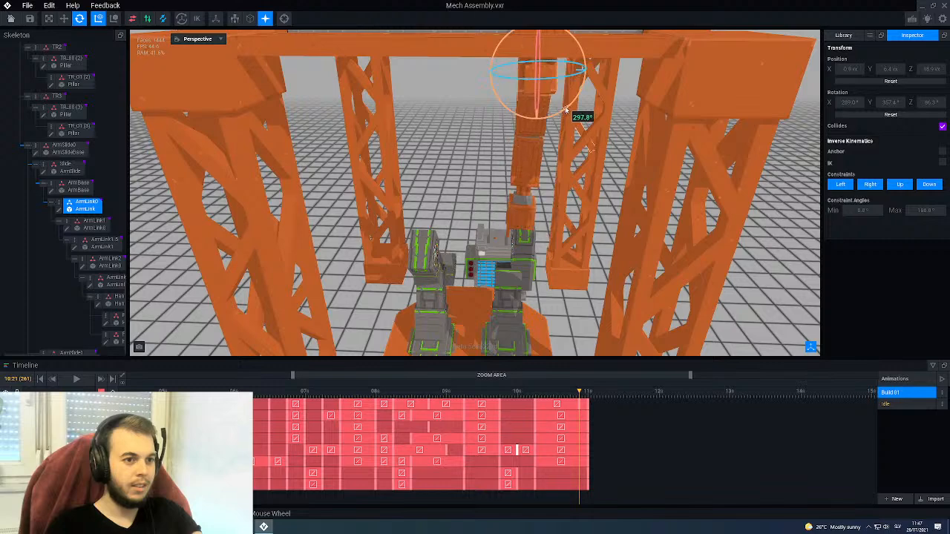
{"action": "right_click_drag", "start_coordinate": [548, 95], "coordinate": [548, 94]}
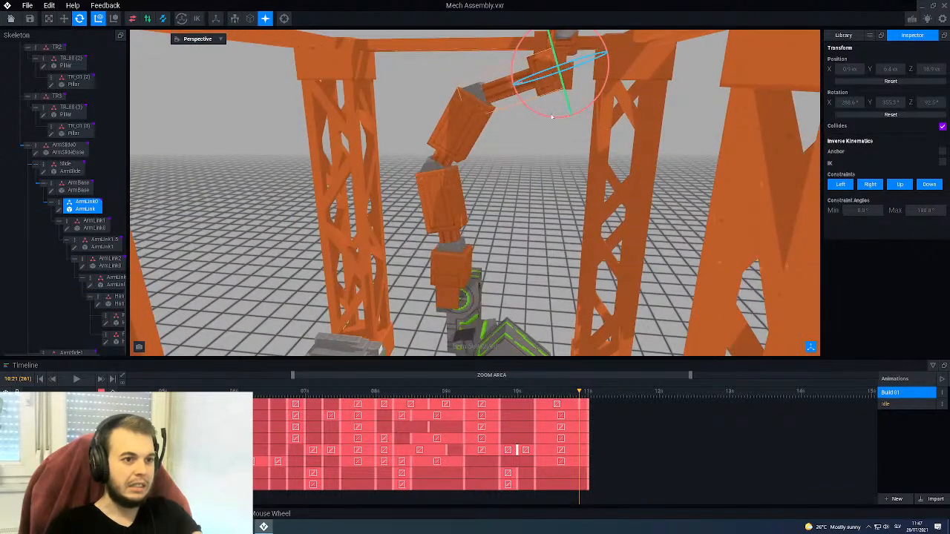
{"action": "left_click_drag", "start_coordinate": [548, 119], "coordinate": [614, 102]}
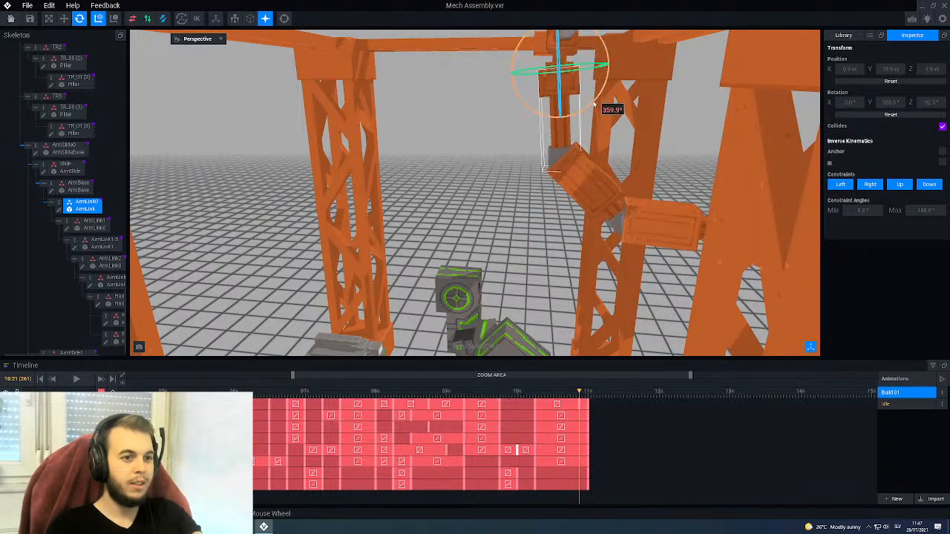
{"action": "left_click_drag", "start_coordinate": [593, 104], "coordinate": [590, 106]}
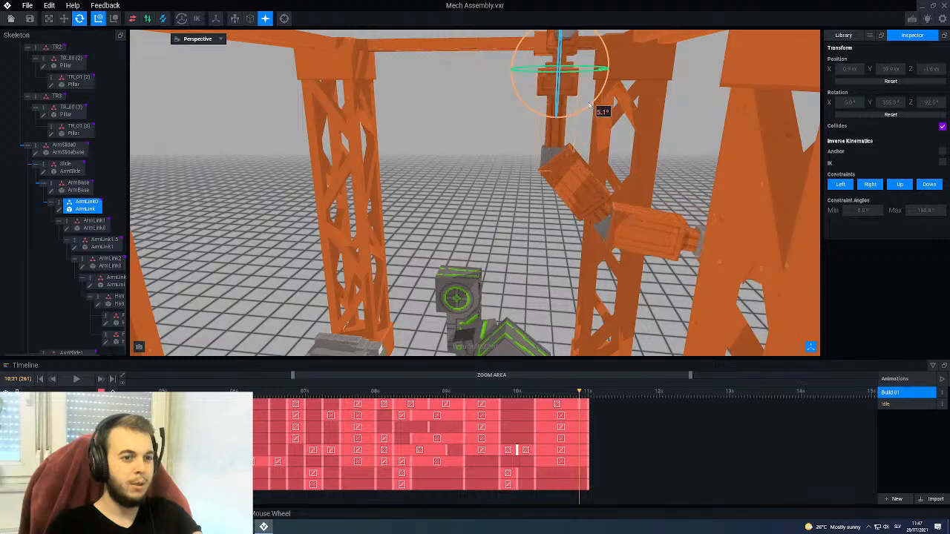
{"action": "right_click_drag", "start_coordinate": [584, 102], "coordinate": [574, 91]}
{"action": "left_click_drag", "start_coordinate": [578, 91], "coordinate": [572, 90]}
{"action": "right_click_drag", "start_coordinate": [572, 90], "coordinate": [466, 227]}
Step: At 10:21, reset ArmLink0's rotation and turn it to X 290°, Y 0° and Z 90°
{"action": "left_click", "coordinate": [867, 116]}
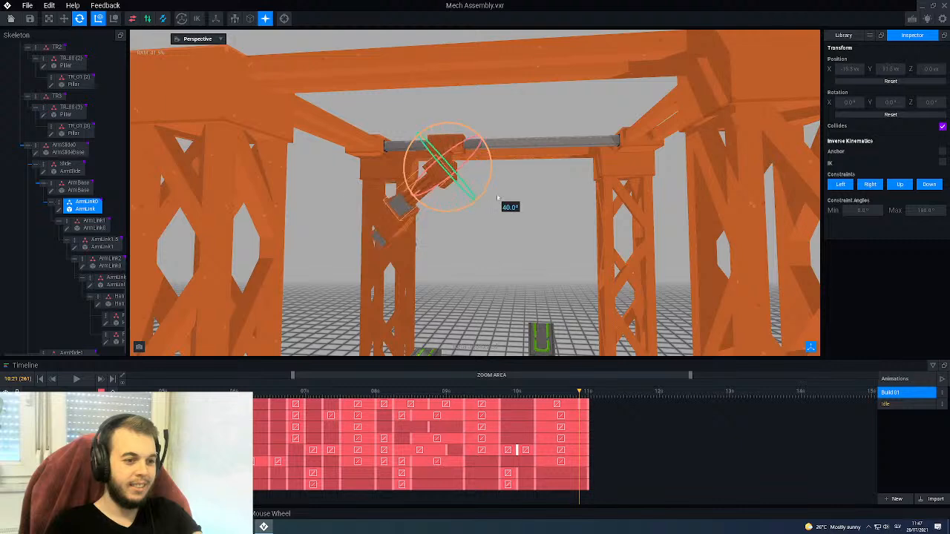
{"action": "right_click_drag", "start_coordinate": [501, 155], "coordinate": [509, 150]}
{"action": "right_click_drag", "start_coordinate": [423, 271], "coordinate": [472, 295]}
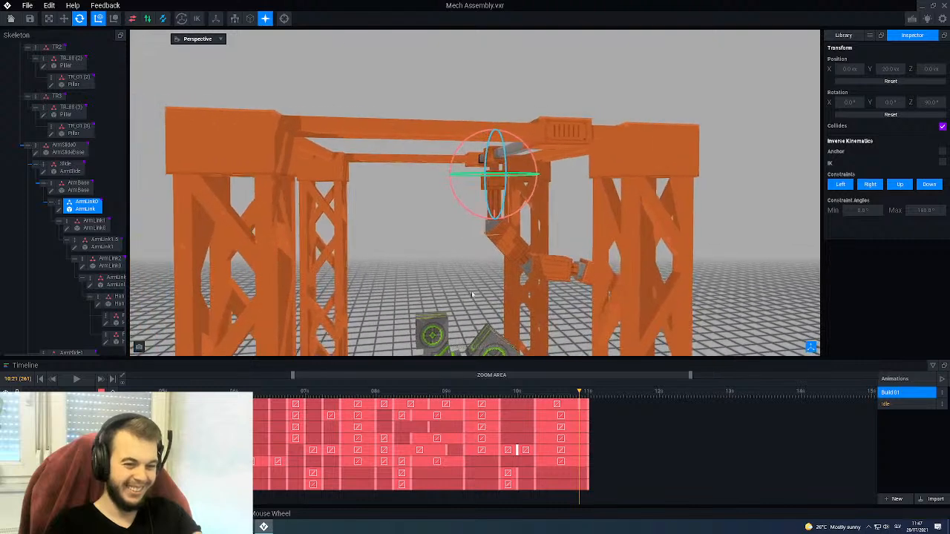
{"action": "left_click_drag", "start_coordinate": [472, 216], "coordinate": [390, 153]}
{"action": "right_click_drag", "start_coordinate": [475, 156], "coordinate": [509, 151]}
{"action": "scroll", "coordinate": [489, 329], "scroll_direction": "up", "scroll_amount": 3}
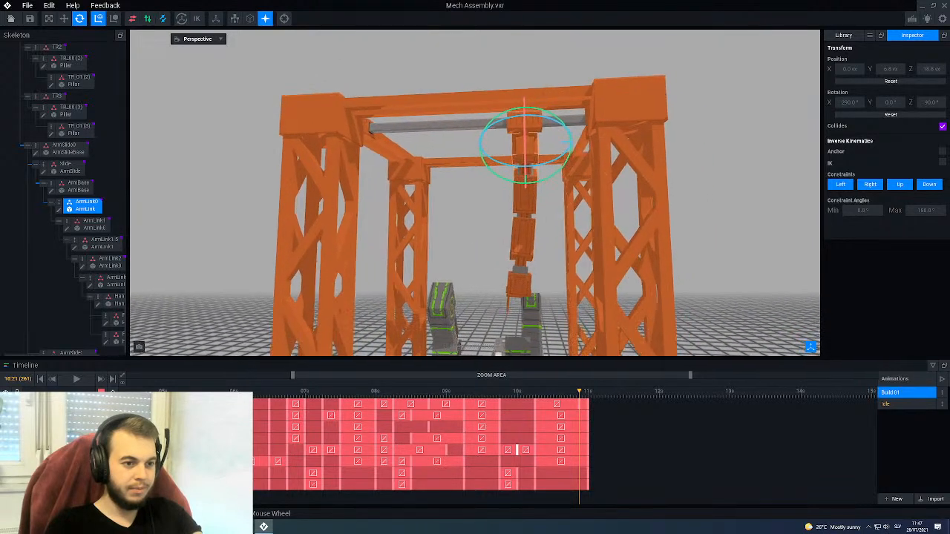
{"action": "right_click_drag", "start_coordinate": [503, 294], "coordinate": [509, 294]}
{"action": "scroll", "coordinate": [524, 267], "scroll_direction": "up", "scroll_amount": 5}
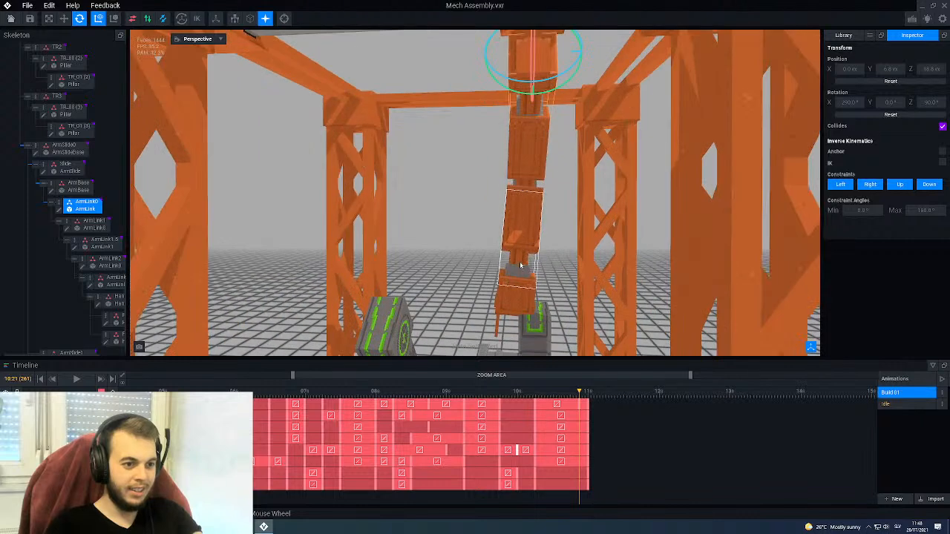
Step: At 10:21, straighten ArmLink2 sideways by bringing its Y and Z rotation to 0°
{"action": "left_click", "coordinate": [524, 207]}
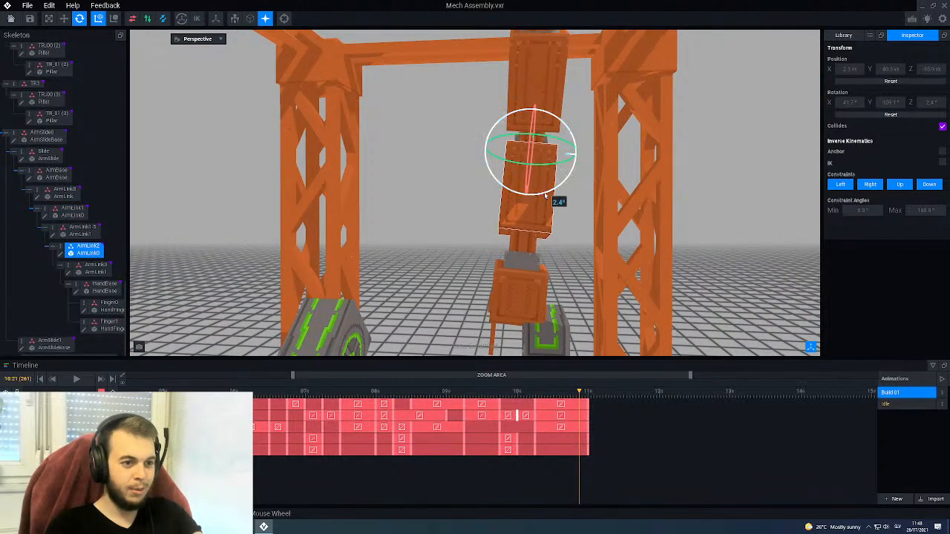
{"action": "left_click_drag", "start_coordinate": [546, 195], "coordinate": [548, 196]}
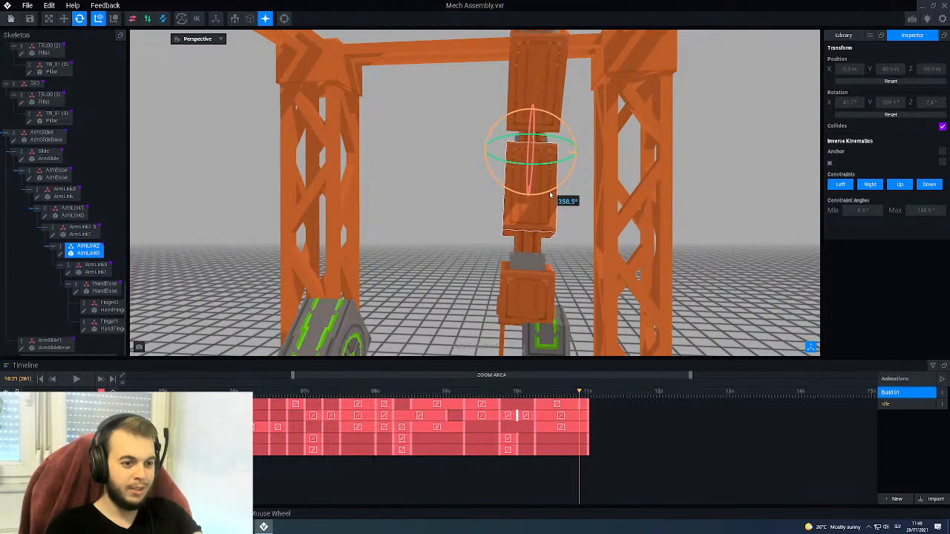
{"action": "scroll", "coordinate": [542, 213], "scroll_direction": "down", "scroll_amount": 10}
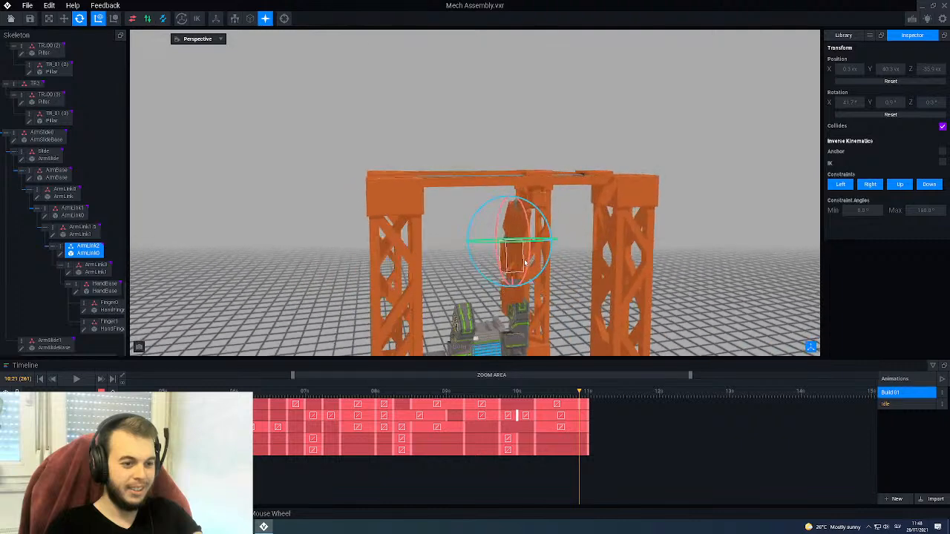
{"action": "middle_click_drag", "start_coordinate": [490, 266], "coordinate": [472, 258]}
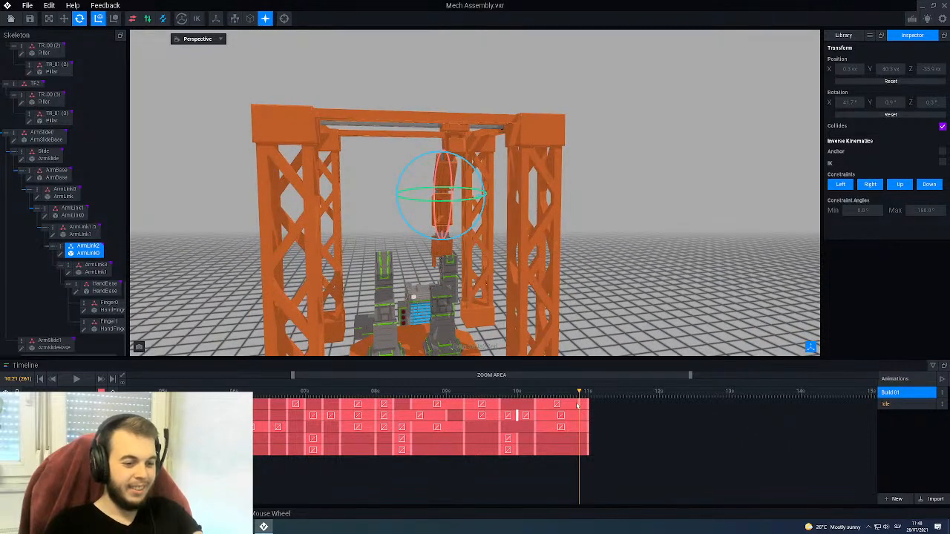
Step: Play through the arm's motion from 10:06 to 11:00 and set ArmLink1's Y rotation to 0° at 11:00
{"action": "left_click", "coordinate": [535, 400]}
{"action": "right_click_drag", "start_coordinate": [486, 223], "coordinate": [510, 271]}
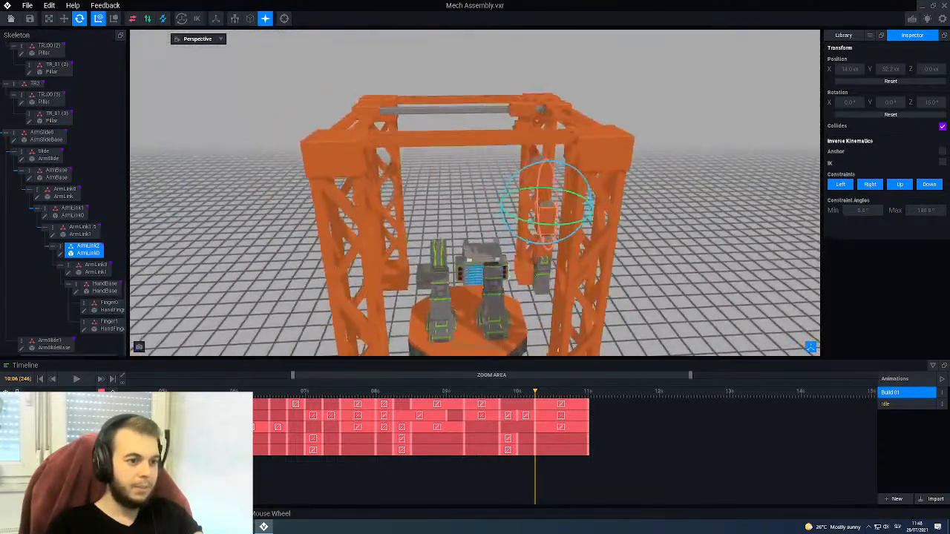
{"action": "scroll", "coordinate": [509, 271], "scroll_direction": "up", "scroll_amount": 4}
{"action": "left_click_drag", "start_coordinate": [537, 398], "coordinate": [588, 396]}
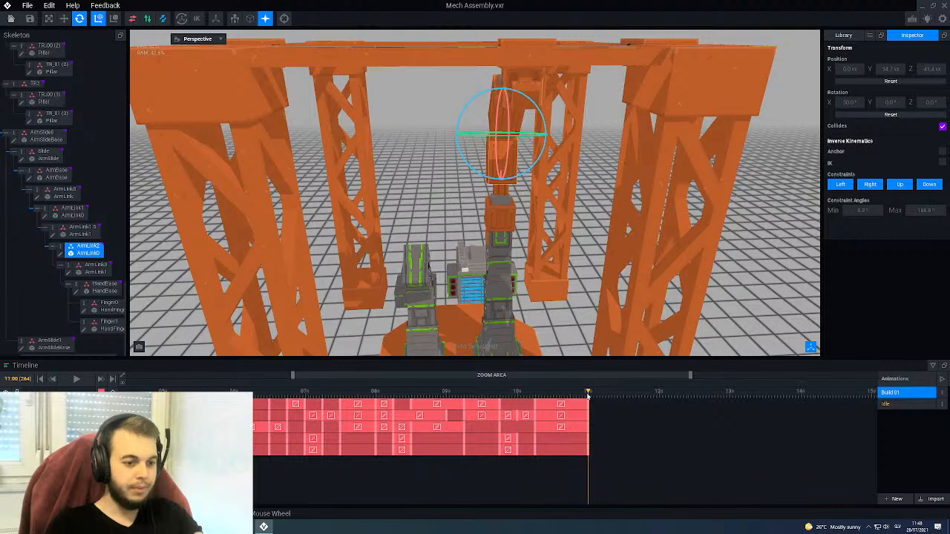
{"action": "right_click_drag", "start_coordinate": [542, 300], "coordinate": [532, 263]}
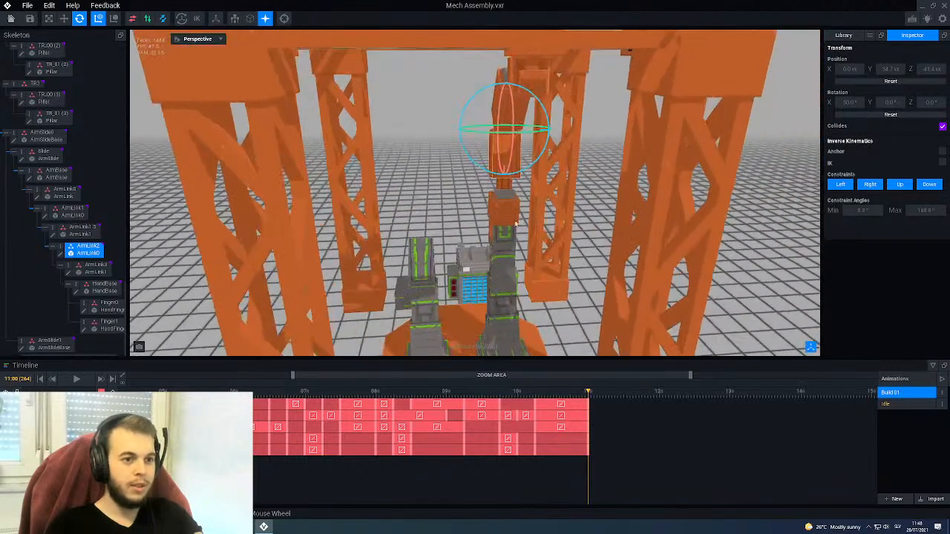
{"action": "left_click", "coordinate": [523, 117]}
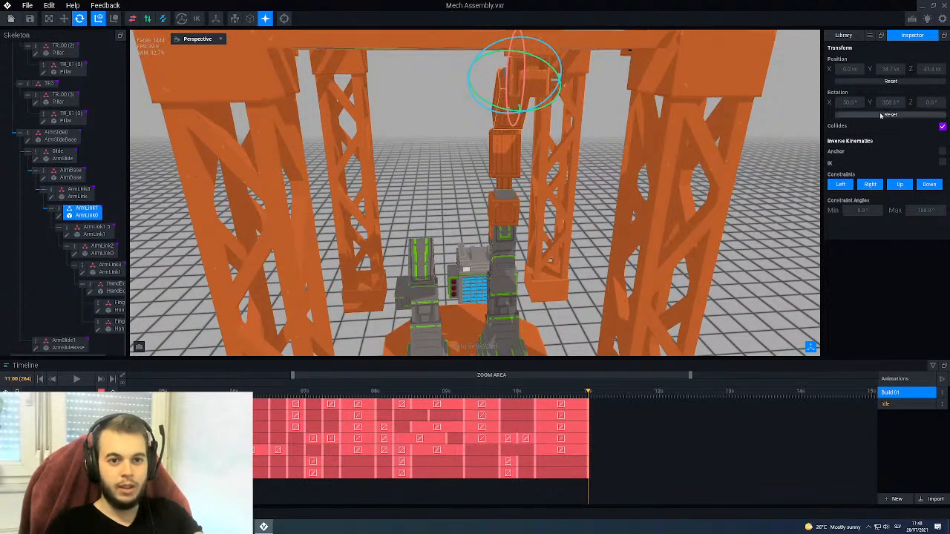
{"action": "scroll", "coordinate": [887, 105], "scroll_direction": "up", "scroll_amount": 2}
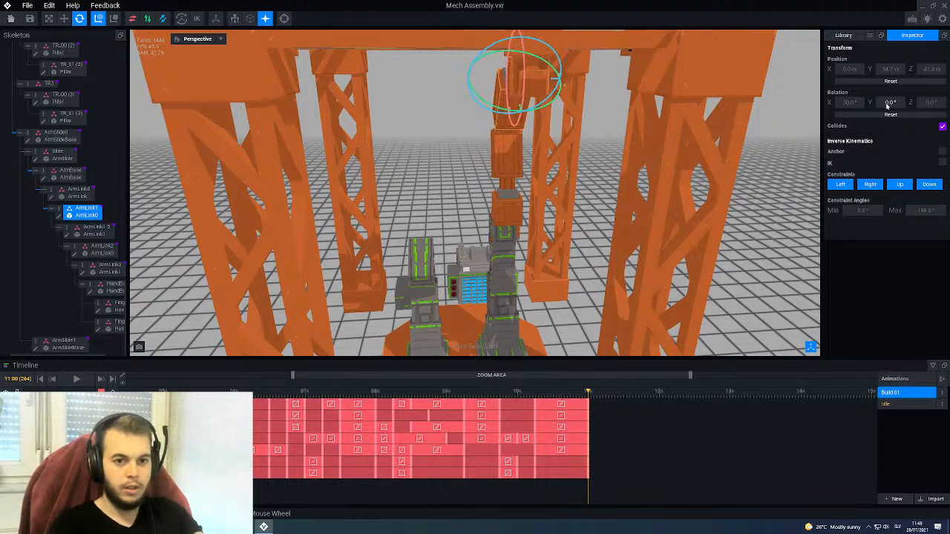
Step: Check the lower arm joints at 11:00, move ArmBase to Y 140, and play through the motion
{"action": "left_click", "coordinate": [505, 163]}
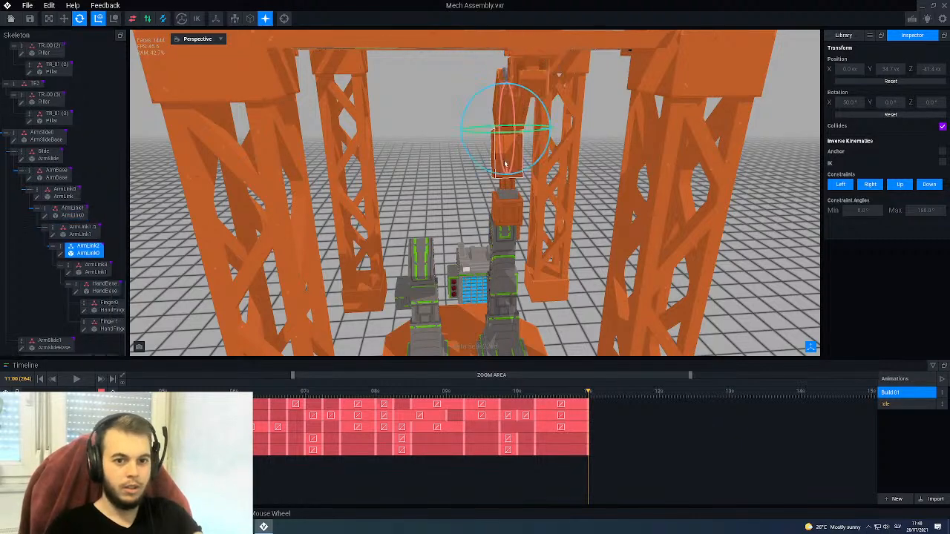
{"action": "left_click", "coordinate": [503, 210]}
{"action": "right_click_drag", "start_coordinate": [509, 207], "coordinate": [511, 206]}
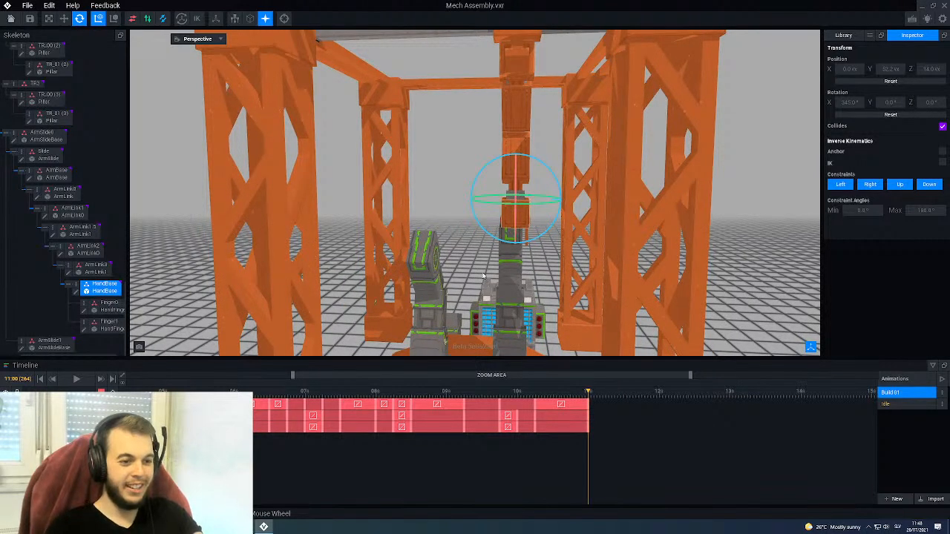
{"action": "scroll", "coordinate": [483, 276], "scroll_direction": "down", "scroll_amount": 3}
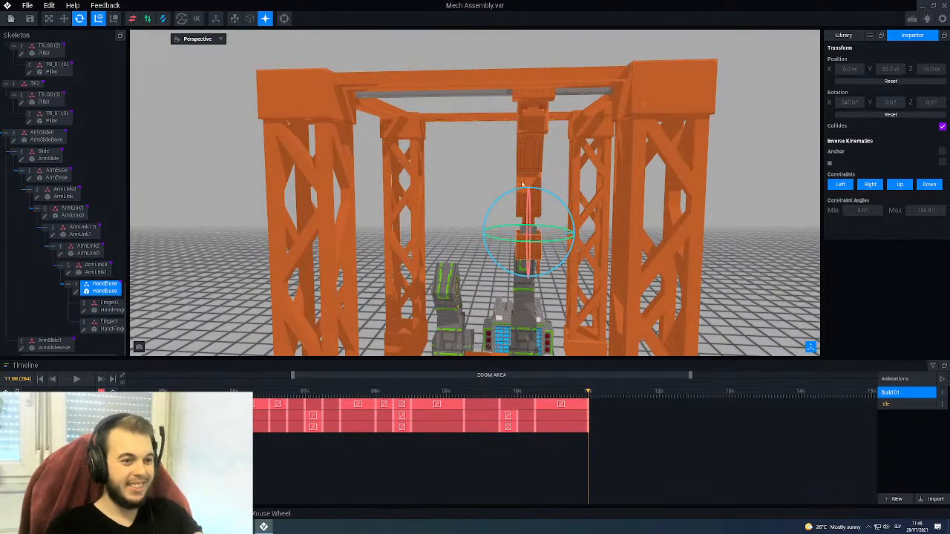
{"action": "left_click", "coordinate": [533, 105]}
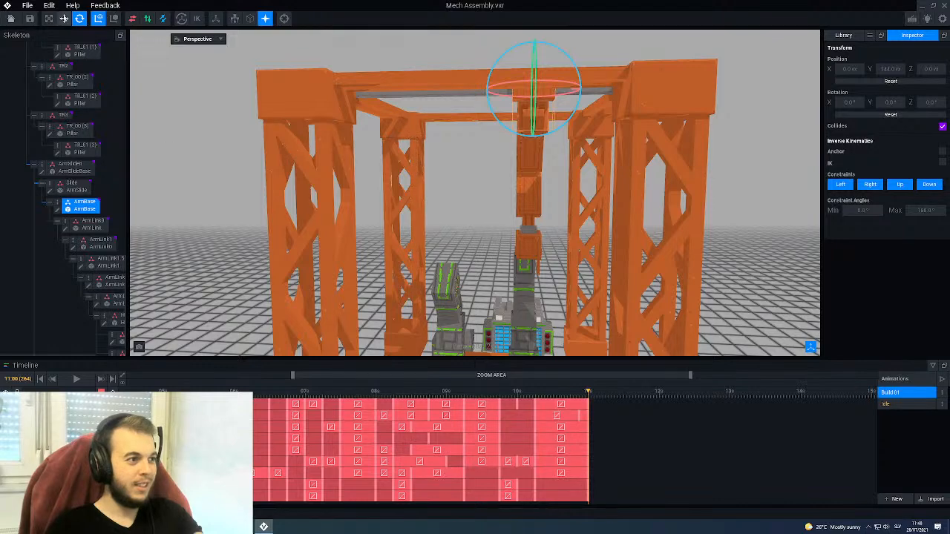
{"action": "key", "text": "w"}
{"action": "left_click_drag", "start_coordinate": [589, 89], "coordinate": [580, 90]}
{"action": "right_click_drag", "start_coordinate": [536, 235], "coordinate": [519, 267]}
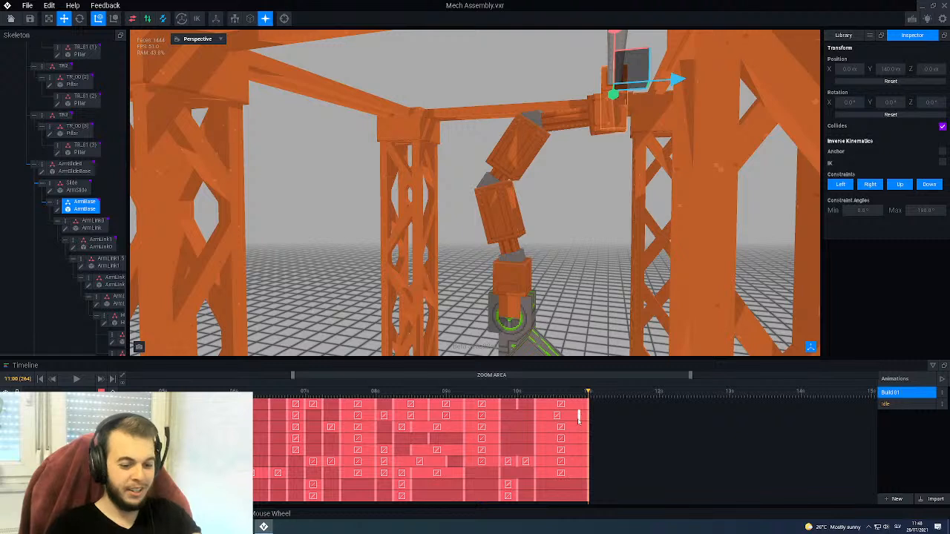
{"action": "left_click_drag", "start_coordinate": [524, 399], "coordinate": [592, 403]}
Step: At 10:06, move Mech_Thigh0 to X 52 and Z 42 so it fits the hand's grip
{"action": "left_click", "coordinate": [532, 305]}
{"action": "right_click_drag", "start_coordinate": [531, 309], "coordinate": [459, 268]}
{"action": "scroll", "coordinate": [475, 261], "scroll_direction": "up", "scroll_amount": 4}
{"action": "middle_click_drag", "start_coordinate": [204, 279], "coordinate": [413, 252]}
{"action": "left_click", "coordinate": [535, 395]}
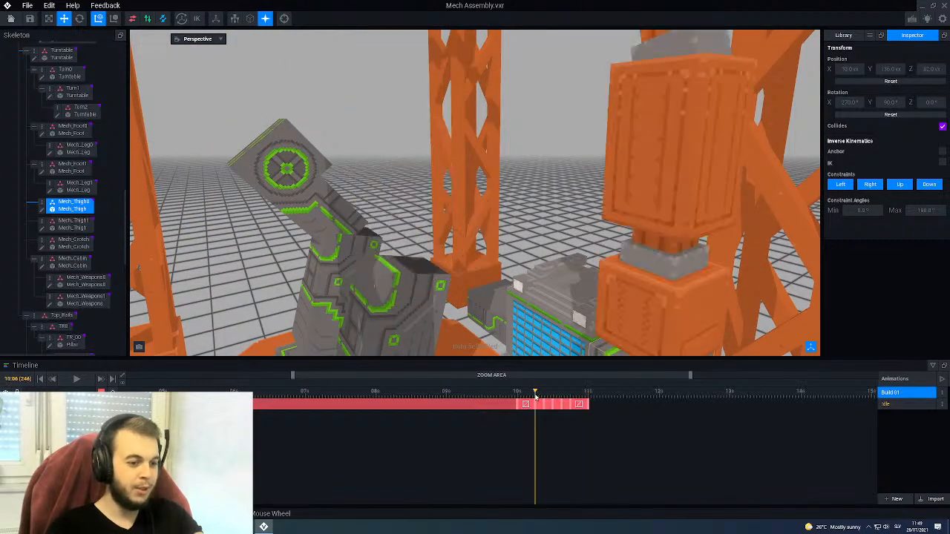
{"action": "middle_click_drag", "start_coordinate": [497, 288], "coordinate": [536, 256]}
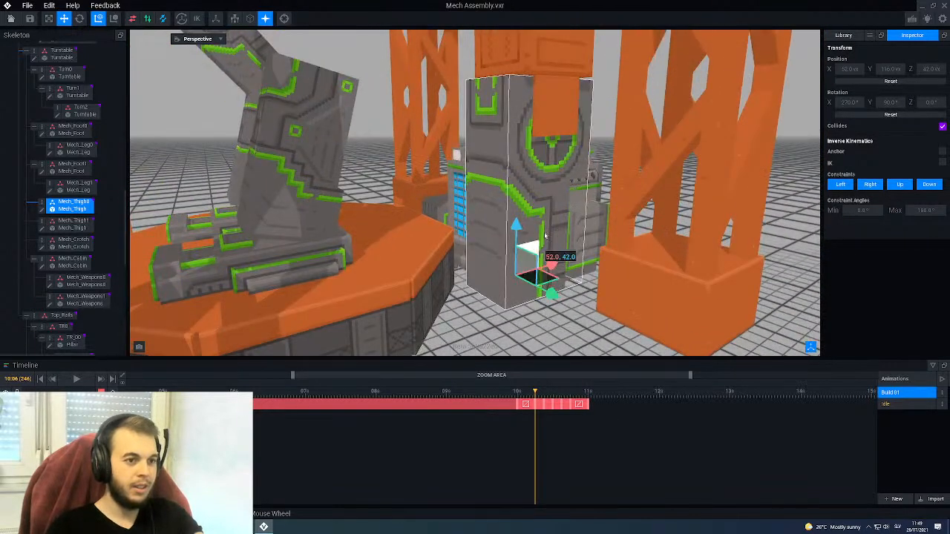
{"action": "right_click_drag", "start_coordinate": [546, 222], "coordinate": [545, 220]}
Step: At 10:09, compare Mech_Thigh0 with its pose at 10:06 and adjust its height to Z 44
{"action": "left_click", "coordinate": [545, 397]}
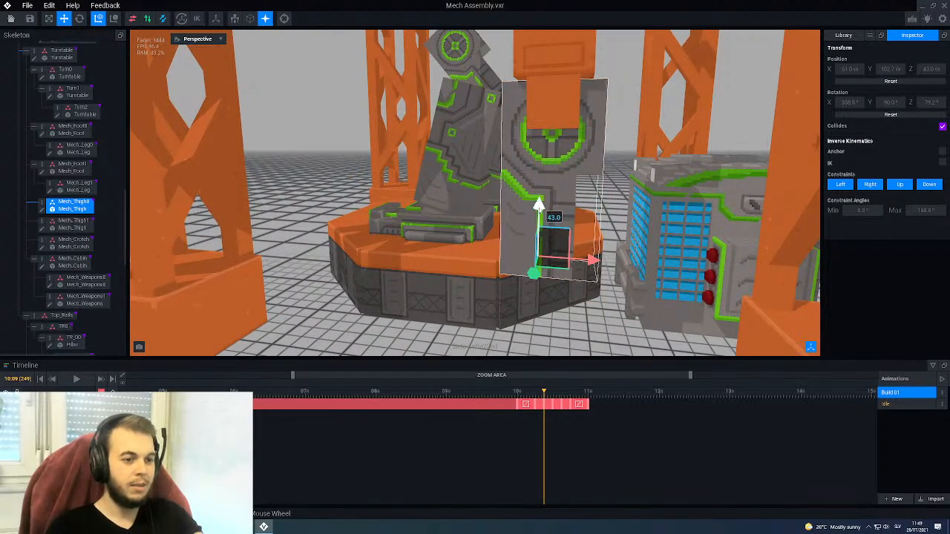
{"action": "left_click_drag", "start_coordinate": [540, 208], "coordinate": [541, 205]}
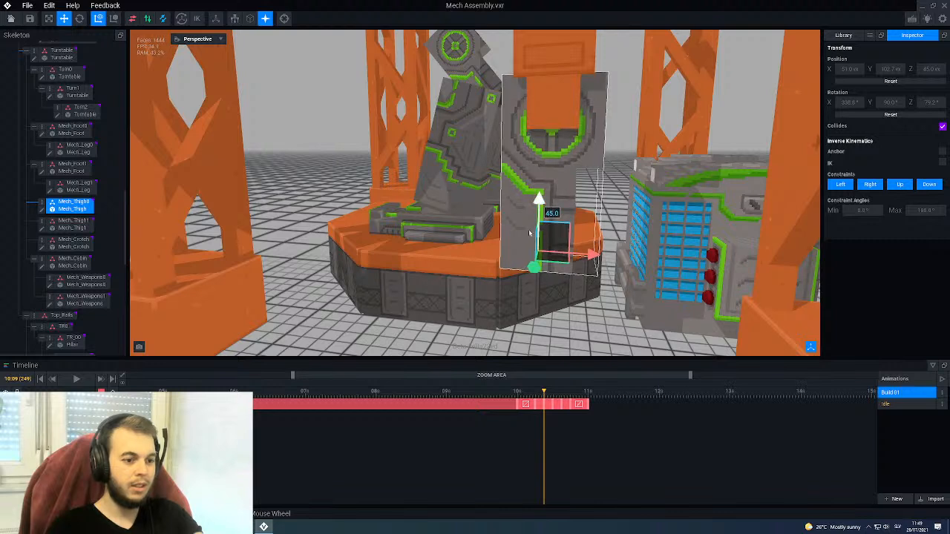
{"action": "left_click", "coordinate": [534, 395]}
{"action": "left_click", "coordinate": [545, 395]}
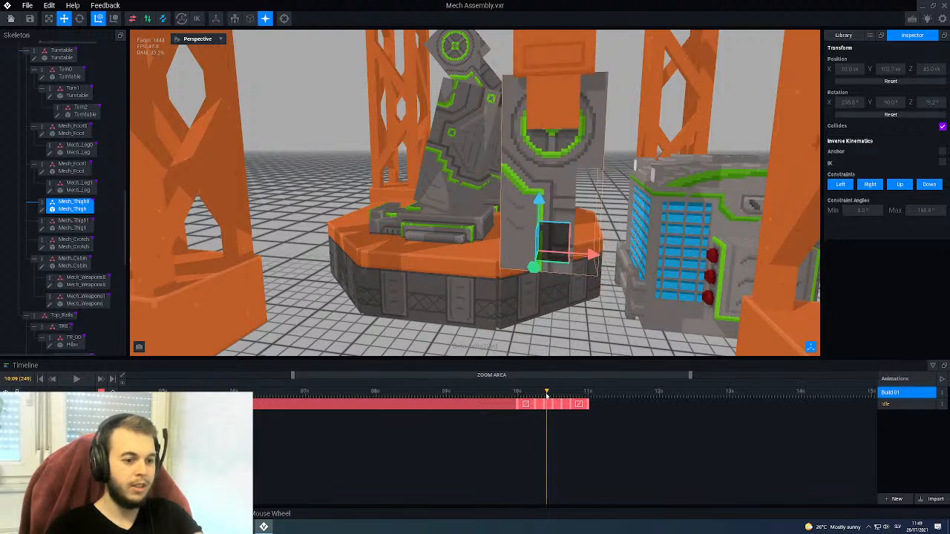
{"action": "left_click_drag", "start_coordinate": [540, 203], "coordinate": [540, 205]}
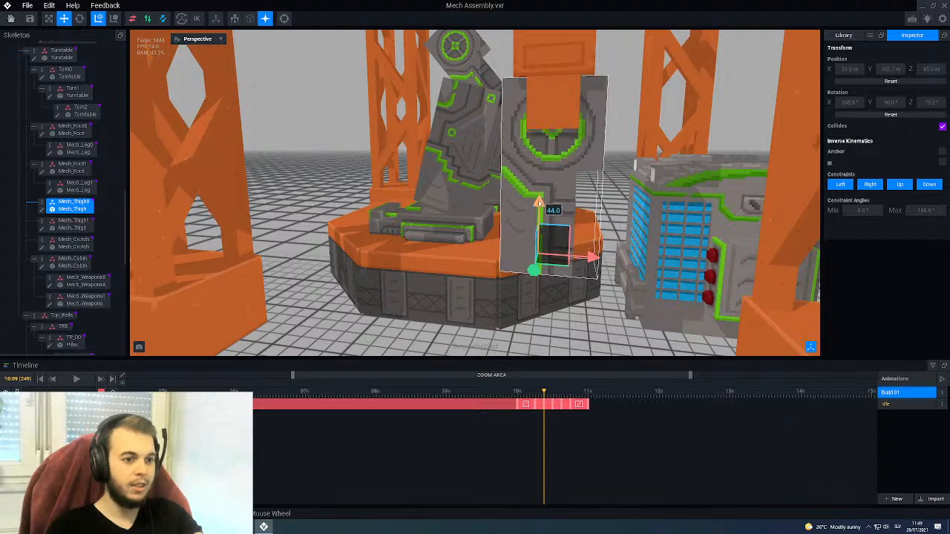
Step: Raise Mech_Thigh0 to Z 50 at 10:12 and adjust its height at 10:15 to fit the hand's grip
{"action": "left_click", "coordinate": [552, 395]}
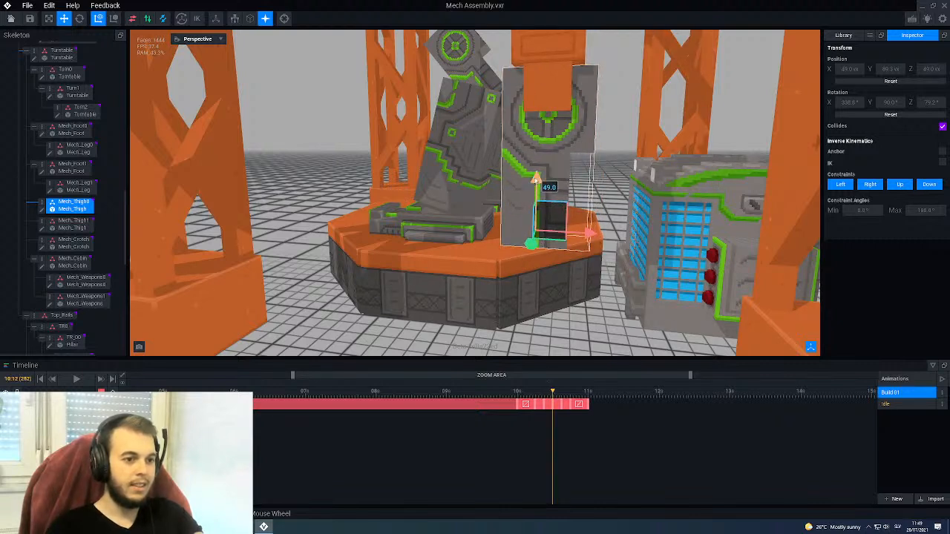
{"action": "left_click_drag", "start_coordinate": [536, 179], "coordinate": [536, 176]}
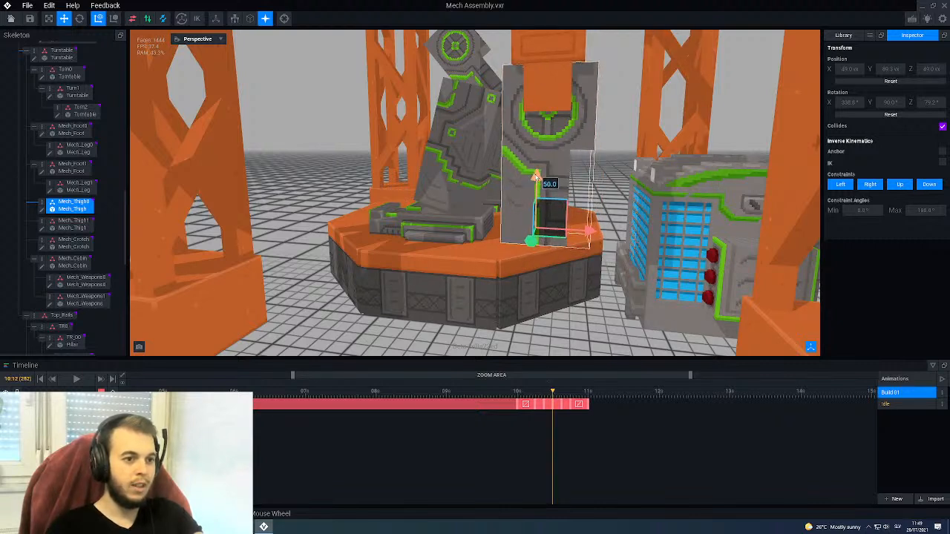
{"action": "left_click", "coordinate": [562, 396]}
{"action": "middle_click_drag", "start_coordinate": [539, 261], "coordinate": [543, 304]}
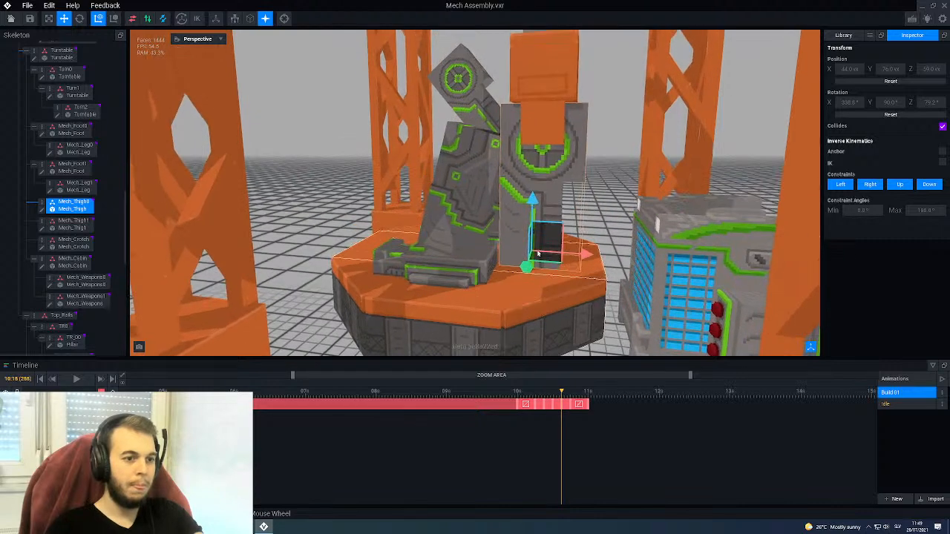
{"action": "left_click_drag", "start_coordinate": [534, 198], "coordinate": [535, 196]}
{"action": "right_click_drag", "start_coordinate": [528, 200], "coordinate": [531, 226]}
Step: Check Mech_Thigh0 at 10:18 and shift it to about Y 48 at 10:21 so it stays centred in the grip
{"action": "left_click", "coordinate": [571, 396]}
{"action": "middle_click_drag", "start_coordinate": [543, 252], "coordinate": [546, 293]}
{"action": "right_click_drag", "start_coordinate": [539, 239], "coordinate": [567, 193]}
{"action": "scroll", "coordinate": [561, 201], "scroll_direction": "down", "scroll_amount": 3}
{"action": "left_click_drag", "start_coordinate": [588, 399], "coordinate": [581, 403]}
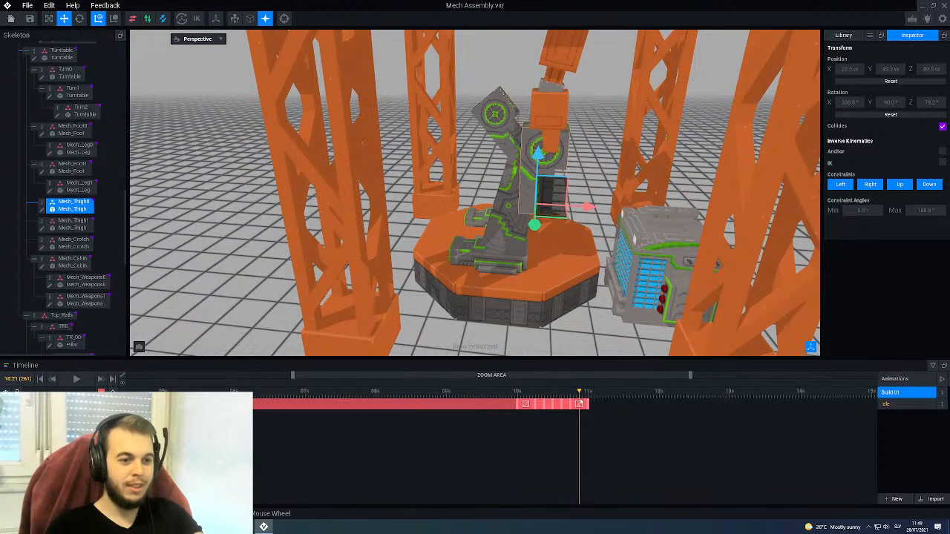
{"action": "mouse_move", "coordinate": [553, 249]}
{"action": "right_mouse_down"}
{"action": "mouse_move", "coordinate": [552, 226]}
{"action": "mouse_move", "coordinate": [566, 222]}
{"action": "mouse_move", "coordinate": [560, 235]}
{"action": "right_mouse_up"}
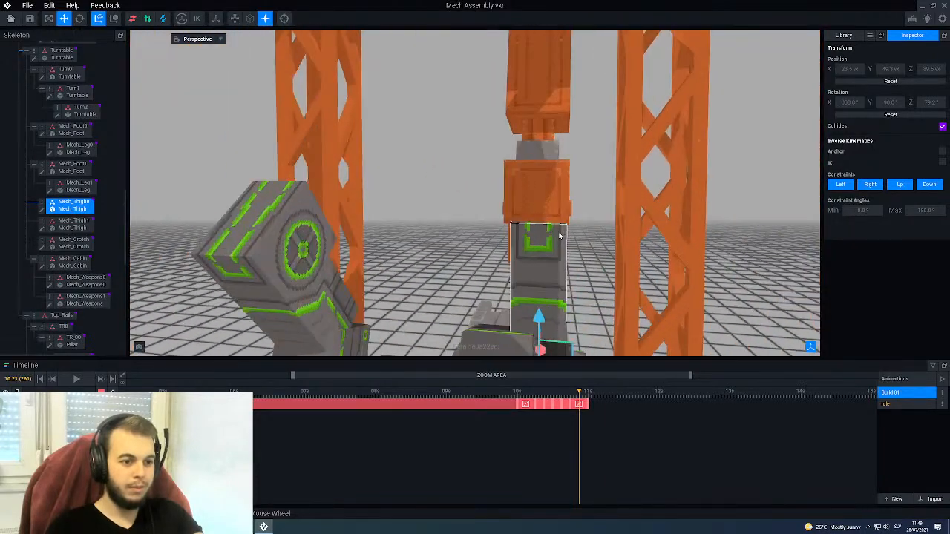
{"action": "scroll", "coordinate": [559, 234], "scroll_direction": "up", "scroll_amount": 3}
{"action": "scroll", "coordinate": [559, 238], "scroll_direction": "down", "scroll_amount": 2}
{"action": "middle_click_drag", "start_coordinate": [559, 241], "coordinate": [565, 287]}
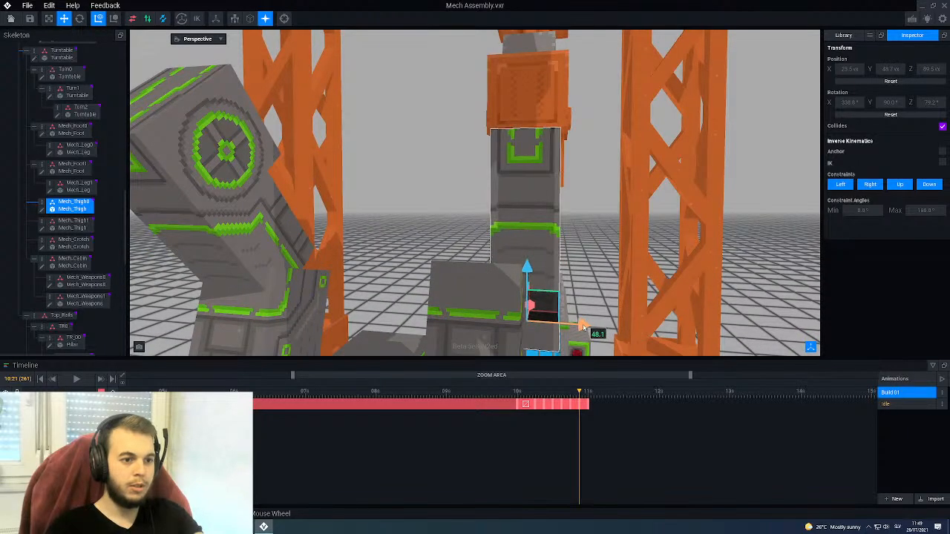
{"action": "right_click_drag", "start_coordinate": [571, 237], "coordinate": [593, 114]}
{"action": "right_click_drag", "start_coordinate": [571, 228], "coordinate": [584, 208]}
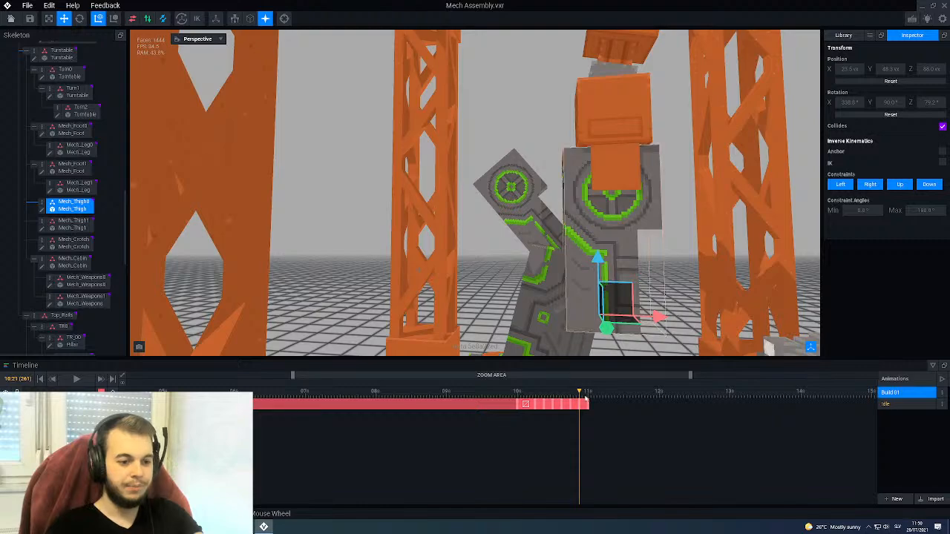
Step: Play through the motion between 10:00 and 11:00 to check how Mech_Thigh0 follows the hand
{"action": "left_click", "coordinate": [588, 393]}
{"action": "mouse_move", "coordinate": [572, 273]}
{"action": "right_mouse_down"}
{"action": "mouse_move", "coordinate": [569, 263]}
{"action": "mouse_move", "coordinate": [571, 283]}
{"action": "right_mouse_up"}
{"action": "scroll", "coordinate": [571, 283], "scroll_direction": "down", "scroll_amount": 5}
{"action": "left_click_drag", "start_coordinate": [524, 394], "coordinate": [577, 400]}
{"action": "right_click_drag", "start_coordinate": [559, 282], "coordinate": [556, 280]}
Step: At 11:12, rotate Mech_Thigh0 to Y 50° so it tilts in line with the other thigh
{"action": "left_click_drag", "start_coordinate": [573, 398], "coordinate": [623, 416]}
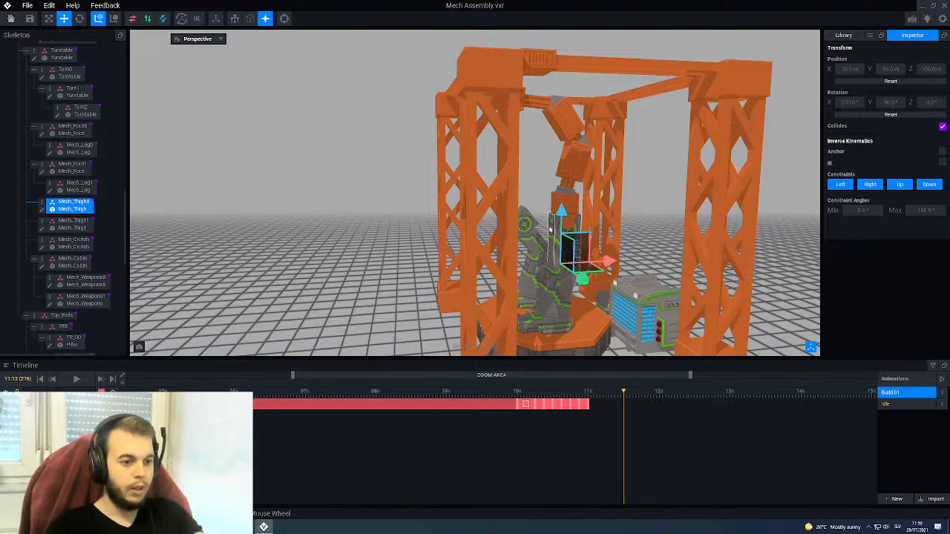
{"action": "left_click", "coordinate": [79, 19]}
{"action": "right_click_drag", "start_coordinate": [471, 205], "coordinate": [557, 222]}
{"action": "scroll", "coordinate": [578, 251], "scroll_direction": "up", "scroll_amount": 4}
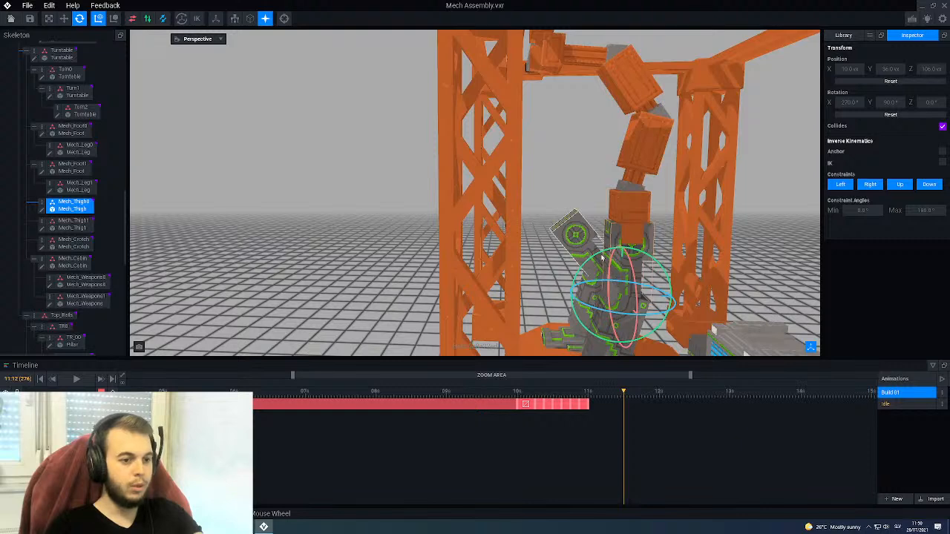
{"action": "left_click_drag", "start_coordinate": [601, 255], "coordinate": [562, 275]}
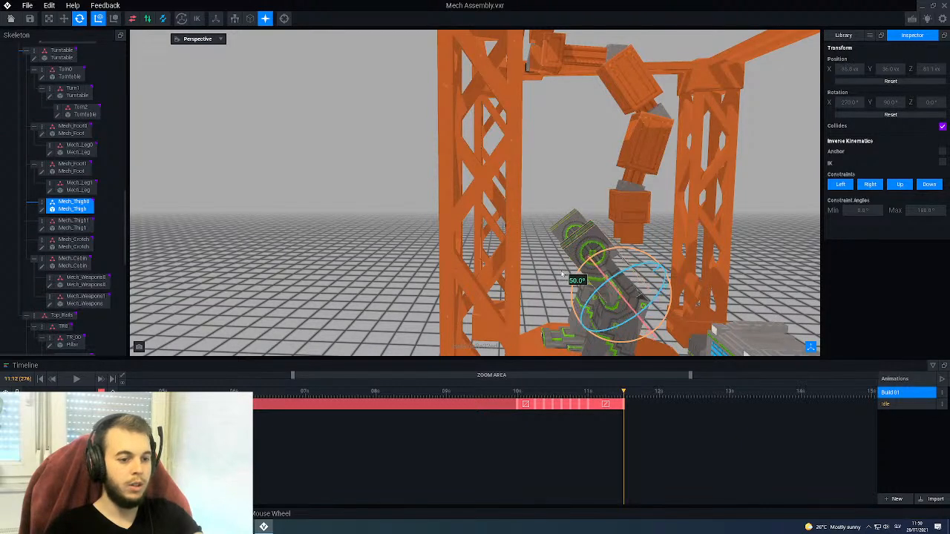
{"action": "right_click_drag", "start_coordinate": [572, 197], "coordinate": [555, 282]}
{"action": "right_click_drag", "start_coordinate": [506, 209], "coordinate": [557, 136]}
Step: Try to swing ArmLink0 down to X 290° at 11:12 so the hand reaches the tilted thigh
{"action": "left_click", "coordinate": [560, 94]}
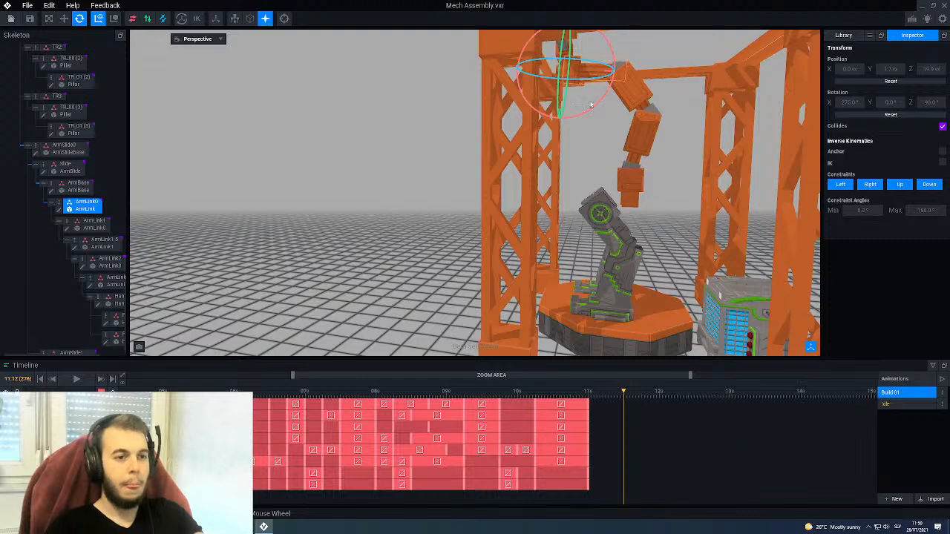
{"action": "scroll", "coordinate": [592, 105], "scroll_direction": "up", "scroll_amount": 2}
{"action": "scroll", "coordinate": [594, 92], "scroll_direction": "down", "scroll_amount": 3}
{"action": "scroll", "coordinate": [562, 129], "scroll_direction": "up", "scroll_amount": 2}
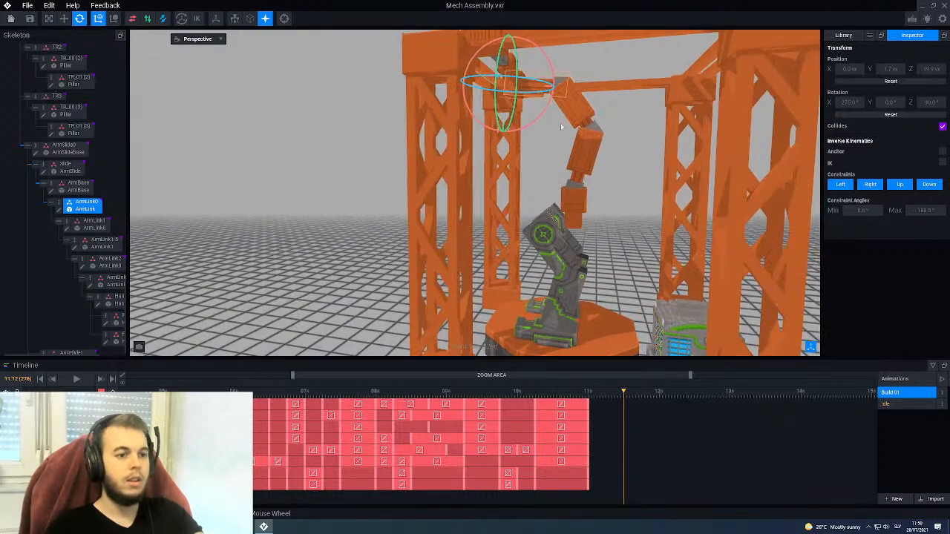
{"action": "left_click_drag", "start_coordinate": [551, 115], "coordinate": [479, 132]}
{"action": "key", "text": "super"}
{"action": "key", "text": "super"}
{"action": "key", "text": "ctrl+z"}
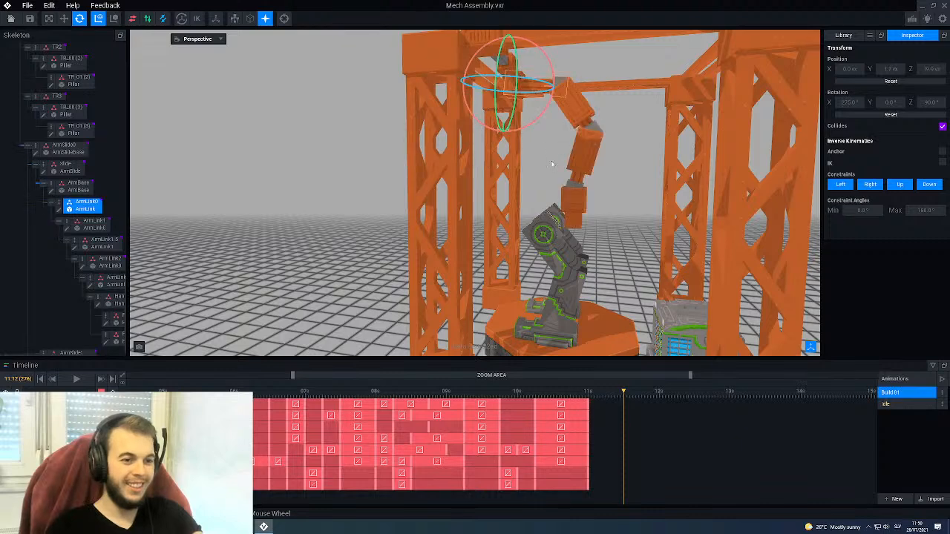
{"action": "left_click_drag", "start_coordinate": [538, 119], "coordinate": [538, 123]}
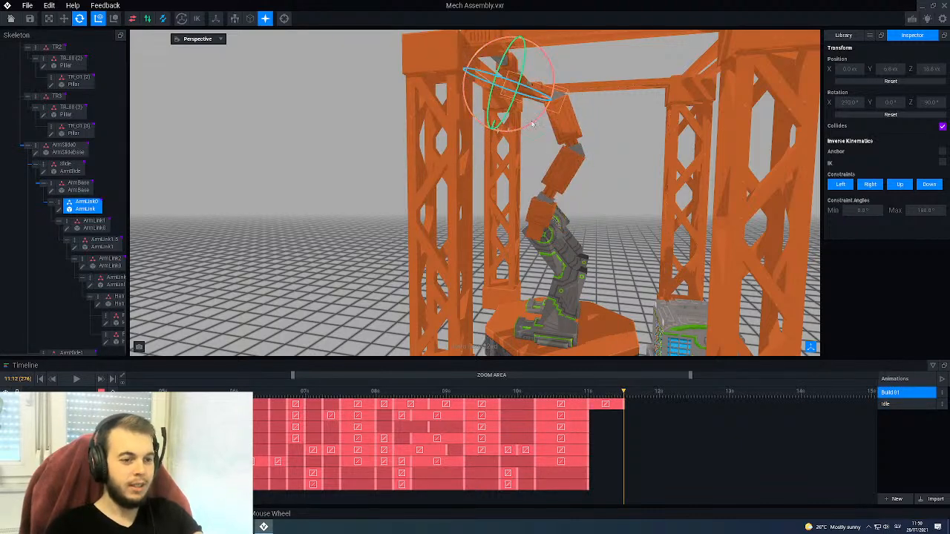
{"action": "scroll", "coordinate": [567, 172], "scroll_direction": "up", "scroll_amount": 2}
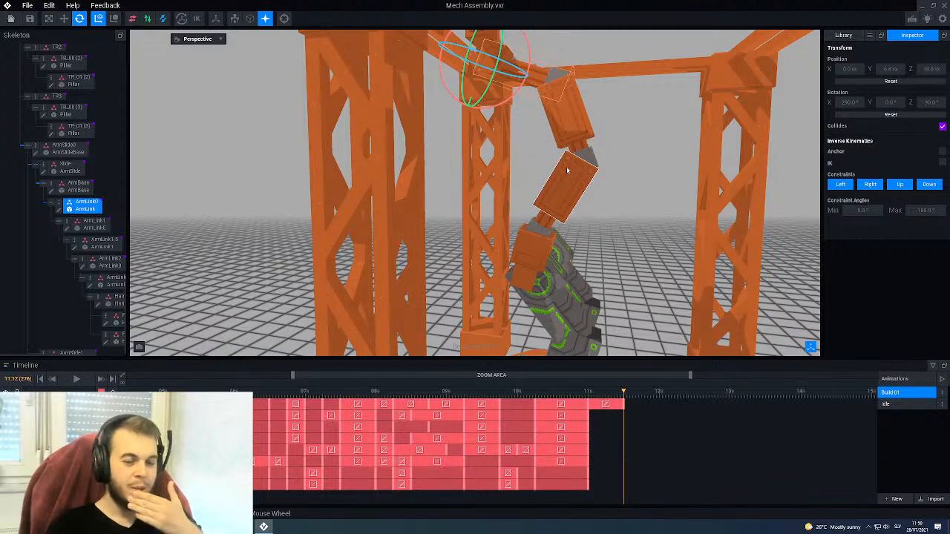
{"action": "key", "text": "ctrl+z"}
{"action": "key", "text": "ctrl+z"}
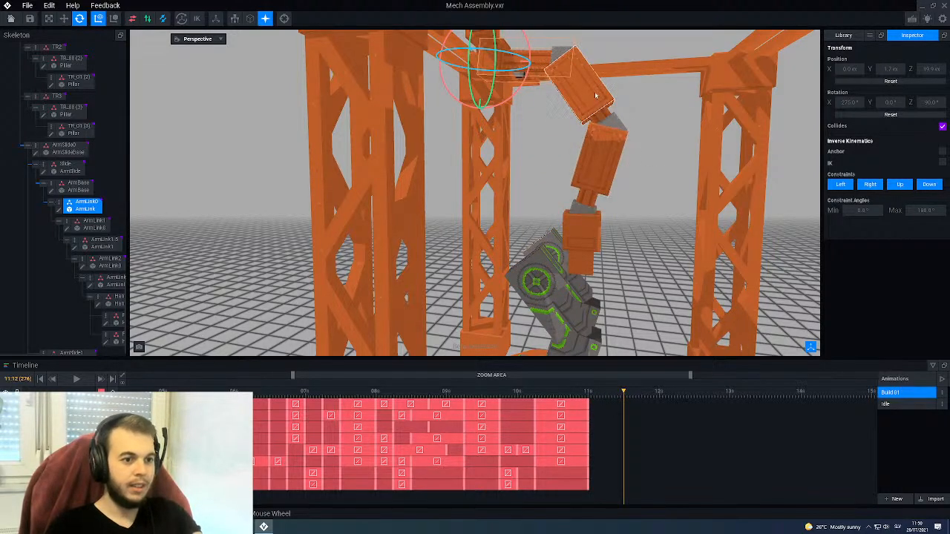
Step: At 11:12, rotate ArmLink1 to X 290° and turn HandBase to X 290° so the hand points along the thigh
{"action": "mouse_move", "coordinate": [570, 109]}
{"action": "left_mouse_down"}
{"action": "mouse_move", "coordinate": [580, 117]}
{"action": "mouse_move", "coordinate": [552, 114]}
{"action": "left_mouse_up"}
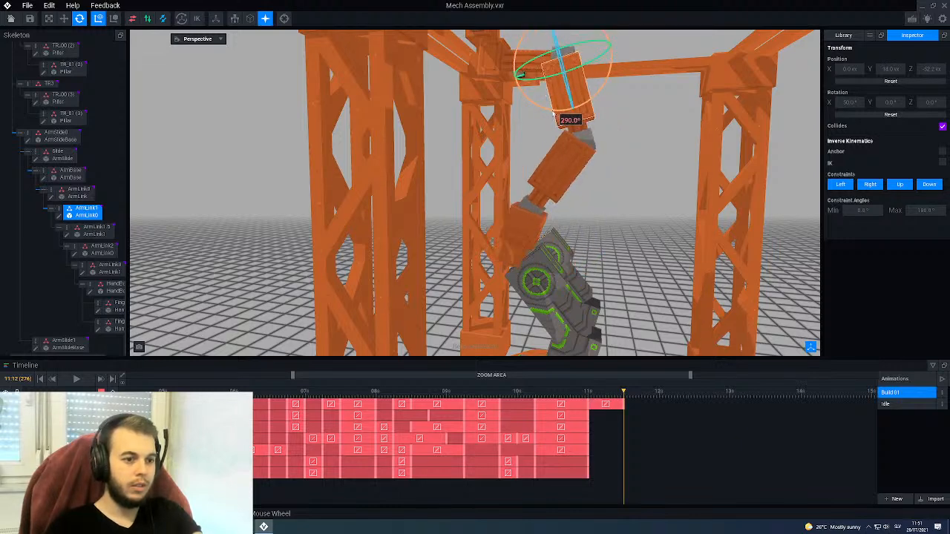
{"action": "left_click", "coordinate": [528, 231]}
{"action": "scroll", "coordinate": [528, 231], "scroll_direction": "up", "scroll_amount": 2}
{"action": "scroll", "coordinate": [528, 231], "scroll_direction": "up", "scroll_amount": 2}
{"action": "middle_click_drag", "start_coordinate": [530, 231], "coordinate": [537, 175]}
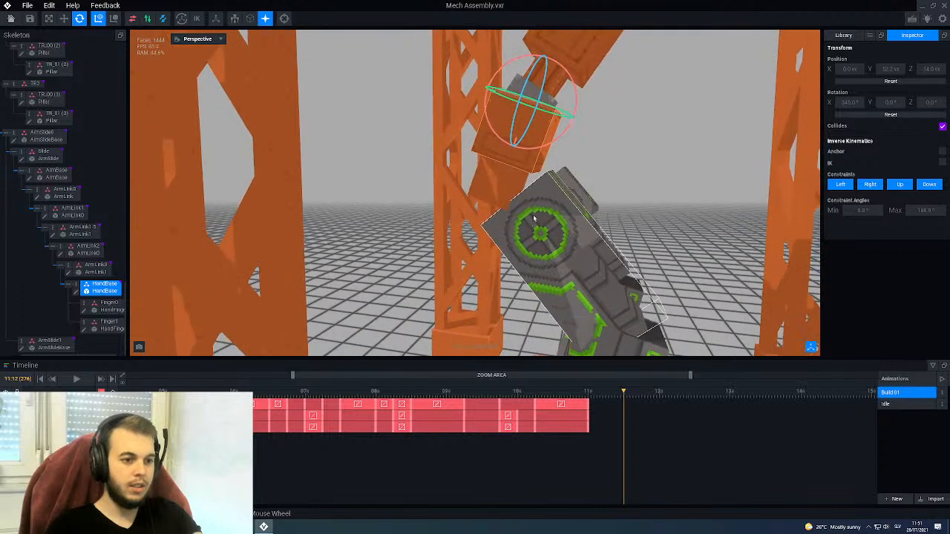
{"action": "left_click_drag", "start_coordinate": [542, 147], "coordinate": [564, 115]}
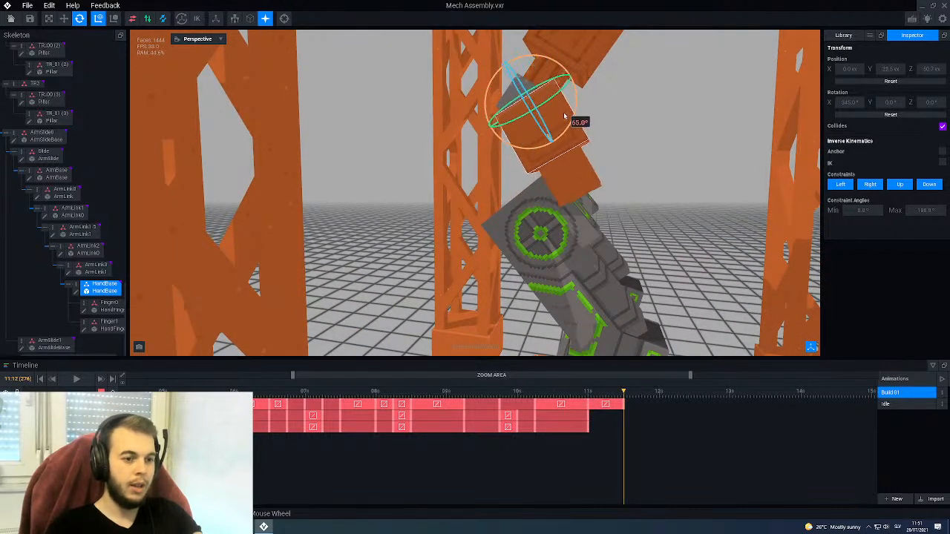
{"action": "scroll", "coordinate": [565, 115], "scroll_direction": "down", "scroll_amount": 3}
{"action": "right_click_drag", "start_coordinate": [561, 116], "coordinate": [565, 116]}
{"action": "middle_click_drag", "start_coordinate": [557, 117], "coordinate": [548, 180]}
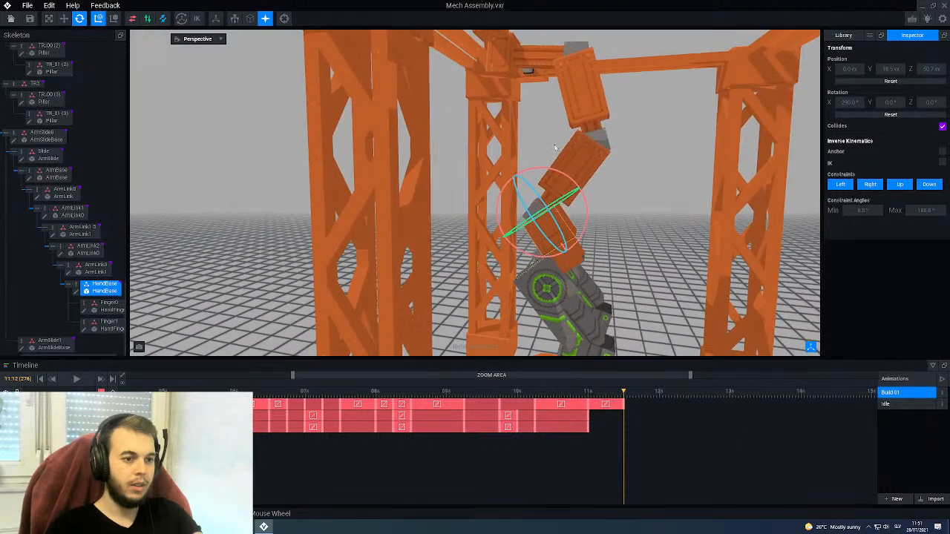
Step: At 11:12, extend the arm link directly above HandBase to Y 28 so the fingers reach the thigh's joint
{"action": "right_click_drag", "start_coordinate": [547, 180], "coordinate": [562, 180]}
{"action": "scroll", "coordinate": [562, 181], "scroll_direction": "up", "scroll_amount": 2}
{"action": "left_click", "coordinate": [565, 181]}
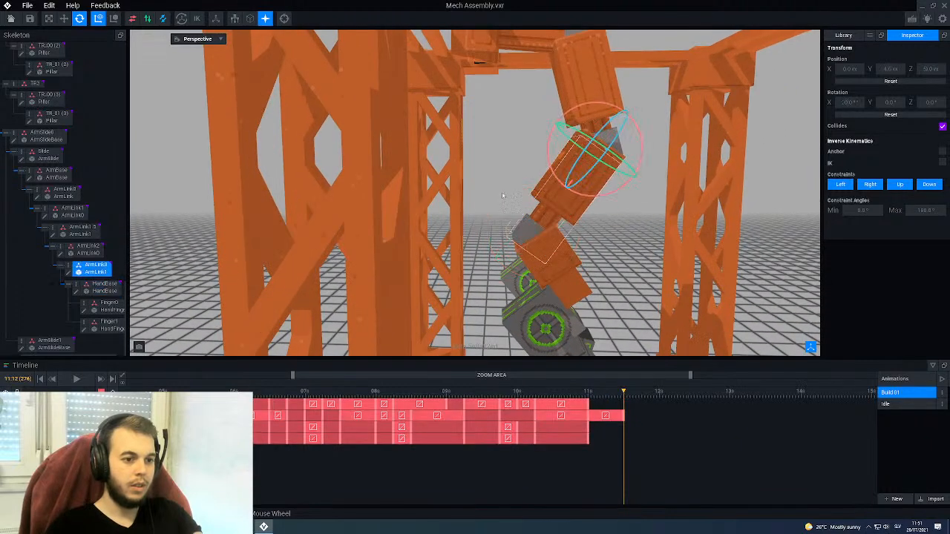
{"action": "left_click", "coordinate": [65, 19]}
{"action": "middle_click_drag", "start_coordinate": [533, 155], "coordinate": [524, 92]}
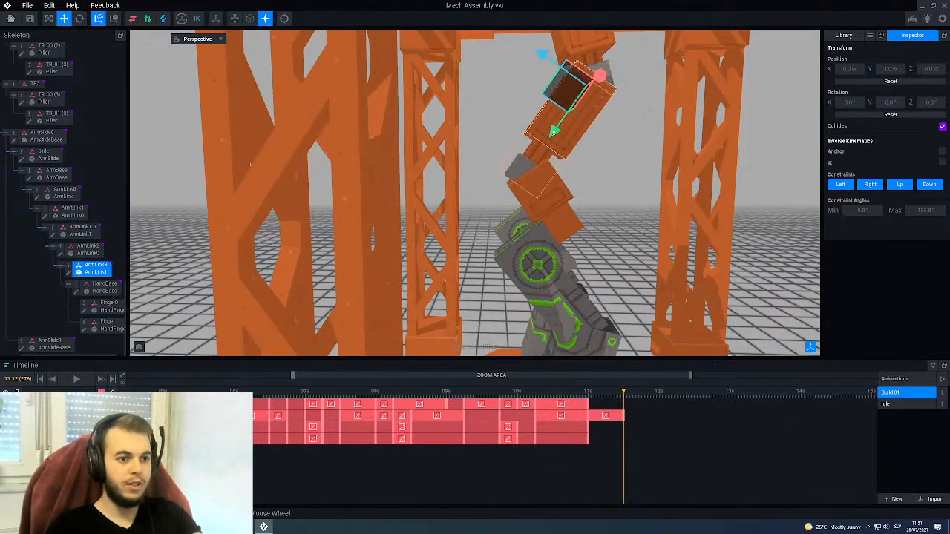
{"action": "left_click_drag", "start_coordinate": [555, 132], "coordinate": [548, 139]}
{"action": "right_click_drag", "start_coordinate": [552, 187], "coordinate": [602, 256]}
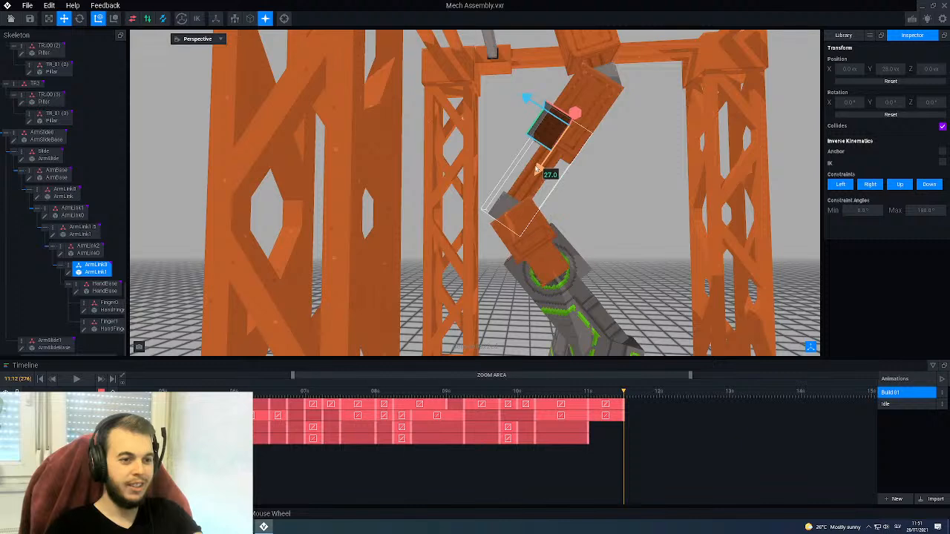
{"action": "scroll", "coordinate": [536, 174], "scroll_direction": "down", "scroll_amount": 5}
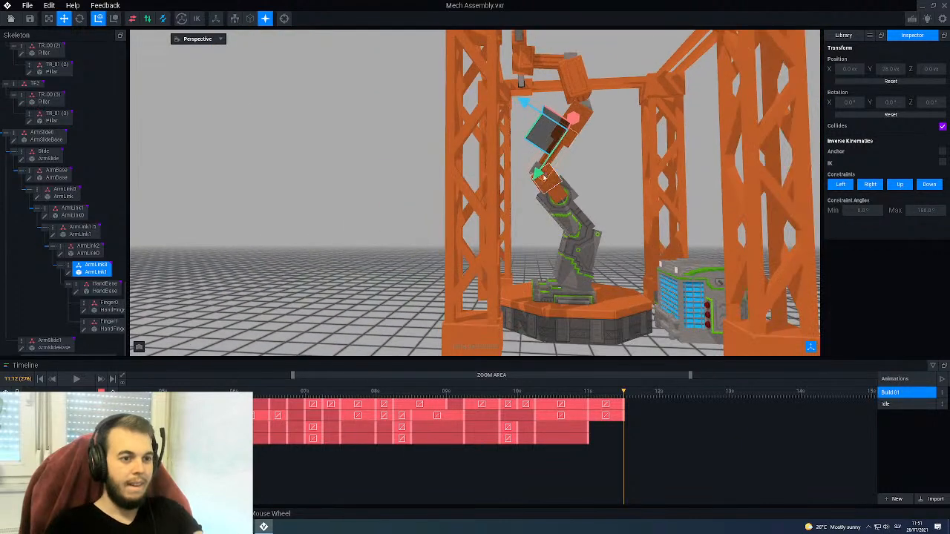
{"action": "middle_click_drag", "start_coordinate": [542, 149], "coordinate": [543, 180]}
{"action": "scroll", "coordinate": [566, 227], "scroll_direction": "up", "scroll_amount": 3}
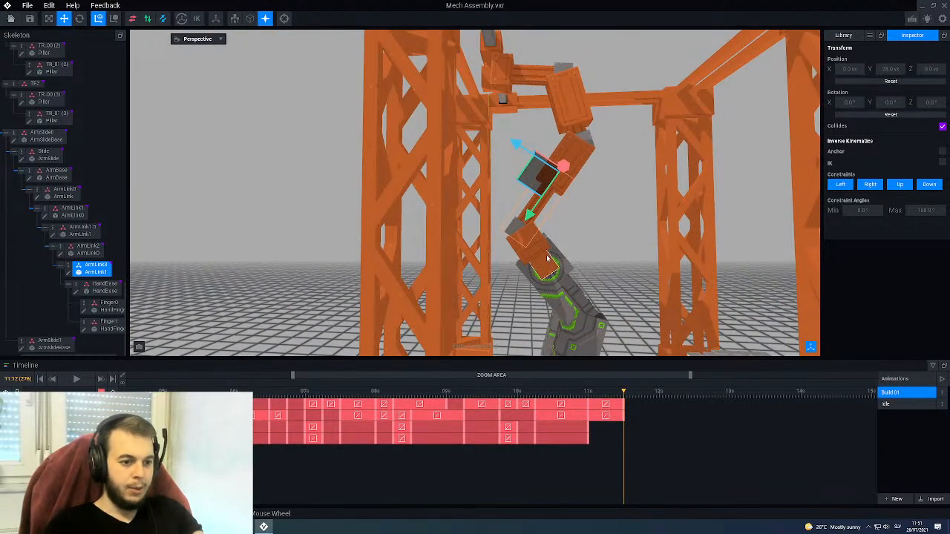
{"action": "right_click_drag", "start_coordinate": [547, 255], "coordinate": [547, 249]}
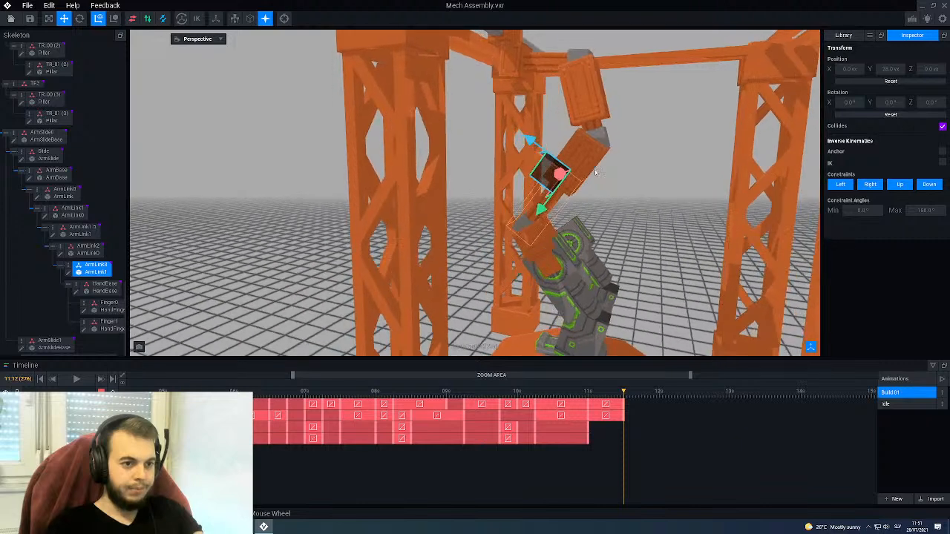
Step: At 11:12, rotate ArmLink2 to X 55° and readjust HandBase's rotation to line the hand up with the thigh
{"action": "left_click", "coordinate": [586, 161]}
{"action": "key", "text": "e"}
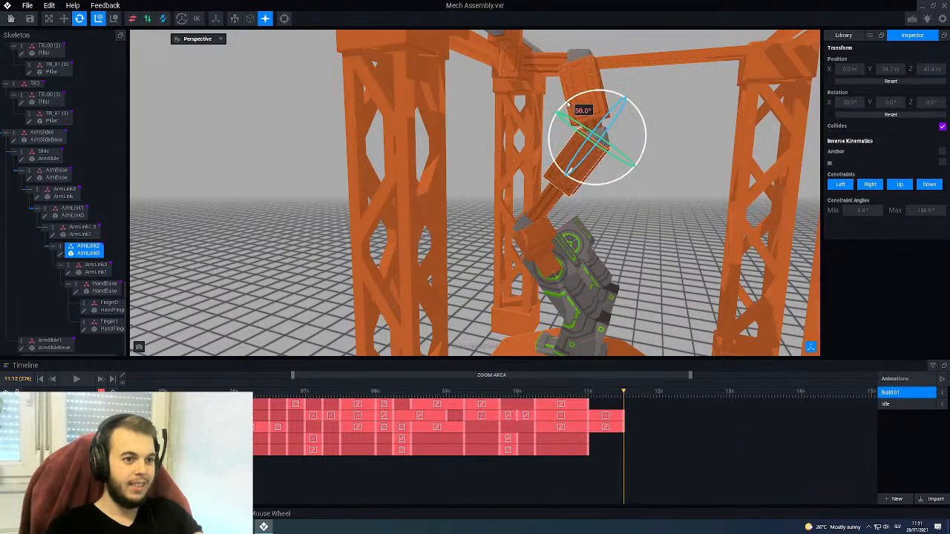
{"action": "left_click_drag", "start_coordinate": [570, 108], "coordinate": [572, 106]}
{"action": "scroll", "coordinate": [539, 209], "scroll_direction": "up", "scroll_amount": 3}
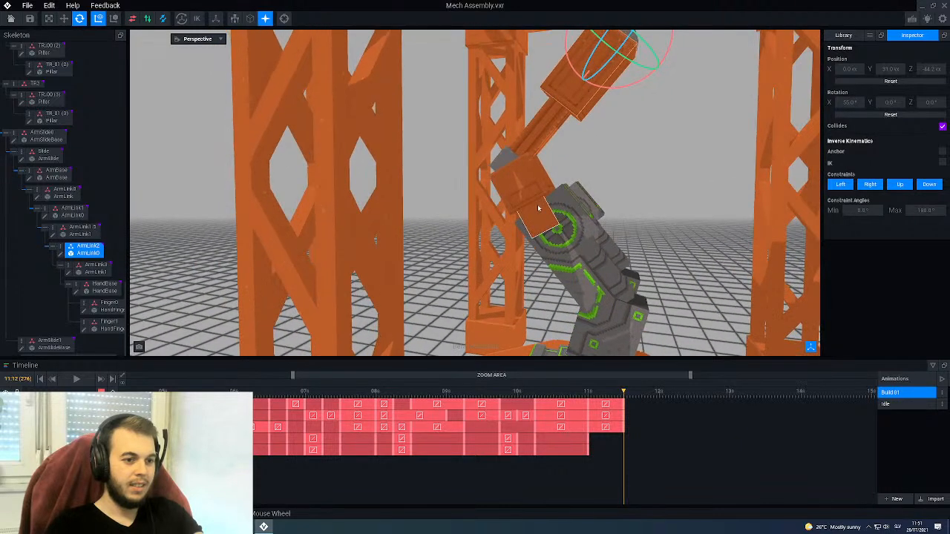
{"action": "scroll", "coordinate": [539, 208], "scroll_direction": "up", "scroll_amount": 2}
{"action": "left_click", "coordinate": [539, 182]}
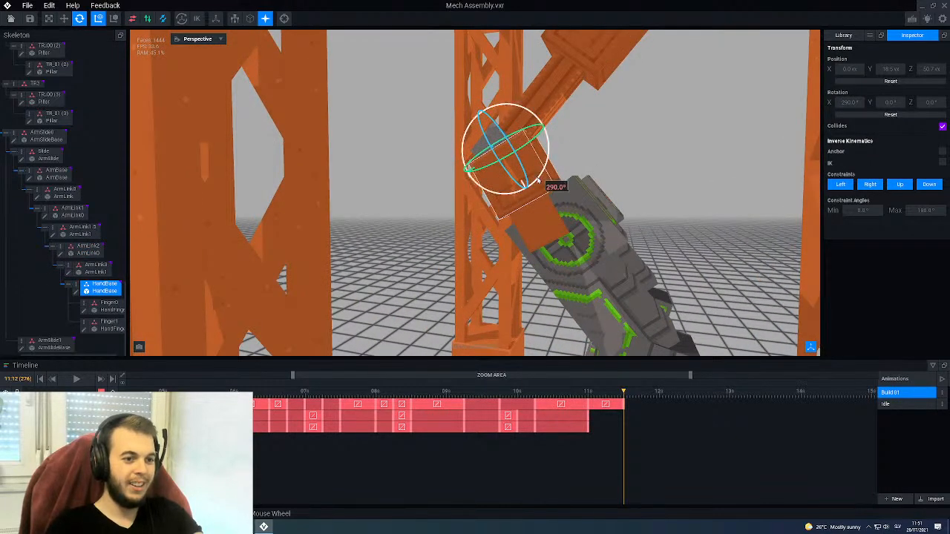
{"action": "left_click_drag", "start_coordinate": [539, 179], "coordinate": [548, 172]}
{"action": "scroll", "coordinate": [548, 173], "scroll_direction": "down", "scroll_amount": 4}
Step: Move ArmLink1.5 to Y 2 at 11:12 to fine-tune the hand's reach over the thigh
{"action": "left_click", "coordinate": [604, 81]}
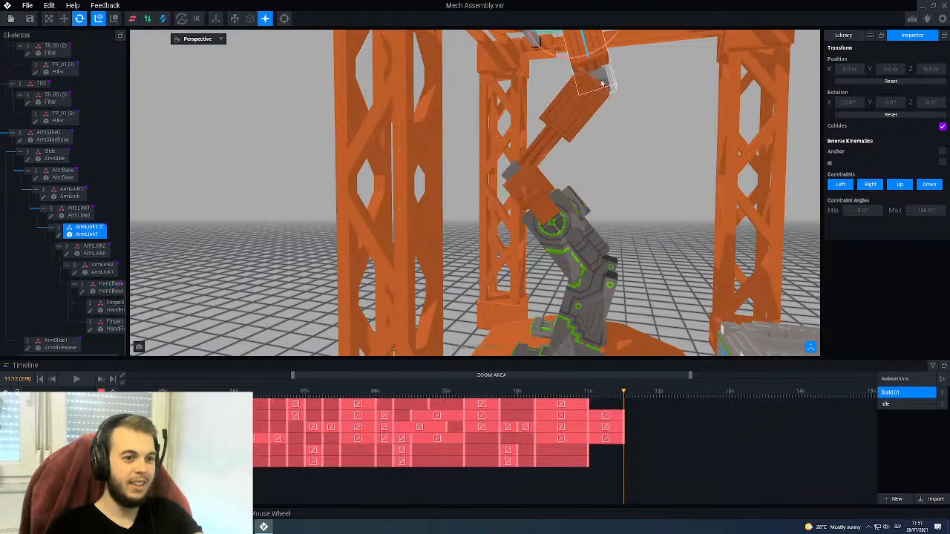
{"action": "key", "text": "w"}
{"action": "left_click_drag", "start_coordinate": [588, 63], "coordinate": [589, 65]}
{"action": "right_click_drag", "start_coordinate": [564, 131], "coordinate": [559, 131]}
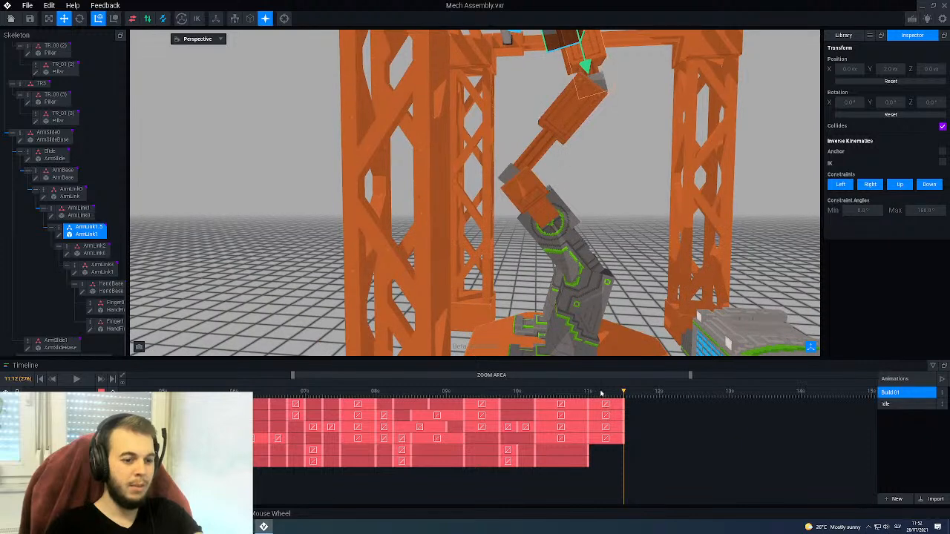
Step: Play through the motion up to 11:12 and examine the arm's grip on the thigh from several angles
{"action": "left_click_drag", "start_coordinate": [548, 399], "coordinate": [625, 406]}
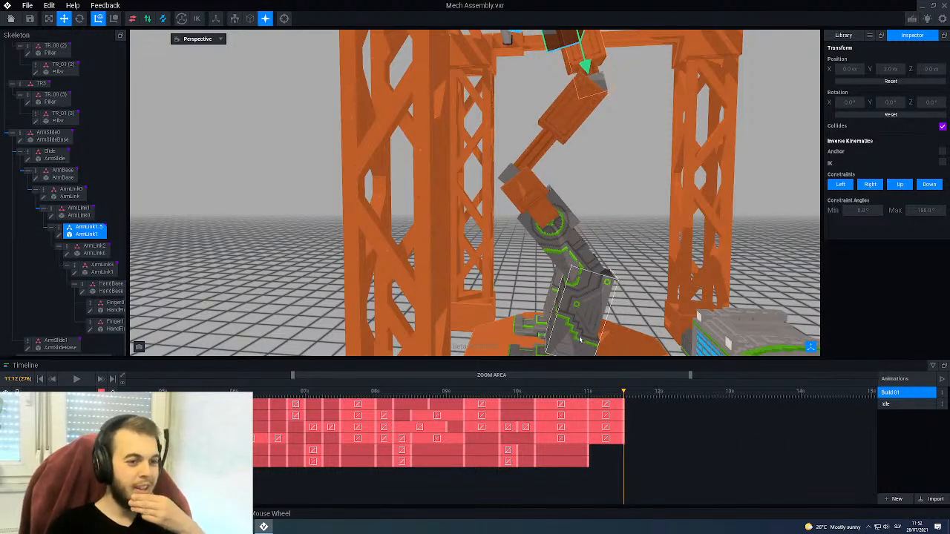
{"action": "right_click_drag", "start_coordinate": [570, 259], "coordinate": [572, 261]}
{"action": "scroll", "coordinate": [572, 261], "scroll_direction": "down", "scroll_amount": 5}
{"action": "scroll", "coordinate": [571, 261], "scroll_direction": "up", "scroll_amount": 4}
{"action": "scroll", "coordinate": [571, 261], "scroll_direction": "down", "scroll_amount": 3}
{"action": "scroll", "coordinate": [572, 261], "scroll_direction": "down", "scroll_amount": 2}
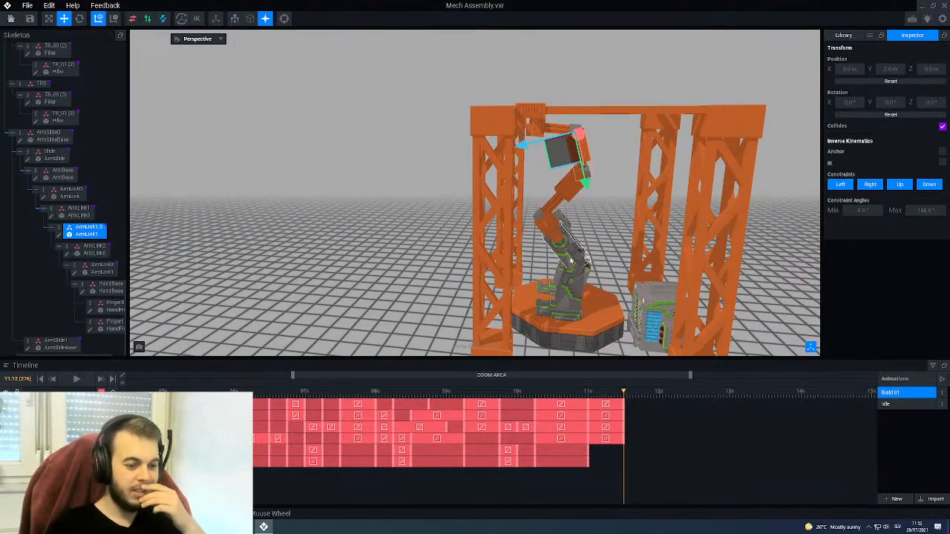
{"action": "right_click_drag", "start_coordinate": [570, 259], "coordinate": [607, 222]}
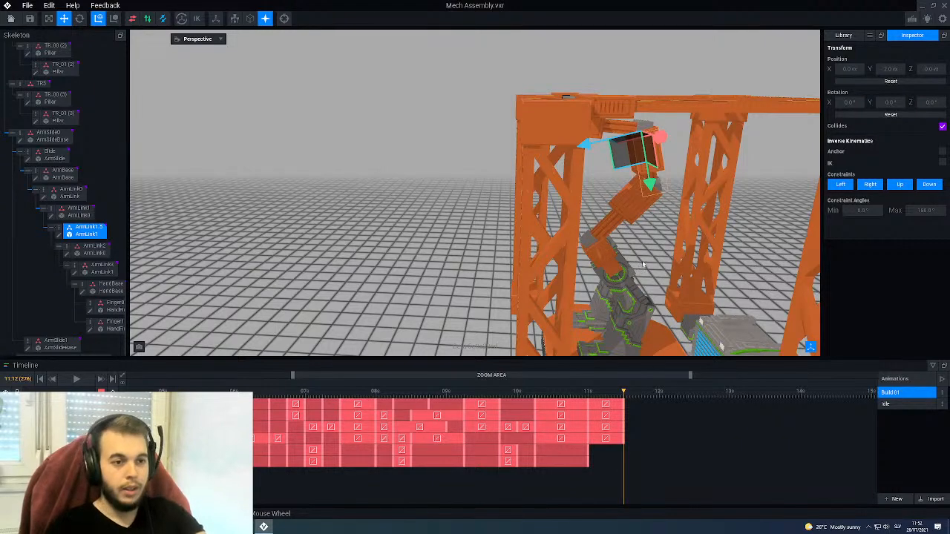
{"action": "right_click_drag", "start_coordinate": [649, 212], "coordinate": [646, 206]}
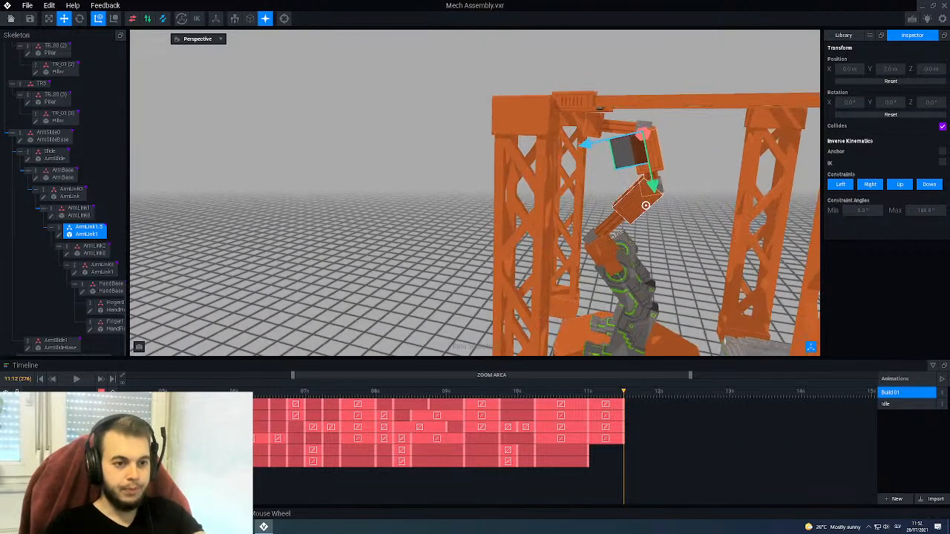
{"action": "left_click", "coordinate": [642, 399]}
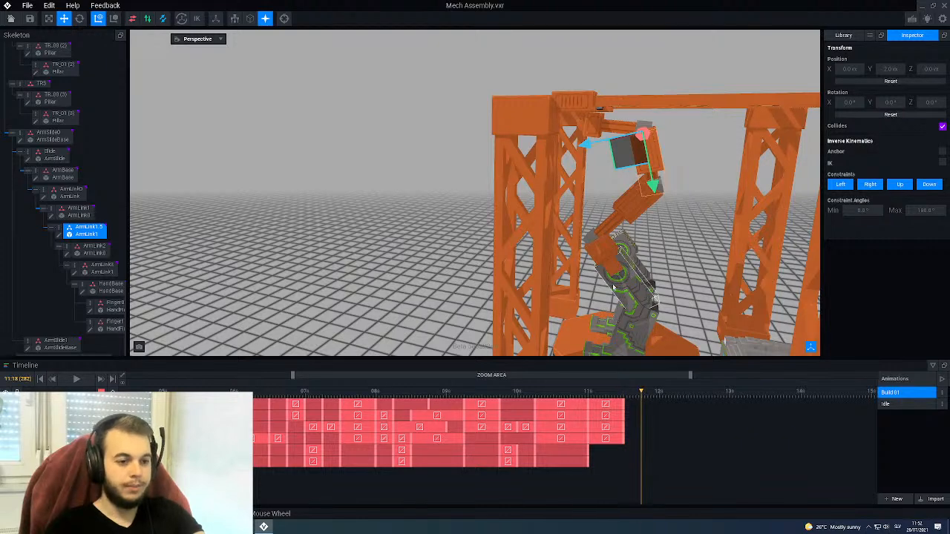
{"action": "scroll", "coordinate": [613, 288], "scroll_direction": "up", "scroll_amount": 1}
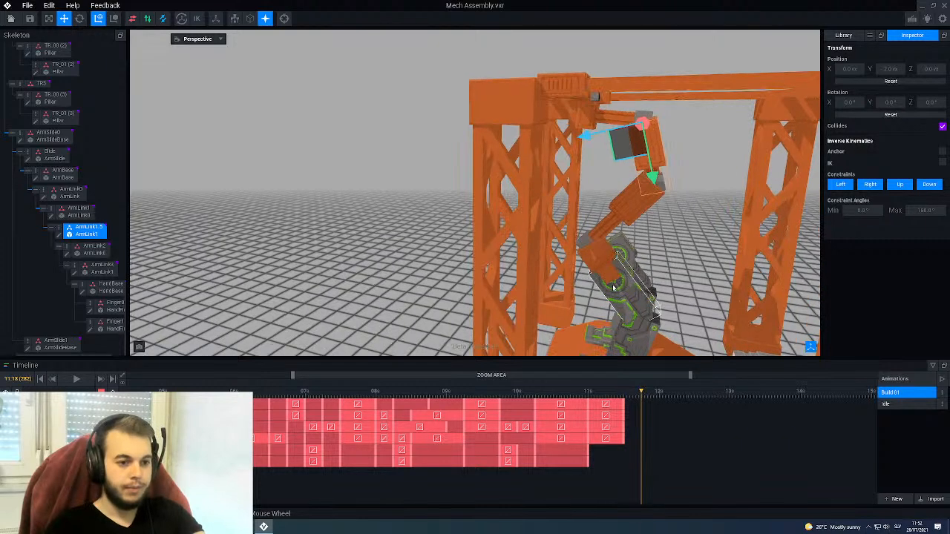
{"action": "left_click", "coordinate": [610, 221]}
{"action": "scroll", "coordinate": [609, 230], "scroll_direction": "up", "scroll_amount": 3}
{"action": "left_click_drag", "start_coordinate": [583, 238], "coordinate": [583, 239]}
Step: Hold the whole arm's pose with keyframes at 11:12, starting from ArmSlide0, and save the project
{"action": "left_click", "coordinate": [625, 393]}
{"action": "scroll", "coordinate": [613, 339], "scroll_direction": "down", "scroll_amount": 3}
{"action": "scroll", "coordinate": [613, 339], "scroll_direction": "down", "scroll_amount": 2}
{"action": "right_click_drag", "start_coordinate": [679, 89], "coordinate": [646, 160]}
{"action": "middle_click_drag", "start_coordinate": [679, 45], "coordinate": [656, 86]}
{"action": "left_click", "coordinate": [656, 87]}
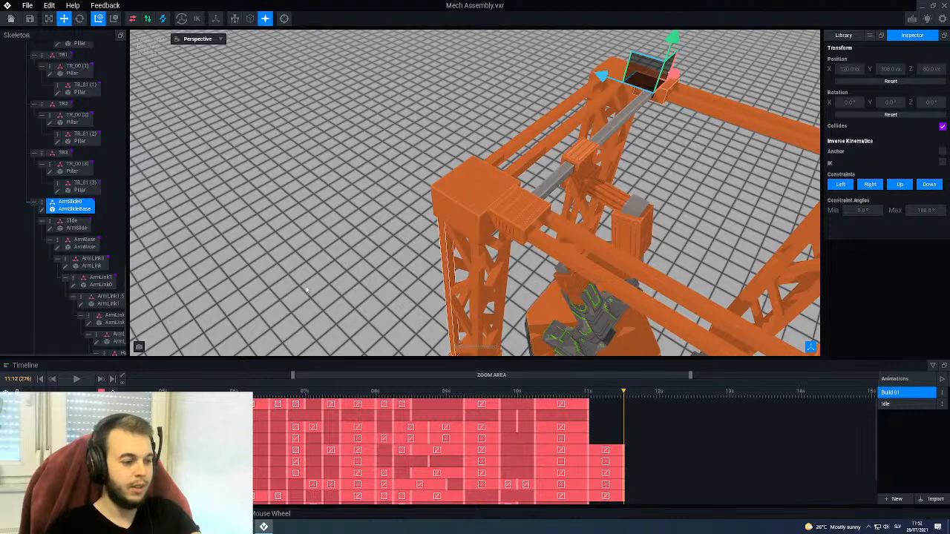
{"action": "right_click_drag", "start_coordinate": [656, 311], "coordinate": [642, 297]}
{"action": "middle_click_drag", "start_coordinate": [631, 345], "coordinate": [600, 294]}
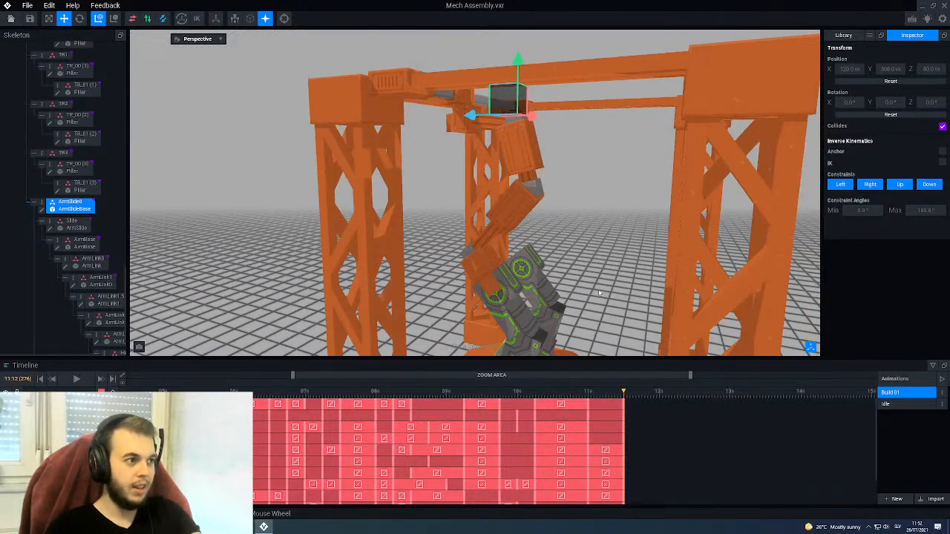
{"action": "left_click", "coordinate": [29, 18]}
{"action": "scroll", "coordinate": [523, 216], "scroll_direction": "up", "scroll_amount": 4}
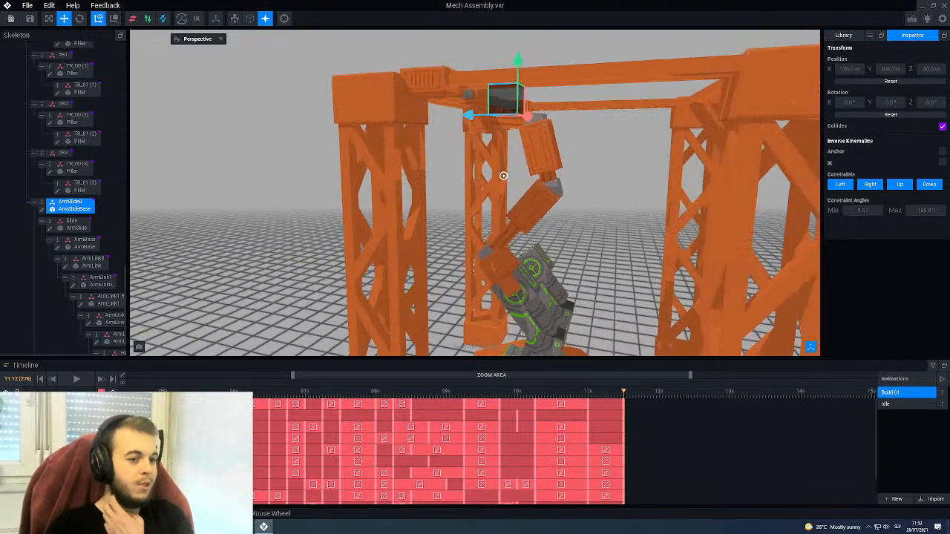
Step: At 11:12, try retracting the arm link directly above HandBase and ArmLink1.5, both to Y 0
{"action": "scroll", "coordinate": [522, 217], "scroll_direction": "up", "scroll_amount": 2}
{"action": "left_click", "coordinate": [546, 254]}
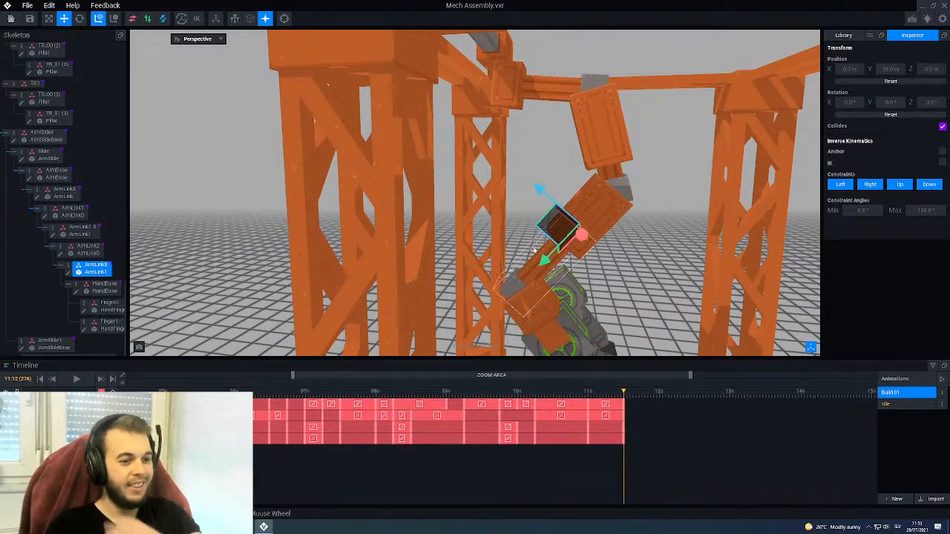
{"action": "left_click_drag", "start_coordinate": [548, 261], "coordinate": [585, 245]}
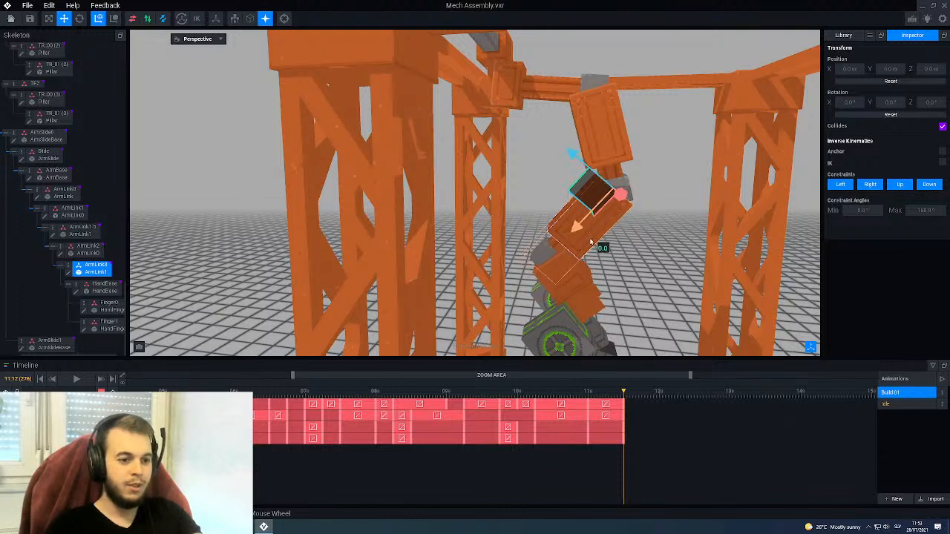
{"action": "left_click", "coordinate": [597, 130]}
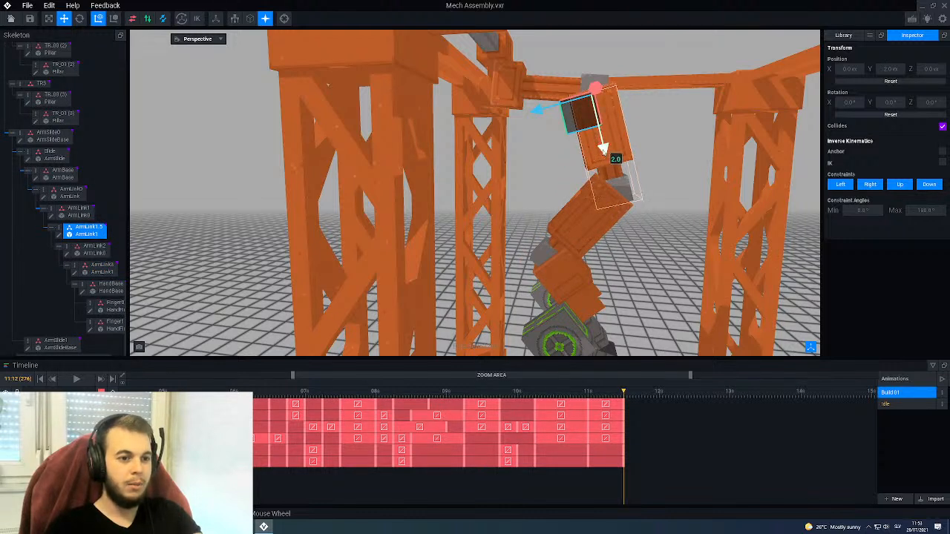
{"action": "left_click_drag", "start_coordinate": [603, 149], "coordinate": [603, 146]}
Step: At 11:12, try rotating HandBase to X 335° to turn the retracted hand away from the thigh
{"action": "middle_click_drag", "start_coordinate": [615, 168], "coordinate": [665, 117]}
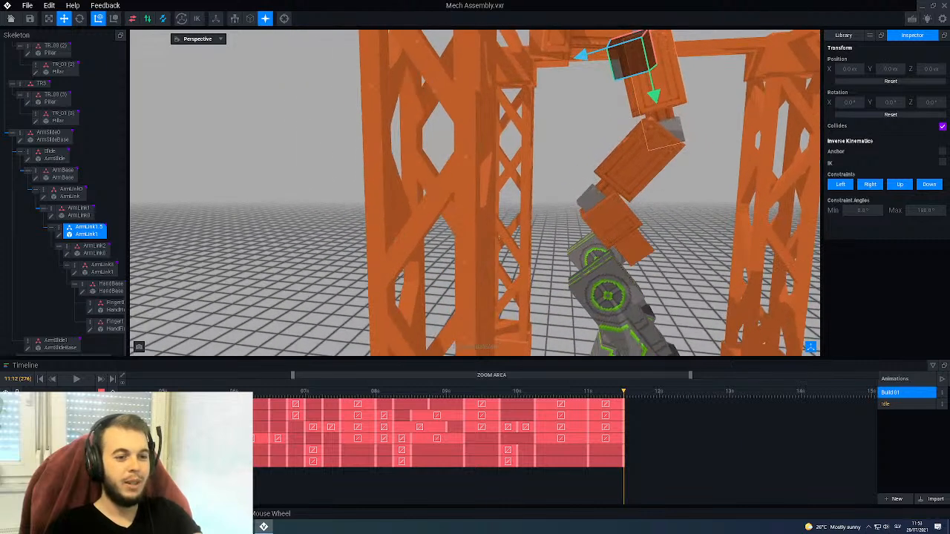
{"action": "left_click", "coordinate": [599, 220]}
{"action": "key", "text": "e"}
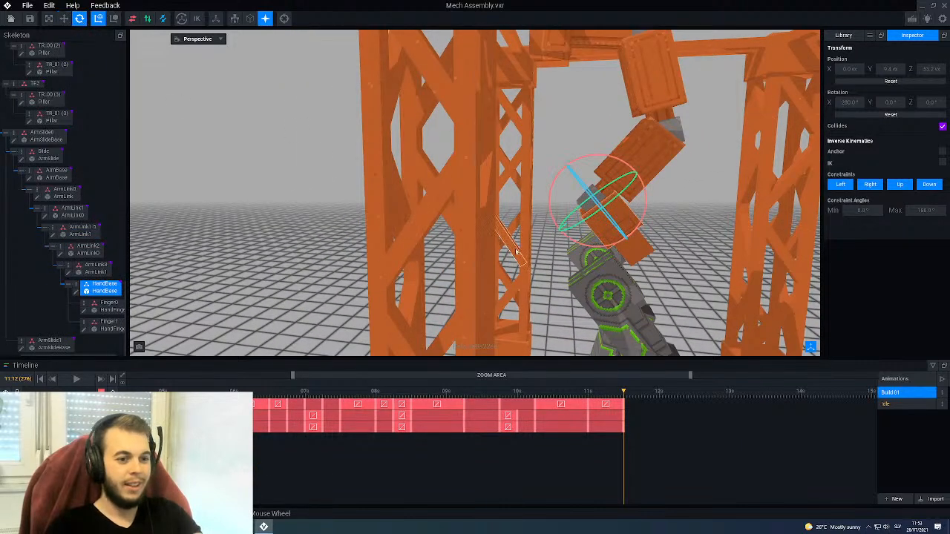
{"action": "left_click_drag", "start_coordinate": [572, 238], "coordinate": [547, 211]}
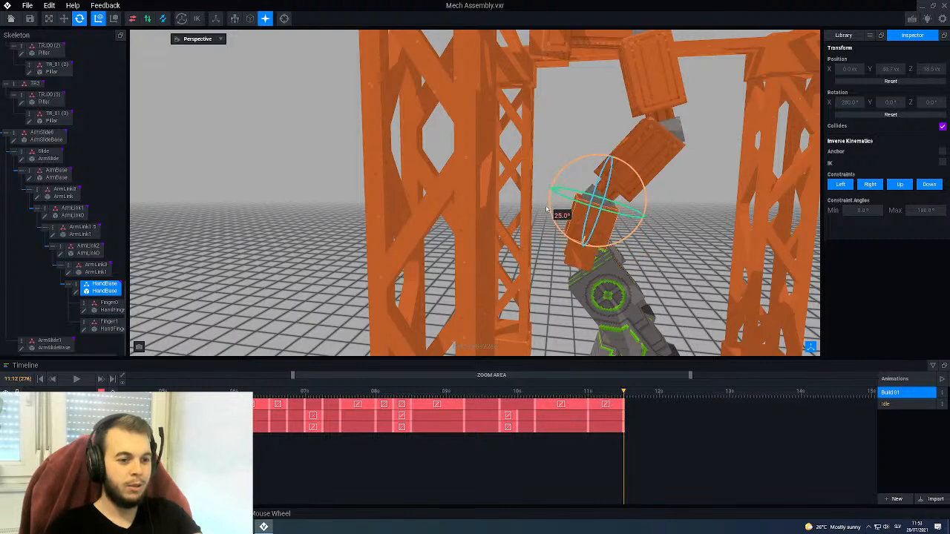
{"action": "right_click_drag", "start_coordinate": [580, 127], "coordinate": [619, 216]}
{"action": "right_click_drag", "start_coordinate": [604, 284], "coordinate": [589, 276]}
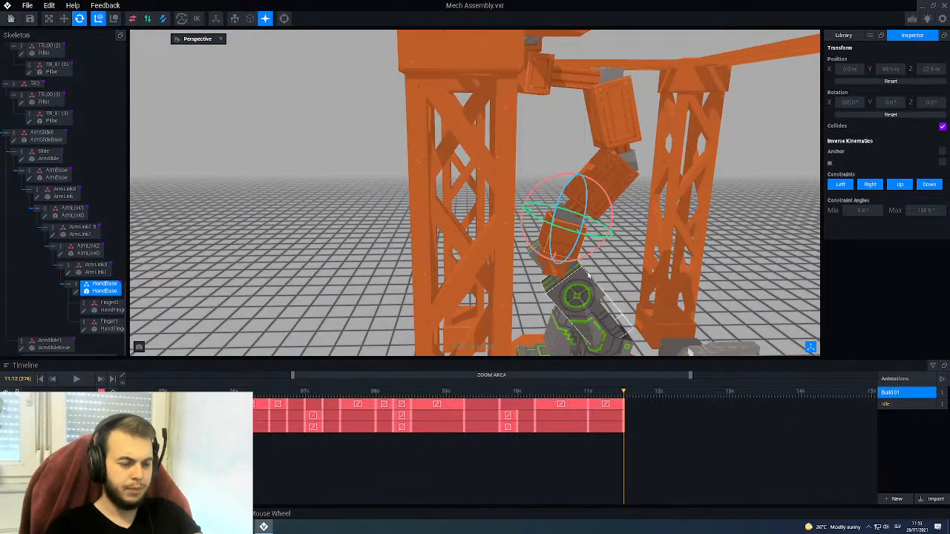
Step: Undo the arm retraction and hand rotation made at 11:12
{"action": "left_click", "coordinate": [589, 398]}
{"action": "left_click_drag", "start_coordinate": [589, 398], "coordinate": [624, 405]}
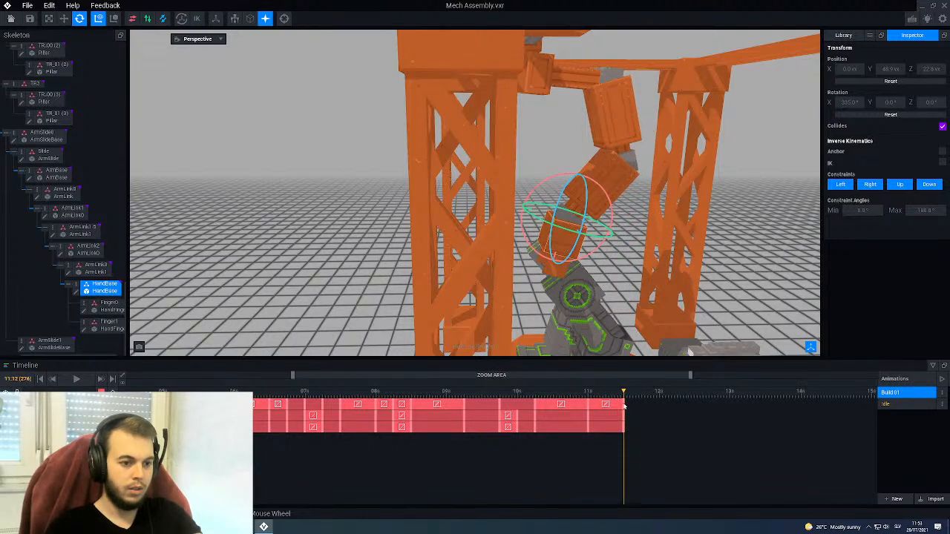
{"action": "left_click_drag", "start_coordinate": [624, 406], "coordinate": [667, 408]}
{"action": "key", "text": "ctrl+z"}
{"action": "key", "text": "ctrl+z"}
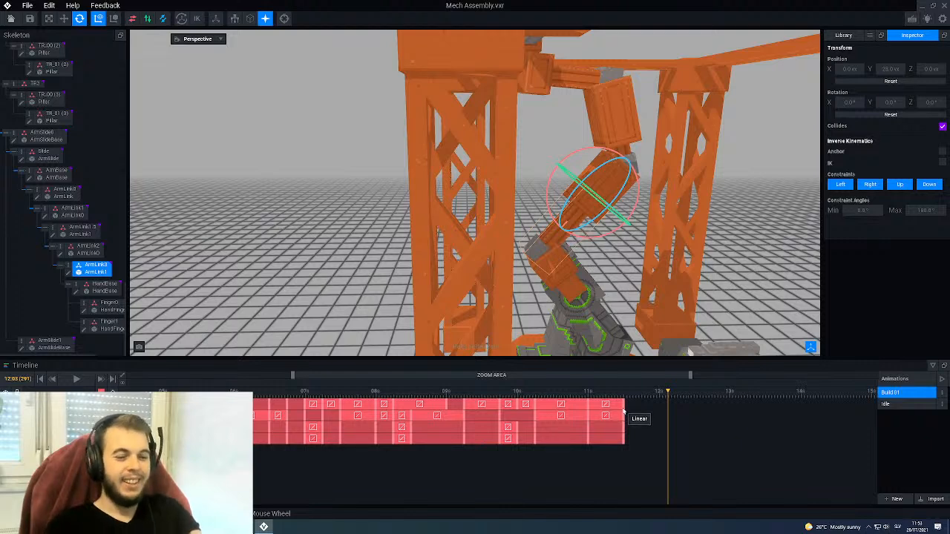
Step: At 11:18, retract ArmLink1.5 and the arm link directly above HandBase, both to Y 0
{"action": "right_click_drag", "start_coordinate": [619, 292], "coordinate": [512, 234]}
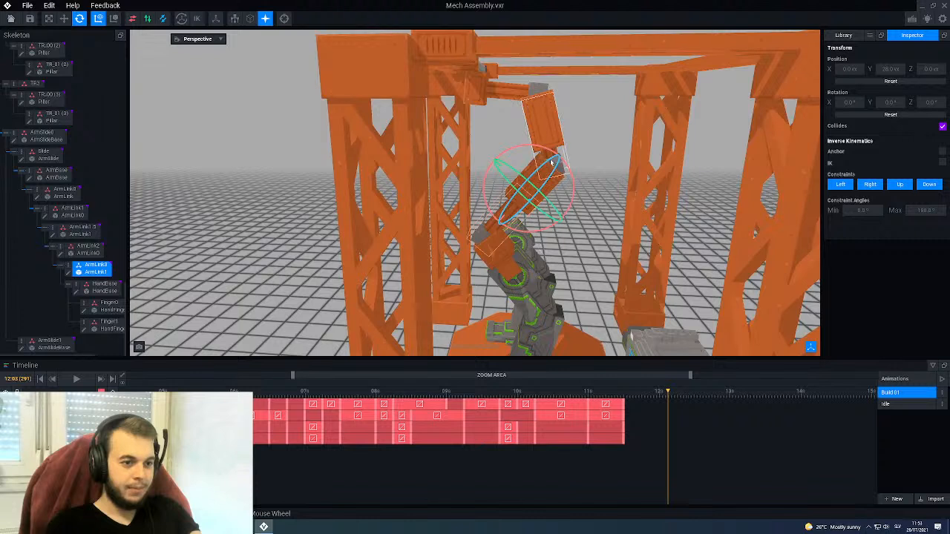
{"action": "left_click", "coordinate": [523, 119]}
{"action": "left_click", "coordinate": [64, 19]}
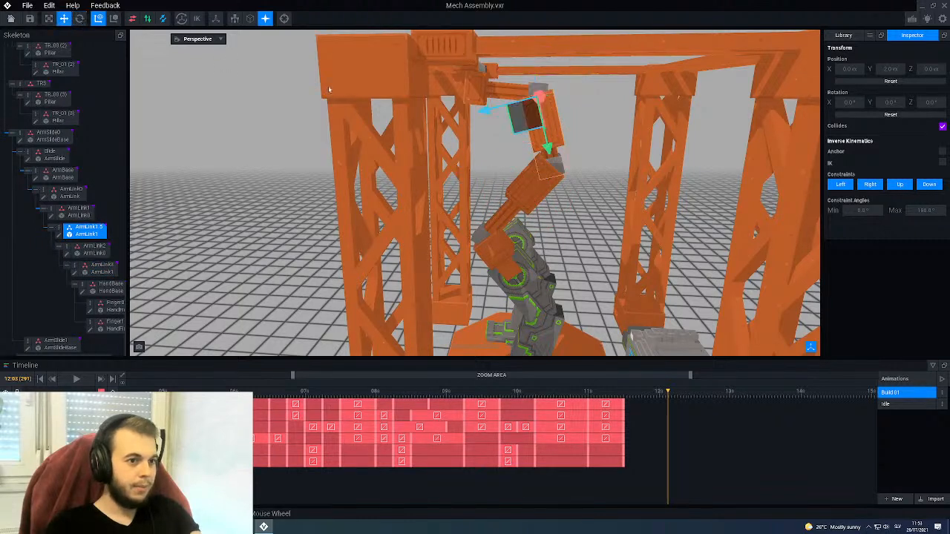
{"action": "left_click", "coordinate": [644, 398]}
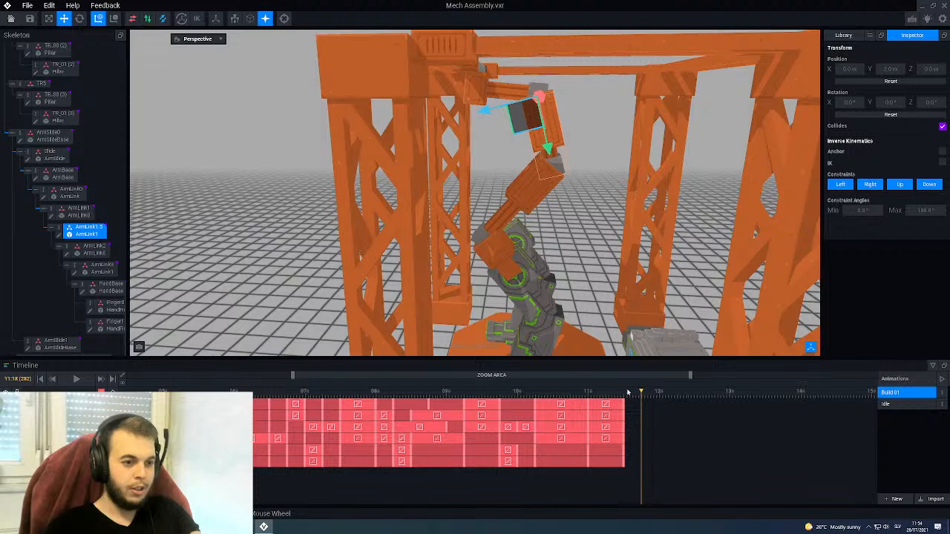
{"action": "scroll", "coordinate": [565, 319], "scroll_direction": "up", "scroll_amount": 3}
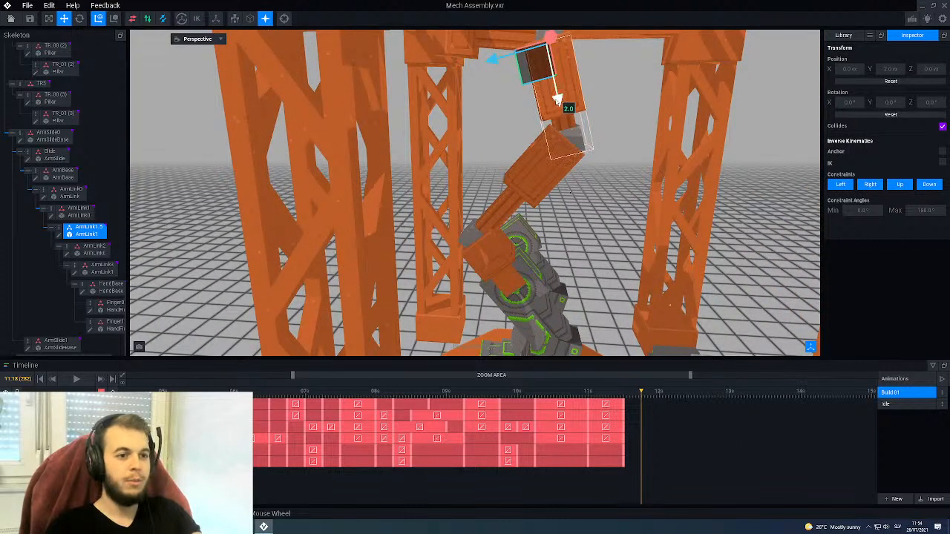
{"action": "left_click_drag", "start_coordinate": [557, 99], "coordinate": [558, 104]}
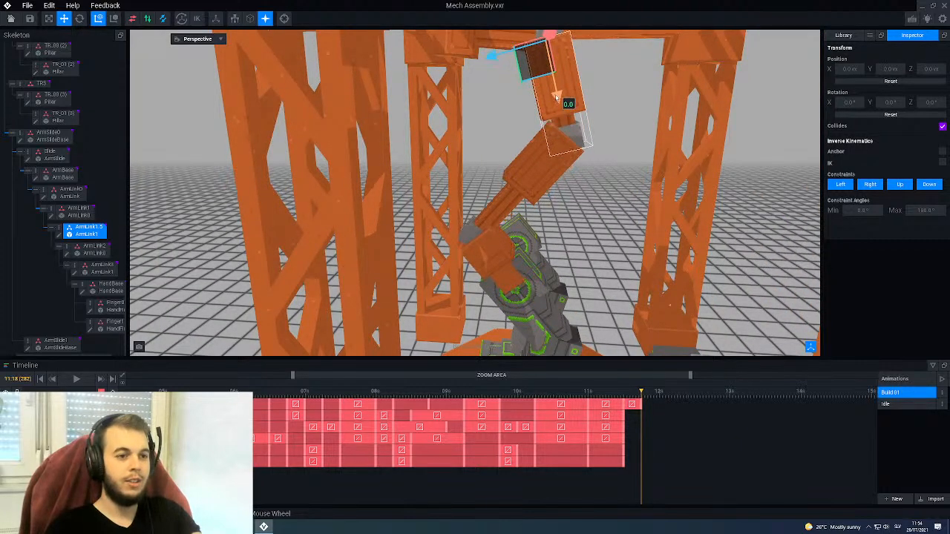
{"action": "left_click", "coordinate": [483, 223]}
{"action": "left_click_drag", "start_coordinate": [500, 208], "coordinate": [543, 187]}
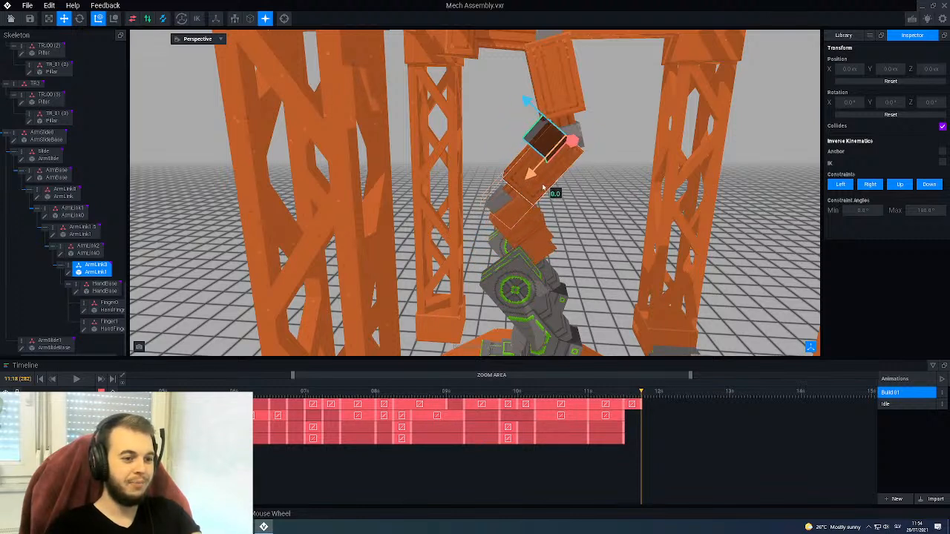
Step: At 11:18, rotate HandBase to X 335° and ArmLink1 to X 60° to lift the hand clear of the thigh
{"action": "left_click", "coordinate": [533, 202]}
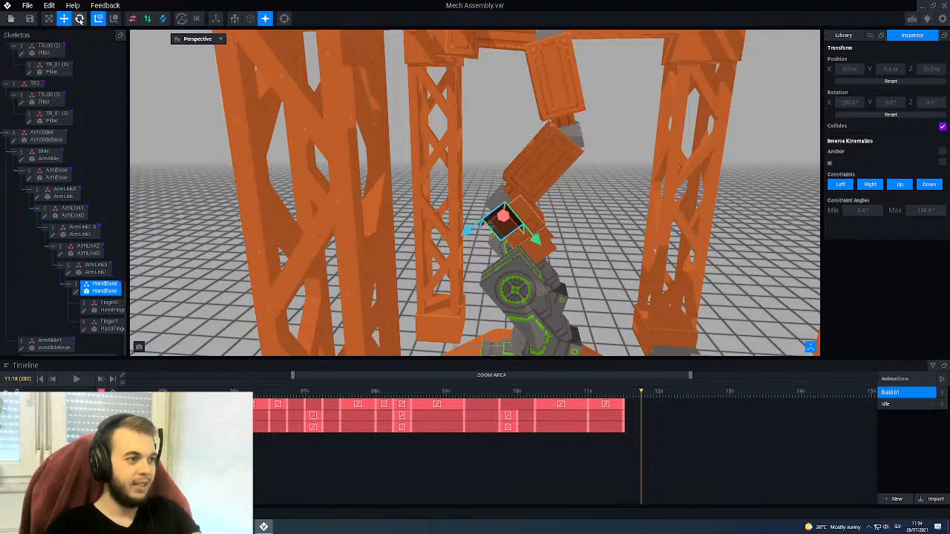
{"action": "key", "text": "e"}
{"action": "left_click_drag", "start_coordinate": [512, 184], "coordinate": [533, 192]}
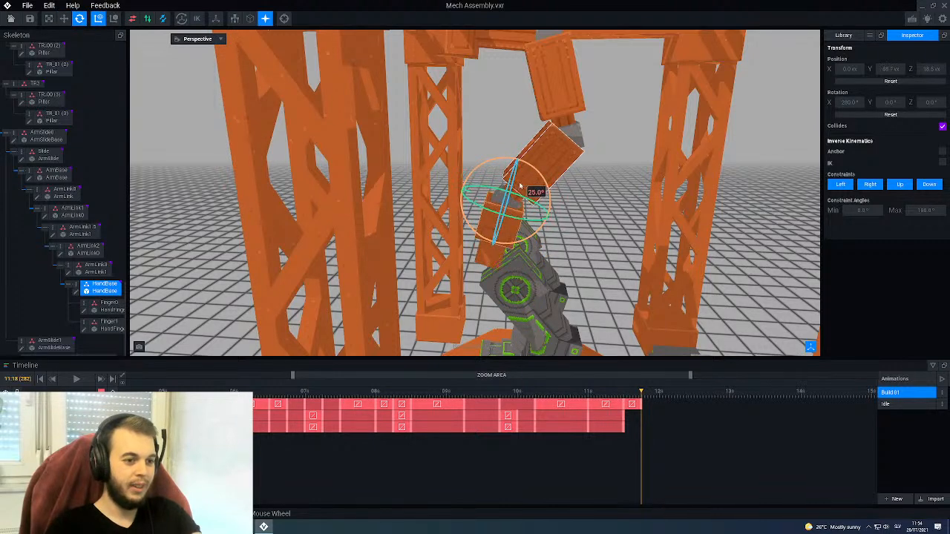
{"action": "middle_click_drag", "start_coordinate": [621, 338], "coordinate": [583, 245]}
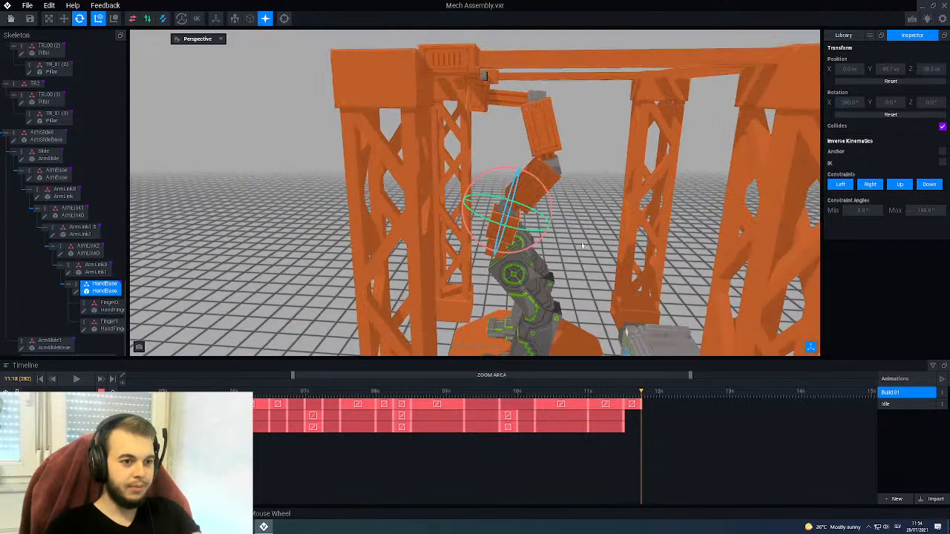
{"action": "left_click", "coordinate": [550, 149]}
{"action": "left_click_drag", "start_coordinate": [550, 149], "coordinate": [562, 141]}
{"action": "middle_click_drag", "start_coordinate": [564, 199], "coordinate": [638, 349]}
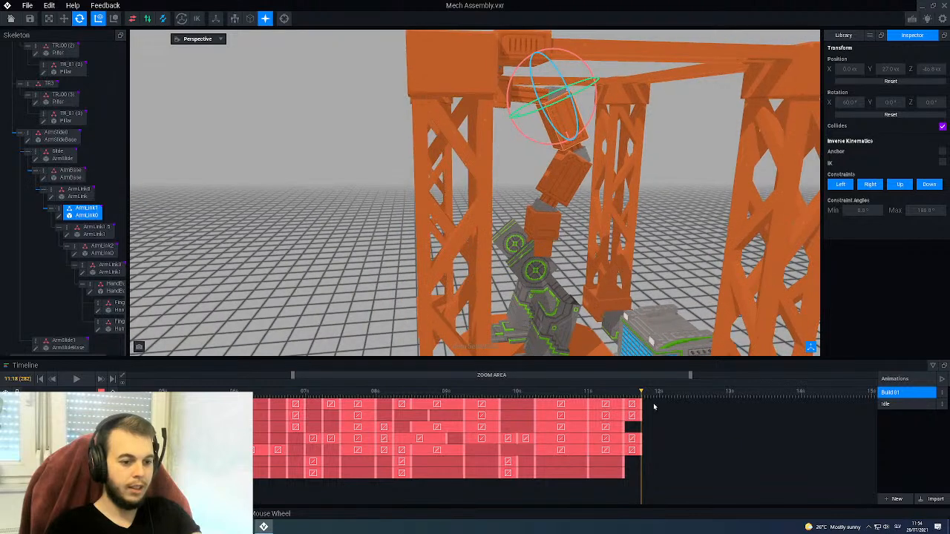
Step: Hold the remaining arm parts with keyframes at 11:18 from ArmSlide0 down, and move the playhead to 12:06
{"action": "left_click_drag", "start_coordinate": [614, 396], "coordinate": [642, 394]}
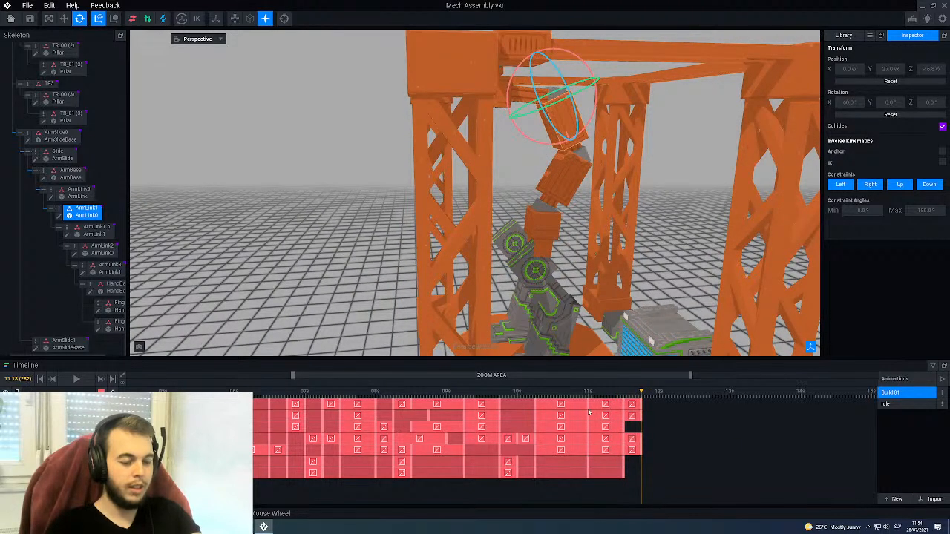
{"action": "scroll", "coordinate": [491, 65], "scroll_direction": "down", "scroll_amount": 5}
{"action": "right_click_drag", "start_coordinate": [492, 67], "coordinate": [500, 126]}
{"action": "left_click", "coordinate": [504, 97]}
{"action": "left_click", "coordinate": [113, 390]}
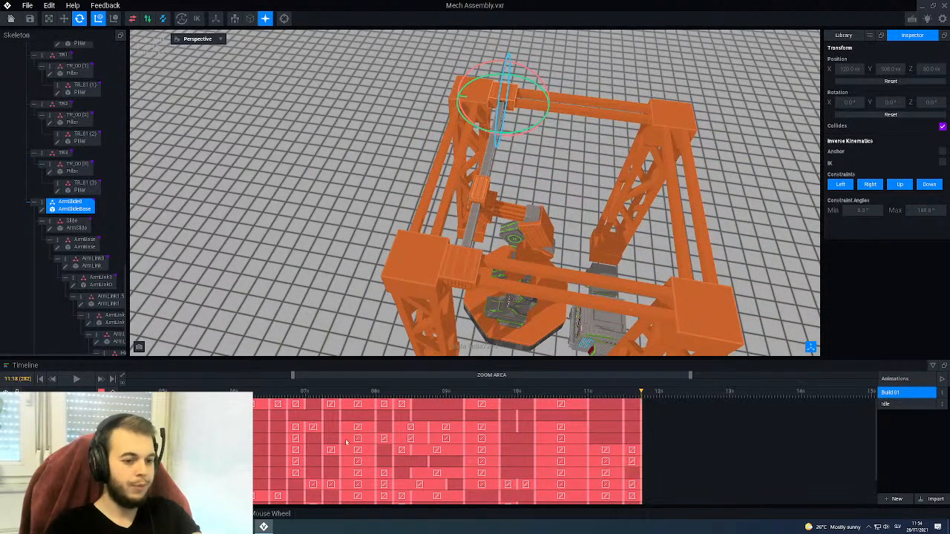
{"action": "mouse_move", "coordinate": [670, 409]}
{"action": "left_mouse_down"}
{"action": "mouse_move", "coordinate": [658, 409]}
{"action": "mouse_move", "coordinate": [674, 408]}
{"action": "left_mouse_up"}
Step: Try sliding ArmSlide1 along its gantry beam at 12:06, and undo the move
{"action": "right_click_drag", "start_coordinate": [538, 220], "coordinate": [441, 218]}
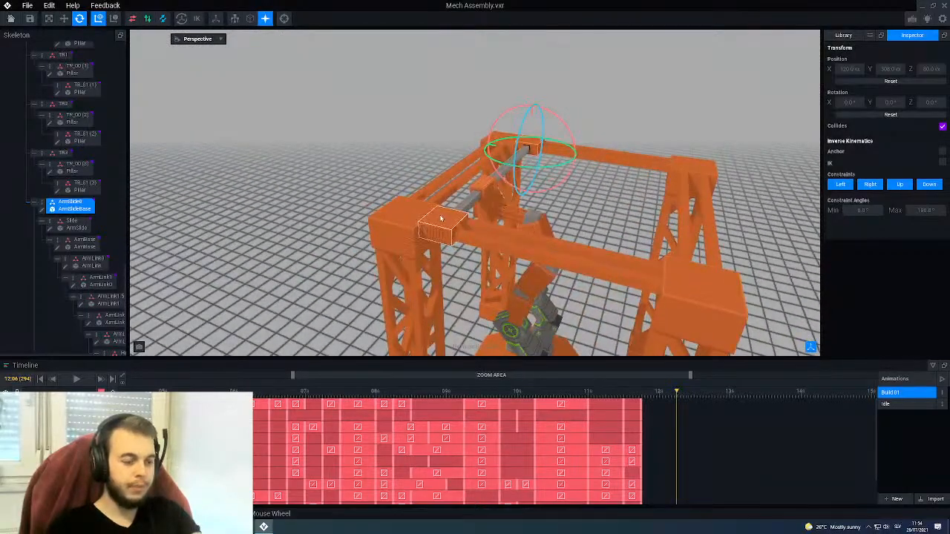
{"action": "left_click", "coordinate": [441, 219]}
{"action": "key", "text": "w"}
{"action": "left_click_drag", "start_coordinate": [489, 254], "coordinate": [545, 260]}
{"action": "key", "text": "ctrl+z"}
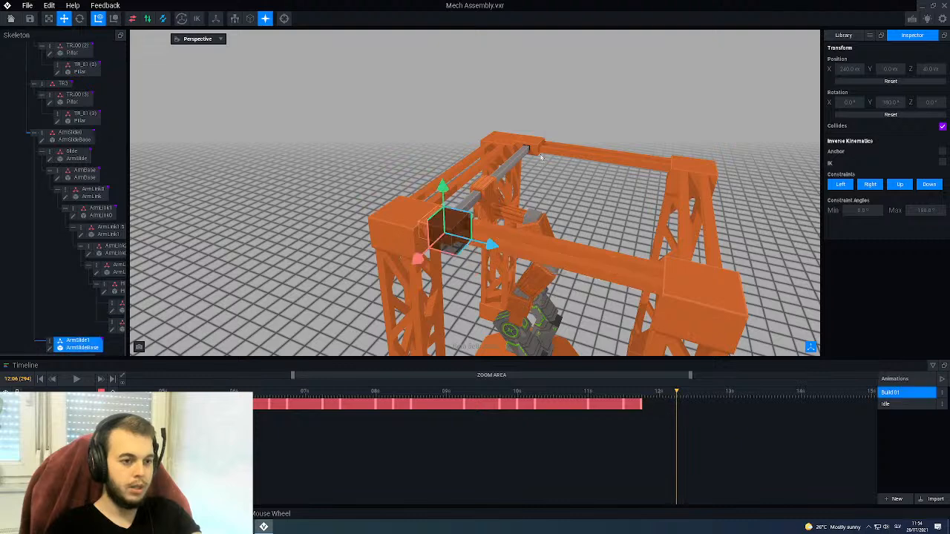
Step: At 12:06, slide ArmSlide0 along the gantry beam away from the corner pillar
{"action": "left_click", "coordinate": [534, 144]}
{"action": "left_click_drag", "start_coordinate": [482, 145], "coordinate": [544, 170]}
{"action": "middle_click_drag", "start_coordinate": [544, 170], "coordinate": [519, 217]}
{"action": "scroll", "coordinate": [446, 223], "scroll_direction": "up", "scroll_amount": 5}
Step: At 12:06, rotate ArmLink0 so that it points straight down from the slide
{"action": "left_click", "coordinate": [459, 227]}
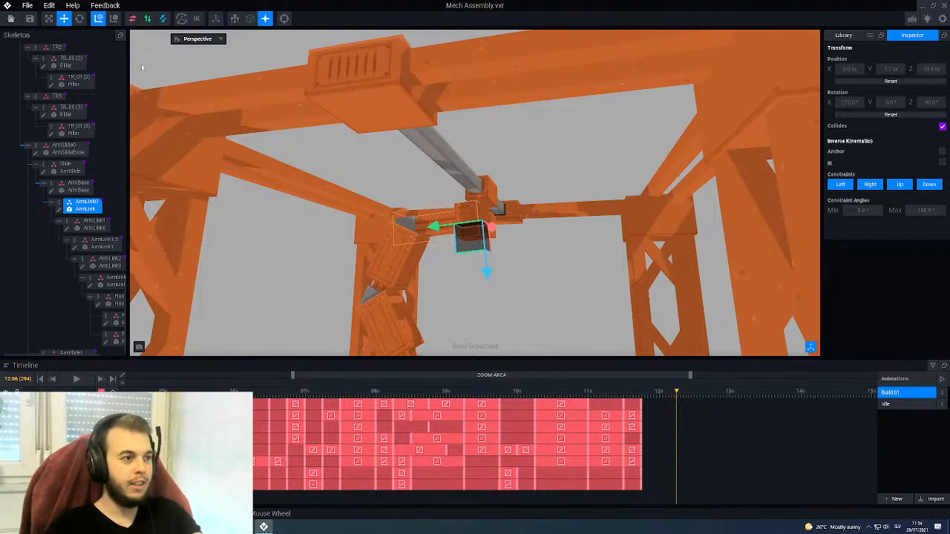
{"action": "left_click", "coordinate": [80, 18]}
{"action": "scroll", "coordinate": [458, 274], "scroll_direction": "down", "scroll_amount": 2}
{"action": "left_click_drag", "start_coordinate": [471, 258], "coordinate": [539, 254]}
{"action": "middle_click_drag", "start_coordinate": [519, 275], "coordinate": [538, 208]}
Step: At 12:06, rotate ArmLink1 and ArmLink2 to X 0° so the arm hangs in a straight vertical line
{"action": "left_click", "coordinate": [538, 205]}
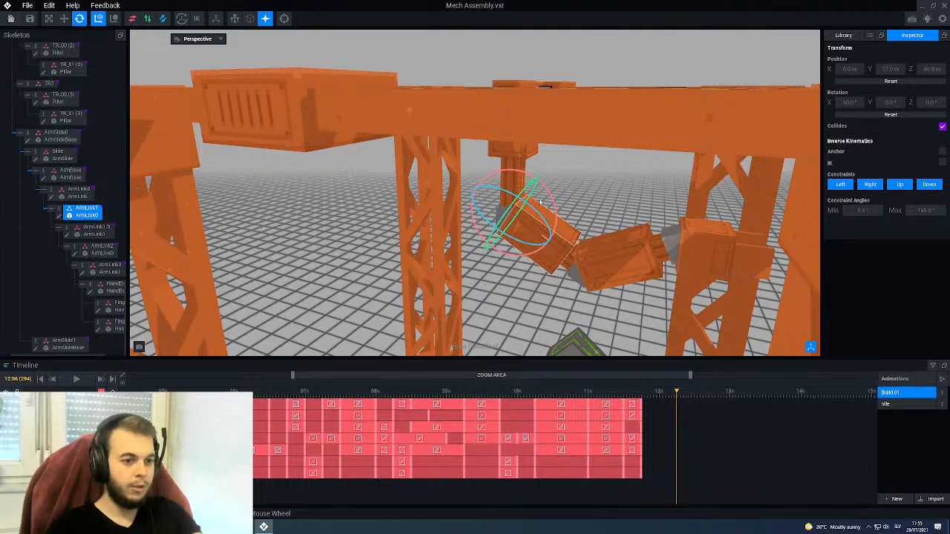
{"action": "left_click_drag", "start_coordinate": [551, 200], "coordinate": [520, 252]}
{"action": "middle_click_drag", "start_coordinate": [520, 252], "coordinate": [542, 219]}
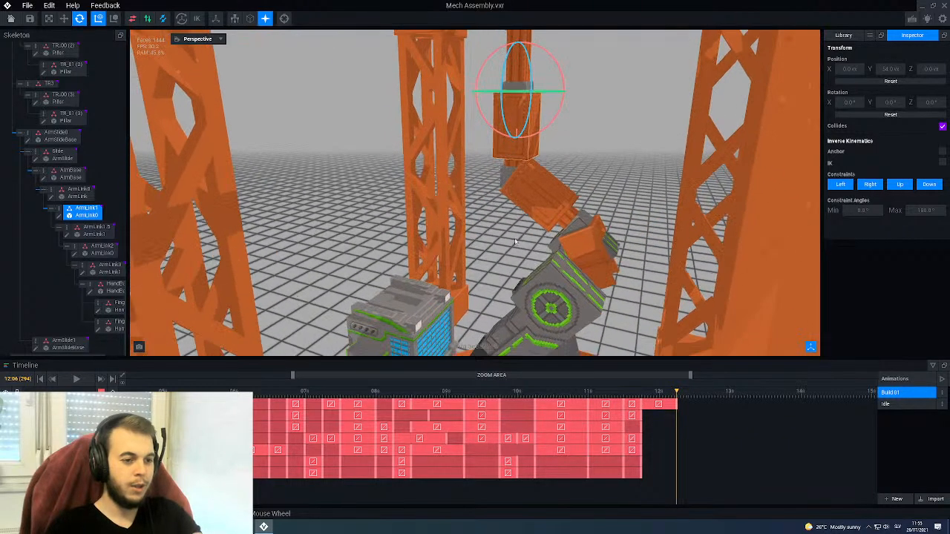
{"action": "left_click", "coordinate": [546, 214]}
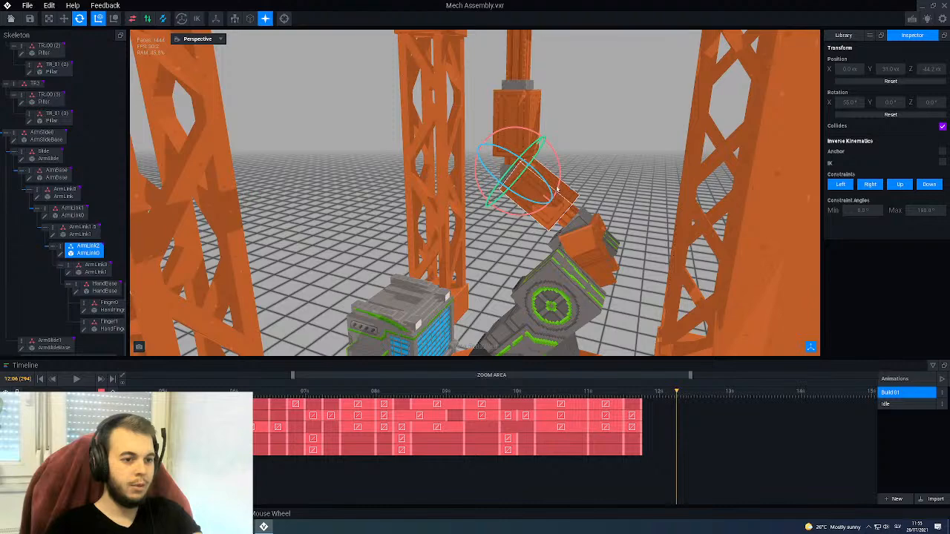
{"action": "left_click_drag", "start_coordinate": [558, 190], "coordinate": [540, 197]}
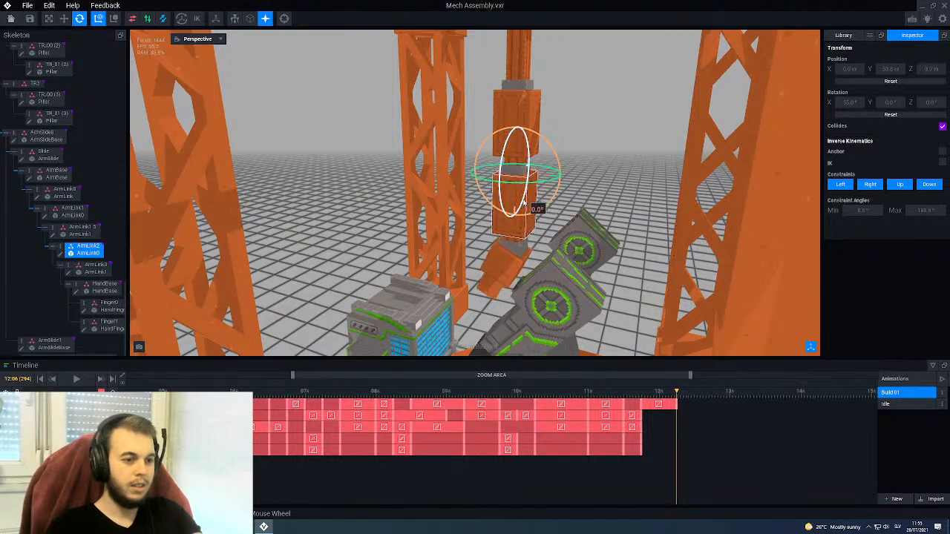
{"action": "middle_click_drag", "start_coordinate": [616, 259], "coordinate": [414, 298]}
{"action": "scroll", "coordinate": [519, 262], "scroll_direction": "down", "scroll_amount": 3}
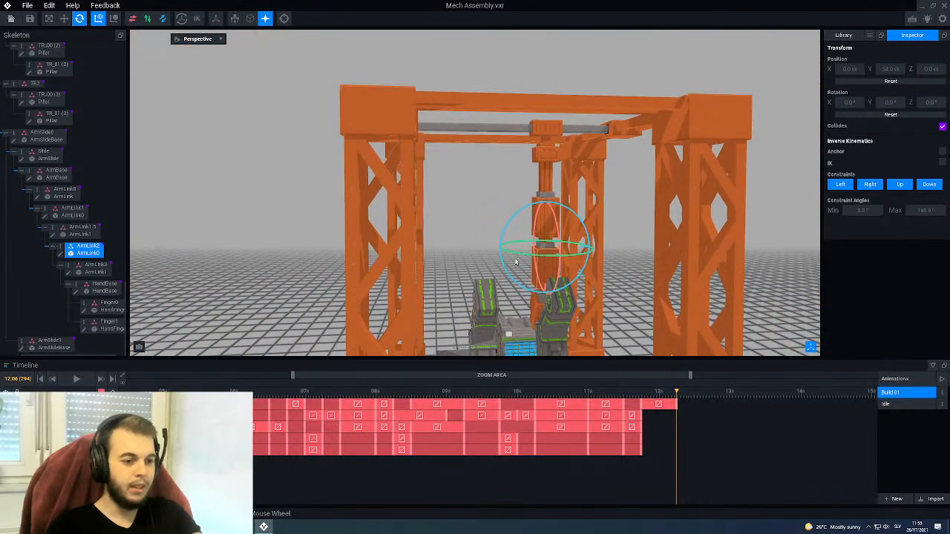
{"action": "scroll", "coordinate": [516, 262], "scroll_direction": "up", "scroll_amount": 3}
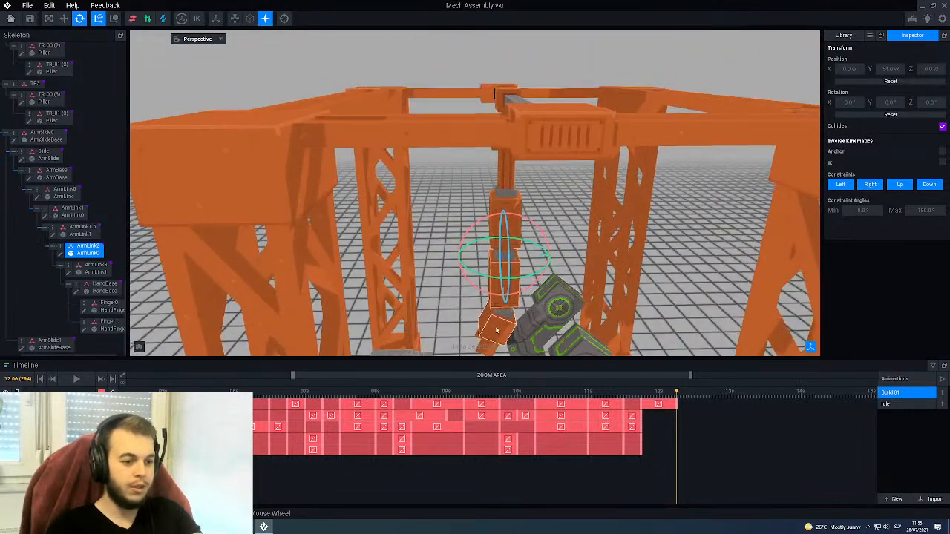
Step: At 12:06, rotate HandBase so that the hand points straight down in line with the arm
{"action": "left_click", "coordinate": [498, 330]}
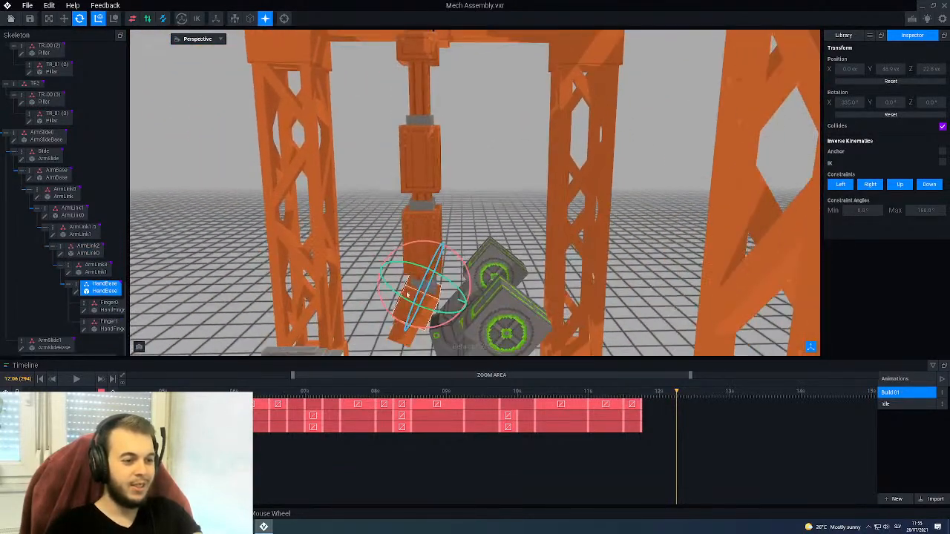
{"action": "left_click_drag", "start_coordinate": [415, 243], "coordinate": [401, 242]}
Step: At 12:06, slide ArmSlide0 along the gantry beam back toward the corner pillar, away from the mech legs
{"action": "middle_click_drag", "start_coordinate": [402, 241], "coordinate": [442, 191]}
{"action": "scroll", "coordinate": [438, 193], "scroll_direction": "down", "scroll_amount": 3}
{"action": "left_click", "coordinate": [444, 145]}
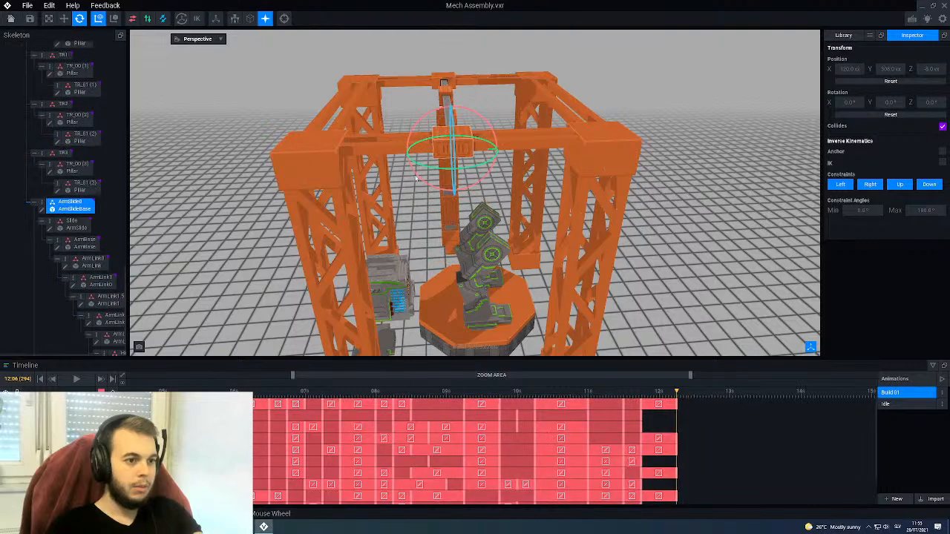
{"action": "left_click", "coordinate": [64, 19]}
{"action": "left_click_drag", "start_coordinate": [501, 148], "coordinate": [449, 154]}
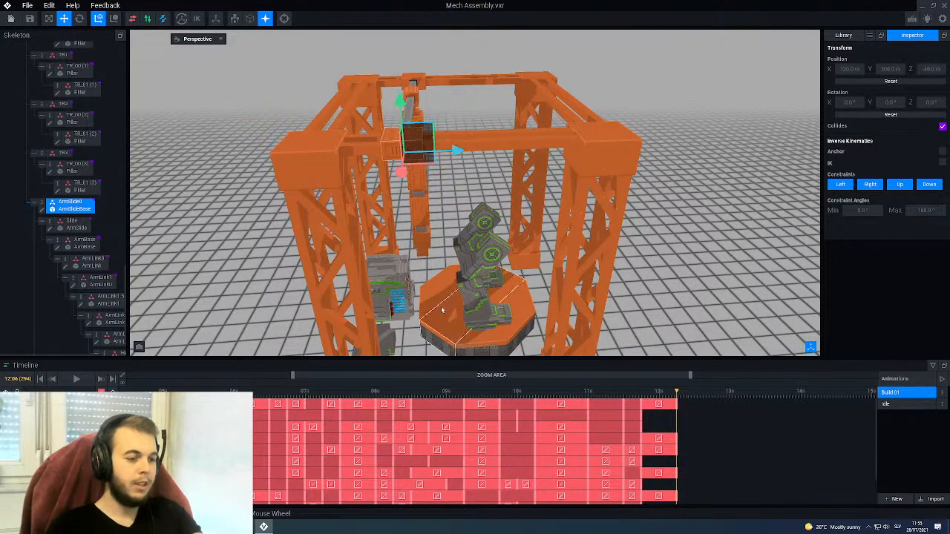
Step: At 12:06, move ArmBase along the crossbeam so the arm hangs between the two mech legs
{"action": "right_click_drag", "start_coordinate": [465, 259], "coordinate": [462, 257]}
{"action": "scroll", "coordinate": [463, 257], "scroll_direction": "up", "scroll_amount": 3}
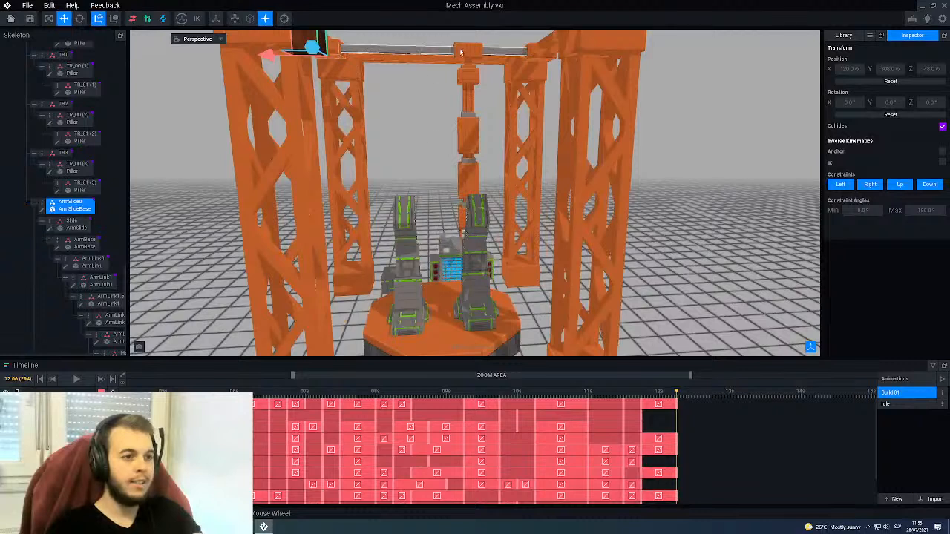
{"action": "left_click", "coordinate": [469, 73]}
{"action": "left_click_drag", "start_coordinate": [523, 51], "coordinate": [495, 55]}
Step: At 12:06, open the gripper by moving Finger1 and Finger0 outward to 3.0 each
{"action": "scroll", "coordinate": [485, 286], "scroll_direction": "up", "scroll_amount": 5}
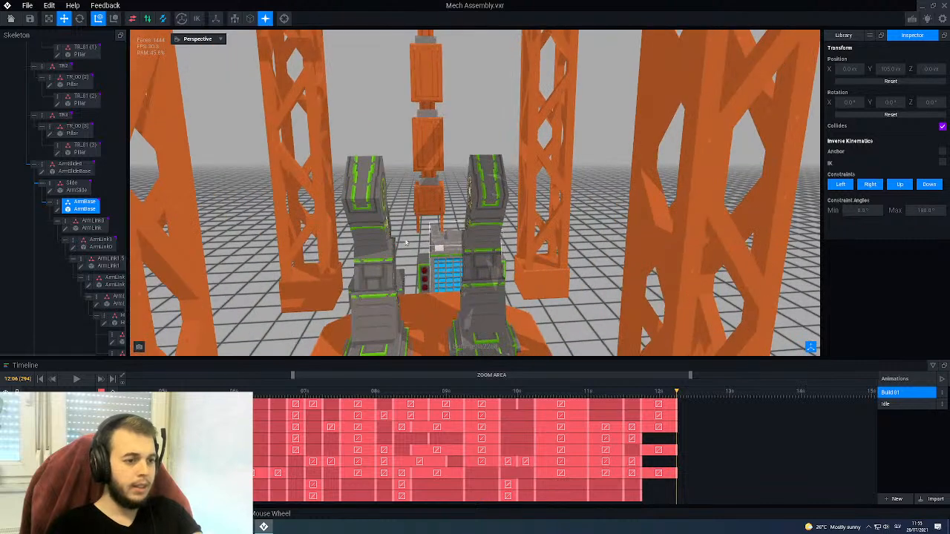
{"action": "left_click", "coordinate": [401, 220]}
{"action": "scroll", "coordinate": [400, 251], "scroll_direction": "up", "scroll_amount": 4}
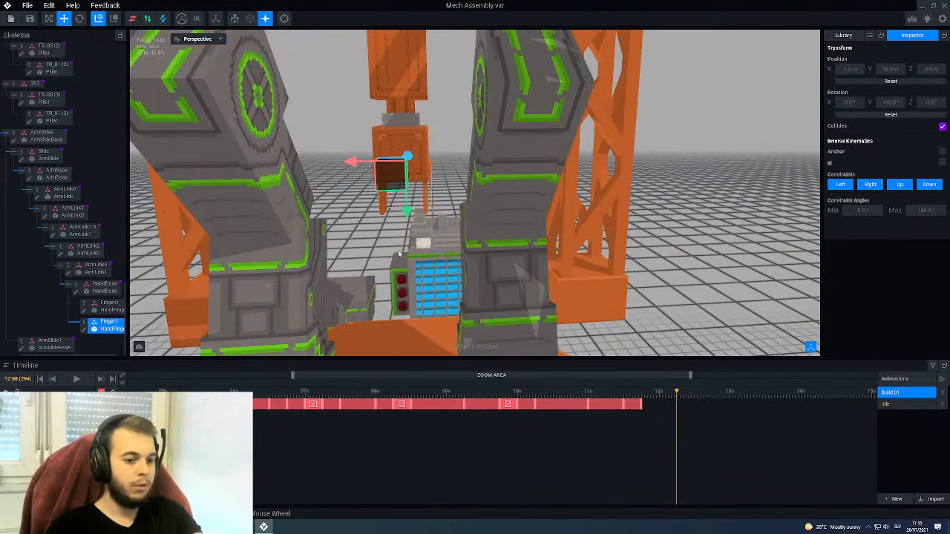
{"action": "scroll", "coordinate": [397, 208], "scroll_direction": "up", "scroll_amount": 3}
{"action": "left_click_drag", "start_coordinate": [391, 161], "coordinate": [381, 168]}
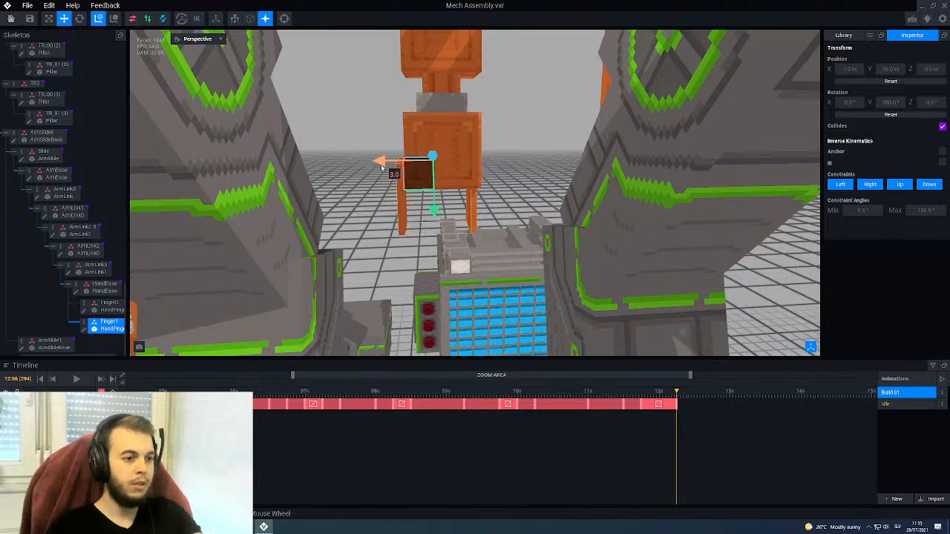
{"action": "left_click", "coordinate": [469, 203]}
{"action": "left_click_drag", "start_coordinate": [492, 159], "coordinate": [504, 168]}
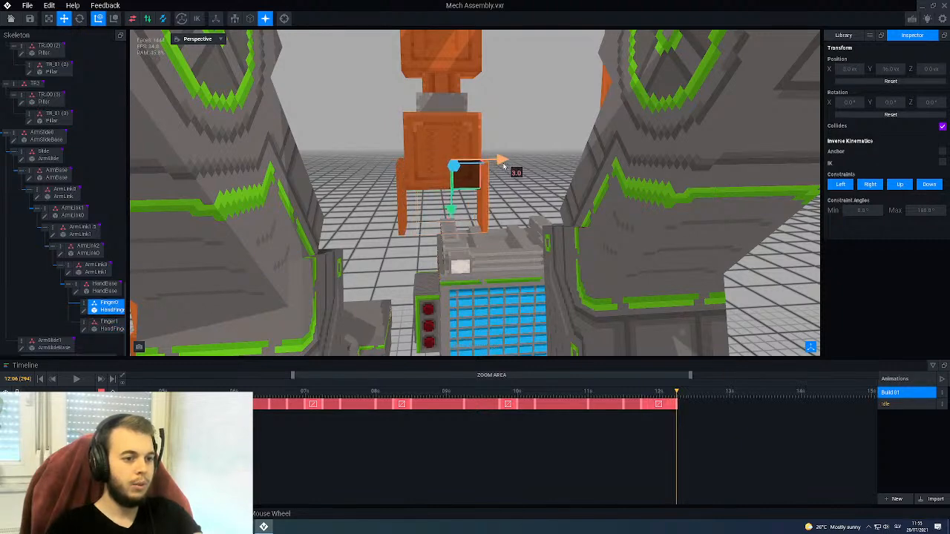
Step: Check the arm's pose from several angles and play back the Build 01 animation
{"action": "scroll", "coordinate": [489, 191], "scroll_direction": "down", "scroll_amount": 3}
{"action": "left_click", "coordinate": [424, 207]}
{"action": "scroll", "coordinate": [419, 204], "scroll_direction": "down", "scroll_amount": 4}
{"action": "right_click_drag", "start_coordinate": [401, 194], "coordinate": [448, 212]}
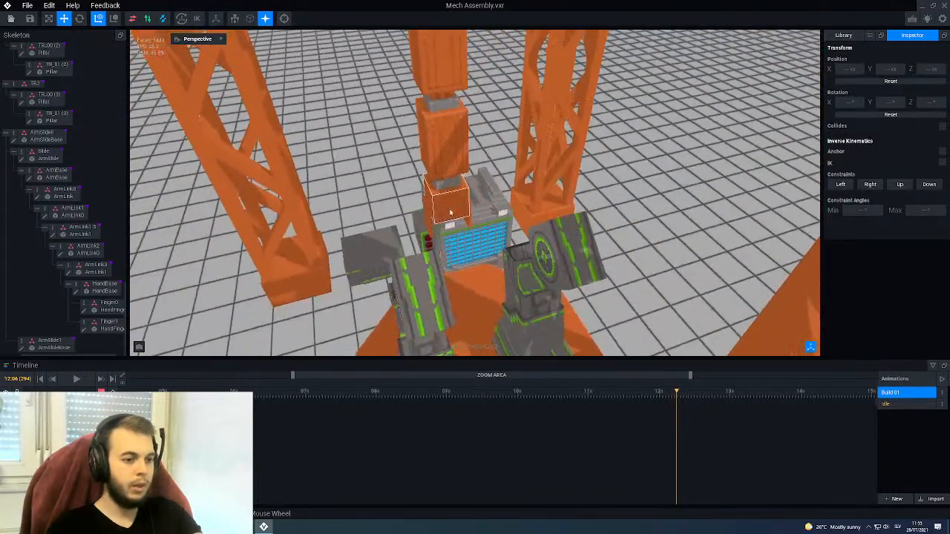
{"action": "scroll", "coordinate": [450, 216], "scroll_direction": "down", "scroll_amount": 5}
{"action": "scroll", "coordinate": [447, 185], "scroll_direction": "down", "scroll_amount": 7}
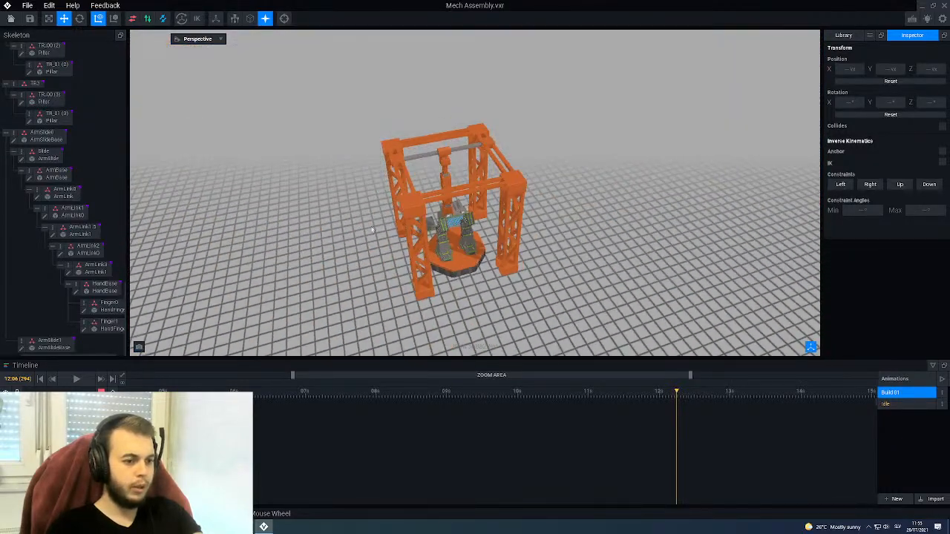
{"action": "scroll", "coordinate": [447, 194], "scroll_direction": "up", "scroll_amount": 6}
{"action": "right_click_drag", "start_coordinate": [470, 217], "coordinate": [435, 210]}
{"action": "left_click", "coordinate": [373, 80]}
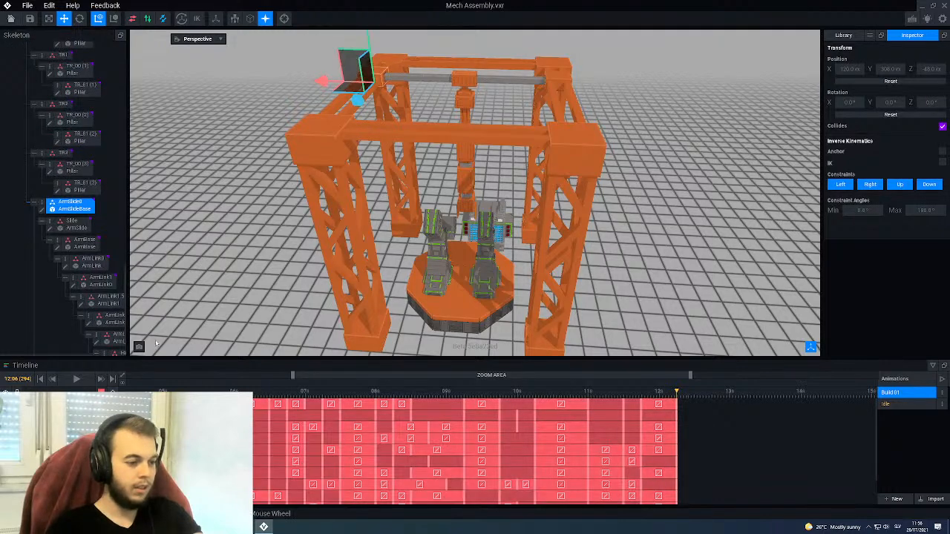
{"action": "left_click", "coordinate": [162, 353]}
{"action": "left_click", "coordinate": [75, 379]}
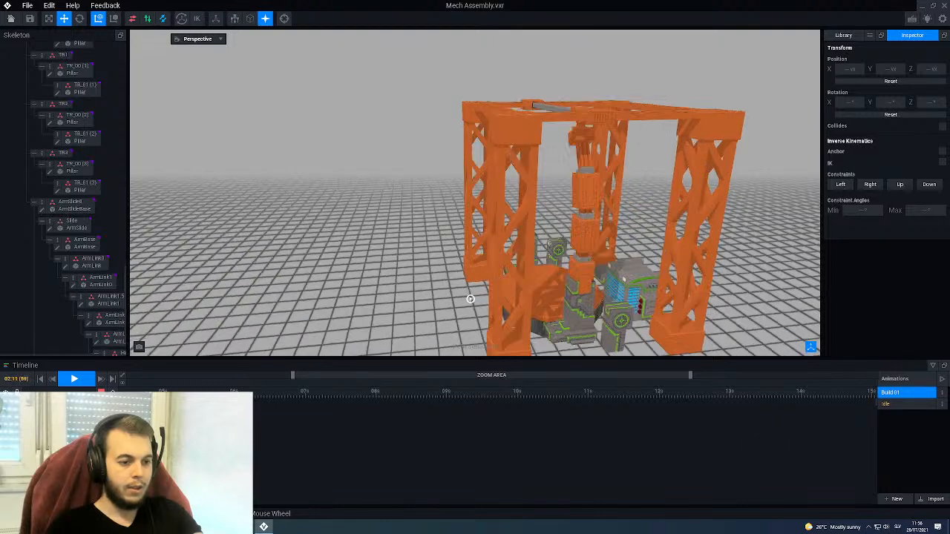
Step: Move ArmLink0's 08:18 keyframe earlier to about 08:08 and ArmLink1's 08:12 keyframe to about 08:11
{"action": "left_click_drag", "start_coordinate": [291, 397], "coordinate": [411, 398]}
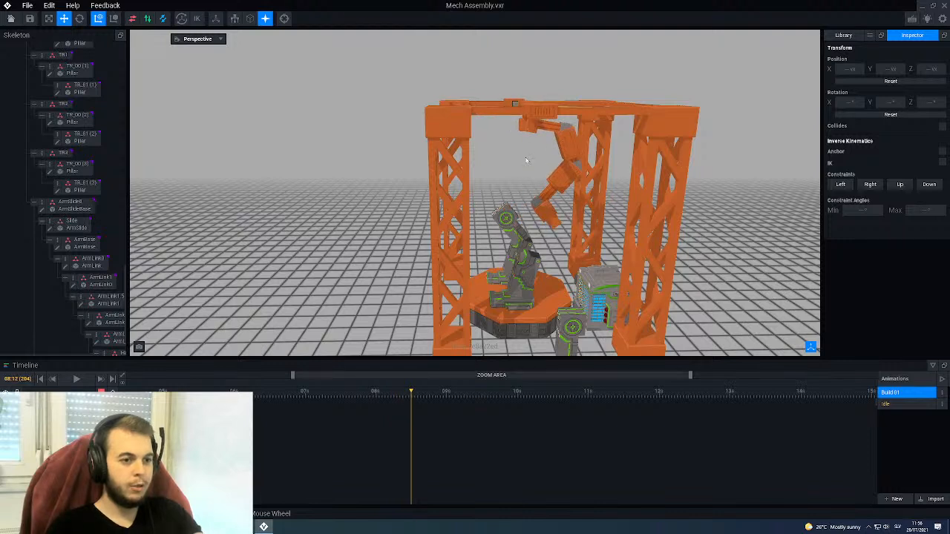
{"action": "left_click", "coordinate": [531, 127]}
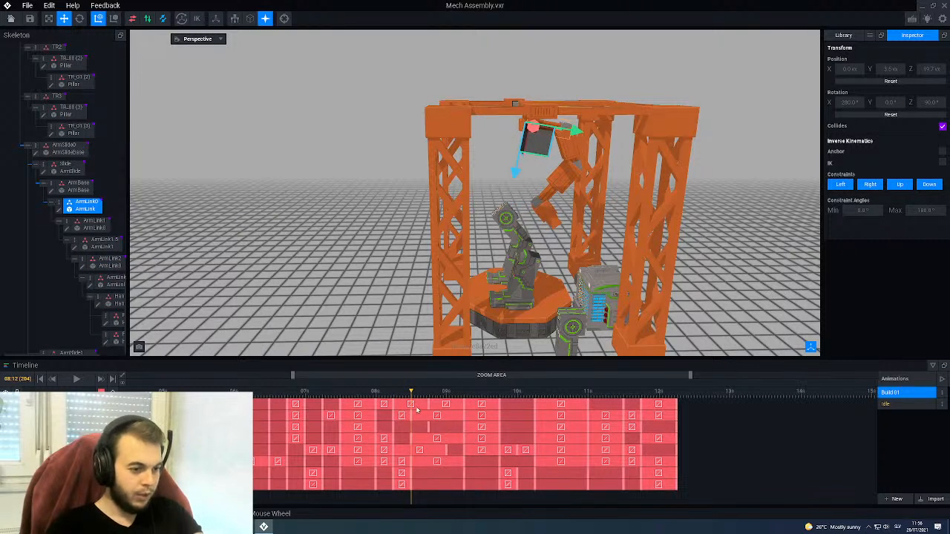
{"action": "mouse_move", "coordinate": [410, 399]}
{"action": "left_mouse_down"}
{"action": "mouse_move", "coordinate": [445, 399]}
{"action": "mouse_move", "coordinate": [398, 406]}
{"action": "left_mouse_up"}
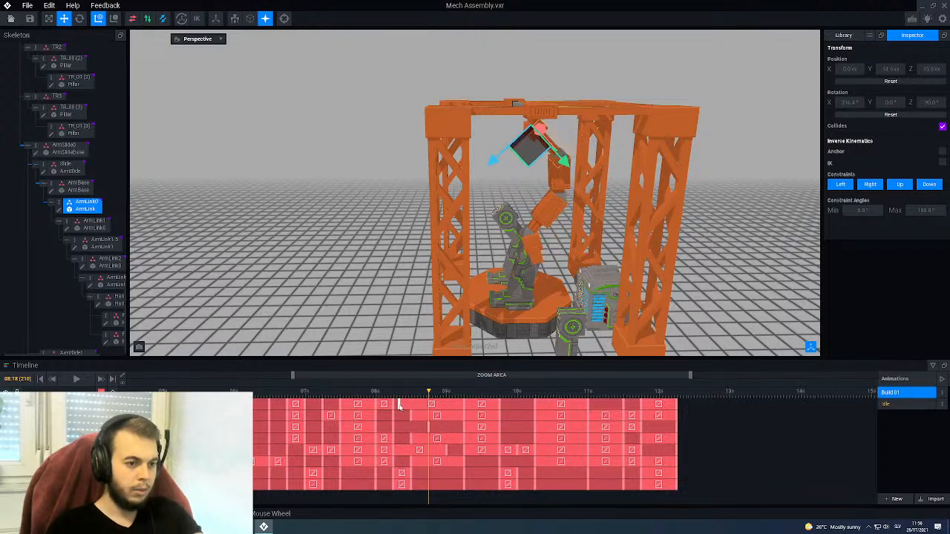
{"action": "middle_click_drag", "start_coordinate": [497, 335], "coordinate": [529, 305]}
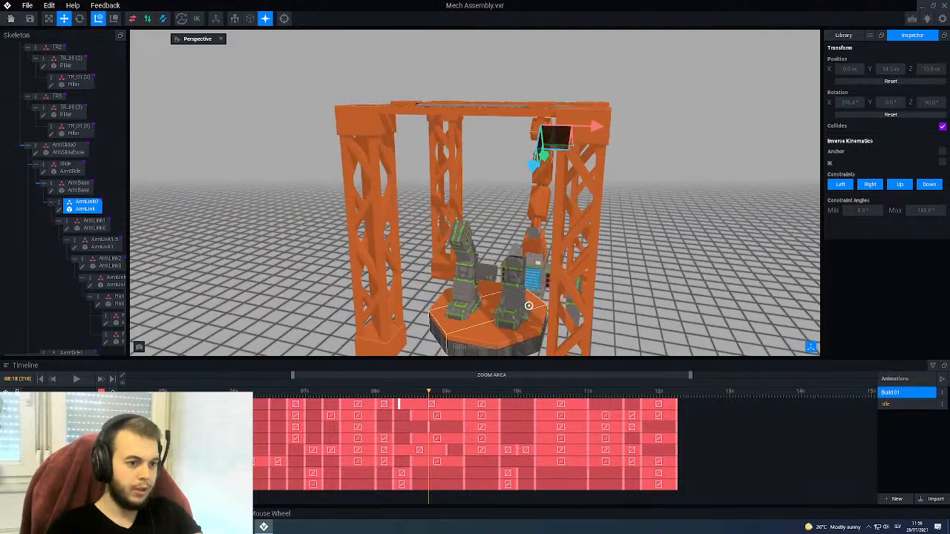
{"action": "left_click_drag", "start_coordinate": [400, 396], "coordinate": [427, 395]}
{"action": "mouse_move", "coordinate": [475, 326]}
{"action": "middle_mouse_down"}
{"action": "mouse_move", "coordinate": [505, 282]}
{"action": "mouse_move", "coordinate": [466, 326]}
{"action": "middle_mouse_up"}
{"action": "left_click_drag", "start_coordinate": [399, 395], "coordinate": [421, 395]}
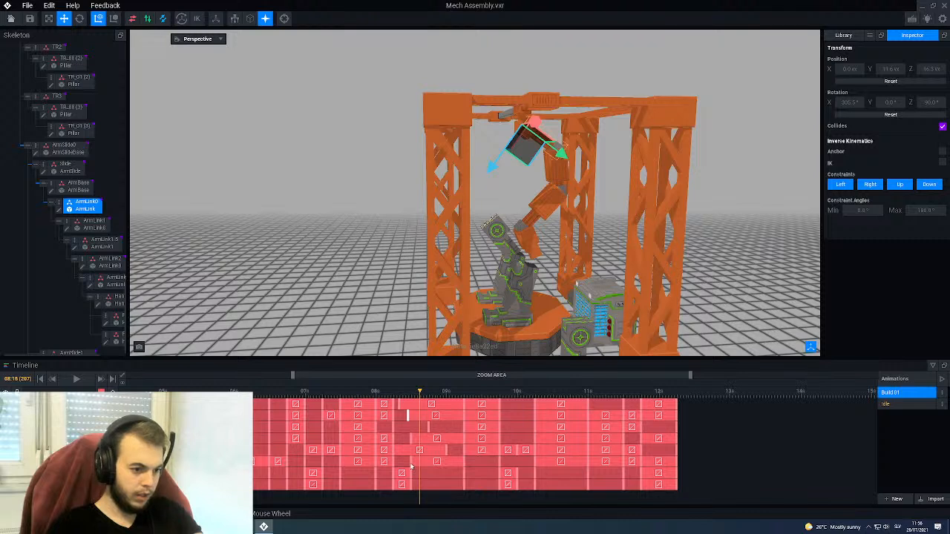
Step: Move the 08:12 keyframes of ArmLink2 and HandBase slightly earlier, to about 08:10
{"action": "left_click", "coordinate": [547, 216]}
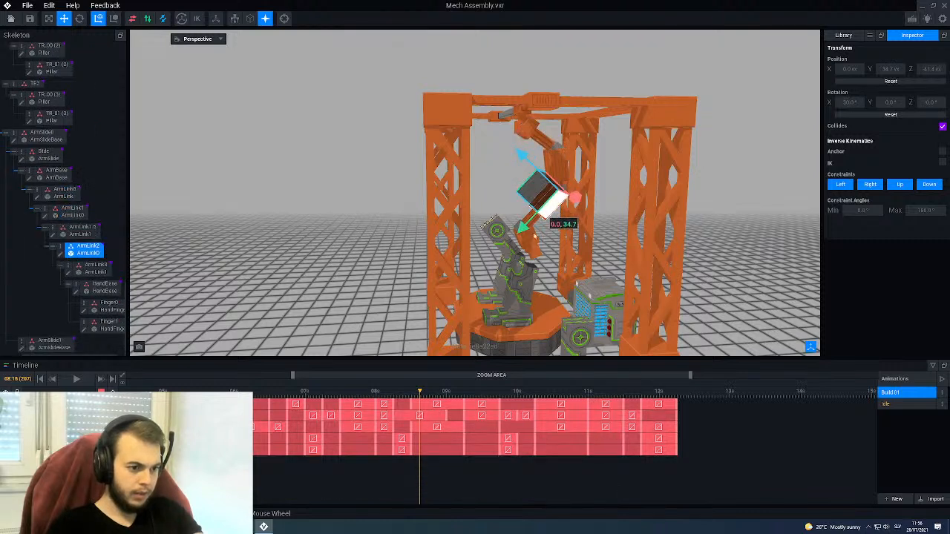
{"action": "left_click_drag", "start_coordinate": [411, 406], "coordinate": [407, 406]}
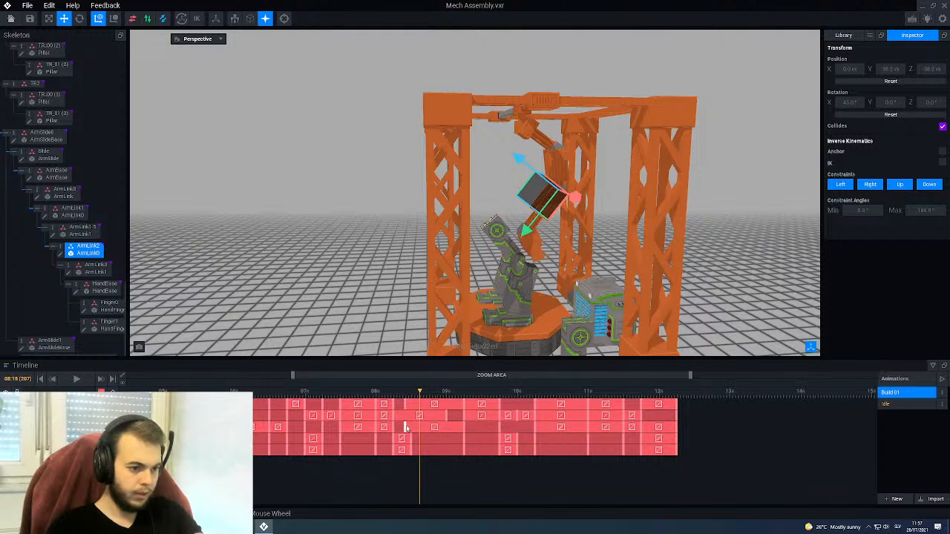
Step: Move ArmLink2's 09:06 keyframe later to about 09:12 and ArmLink1.5's 09:06 keyframe earlier to about 09:00
{"action": "left_click_drag", "start_coordinate": [414, 392], "coordinate": [483, 407]}
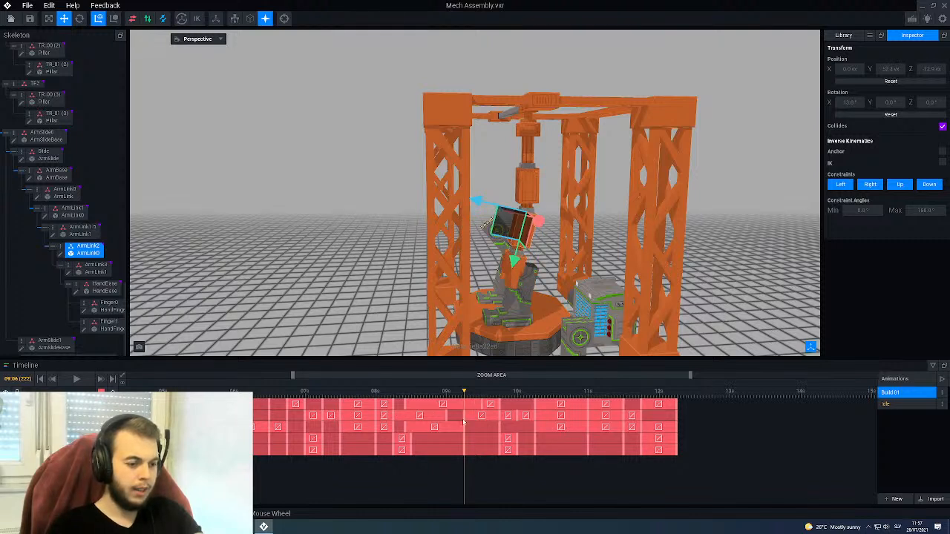
{"action": "left_click_drag", "start_coordinate": [532, 218], "coordinate": [520, 225]}
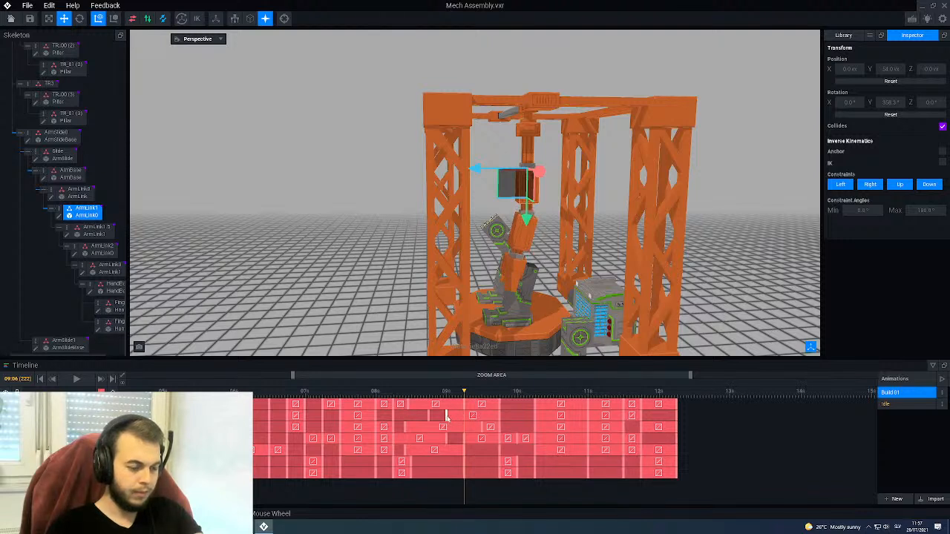
Step: At 12:18, slide ArmSlide0 along the gantry beam to about Z -80, next to the corner pillar
{"action": "left_click_drag", "start_coordinate": [422, 397], "coordinate": [677, 444]}
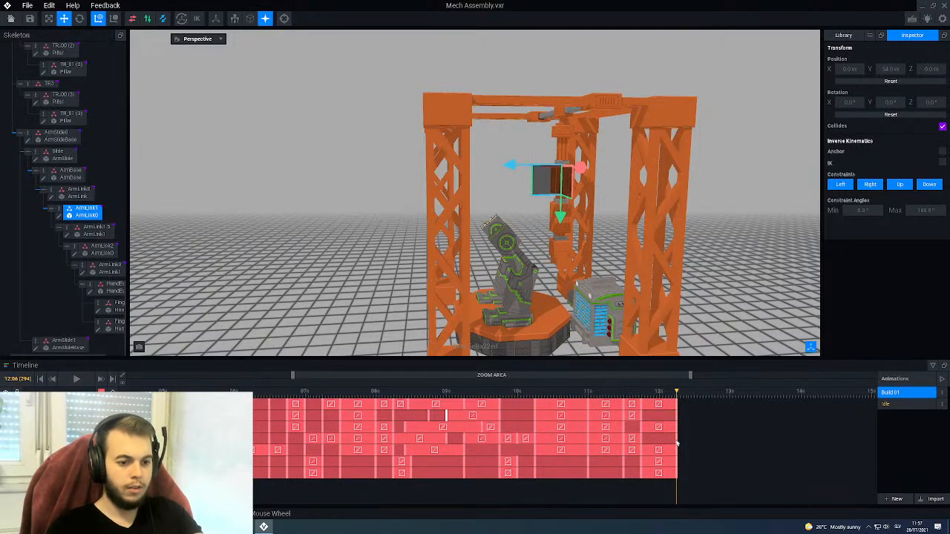
{"action": "scroll", "coordinate": [563, 271], "scroll_direction": "down", "scroll_amount": 3}
{"action": "right_click_drag", "start_coordinate": [563, 271], "coordinate": [663, 327]}
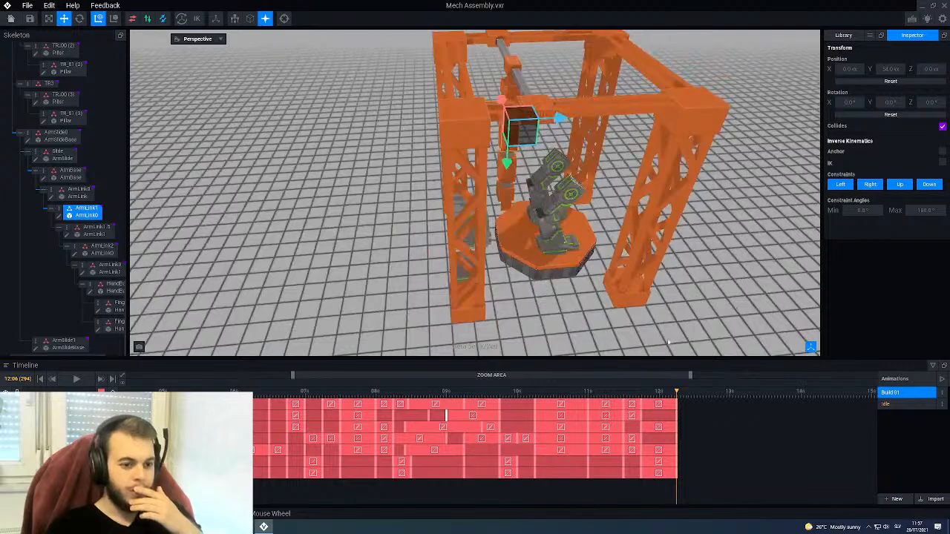
{"action": "mouse_move", "coordinate": [560, 293]}
{"action": "right_mouse_down"}
{"action": "mouse_move", "coordinate": [528, 255]}
{"action": "mouse_move", "coordinate": [564, 297]}
{"action": "right_mouse_up"}
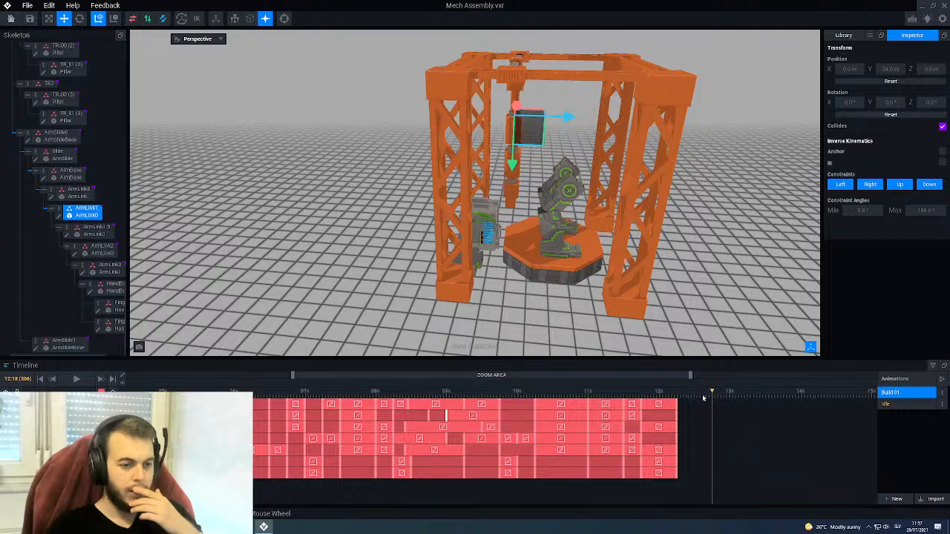
{"action": "scroll", "coordinate": [524, 188], "scroll_direction": "up", "scroll_amount": 4}
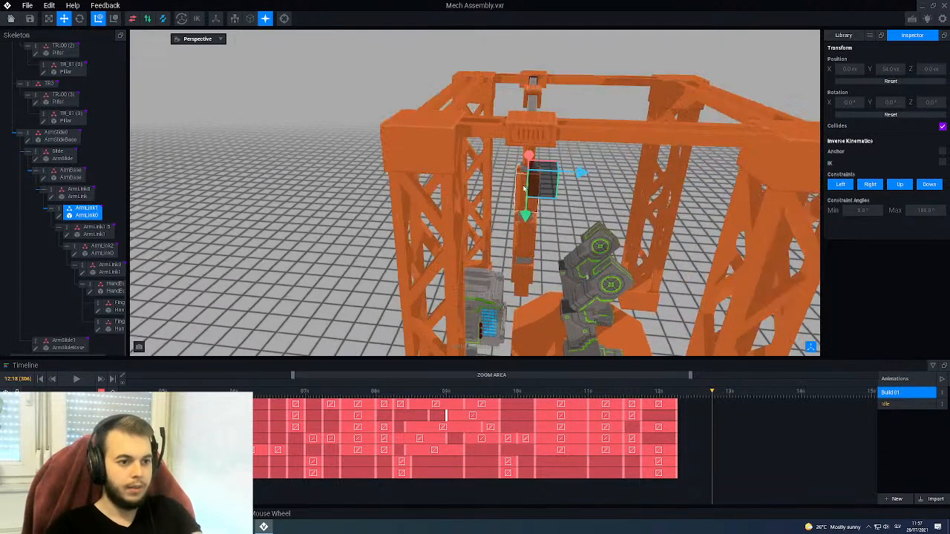
{"action": "left_click", "coordinate": [533, 124]}
{"action": "left_click_drag", "start_coordinate": [582, 143], "coordinate": [531, 140]}
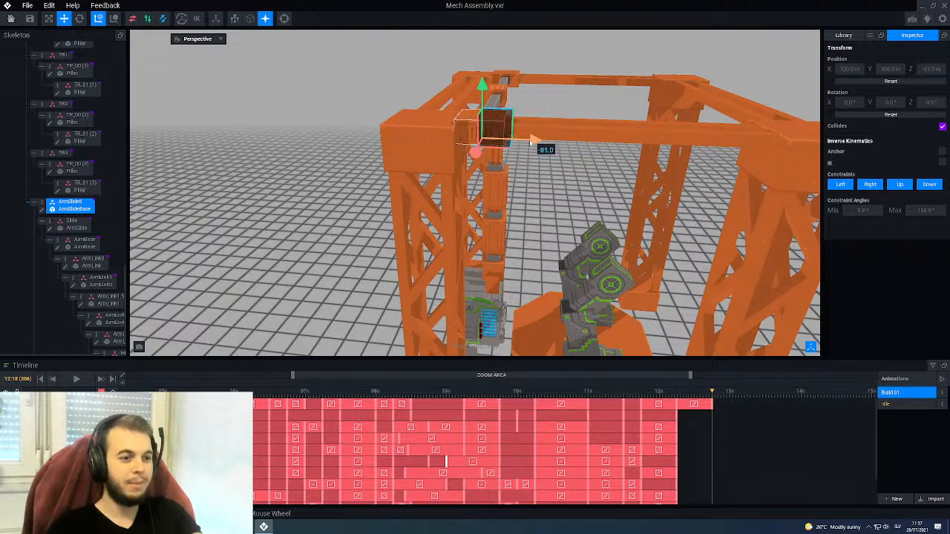
{"action": "right_click_drag", "start_coordinate": [548, 132], "coordinate": [544, 167]}
{"action": "scroll", "coordinate": [534, 160], "scroll_direction": "up", "scroll_amount": 3}
{"action": "right_click_drag", "start_coordinate": [498, 126], "coordinate": [541, 172]}
{"action": "left_click_drag", "start_coordinate": [540, 172], "coordinate": [544, 175]}
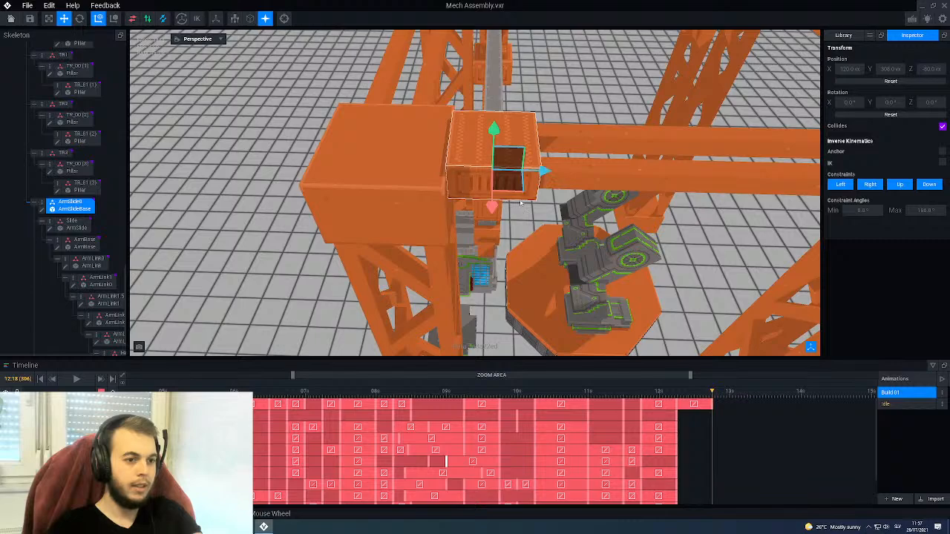
Step: At 12:18, shift ArmBase slightly along the crossbeam
{"action": "right_click_drag", "start_coordinate": [523, 102], "coordinate": [591, 203]}
{"action": "left_click", "coordinate": [564, 104]}
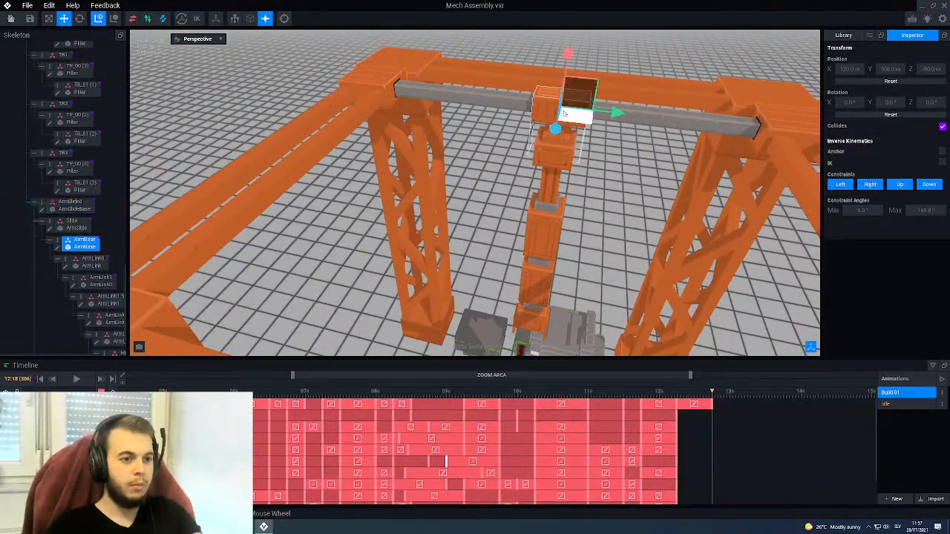
{"action": "left_click_drag", "start_coordinate": [594, 116], "coordinate": [586, 116]}
Step: At 12:18, rotate ArmLink0 to Z 105° so the whole arm tilts sideways under the crossbeam
{"action": "right_click_drag", "start_coordinate": [526, 250], "coordinate": [549, 184]}
{"action": "left_click", "coordinate": [555, 178]}
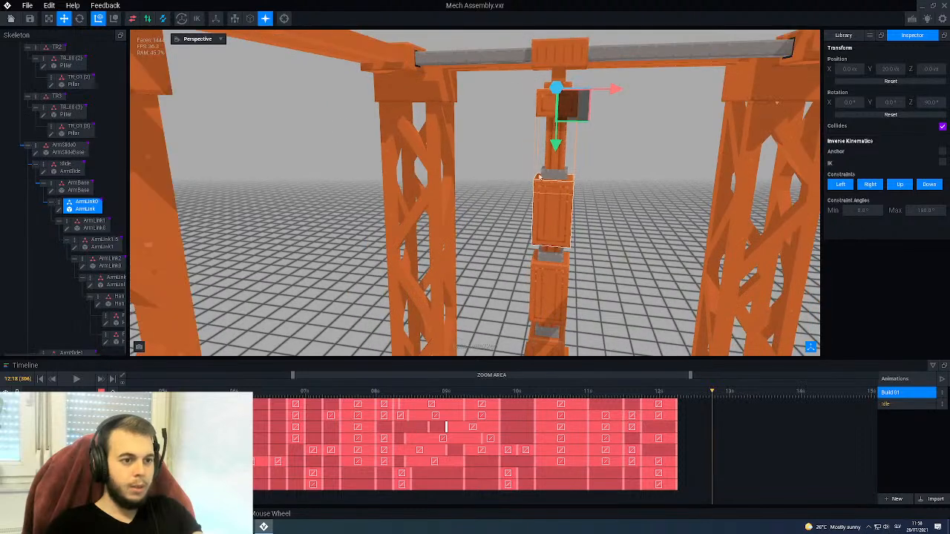
{"action": "left_click", "coordinate": [79, 18]}
{"action": "scroll", "coordinate": [550, 185], "scroll_direction": "up", "scroll_amount": 2}
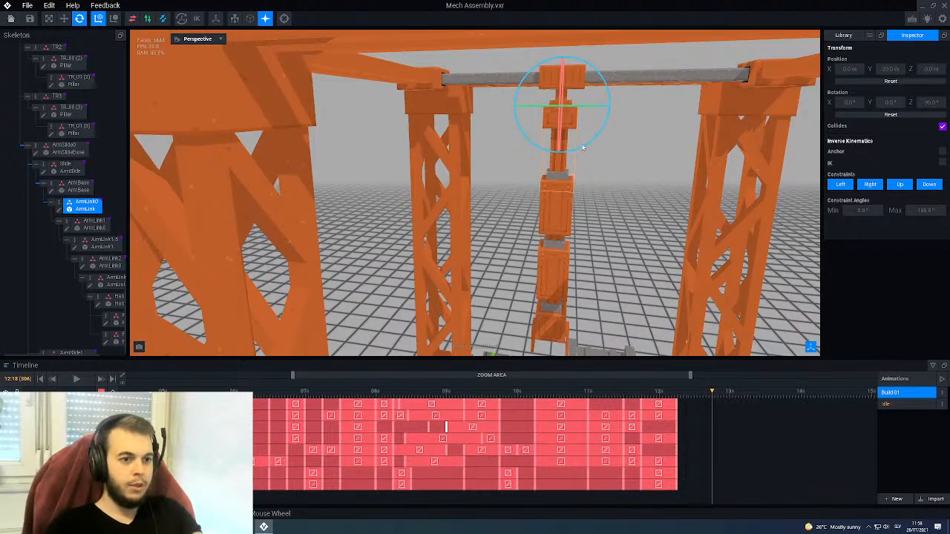
{"action": "left_click_drag", "start_coordinate": [584, 149], "coordinate": [574, 152]}
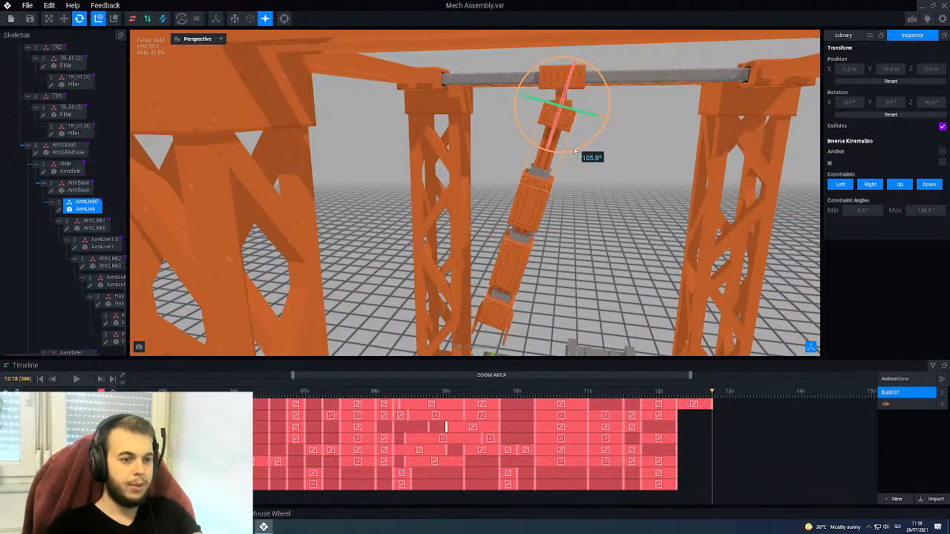
Step: At 12:18, rotate ArmLink1 to Z 350° so the lower arm bends back toward the vertical
{"action": "right_click_drag", "start_coordinate": [571, 151], "coordinate": [564, 178]}
{"action": "left_click", "coordinate": [561, 107]}
{"action": "scroll", "coordinate": [566, 104], "scroll_direction": "up", "scroll_amount": 2}
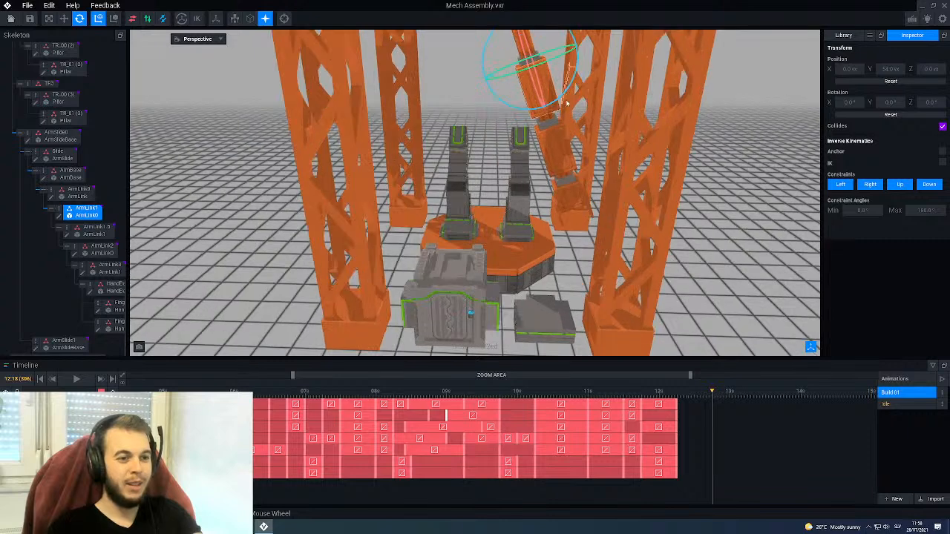
{"action": "mouse_move", "coordinate": [563, 98]}
{"action": "left_mouse_down"}
{"action": "mouse_move", "coordinate": [572, 102]}
{"action": "mouse_move", "coordinate": [554, 104]}
{"action": "left_mouse_up"}
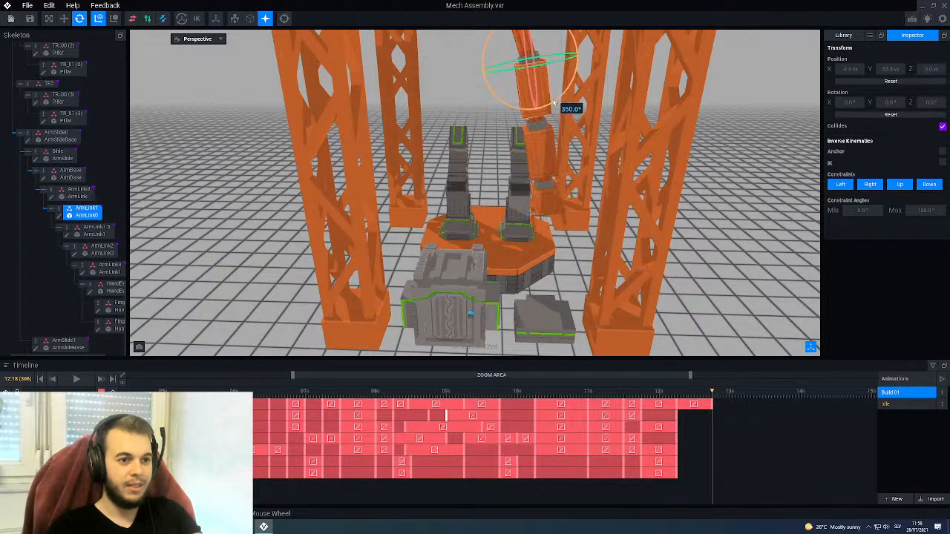
{"action": "middle_click_drag", "start_coordinate": [554, 103], "coordinate": [525, 187]}
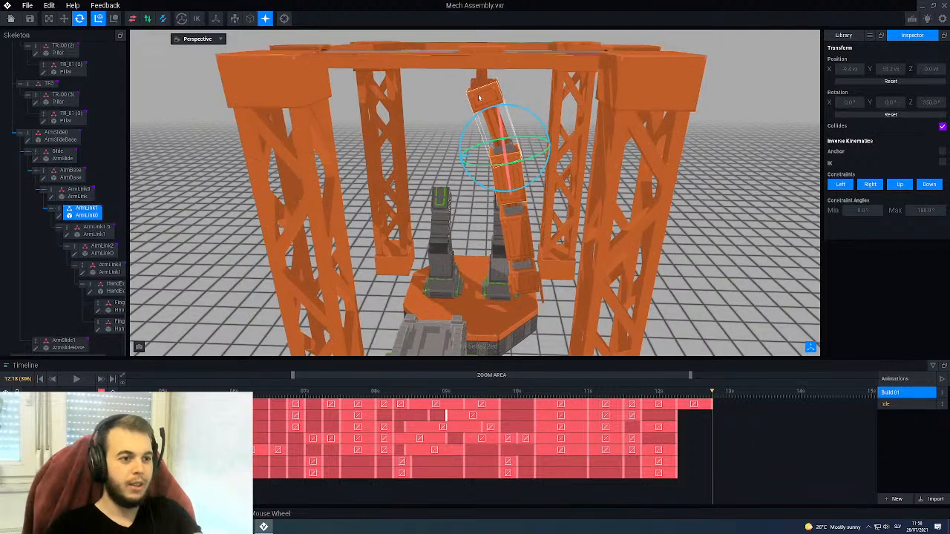
Step: At 12:18, rotate ArmLink0 slightly further about Z so the whole arm tilts more to the side
{"action": "left_click", "coordinate": [486, 101]}
{"action": "left_click_drag", "start_coordinate": [482, 130], "coordinate": [487, 128]}
{"action": "left_click", "coordinate": [516, 184]}
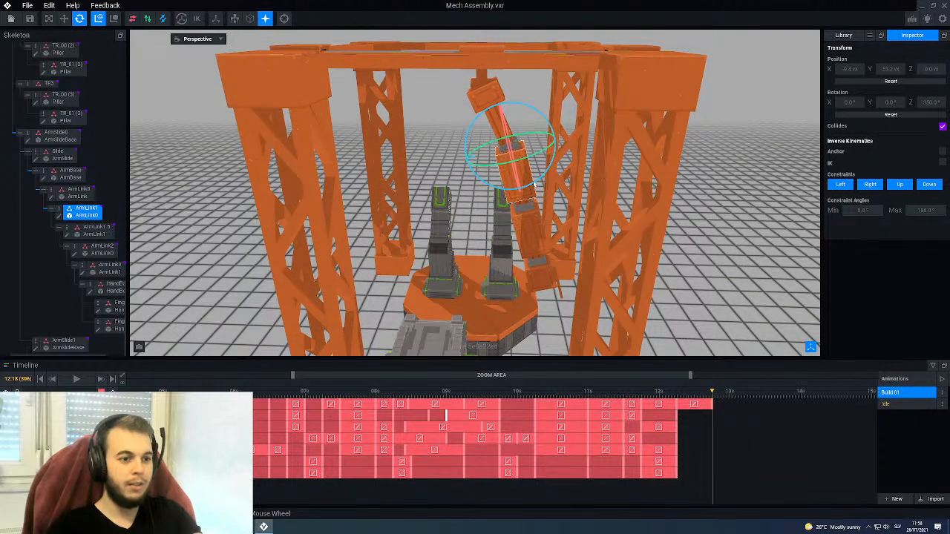
Step: Rotate ArmLink2 to Z 345° at 12:18 so the lower arm and gripper hang vertically
{"action": "left_click", "coordinate": [544, 241]}
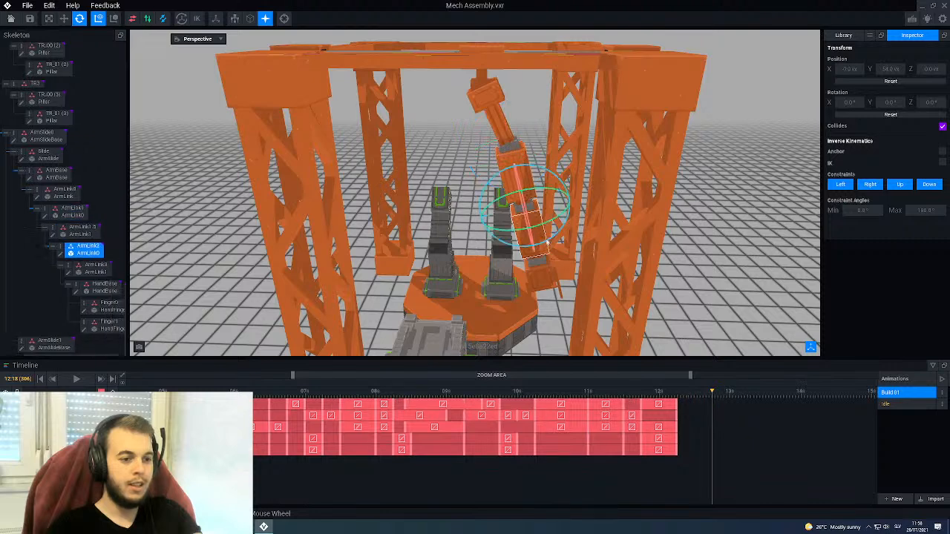
{"action": "mouse_move", "coordinate": [553, 240]}
{"action": "left_mouse_down"}
{"action": "mouse_move", "coordinate": [562, 247]}
{"action": "mouse_move", "coordinate": [540, 242]}
{"action": "left_mouse_up"}
{"action": "middle_click_drag", "start_coordinate": [529, 319], "coordinate": [489, 250]}
{"action": "middle_click_drag", "start_coordinate": [490, 217], "coordinate": [503, 159]}
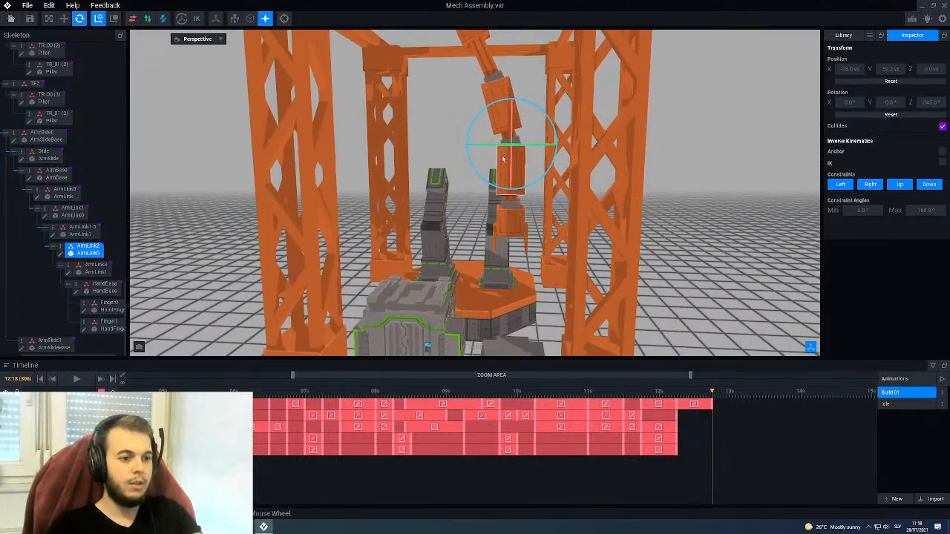
Step: Extend the arm downward at 12:18 by moving ArmLink3 and ArmLink1.5 to Y 42 each
{"action": "left_click", "coordinate": [516, 207]}
{"action": "left_click", "coordinate": [64, 18]}
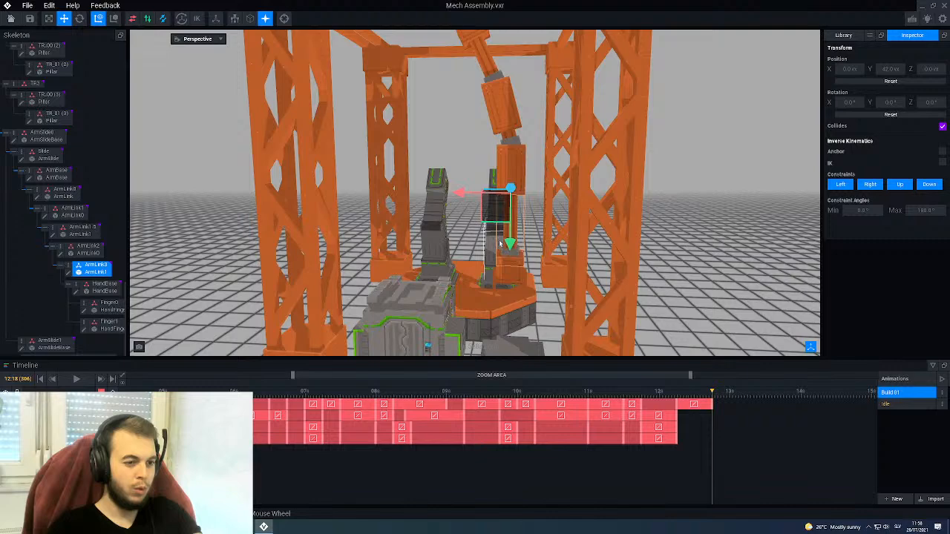
{"action": "middle_click_drag", "start_coordinate": [498, 262], "coordinate": [503, 172]}
{"action": "scroll", "coordinate": [476, 193], "scroll_direction": "up", "scroll_amount": 5}
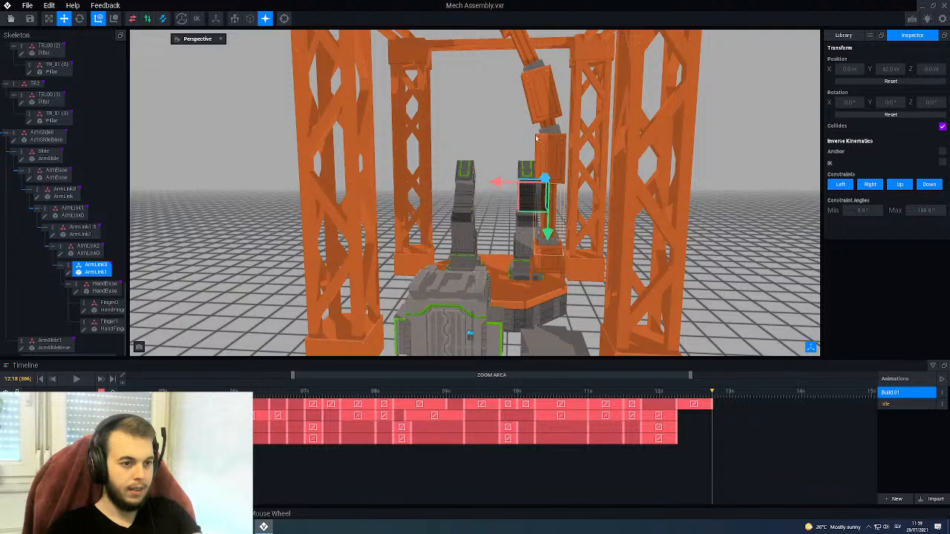
{"action": "left_click", "coordinate": [541, 95]}
{"action": "left_click_drag", "start_coordinate": [547, 127], "coordinate": [548, 162]}
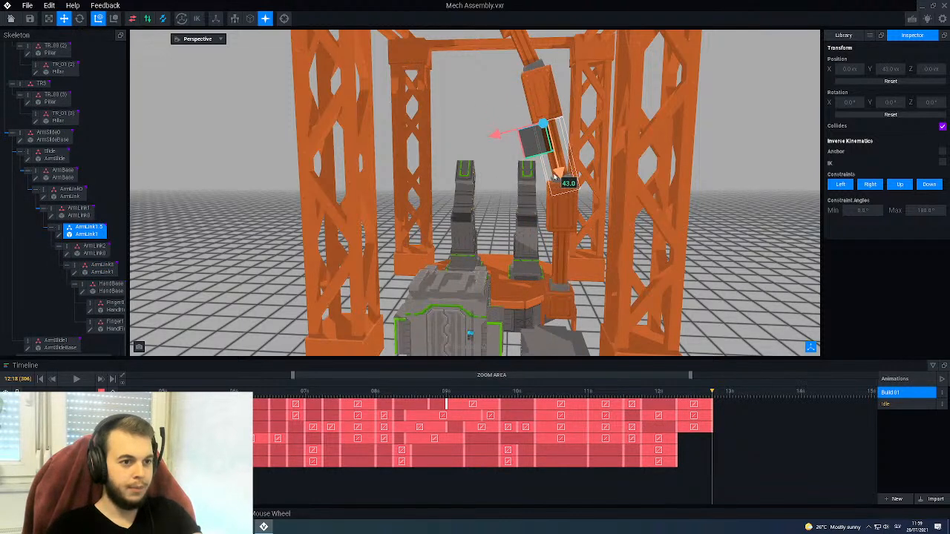
{"action": "left_click_drag", "start_coordinate": [552, 175], "coordinate": [553, 177]}
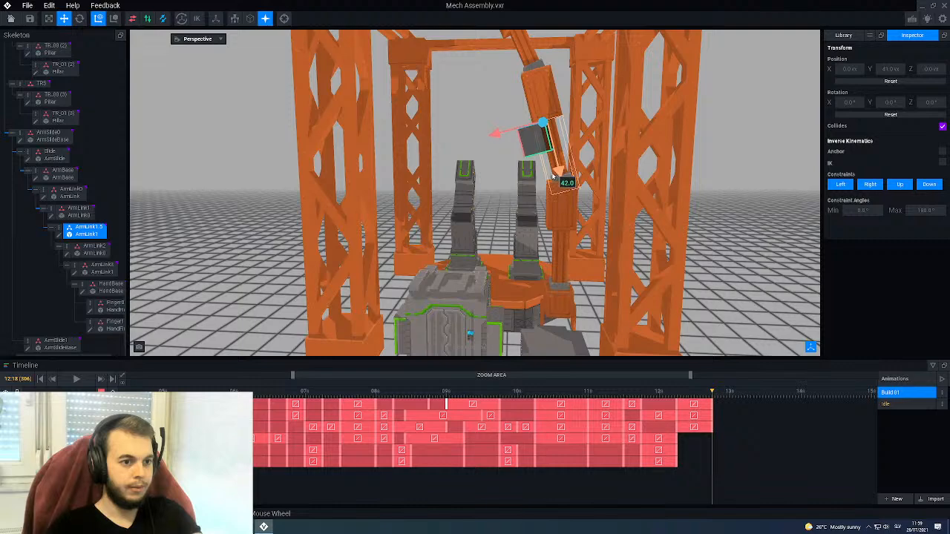
Step: Shift ArmBase along the crossbeam to Y 98 so the gripper lines up with the crotch part on the floor
{"action": "right_click_drag", "start_coordinate": [544, 161], "coordinate": [539, 128]}
{"action": "middle_click_drag", "start_coordinate": [537, 145], "coordinate": [536, 143]}
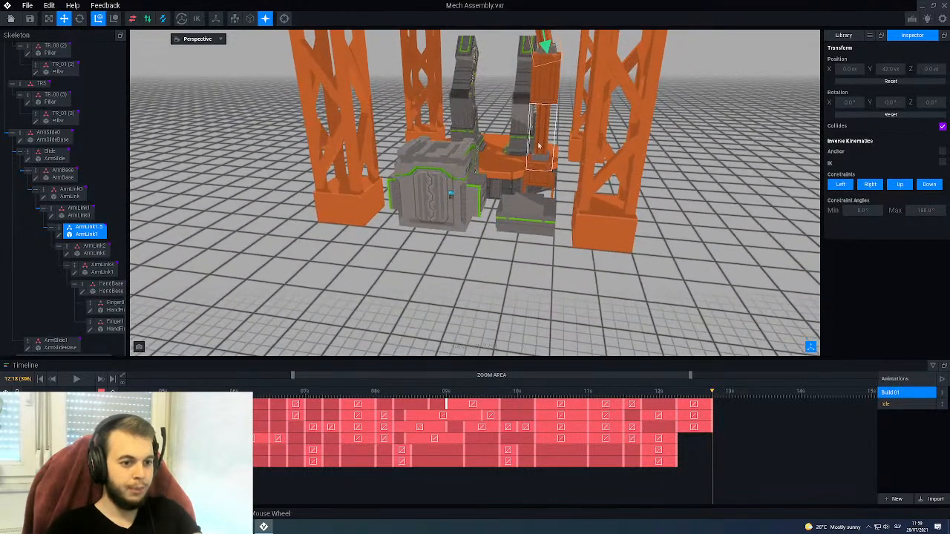
{"action": "right_click_drag", "start_coordinate": [536, 144], "coordinate": [536, 142]}
{"action": "scroll", "coordinate": [536, 143], "scroll_direction": "down", "scroll_amount": 6}
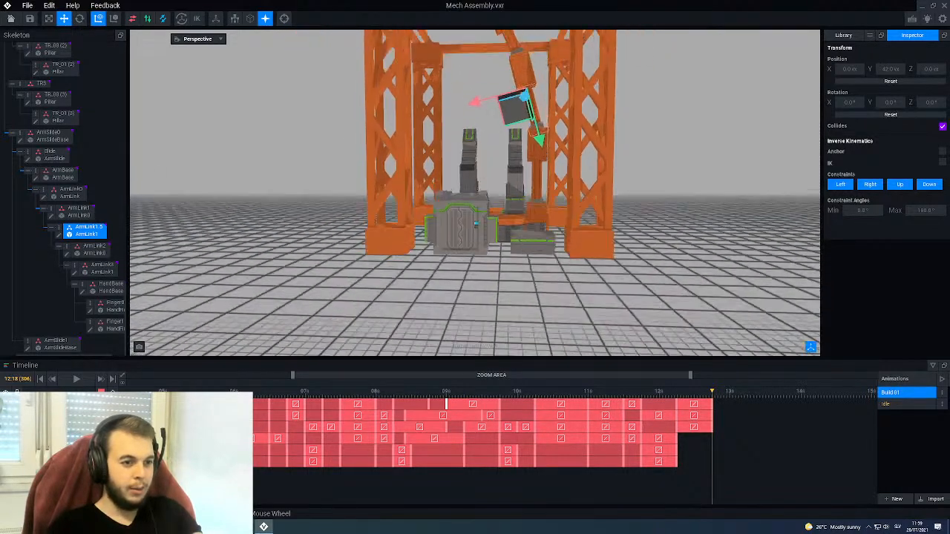
{"action": "scroll", "coordinate": [530, 190], "scroll_direction": "up", "scroll_amount": 3}
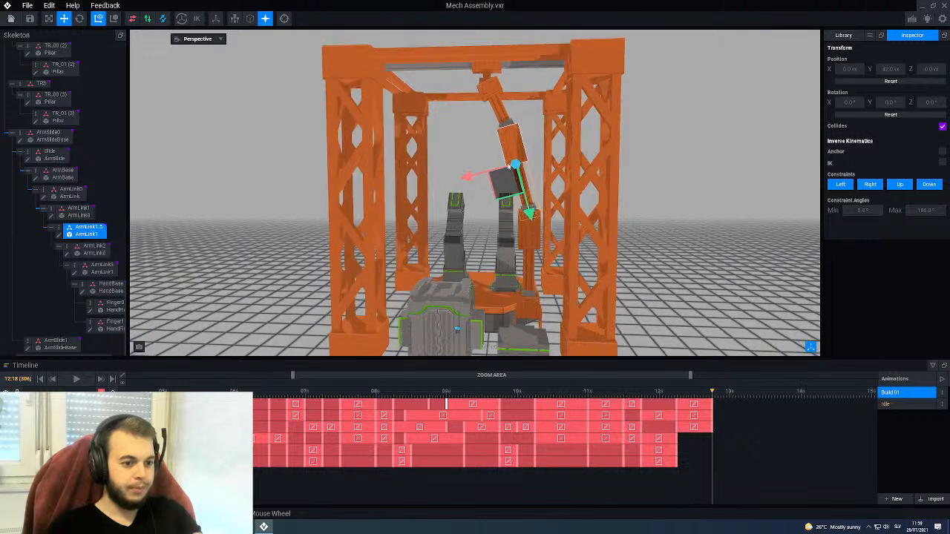
{"action": "right_click_drag", "start_coordinate": [507, 263], "coordinate": [504, 259]}
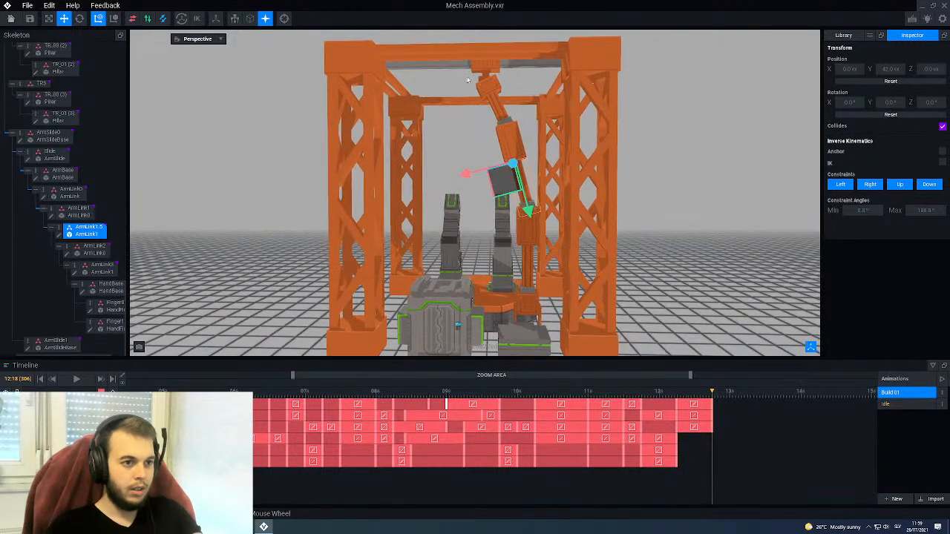
{"action": "left_click", "coordinate": [486, 56]}
{"action": "left_click", "coordinate": [486, 72]}
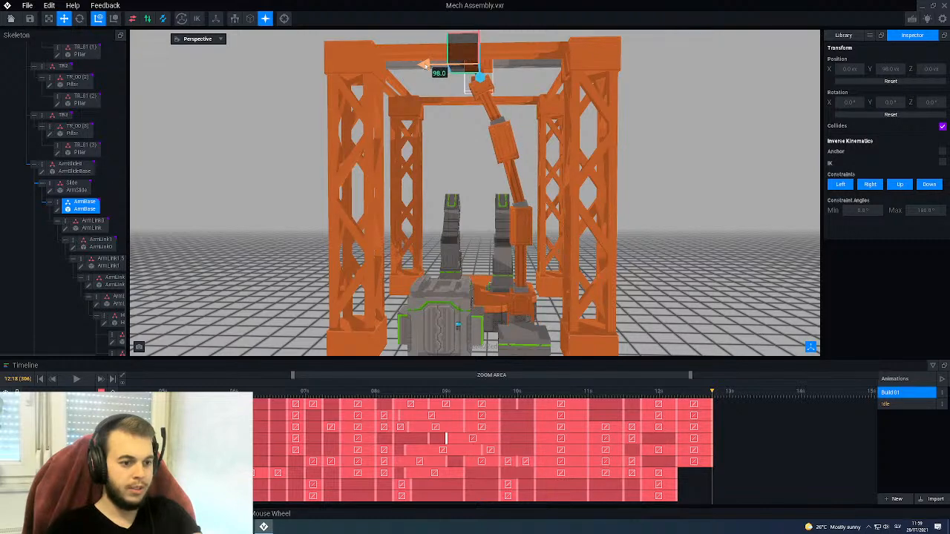
Step: Tilt ArmLink0 about its X axis so the arm swings outward over the crotch part
{"action": "scroll", "coordinate": [504, 245], "scroll_direction": "up", "scroll_amount": 10}
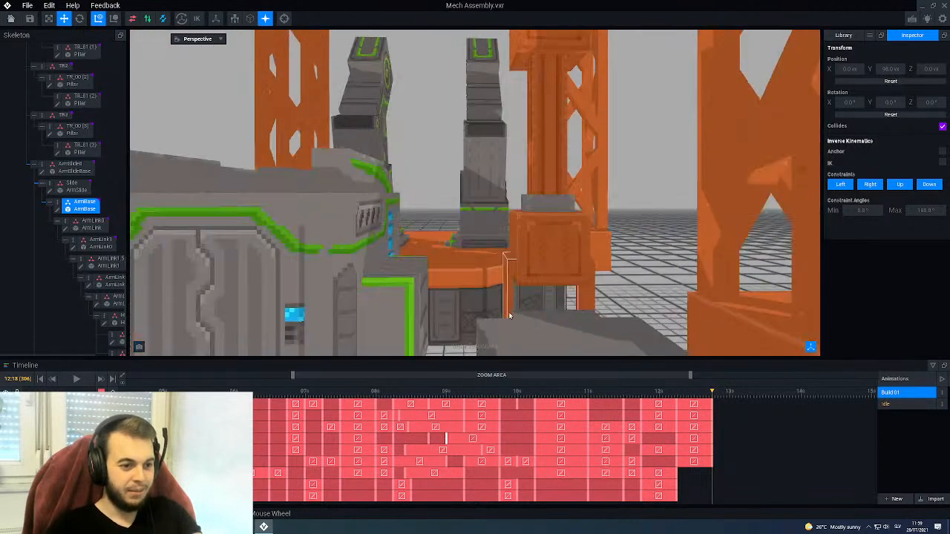
{"action": "right_click_drag", "start_coordinate": [509, 316], "coordinate": [511, 323]}
{"action": "scroll", "coordinate": [511, 230], "scroll_direction": "down", "scroll_amount": 10}
{"action": "scroll", "coordinate": [511, 323], "scroll_direction": "down", "scroll_amount": 4}
{"action": "scroll", "coordinate": [549, 210], "scroll_direction": "up", "scroll_amount": 4}
{"action": "scroll", "coordinate": [549, 210], "scroll_direction": "up", "scroll_amount": 2}
{"action": "right_click_drag", "start_coordinate": [547, 137], "coordinate": [547, 138]}
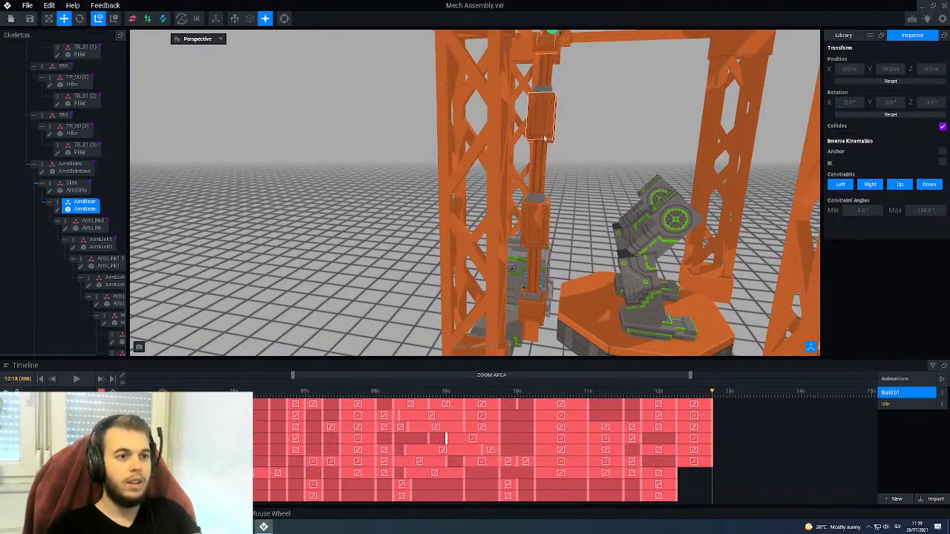
{"action": "middle_click_drag", "start_coordinate": [547, 138], "coordinate": [541, 161]}
{"action": "left_click", "coordinate": [540, 161]}
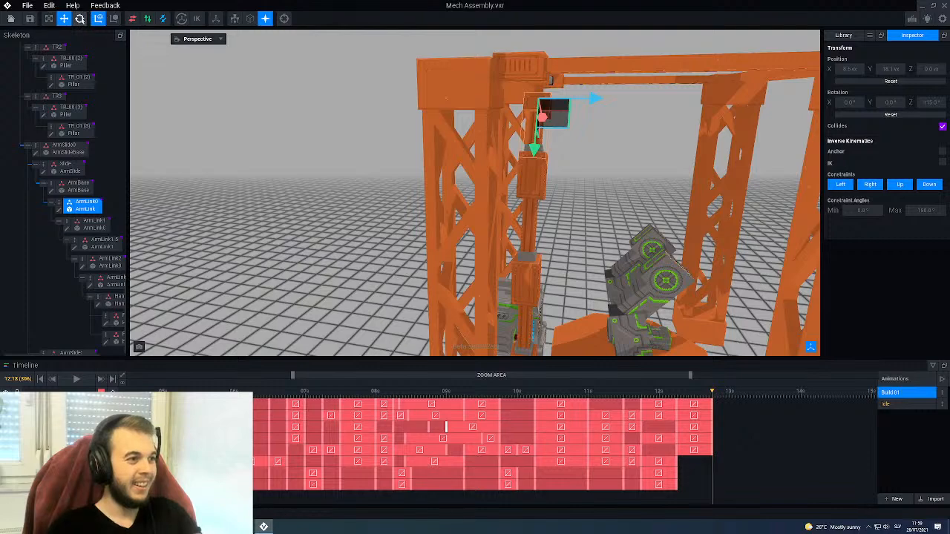
{"action": "left_click", "coordinate": [81, 21]}
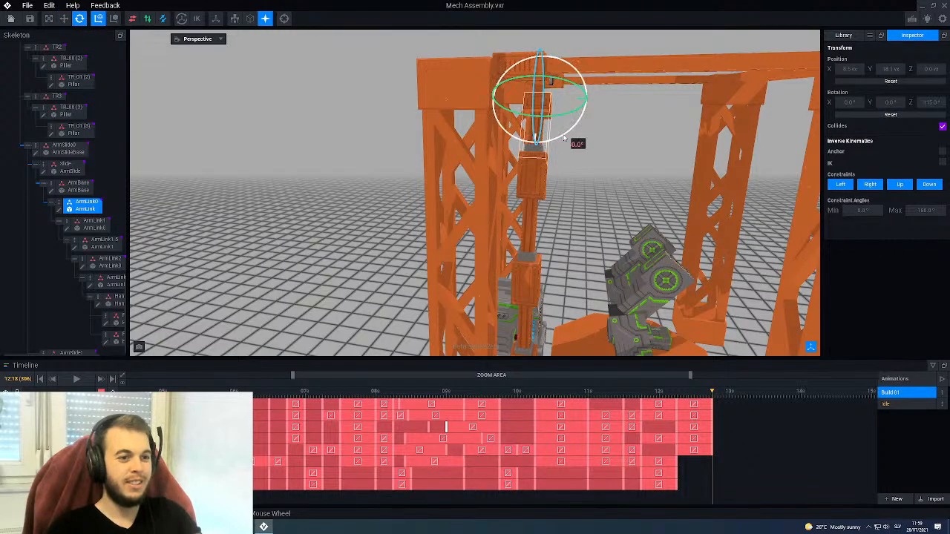
{"action": "left_click_drag", "start_coordinate": [561, 139], "coordinate": [553, 140]}
Step: Rotate ArmLink2 about its X axis so the lower arm points straight down beneath the tilted upper arm
{"action": "right_click_drag", "start_coordinate": [530, 178], "coordinate": [528, 179]}
{"action": "middle_click_drag", "start_coordinate": [528, 179], "coordinate": [496, 173]}
{"action": "right_click_drag", "start_coordinate": [496, 173], "coordinate": [497, 172]}
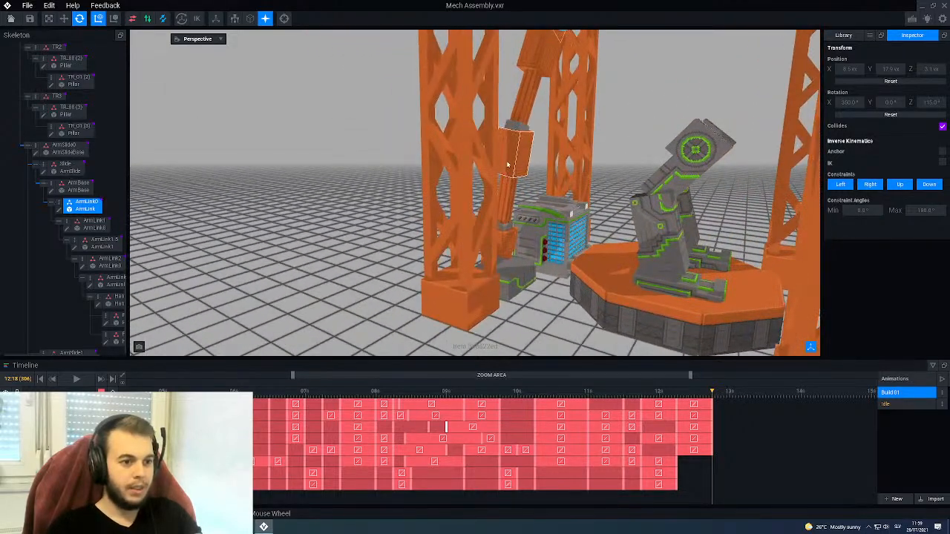
{"action": "left_click", "coordinate": [514, 162]}
{"action": "left_click_drag", "start_coordinate": [526, 176], "coordinate": [532, 177]}
Step: Fine-tune ArmLink0's X tilt and rotate ArmLink2 to X 15° so the gripper hangs vertically above the crotch part
{"action": "right_click_drag", "start_coordinate": [523, 204], "coordinate": [581, 156]}
{"action": "left_click", "coordinate": [620, 146]}
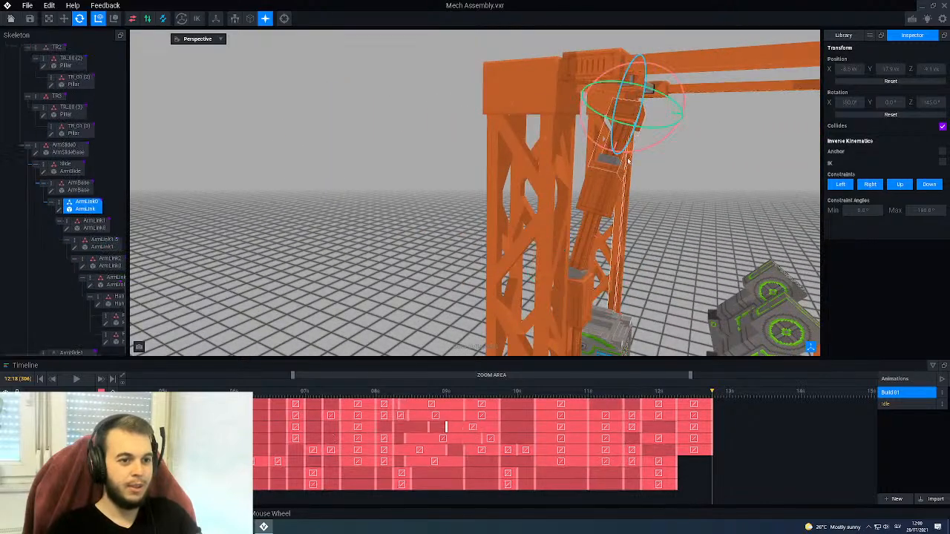
{"action": "left_click_drag", "start_coordinate": [636, 153], "coordinate": [633, 154]}
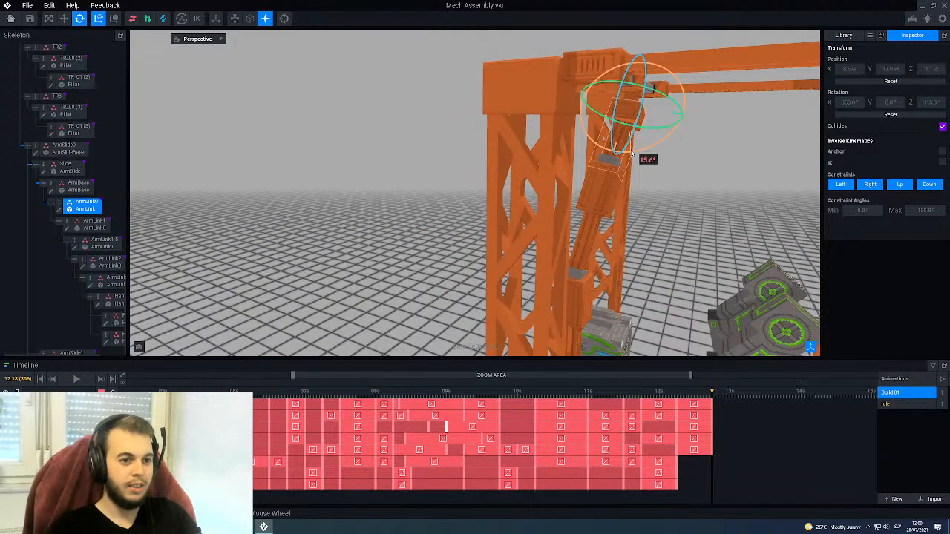
{"action": "right_click_drag", "start_coordinate": [636, 153], "coordinate": [513, 198]}
{"action": "left_click", "coordinate": [518, 190]}
{"action": "left_click_drag", "start_coordinate": [525, 173], "coordinate": [531, 176]}
Step: Open the gripper at 12:18 by moving Finger1 outward and Finger0 outward to X 14
{"action": "right_click_drag", "start_coordinate": [547, 240], "coordinate": [545, 238]}
{"action": "scroll", "coordinate": [468, 300], "scroll_direction": "up", "scroll_amount": 5}
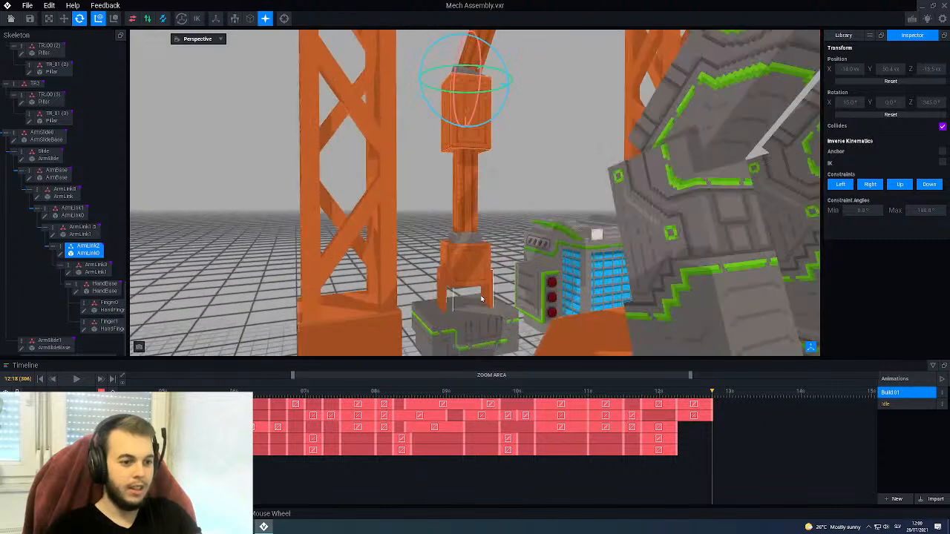
{"action": "middle_click_drag", "start_coordinate": [461, 300], "coordinate": [466, 269]}
{"action": "right_click_drag", "start_coordinate": [473, 270], "coordinate": [452, 272]}
{"action": "scroll", "coordinate": [445, 287], "scroll_direction": "up", "scroll_amount": 3}
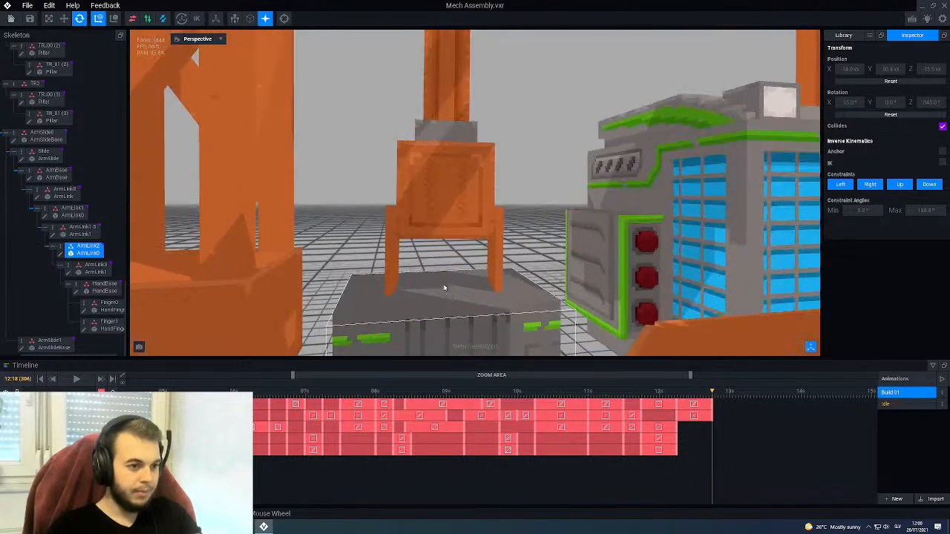
{"action": "left_click", "coordinate": [391, 255]}
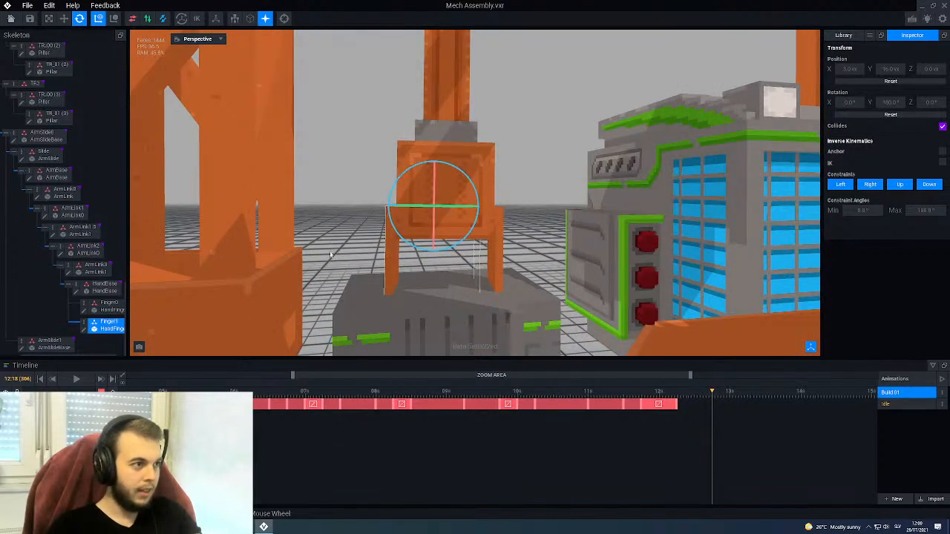
{"action": "left_click", "coordinate": [66, 20]}
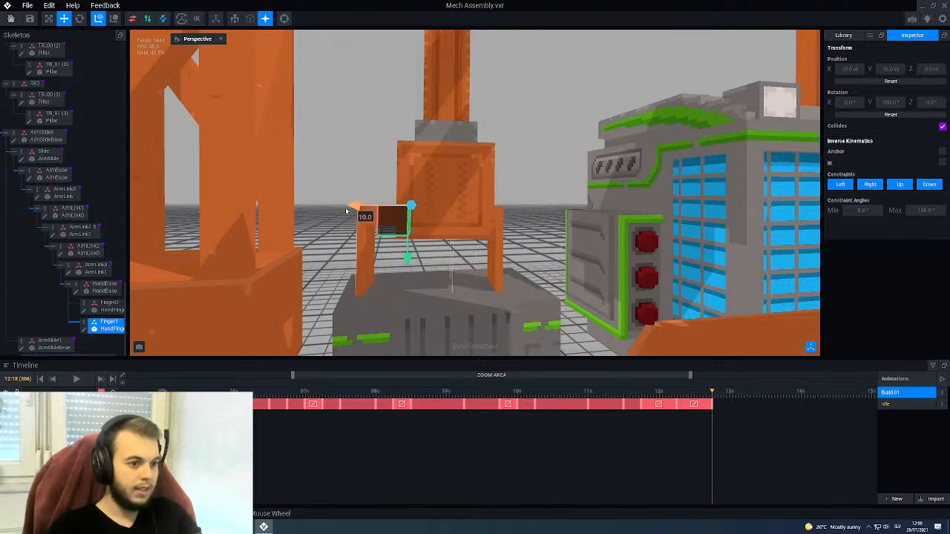
{"action": "right_click_drag", "start_coordinate": [412, 236], "coordinate": [442, 208]}
{"action": "left_click", "coordinate": [508, 239]}
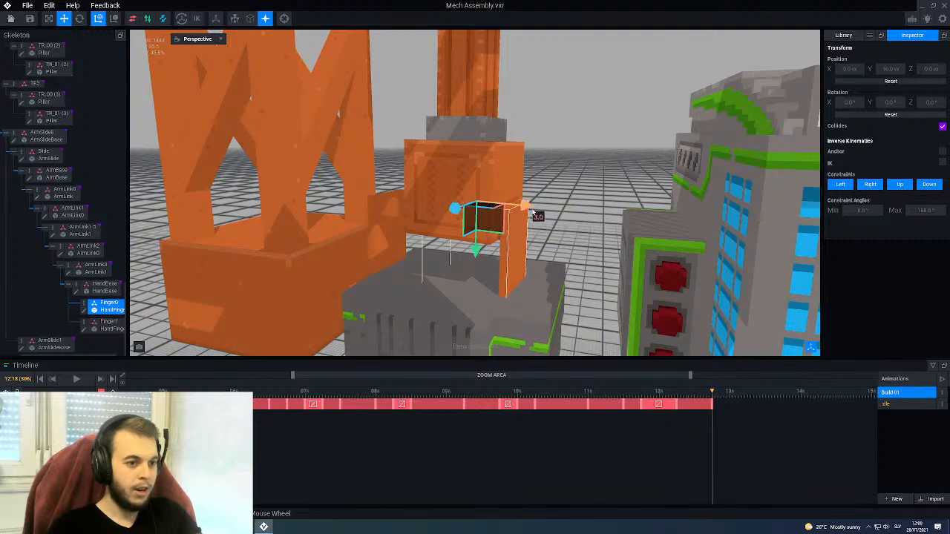
Step: Select ArmSlide0 and add the missing keyframes at 12:18 on the arm tracks that end earlier
{"action": "right_click_drag", "start_coordinate": [555, 222], "coordinate": [481, 180]}
{"action": "scroll", "coordinate": [490, 186], "scroll_direction": "down", "scroll_amount": 5}
{"action": "scroll", "coordinate": [490, 186], "scroll_direction": "down", "scroll_amount": 4}
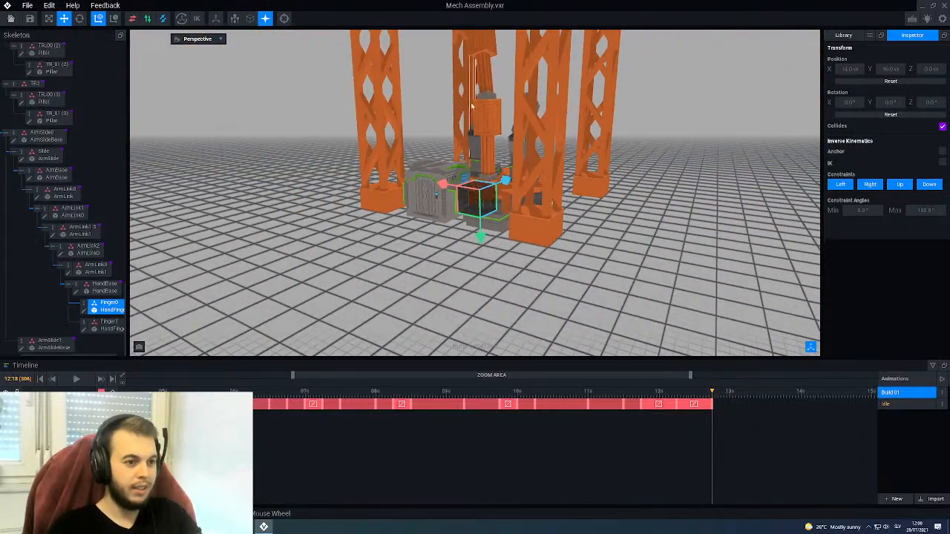
{"action": "middle_click_drag", "start_coordinate": [490, 186], "coordinate": [496, 260]}
{"action": "right_click_drag", "start_coordinate": [487, 144], "coordinate": [478, 142]}
{"action": "scroll", "coordinate": [478, 142], "scroll_direction": "up", "scroll_amount": 3}
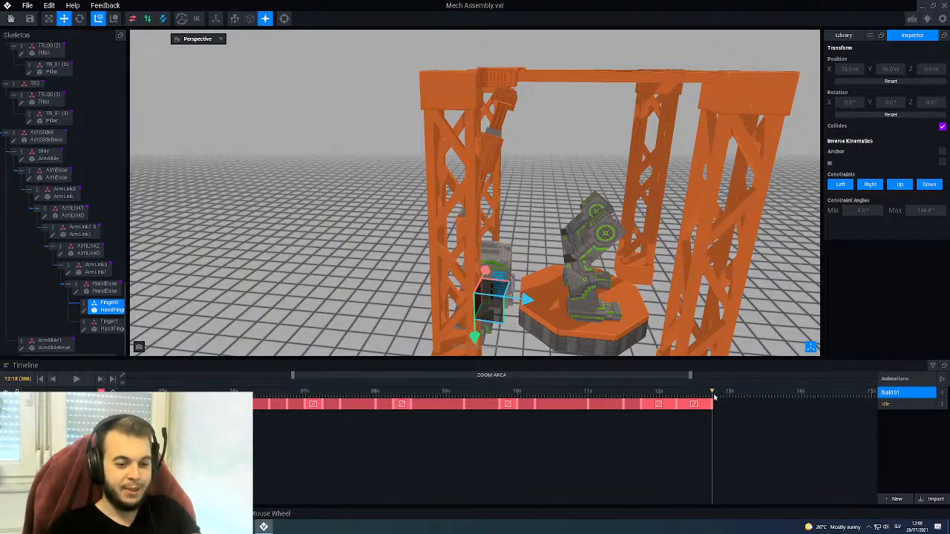
{"action": "left_click", "coordinate": [509, 87]}
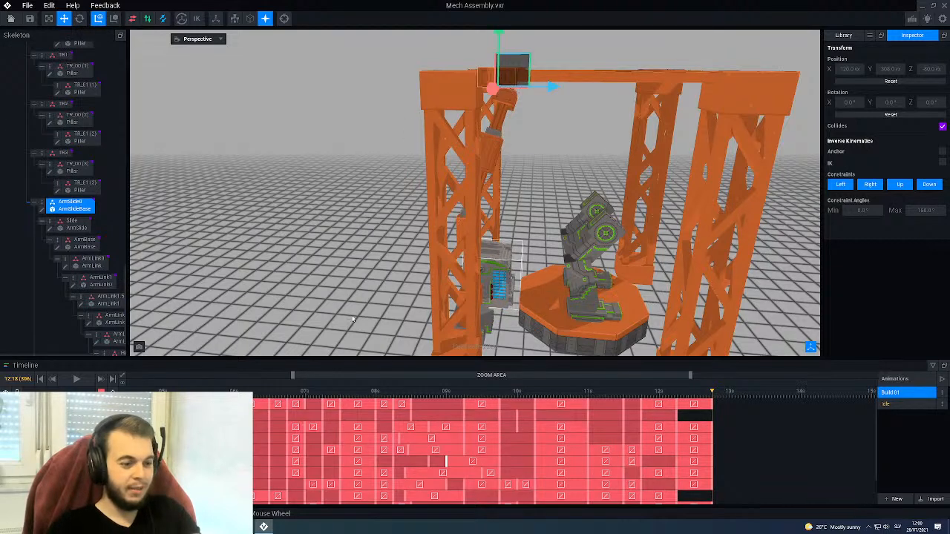
{"action": "scroll", "coordinate": [397, 477], "scroll_direction": "down", "scroll_amount": 1}
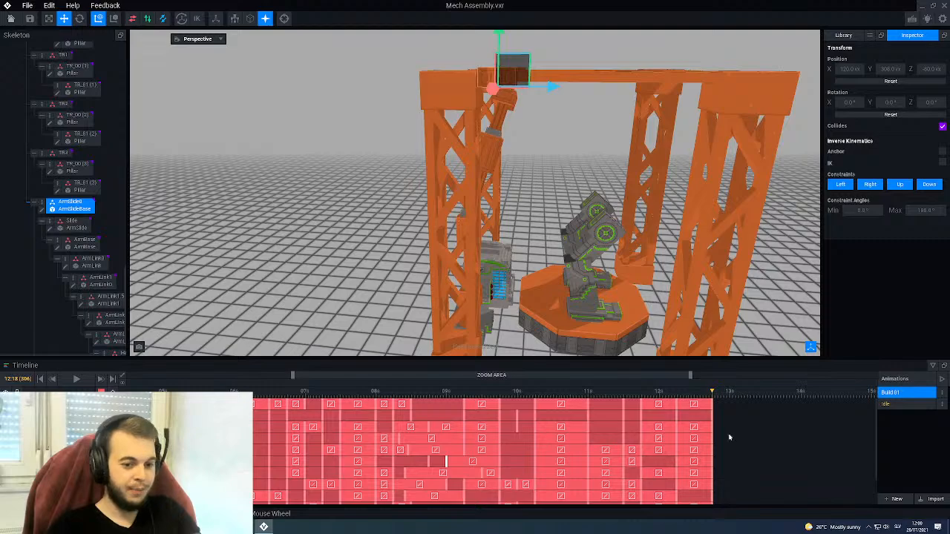
{"action": "middle_click_drag", "start_coordinate": [538, 286], "coordinate": [535, 279]}
{"action": "scroll", "coordinate": [455, 250], "scroll_direction": "up", "scroll_amount": 6}
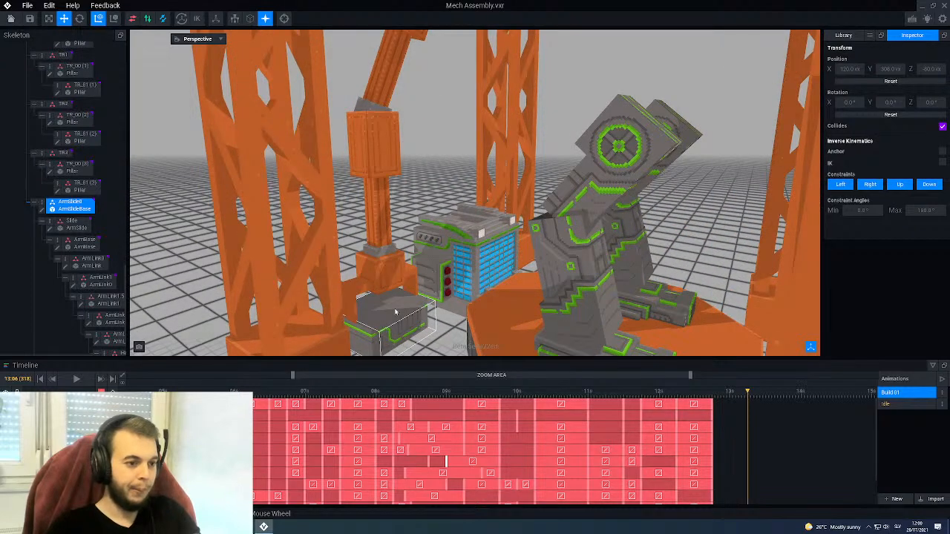
{"action": "left_click", "coordinate": [396, 312]}
{"action": "left_click_drag", "start_coordinate": [376, 270], "coordinate": [364, 86]}
{"action": "scroll", "coordinate": [364, 86], "scroll_direction": "down", "scroll_amount": 5}
{"action": "scroll", "coordinate": [483, 149], "scroll_direction": "up", "scroll_amount": 3}
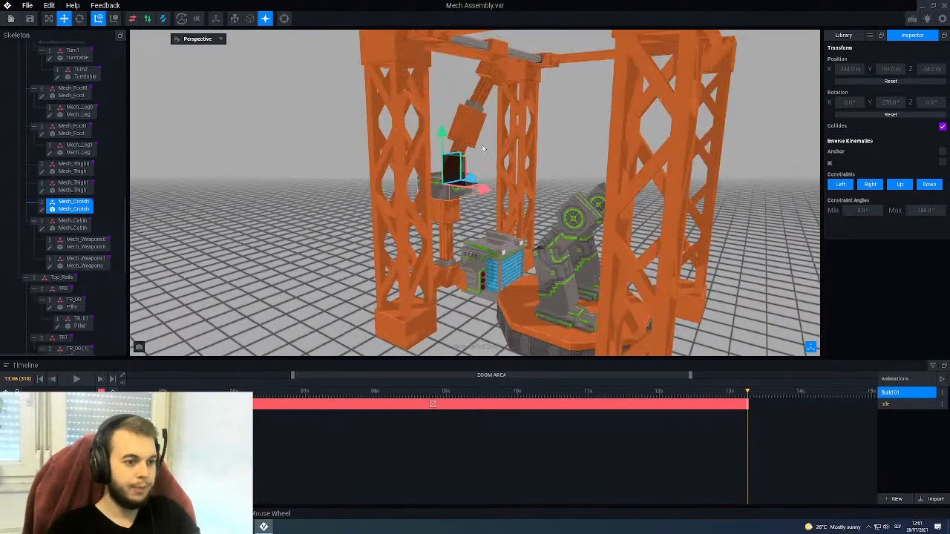
{"action": "left_click_drag", "start_coordinate": [438, 137], "coordinate": [486, 217]}
{"action": "scroll", "coordinate": [486, 216], "scroll_direction": "up", "scroll_amount": 3}
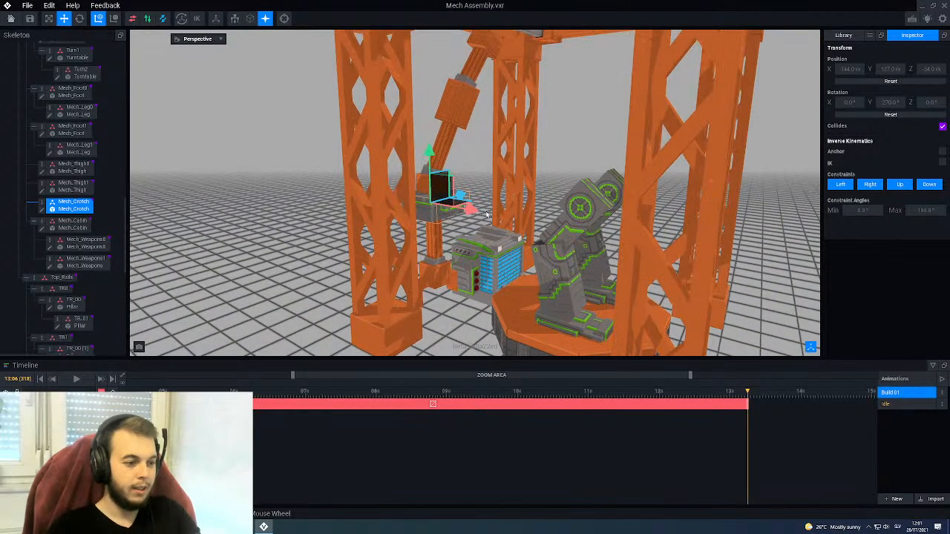
{"action": "key", "text": "ctrl+z"}
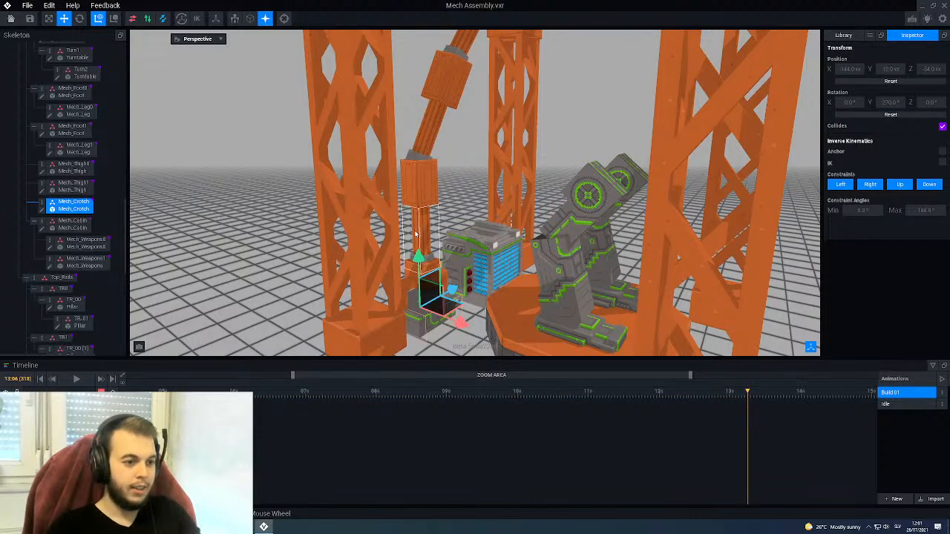
{"action": "key", "text": "ctrl+z"}
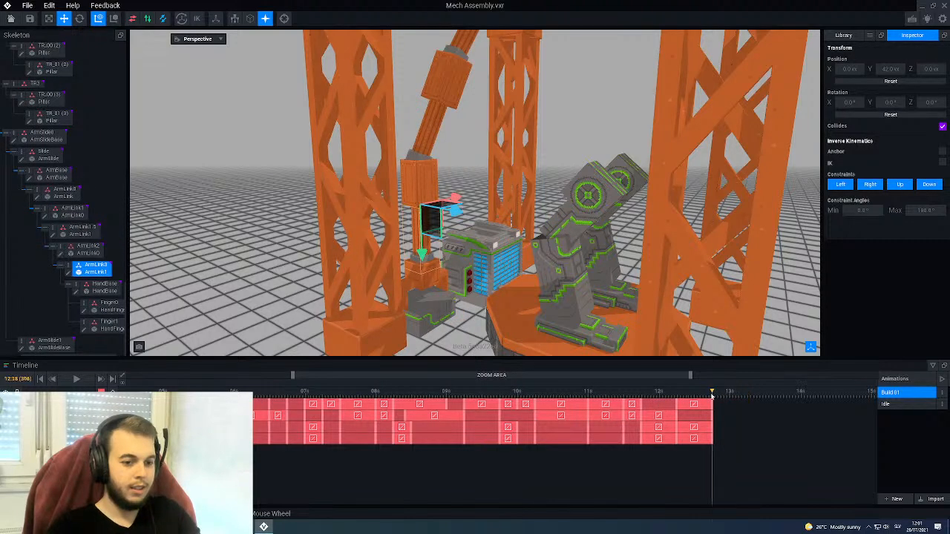
Step: Add a keyframe holding Mech_Crotch in place at 12:18, and set the current time to 13:06
{"action": "key", "text": "ctrl+z"}
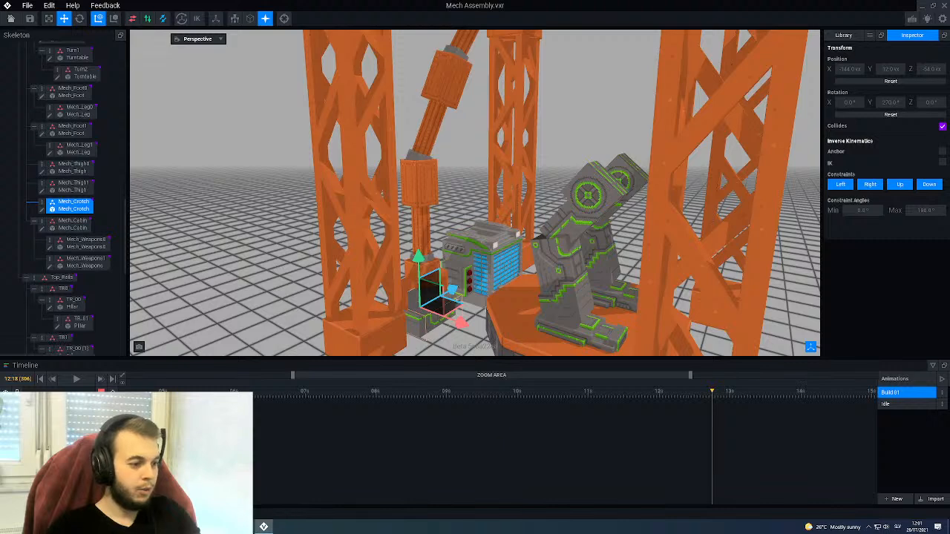
{"action": "left_click", "coordinate": [113, 403]}
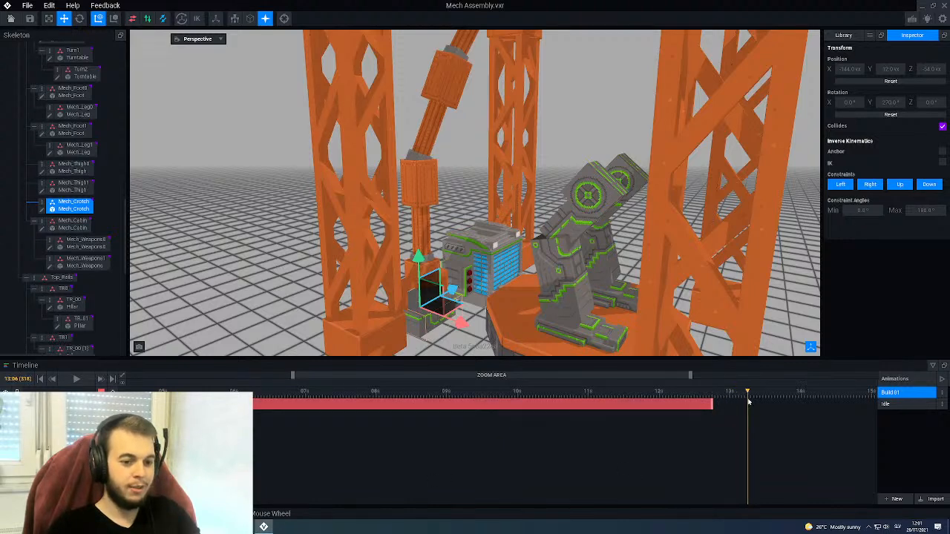
Step: At 13:06, retract the arm by sliding ArmLink1.5 and ArmLink3 upward to position Y 0
{"action": "middle_click_drag", "start_coordinate": [475, 235], "coordinate": [493, 281]}
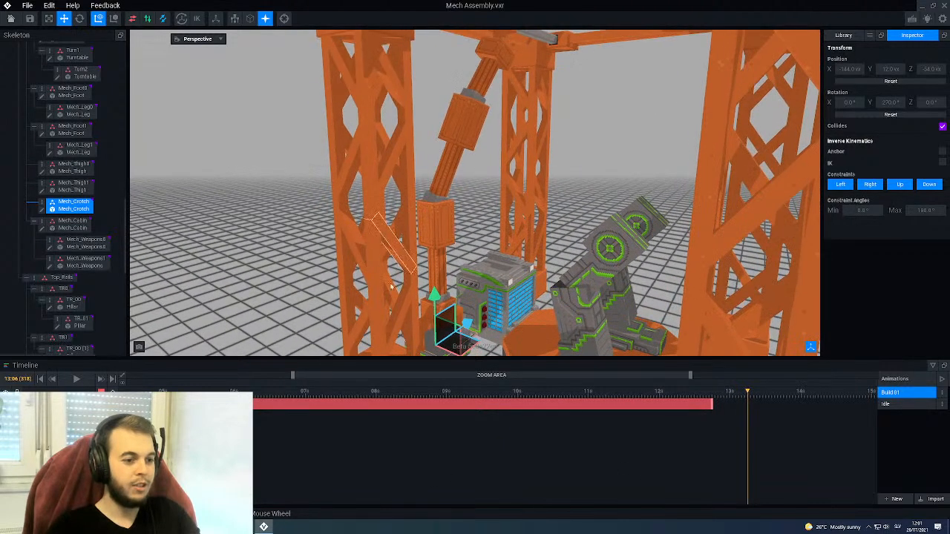
{"action": "left_click", "coordinate": [444, 179]}
{"action": "left_click_drag", "start_coordinate": [438, 191], "coordinate": [466, 153]}
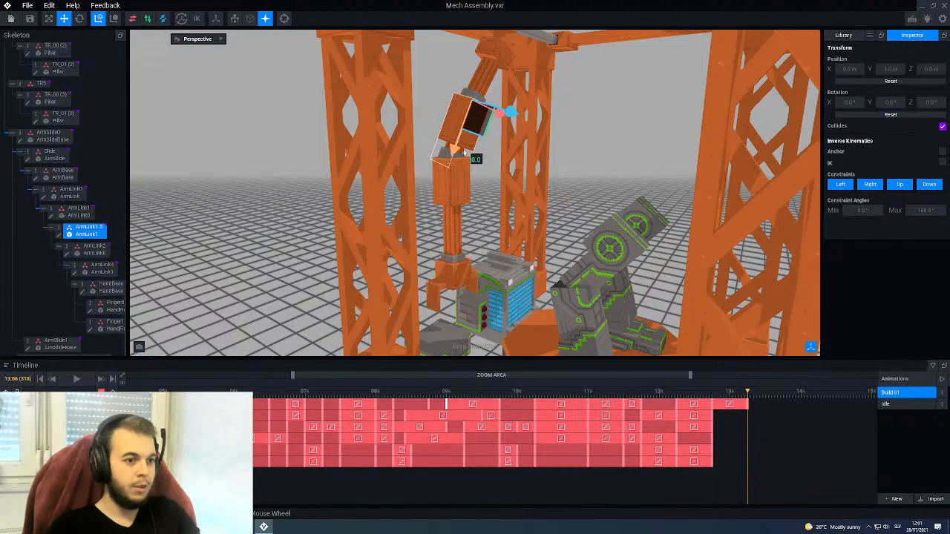
{"action": "left_click", "coordinate": [450, 247]}
{"action": "left_click_drag", "start_coordinate": [450, 245], "coordinate": [451, 209]}
Step: Select ArmLink0 and set its X rotation to 0° at 13:06
{"action": "middle_click_drag", "start_coordinate": [451, 221], "coordinate": [425, 258]}
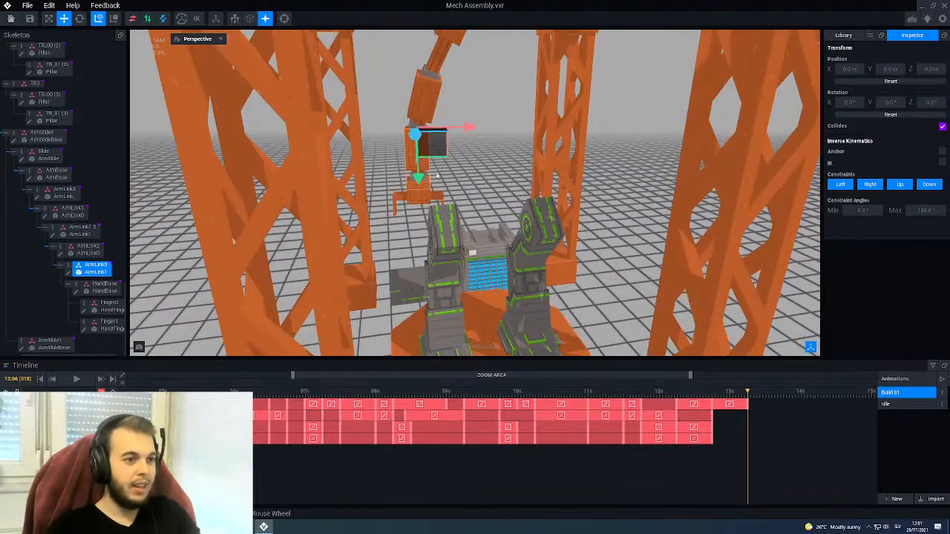
{"action": "scroll", "coordinate": [438, 180], "scroll_direction": "down", "scroll_amount": 5}
{"action": "middle_click_drag", "start_coordinate": [438, 182], "coordinate": [455, 222]}
{"action": "left_click", "coordinate": [463, 190]}
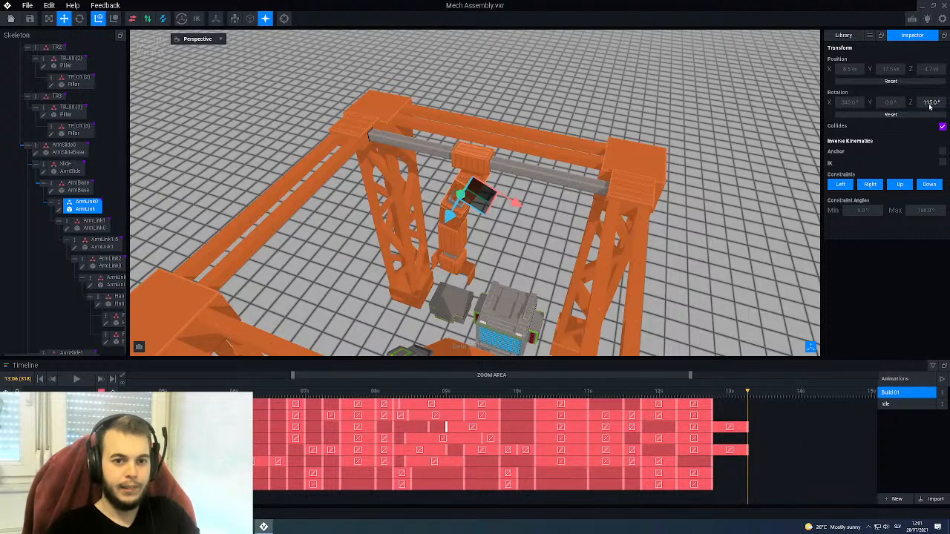
{"action": "key", "text": "ctrl+z"}
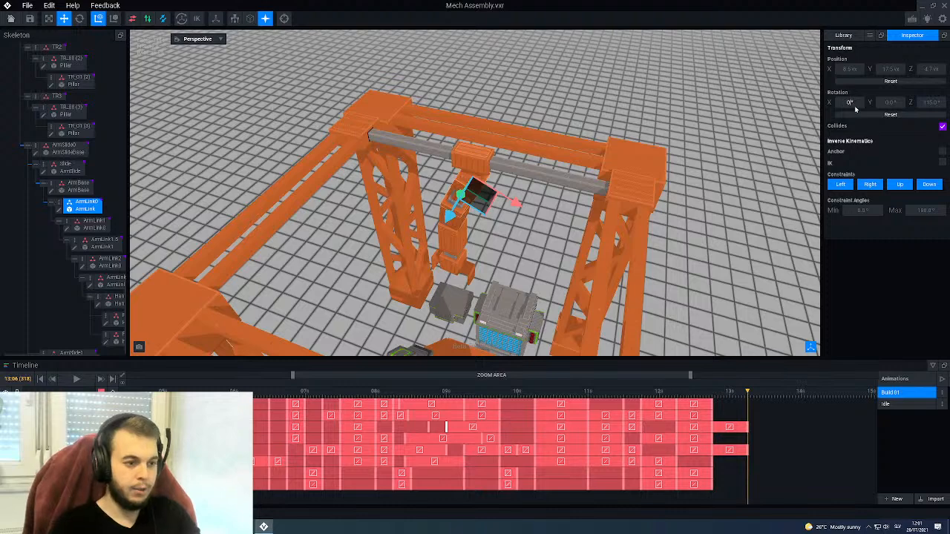
{"action": "right_click_drag", "start_coordinate": [446, 149], "coordinate": [447, 150]}
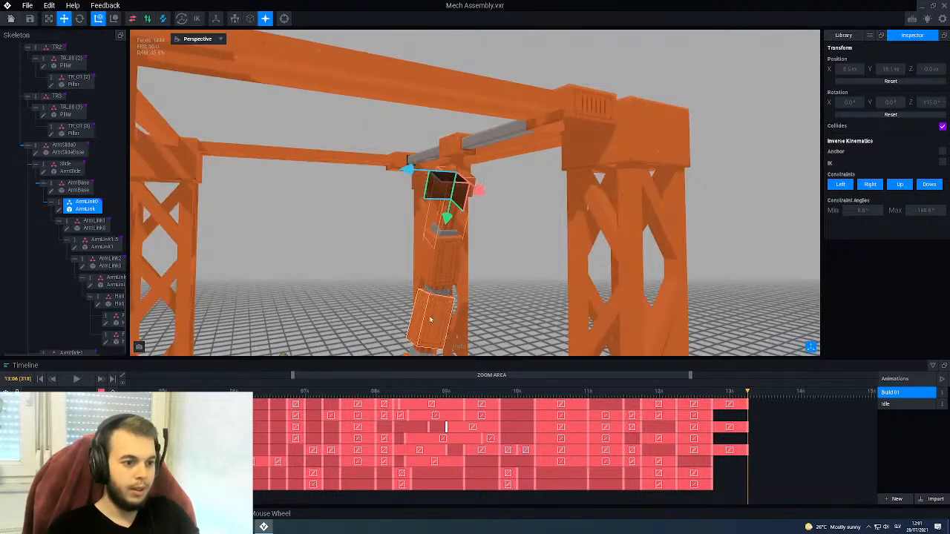
Step: Select ArmLink2 and set its X rotation to 0° at 13:06 so the arm hangs straight in side view
{"action": "left_click", "coordinate": [431, 319]}
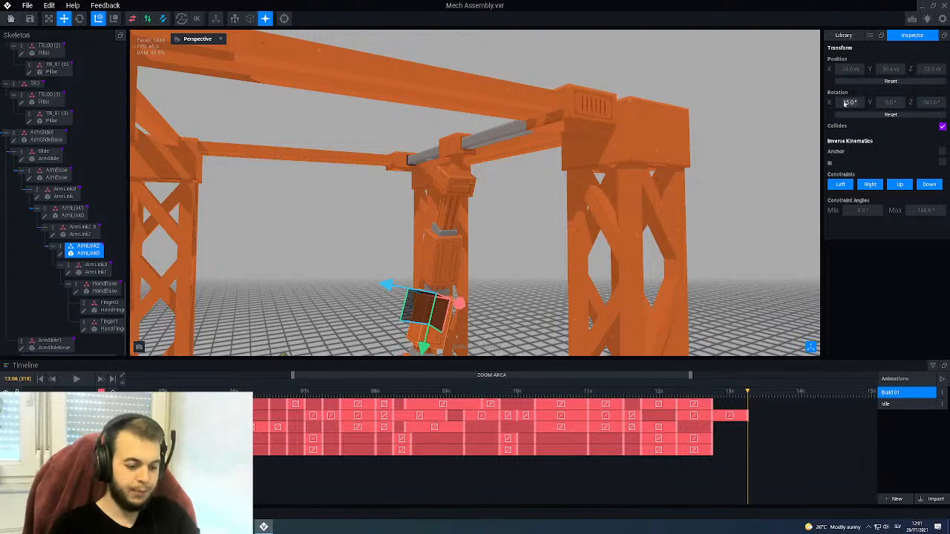
{"action": "scroll", "coordinate": [846, 104], "scroll_direction": "up", "scroll_amount": 2}
{"action": "right_click_drag", "start_coordinate": [423, 261], "coordinate": [442, 180]}
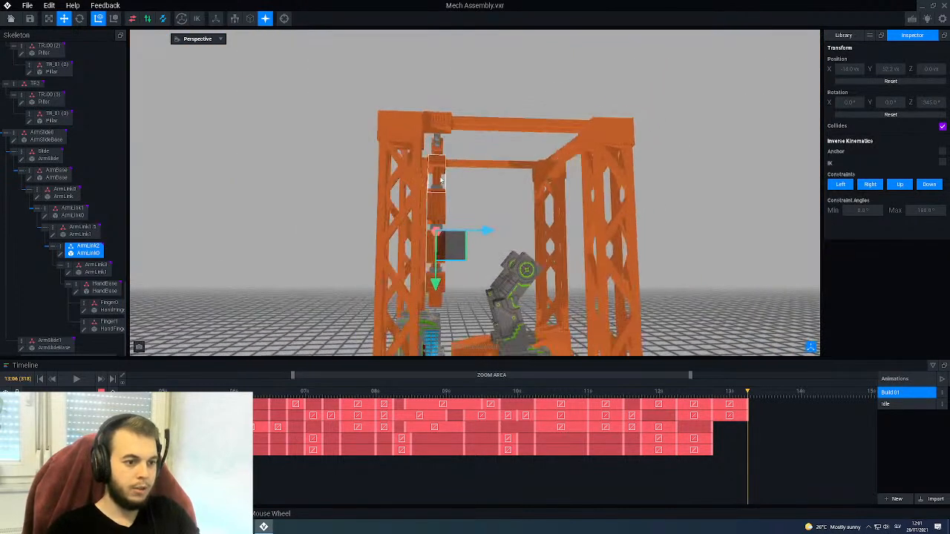
{"action": "mouse_move", "coordinate": [347, 302]}
{"action": "right_mouse_down"}
{"action": "mouse_move", "coordinate": [335, 244]}
{"action": "mouse_move", "coordinate": [353, 306]}
{"action": "right_mouse_up"}
{"action": "scroll", "coordinate": [353, 305], "scroll_direction": "up", "scroll_amount": 3}
{"action": "right_click_drag", "start_coordinate": [416, 252], "coordinate": [434, 286]}
{"action": "scroll", "coordinate": [428, 272], "scroll_direction": "up", "scroll_amount": 3}
Step: Select Mech_Crotch and lift it to Y 96 at 13:06 to reach the raised gripper
{"action": "left_click", "coordinate": [428, 270]}
{"action": "scroll", "coordinate": [428, 271], "scroll_direction": "down", "scroll_amount": 3}
{"action": "middle_click_drag", "start_coordinate": [435, 262], "coordinate": [446, 343]}
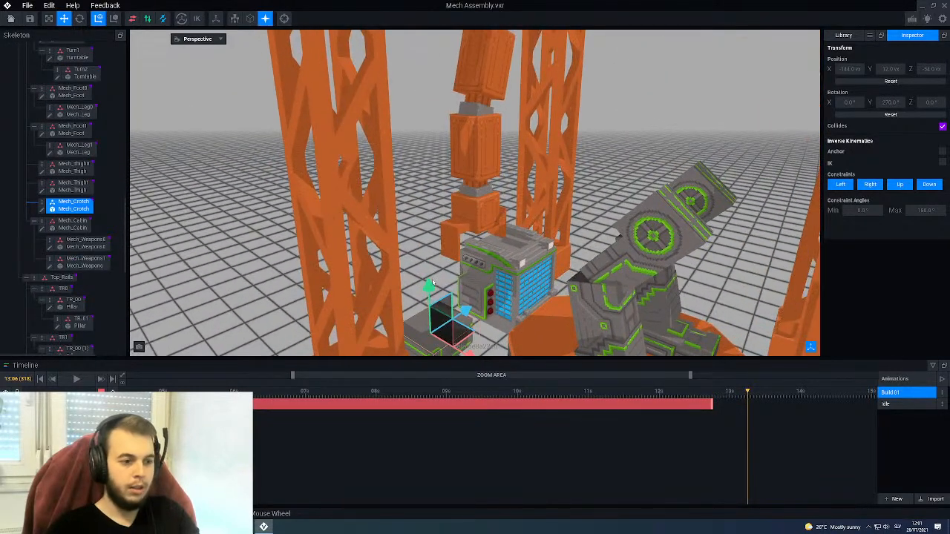
{"action": "right_click_drag", "start_coordinate": [425, 185], "coordinate": [481, 225]}
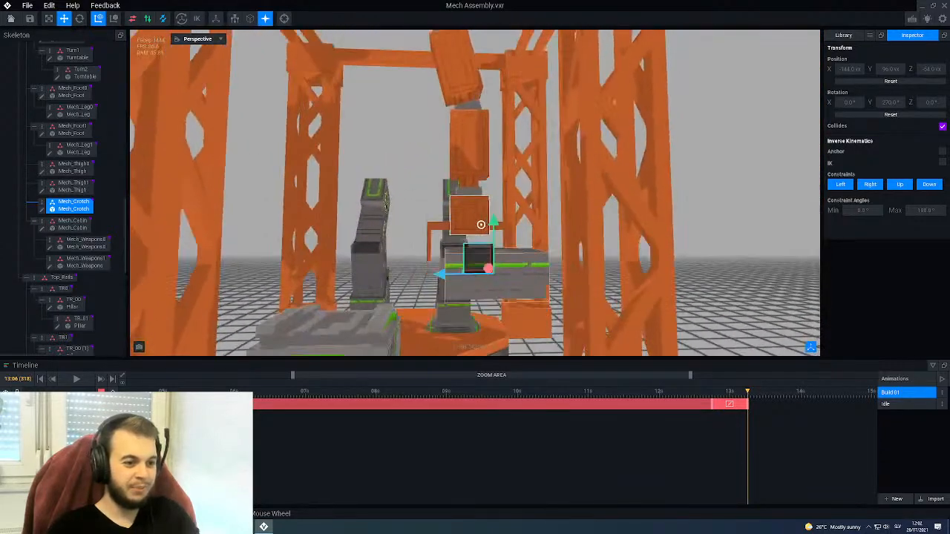
Step: Align Mech_Crotch under the gripper by moving it horizontally to X -111 and Z -45
{"action": "left_click_drag", "start_coordinate": [438, 275], "coordinate": [416, 275]}
{"action": "right_click_drag", "start_coordinate": [418, 276], "coordinate": [476, 225]}
{"action": "left_click_drag", "start_coordinate": [453, 263], "coordinate": [500, 263]}
{"action": "right_click_drag", "start_coordinate": [493, 254], "coordinate": [503, 231]}
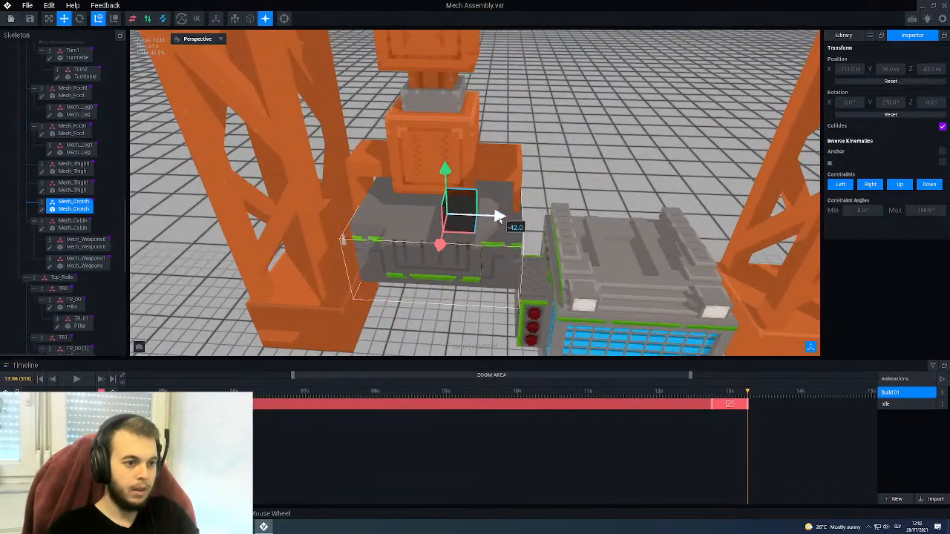
{"action": "left_click_drag", "start_coordinate": [497, 220], "coordinate": [496, 221]}
{"action": "right_click_drag", "start_coordinate": [497, 220], "coordinate": [561, 245]}
{"action": "scroll", "coordinate": [512, 237], "scroll_direction": "up", "scroll_amount": 5}
{"action": "scroll", "coordinate": [520, 259], "scroll_direction": "down", "scroll_amount": 3}
{"action": "scroll", "coordinate": [483, 261], "scroll_direction": "up", "scroll_amount": 3}
{"action": "scroll", "coordinate": [554, 249], "scroll_direction": "down", "scroll_amount": 5}
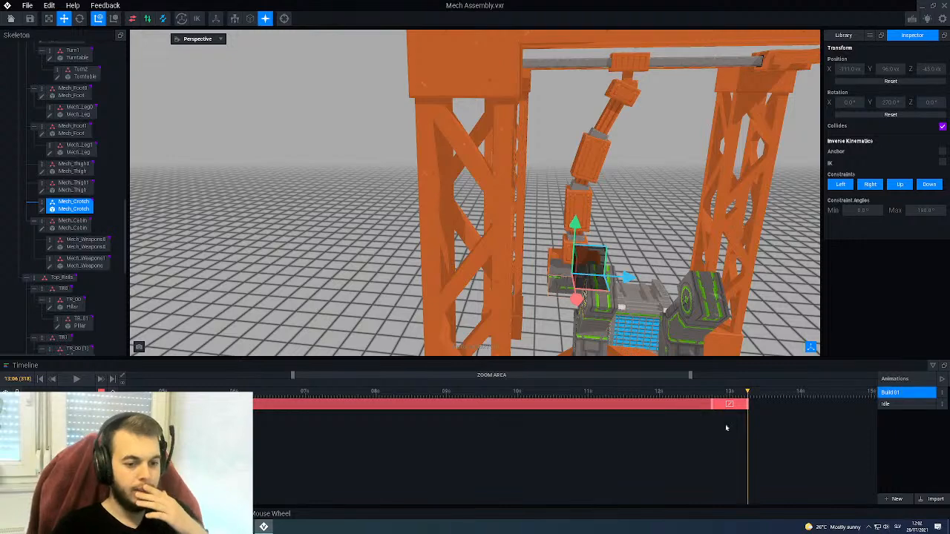
Step: At 13:00, raise Mech_Crotch slightly to Y 55 so it follows the gripper partway through the lift
{"action": "left_click", "coordinate": [731, 399]}
{"action": "right_click_drag", "start_coordinate": [595, 332], "coordinate": [538, 319]}
{"action": "scroll", "coordinate": [516, 263], "scroll_direction": "up", "scroll_amount": 4}
{"action": "right_click_drag", "start_coordinate": [516, 263], "coordinate": [535, 240]}
{"action": "middle_click_drag", "start_coordinate": [534, 240], "coordinate": [594, 178]}
{"action": "right_click_drag", "start_coordinate": [446, 328], "coordinate": [494, 317]}
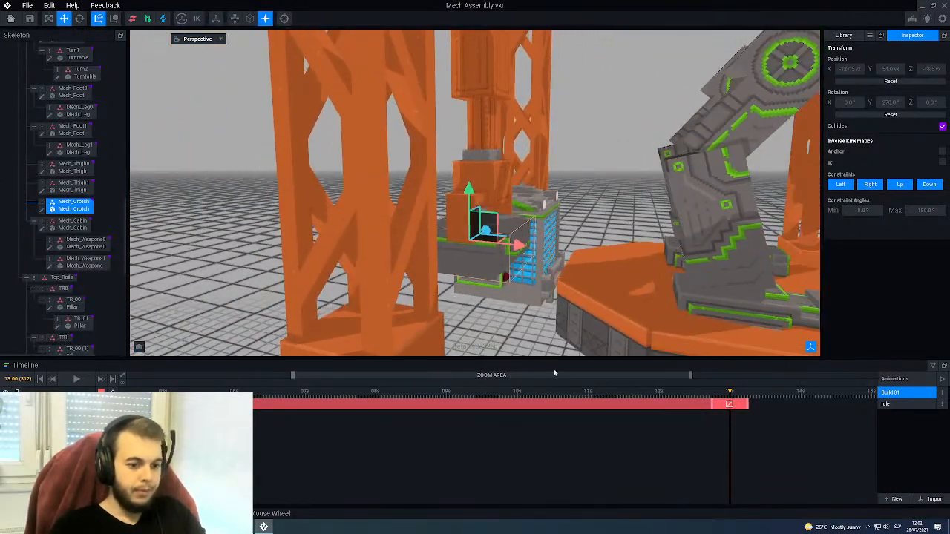
{"action": "left_click", "coordinate": [748, 398]}
{"action": "left_click_drag", "start_coordinate": [748, 398], "coordinate": [729, 400]}
{"action": "scroll", "coordinate": [431, 163], "scroll_direction": "up", "scroll_amount": 5}
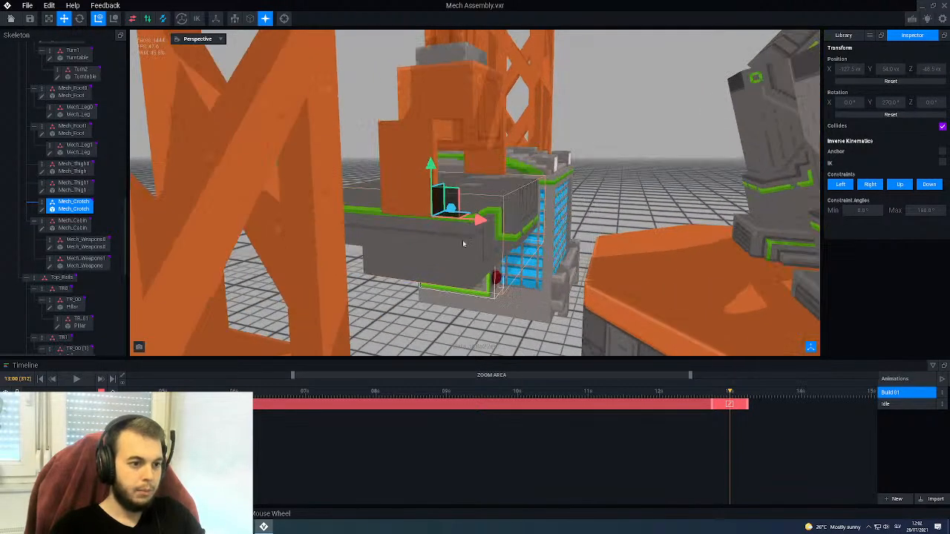
{"action": "left_click_drag", "start_coordinate": [434, 165], "coordinate": [434, 161]}
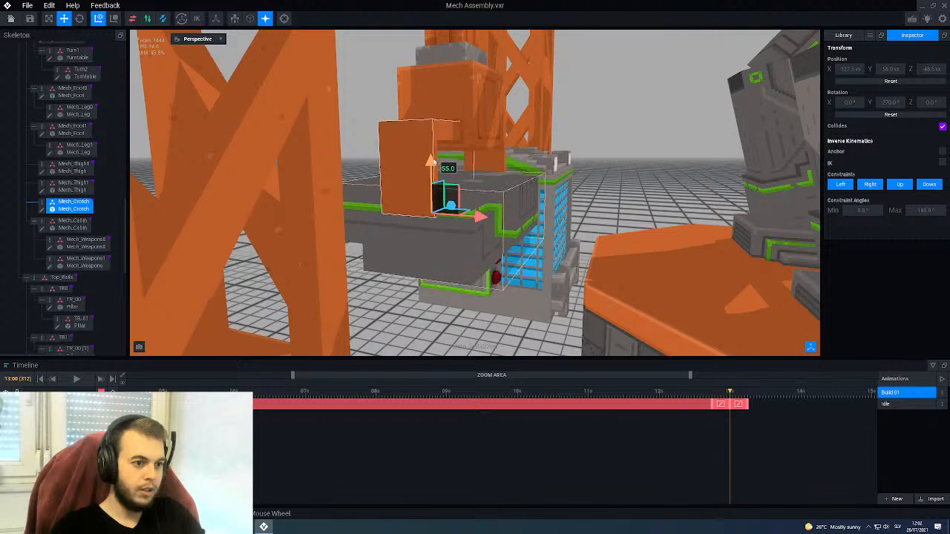
Step: Add in-between Mech_Crotch keyframes at 12:21 with Y 33.5 and at 13:03 with Y 75.5, and deselect the part
{"action": "left_click", "coordinate": [721, 399]}
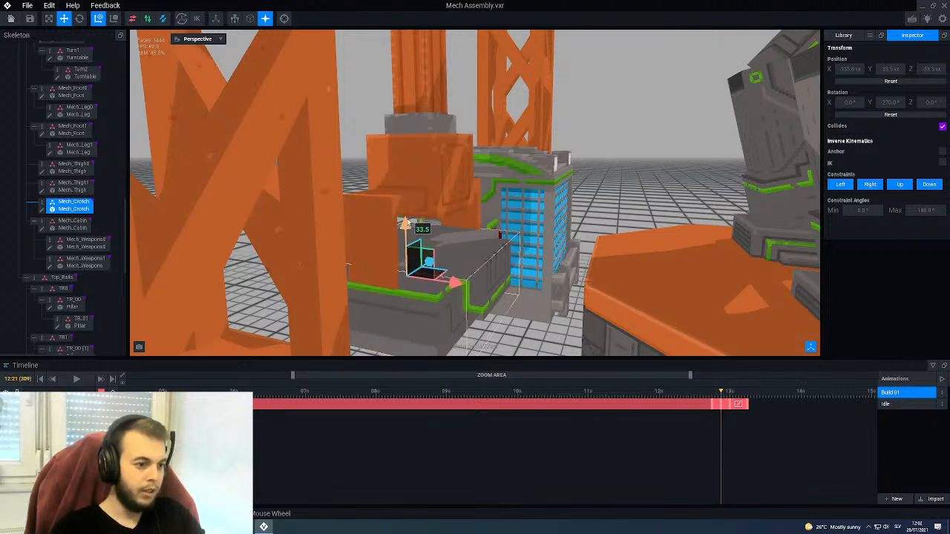
{"action": "left_click", "coordinate": [739, 399]}
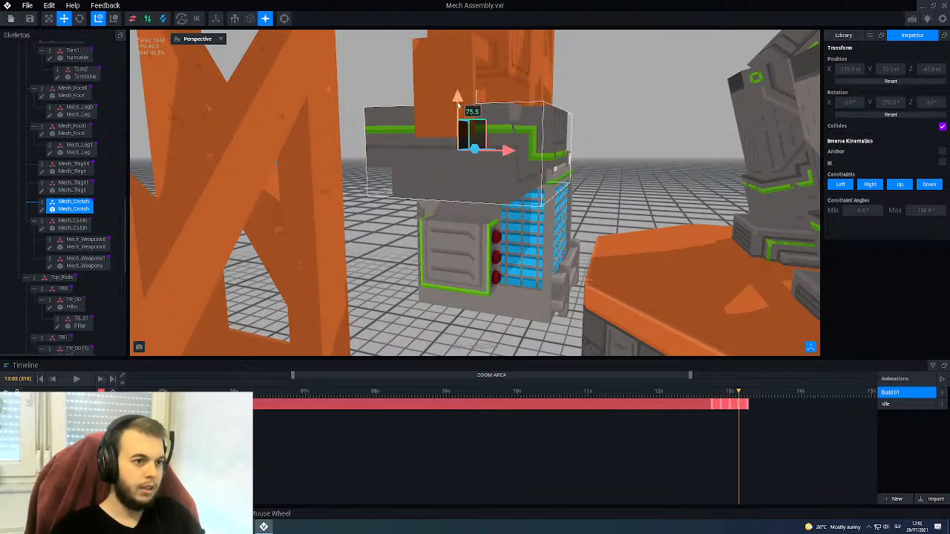
{"action": "left_click", "coordinate": [375, 246]}
Step: Select ArmSlide0 and add the missing keyframes at 13:06 on the arm tracks that end earlier
{"action": "scroll", "coordinate": [409, 276], "scroll_direction": "down", "scroll_amount": 5}
{"action": "scroll", "coordinate": [408, 276], "scroll_direction": "down", "scroll_amount": 3}
{"action": "right_click_drag", "start_coordinate": [408, 275], "coordinate": [483, 247]}
{"action": "scroll", "coordinate": [483, 246], "scroll_direction": "down", "scroll_amount": 5}
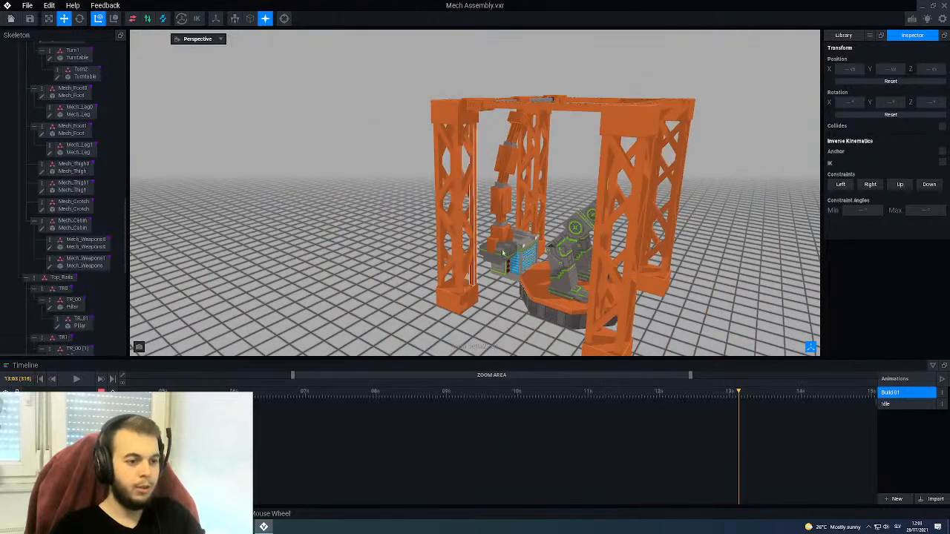
{"action": "right_click_drag", "start_coordinate": [510, 192], "coordinate": [512, 149]}
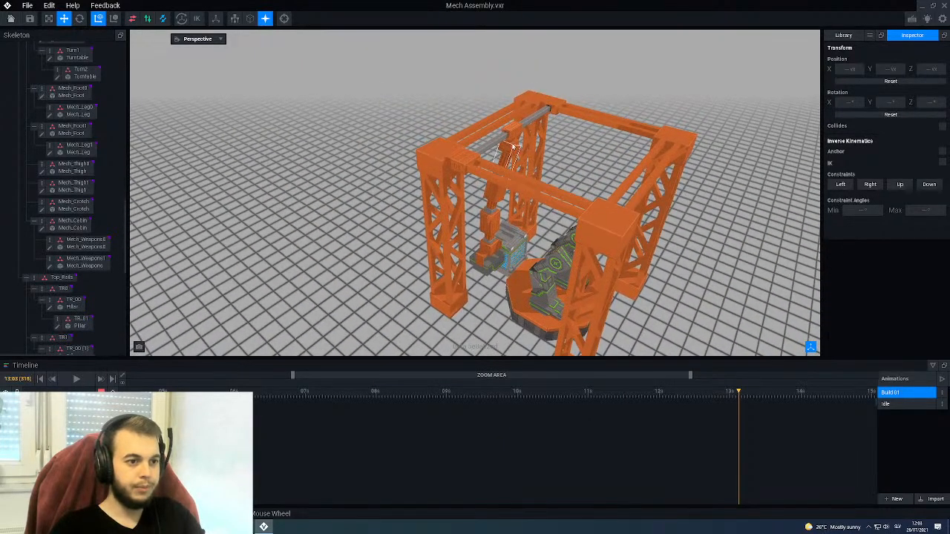
{"action": "left_click", "coordinate": [457, 162]}
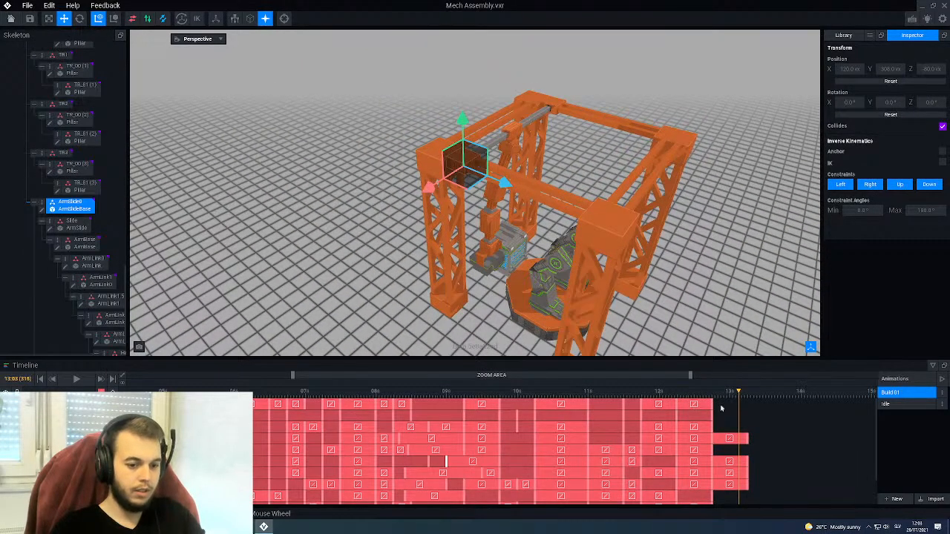
{"action": "left_click_drag", "start_coordinate": [740, 397], "coordinate": [750, 397]}
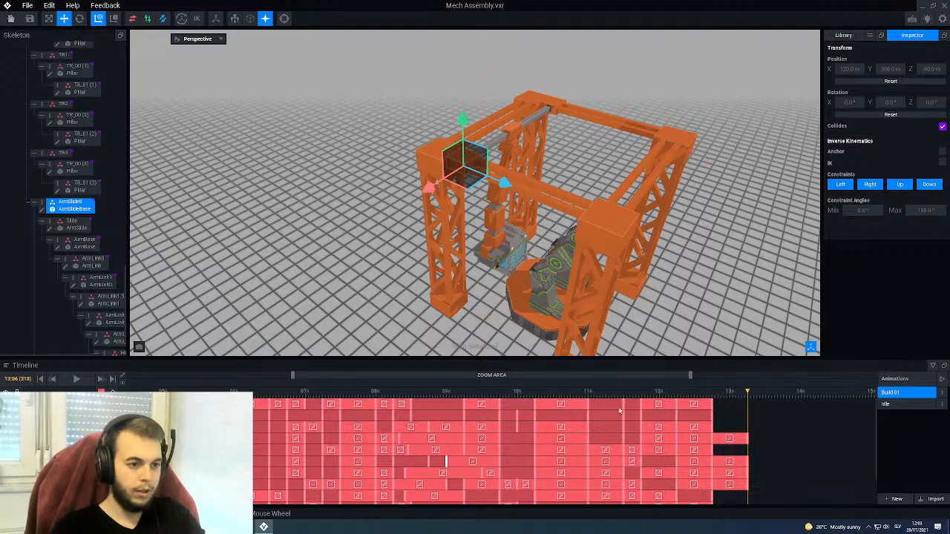
{"action": "left_click", "coordinate": [113, 391]}
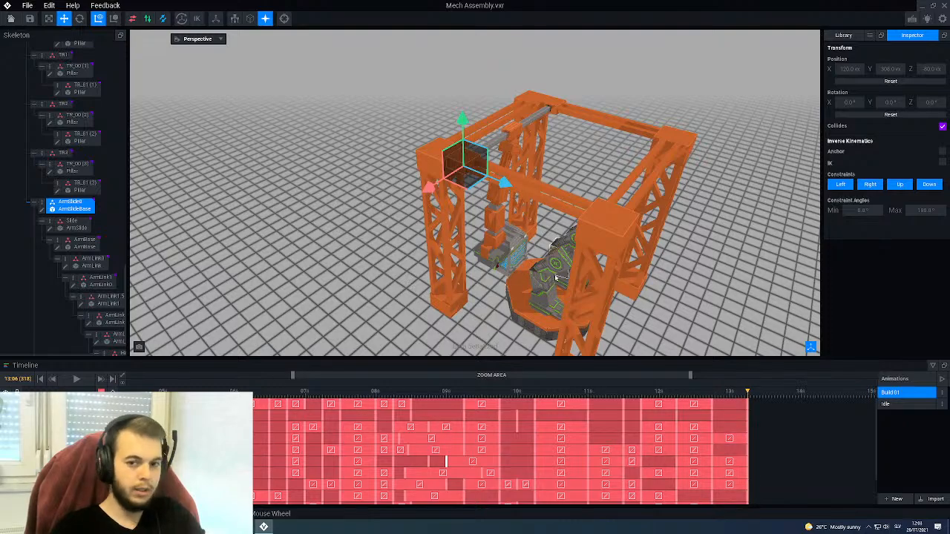
{"action": "scroll", "coordinate": [517, 248], "scroll_direction": "up", "scroll_amount": 10}
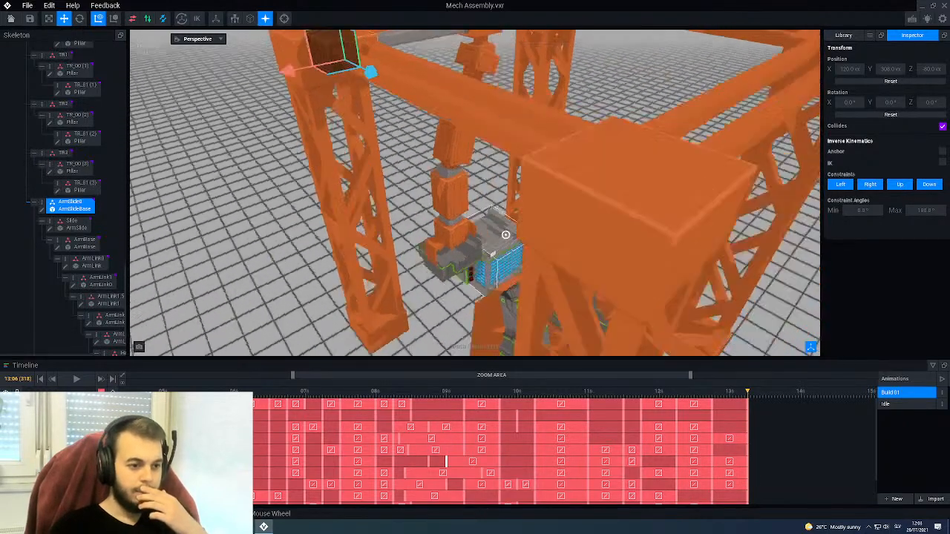
Step: Check the Mech_Crotch bone's assembled position in the Idle animation and return to the Build 01 animation
{"action": "scroll", "coordinate": [419, 217], "scroll_direction": "up", "scroll_amount": 4}
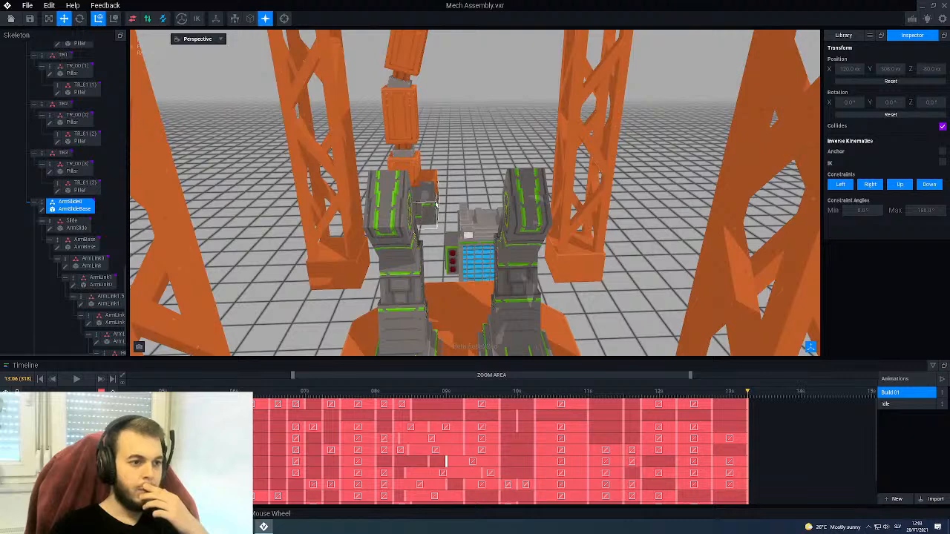
{"action": "right_click_drag", "start_coordinate": [436, 201], "coordinate": [435, 203]}
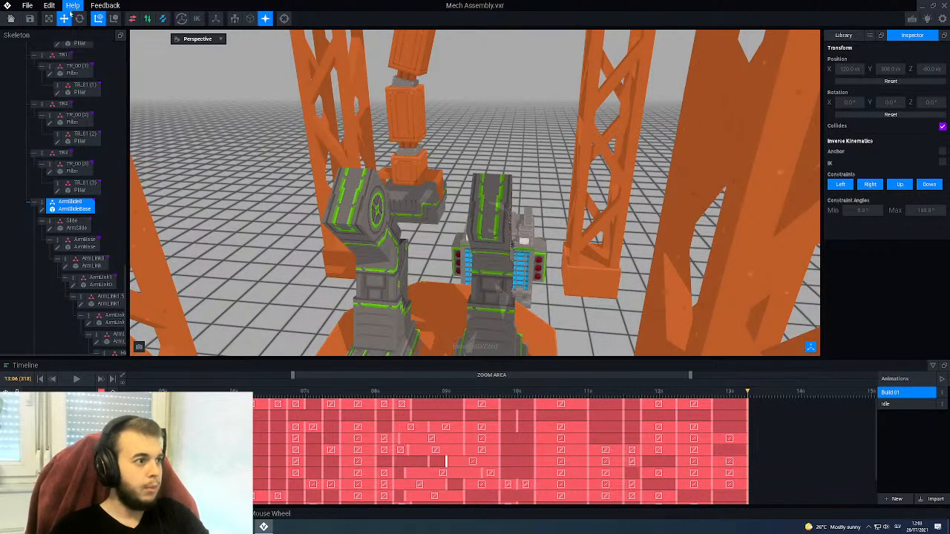
{"action": "left_click", "coordinate": [888, 405]}
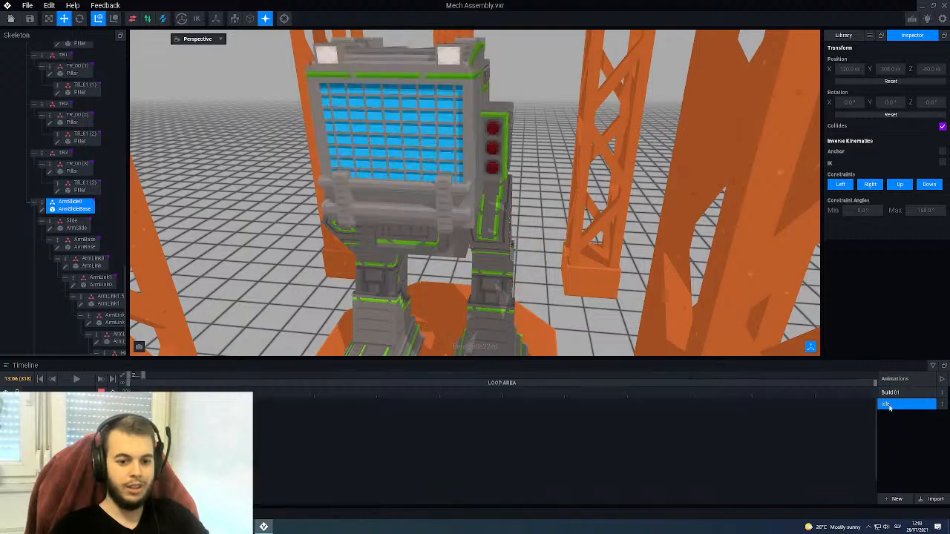
{"action": "middle_click_drag", "start_coordinate": [525, 319], "coordinate": [421, 228]}
{"action": "left_click", "coordinate": [422, 242]}
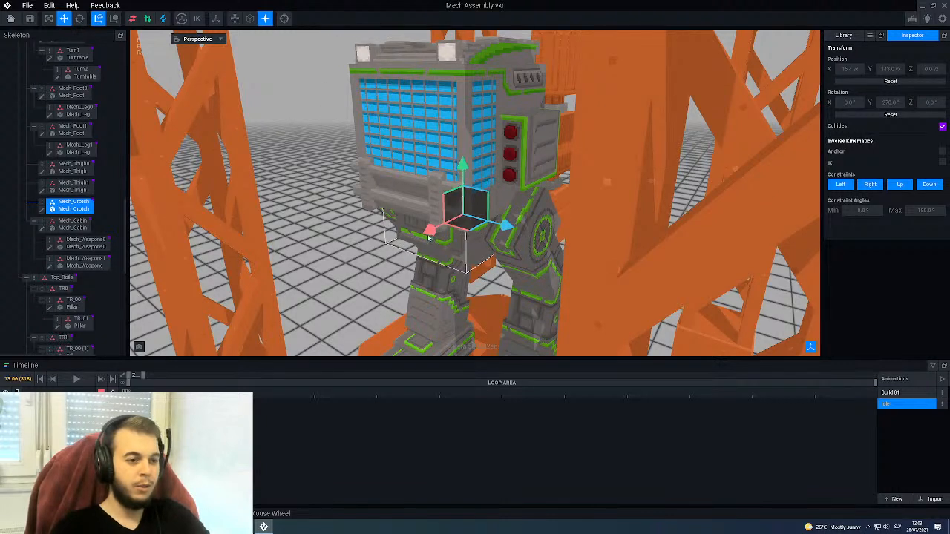
{"action": "left_click", "coordinate": [895, 392]}
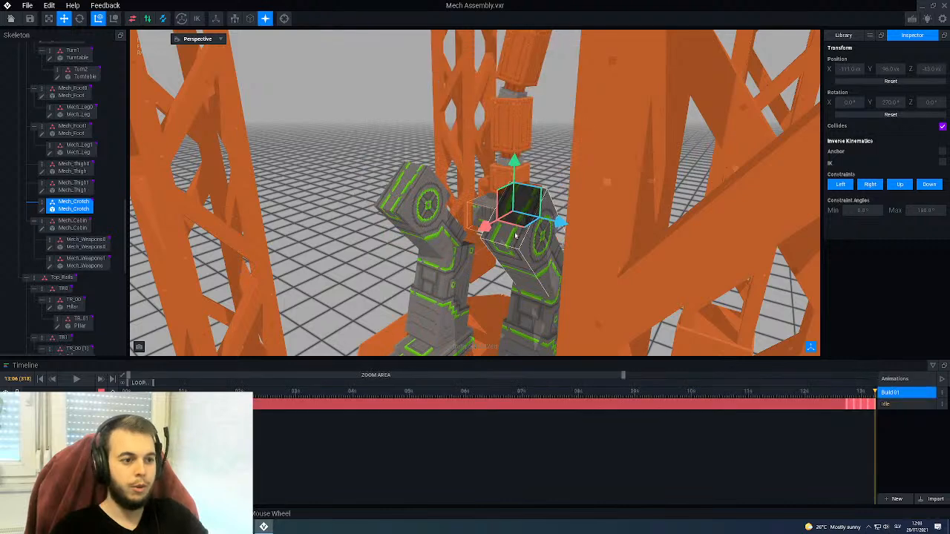
Step: Try to move Mech_Crotch between the mech's thighs at frame 318 of Build 01, to X 16.4, Y 143, Z 0
{"action": "left_click_drag", "start_coordinate": [433, 150], "coordinate": [433, 94]}
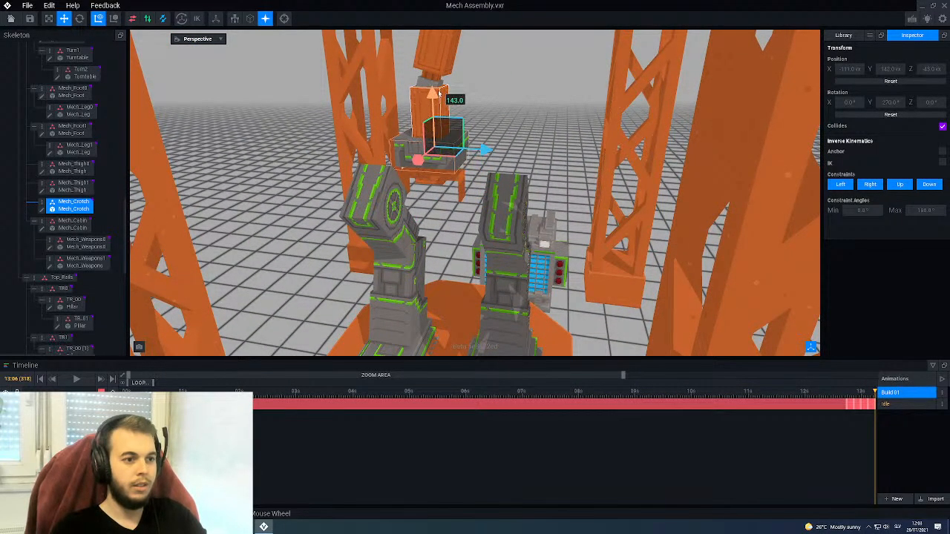
{"action": "left_click_drag", "start_coordinate": [418, 160], "coordinate": [495, 225]}
{"action": "scroll", "coordinate": [496, 225], "scroll_direction": "down", "scroll_amount": 5}
{"action": "mouse_move", "coordinate": [455, 219]}
{"action": "right_mouse_down"}
{"action": "mouse_move", "coordinate": [512, 220]}
{"action": "mouse_move", "coordinate": [455, 223]}
{"action": "right_mouse_up"}
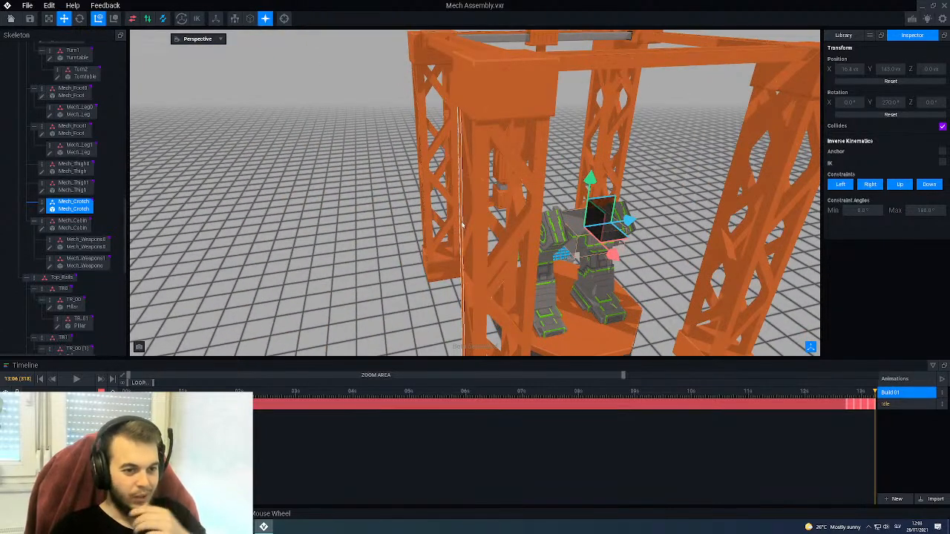
{"action": "right_click_drag", "start_coordinate": [482, 230], "coordinate": [583, 256]}
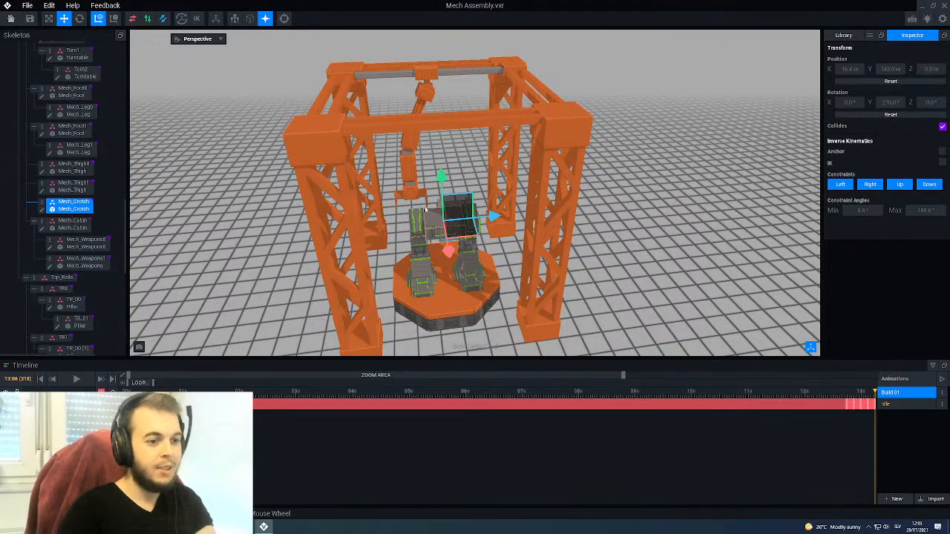
{"action": "scroll", "coordinate": [392, 228], "scroll_direction": "up", "scroll_amount": 5}
{"action": "scroll", "coordinate": [392, 228], "scroll_direction": "down", "scroll_amount": 2}
{"action": "middle_click_drag", "start_coordinate": [392, 228], "coordinate": [353, 330]}
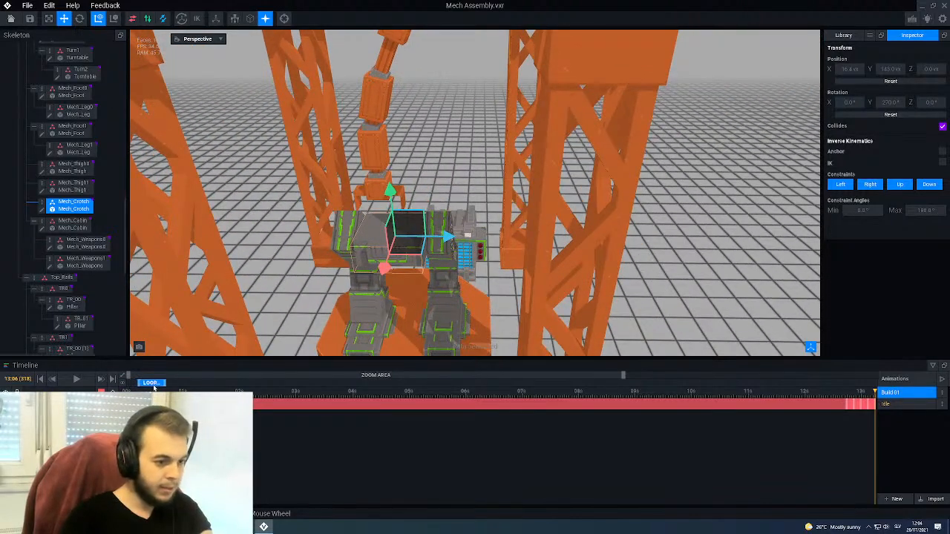
Step: Zoom the timeline in on the end of Build 01 and compare the keyframes of the arm links and Mech_Crotch
{"action": "left_click_drag", "start_coordinate": [127, 376], "coordinate": [515, 377]}
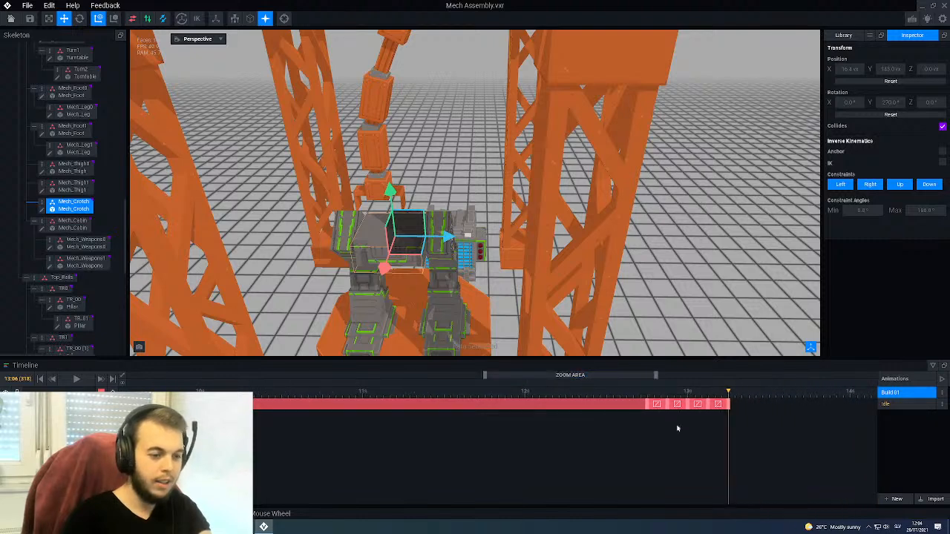
{"action": "scroll", "coordinate": [439, 203], "scroll_direction": "down", "scroll_amount": 3}
{"action": "scroll", "coordinate": [439, 203], "scroll_direction": "down", "scroll_amount": 2}
{"action": "left_click", "coordinate": [425, 74]}
{"action": "scroll", "coordinate": [429, 87], "scroll_direction": "up", "scroll_amount": 3}
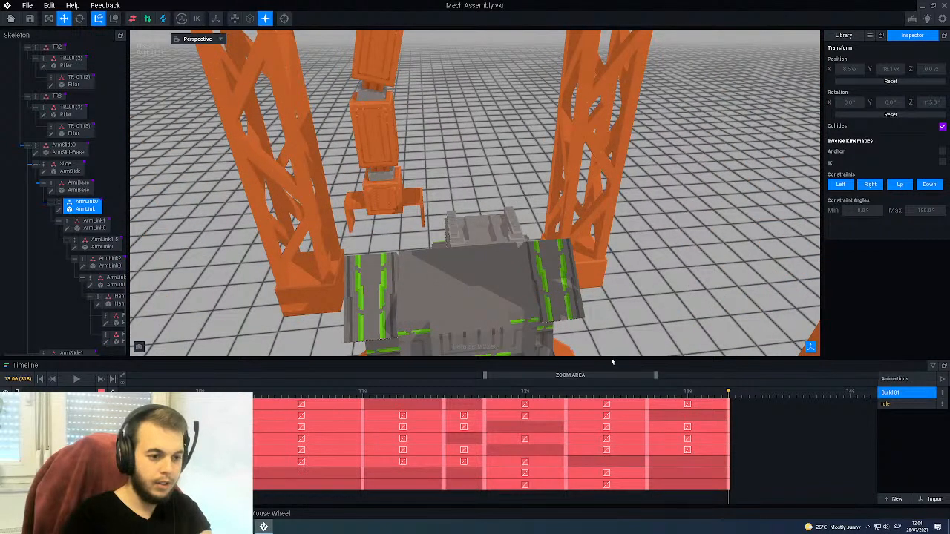
{"action": "left_click", "coordinate": [477, 279]}
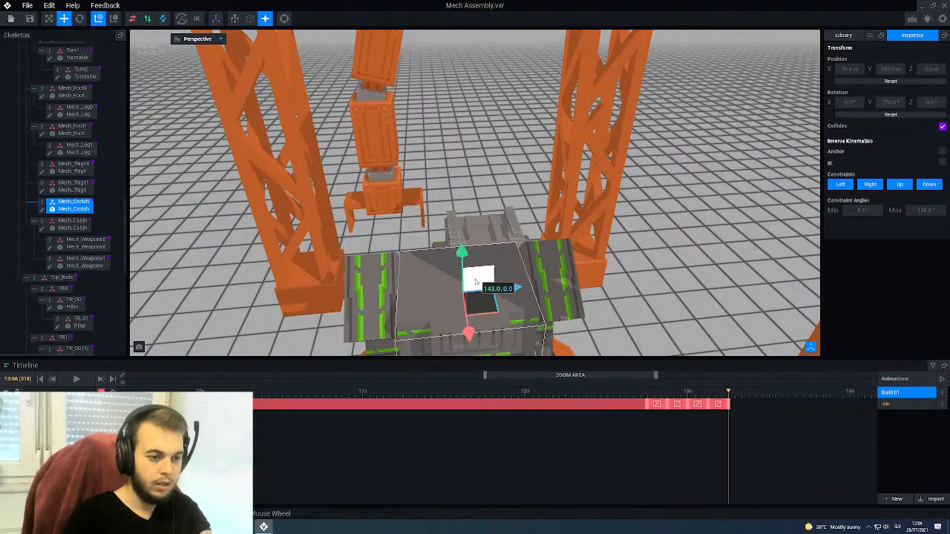
Step: Check Mech_Crotch one frame earlier, at frame 317, and undo its moves onto the legs
{"action": "left_click_drag", "start_coordinate": [703, 399], "coordinate": [722, 401]}
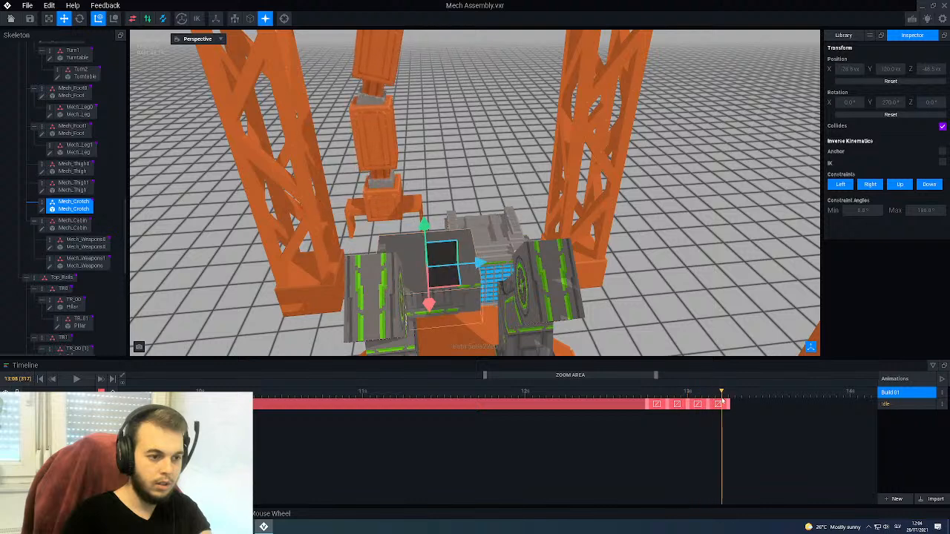
{"action": "left_click", "coordinate": [719, 404]}
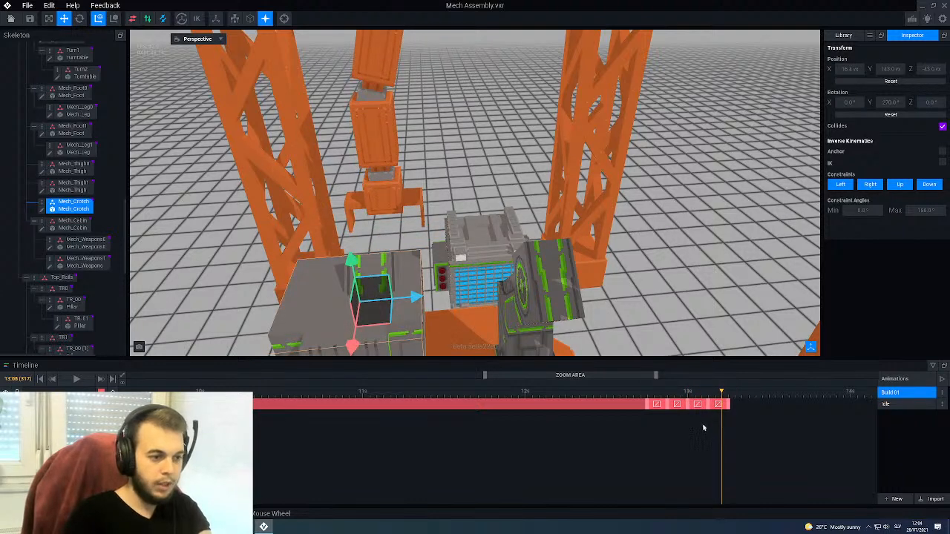
{"action": "key", "text": "ctrl+z"}
{"action": "key", "text": "ctrl+y"}
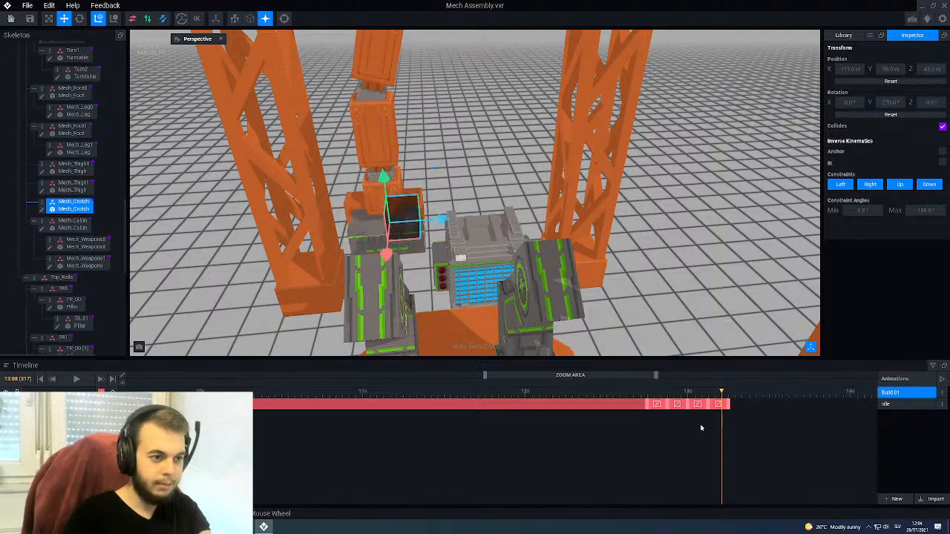
Step: Extend the timeline's zoom area beyond the last keyframes and place the playhead at 14:00 (frame 336)
{"action": "middle_click_drag", "start_coordinate": [431, 236], "coordinate": [459, 237]}
{"action": "scroll", "coordinate": [459, 238], "scroll_direction": "up", "scroll_amount": 8}
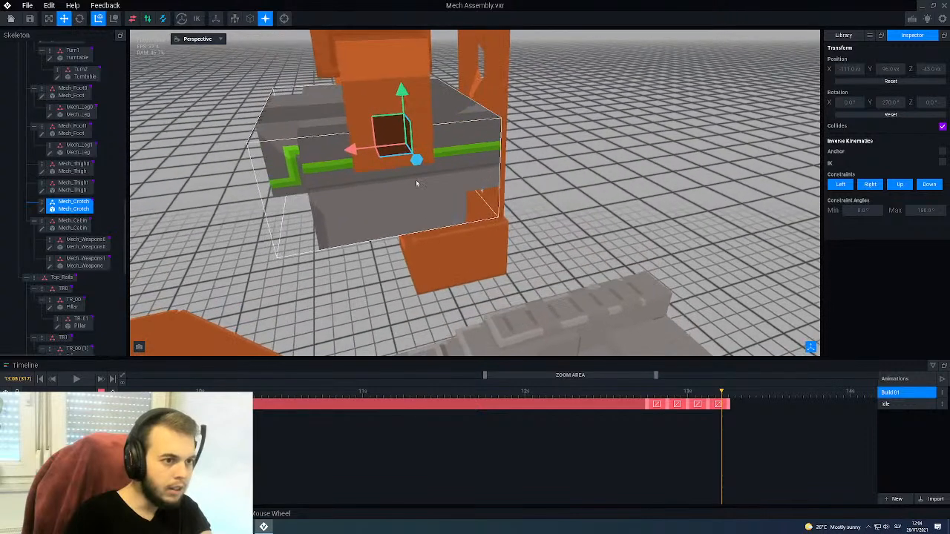
{"action": "mouse_move", "coordinate": [727, 398]}
{"action": "left_mouse_down"}
{"action": "mouse_move", "coordinate": [710, 399]}
{"action": "mouse_move", "coordinate": [741, 399]}
{"action": "left_mouse_up"}
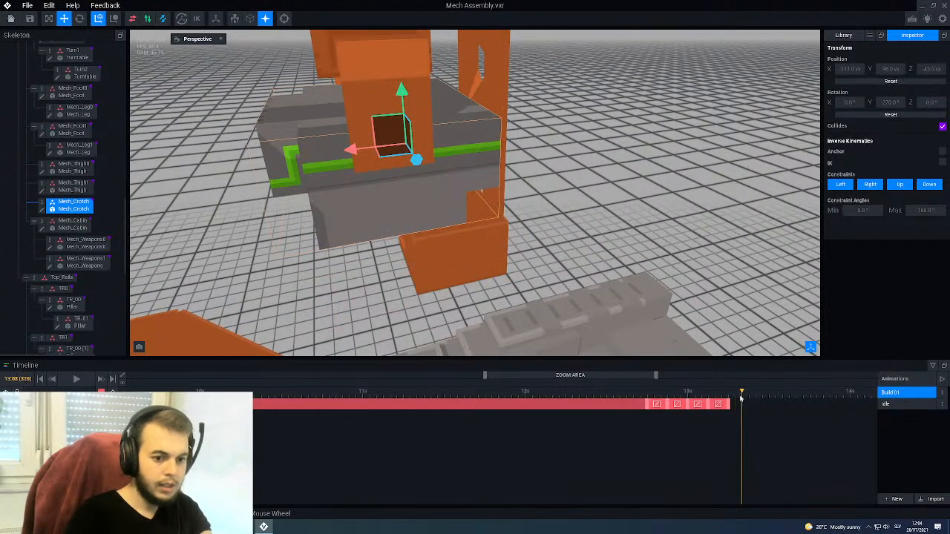
{"action": "scroll", "coordinate": [192, 349], "scroll_direction": "down", "scroll_amount": 6}
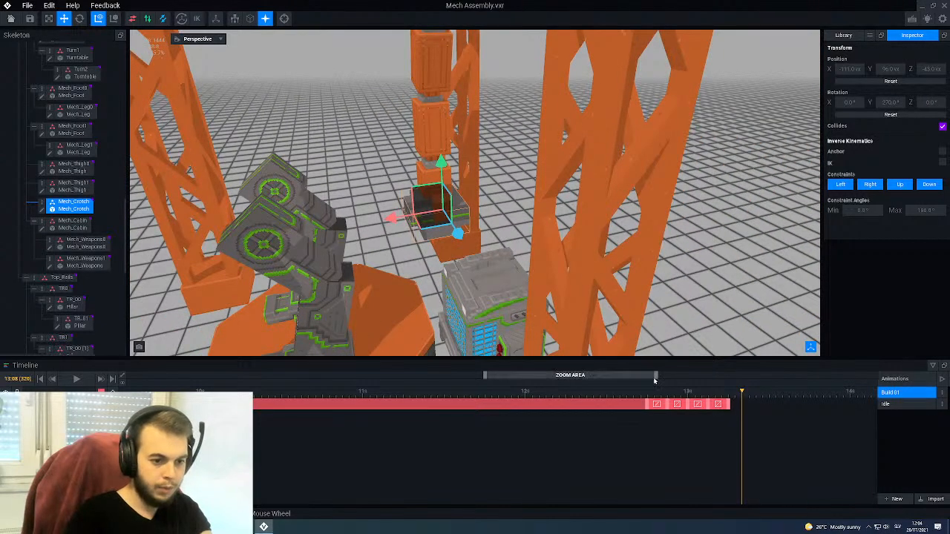
{"action": "left_click_drag", "start_coordinate": [655, 375], "coordinate": [716, 376]}
{"action": "left_click_drag", "start_coordinate": [590, 399], "coordinate": [664, 404]}
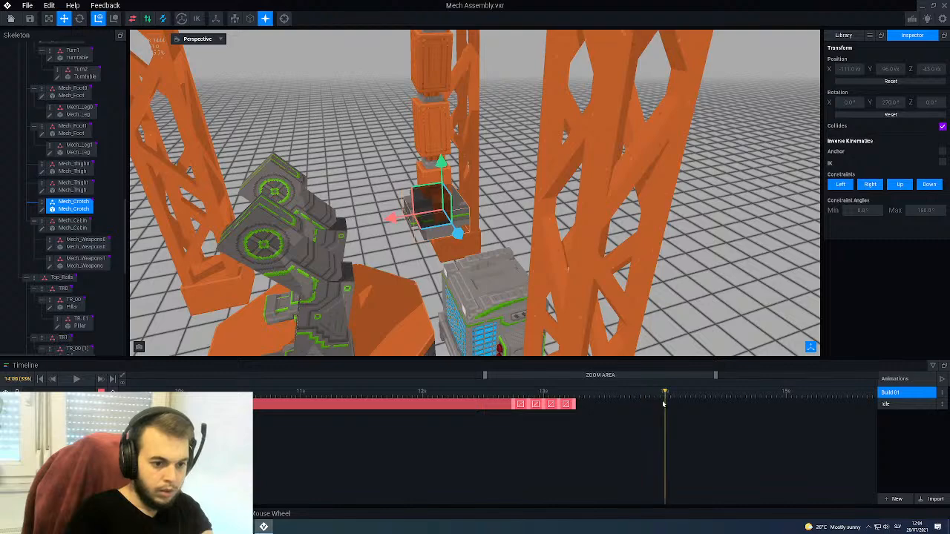
Step: Keyframe Mech_Crotch between the mech's thighs at 14:00 by moving it to X 16.4, Y 143, Z 0
{"action": "scroll", "coordinate": [438, 203], "scroll_direction": "down", "scroll_amount": 5}
{"action": "right_click_drag", "start_coordinate": [436, 203], "coordinate": [450, 203]}
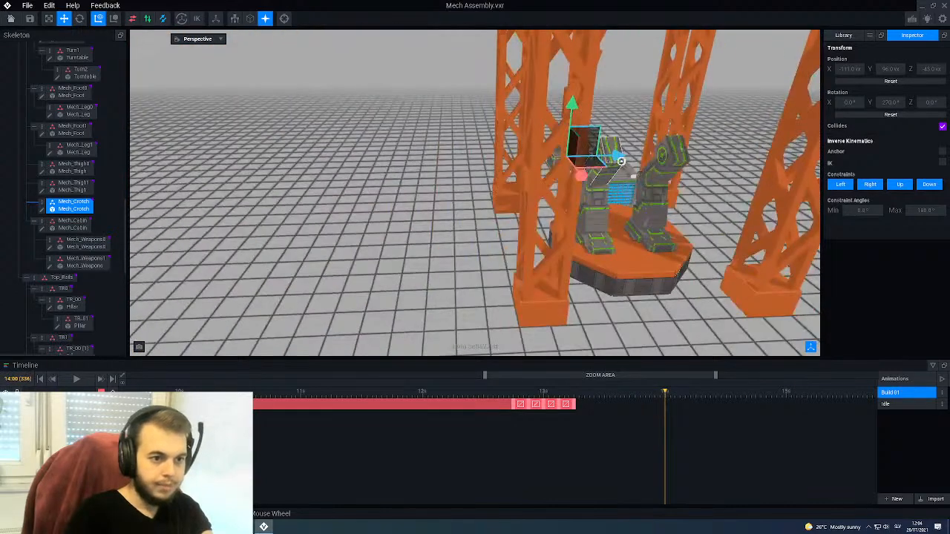
{"action": "right_click_drag", "start_coordinate": [622, 161], "coordinate": [540, 172]}
{"action": "left_click_drag", "start_coordinate": [548, 172], "coordinate": [496, 233]}
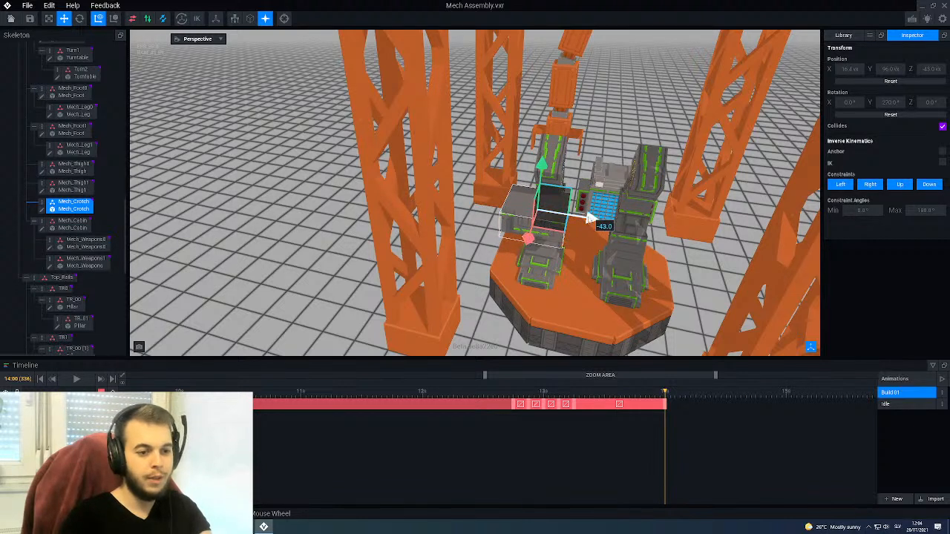
{"action": "left_click_drag", "start_coordinate": [627, 223], "coordinate": [646, 218]}
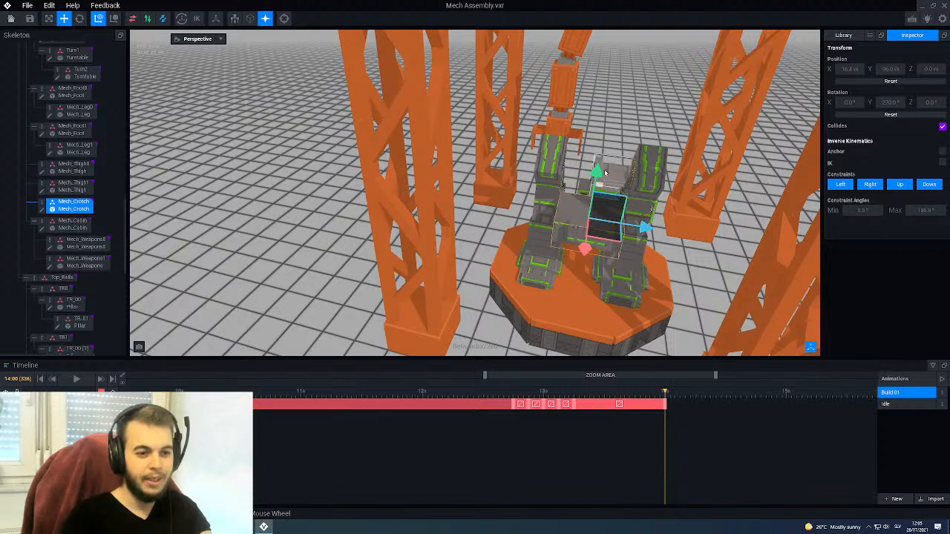
{"action": "left_click_drag", "start_coordinate": [597, 172], "coordinate": [620, 120]}
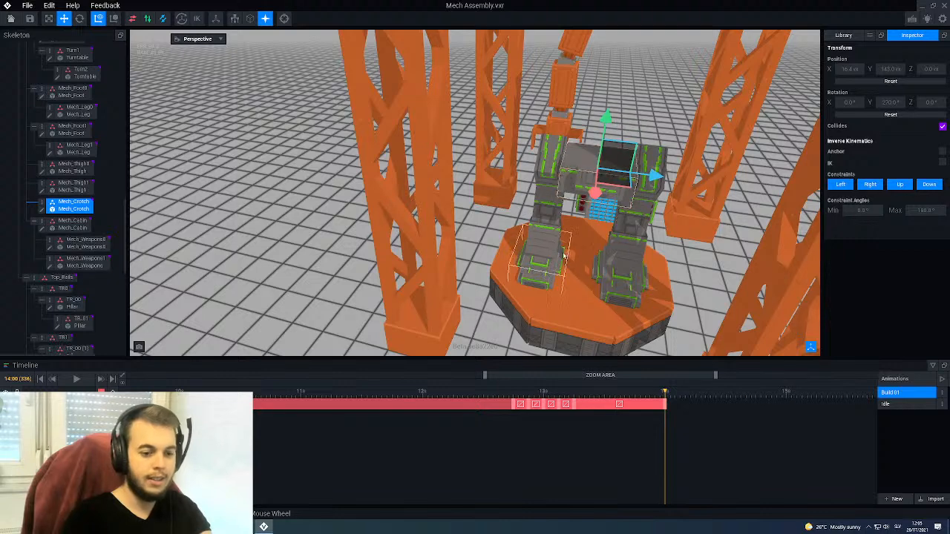
Step: Rotate ArmLink0 and ArmLink1 at 14:00 so the upper part of the robotic arm hangs straight down
{"action": "middle_click_drag", "start_coordinate": [590, 303], "coordinate": [522, 192]}
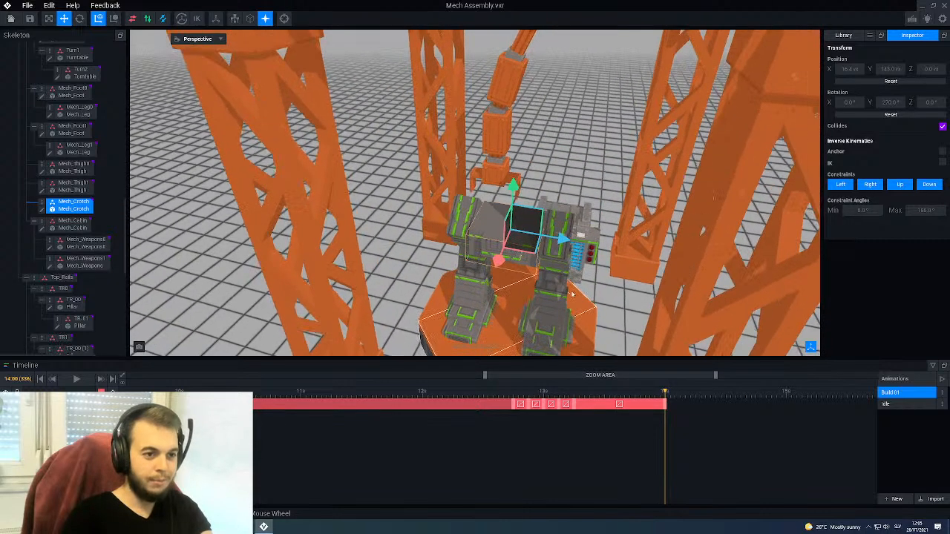
{"action": "middle_click_drag", "start_coordinate": [524, 132], "coordinate": [530, 122]}
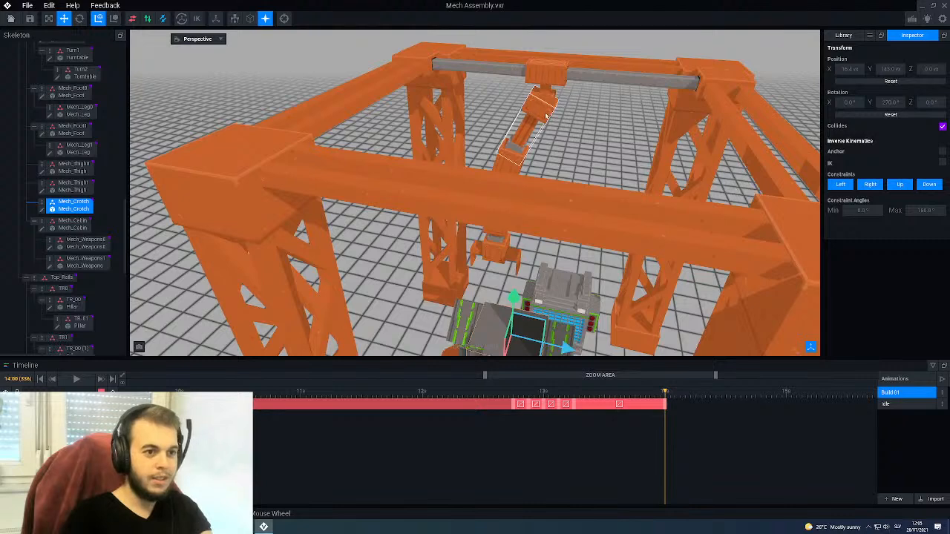
{"action": "left_click", "coordinate": [545, 119]}
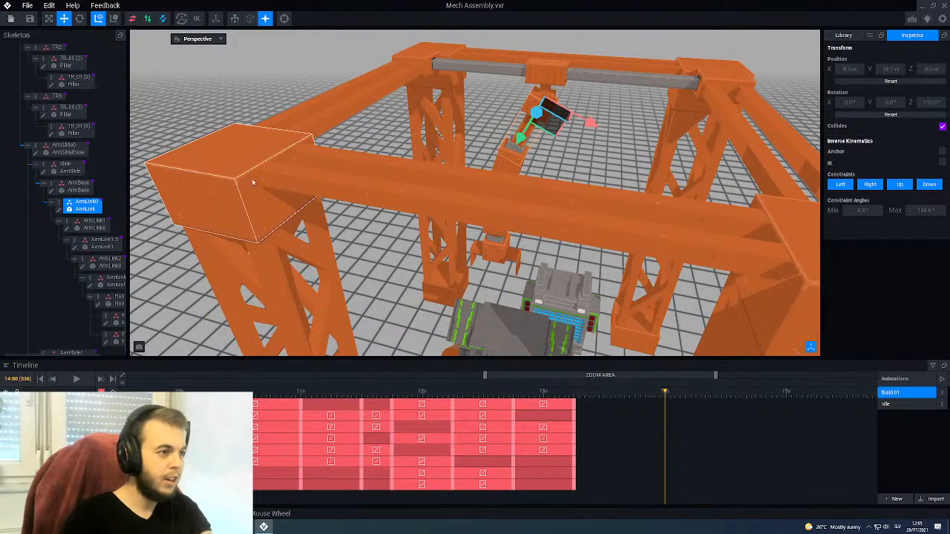
{"action": "key", "text": "e"}
{"action": "middle_click_drag", "start_coordinate": [520, 158], "coordinate": [558, 101]}
{"action": "left_click_drag", "start_coordinate": [566, 92], "coordinate": [591, 90]}
{"action": "left_click", "coordinate": [578, 195]}
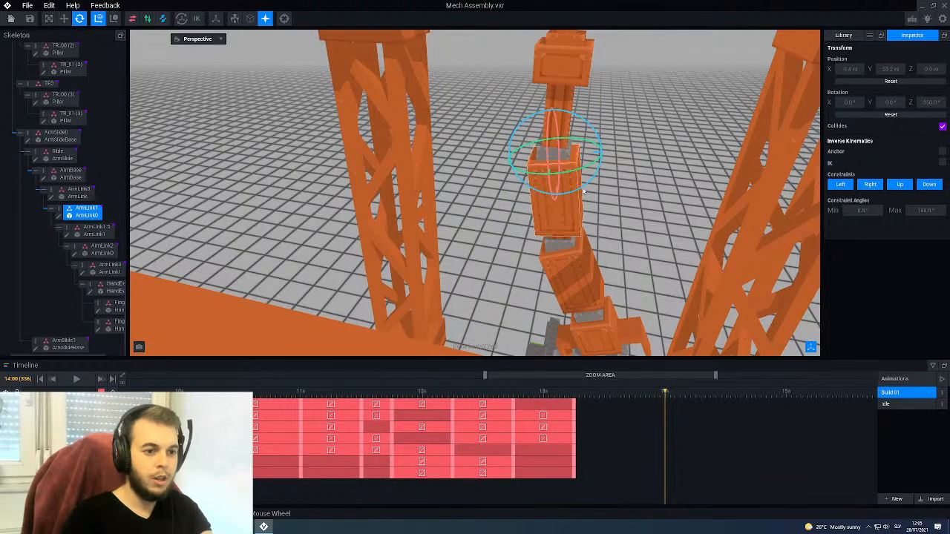
{"action": "left_click_drag", "start_coordinate": [583, 187], "coordinate": [577, 187]}
Step: Rotate ArmLink2 so the lower arm lines up vertically, and select HandBase to inspect the arm's pose
{"action": "middle_click_drag", "start_coordinate": [565, 256], "coordinate": [542, 127]}
{"action": "left_click", "coordinate": [543, 145]}
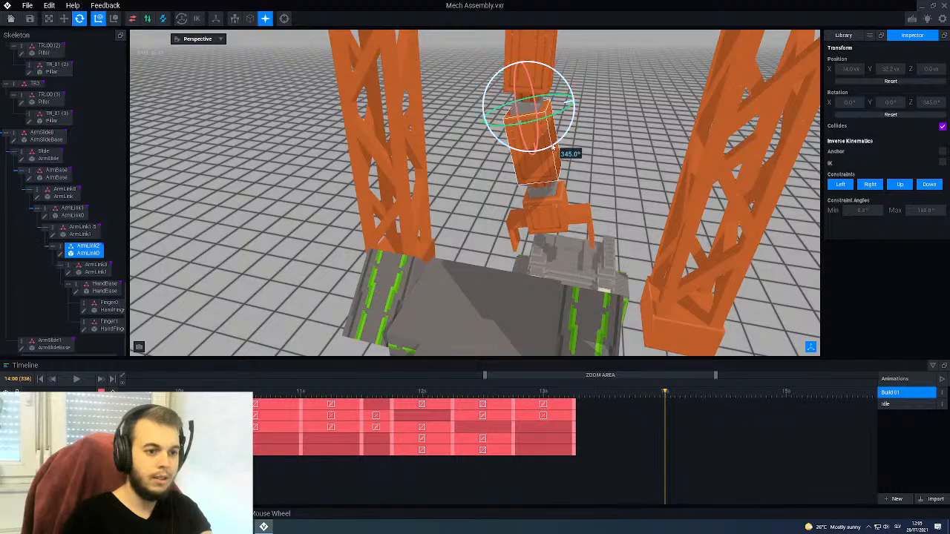
{"action": "left_click_drag", "start_coordinate": [553, 149], "coordinate": [542, 149]}
{"action": "left_click", "coordinate": [520, 211]}
{"action": "middle_click_drag", "start_coordinate": [521, 212], "coordinate": [534, 162]}
{"action": "scroll", "coordinate": [527, 192], "scroll_direction": "down", "scroll_amount": 4}
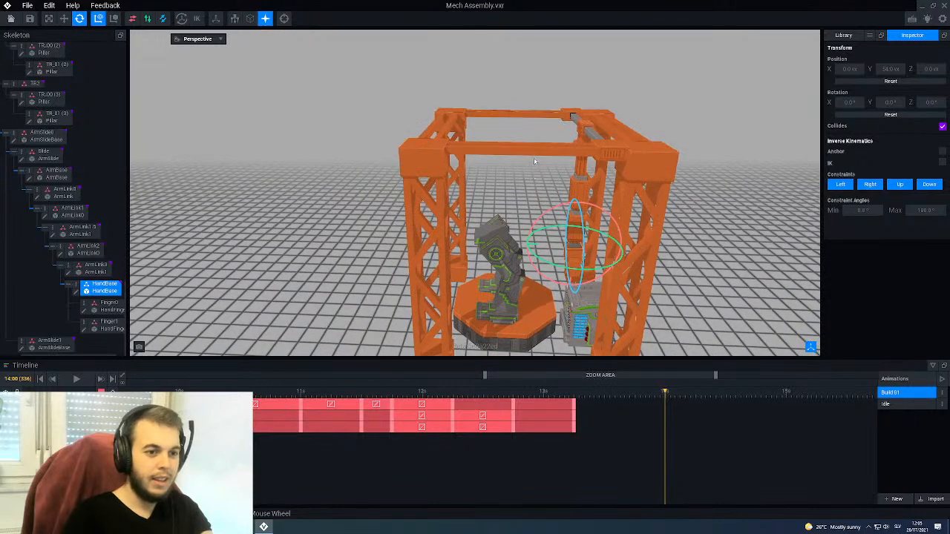
Step: Move the ArmSlide0 base along the top frame toward the mech's platform at 14:00
{"action": "scroll", "coordinate": [535, 162], "scroll_direction": "up", "scroll_amount": 3}
{"action": "left_click", "coordinate": [583, 97]}
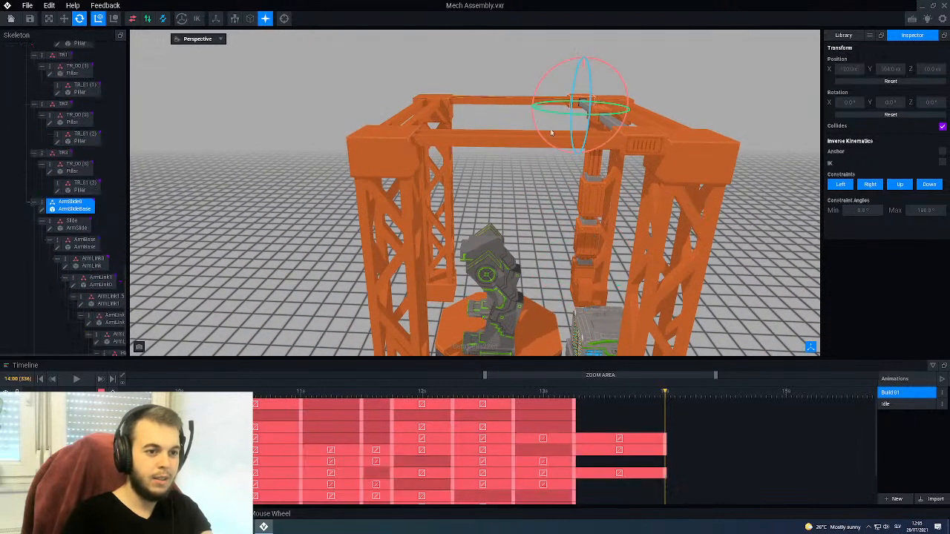
{"action": "left_click", "coordinate": [64, 19]}
{"action": "left_click_drag", "start_coordinate": [524, 108], "coordinate": [502, 106]}
{"action": "right_click_drag", "start_coordinate": [505, 193], "coordinate": [531, 212]}
{"action": "scroll", "coordinate": [572, 223], "scroll_direction": "up", "scroll_amount": 3}
{"action": "scroll", "coordinate": [531, 212], "scroll_direction": "down", "scroll_amount": 2}
Step: Rotate ArmLink0 to 50° about X so the arm swings out toward the mech's crotch part
{"action": "left_click", "coordinate": [549, 159]}
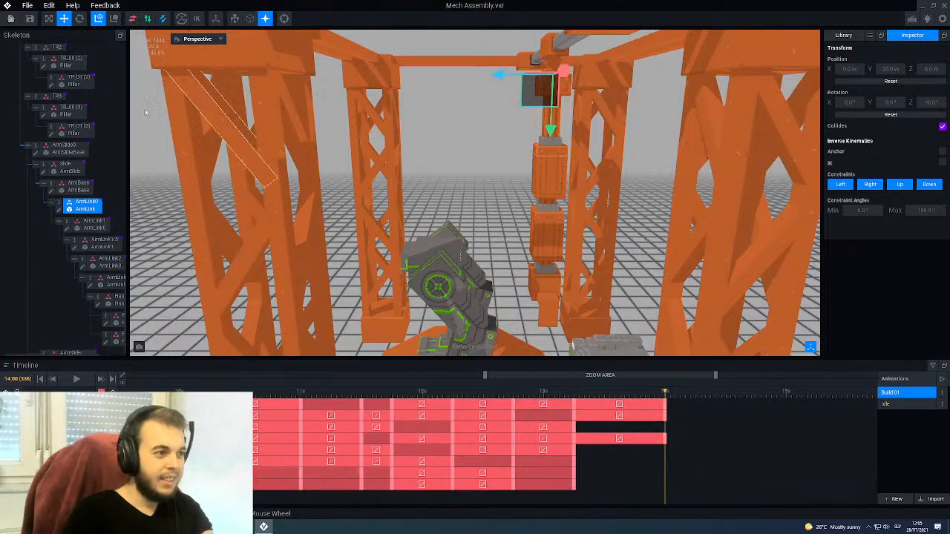
{"action": "left_click", "coordinate": [79, 19]}
{"action": "scroll", "coordinate": [451, 135], "scroll_direction": "up", "scroll_amount": 2}
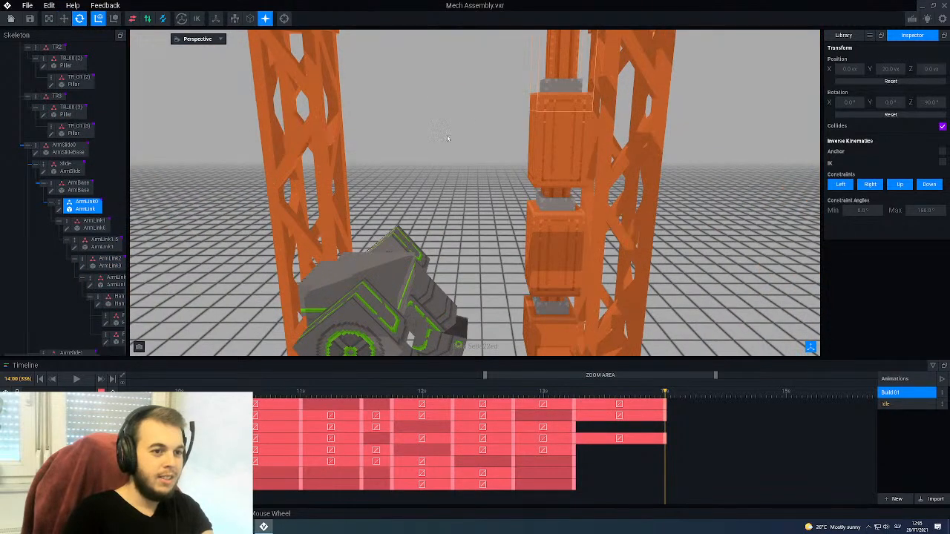
{"action": "scroll", "coordinate": [487, 118], "scroll_direction": "down", "scroll_amount": 2}
{"action": "left_click_drag", "start_coordinate": [518, 109], "coordinate": [468, 75]}
{"action": "right_click_drag", "start_coordinate": [453, 149], "coordinate": [453, 150]}
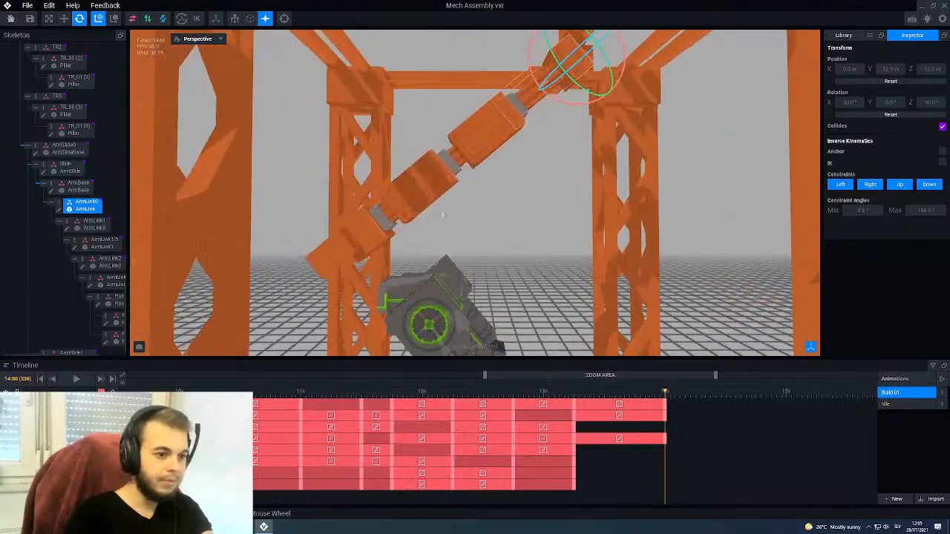
Step: Rotate ArmLink2 to 320° about X to bend the lower arm down over the crotch part, and select ArmLink0
{"action": "left_click", "coordinate": [416, 198]}
{"action": "left_click_drag", "start_coordinate": [438, 212], "coordinate": [468, 209]}
{"action": "right_click_drag", "start_coordinate": [431, 245], "coordinate": [431, 242]}
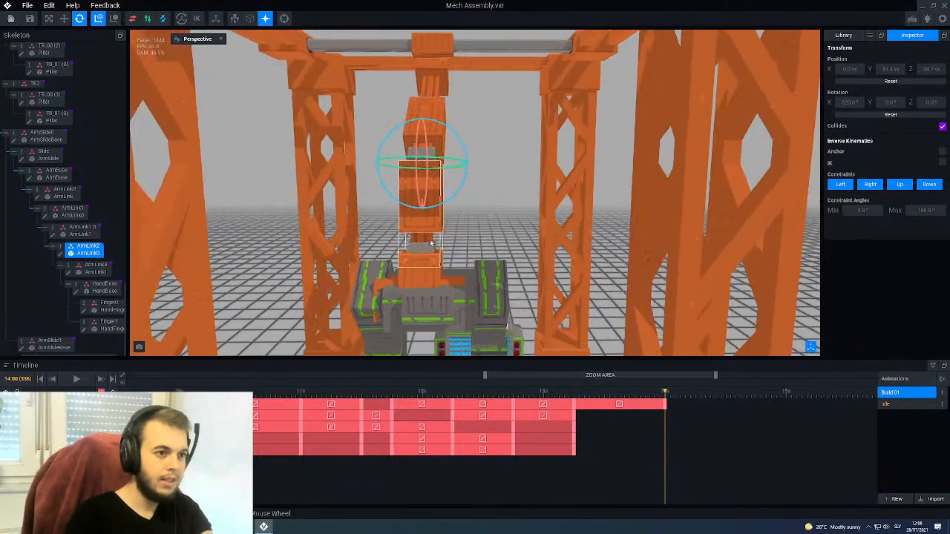
{"action": "left_click", "coordinate": [436, 89]}
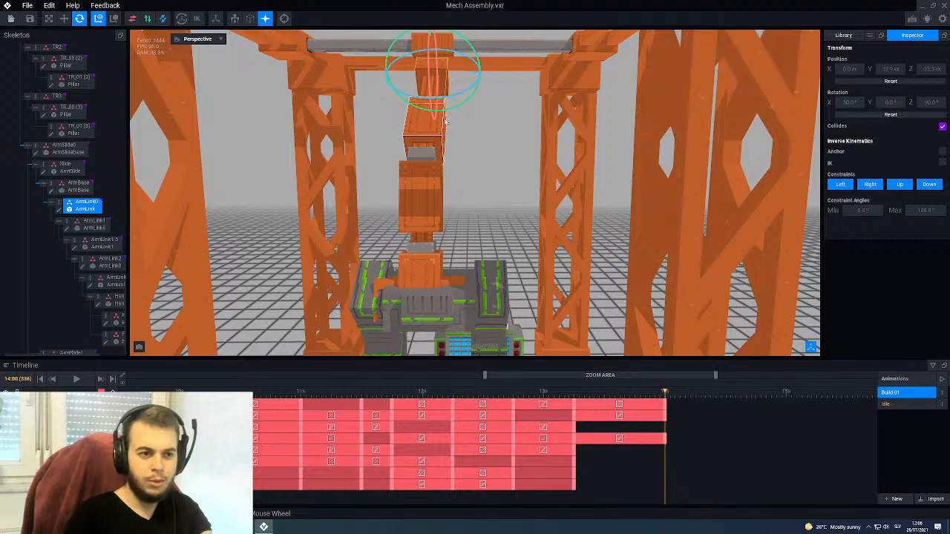
Step: Shift ArmBase slightly along the cross rail to line the arm up over the mech's crotch part
{"action": "scroll", "coordinate": [448, 99], "scroll_direction": "down", "scroll_amount": 10}
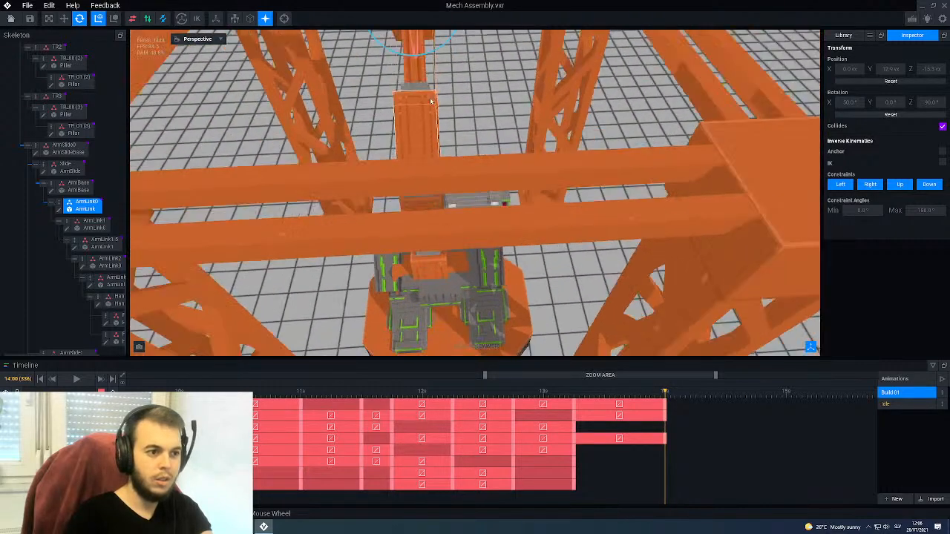
{"action": "scroll", "coordinate": [440, 241], "scroll_direction": "up", "scroll_amount": 5}
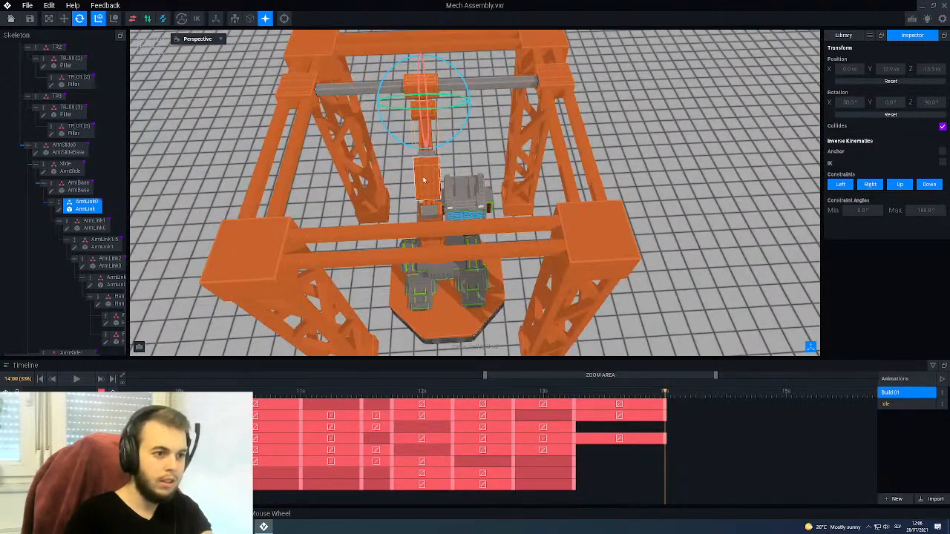
{"action": "scroll", "coordinate": [424, 180], "scroll_direction": "up", "scroll_amount": 3}
{"action": "scroll", "coordinate": [408, 164], "scroll_direction": "down", "scroll_amount": 5}
{"action": "scroll", "coordinate": [431, 141], "scroll_direction": "up", "scroll_amount": 8}
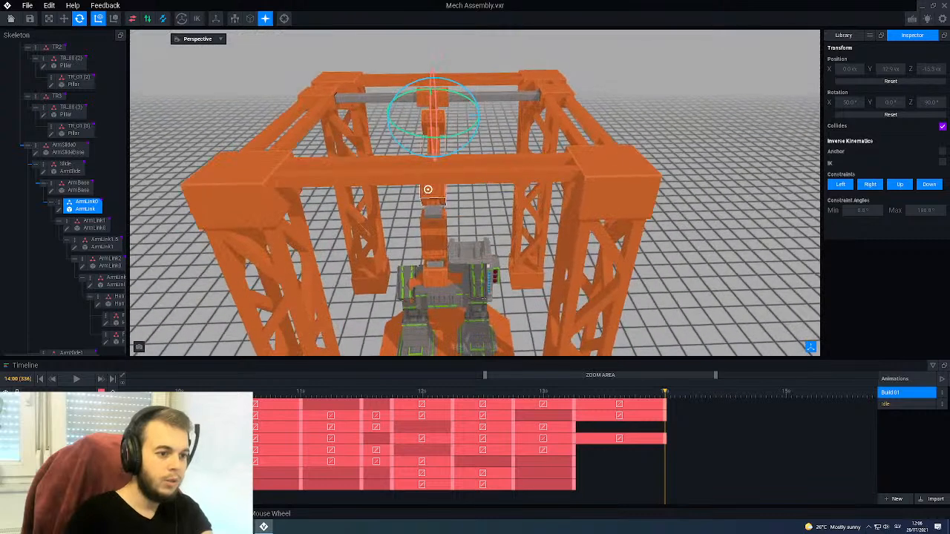
{"action": "left_click", "coordinate": [438, 91]}
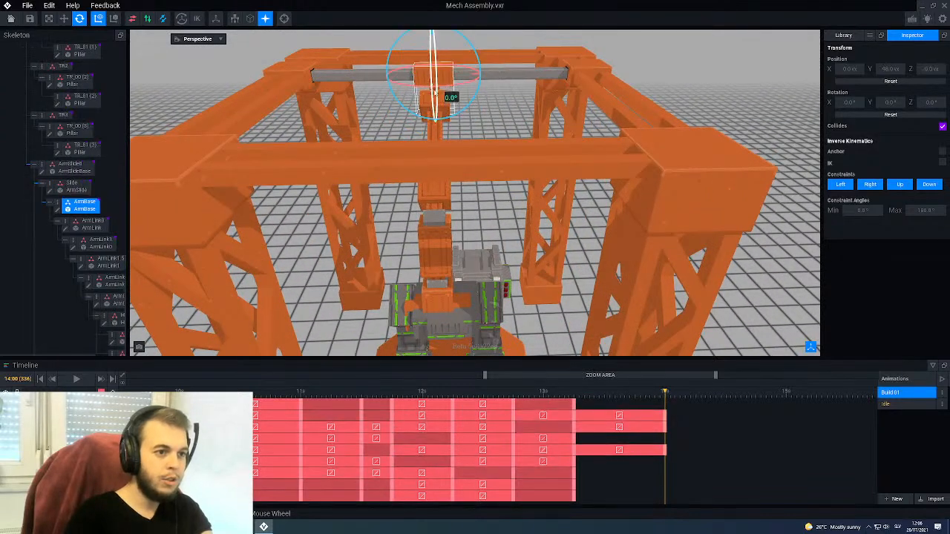
{"action": "left_click", "coordinate": [63, 18]}
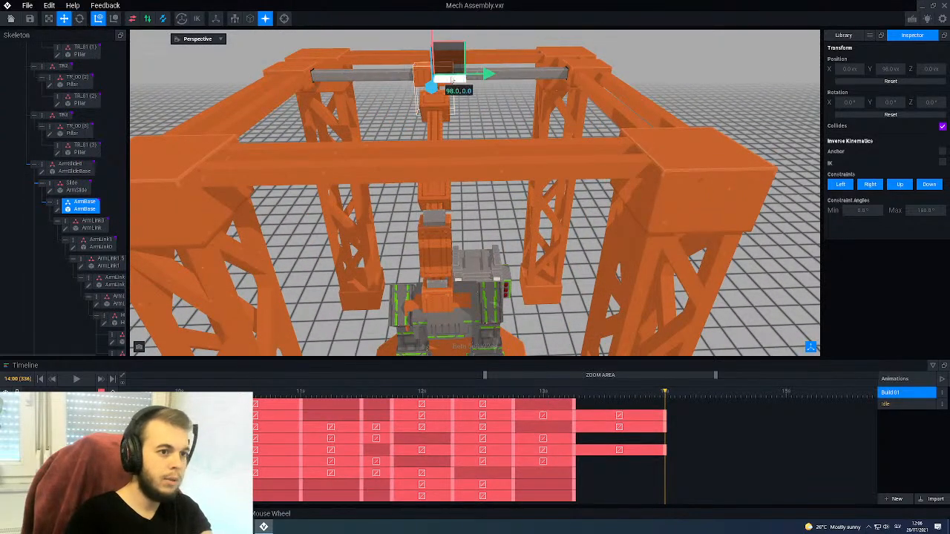
{"action": "left_click_drag", "start_coordinate": [488, 75], "coordinate": [494, 77]}
Step: Rotate ArmLink1 to 355° about X to raise the middle arm segment
{"action": "middle_click_drag", "start_coordinate": [440, 152], "coordinate": [443, 67]}
{"action": "right_click_drag", "start_coordinate": [386, 208], "coordinate": [443, 204]}
{"action": "middle_click_drag", "start_coordinate": [443, 203], "coordinate": [443, 289]}
{"action": "left_click", "coordinate": [399, 192]}
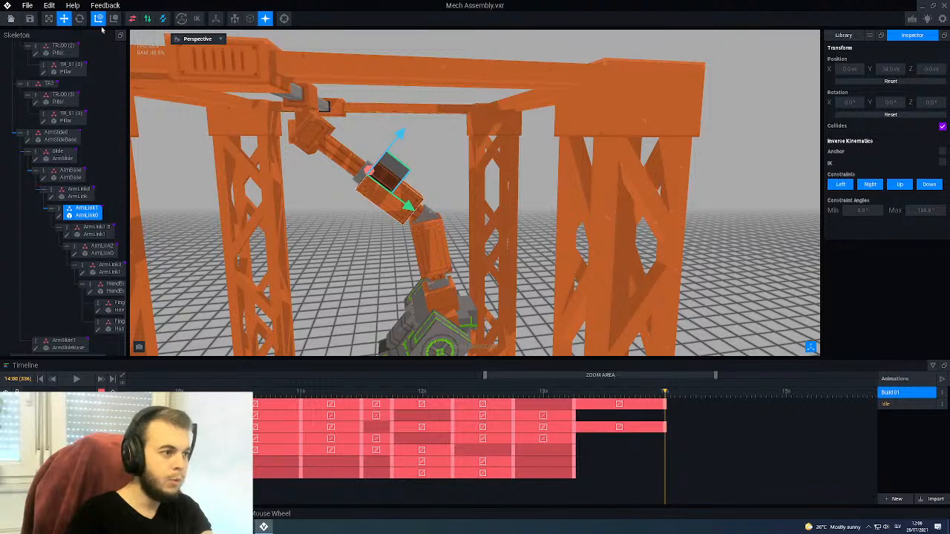
{"action": "key", "text": "e"}
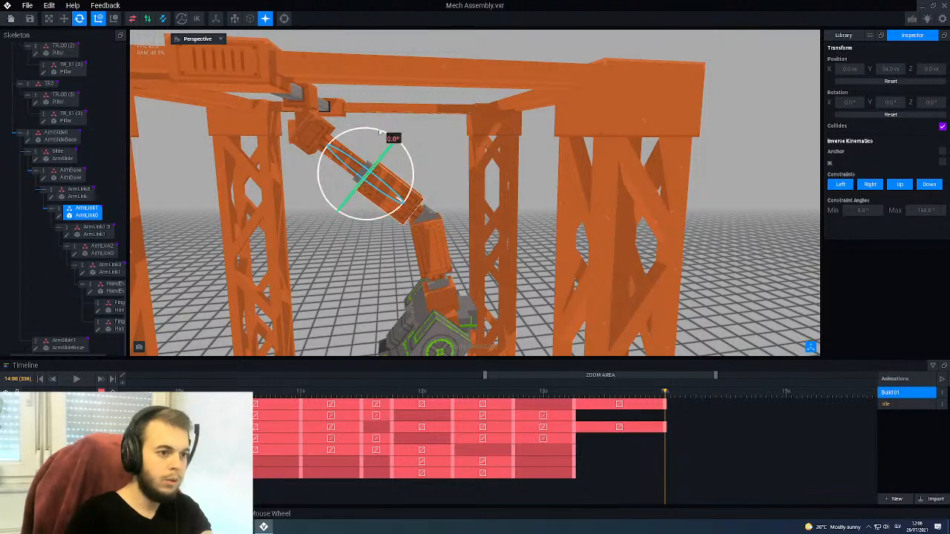
{"action": "left_click_drag", "start_coordinate": [384, 139], "coordinate": [378, 132]}
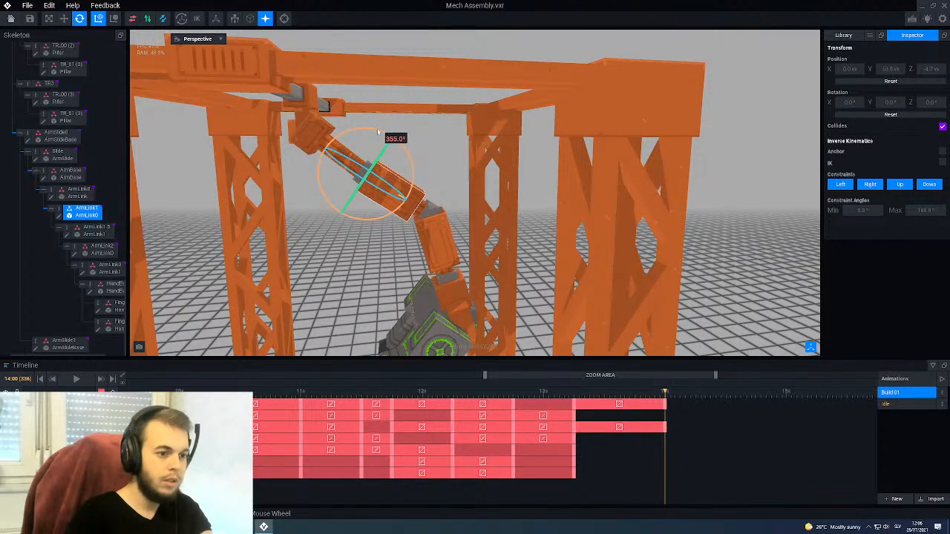
Step: Rotate ArmLink2 to 315° about X and tilt ArmLink1 further upward
{"action": "left_click", "coordinate": [430, 236]}
{"action": "left_click_drag", "start_coordinate": [442, 170], "coordinate": [449, 176]}
{"action": "right_click_drag", "start_coordinate": [438, 248], "coordinate": [444, 203]}
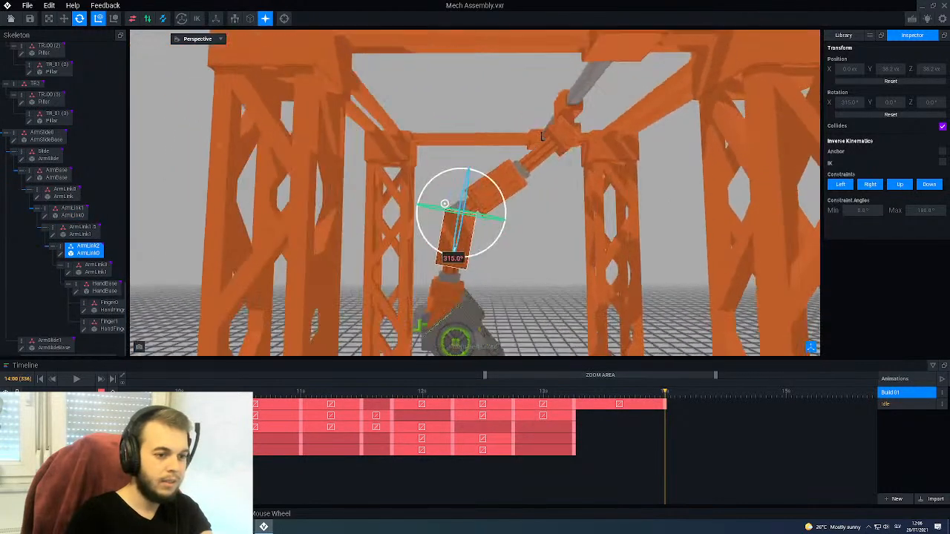
{"action": "left_click", "coordinate": [496, 184]}
{"action": "left_click_drag", "start_coordinate": [511, 133], "coordinate": [517, 133]}
Step: Rotate HandBase to 340° about X so the hand points straight down at the crotch part
{"action": "left_click", "coordinate": [436, 276]}
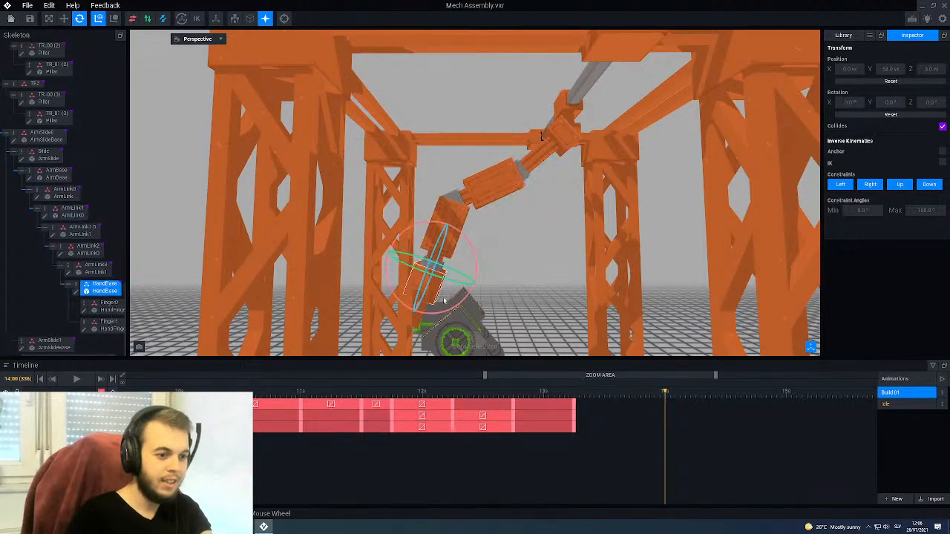
{"action": "left_click_drag", "start_coordinate": [443, 315], "coordinate": [458, 311]}
{"action": "right_click_drag", "start_coordinate": [448, 203], "coordinate": [449, 204]}
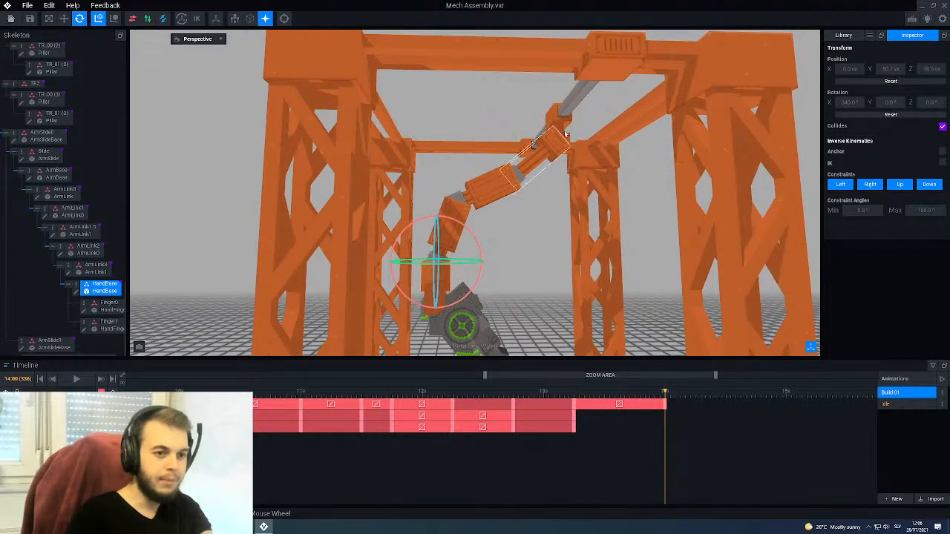
{"action": "left_click", "coordinate": [532, 146]}
{"action": "left_click", "coordinate": [64, 18]}
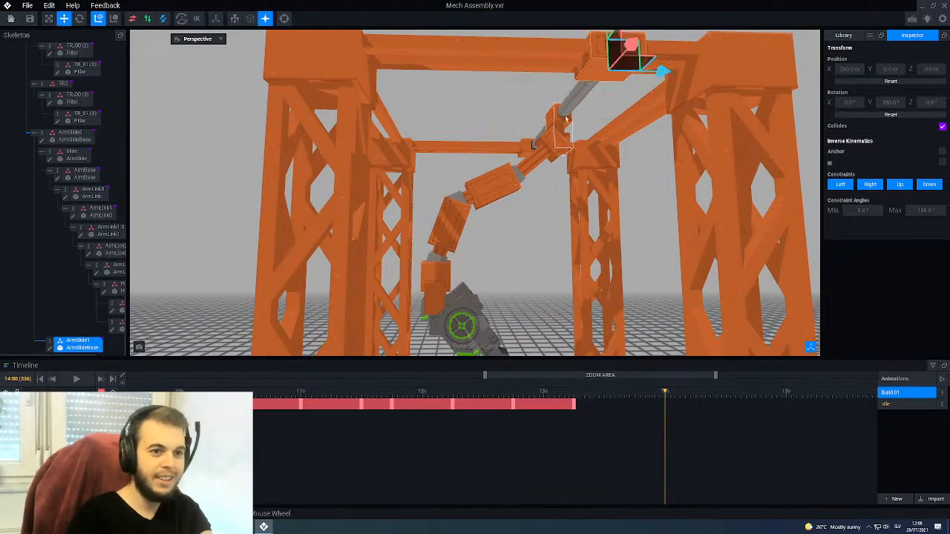
{"action": "left_click_drag", "start_coordinate": [671, 68], "coordinate": [678, 72]}
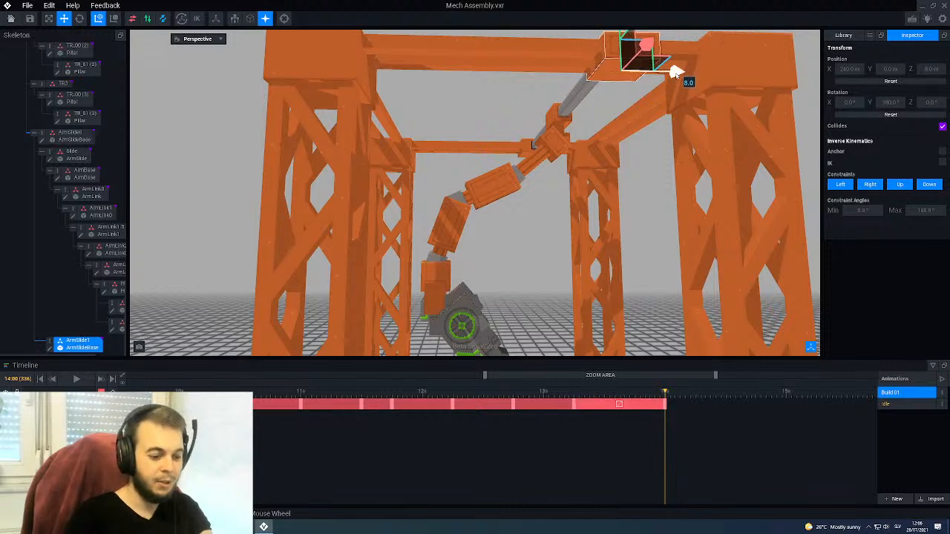
{"action": "key", "text": "ctrl+z"}
Step: Move ArmSlide0 along the top frame to Z -61 to place the hand over the crotch part
{"action": "left_click", "coordinate": [525, 145]}
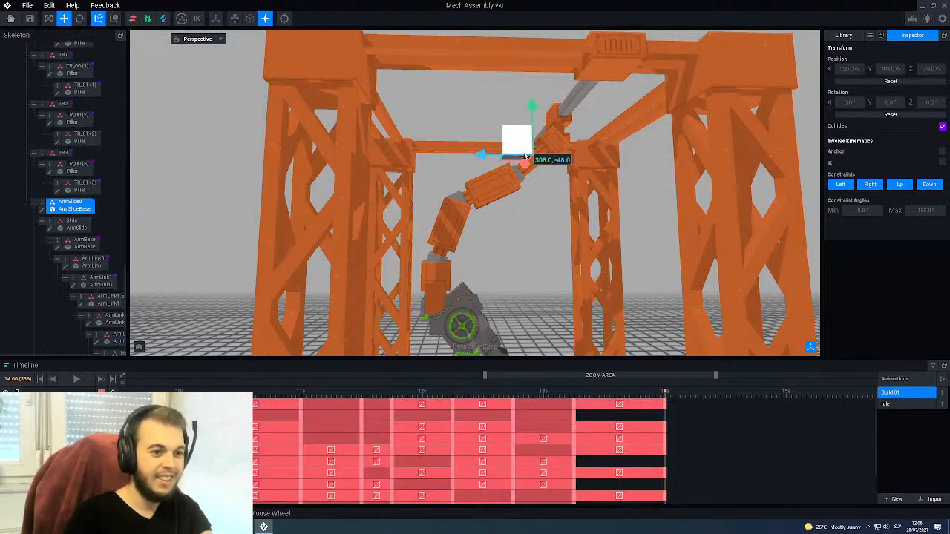
{"action": "left_click_drag", "start_coordinate": [481, 156], "coordinate": [492, 156]}
{"action": "mouse_move", "coordinate": [460, 222]}
{"action": "right_mouse_down"}
{"action": "mouse_move", "coordinate": [450, 205]}
{"action": "mouse_move", "coordinate": [448, 235]}
{"action": "right_mouse_up"}
{"action": "scroll", "coordinate": [448, 236], "scroll_direction": "up", "scroll_amount": 6}
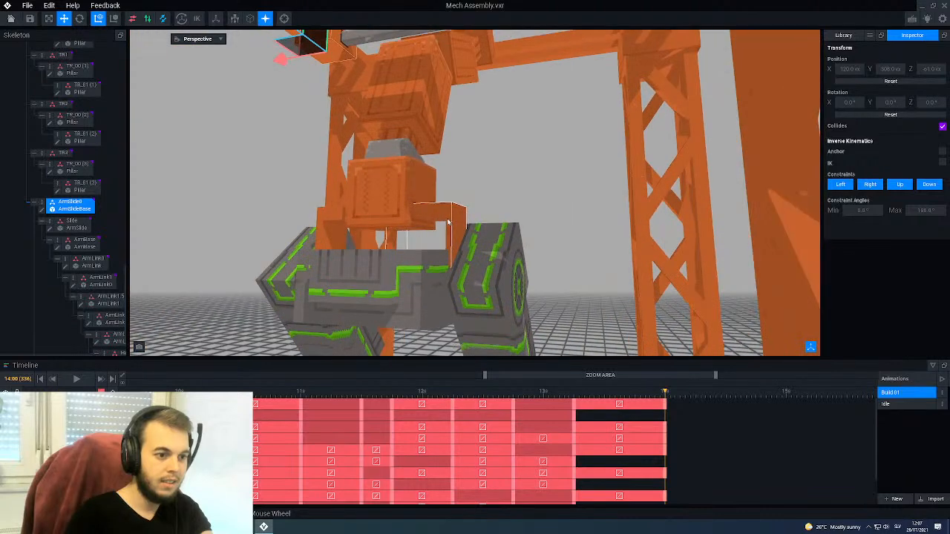
{"action": "scroll", "coordinate": [454, 223], "scroll_direction": "down", "scroll_amount": 8}
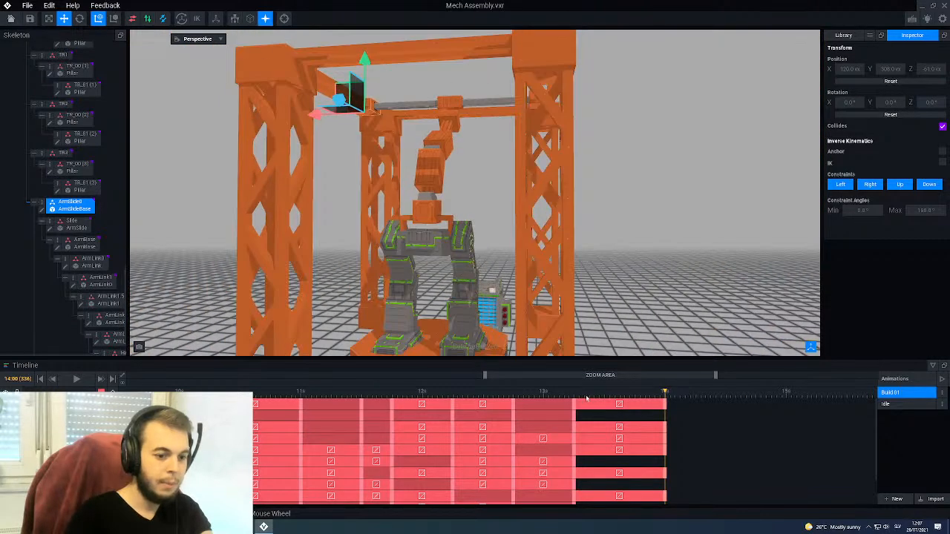
Step: Scrub the timeline between 12:00 and 14:00 to examine the arm's motion toward the mech's legs
{"action": "left_click_drag", "start_coordinate": [564, 397], "coordinate": [680, 407]}
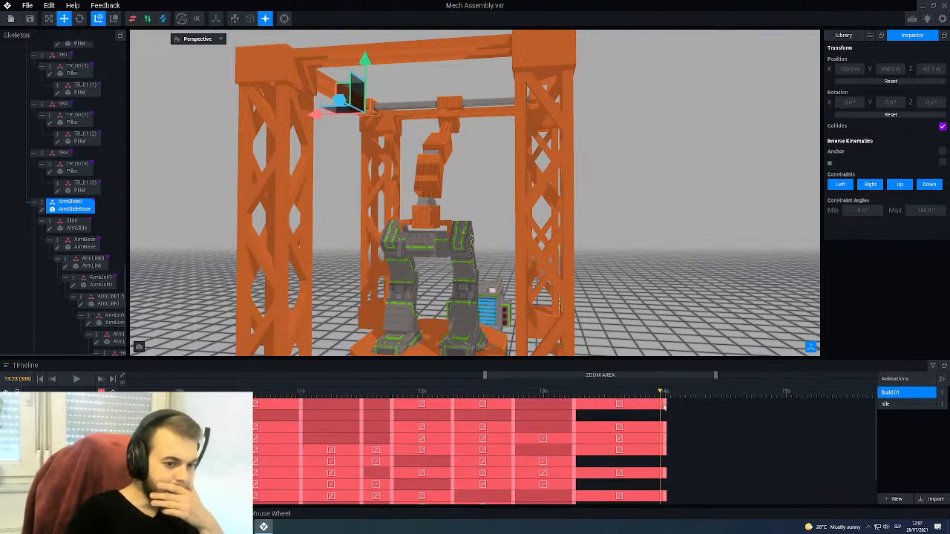
{"action": "middle_click_drag", "start_coordinate": [449, 221], "coordinate": [449, 221]}
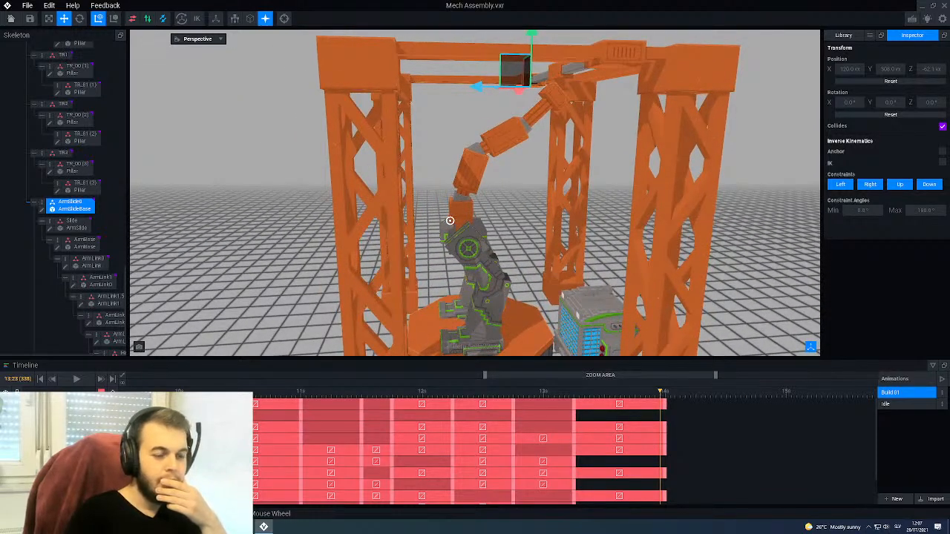
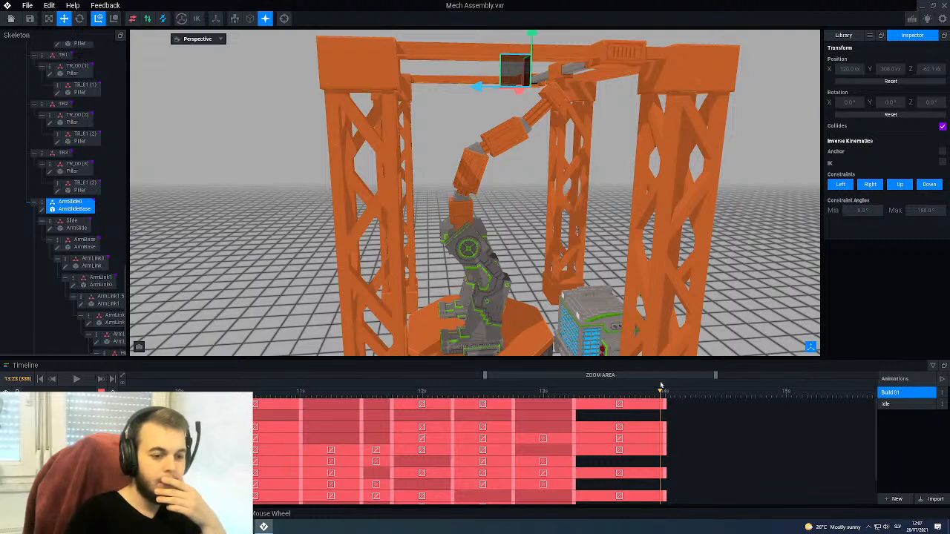
{"action": "left_click_drag", "start_coordinate": [660, 383], "coordinate": [665, 393]}
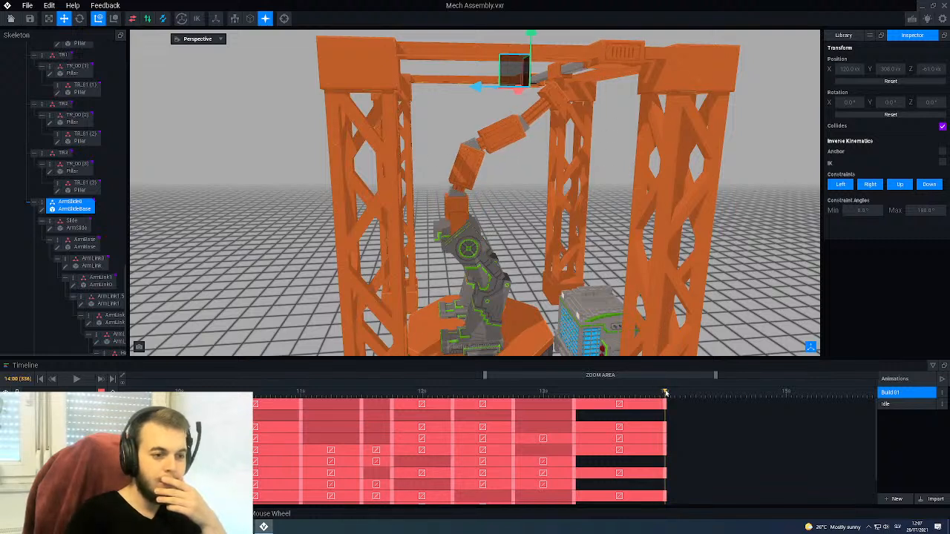
{"action": "left_click_drag", "start_coordinate": [419, 391], "coordinate": [666, 438]}
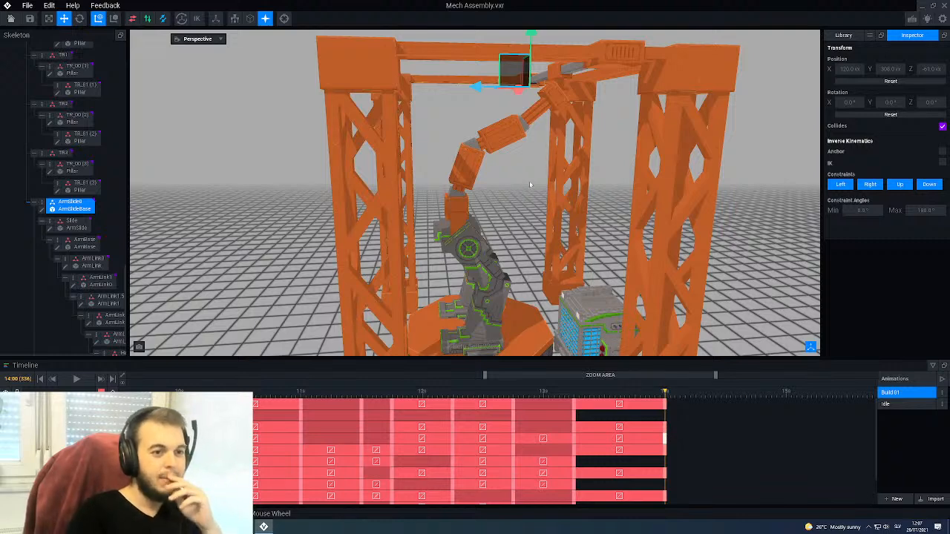
Step: Rotate ArmLink1 about X until the middle arm segment is level
{"action": "scroll", "coordinate": [567, 139], "scroll_direction": "up", "scroll_amount": 5}
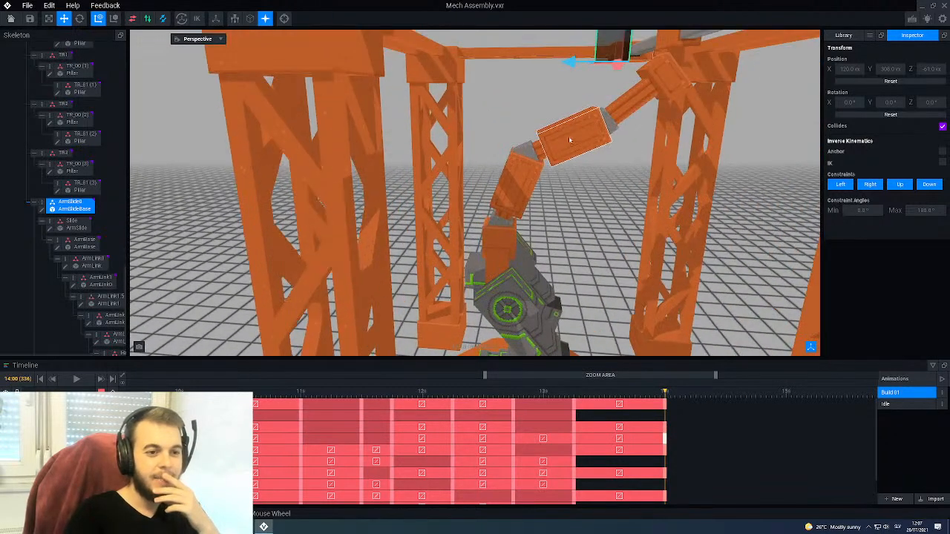
{"action": "middle_click_drag", "start_coordinate": [679, 82], "coordinate": [632, 87]}
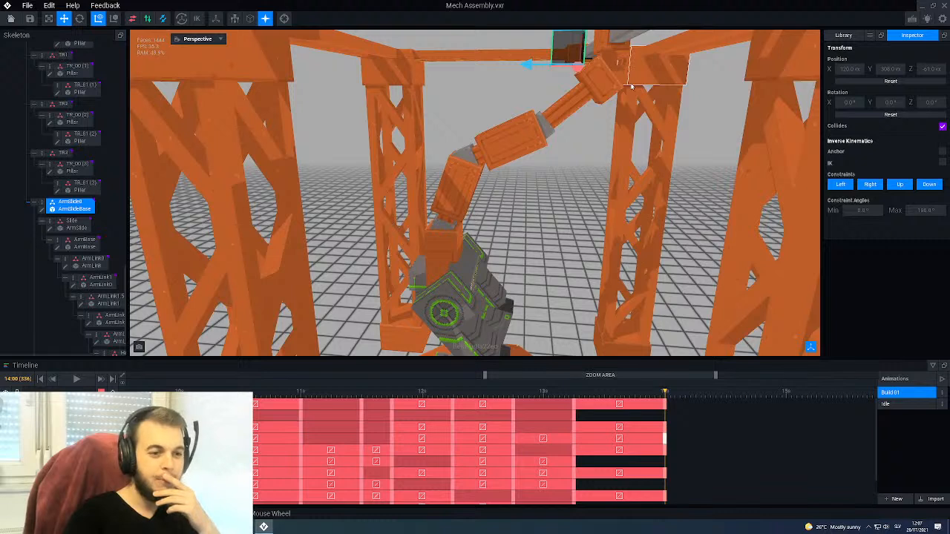
{"action": "left_click", "coordinate": [521, 130]}
{"action": "key", "text": "e"}
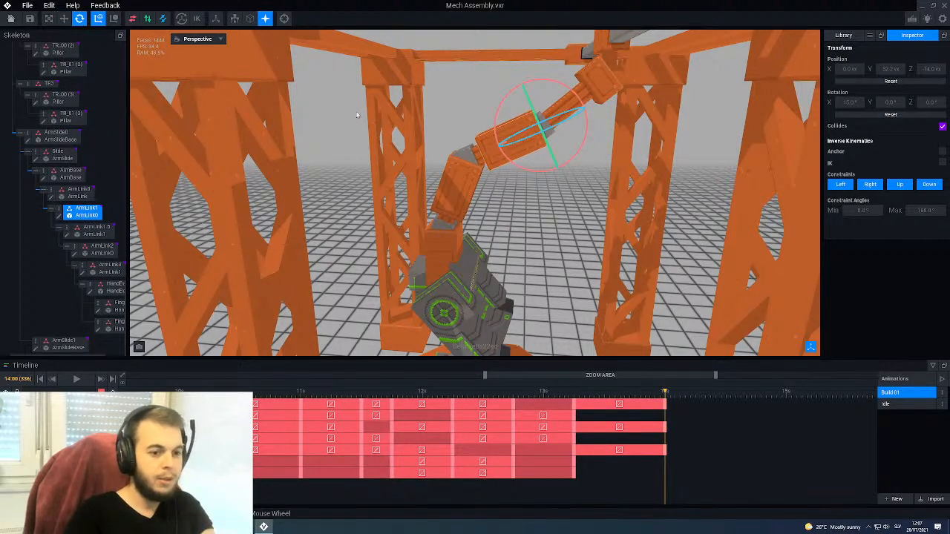
{"action": "left_click_drag", "start_coordinate": [535, 85], "coordinate": [554, 79]}
{"action": "right_click_drag", "start_coordinate": [444, 132], "coordinate": [452, 156]}
Step: Rotate ArmLink2 about X to an 80° bend so the lower arm hangs down over the crotch part
{"action": "left_click", "coordinate": [447, 161]}
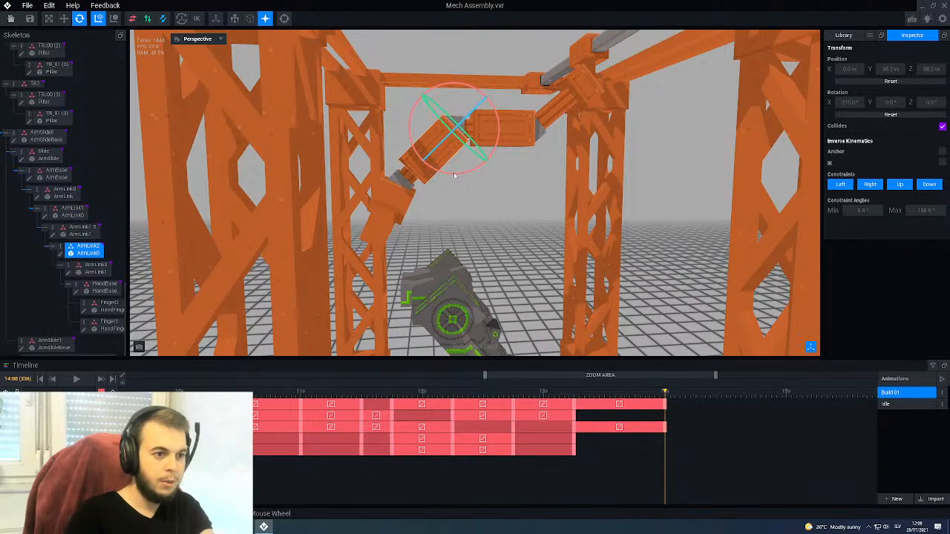
{"action": "left_click_drag", "start_coordinate": [455, 177], "coordinate": [478, 169]}
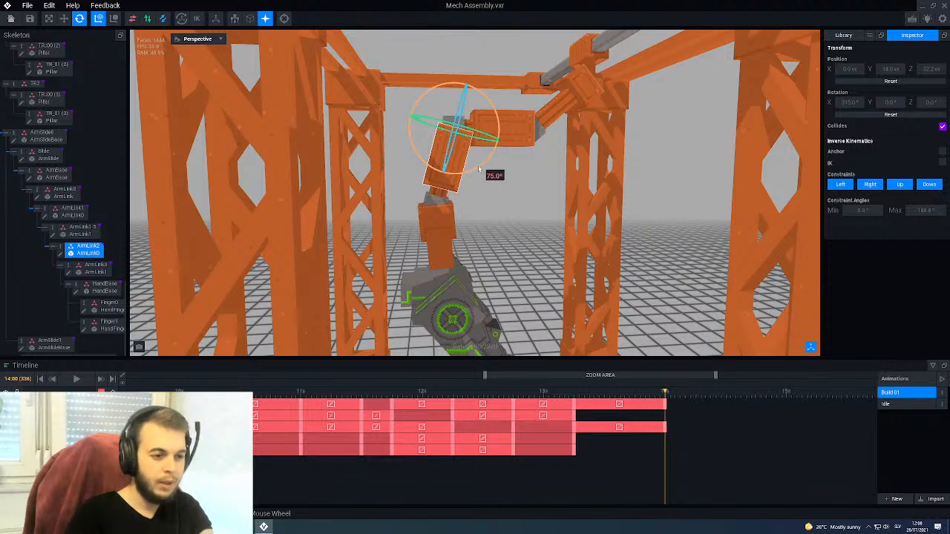
{"action": "left_click_drag", "start_coordinate": [478, 170], "coordinate": [482, 170]}
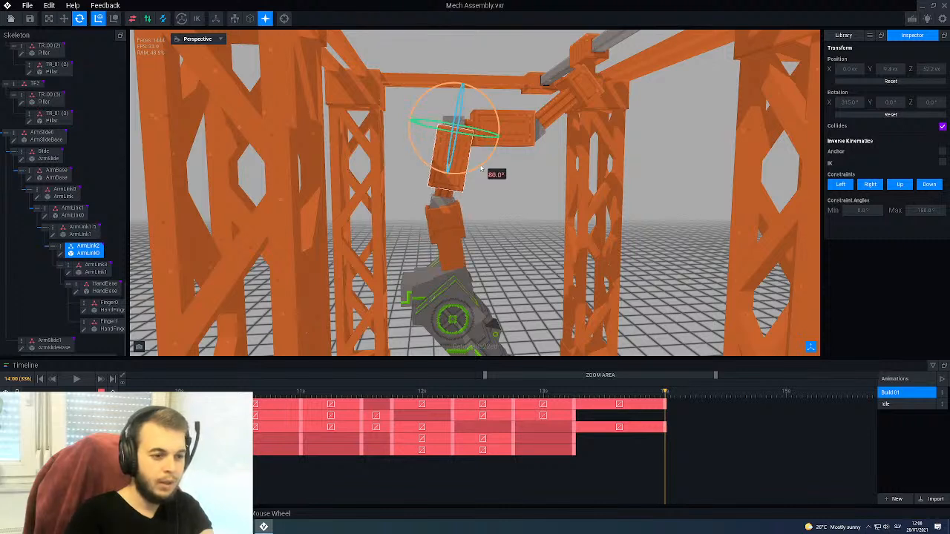
Step: Rotate HandBase to 350° about X so the hand is vertical above the crotch part
{"action": "left_click", "coordinate": [447, 222]}
{"action": "left_click_drag", "start_coordinate": [469, 242], "coordinate": [464, 243]}
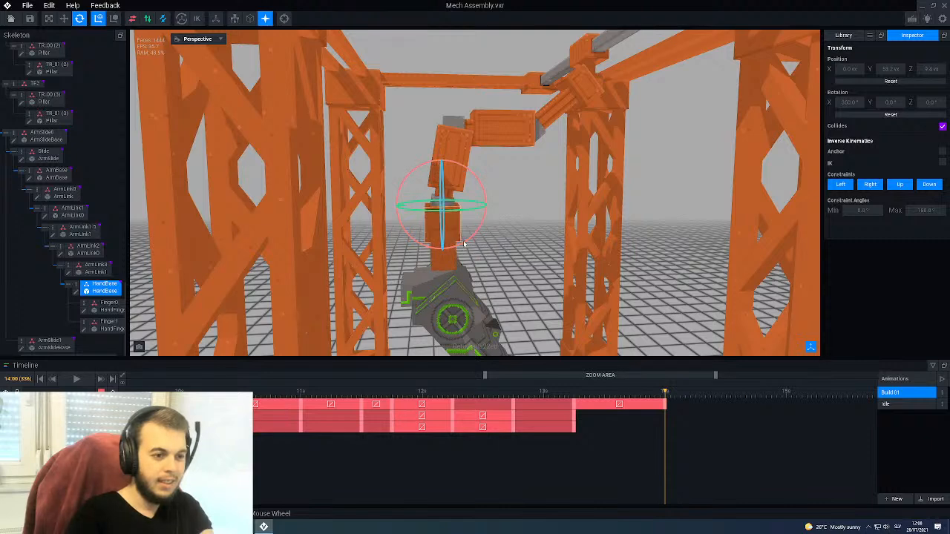
{"action": "right_click_drag", "start_coordinate": [433, 274], "coordinate": [425, 297]}
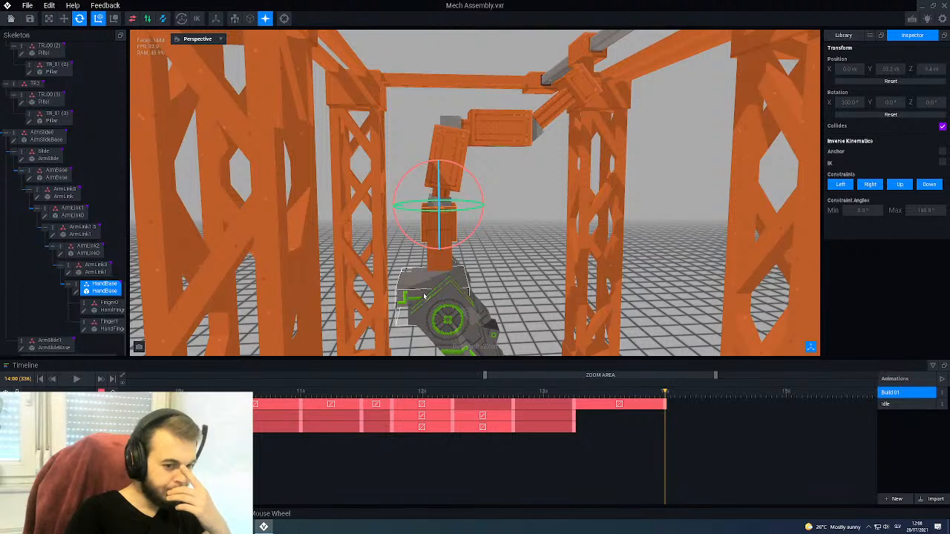
Step: Move the last Mech_Crotch keyframe to 14:06 and return the playhead to 14:00
{"action": "left_click", "coordinate": [425, 297]}
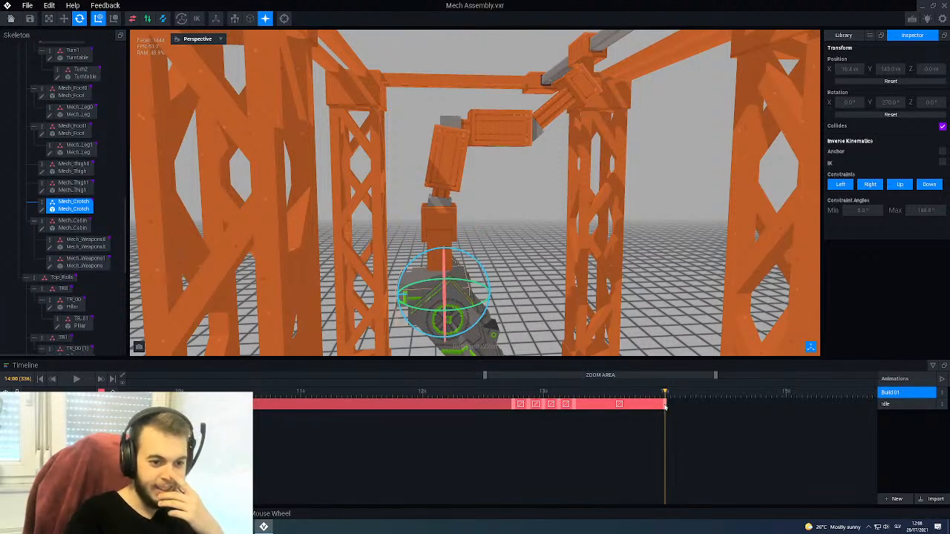
{"action": "left_click_drag", "start_coordinate": [665, 406], "coordinate": [695, 405]}
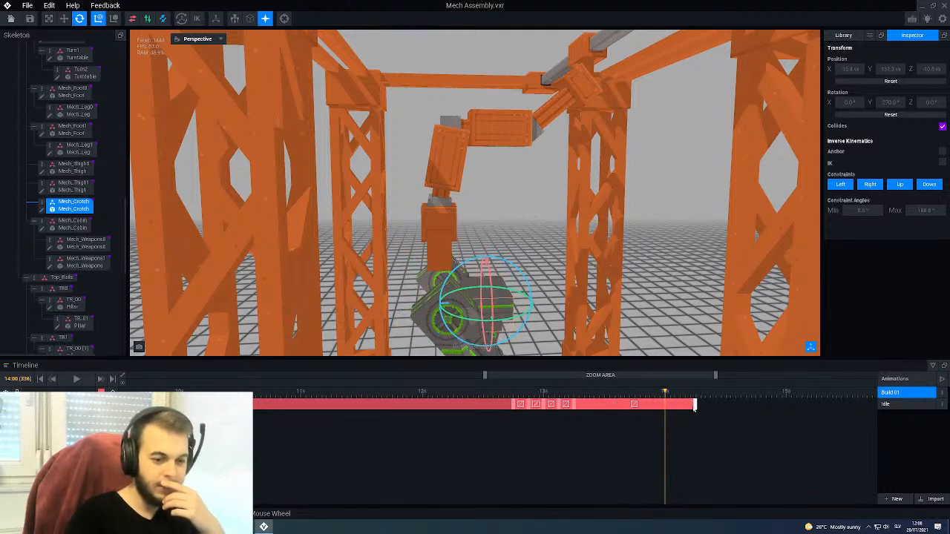
{"action": "left_click_drag", "start_coordinate": [694, 406], "coordinate": [666, 409]}
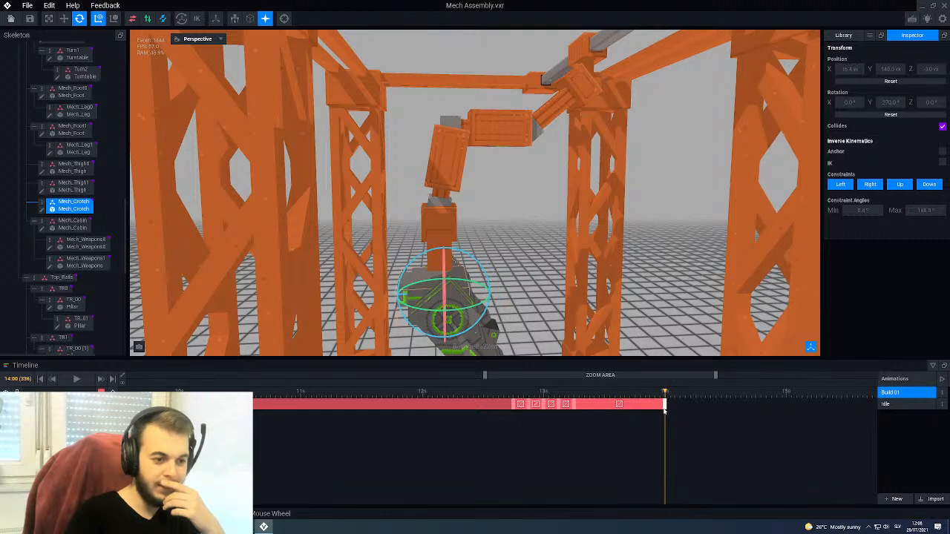
{"action": "key", "text": "w"}
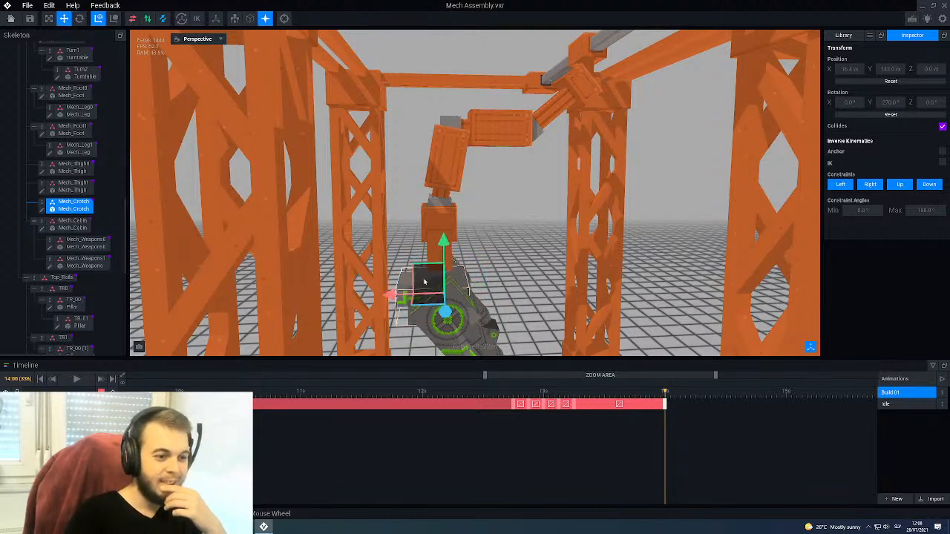
{"action": "mouse_move", "coordinate": [667, 406]}
{"action": "left_mouse_down"}
{"action": "mouse_move", "coordinate": [695, 406]}
{"action": "mouse_move", "coordinate": [696, 396]}
{"action": "left_mouse_up"}
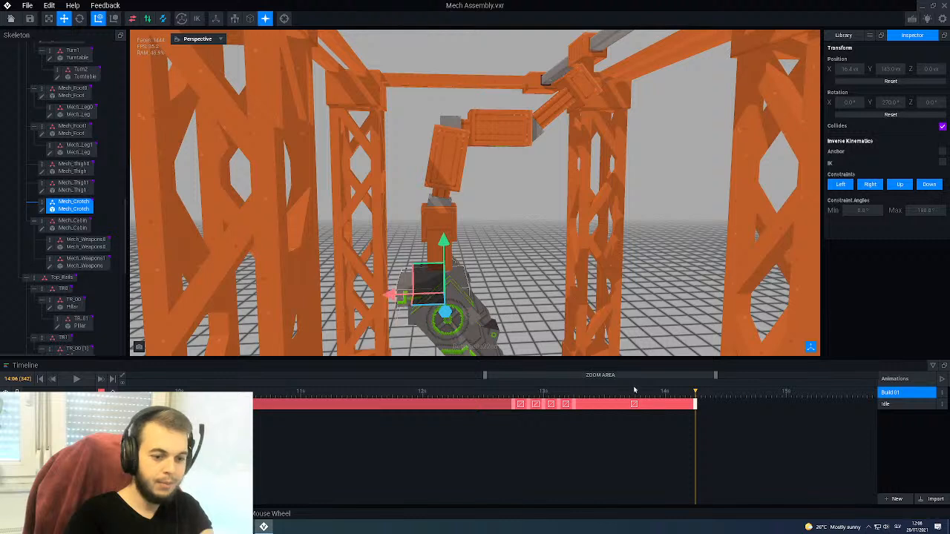
{"action": "mouse_move", "coordinate": [663, 397]}
{"action": "left_mouse_down"}
{"action": "mouse_move", "coordinate": [695, 398]}
{"action": "mouse_move", "coordinate": [640, 404]}
{"action": "mouse_move", "coordinate": [696, 405]}
{"action": "mouse_move", "coordinate": [666, 406]}
{"action": "left_mouse_up"}
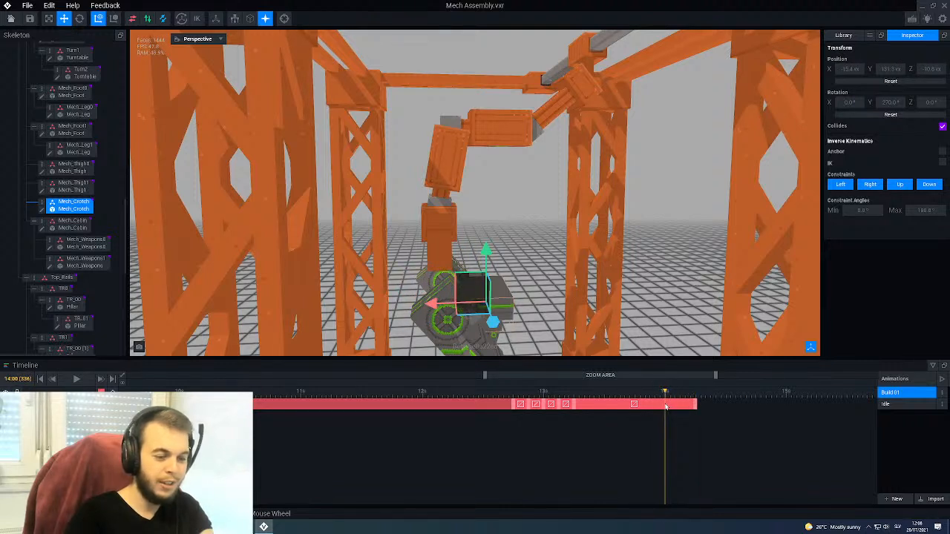
Step: Move Mech_Crotch to X 10, Y 162 at 14:00 so it sits in the hand's grip above the legs
{"action": "left_click_drag", "start_coordinate": [431, 304], "coordinate": [398, 305]}
{"action": "left_click_drag", "start_coordinate": [451, 253], "coordinate": [448, 215]}
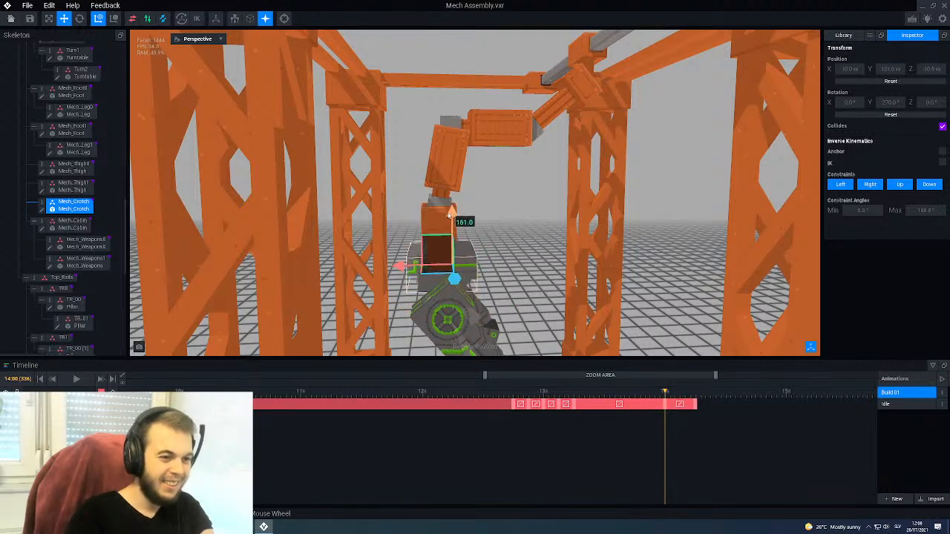
{"action": "scroll", "coordinate": [449, 278], "scroll_direction": "up", "scroll_amount": 10}
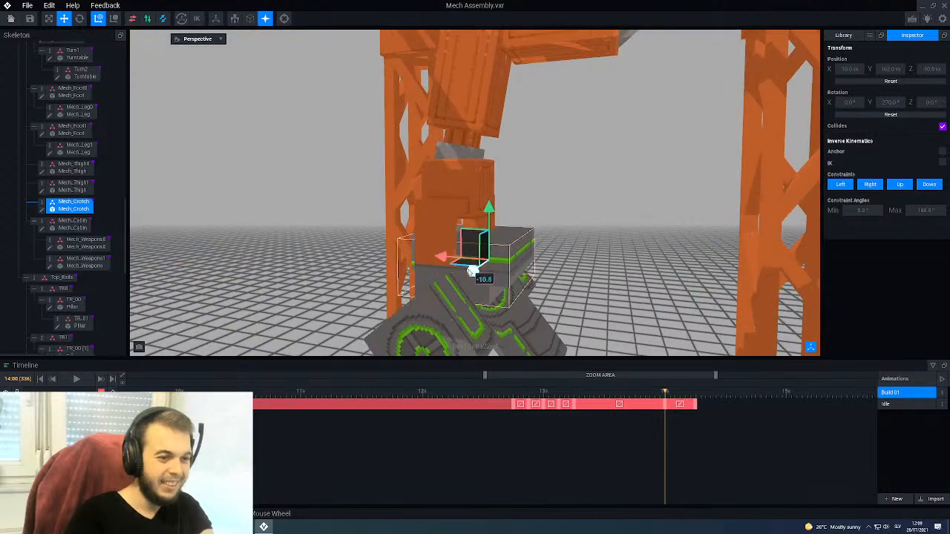
{"action": "scroll", "coordinate": [434, 257], "scroll_direction": "down", "scroll_amount": 5}
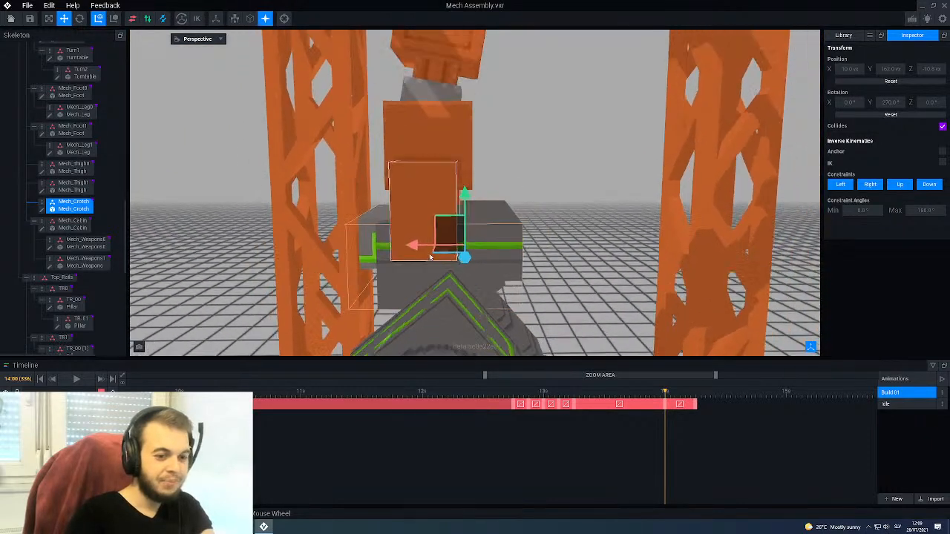
{"action": "left_click_drag", "start_coordinate": [665, 394], "coordinate": [696, 399]}
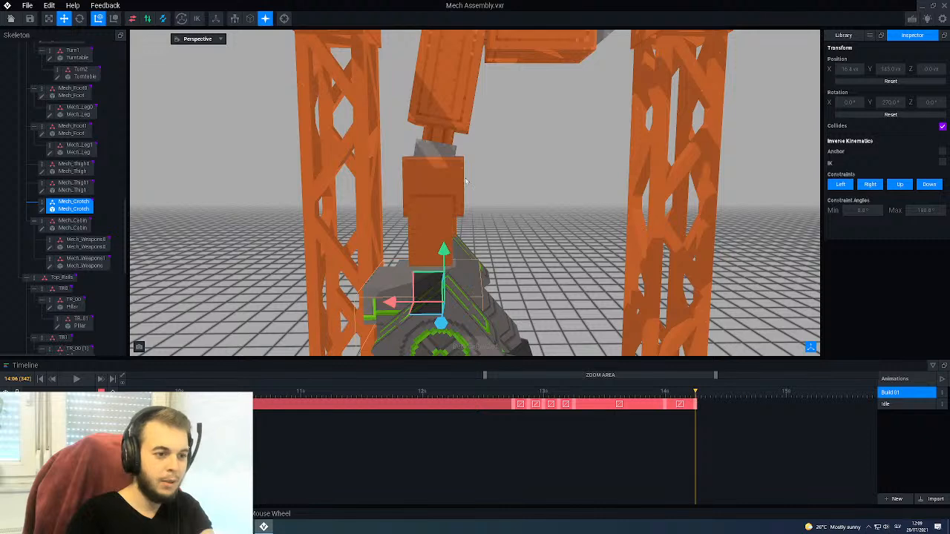
{"action": "left_click", "coordinate": [444, 89]}
{"action": "left_click_drag", "start_coordinate": [452, 89], "coordinate": [421, 137]}
{"action": "right_click_drag", "start_coordinate": [443, 277], "coordinate": [443, 277]}
{"action": "left_click_drag", "start_coordinate": [372, 126], "coordinate": [371, 135]}
{"action": "right_click_drag", "start_coordinate": [445, 277], "coordinate": [445, 277]}
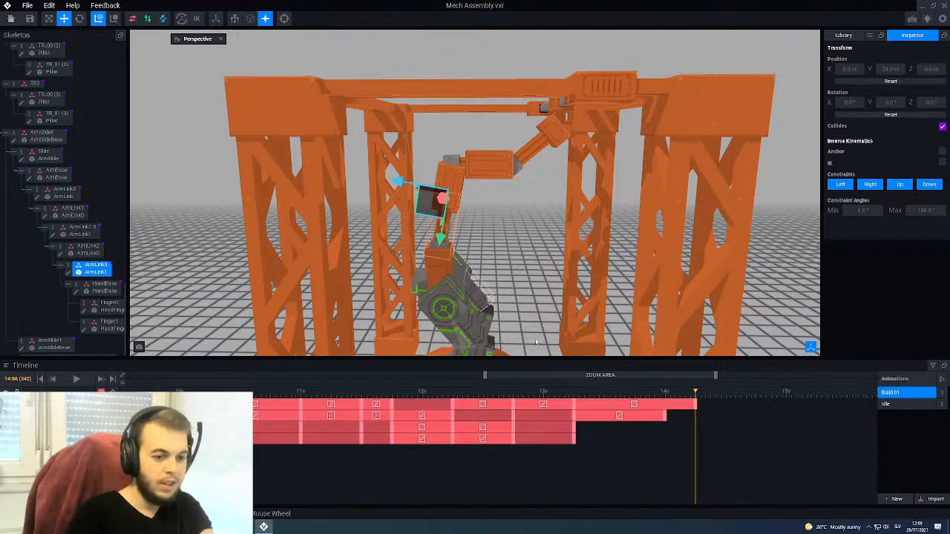
{"action": "key", "text": "ctrl+z"}
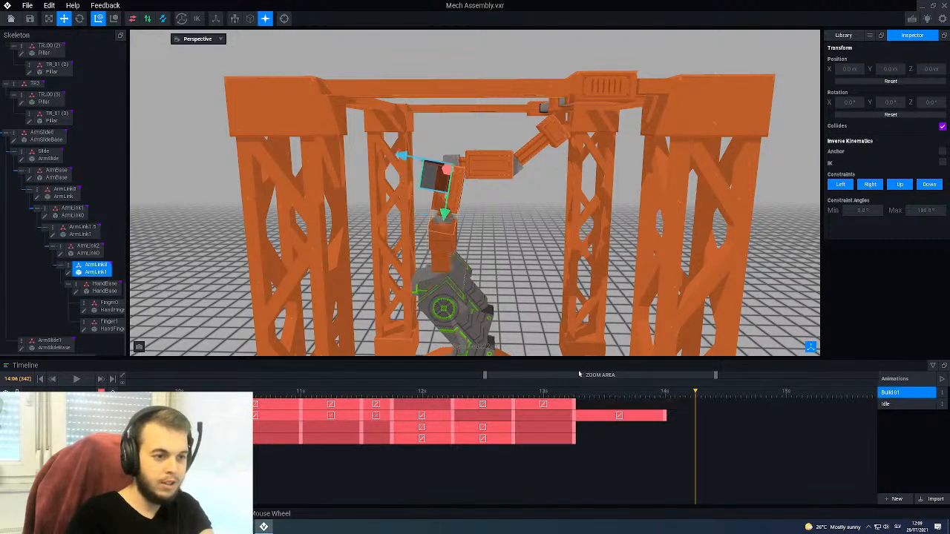
Step: Key ArmLink3's current position at 14:00 and extend it downward at 14:06 so the hand follows the lowered crotch part
{"action": "left_click", "coordinate": [666, 397]}
{"action": "left_click", "coordinate": [113, 404]}
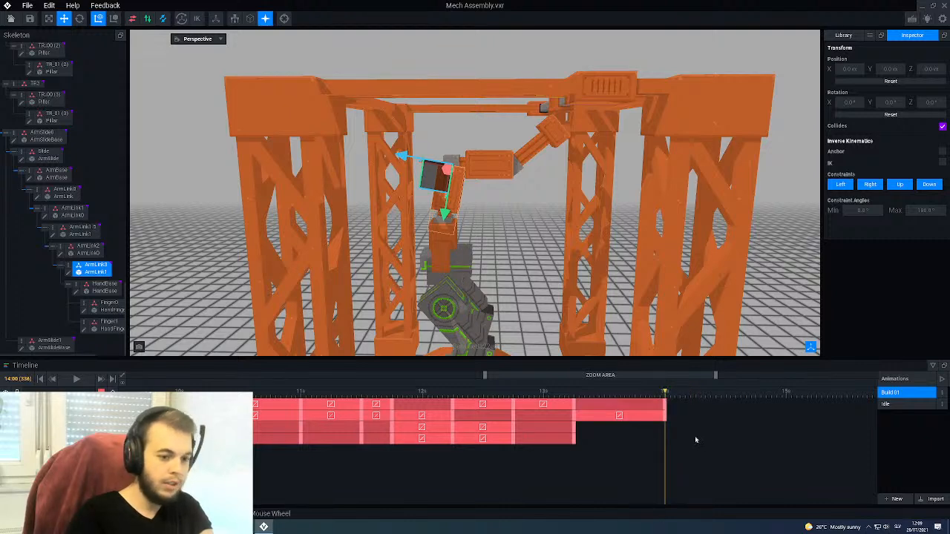
{"action": "left_click", "coordinate": [696, 399]}
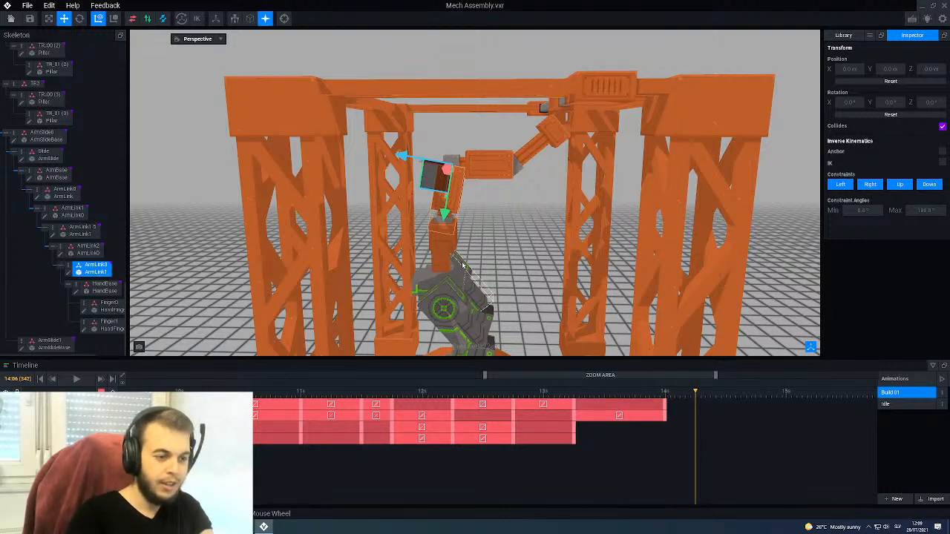
{"action": "scroll", "coordinate": [452, 97], "scroll_direction": "up", "scroll_amount": 5}
{"action": "left_click_drag", "start_coordinate": [452, 97], "coordinate": [429, 139]}
{"action": "right_click_drag", "start_coordinate": [430, 139], "coordinate": [416, 123]}
{"action": "left_click_drag", "start_coordinate": [404, 110], "coordinate": [401, 118]}
{"action": "right_click_drag", "start_coordinate": [459, 253], "coordinate": [406, 274]}
{"action": "scroll", "coordinate": [466, 254], "scroll_direction": "down", "scroll_amount": 4}
{"action": "scroll", "coordinate": [466, 253], "scroll_direction": "down", "scroll_amount": 3}
{"action": "left_click", "coordinate": [382, 198]}
{"action": "scroll", "coordinate": [448, 277], "scroll_direction": "up", "scroll_amount": 3}
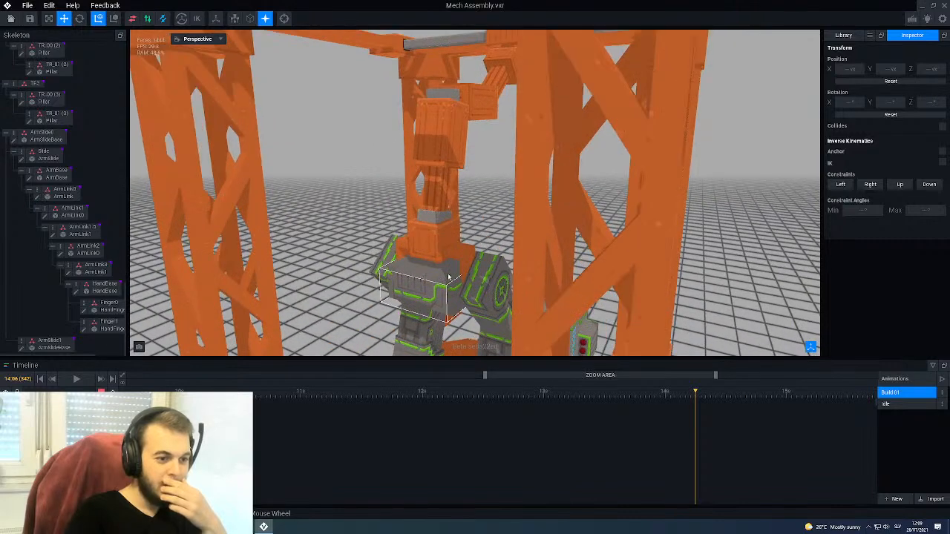
Step: Examine from several angles how Mech_Crotch sits between the hand's fingers at 13:06
{"action": "left_click", "coordinate": [448, 277]}
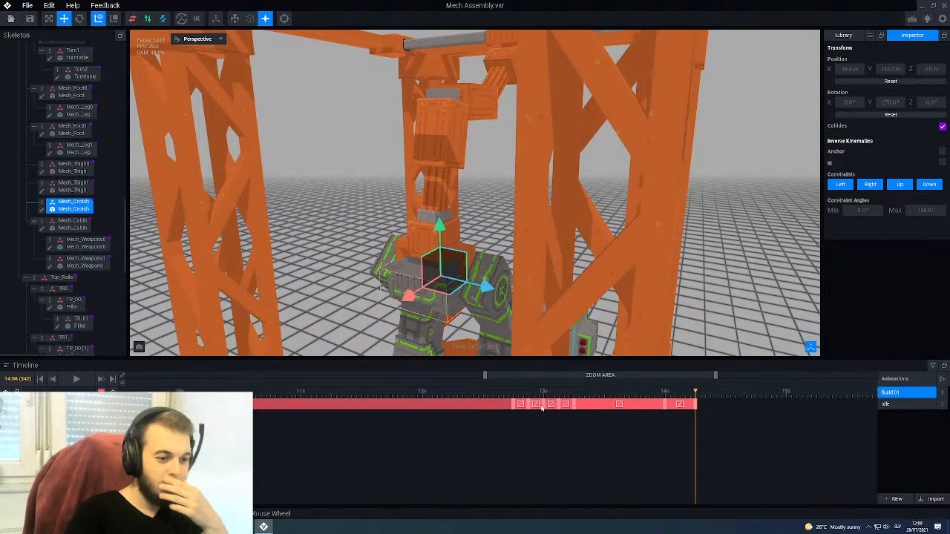
{"action": "left_click", "coordinate": [575, 396]}
{"action": "right_click_drag", "start_coordinate": [548, 277], "coordinate": [483, 256]}
{"action": "scroll", "coordinate": [549, 264], "scroll_direction": "up", "scroll_amount": 3}
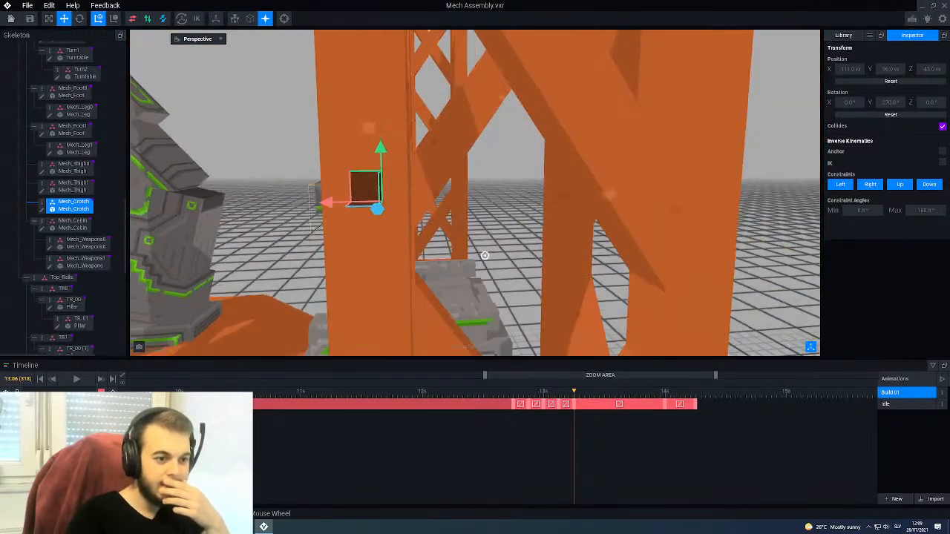
{"action": "scroll", "coordinate": [484, 256], "scroll_direction": "up", "scroll_amount": 4}
{"action": "right_click_drag", "start_coordinate": [321, 202], "coordinate": [343, 208]}
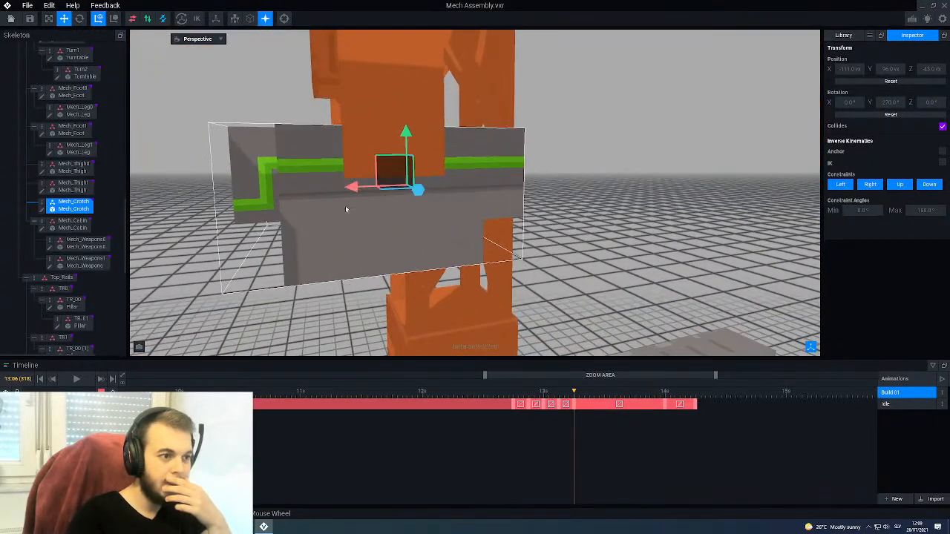
{"action": "scroll", "coordinate": [332, 168], "scroll_direction": "down", "scroll_amount": 3}
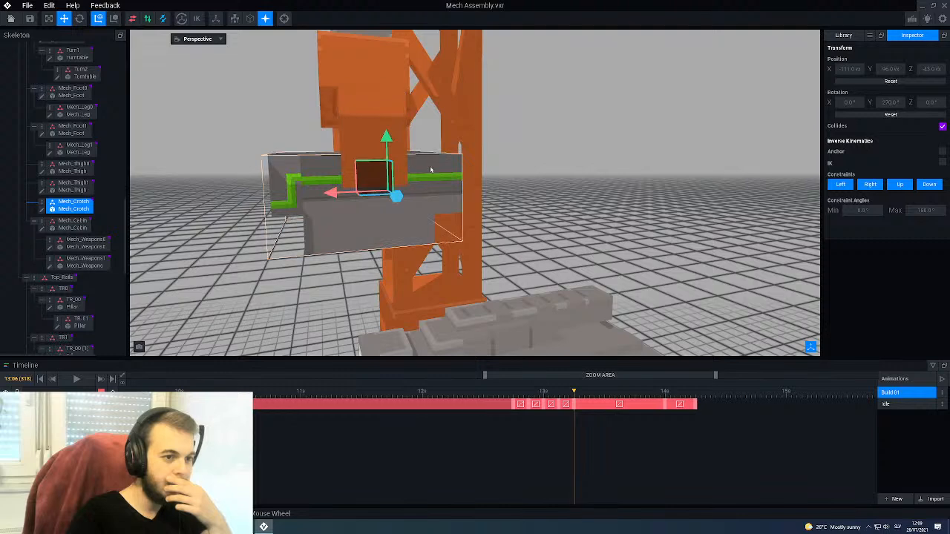
{"action": "right_click_drag", "start_coordinate": [431, 168], "coordinate": [429, 168]}
{"action": "right_click_drag", "start_coordinate": [313, 180], "coordinate": [413, 129]}
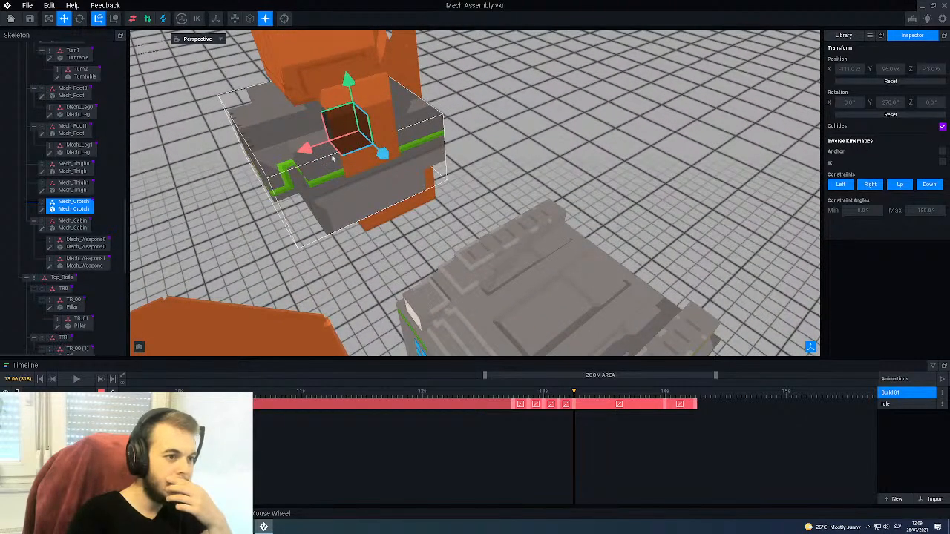
{"action": "middle_click_drag", "start_coordinate": [327, 167], "coordinate": [403, 171]}
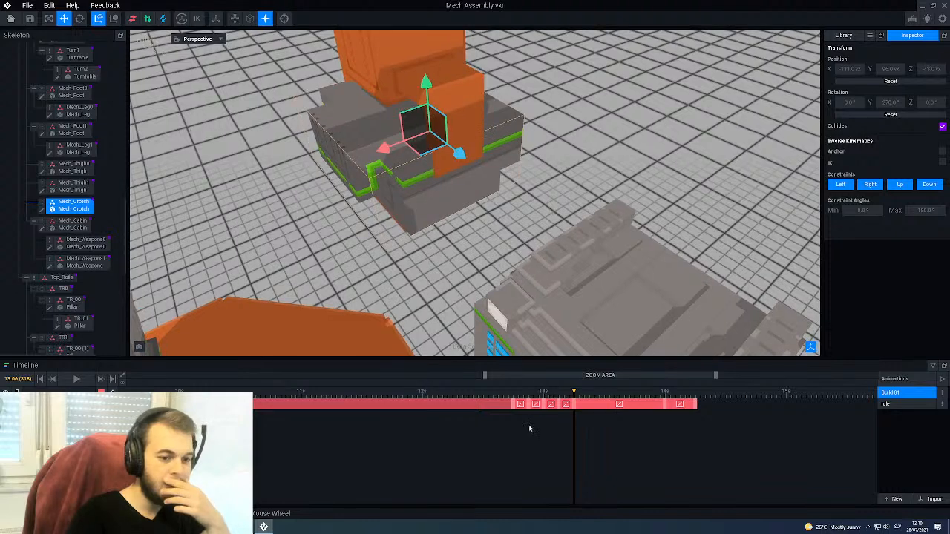
{"action": "scroll", "coordinate": [534, 276], "scroll_direction": "down", "scroll_amount": 3}
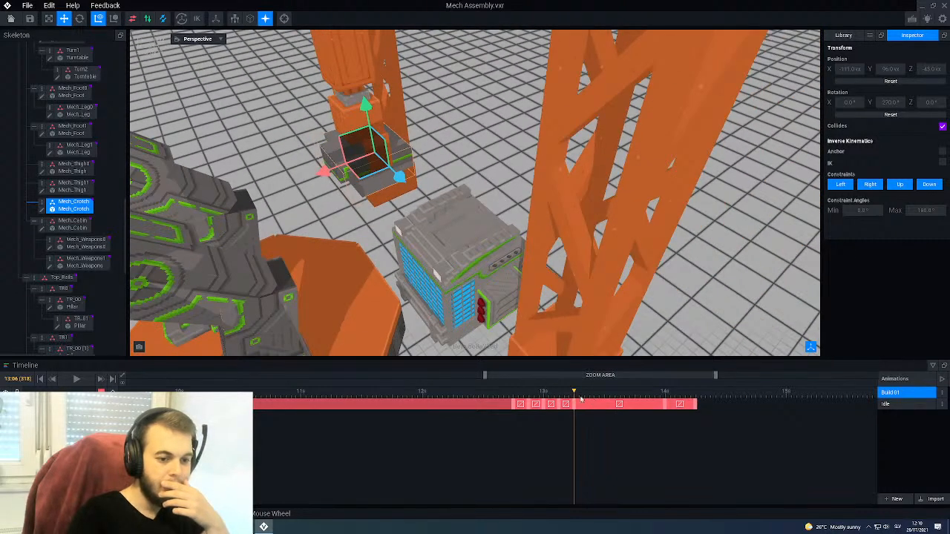
Step: Move Mech_Crotch to X -61, Y 101 at 13:12 so it stays in the hand's grip
{"action": "left_click_drag", "start_coordinate": [581, 399], "coordinate": [606, 406]}
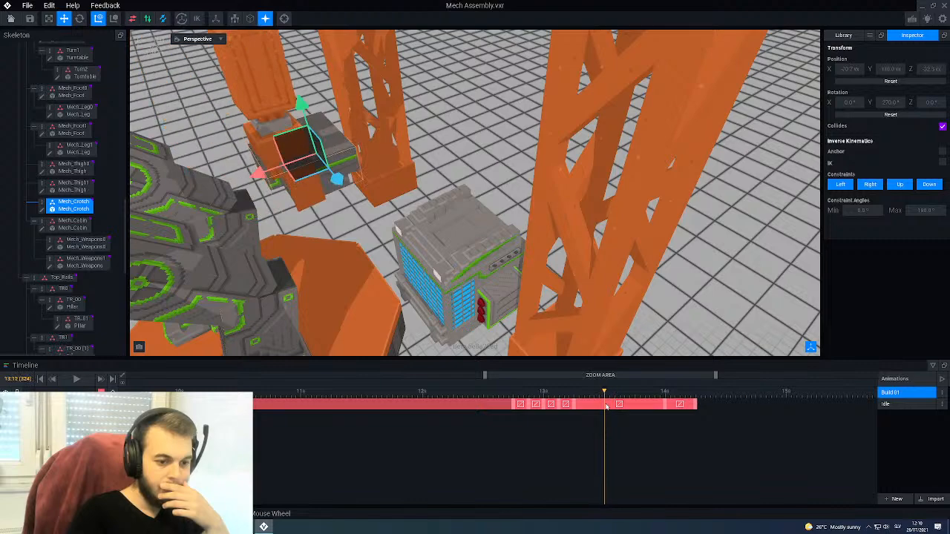
{"action": "middle_click_drag", "start_coordinate": [297, 123], "coordinate": [397, 219]}
{"action": "mouse_move", "coordinate": [397, 219]}
{"action": "right_mouse_down"}
{"action": "mouse_move", "coordinate": [406, 241]}
{"action": "mouse_move", "coordinate": [412, 213]}
{"action": "right_mouse_up"}
{"action": "scroll", "coordinate": [412, 213], "scroll_direction": "up", "scroll_amount": 5}
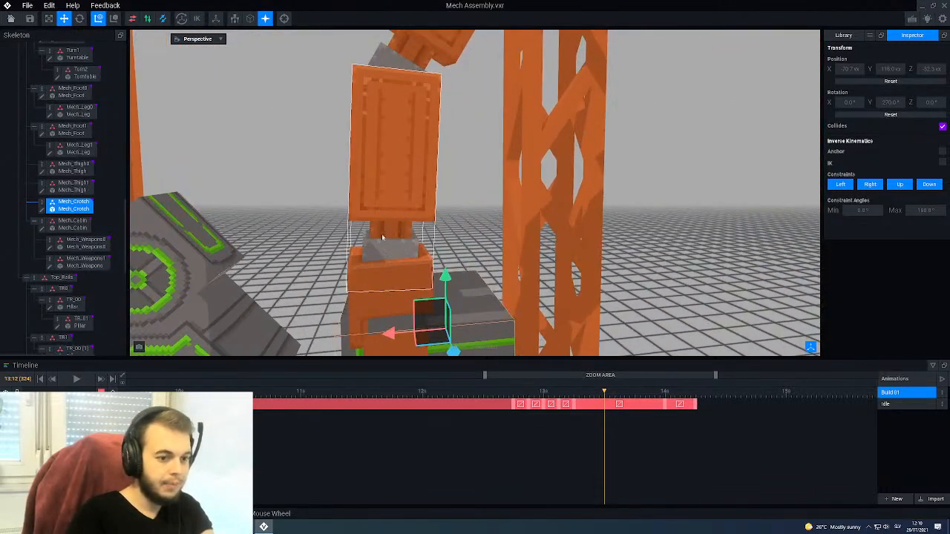
{"action": "left_click_drag", "start_coordinate": [479, 222], "coordinate": [478, 263]}
{"action": "middle_click_drag", "start_coordinate": [478, 264], "coordinate": [476, 202]}
{"action": "left_click_drag", "start_coordinate": [430, 243], "coordinate": [404, 249]}
{"action": "scroll", "coordinate": [440, 308], "scroll_direction": "down", "scroll_amount": 3}
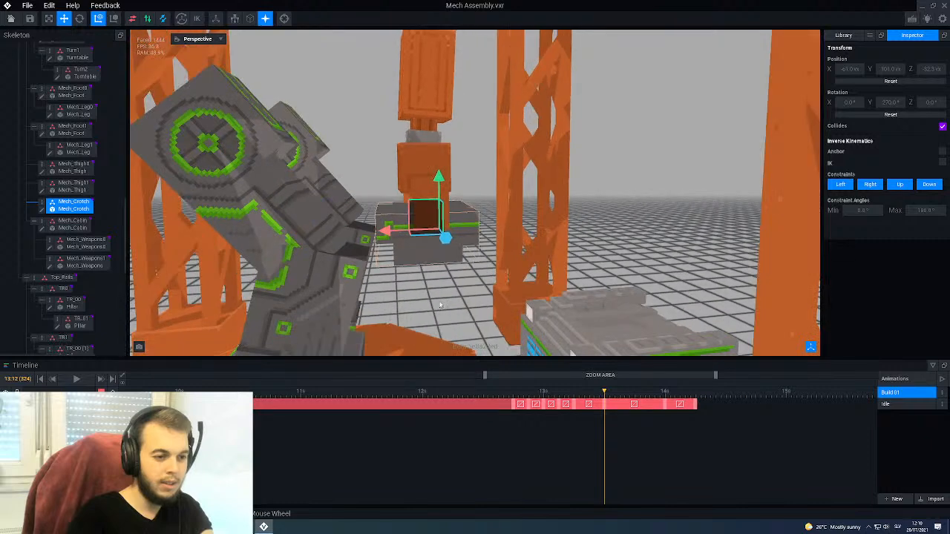
Step: Move Mech_Crotch to X -19, Y 127, Z -15 at 13:18 to keep it aligned with the hand
{"action": "left_click_drag", "start_coordinate": [604, 396], "coordinate": [635, 393]}
{"action": "middle_click_drag", "start_coordinate": [311, 146], "coordinate": [387, 239]}
{"action": "right_click_drag", "start_coordinate": [387, 239], "coordinate": [382, 263]}
{"action": "left_click_drag", "start_coordinate": [375, 282], "coordinate": [360, 285]}
{"action": "right_click_drag", "start_coordinate": [360, 285], "coordinate": [377, 300]}
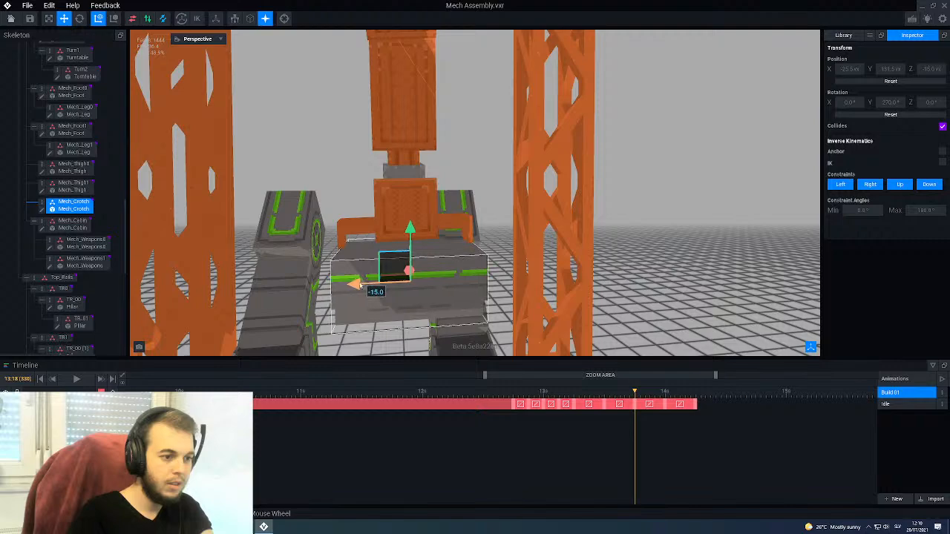
{"action": "right_click_drag", "start_coordinate": [365, 272], "coordinate": [354, 254]}
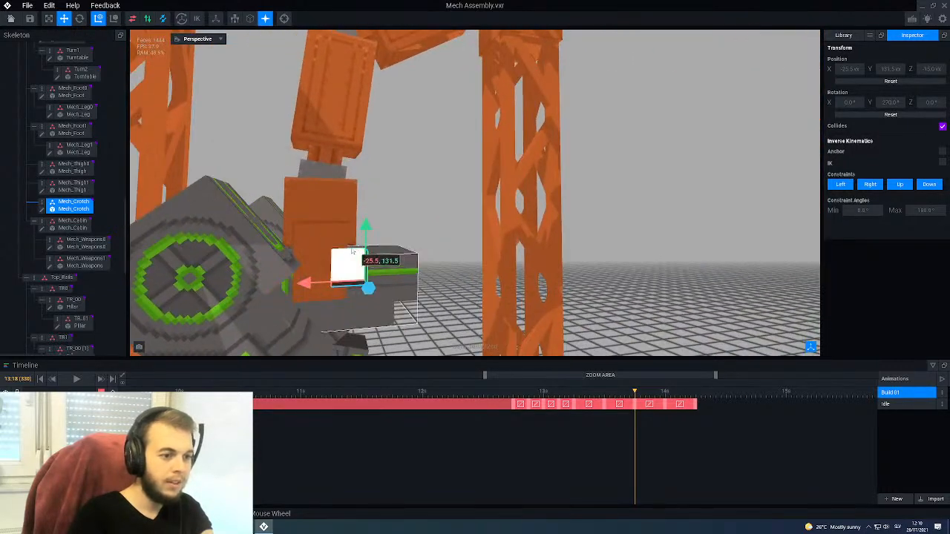
{"action": "left_click_drag", "start_coordinate": [366, 225], "coordinate": [366, 238]}
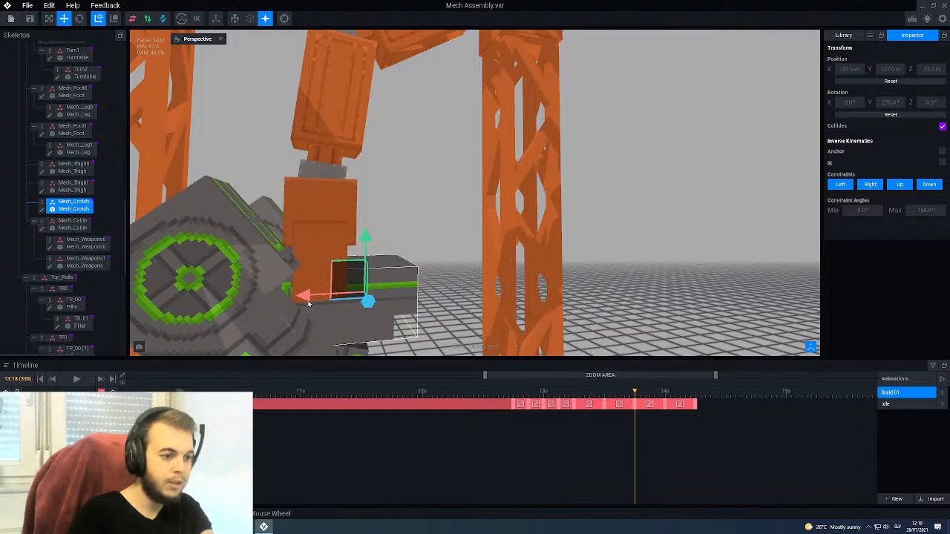
{"action": "right_click_drag", "start_coordinate": [334, 278], "coordinate": [250, 238]}
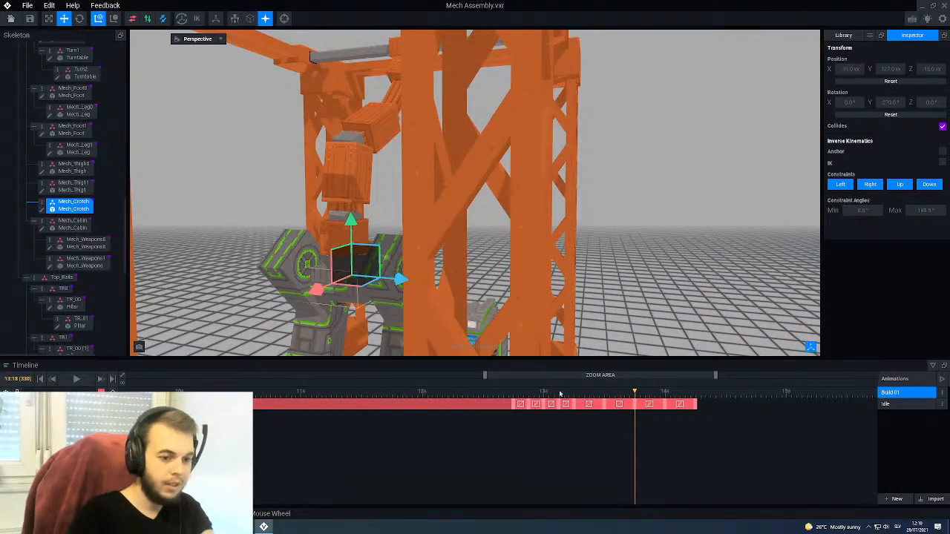
Step: Centre Mech_Crotch under the hand at 14:00 by setting its Z position to 0 and nudging its height
{"action": "left_click_drag", "start_coordinate": [635, 393], "coordinate": [665, 399]}
{"action": "mouse_move", "coordinate": [371, 252]}
{"action": "middle_mouse_down"}
{"action": "mouse_move", "coordinate": [401, 250]}
{"action": "mouse_move", "coordinate": [372, 252]}
{"action": "middle_mouse_up"}
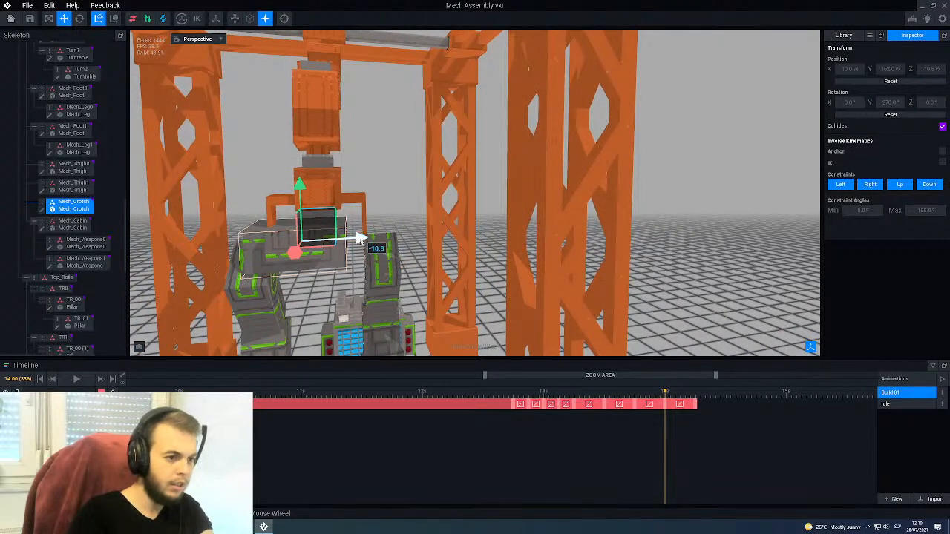
{"action": "left_click_drag", "start_coordinate": [365, 244], "coordinate": [377, 247]}
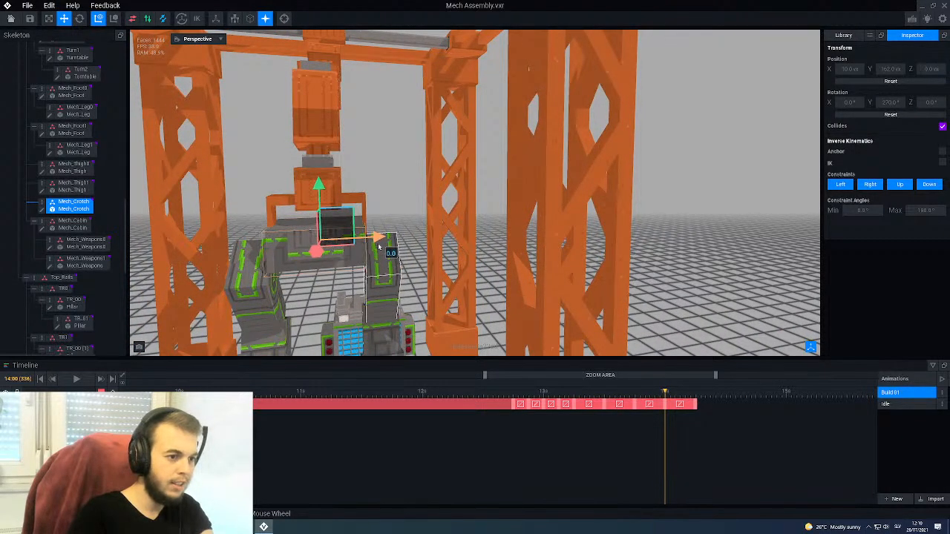
{"action": "middle_click_drag", "start_coordinate": [367, 249], "coordinate": [325, 242]}
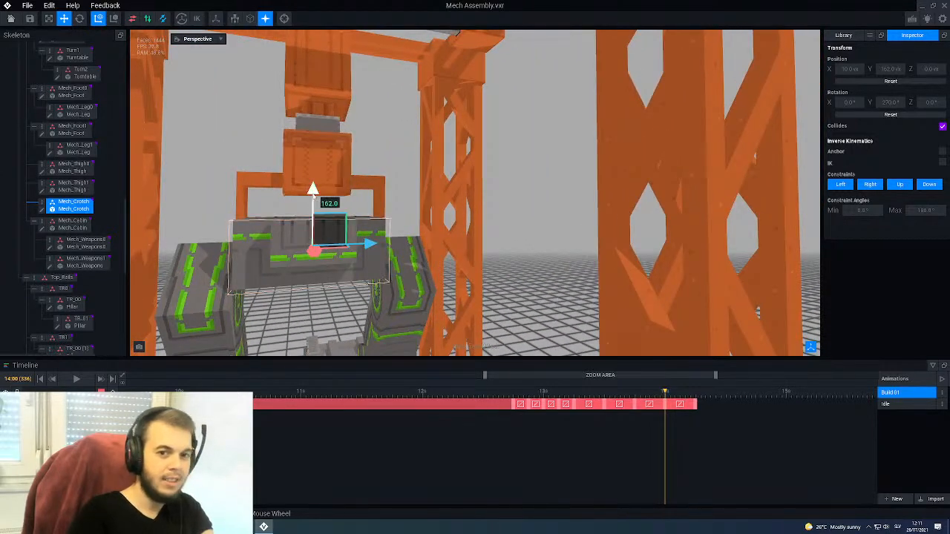
{"action": "left_click_drag", "start_coordinate": [315, 192], "coordinate": [315, 187]}
{"action": "middle_click_drag", "start_coordinate": [315, 187], "coordinate": [393, 245]}
Step: Shift Mech_Crotch along Z to about -36 at 13:09 to centre it between the hand's fingers
{"action": "left_click_drag", "start_coordinate": [665, 393], "coordinate": [564, 401]}
{"action": "middle_click_drag", "start_coordinate": [476, 283], "coordinate": [481, 304]}
{"action": "left_click_drag", "start_coordinate": [565, 402], "coordinate": [589, 417]}
{"action": "scroll", "coordinate": [511, 305], "scroll_direction": "up", "scroll_amount": 10}
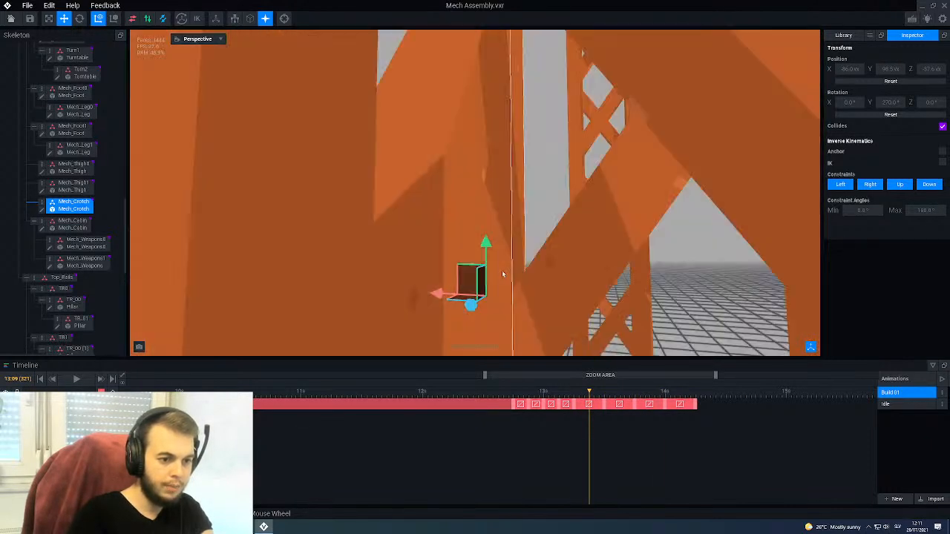
{"action": "scroll", "coordinate": [503, 274], "scroll_direction": "down", "scroll_amount": 12}
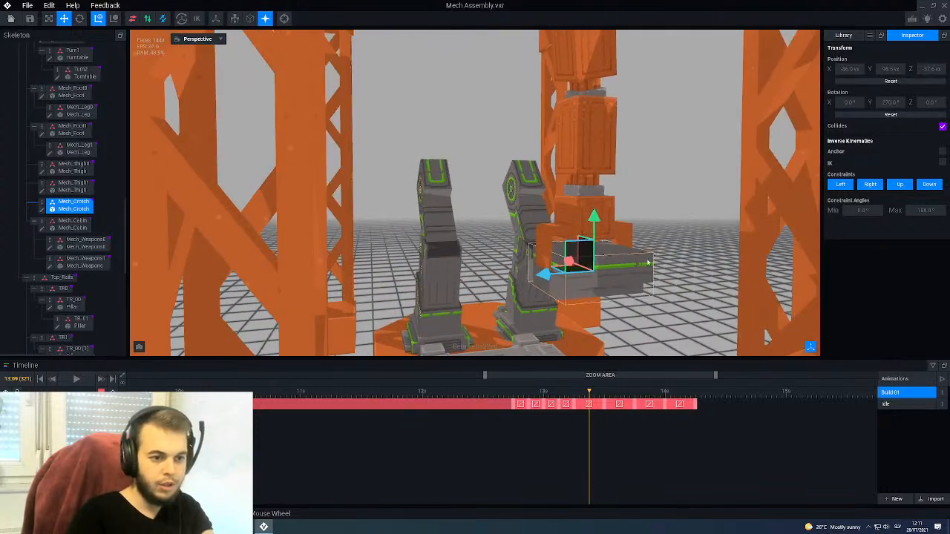
{"action": "scroll", "coordinate": [648, 262], "scroll_direction": "up", "scroll_amount": 8}
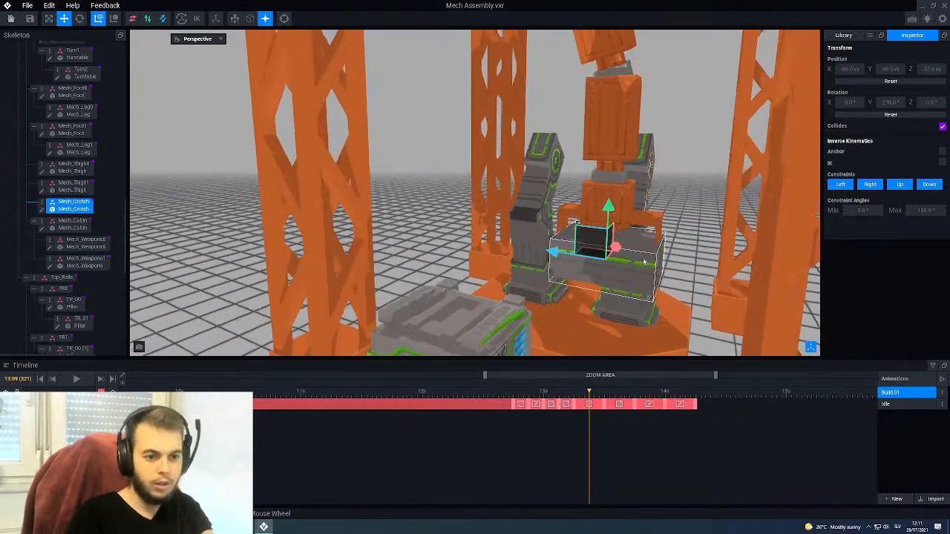
{"action": "middle_click_drag", "start_coordinate": [640, 257], "coordinate": [575, 261]}
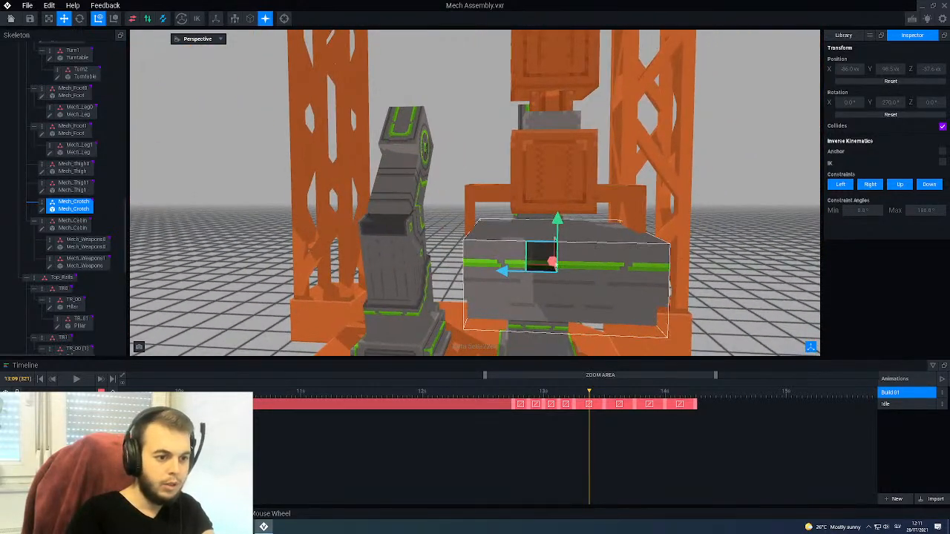
{"action": "right_click_drag", "start_coordinate": [508, 273], "coordinate": [503, 276]}
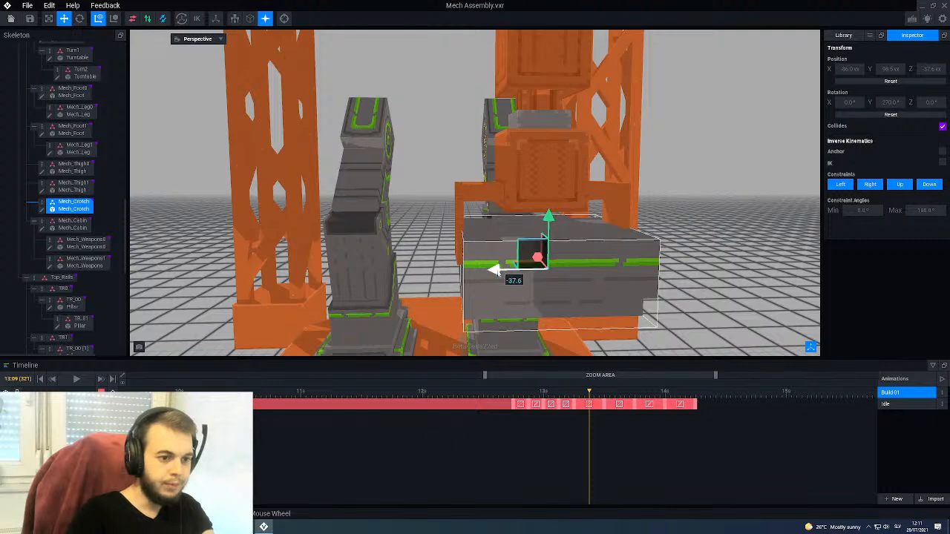
{"action": "left_click_drag", "start_coordinate": [495, 274], "coordinate": [493, 270]}
{"action": "right_click_drag", "start_coordinate": [493, 271], "coordinate": [613, 245]}
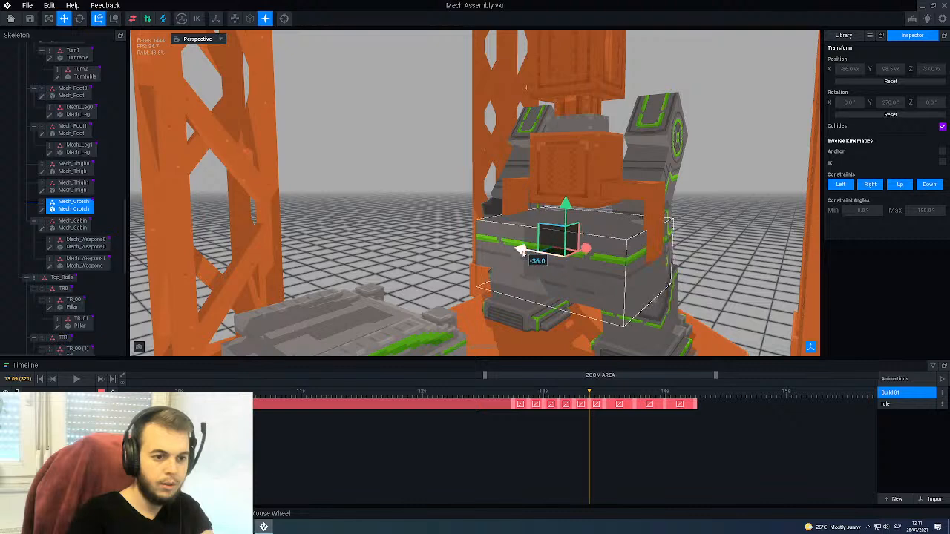
{"action": "right_click_drag", "start_coordinate": [546, 182], "coordinate": [611, 198]}
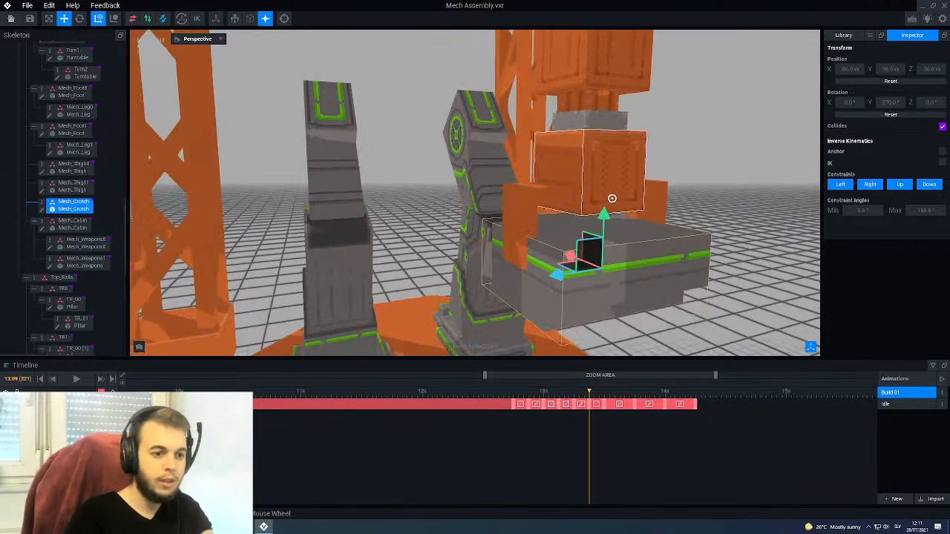
{"action": "left_click_drag", "start_coordinate": [560, 274], "coordinate": [556, 275]}
Step: Nudge Mech_Crotch along Z at 13:15 to keep it centred between the hand's fingers
{"action": "left_click_drag", "start_coordinate": [594, 395], "coordinate": [620, 396]}
{"action": "right_click_drag", "start_coordinate": [544, 208], "coordinate": [538, 206]}
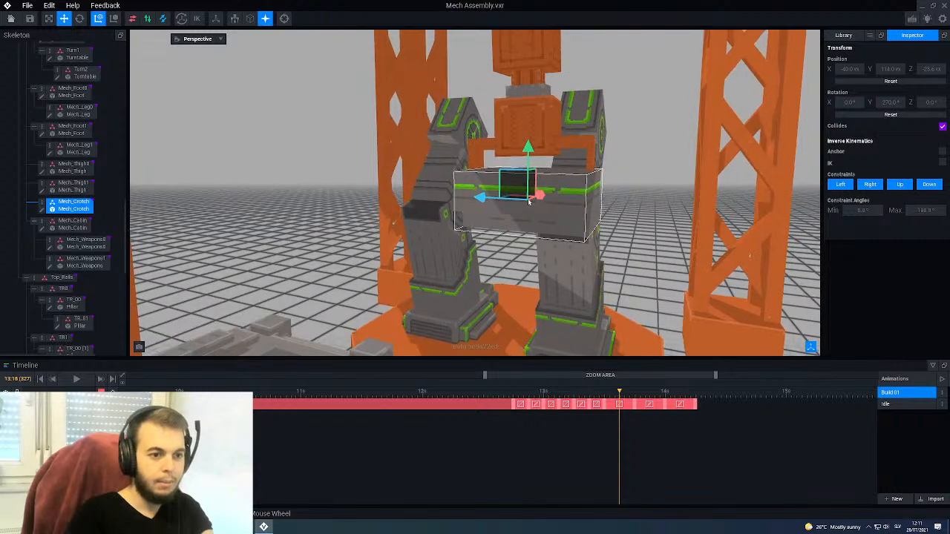
{"action": "left_click_drag", "start_coordinate": [478, 197], "coordinate": [475, 199]}
Step: Straighten the hand at 13:15 by setting HandBase's X rotation to 0°
{"action": "right_click_drag", "start_coordinate": [526, 188], "coordinate": [500, 218]}
{"action": "left_click", "coordinate": [543, 230]}
{"action": "left_click", "coordinate": [500, 223]}
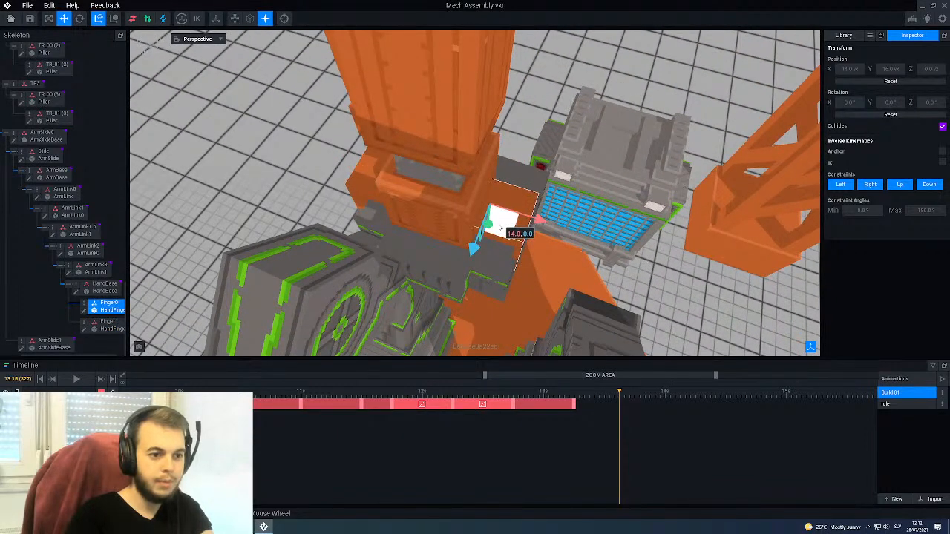
{"action": "left_click", "coordinate": [426, 184]}
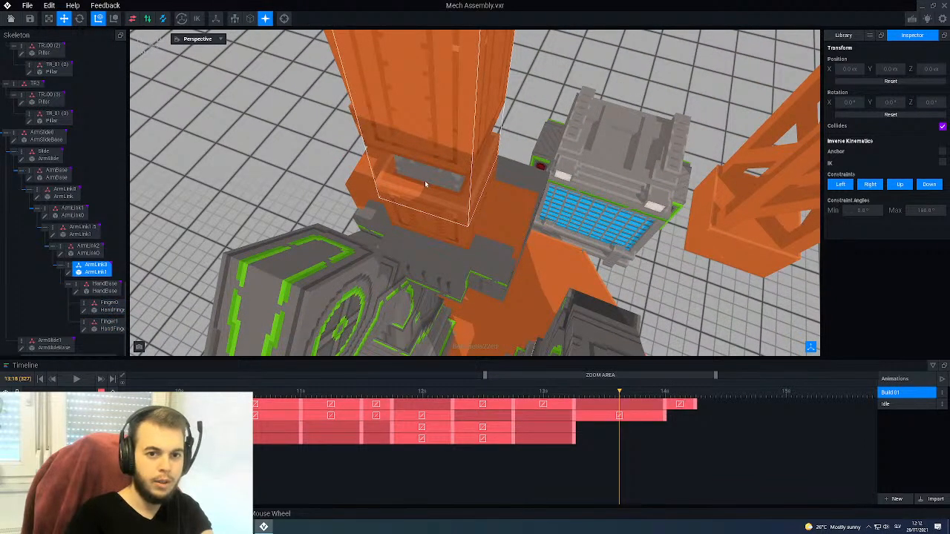
{"action": "left_click", "coordinate": [443, 197]}
{"action": "left_click", "coordinate": [452, 176]}
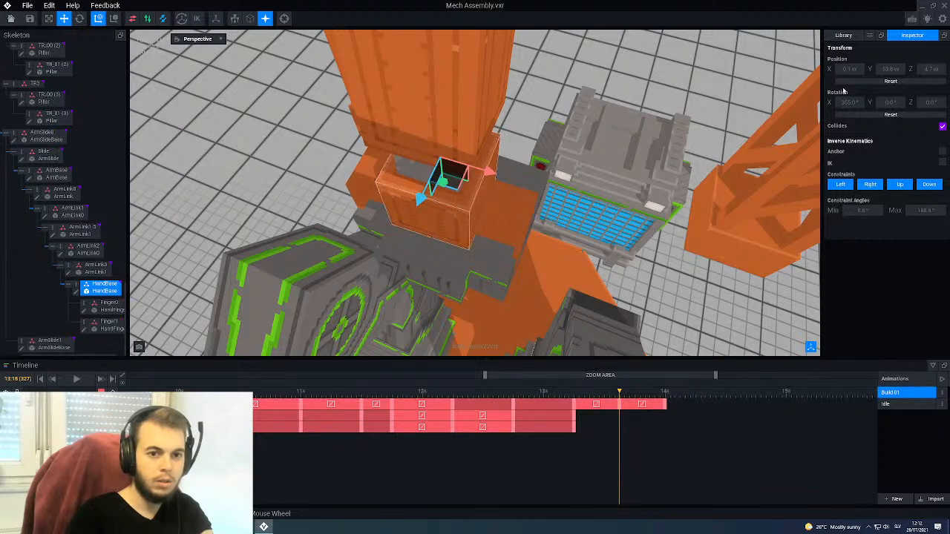
{"action": "left_click_drag", "start_coordinate": [851, 104], "coordinate": [852, 103]}
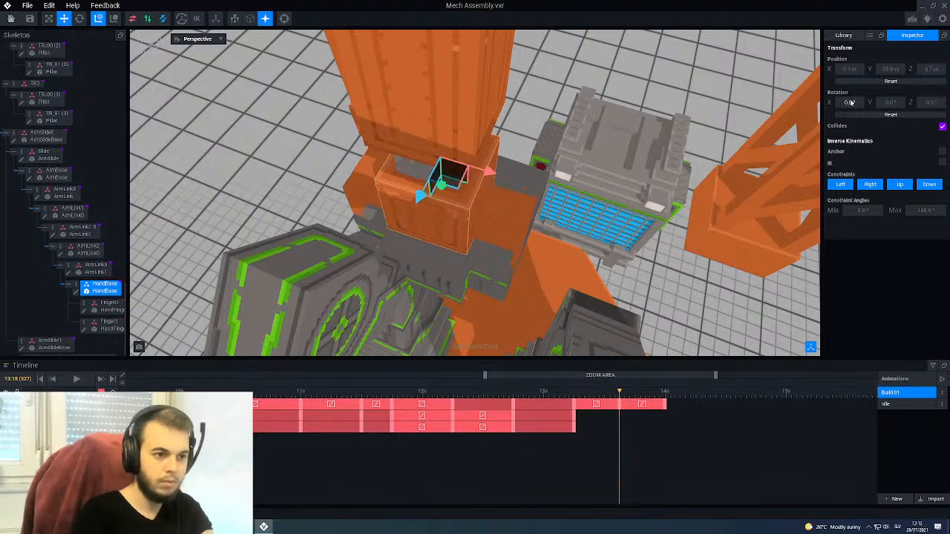
Step: Examine ArmLink2, ArmLink0 and the hand's position over the legs from several angles at 13:15
{"action": "right_click_drag", "start_coordinate": [541, 187], "coordinate": [509, 136]}
{"action": "left_click", "coordinate": [509, 136]}
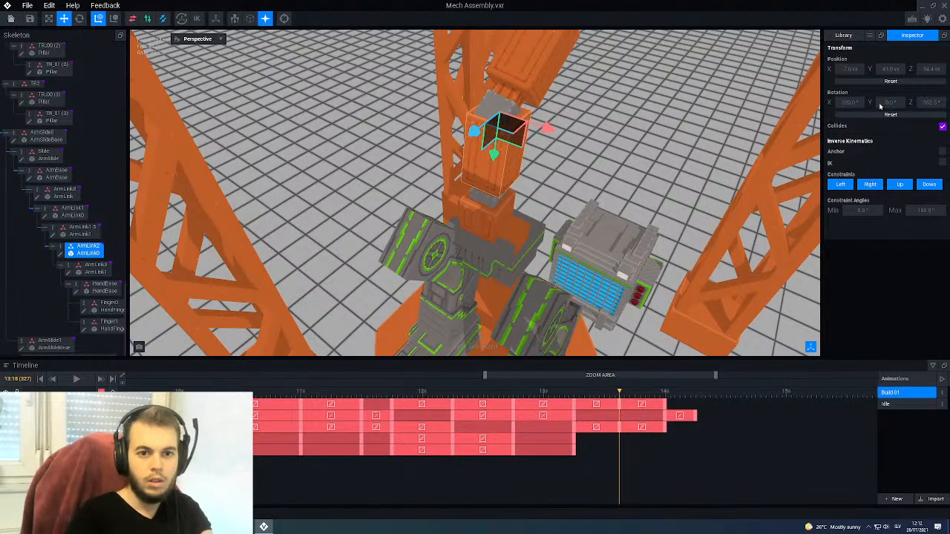
{"action": "right_click_drag", "start_coordinate": [645, 178], "coordinate": [511, 202]}
{"action": "scroll", "coordinate": [536, 221], "scroll_direction": "up", "scroll_amount": 3}
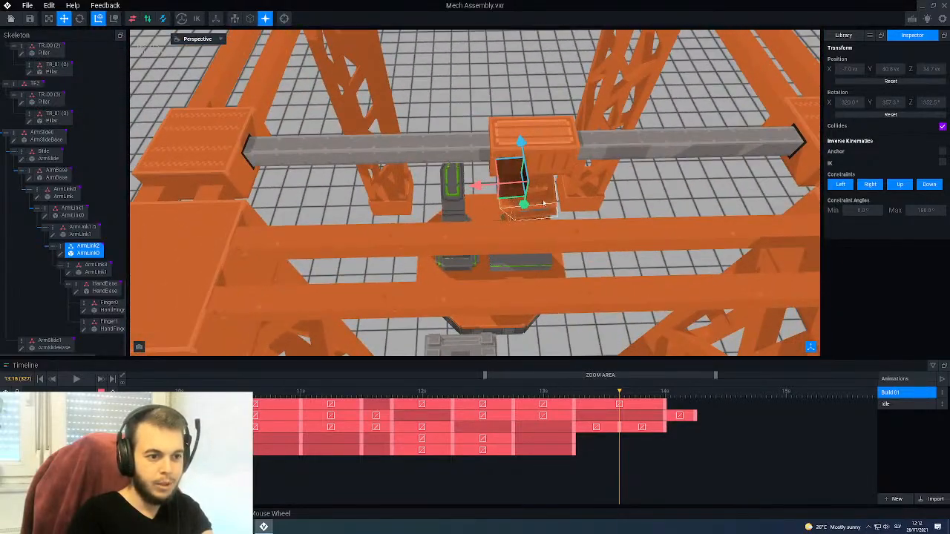
{"action": "left_click", "coordinate": [549, 200]}
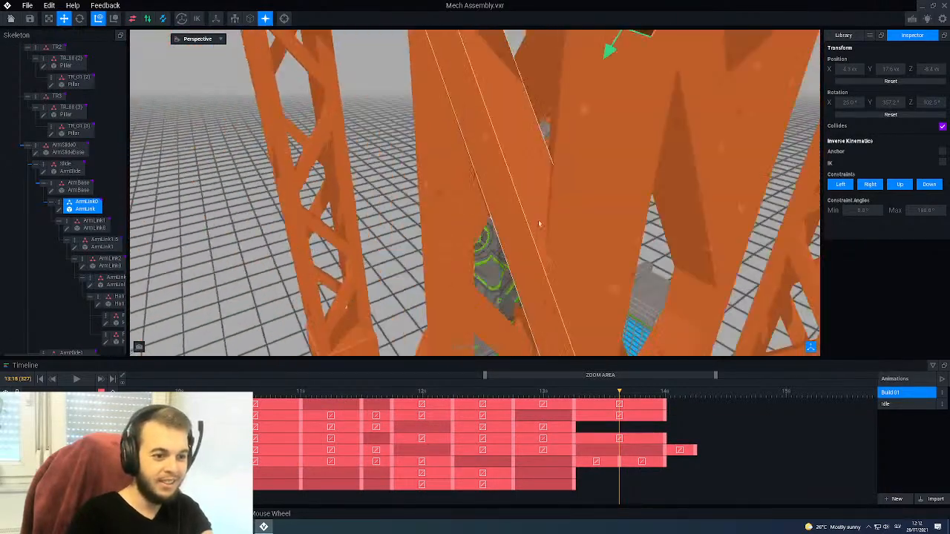
{"action": "right_click_drag", "start_coordinate": [539, 223], "coordinate": [521, 225]}
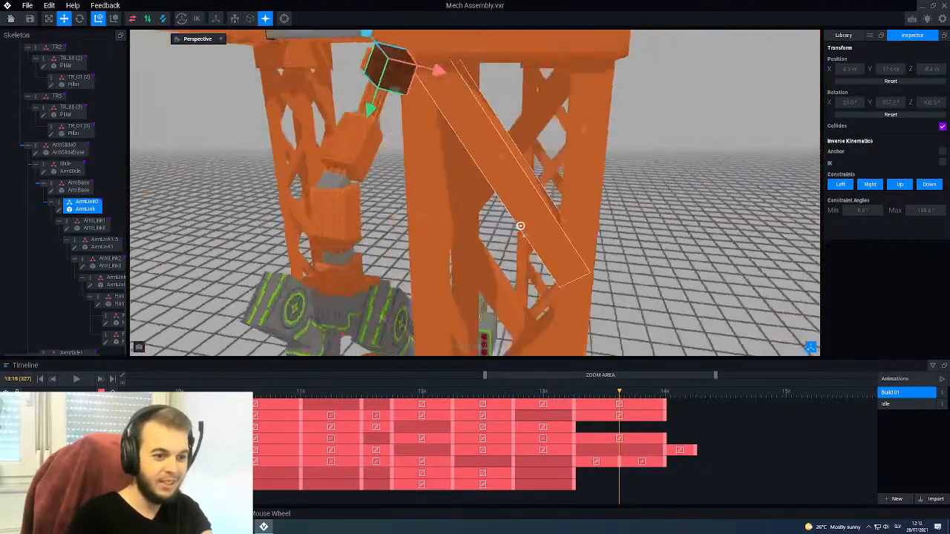
{"action": "right_click_drag", "start_coordinate": [486, 288], "coordinate": [529, 288]}
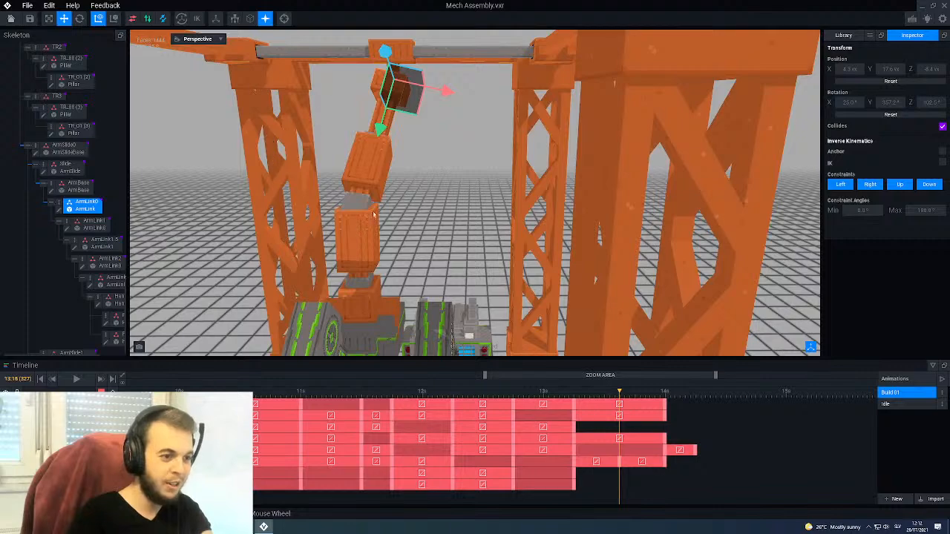
Step: Shift Mech_Crotch to Y 114, Z -21 at 13:15 and review its fit under the hand through 14:06
{"action": "left_click", "coordinate": [393, 315]}
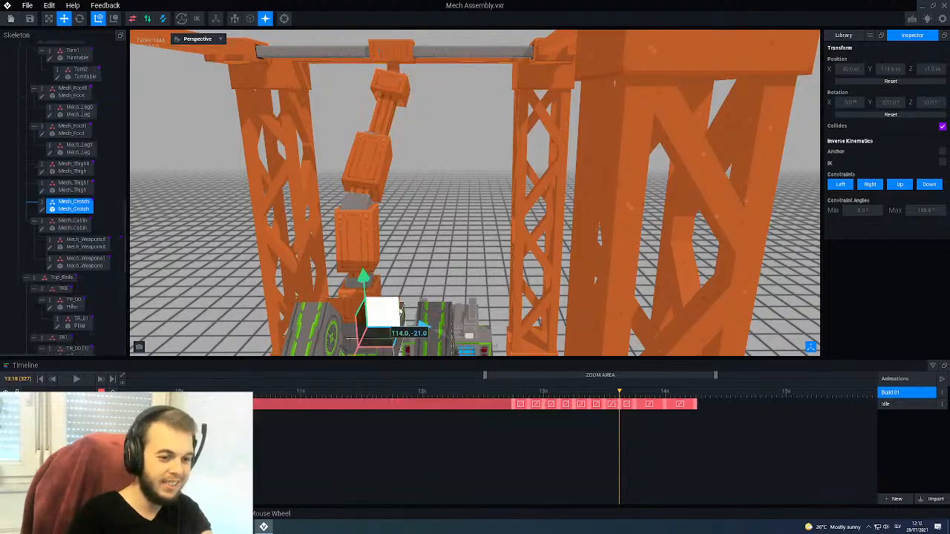
{"action": "left_click", "coordinate": [650, 401]}
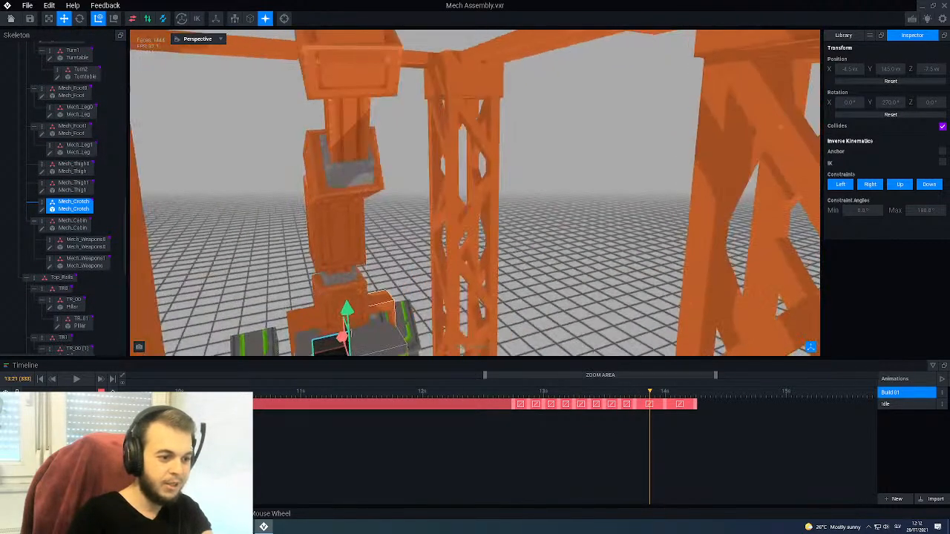
{"action": "middle_click_drag", "start_coordinate": [378, 352], "coordinate": [392, 268]}
{"action": "right_click_drag", "start_coordinate": [392, 267], "coordinate": [386, 267]}
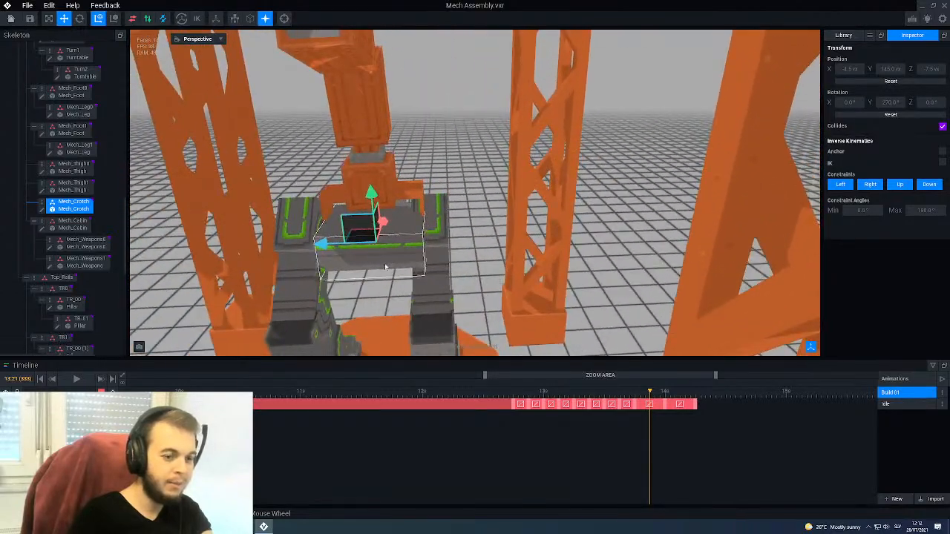
{"action": "scroll", "coordinate": [385, 267], "scroll_direction": "down", "scroll_amount": 10}
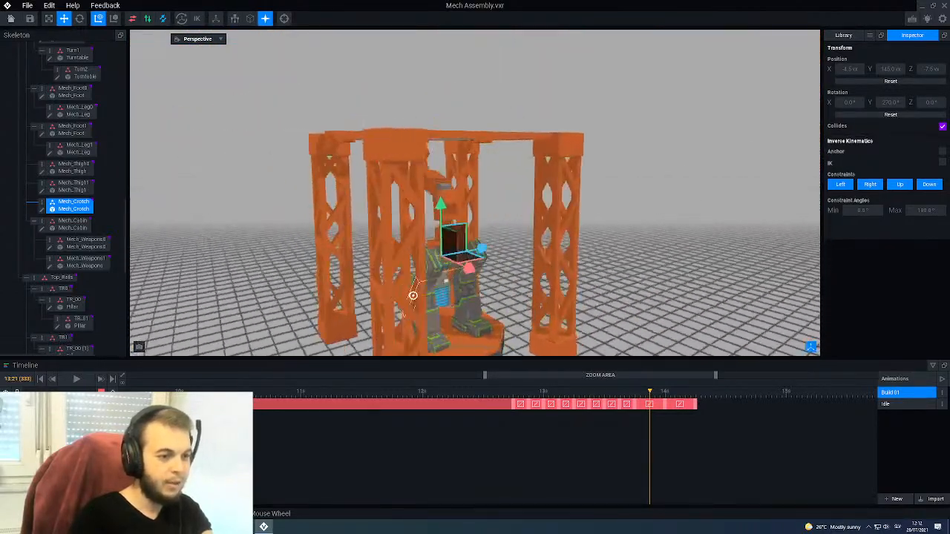
{"action": "right_click_drag", "start_coordinate": [413, 295], "coordinate": [417, 299]}
{"action": "left_click_drag", "start_coordinate": [526, 399], "coordinate": [695, 395]}
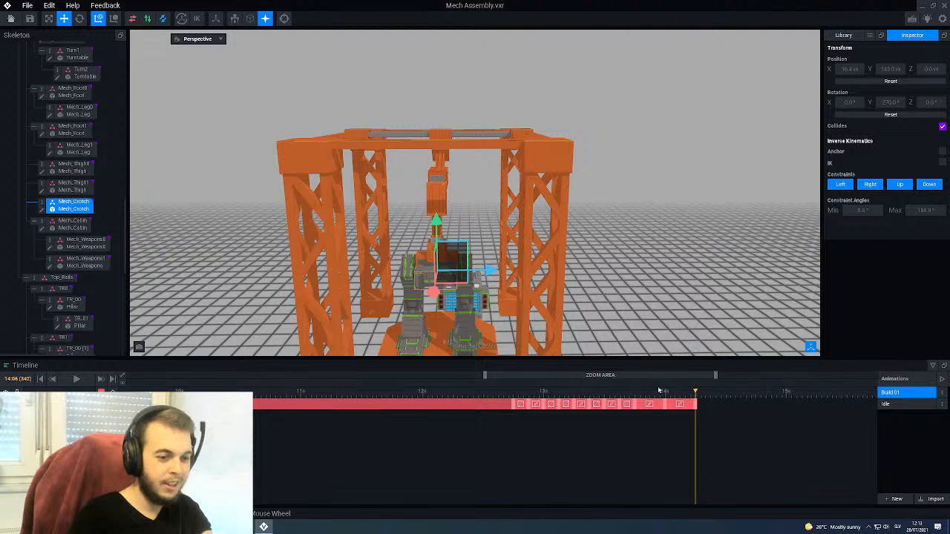
Step: Keyframe ArmSlide0 and all its child arm parts at 14:06
{"action": "left_click", "coordinate": [363, 132]}
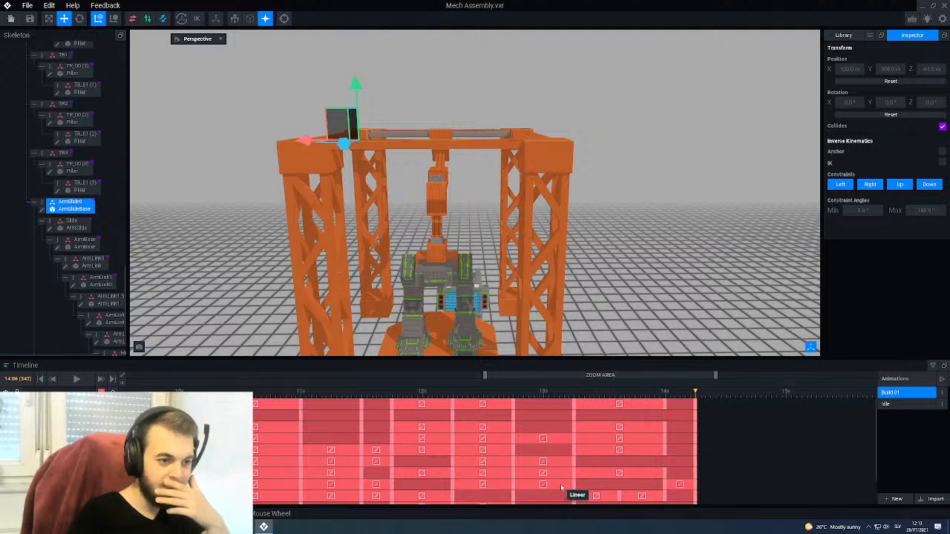
{"action": "middle_click_drag", "start_coordinate": [475, 285], "coordinate": [472, 312]}
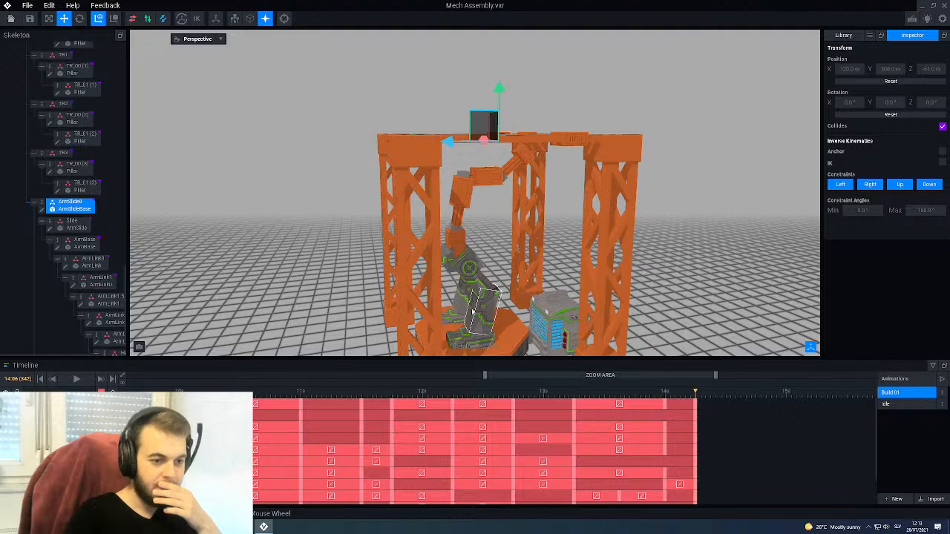
Step: Retract ArmLink3 to Y 0 at 14:12 and adjust HandBase's position along the arm
{"action": "middle_click_drag", "start_coordinate": [574, 362], "coordinate": [480, 254]}
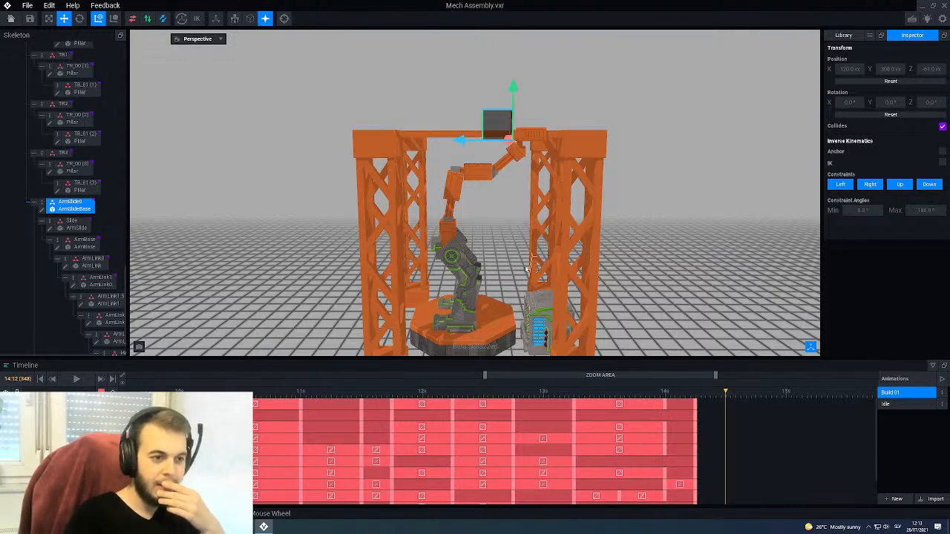
{"action": "middle_click_drag", "start_coordinate": [460, 282], "coordinate": [558, 317]}
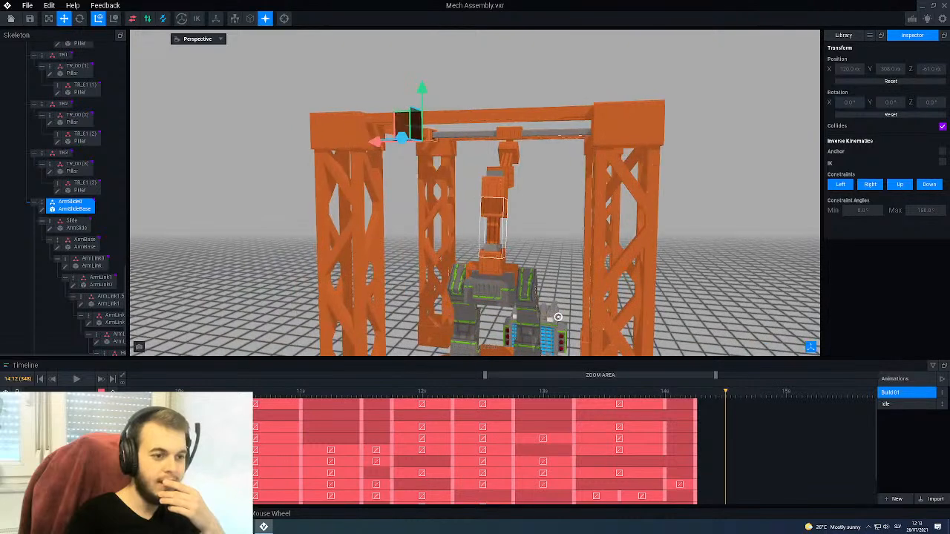
{"action": "middle_click_drag", "start_coordinate": [505, 187], "coordinate": [510, 182]}
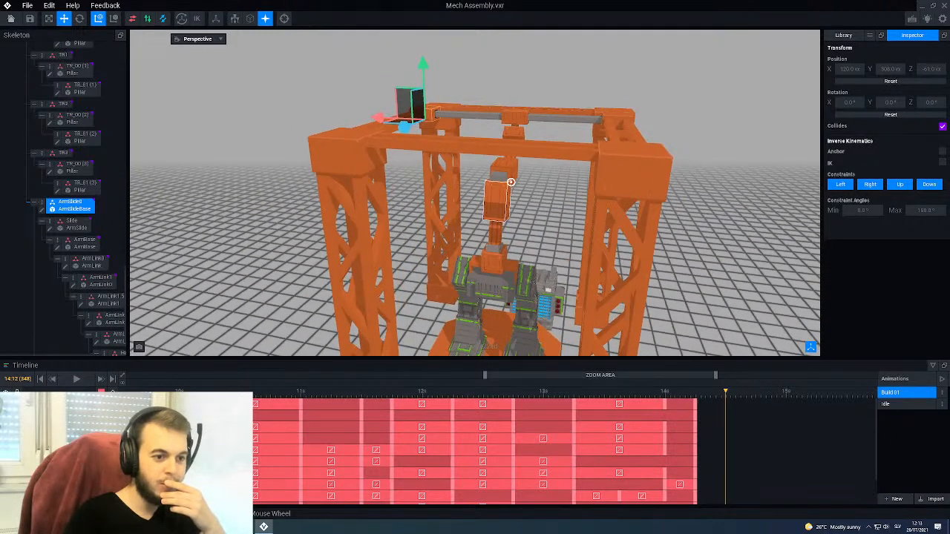
{"action": "scroll", "coordinate": [503, 219], "scroll_direction": "up", "scroll_amount": 6}
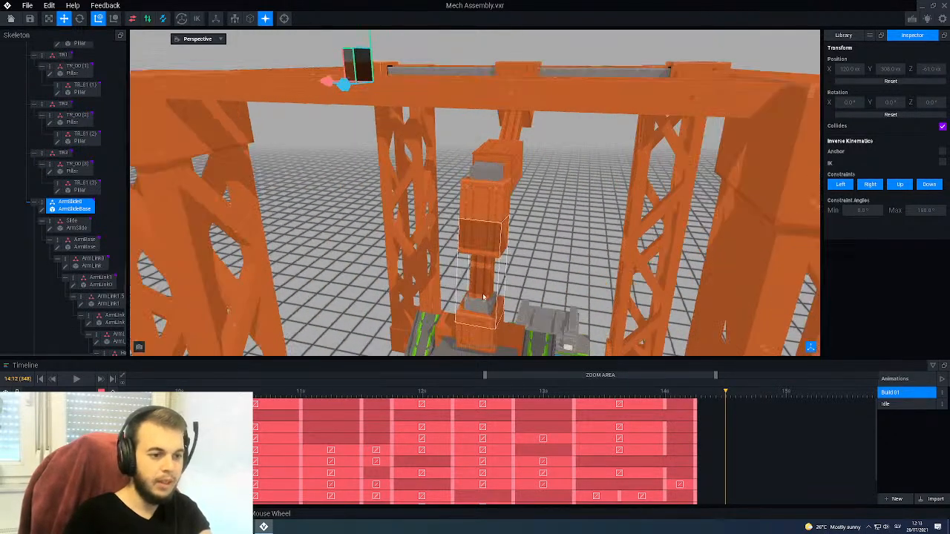
{"action": "left_click", "coordinate": [483, 296]}
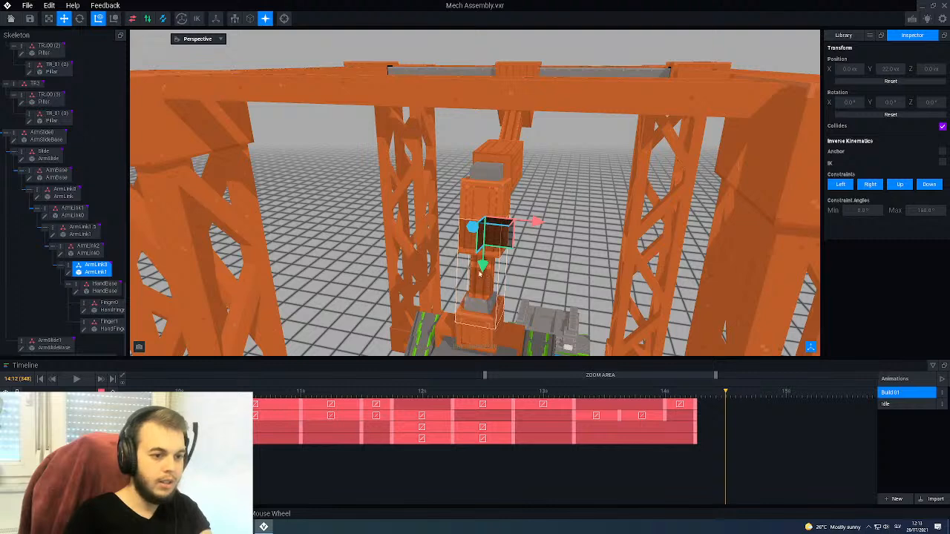
{"action": "left_click_drag", "start_coordinate": [483, 266], "coordinate": [488, 233]}
{"action": "middle_click_drag", "start_coordinate": [490, 232], "coordinate": [494, 289]}
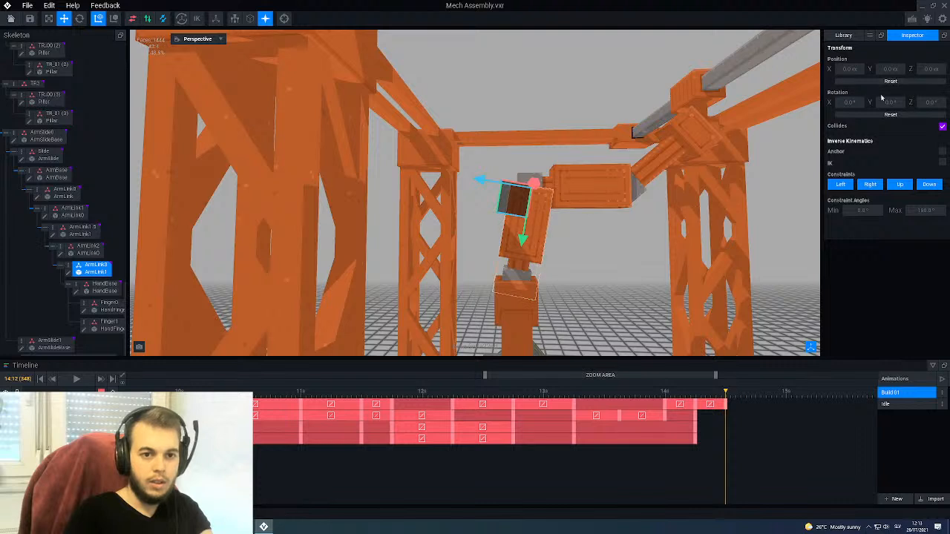
{"action": "left_click", "coordinate": [509, 301]}
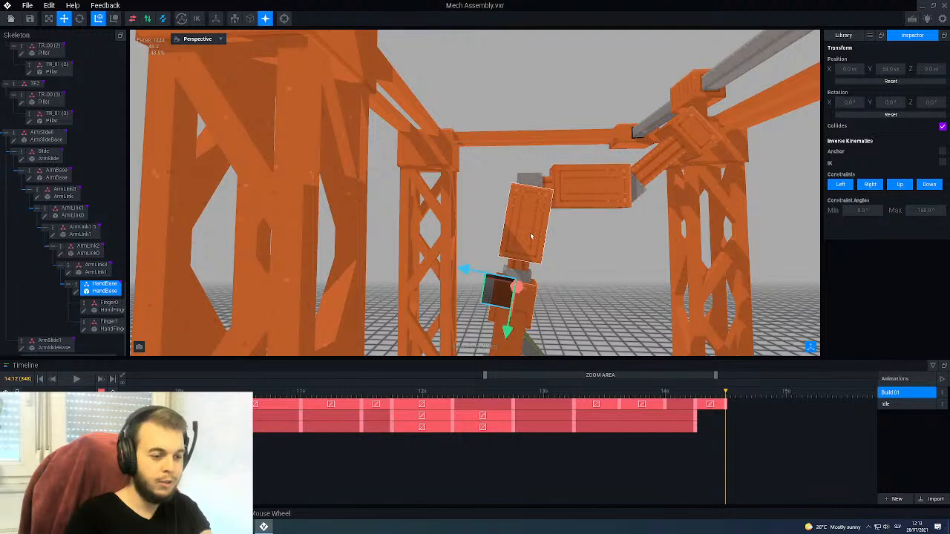
{"action": "middle_click_drag", "start_coordinate": [526, 288], "coordinate": [528, 284]}
{"action": "key", "text": "f"}
{"action": "right_click_drag", "start_coordinate": [493, 233], "coordinate": [490, 236]}
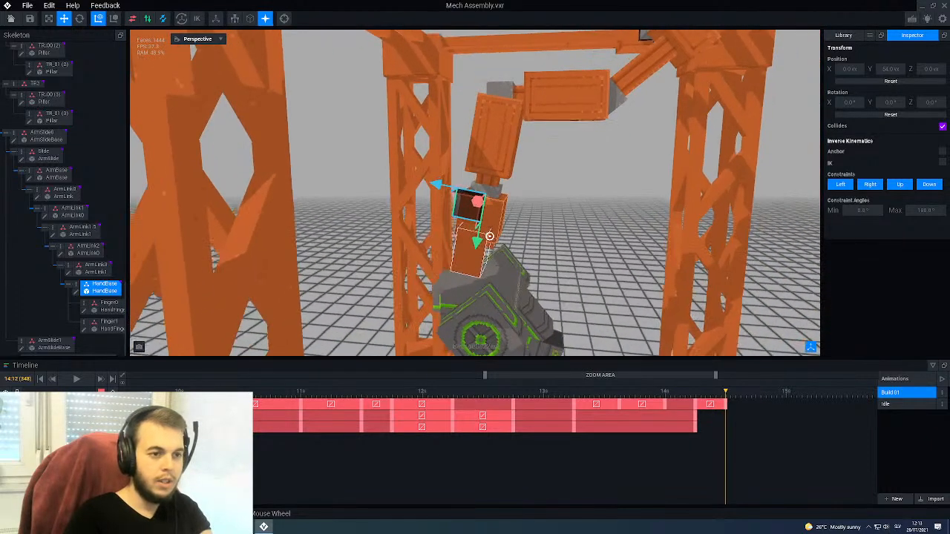
Step: Rotate ArmLink2 and bring ArmLink0's X rotation to 40° at 14:12, lifting the hand away from the crotch part
{"action": "left_click", "coordinate": [496, 154]}
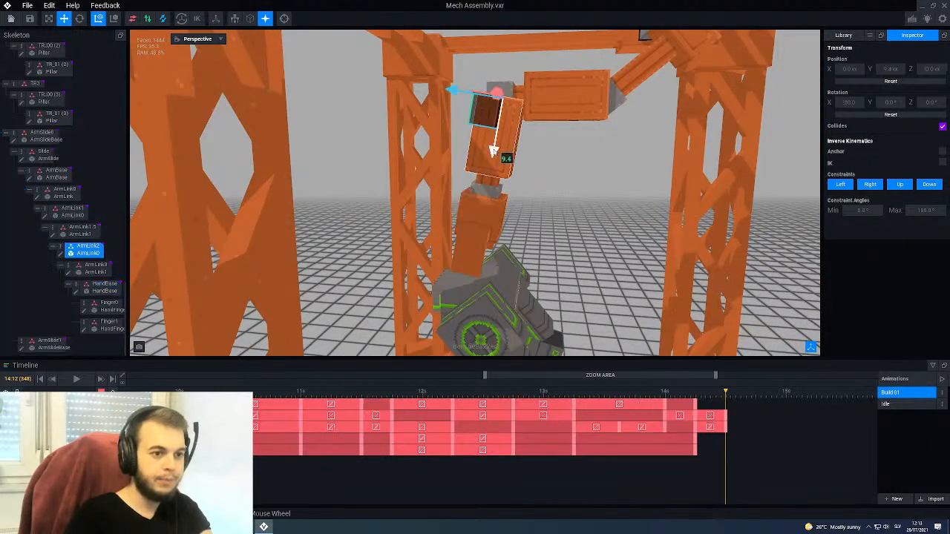
{"action": "left_click", "coordinate": [79, 19]}
{"action": "left_click_drag", "start_coordinate": [518, 145], "coordinate": [497, 147]}
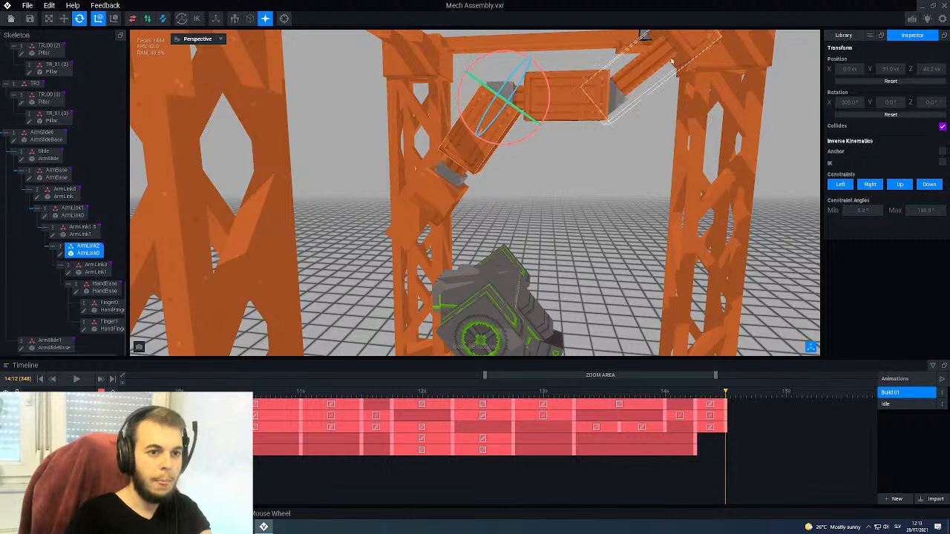
{"action": "left_click", "coordinate": [639, 98]}
{"action": "left_click_drag", "start_coordinate": [675, 79], "coordinate": [687, 82]}
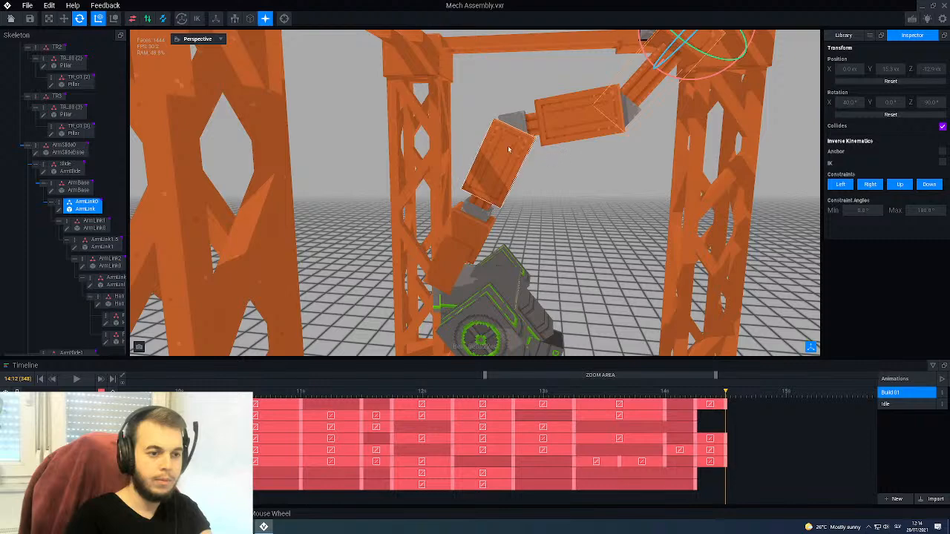
{"action": "left_click", "coordinate": [508, 150]}
{"action": "left_click_drag", "start_coordinate": [530, 172], "coordinate": [514, 177]}
Step: Inspect the alignment of ArmLink1, ArmLink0 and ArmLink1.5 from above and from the side at 14:12
{"action": "middle_click_drag", "start_coordinate": [513, 177], "coordinate": [485, 75]}
{"action": "left_click", "coordinate": [485, 75]}
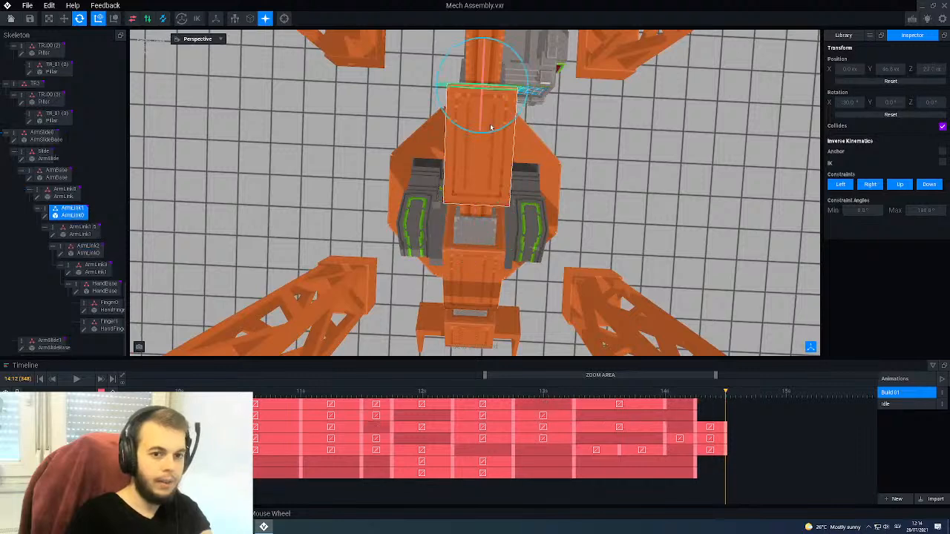
{"action": "left_click", "coordinate": [475, 67]}
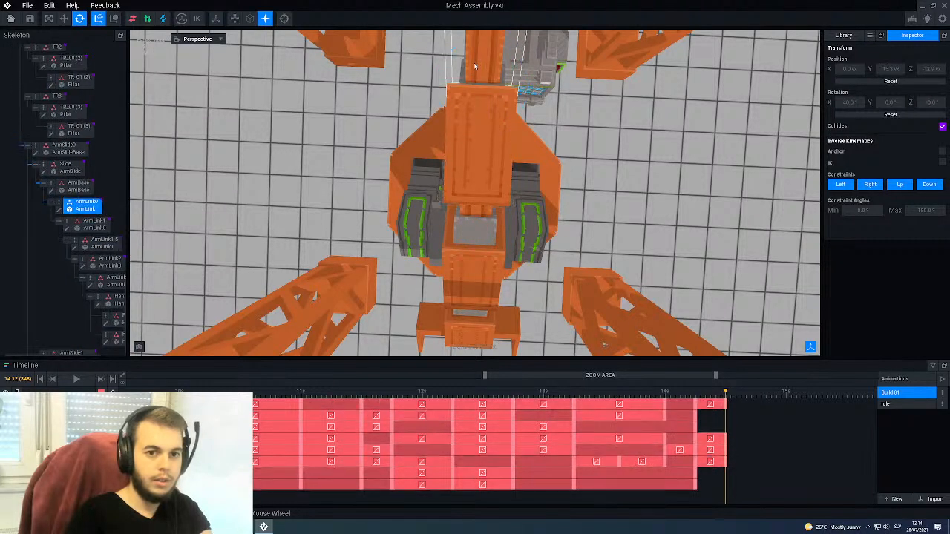
{"action": "left_click", "coordinate": [476, 232]}
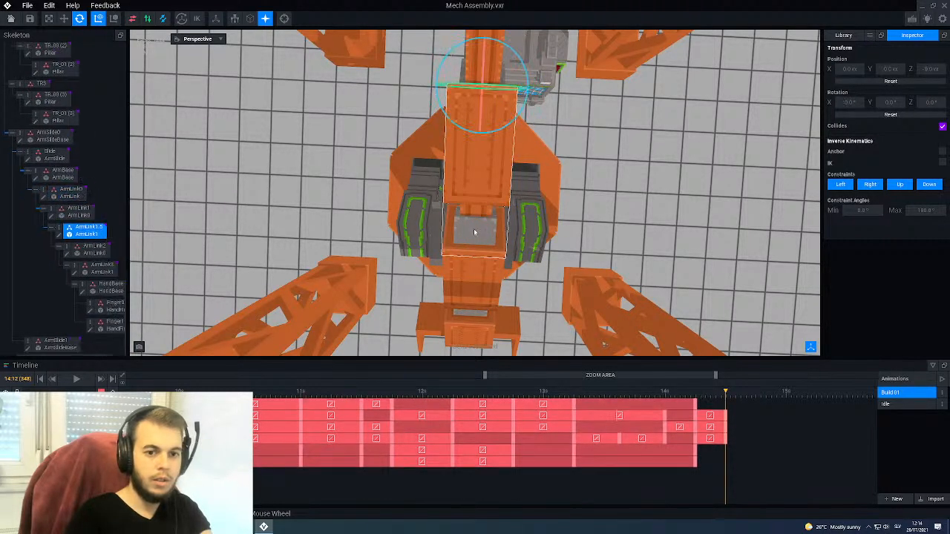
{"action": "scroll", "coordinate": [474, 232], "scroll_direction": "down", "scroll_amount": 5}
{"action": "middle_click_drag", "start_coordinate": [474, 232], "coordinate": [516, 278]}
{"action": "scroll", "coordinate": [478, 199], "scroll_direction": "up", "scroll_amount": 5}
{"action": "scroll", "coordinate": [479, 199], "scroll_direction": "up", "scroll_amount": 3}
{"action": "scroll", "coordinate": [522, 223], "scroll_direction": "down", "scroll_amount": 6}
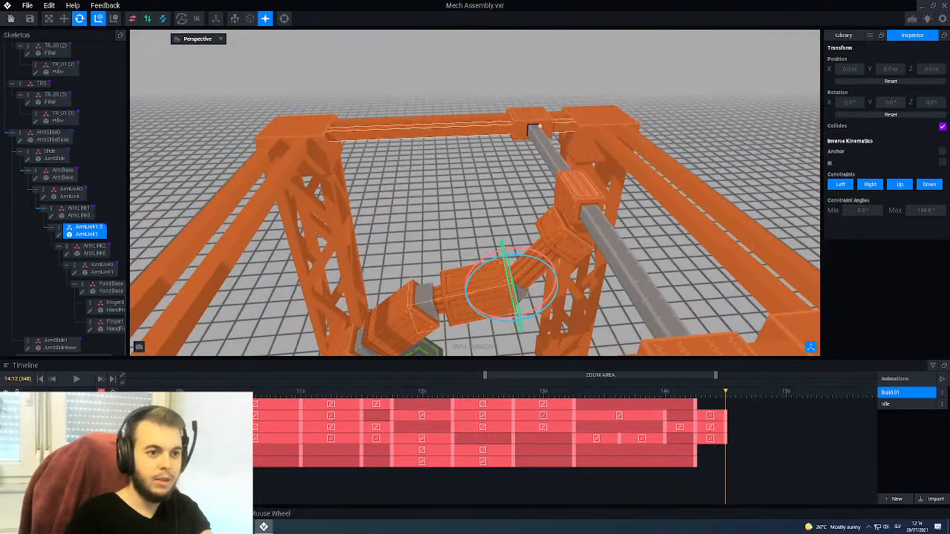
Step: Keyframe ArmSlide0 and all its child arm parts at 14:12
{"action": "left_click", "coordinate": [531, 126]}
{"action": "key", "text": "k"}
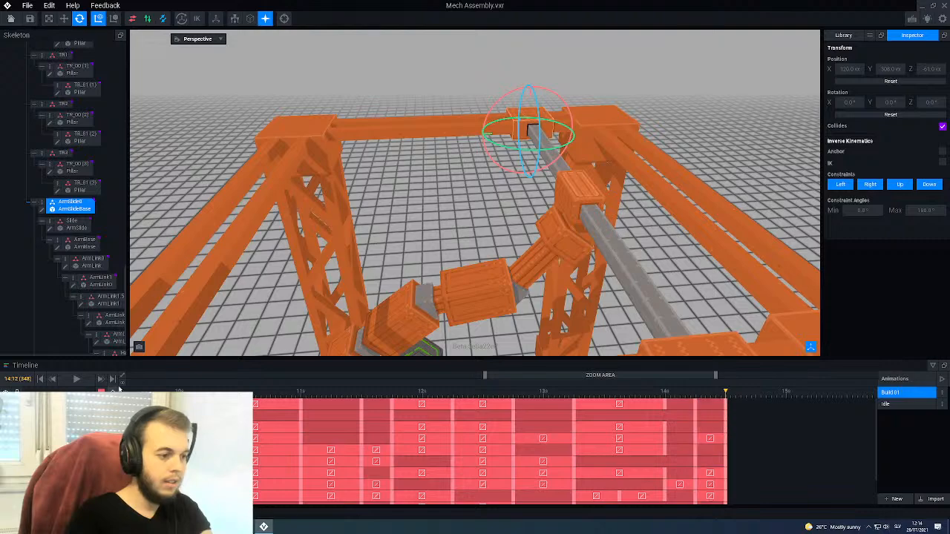
{"action": "middle_click_drag", "start_coordinate": [512, 275], "coordinate": [546, 182]}
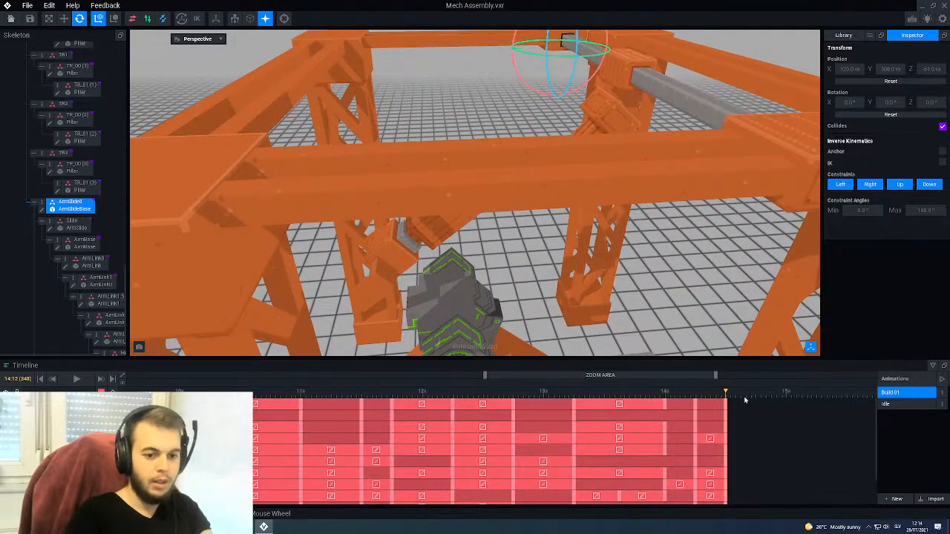
Step: Close the hand at 14:18 by moving Finger0 and Finger1 inward to X 3
{"action": "middle_click_drag", "start_coordinate": [535, 223], "coordinate": [512, 108]}
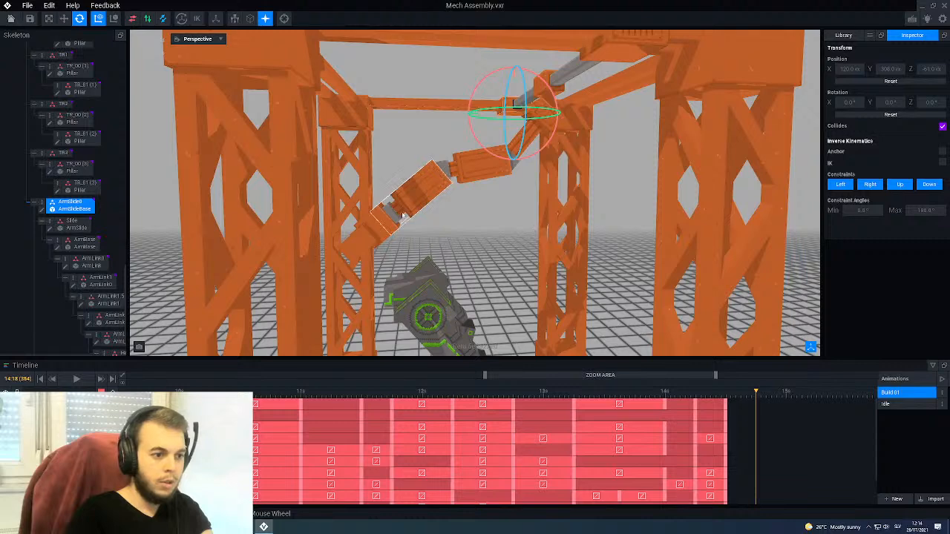
{"action": "left_click", "coordinate": [457, 179]}
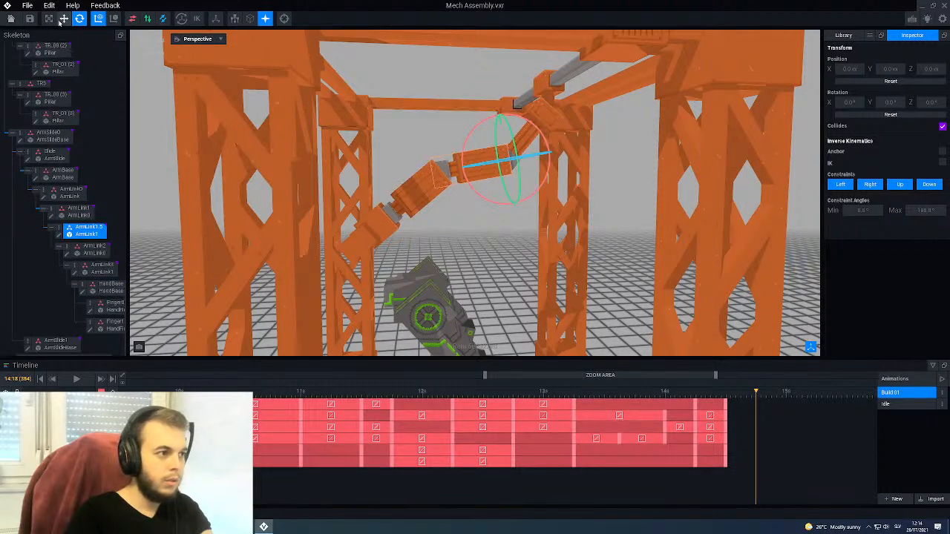
{"action": "left_click", "coordinate": [64, 18]}
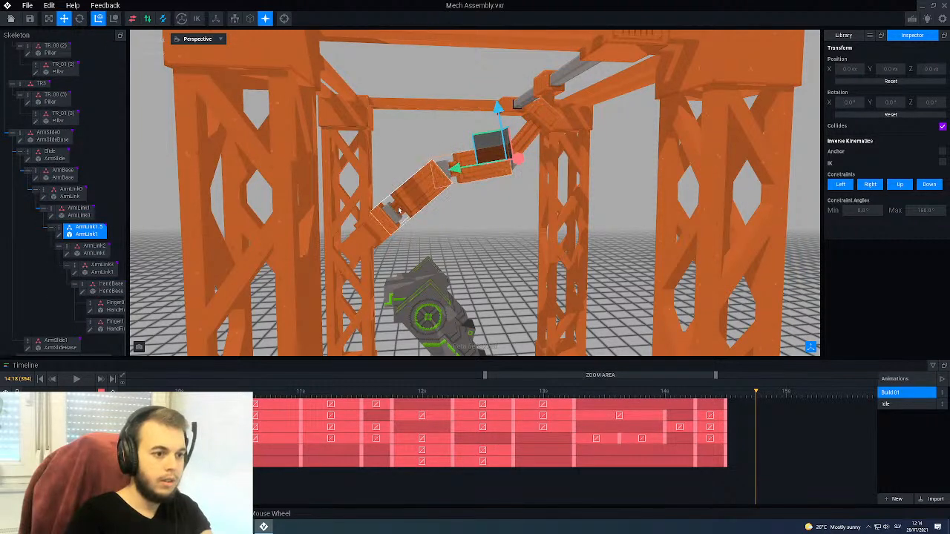
{"action": "left_click", "coordinate": [399, 215]}
{"action": "middle_click_drag", "start_coordinate": [395, 219], "coordinate": [443, 251]}
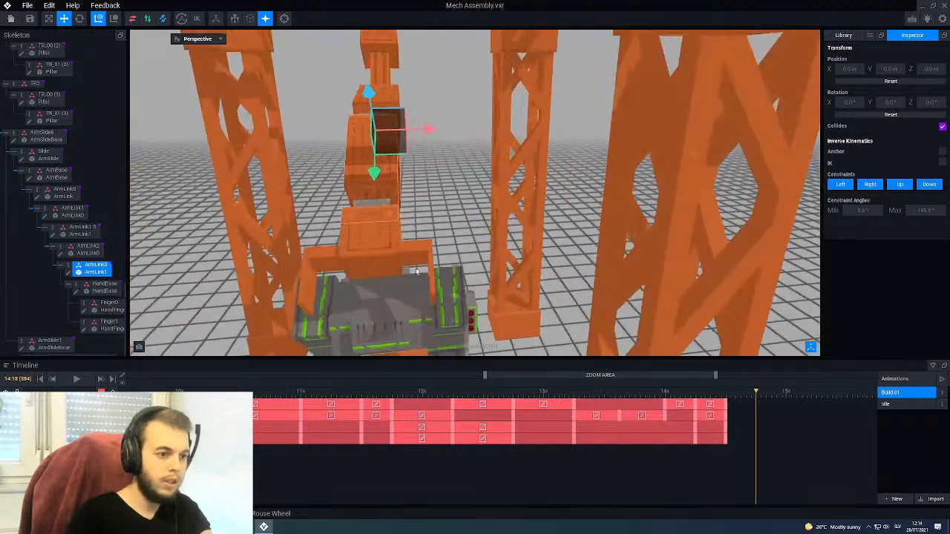
{"action": "left_click", "coordinate": [443, 251]}
{"action": "left_click_drag", "start_coordinate": [457, 245], "coordinate": [436, 253]}
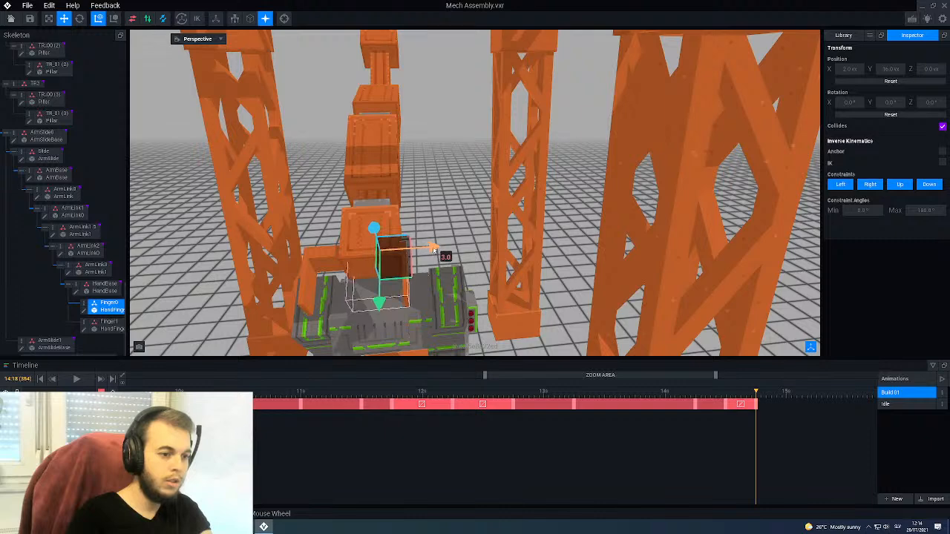
{"action": "left_click", "coordinate": [316, 270]}
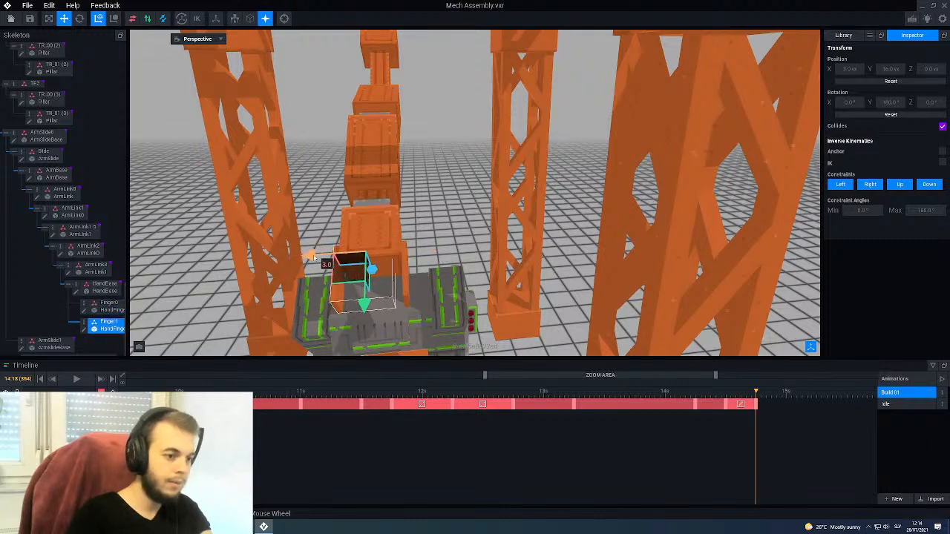
Step: Inspect the closed hand's clearance from the crotch part from above, the side and the front around 14:18
{"action": "right_click_drag", "start_coordinate": [317, 260], "coordinate": [533, 278]}
{"action": "scroll", "coordinate": [533, 277], "scroll_direction": "down", "scroll_amount": 5}
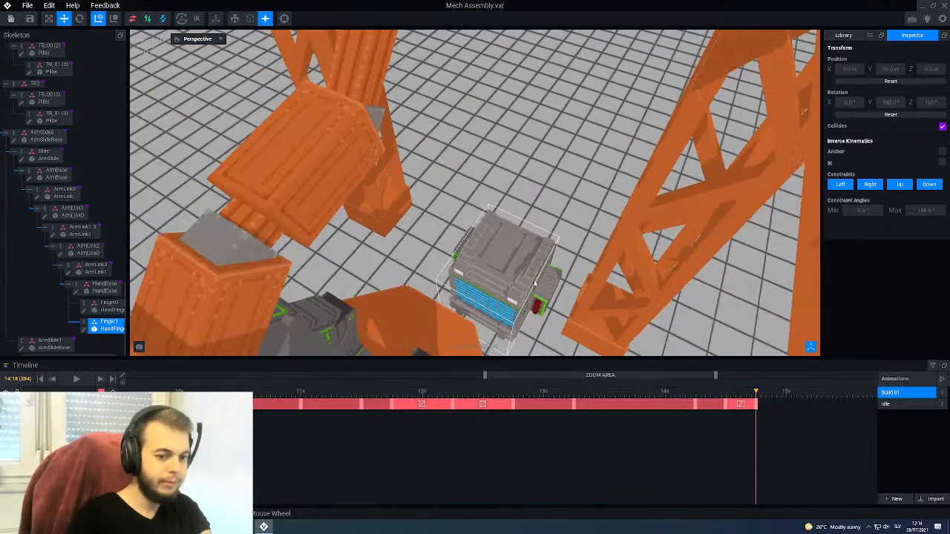
{"action": "right_click_drag", "start_coordinate": [401, 254], "coordinate": [412, 219]}
{"action": "right_click_drag", "start_coordinate": [494, 177], "coordinate": [633, 302]}
{"action": "scroll", "coordinate": [634, 302], "scroll_direction": "down", "scroll_amount": 5}
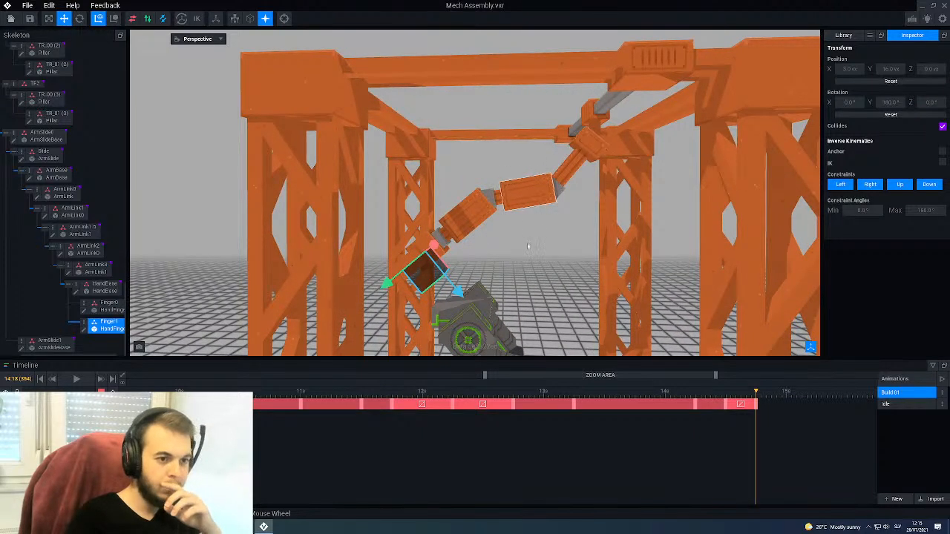
{"action": "right_click_drag", "start_coordinate": [540, 218], "coordinate": [499, 201]}
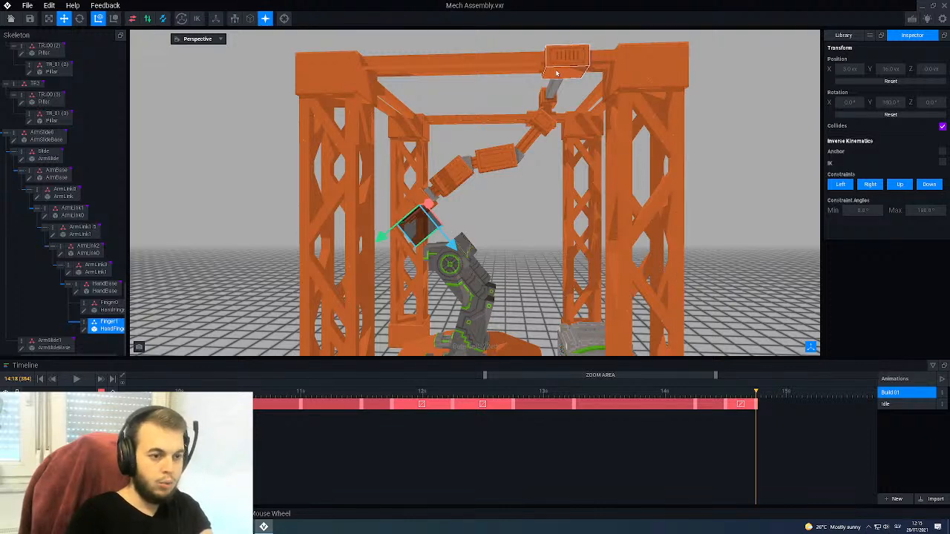
{"action": "middle_click_drag", "start_coordinate": [560, 110], "coordinate": [530, 135]}
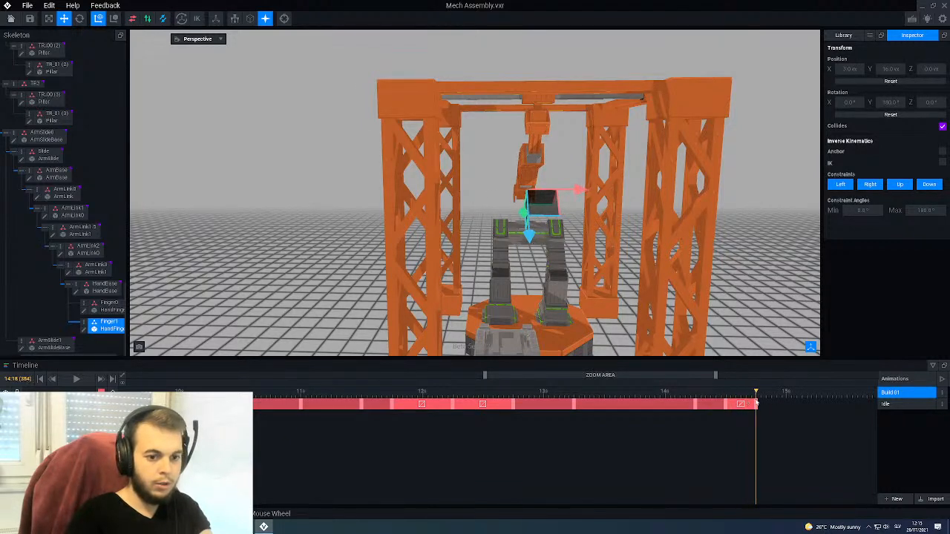
{"action": "scroll", "coordinate": [532, 143], "scroll_direction": "up", "scroll_amount": 4}
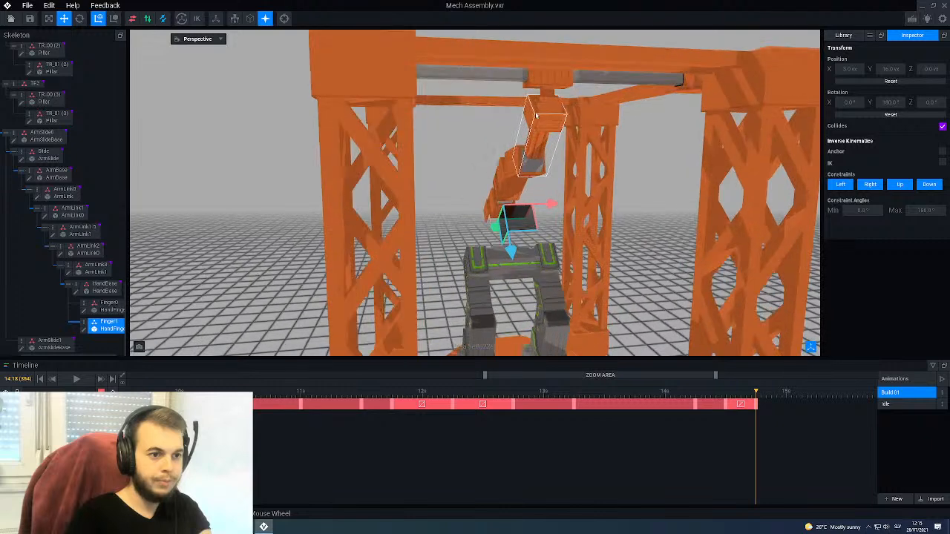
Step: Swing ArmLink0 sideways to about Z 70° at 14:18, turning the arm away from the crotch part
{"action": "left_click", "coordinate": [531, 147]}
{"action": "left_click", "coordinate": [80, 19]}
{"action": "mouse_move", "coordinate": [517, 158]}
{"action": "right_mouse_down"}
{"action": "mouse_move", "coordinate": [461, 151]}
{"action": "mouse_move", "coordinate": [510, 148]}
{"action": "right_mouse_up"}
{"action": "left_click_drag", "start_coordinate": [512, 134], "coordinate": [467, 131]}
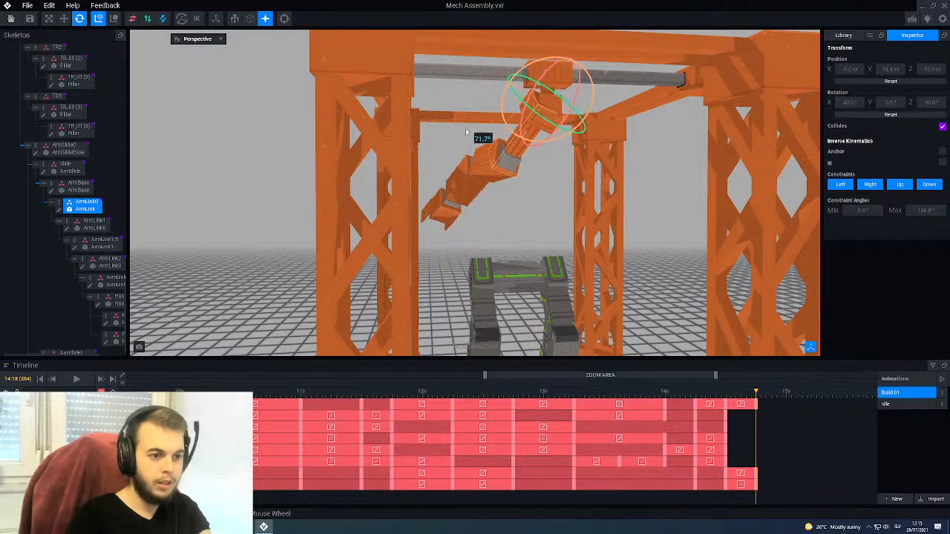
Step: Try lowering the arm by rotating ArmLink0 at 14:18, preview the motion and undo that rotation
{"action": "middle_click_drag", "start_coordinate": [509, 135], "coordinate": [524, 146]}
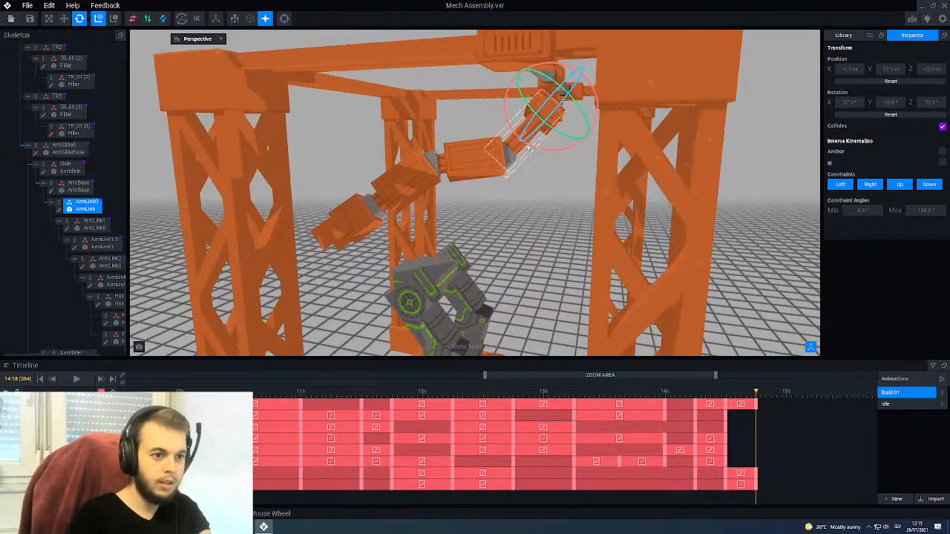
{"action": "left_click_drag", "start_coordinate": [541, 152], "coordinate": [563, 158]}
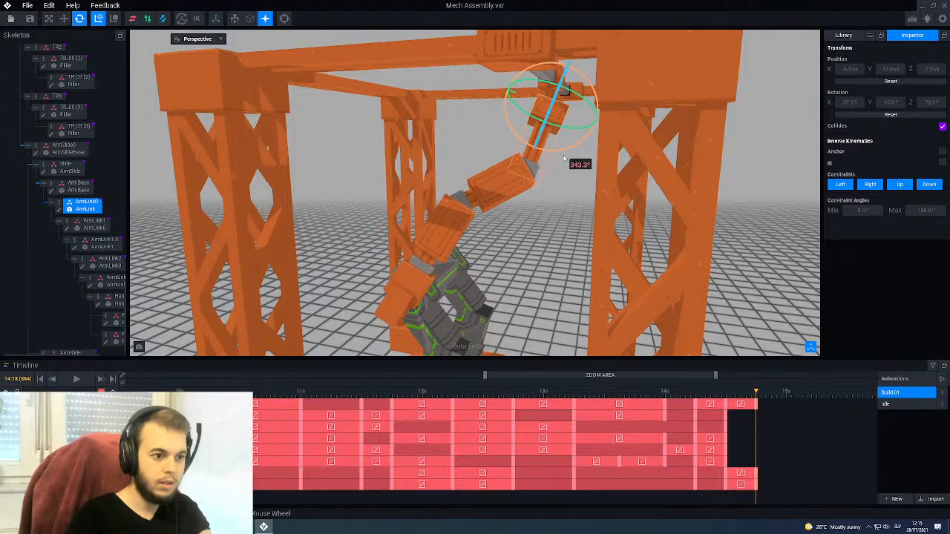
{"action": "middle_click_drag", "start_coordinate": [518, 194], "coordinate": [509, 190]}
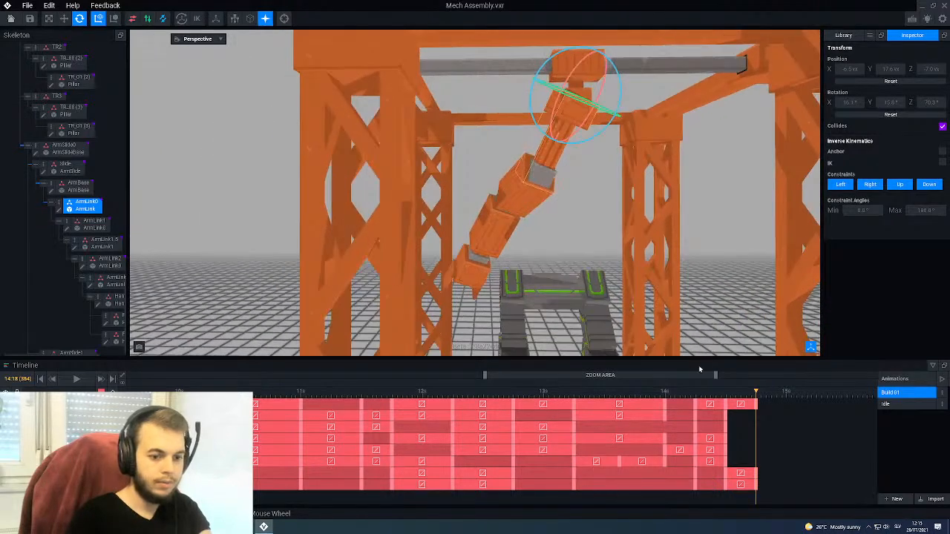
{"action": "left_click_drag", "start_coordinate": [730, 394], "coordinate": [758, 401]}
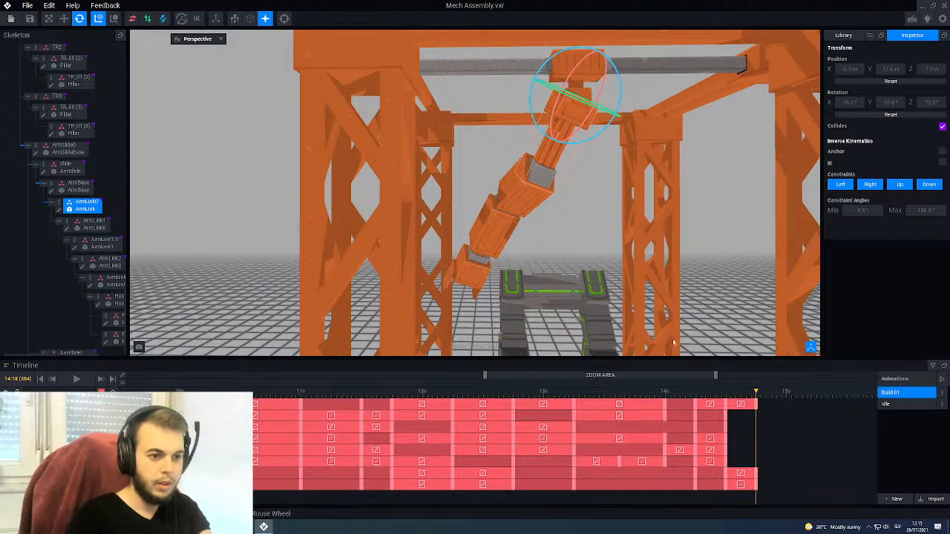
{"action": "key", "text": "ctrl+z"}
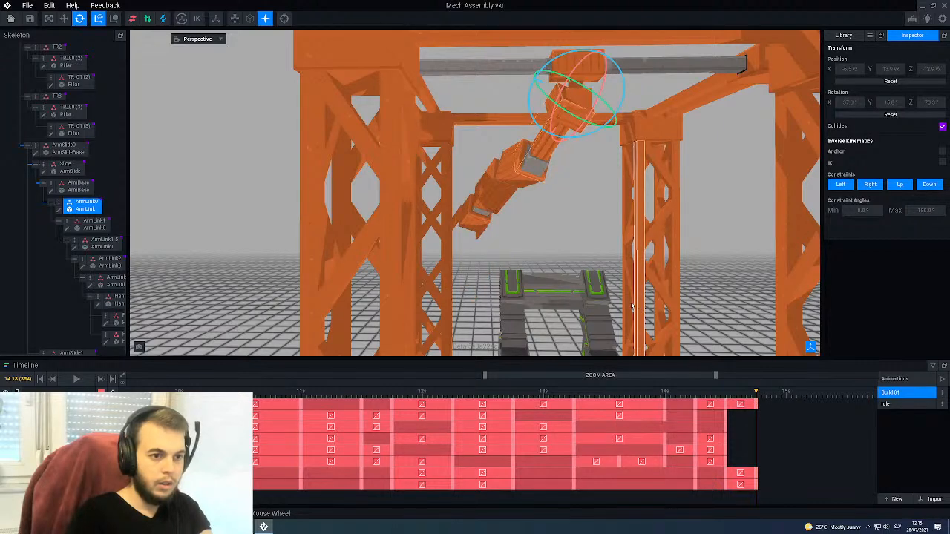
Step: Rotate ArmLink1 to about Z 352° at 14:18 and fine-tune its tilt
{"action": "left_click", "coordinate": [526, 172]}
{"action": "right_click_drag", "start_coordinate": [575, 201], "coordinate": [526, 180]}
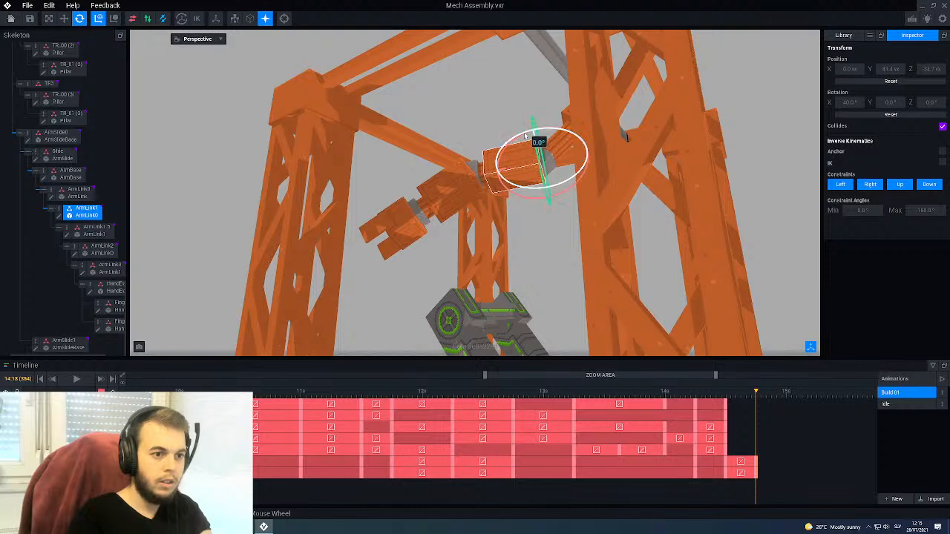
{"action": "left_click_drag", "start_coordinate": [526, 134], "coordinate": [535, 135]}
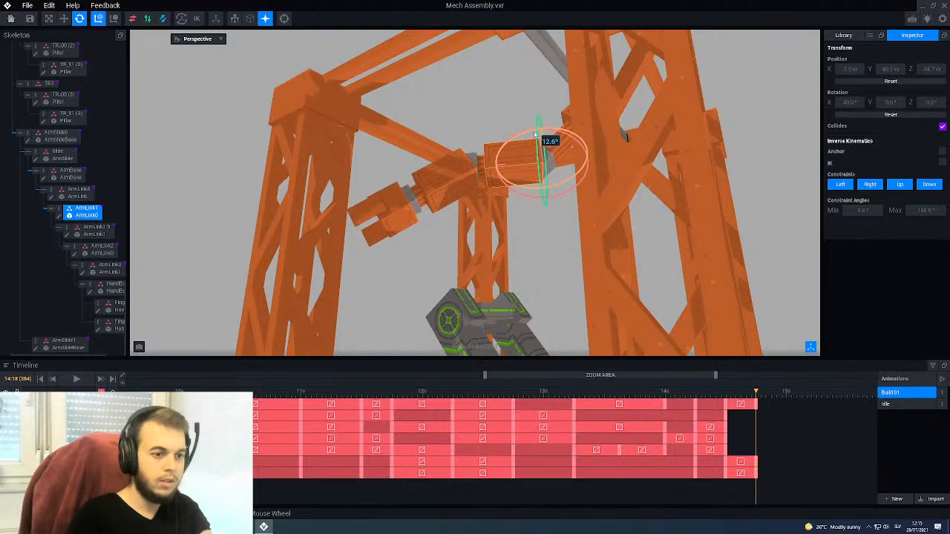
{"action": "right_click_drag", "start_coordinate": [535, 135], "coordinate": [454, 182]}
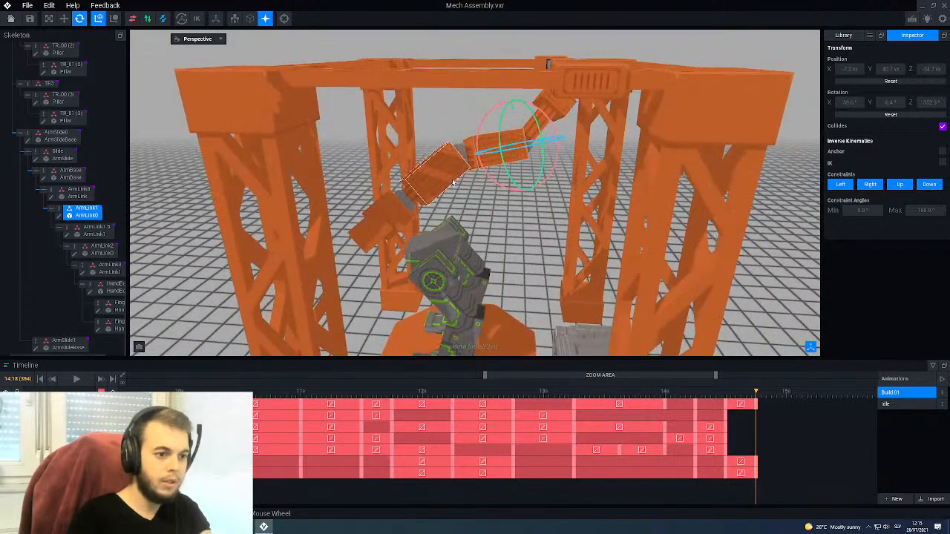
{"action": "left_click_drag", "start_coordinate": [507, 195], "coordinate": [515, 195]}
Step: Bend ArmLink2 to X 315°, preview the motion, and keyframe ArmSlide0 with all its child arm parts at 14:18
{"action": "right_click_drag", "start_coordinate": [439, 178], "coordinate": [442, 195]}
{"action": "left_click", "coordinate": [442, 195]}
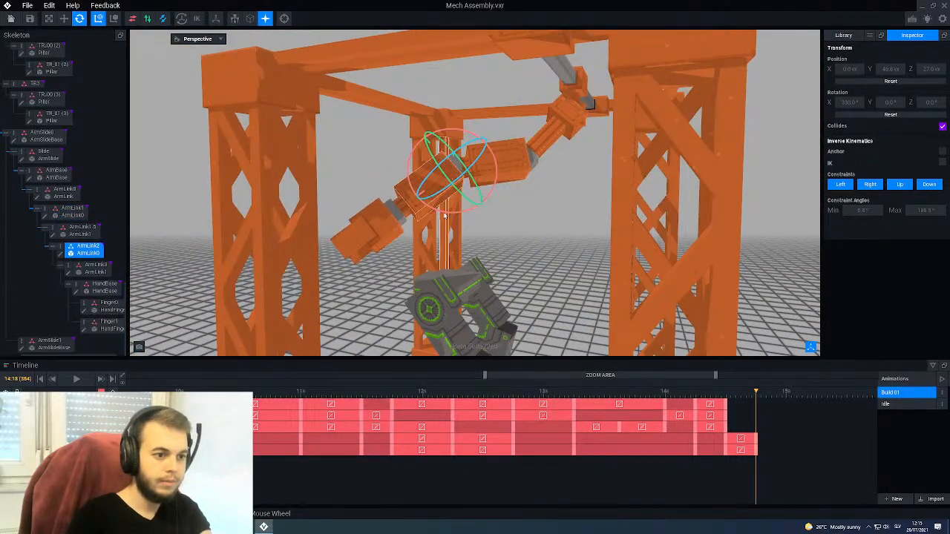
{"action": "left_click_drag", "start_coordinate": [446, 215], "coordinate": [461, 217]}
{"action": "left_click_drag", "start_coordinate": [717, 395], "coordinate": [766, 410]}
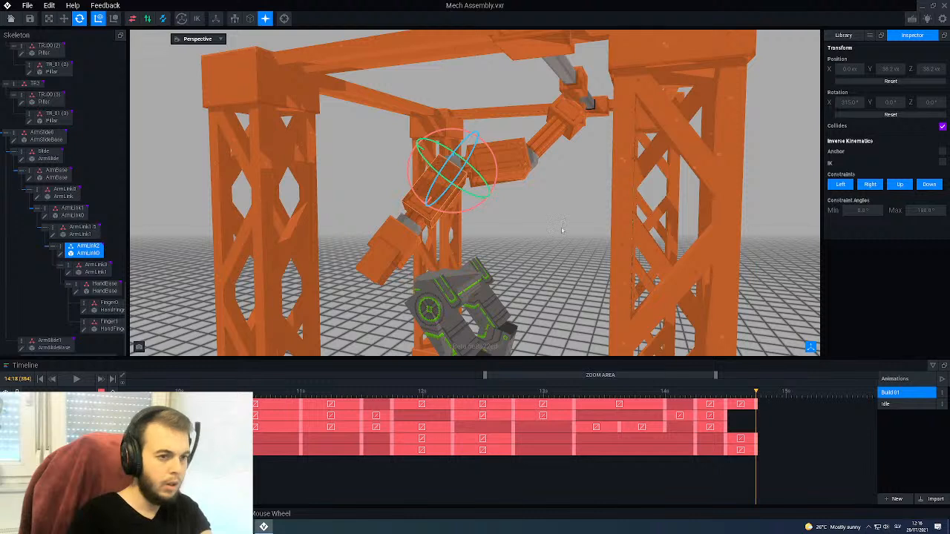
{"action": "left_click", "coordinate": [602, 107]}
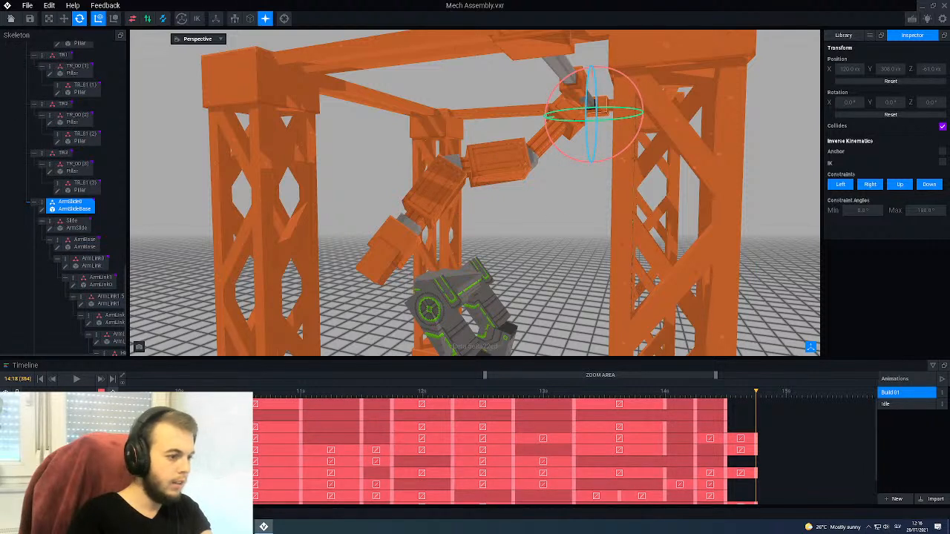
{"action": "left_click", "coordinate": [113, 392]}
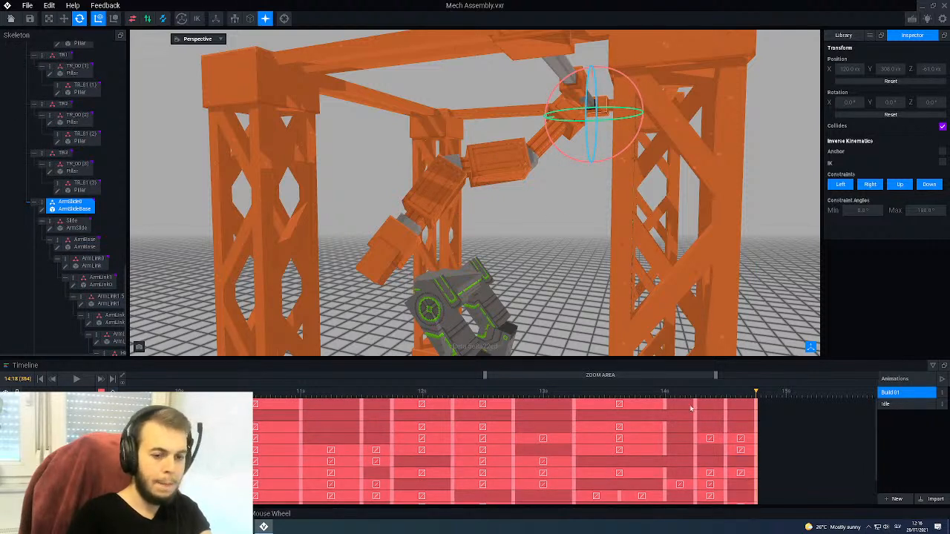
Step: Rotate ArmLink0 at 15:00 so the arm swings down beside the mech's legs
{"action": "scroll", "coordinate": [440, 191], "scroll_direction": "down", "scroll_amount": 3}
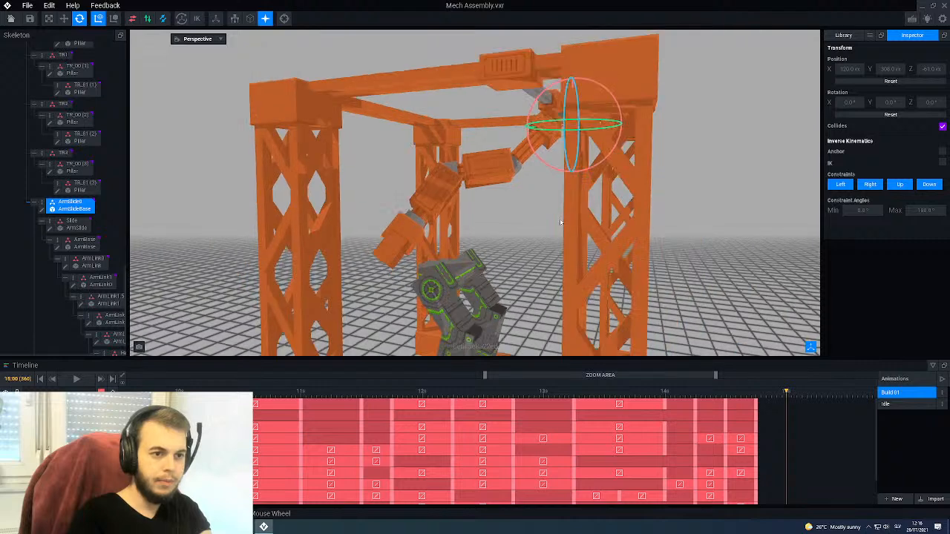
{"action": "right_click_drag", "start_coordinate": [439, 195], "coordinate": [440, 195]}
{"action": "scroll", "coordinate": [513, 178], "scroll_direction": "up", "scroll_amount": 3}
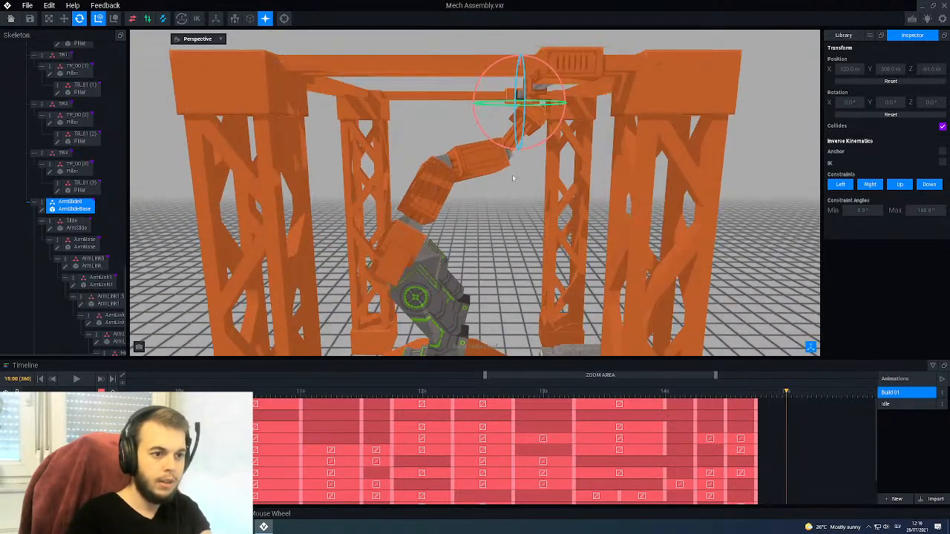
{"action": "left_click", "coordinate": [509, 139]}
{"action": "left_click_drag", "start_coordinate": [509, 139], "coordinate": [550, 163]}
{"action": "right_click_drag", "start_coordinate": [439, 195], "coordinate": [439, 195]}
Step: Move ArmSlide0 along the frame to Z -20 at 15:00
{"action": "left_click", "coordinate": [524, 87]}
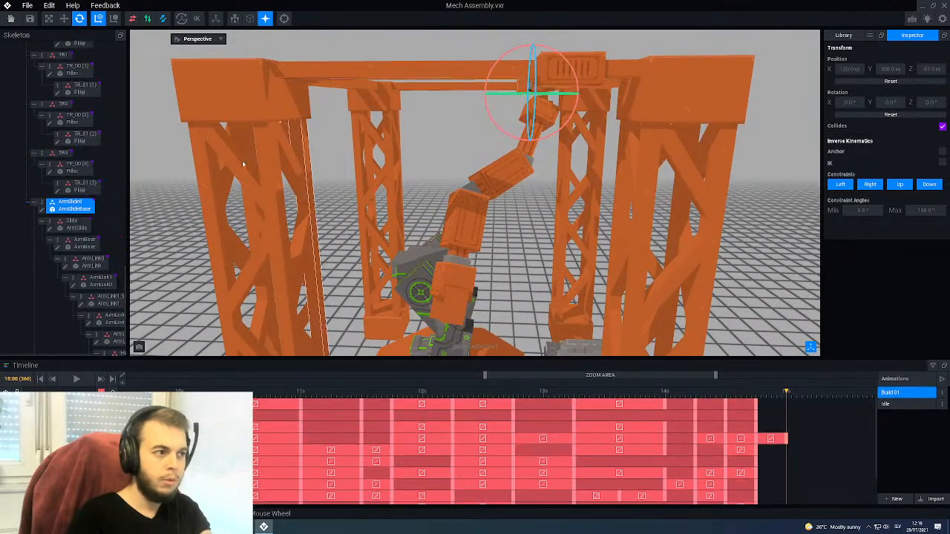
{"action": "left_click", "coordinate": [65, 19]}
{"action": "left_click_drag", "start_coordinate": [478, 94], "coordinate": [443, 97]}
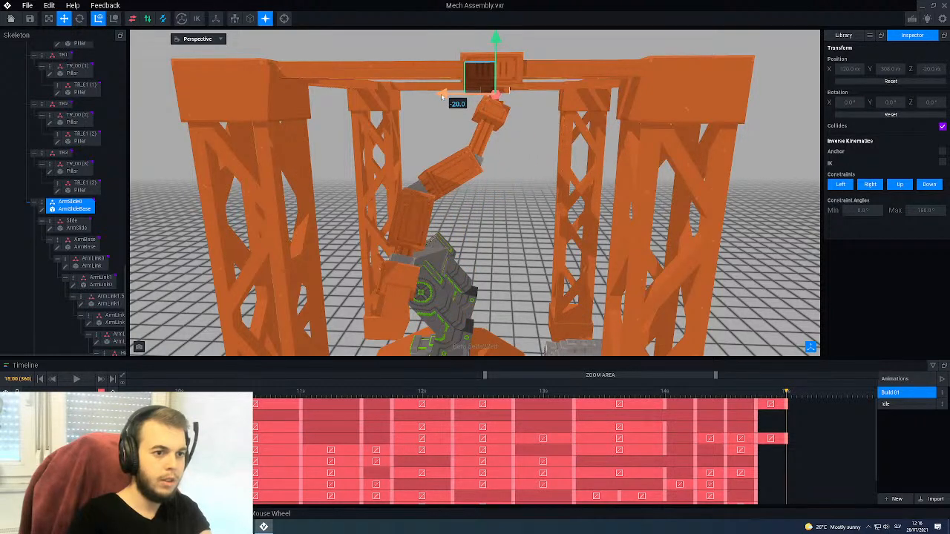
Step: Rotate ArmLink1 at 15:00 to reposition the lower arm beside the mech's legs
{"action": "right_click_drag", "start_coordinate": [451, 163], "coordinate": [459, 167]}
{"action": "left_click", "coordinate": [459, 167]}
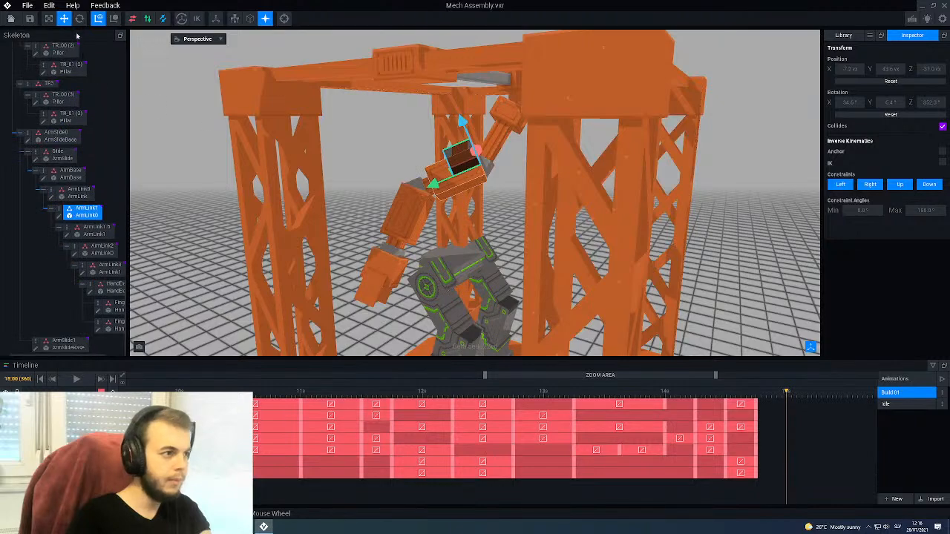
{"action": "left_click", "coordinate": [80, 18]}
{"action": "left_click_drag", "start_coordinate": [470, 212], "coordinate": [497, 211]}
{"action": "mouse_move", "coordinate": [498, 211]}
{"action": "right_mouse_down"}
{"action": "mouse_move", "coordinate": [454, 234]}
{"action": "mouse_move", "coordinate": [501, 213]}
{"action": "right_mouse_up"}
{"action": "left_click_drag", "start_coordinate": [528, 179], "coordinate": [552, 190]}
Step: Rotate HandBase to X 15° at 15:00 and preview the arm's motion up to that pose
{"action": "left_click", "coordinate": [538, 293]}
{"action": "left_click_drag", "start_coordinate": [538, 297], "coordinate": [525, 299]}
{"action": "right_click_drag", "start_coordinate": [453, 211], "coordinate": [553, 176]}
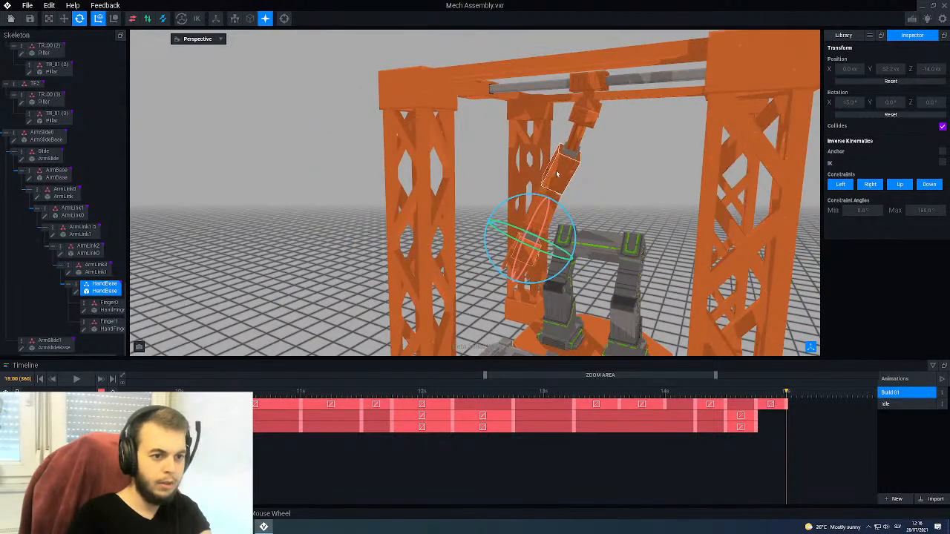
{"action": "left_click_drag", "start_coordinate": [699, 395], "coordinate": [798, 417]}
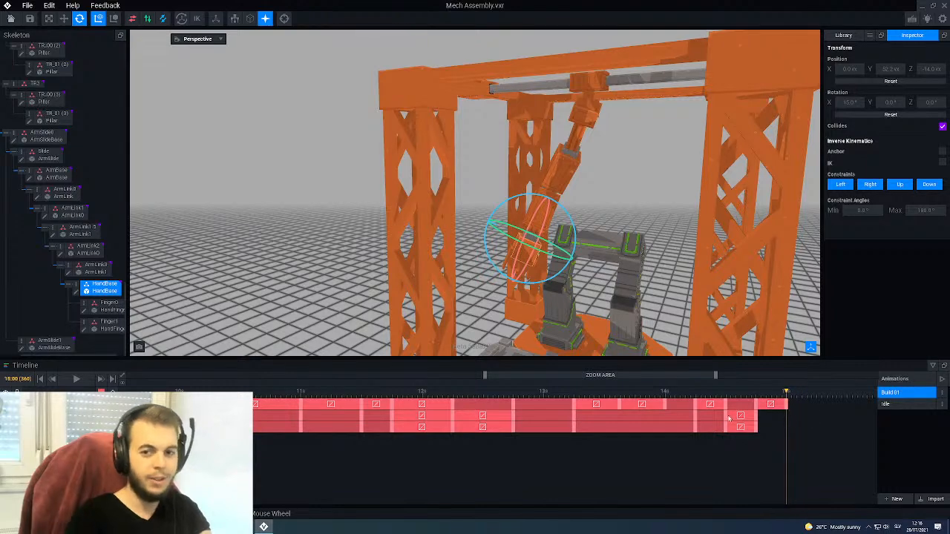
Step: Keyframe ArmSlide0 and all its child arm parts at 15:00 and advance to 15:06
{"action": "scroll", "coordinate": [553, 245], "scroll_direction": "down", "scroll_amount": 3}
{"action": "mouse_move", "coordinate": [553, 248]}
{"action": "right_mouse_down"}
{"action": "mouse_move", "coordinate": [526, 205]}
{"action": "mouse_move", "coordinate": [546, 251]}
{"action": "right_mouse_up"}
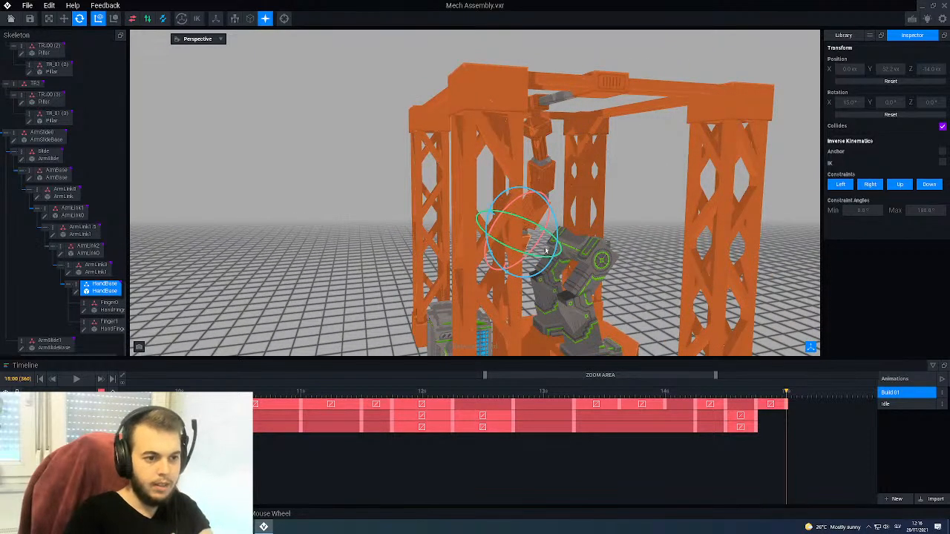
{"action": "left_click", "coordinate": [603, 83]}
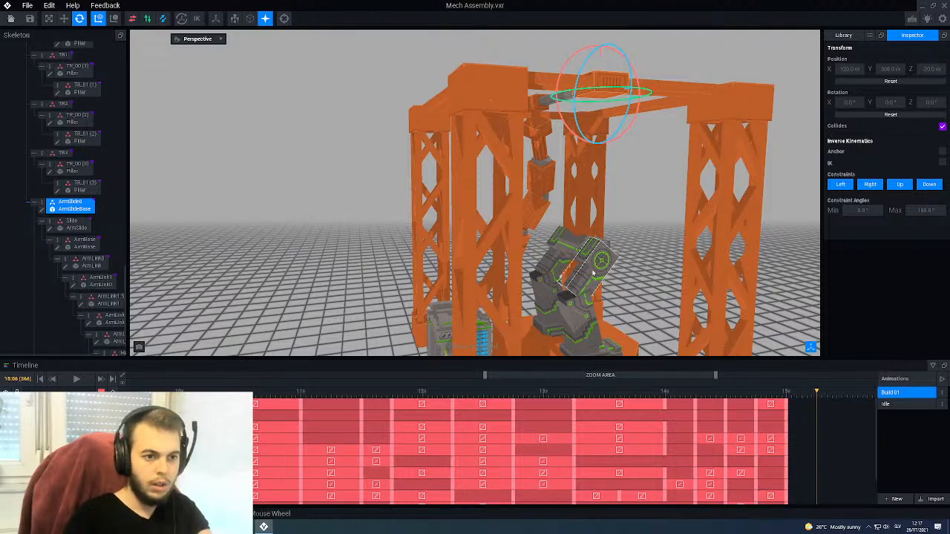
Step: Rotate ArmLink0 at 15:06 to swing the arm and set its Y rotation to 0°
{"action": "right_click_drag", "start_coordinate": [593, 273], "coordinate": [591, 272]}
{"action": "scroll", "coordinate": [591, 272], "scroll_direction": "up", "scroll_amount": 3}
{"action": "right_click_drag", "start_coordinate": [551, 214], "coordinate": [550, 215]}
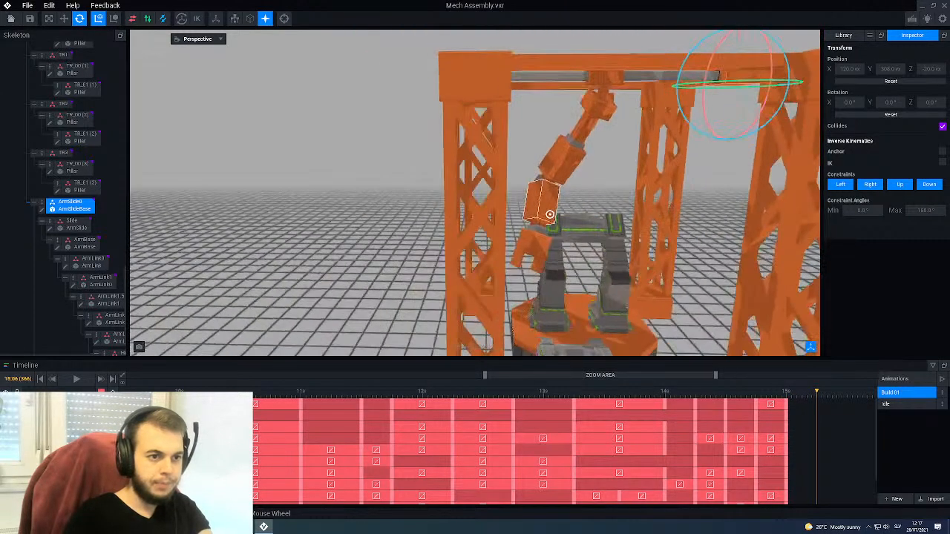
{"action": "scroll", "coordinate": [551, 214], "scroll_direction": "up", "scroll_amount": 2}
{"action": "scroll", "coordinate": [553, 214], "scroll_direction": "up", "scroll_amount": 3}
{"action": "right_click_drag", "start_coordinate": [574, 181], "coordinate": [549, 212]}
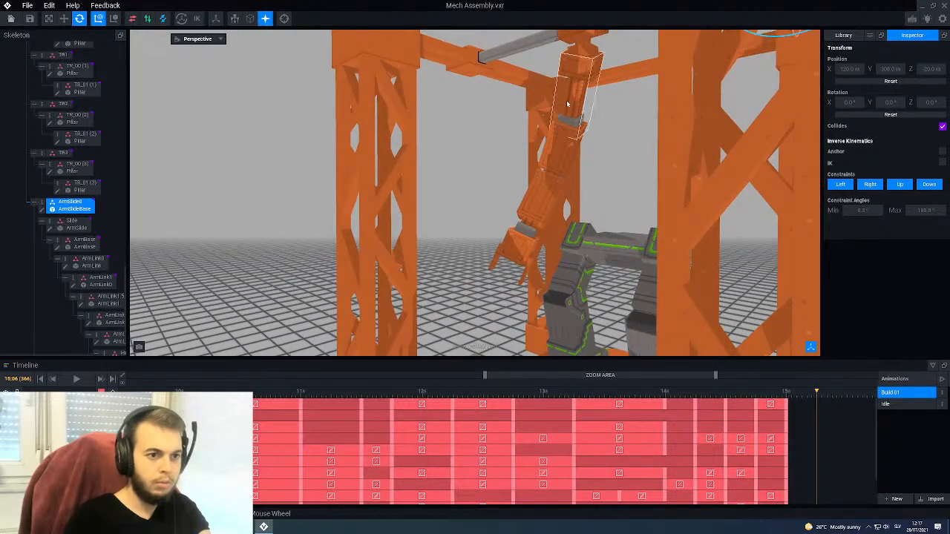
{"action": "left_click", "coordinate": [568, 104]}
{"action": "right_click_drag", "start_coordinate": [568, 104], "coordinate": [448, 115]}
{"action": "left_click_drag", "start_coordinate": [458, 116], "coordinate": [417, 125]}
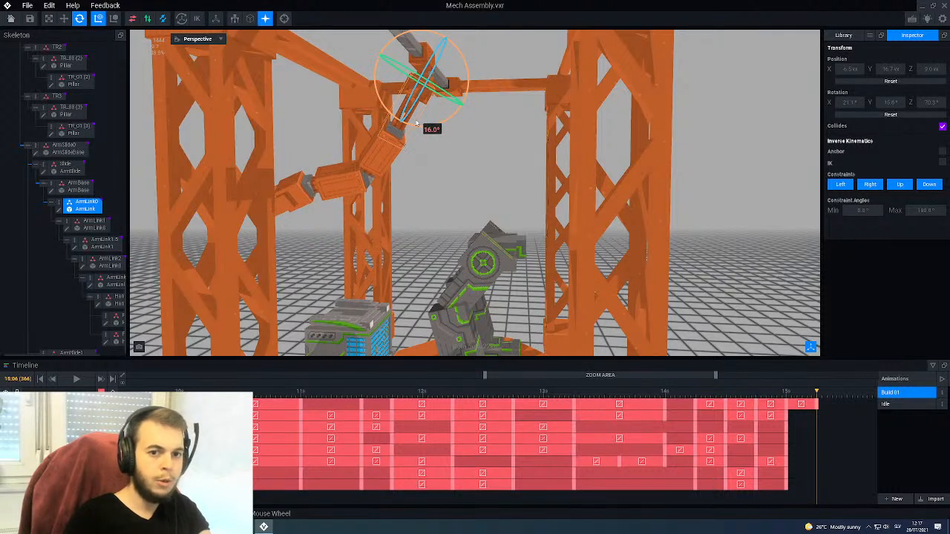
{"action": "left_click", "coordinate": [882, 112]}
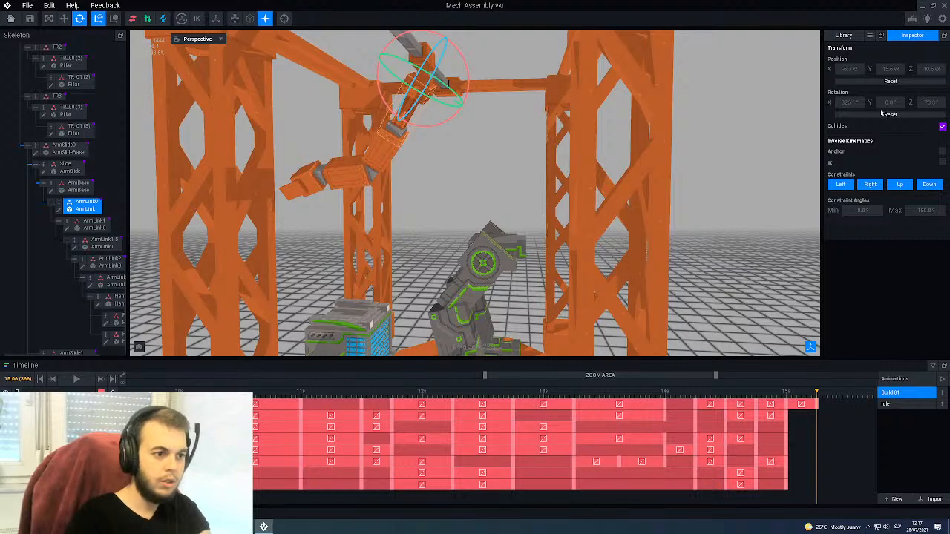
Step: Adjust ArmLink0's rotation further at 15:06 to align the arm squarely with the slide rail
{"action": "middle_click_drag", "start_coordinate": [386, 158], "coordinate": [415, 137]}
{"action": "left_click_drag", "start_coordinate": [413, 129], "coordinate": [423, 131]}
{"action": "middle_click_drag", "start_coordinate": [399, 92], "coordinate": [402, 47]}
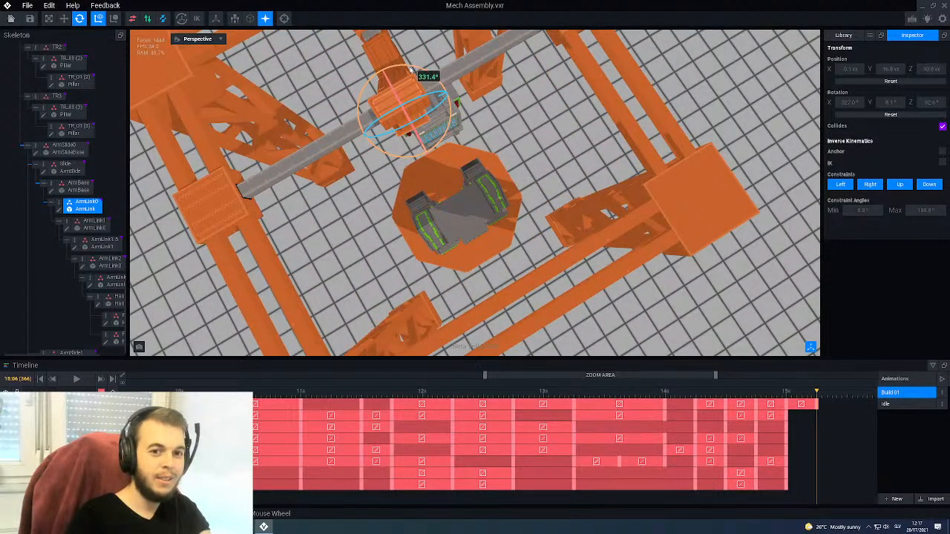
{"action": "left_click_drag", "start_coordinate": [406, 68], "coordinate": [417, 72]}
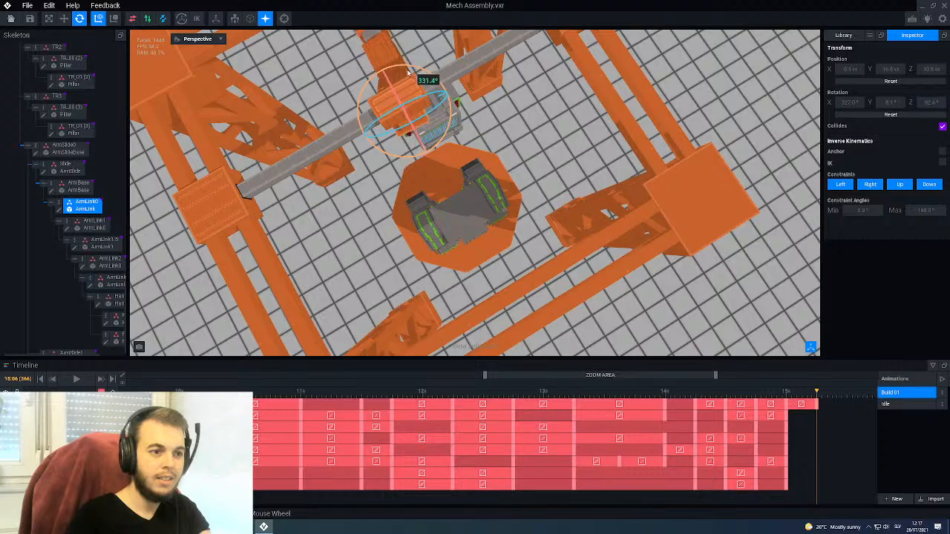
{"action": "middle_click_drag", "start_coordinate": [411, 100], "coordinate": [410, 130]}
Step: Reset ArmLink1's rotation at 15:06
{"action": "left_click", "coordinate": [434, 259]}
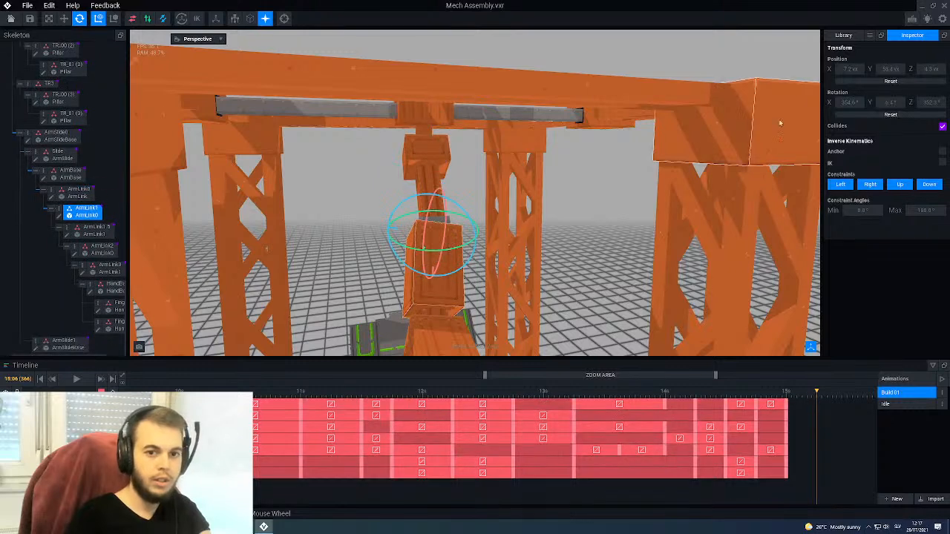
{"action": "type", "text": "0"}
{"action": "key", "text": "Return"}
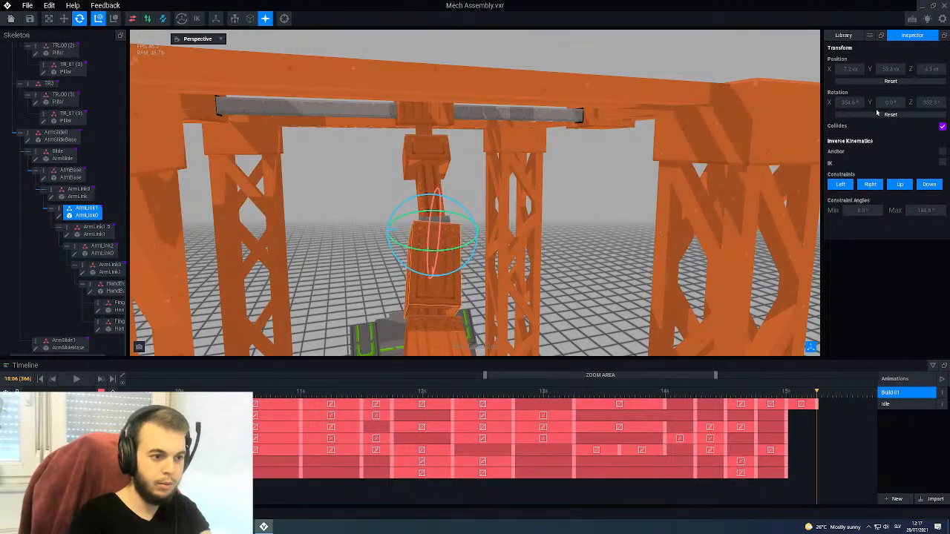
{"action": "middle_click_drag", "start_coordinate": [465, 276], "coordinate": [450, 190]}
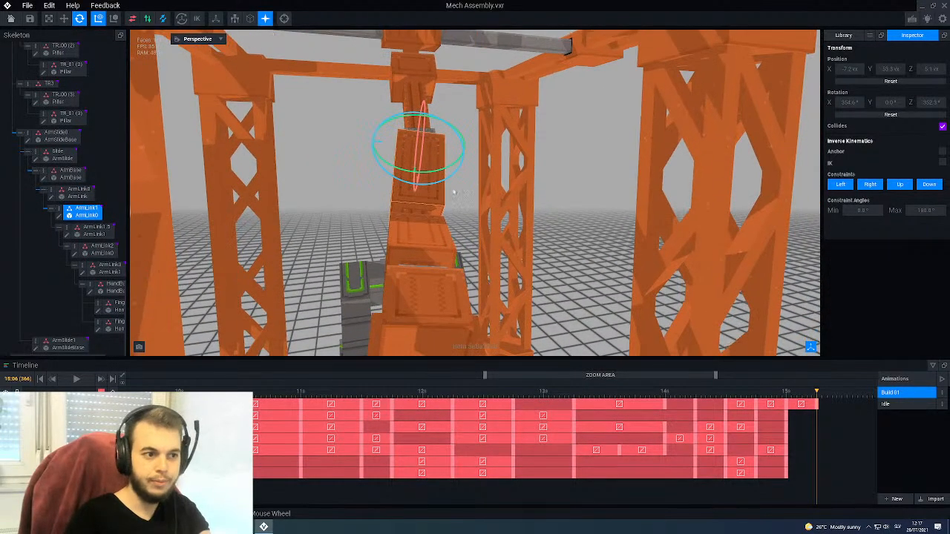
{"action": "left_click", "coordinate": [868, 115]}
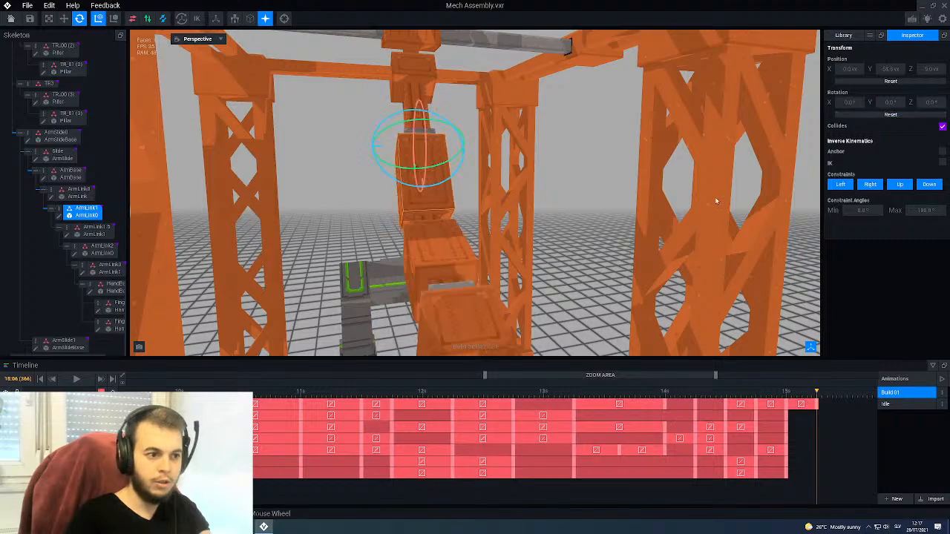
Step: Reset ArmLink0's rotation, turn it to Z 90° at 15:06, and preview the arm's motion up to that pose
{"action": "scroll", "coordinate": [429, 246], "scroll_direction": "up", "scroll_amount": 3}
{"action": "scroll", "coordinate": [429, 246], "scroll_direction": "up", "scroll_amount": 10}
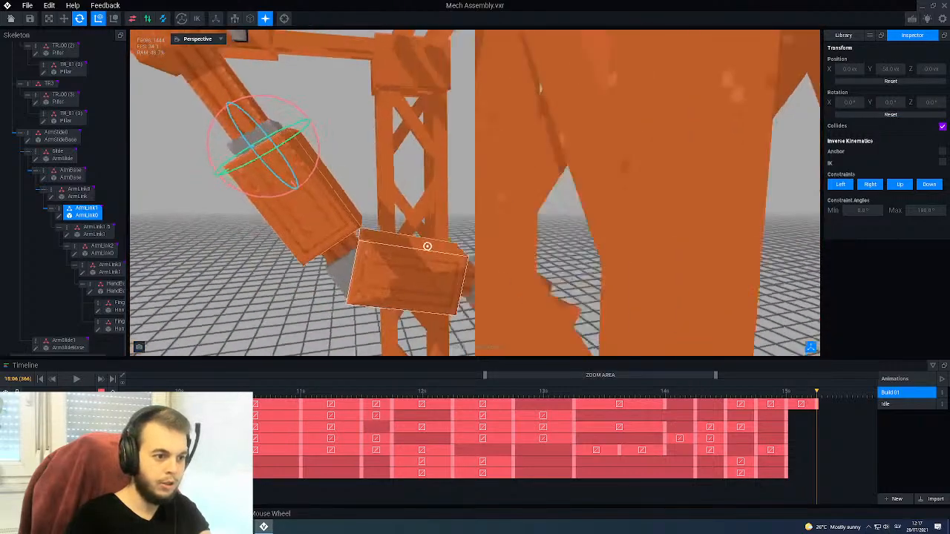
{"action": "right_click_drag", "start_coordinate": [446, 223], "coordinate": [458, 235]}
{"action": "left_click", "coordinate": [500, 185]}
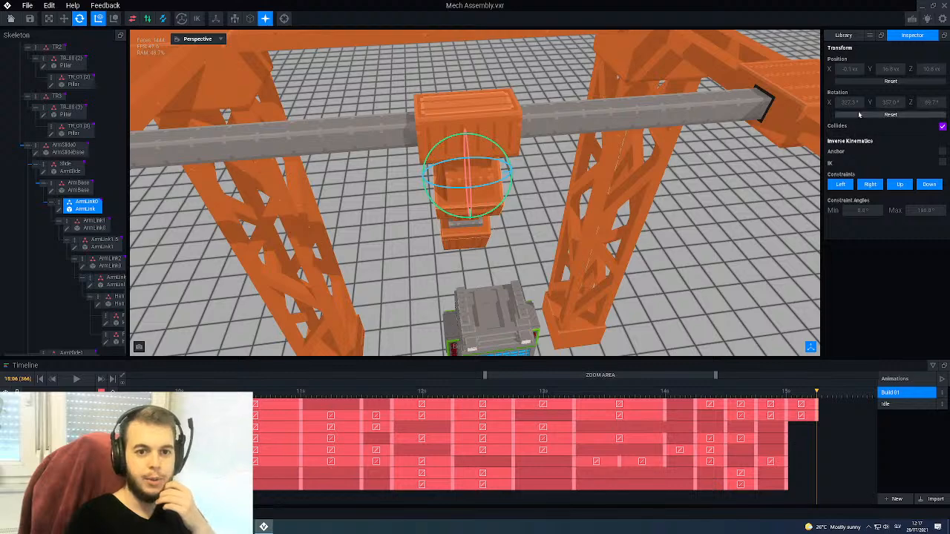
{"action": "left_click", "coordinate": [891, 114]}
{"action": "left_click_drag", "start_coordinate": [489, 144], "coordinate": [508, 188]}
{"action": "mouse_move", "coordinate": [511, 199]}
{"action": "right_mouse_down"}
{"action": "mouse_move", "coordinate": [515, 213]}
{"action": "mouse_move", "coordinate": [505, 201]}
{"action": "right_mouse_up"}
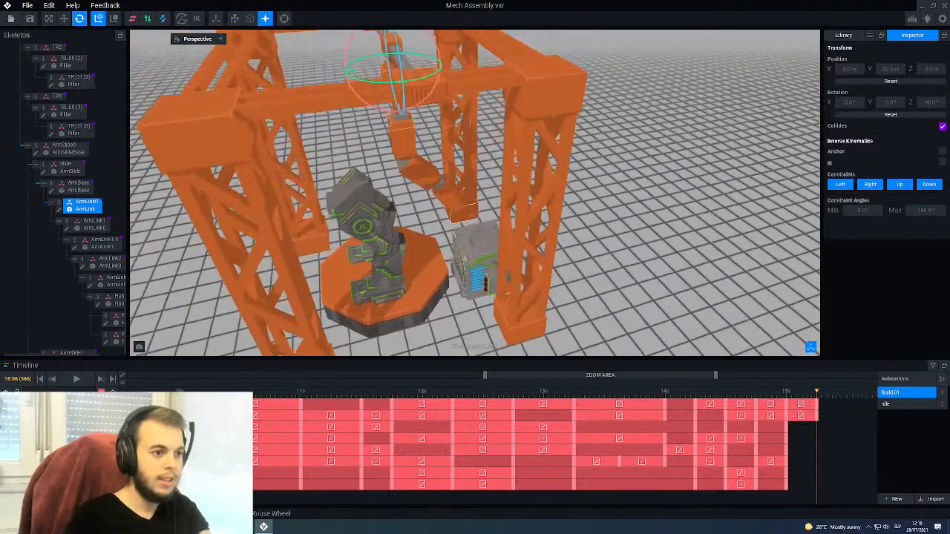
{"action": "left_click_drag", "start_coordinate": [750, 397], "coordinate": [817, 412]}
{"action": "middle_click_drag", "start_coordinate": [438, 172], "coordinate": [464, 170]}
{"action": "scroll", "coordinate": [461, 169], "scroll_direction": "up", "scroll_amount": 3}
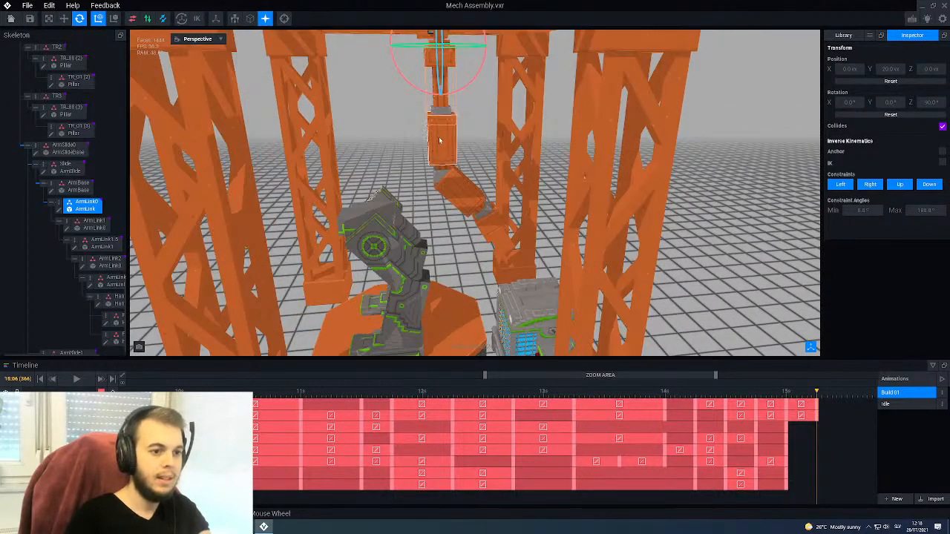
Step: Rotate ArmLink2 to X 345° at 15:06 so the lower arm hangs closer to vertical
{"action": "scroll", "coordinate": [439, 140], "scroll_direction": "down", "scroll_amount": 4}
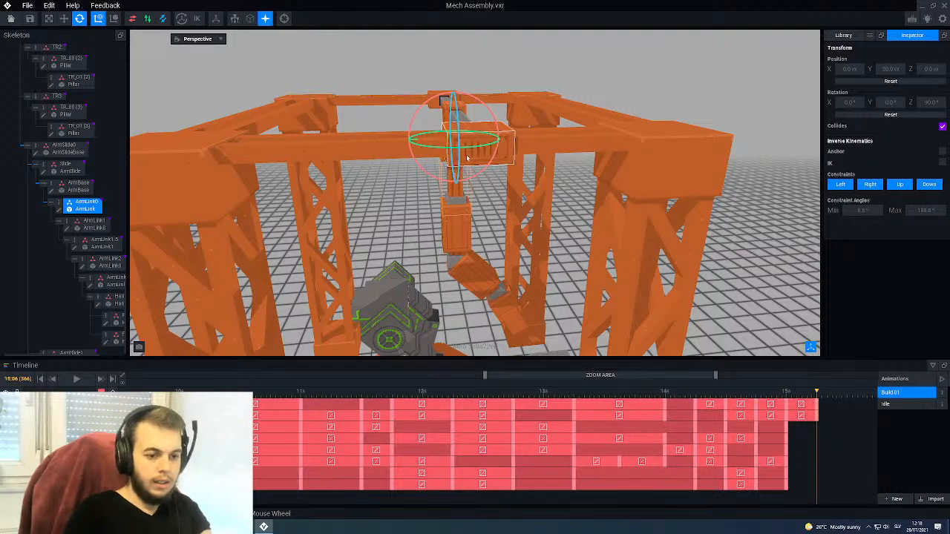
{"action": "scroll", "coordinate": [468, 158], "scroll_direction": "up", "scroll_amount": 5}
{"action": "scroll", "coordinate": [409, 164], "scroll_direction": "down", "scroll_amount": 4}
{"action": "left_click", "coordinate": [434, 214]}
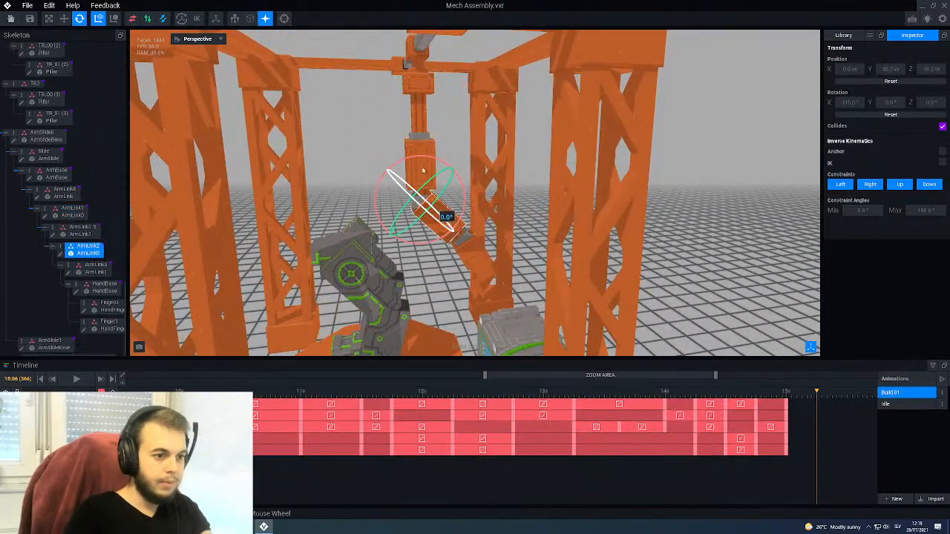
{"action": "left_click_drag", "start_coordinate": [429, 160], "coordinate": [451, 165]}
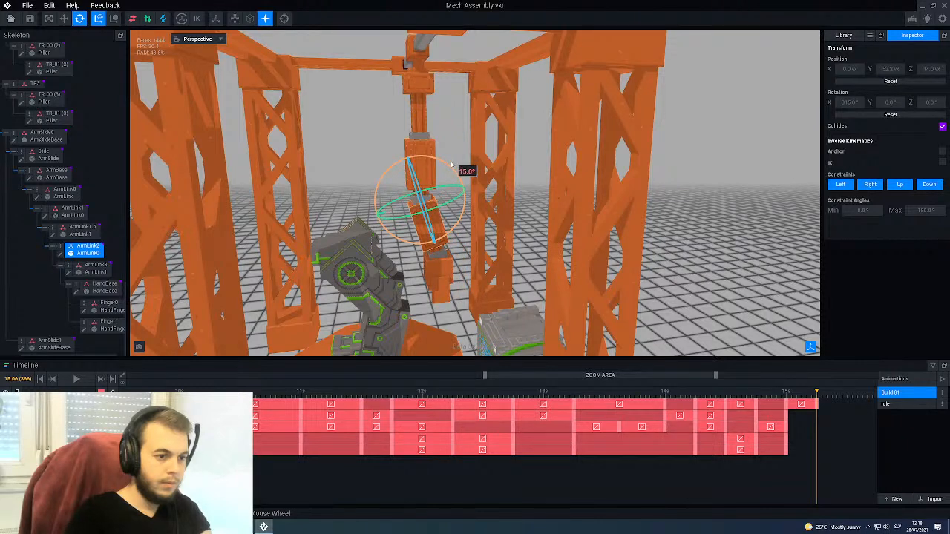
{"action": "middle_click_drag", "start_coordinate": [446, 170], "coordinate": [418, 164]}
{"action": "scroll", "coordinate": [418, 165], "scroll_direction": "down", "scroll_amount": 2}
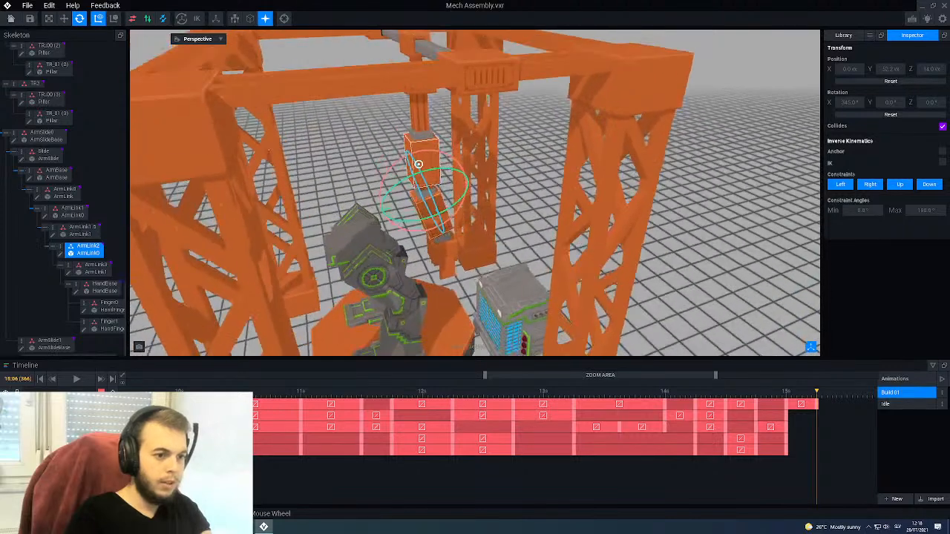
Step: Move ArmSlide0 along the frame to Z -70 at 15:06
{"action": "left_click", "coordinate": [377, 53]}
{"action": "left_click", "coordinate": [392, 54]}
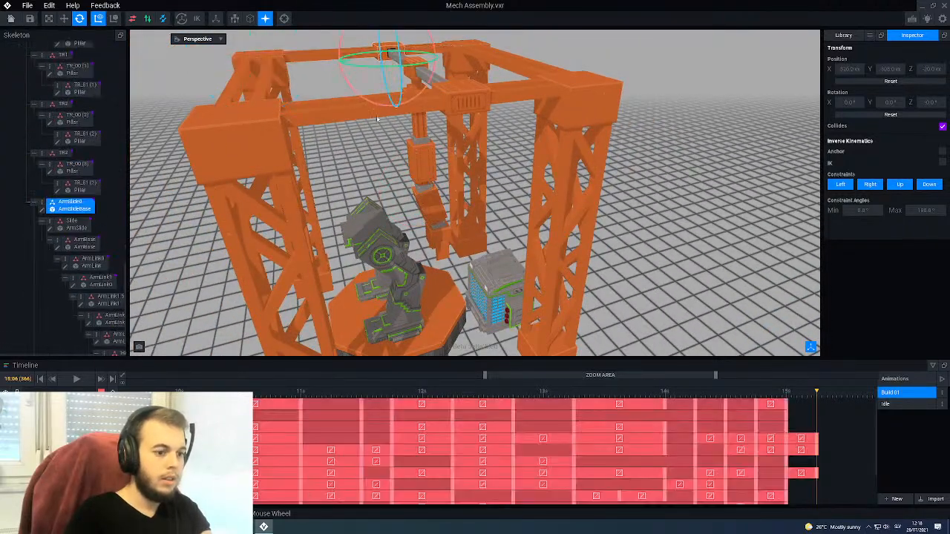
{"action": "left_click", "coordinate": [49, 18]}
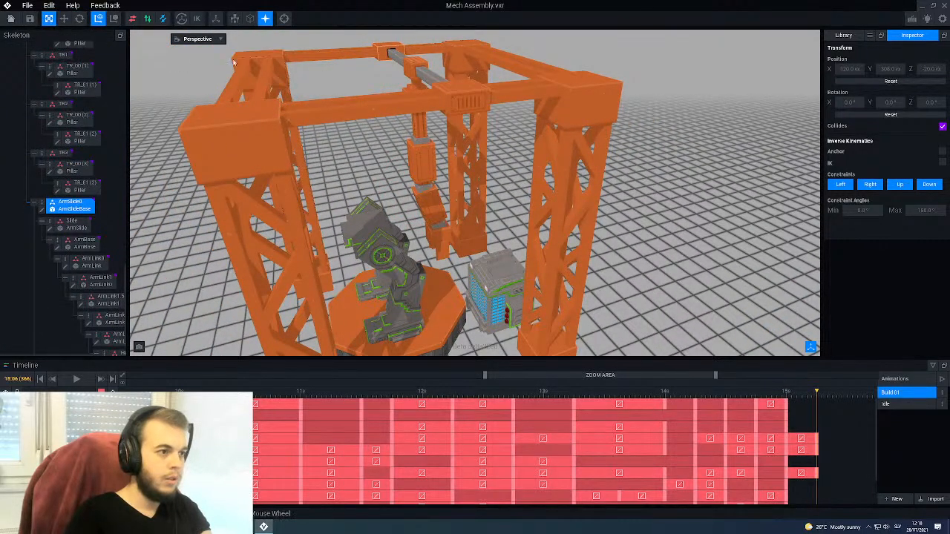
{"action": "left_click", "coordinate": [64, 19]}
{"action": "left_click_drag", "start_coordinate": [338, 63], "coordinate": [380, 65]}
Step: Examine from several angles how the hand lines up with the grey mech part beside the platform
{"action": "right_click_drag", "start_coordinate": [416, 245], "coordinate": [475, 169]}
{"action": "scroll", "coordinate": [475, 280], "scroll_direction": "up", "scroll_amount": 4}
{"action": "scroll", "coordinate": [503, 274], "scroll_direction": "up", "scroll_amount": 2}
{"action": "right_click_drag", "start_coordinate": [503, 274], "coordinate": [513, 265]}
{"action": "scroll", "coordinate": [507, 270], "scroll_direction": "down", "scroll_amount": 4}
{"action": "middle_click_drag", "start_coordinate": [548, 262], "coordinate": [481, 142]}
{"action": "scroll", "coordinate": [553, 250], "scroll_direction": "up", "scroll_amount": 3}
{"action": "scroll", "coordinate": [553, 250], "scroll_direction": "up", "scroll_amount": 8}
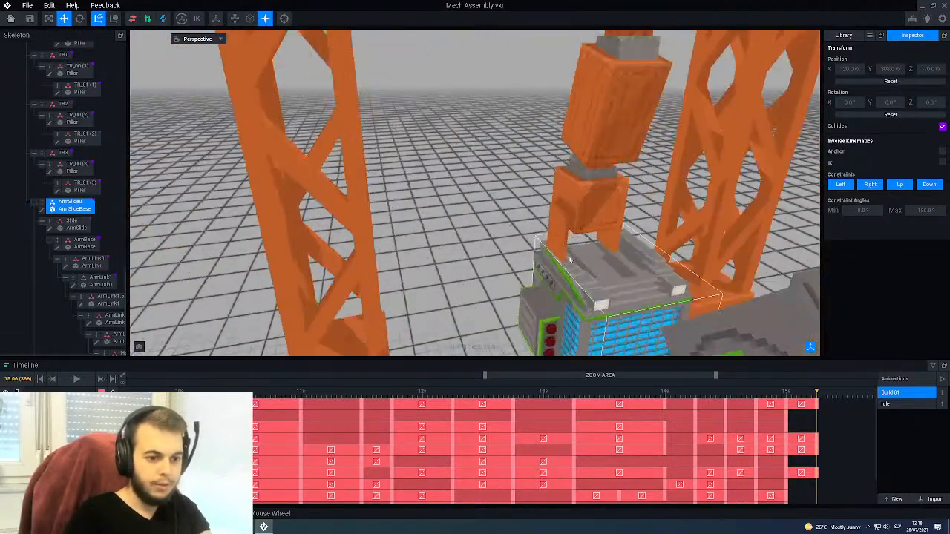
{"action": "scroll", "coordinate": [608, 239], "scroll_direction": "down", "scroll_amount": 5}
{"action": "right_click_drag", "start_coordinate": [723, 245], "coordinate": [696, 237]}
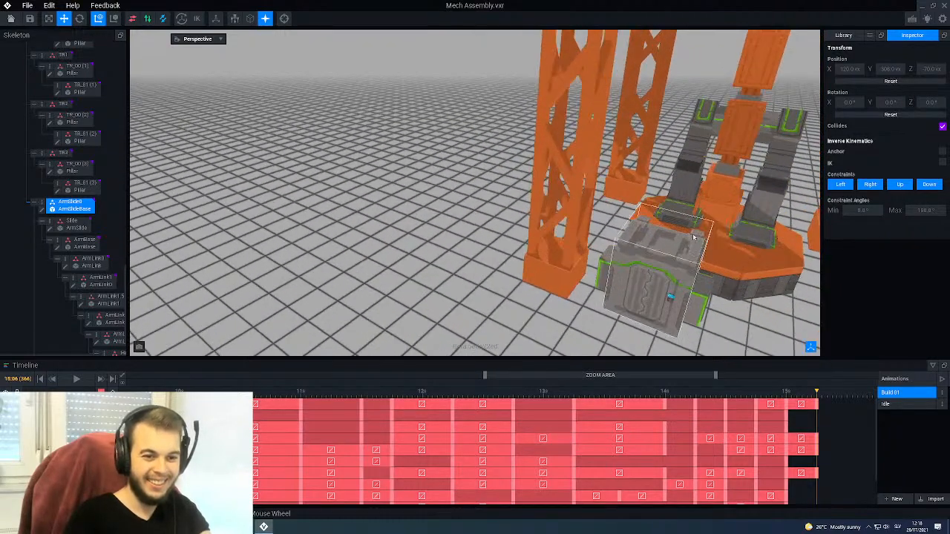
{"action": "middle_click_drag", "start_coordinate": [696, 236], "coordinate": [605, 189]}
{"action": "scroll", "coordinate": [605, 185], "scroll_direction": "up", "scroll_amount": 3}
{"action": "right_click_drag", "start_coordinate": [605, 185], "coordinate": [582, 189]}
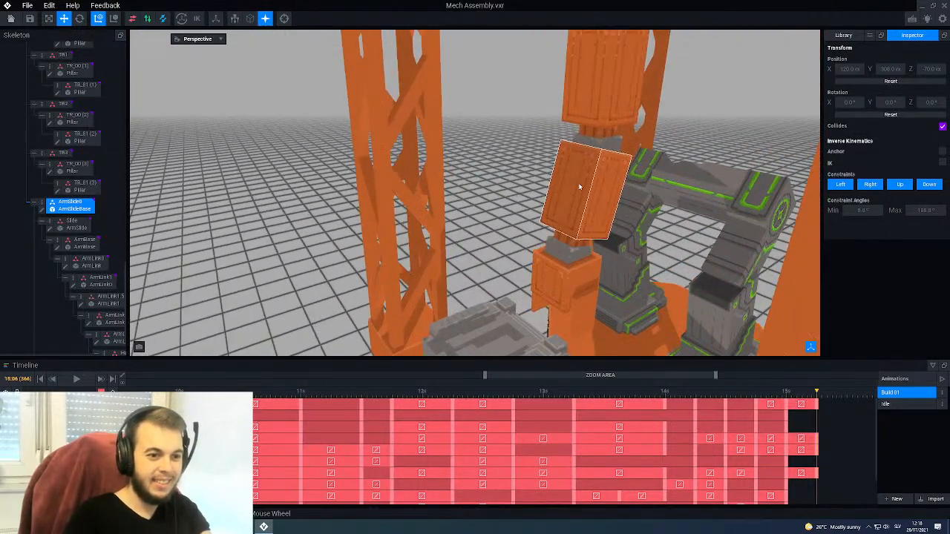
Step: Rotate ArmLink2 to X 340° at 15:06 to bring the hand over the grey mech part
{"action": "left_click", "coordinate": [582, 189]}
{"action": "key", "text": "e"}
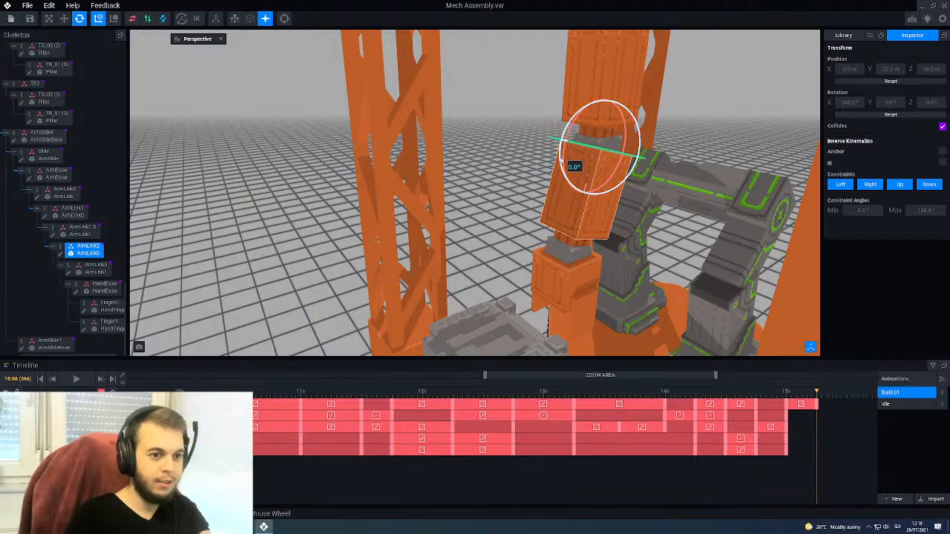
{"action": "scroll", "coordinate": [579, 184], "scroll_direction": "up", "scroll_amount": 2}
{"action": "right_click_drag", "start_coordinate": [509, 345], "coordinate": [537, 139]}
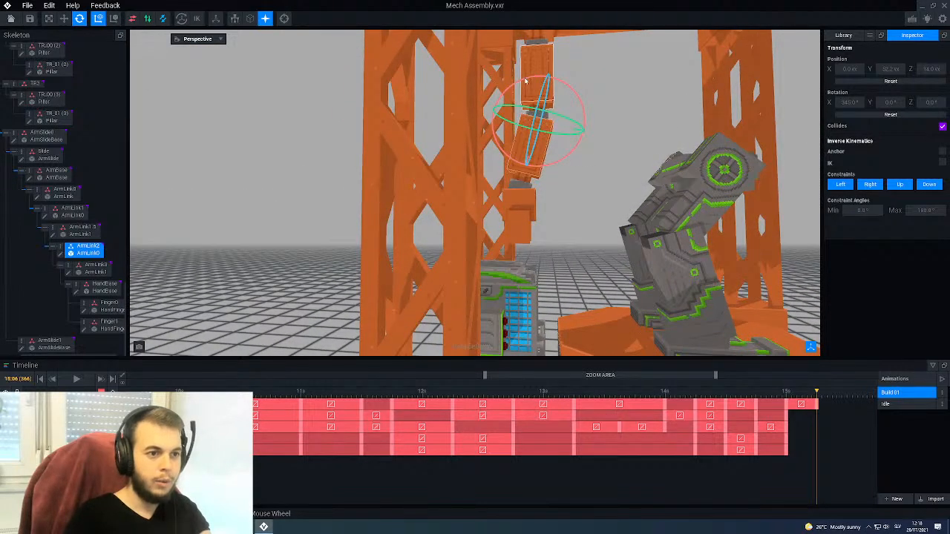
{"action": "left_click_drag", "start_coordinate": [526, 78], "coordinate": [529, 78]}
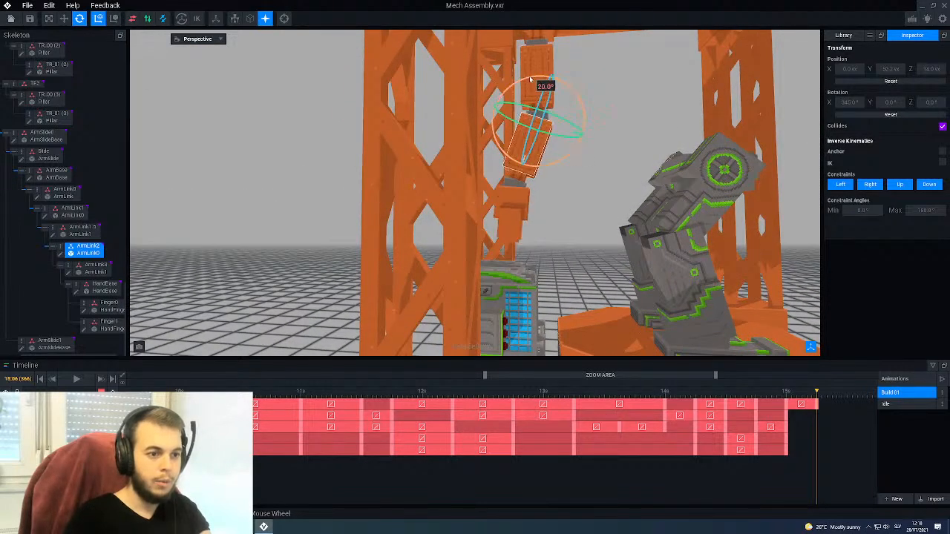
Step: Rotate HandBase to X 20° at 15:06 so the hand points straight down at the grey mech part
{"action": "left_click", "coordinate": [511, 197]}
{"action": "left_click_drag", "start_coordinate": [544, 223], "coordinate": [547, 222]}
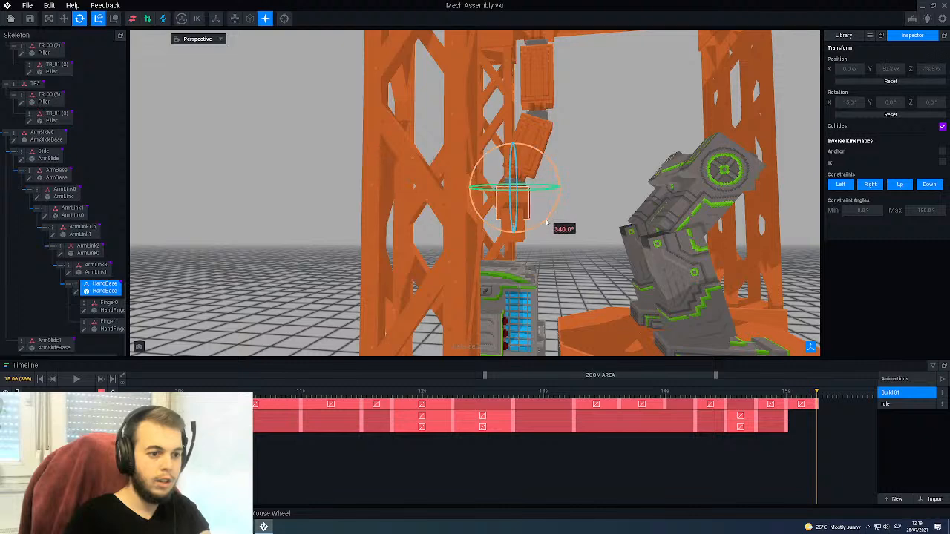
{"action": "right_click_drag", "start_coordinate": [536, 140], "coordinate": [536, 140]}
Step: Slide ArmLink3 along the arm to Y 28 at 15:06 to extend the hand towards the mech part
{"action": "left_click", "coordinate": [521, 177]}
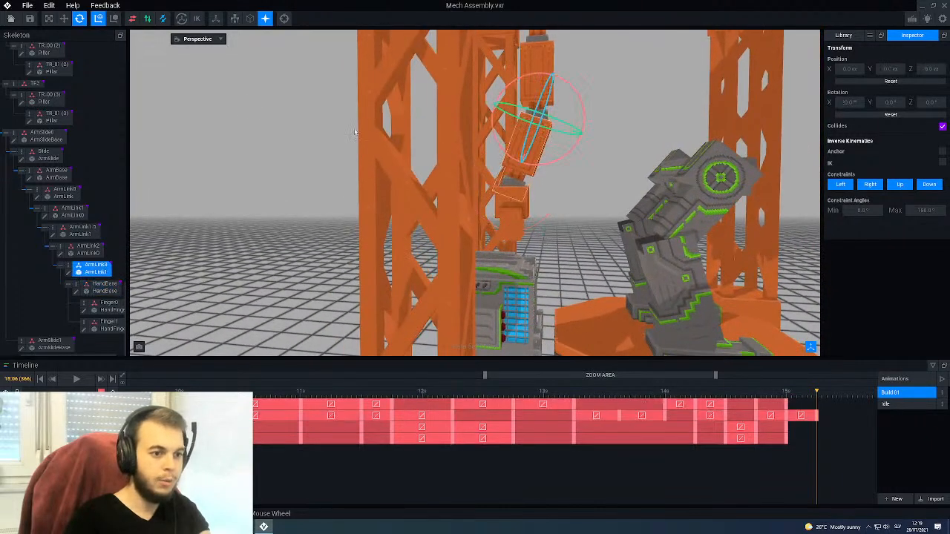
{"action": "left_click", "coordinate": [64, 18]}
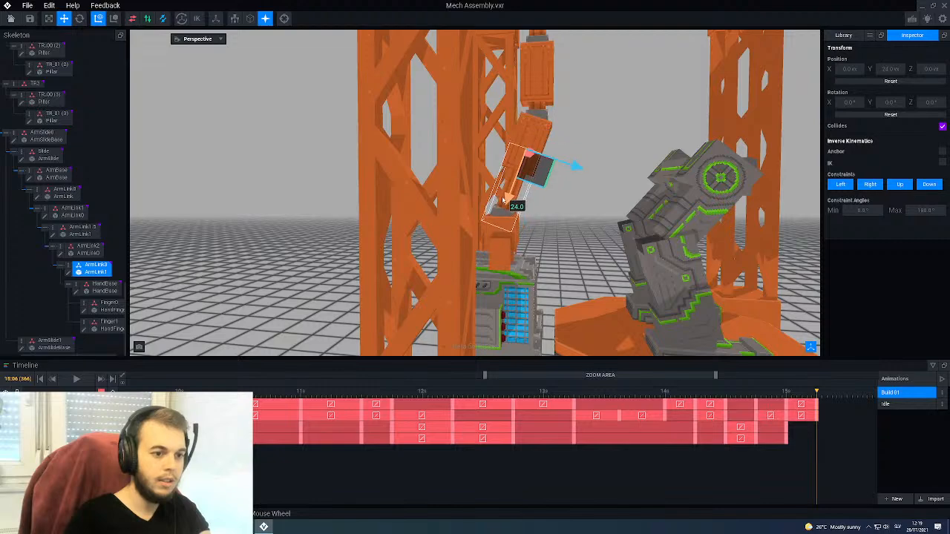
{"action": "right_click_drag", "start_coordinate": [498, 205], "coordinate": [492, 125]}
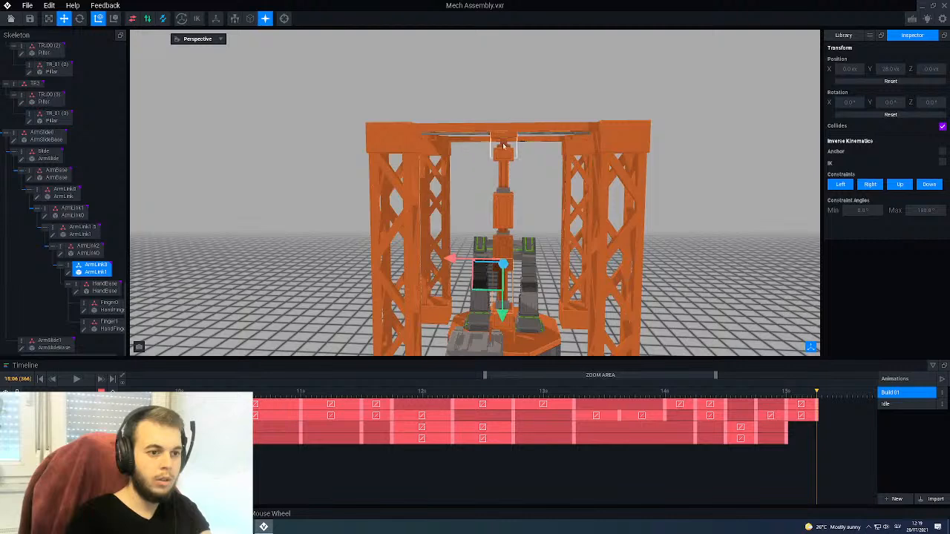
Step: Move ArmBase sideways along the slide rail to Y 136 at 15:06, centring the hand above the grey mech part
{"action": "right_click_drag", "start_coordinate": [499, 185], "coordinate": [511, 213]}
{"action": "left_click", "coordinate": [508, 146]}
{"action": "right_click_drag", "start_coordinate": [508, 146], "coordinate": [436, 77]}
{"action": "left_click_drag", "start_coordinate": [437, 78], "coordinate": [416, 95]}
{"action": "scroll", "coordinate": [459, 210], "scroll_direction": "up", "scroll_amount": 3}
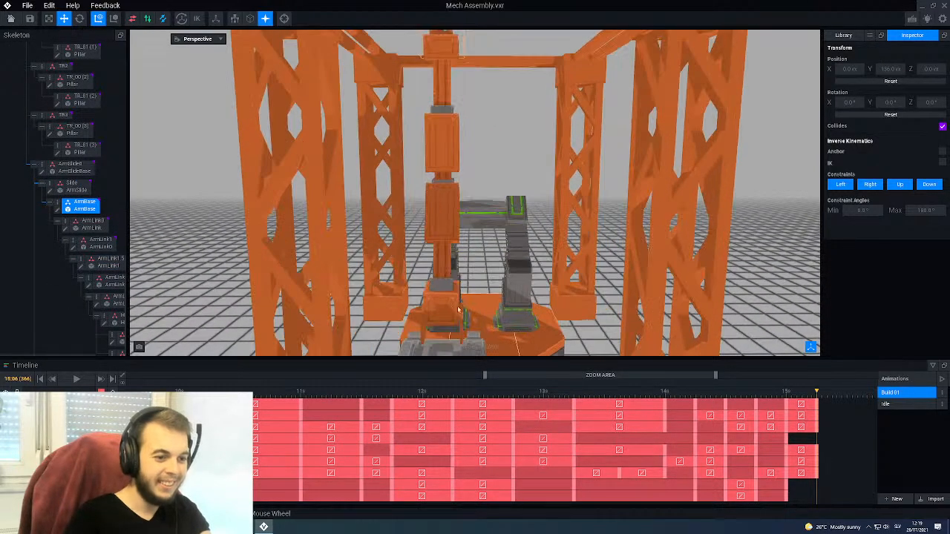
{"action": "middle_click_drag", "start_coordinate": [443, 306], "coordinate": [448, 257]}
{"action": "right_click_drag", "start_coordinate": [448, 257], "coordinate": [453, 250]}
{"action": "scroll", "coordinate": [320, 332], "scroll_direction": "down", "scroll_amount": 5}
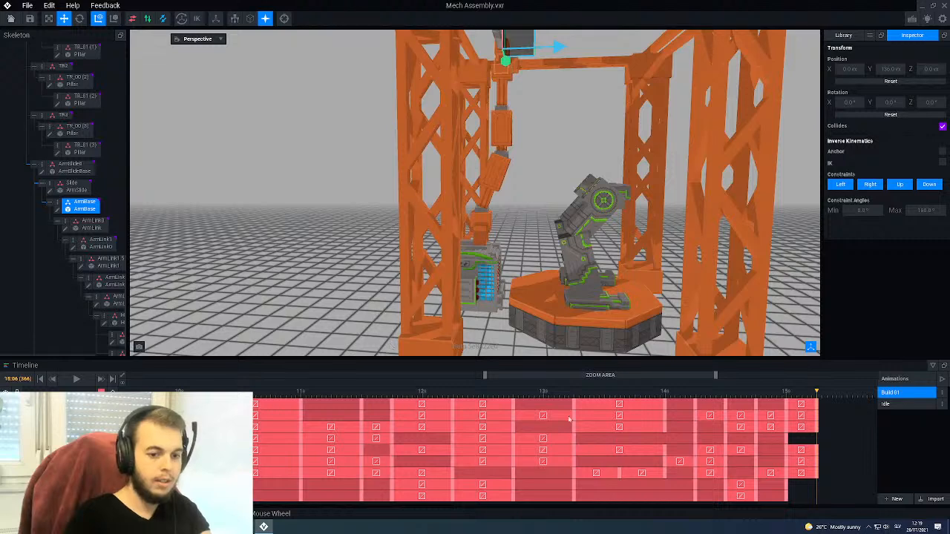
Step: Keyframe ArmSlide0 and all its child arm parts at 15:06 and advance to 15:12
{"action": "middle_click_drag", "start_coordinate": [532, 244], "coordinate": [510, 322]}
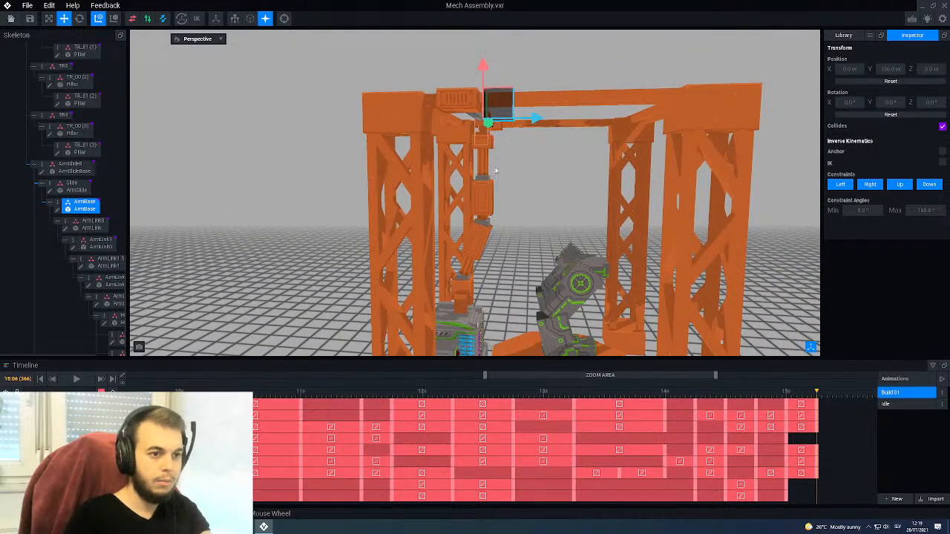
{"action": "left_click", "coordinate": [459, 109]}
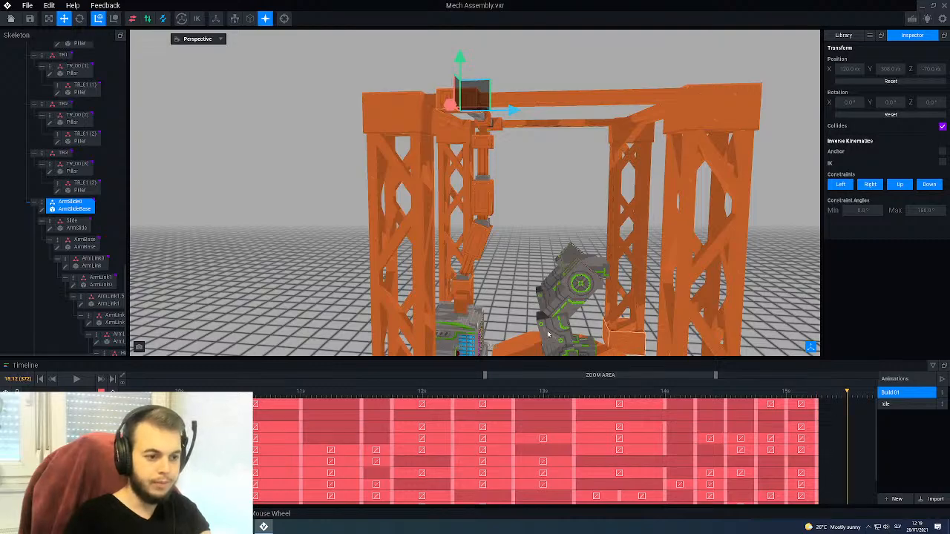
{"action": "scroll", "coordinate": [524, 306], "scroll_direction": "up", "scroll_amount": 10}
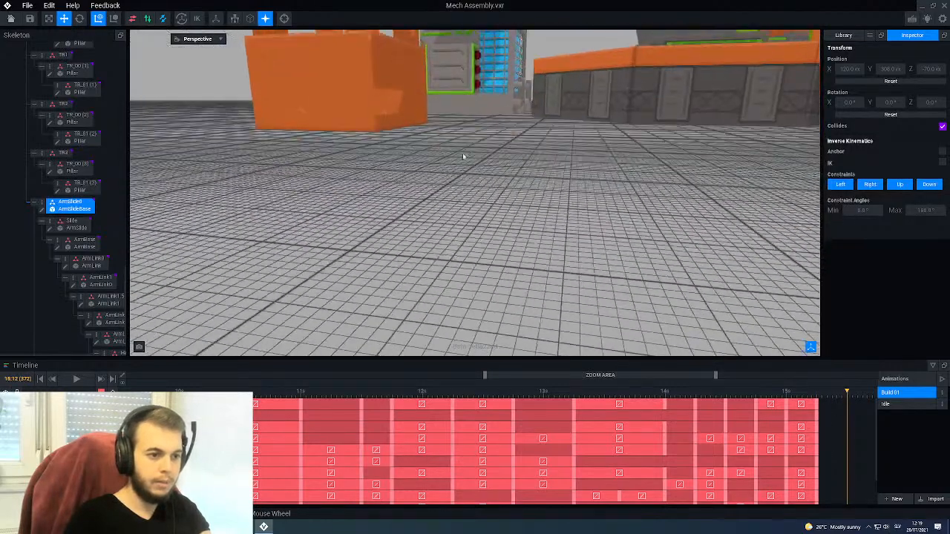
Step: Slide ArmLink3 along the arm to Y 36 at 15:12 so the hand reaches down onto the grey mech cabin
{"action": "middle_click_drag", "start_coordinate": [463, 156], "coordinate": [461, 121]}
{"action": "right_click_drag", "start_coordinate": [461, 121], "coordinate": [462, 119]}
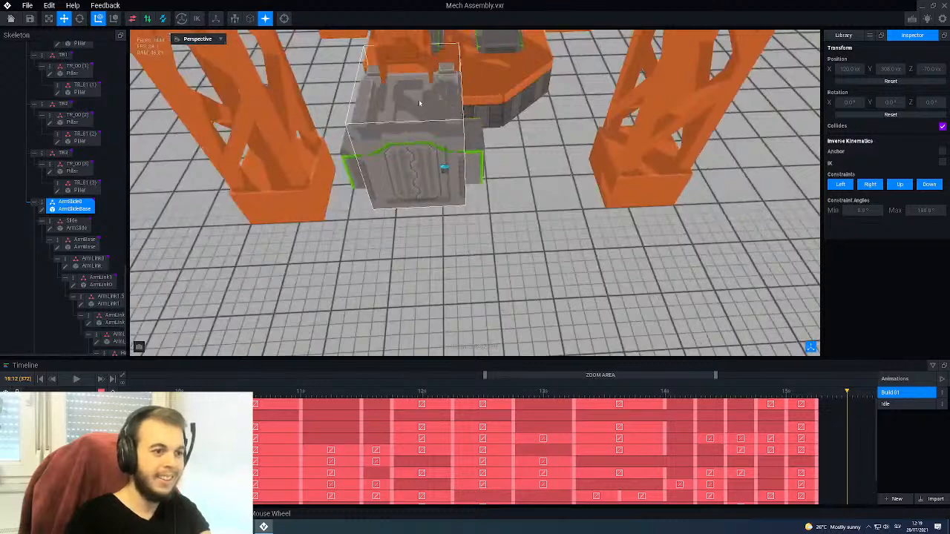
{"action": "middle_click_drag", "start_coordinate": [419, 101], "coordinate": [436, 155]}
{"action": "right_click_drag", "start_coordinate": [436, 154], "coordinate": [405, 137]}
{"action": "scroll", "coordinate": [424, 112], "scroll_direction": "up", "scroll_amount": 5}
{"action": "middle_click_drag", "start_coordinate": [424, 112], "coordinate": [438, 161]}
{"action": "right_click_drag", "start_coordinate": [438, 162], "coordinate": [415, 152]}
{"action": "middle_click_drag", "start_coordinate": [438, 47], "coordinate": [439, 66]}
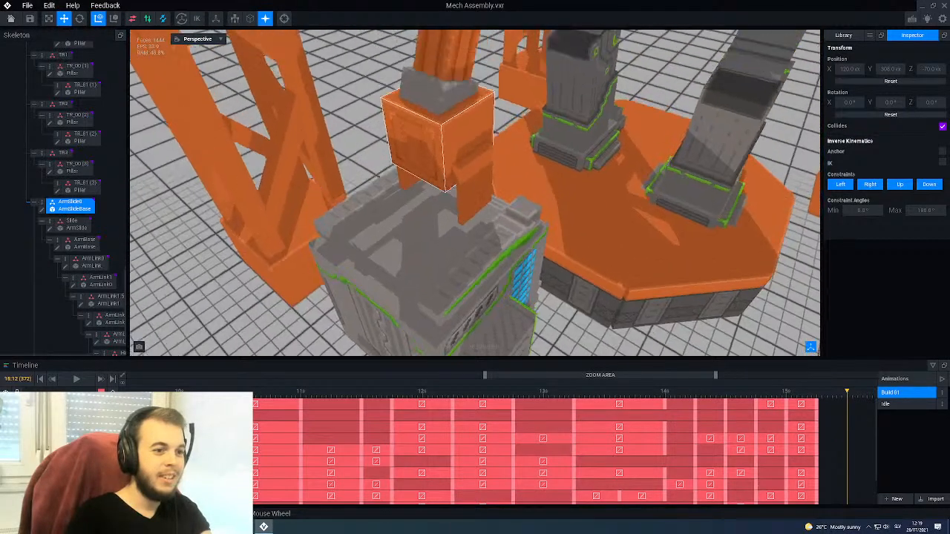
{"action": "left_click", "coordinate": [439, 64]}
{"action": "scroll", "coordinate": [438, 66], "scroll_direction": "down", "scroll_amount": 3}
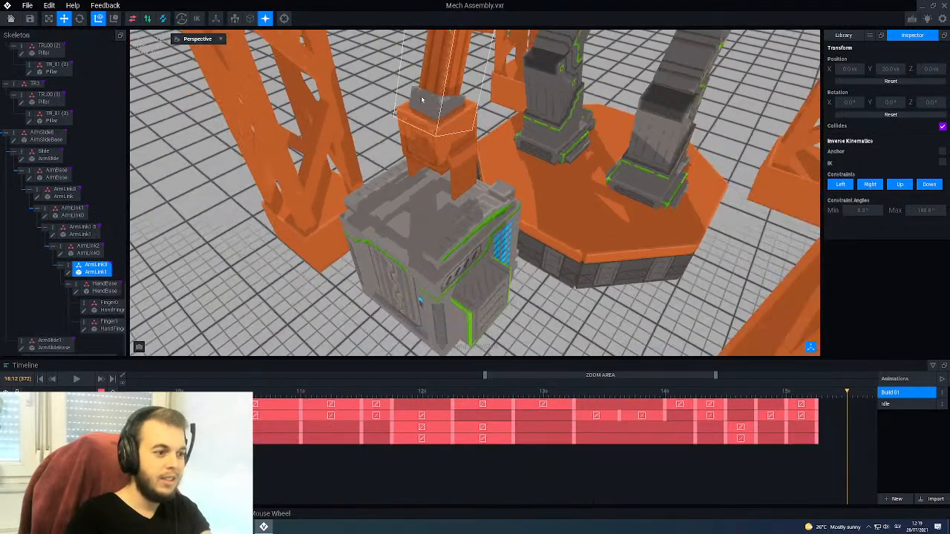
{"action": "left_click", "coordinate": [67, 20]}
{"action": "scroll", "coordinate": [319, 111], "scroll_direction": "down", "scroll_amount": 3}
{"action": "left_click_drag", "start_coordinate": [442, 64], "coordinate": [435, 93]}
{"action": "right_click_drag", "start_coordinate": [434, 128], "coordinate": [416, 77]}
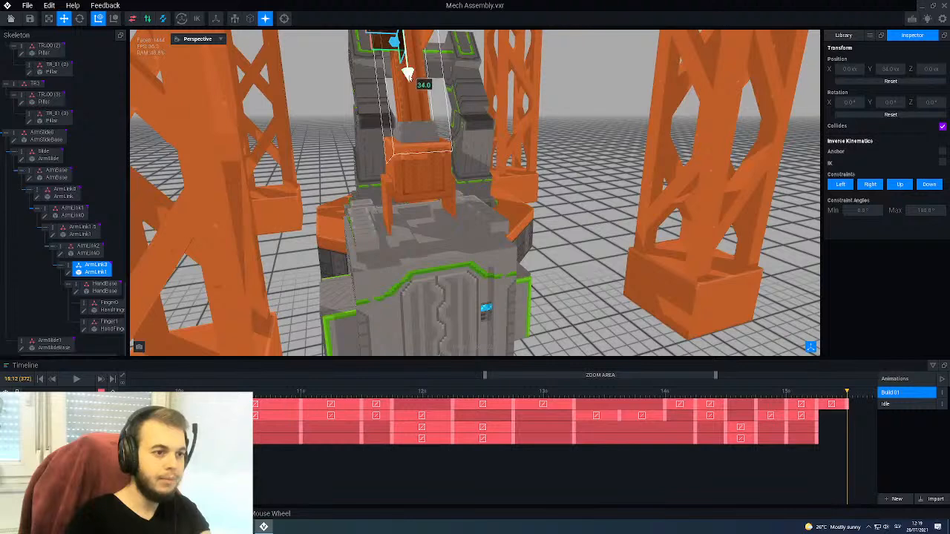
{"action": "left_click_drag", "start_coordinate": [408, 79], "coordinate": [408, 87]}
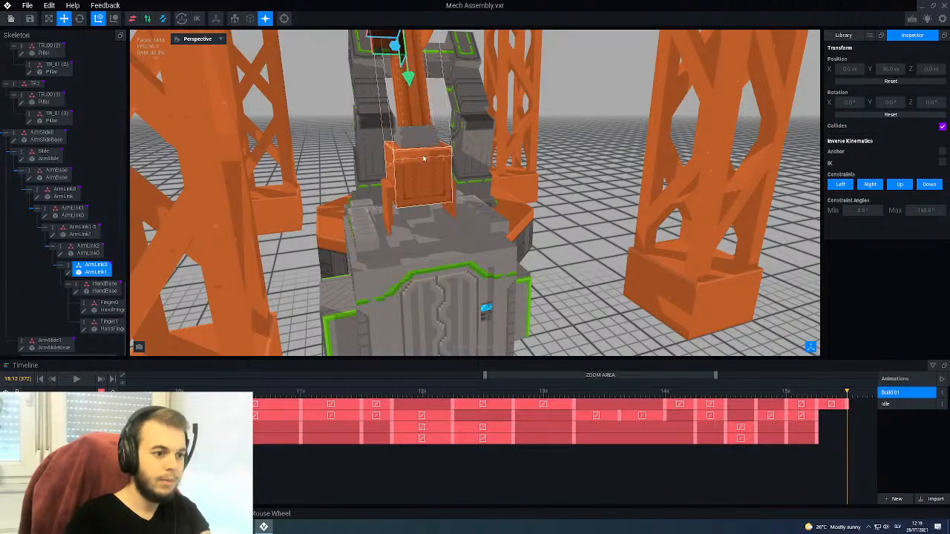
{"action": "right_click_drag", "start_coordinate": [423, 187], "coordinate": [417, 187]}
{"action": "scroll", "coordinate": [417, 187], "scroll_direction": "up", "scroll_amount": 5}
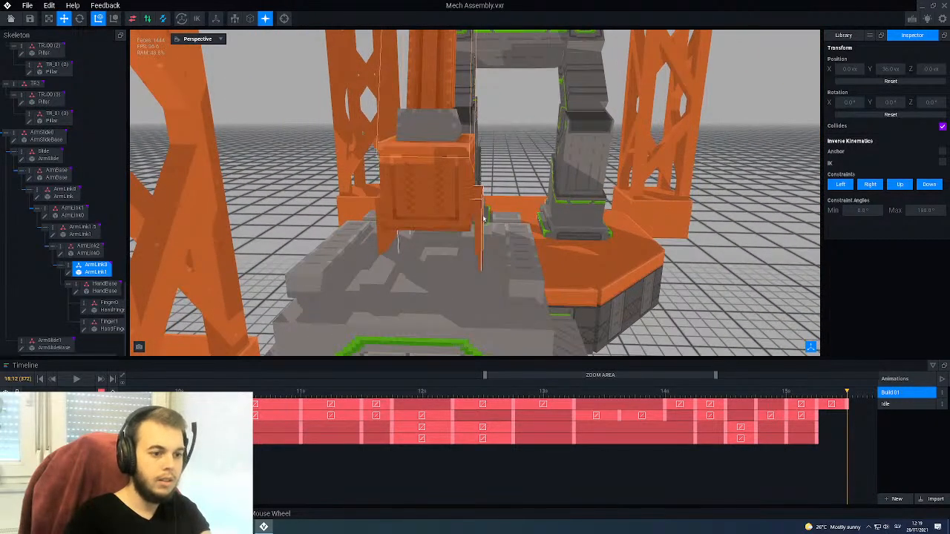
Step: Move both hand fingers, Finger1 and Finger0, outward to X 4 at 15:12 to grip the mech cabin
{"action": "left_click", "coordinate": [482, 219]}
{"action": "left_click", "coordinate": [480, 216]}
{"action": "scroll", "coordinate": [480, 215], "scroll_direction": "up", "scroll_amount": 2}
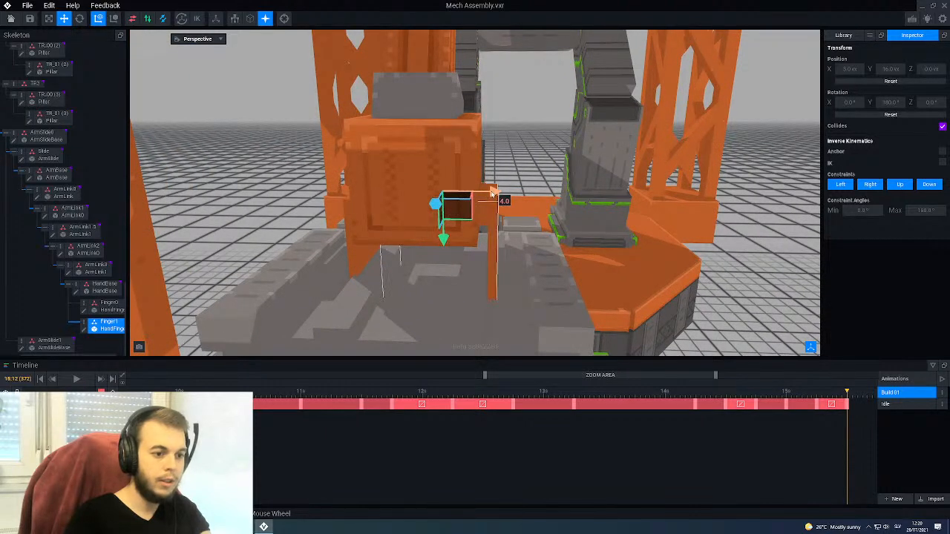
{"action": "right_click_drag", "start_coordinate": [490, 194], "coordinate": [344, 227]}
{"action": "left_click", "coordinate": [328, 198]}
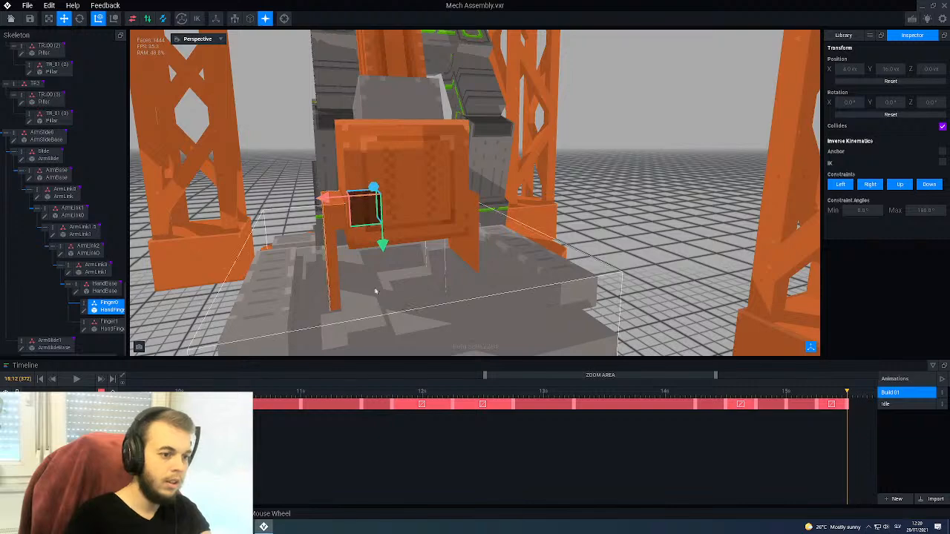
Step: Keyframe ArmSlide0 and all its child arm parts at 15:12 and scrub through the preceding arm motion up to that frame
{"action": "scroll", "coordinate": [475, 272], "scroll_direction": "down", "scroll_amount": 2}
{"action": "right_click_drag", "start_coordinate": [468, 271], "coordinate": [418, 243]}
{"action": "scroll", "coordinate": [418, 244], "scroll_direction": "down", "scroll_amount": 2}
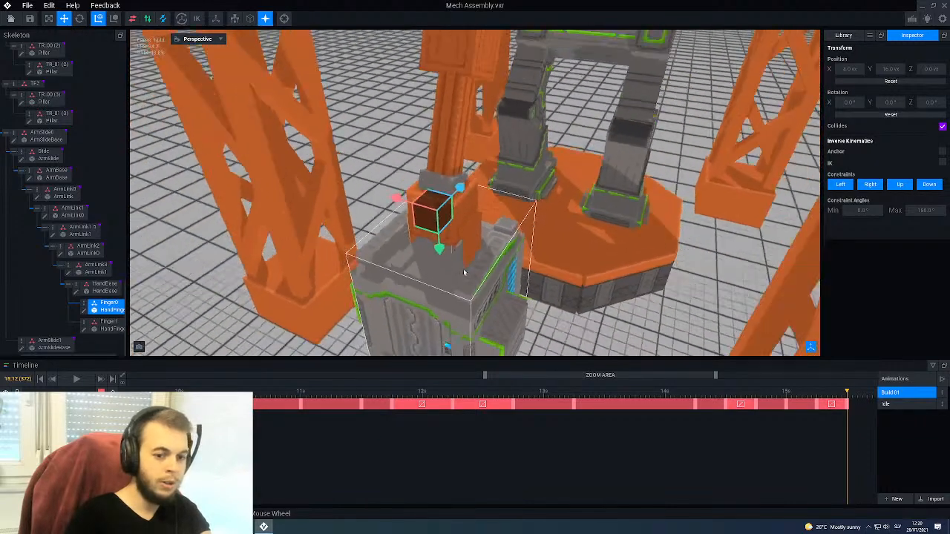
{"action": "scroll", "coordinate": [487, 265], "scroll_direction": "down", "scroll_amount": 5}
{"action": "right_click_drag", "start_coordinate": [487, 265], "coordinate": [454, 166]}
{"action": "left_click", "coordinate": [444, 128]}
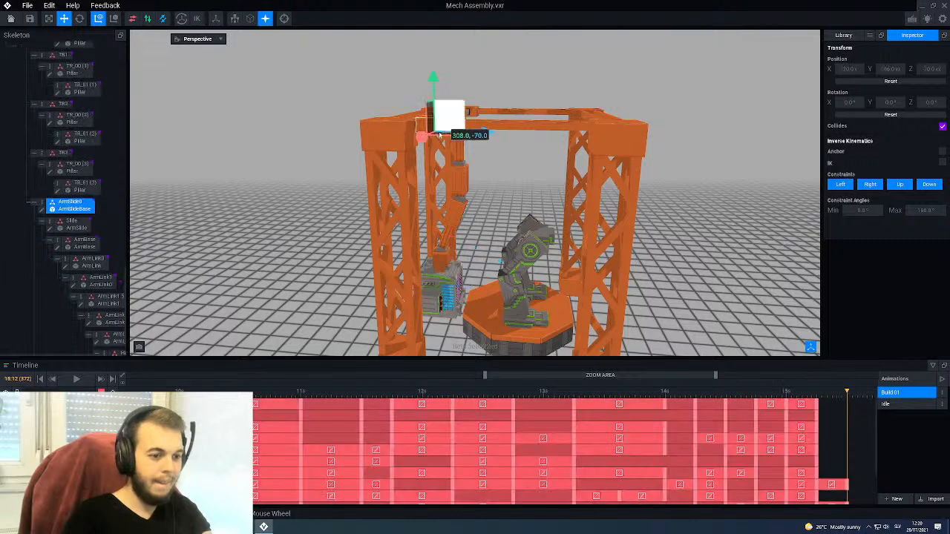
{"action": "left_click", "coordinate": [113, 393]}
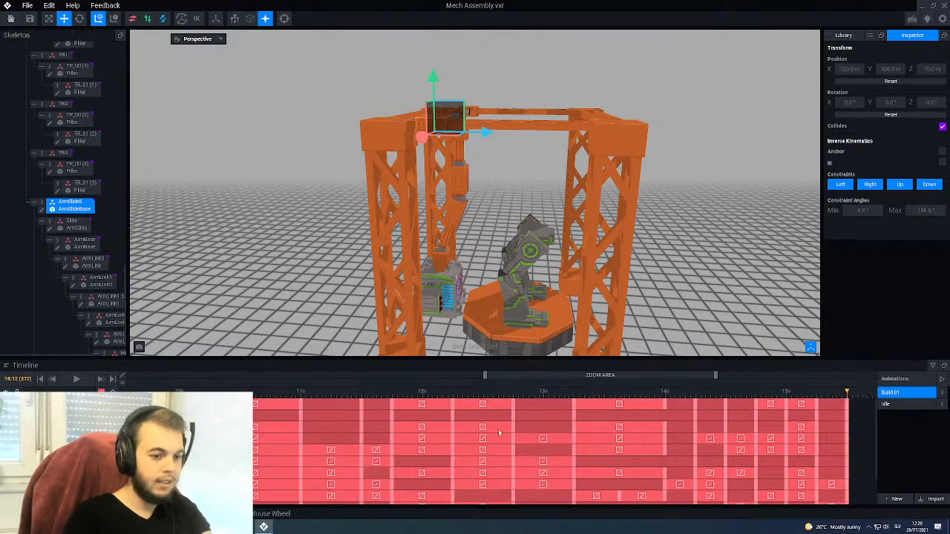
{"action": "left_click_drag", "start_coordinate": [383, 397], "coordinate": [846, 459]}
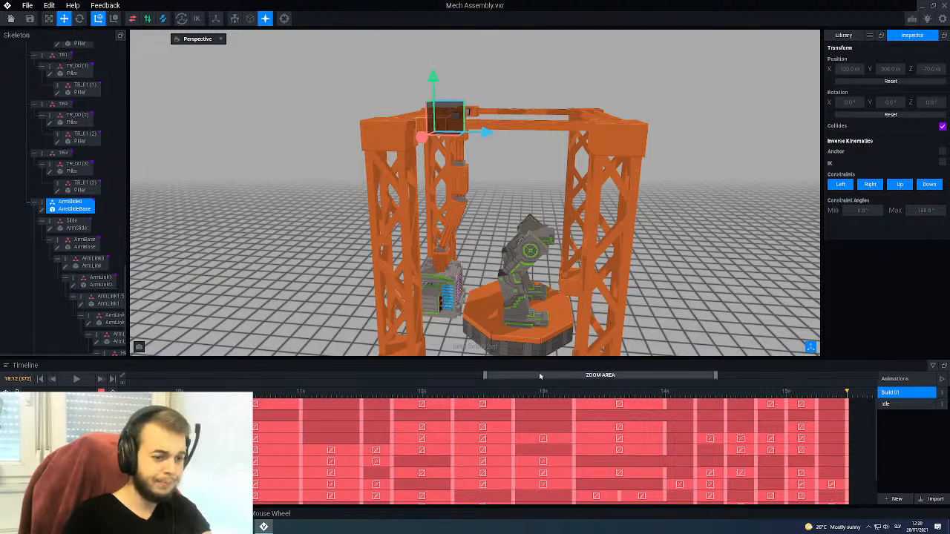
Step: Advance to 15:18 and retract ArmLink3 up along the arm to raise the hand
{"action": "scroll", "coordinate": [642, 383], "scroll_direction": "down", "scroll_amount": 5}
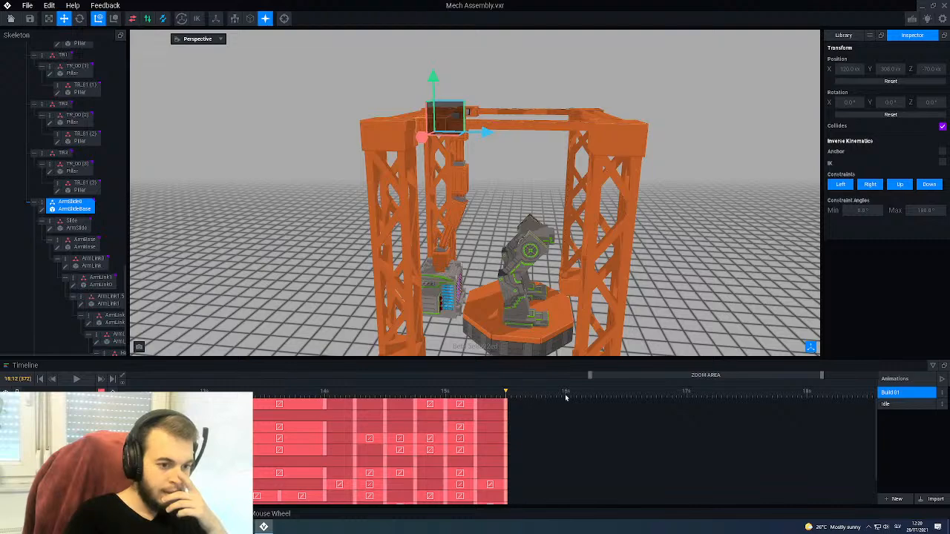
{"action": "middle_click_drag", "start_coordinate": [534, 326], "coordinate": [524, 288]}
{"action": "left_click", "coordinate": [537, 397]}
{"action": "middle_click_drag", "start_coordinate": [454, 304], "coordinate": [453, 304]}
{"action": "scroll", "coordinate": [454, 304], "scroll_direction": "up", "scroll_amount": 3}
{"action": "left_click", "coordinate": [364, 193]}
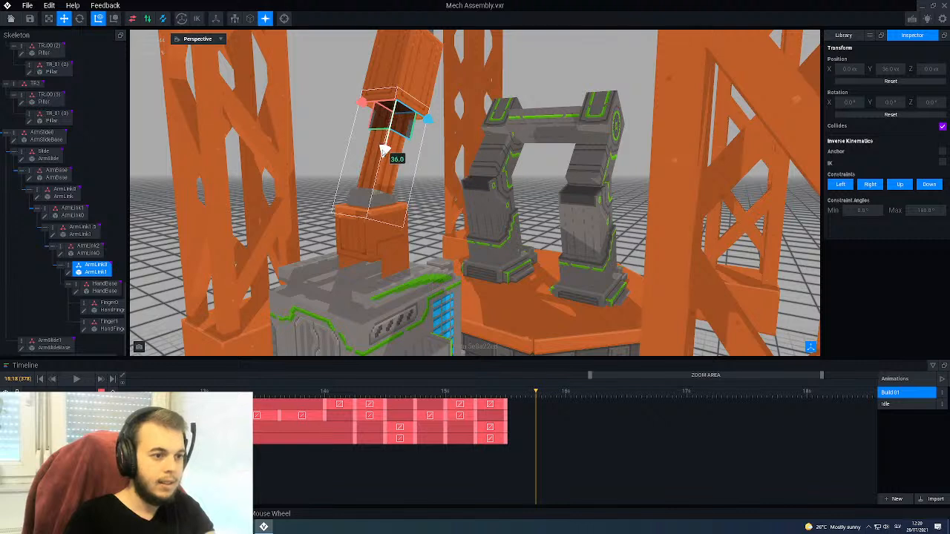
{"action": "left_click_drag", "start_coordinate": [383, 151], "coordinate": [415, 89]}
Step: Return to 15:12 and keyframe Mech_Cabin together with its two child weapon parts to hold its resting position
{"action": "scroll", "coordinate": [419, 237], "scroll_direction": "down", "scroll_amount": 5}
{"action": "right_click_drag", "start_coordinate": [446, 264], "coordinate": [417, 280]}
{"action": "scroll", "coordinate": [419, 292], "scroll_direction": "up", "scroll_amount": 3}
{"action": "left_click", "coordinate": [419, 290]}
{"action": "scroll", "coordinate": [418, 286], "scroll_direction": "up", "scroll_amount": 3}
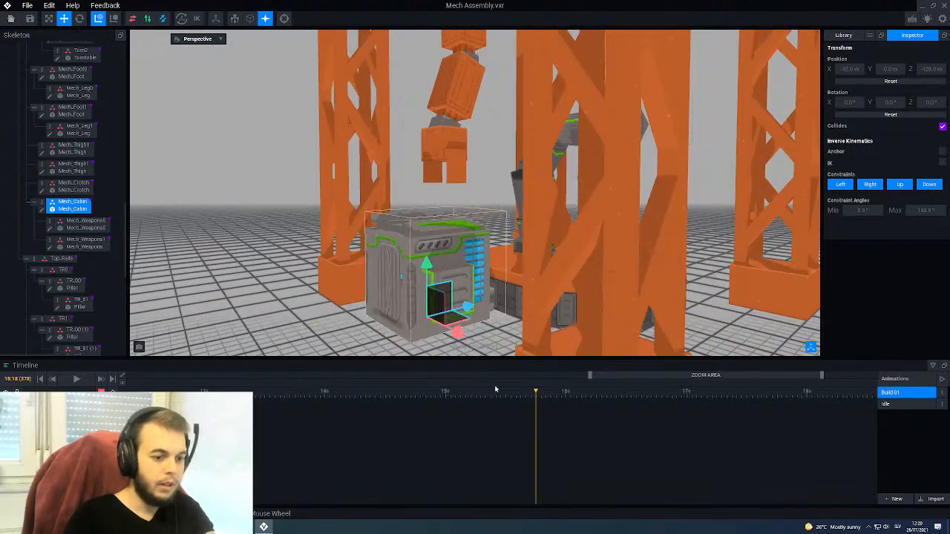
{"action": "left_click", "coordinate": [448, 116]}
{"action": "key", "text": "Left"}
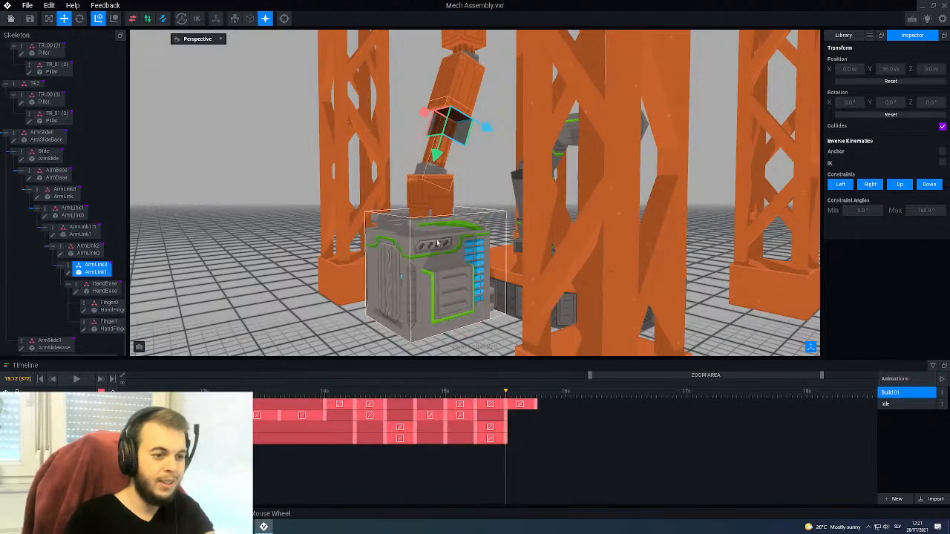
{"action": "scroll", "coordinate": [436, 254], "scroll_direction": "up", "scroll_amount": 5}
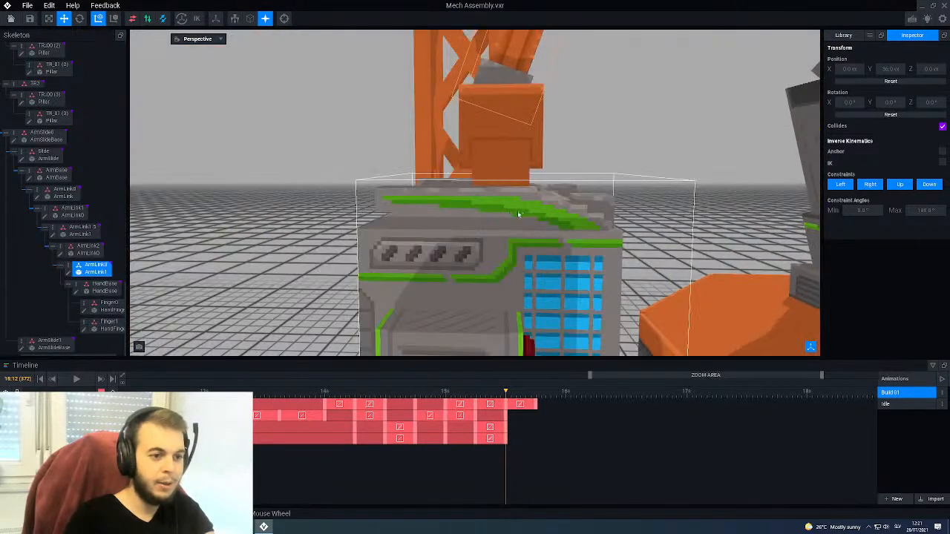
{"action": "right_click_drag", "start_coordinate": [519, 214], "coordinate": [504, 380]}
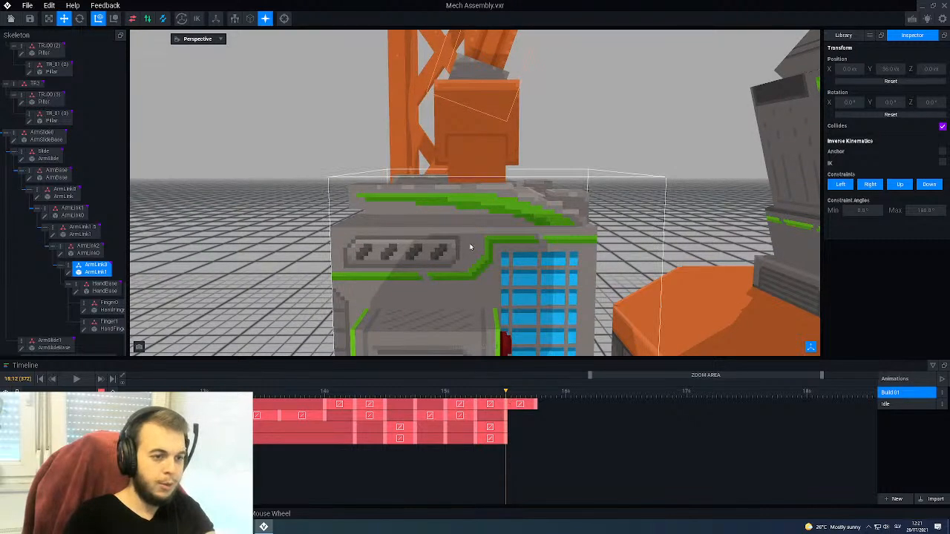
{"action": "left_click", "coordinate": [487, 302]}
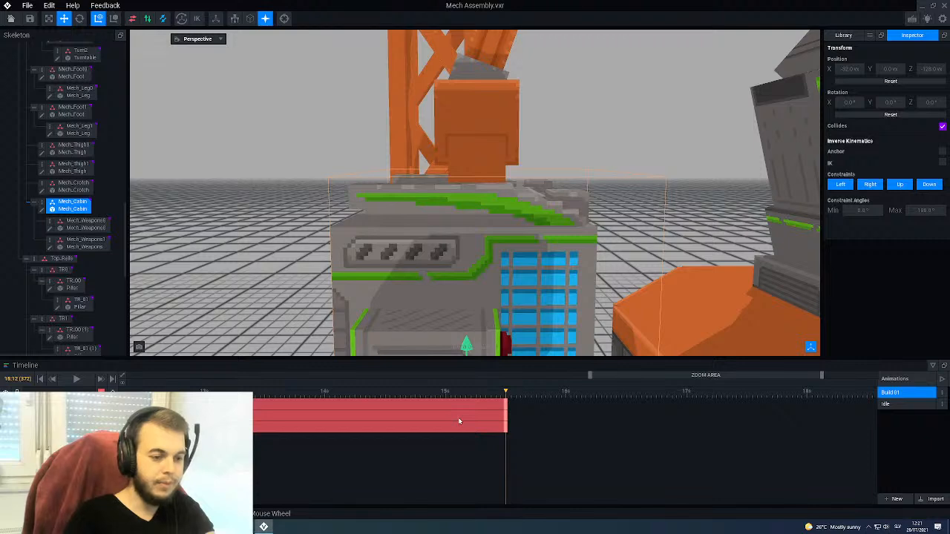
Step: Raise Mech_Cabin to Y 32 at 15:18 so it meets the fingers of the lifted hand
{"action": "left_click_drag", "start_coordinate": [507, 398], "coordinate": [536, 405]}
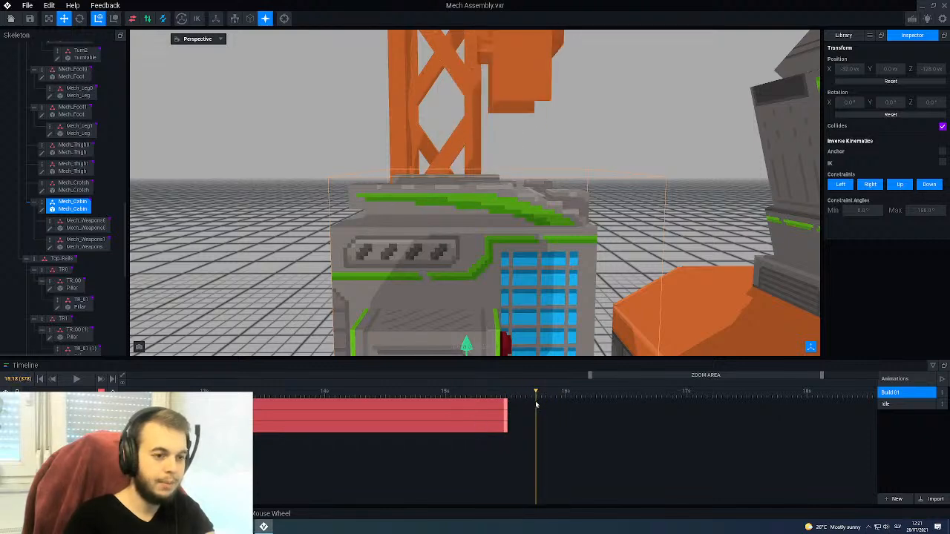
{"action": "scroll", "coordinate": [378, 267], "scroll_direction": "up", "scroll_amount": 1}
{"action": "middle_click_drag", "start_coordinate": [376, 220], "coordinate": [376, 257]}
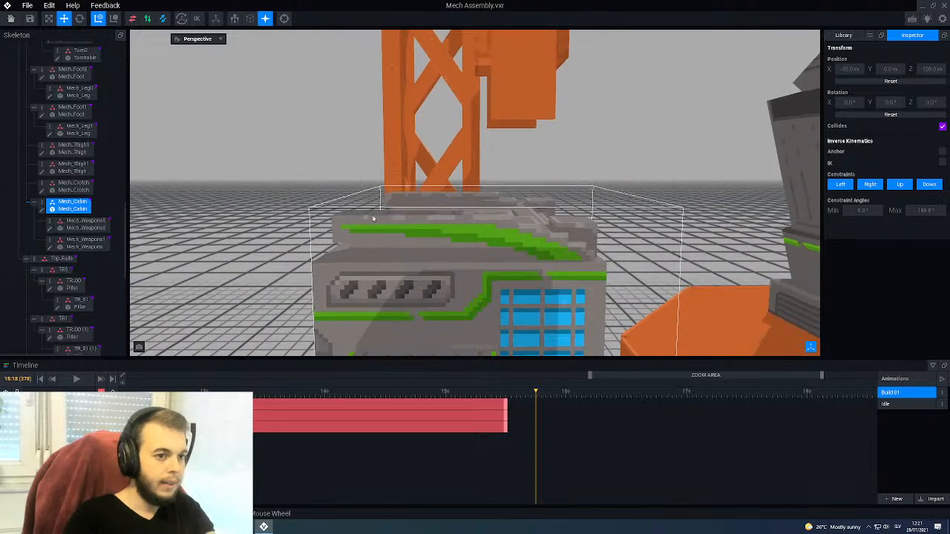
{"action": "left_click", "coordinate": [65, 18]}
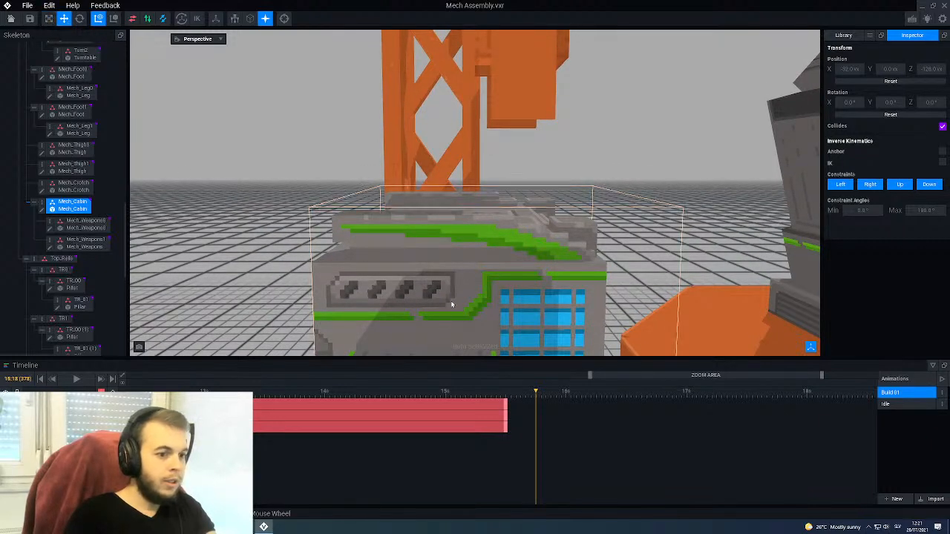
{"action": "scroll", "coordinate": [445, 306], "scroll_direction": "up", "scroll_amount": 3}
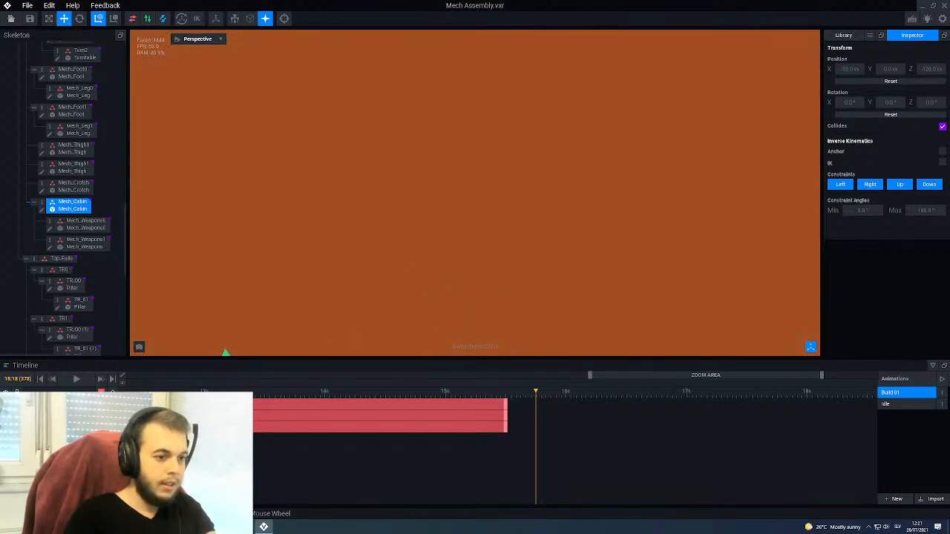
{"action": "scroll", "coordinate": [356, 270], "scroll_direction": "down", "scroll_amount": 5}
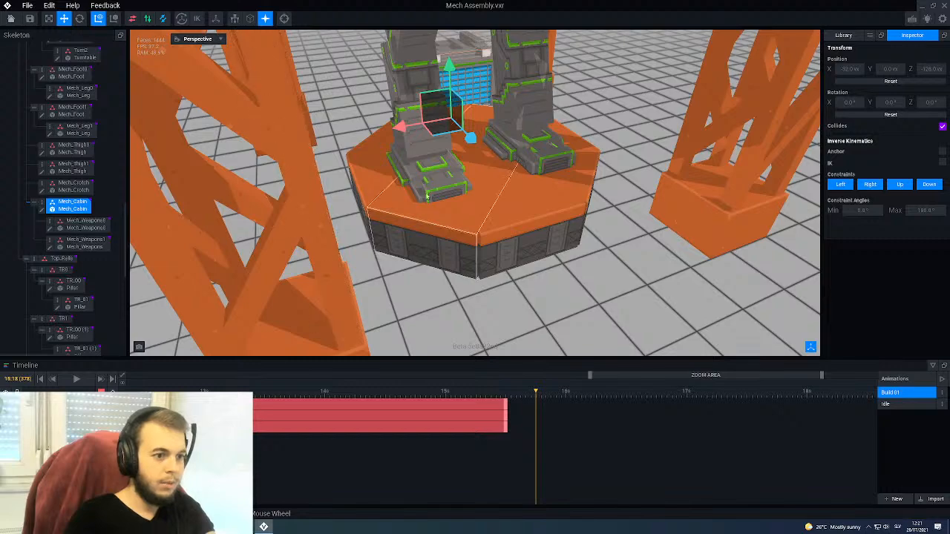
{"action": "scroll", "coordinate": [429, 204], "scroll_direction": "down", "scroll_amount": 2}
{"action": "right_click_drag", "start_coordinate": [460, 126], "coordinate": [594, 115]}
{"action": "scroll", "coordinate": [475, 149], "scroll_direction": "up", "scroll_amount": 3}
{"action": "right_click_drag", "start_coordinate": [475, 148], "coordinate": [460, 255]}
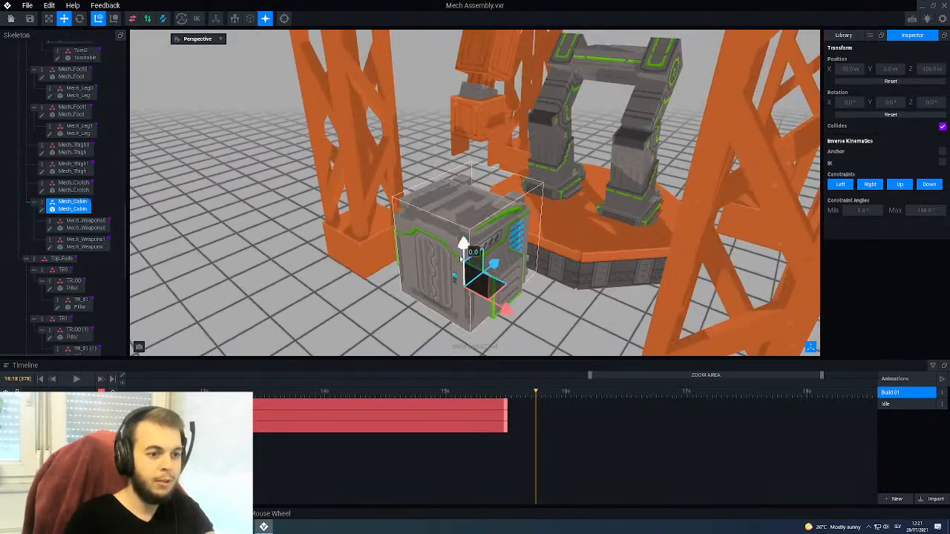
{"action": "left_click_drag", "start_coordinate": [461, 244], "coordinate": [460, 216]}
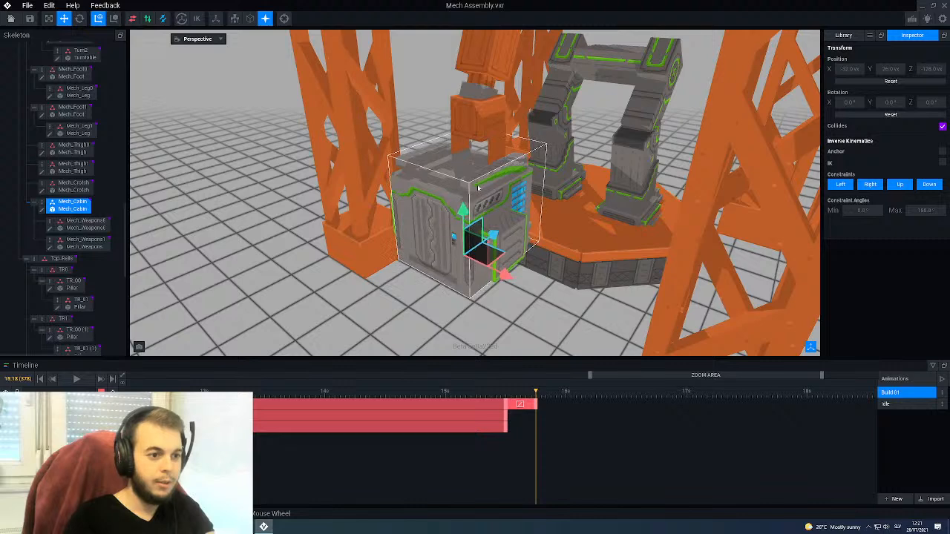
{"action": "scroll", "coordinate": [479, 189], "scroll_direction": "up", "scroll_amount": 8}
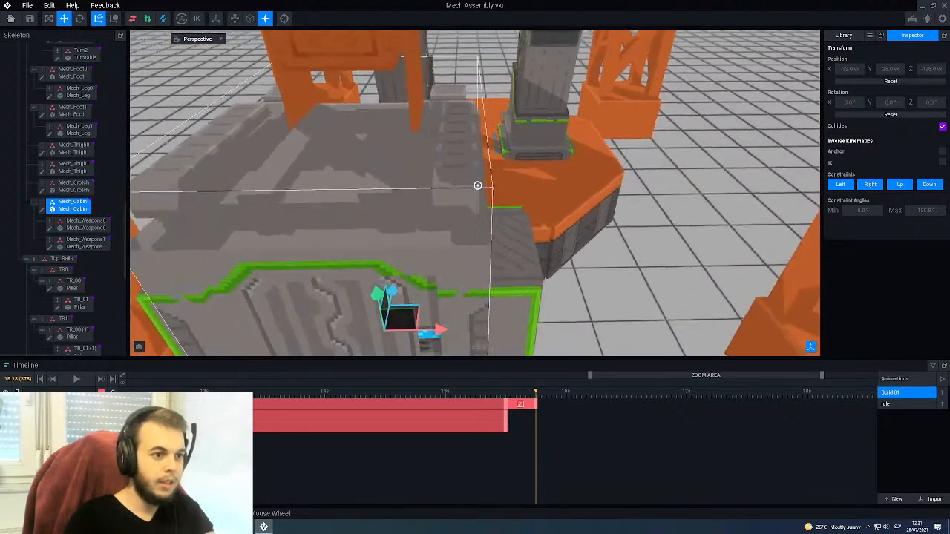
{"action": "right_click_drag", "start_coordinate": [478, 186], "coordinate": [423, 178]}
{"action": "left_click_drag", "start_coordinate": [412, 275], "coordinate": [411, 267]}
{"action": "right_click_drag", "start_coordinate": [411, 269], "coordinate": [452, 212]}
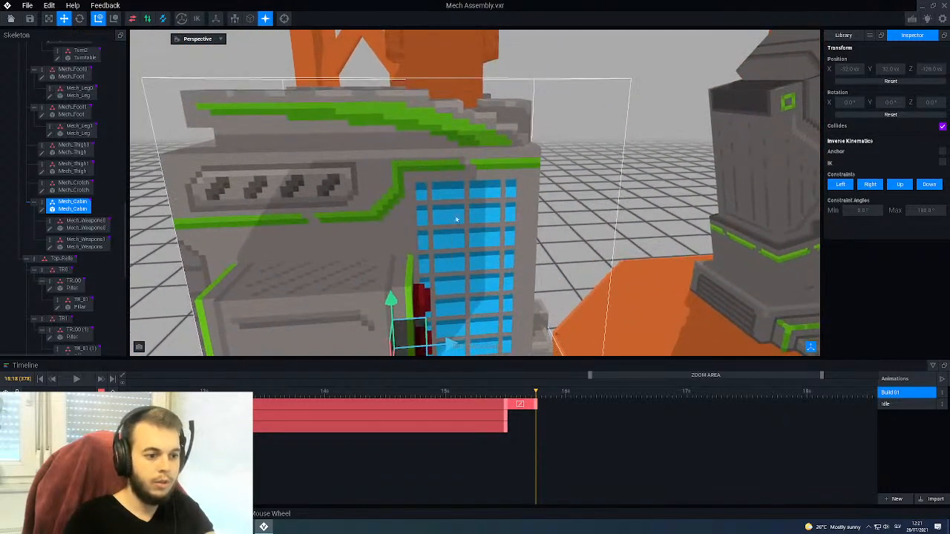
Step: Shift Mech_Cabin towards the turntable to Z -118 at 15:18 to realign it under the hand, and clear the selection
{"action": "left_click_drag", "start_coordinate": [454, 346], "coordinate": [487, 346]}
{"action": "scroll", "coordinate": [481, 297], "scroll_direction": "down", "scroll_amount": 2}
{"action": "right_click_drag", "start_coordinate": [481, 297], "coordinate": [311, 212]}
{"action": "scroll", "coordinate": [453, 231], "scroll_direction": "down", "scroll_amount": 3}
{"action": "left_click", "coordinate": [339, 299]}
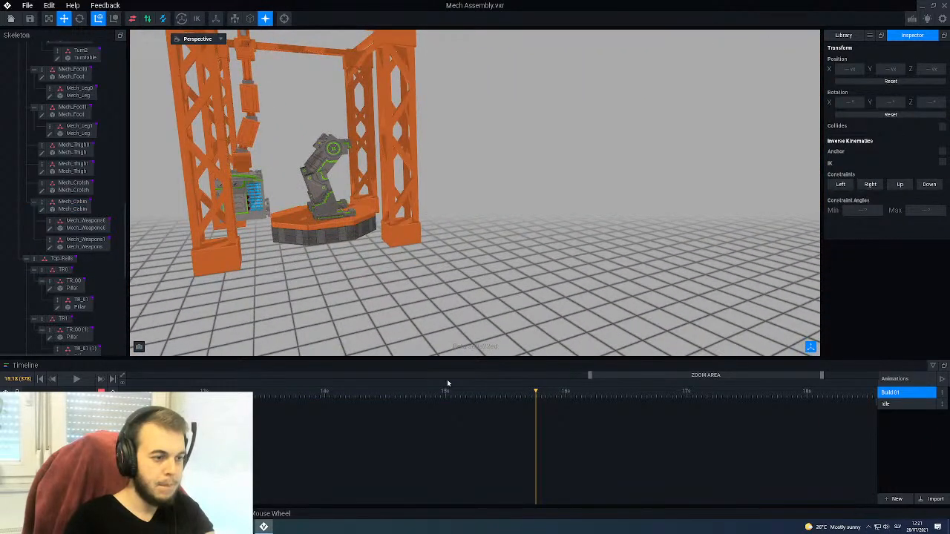
Step: Scrub through the lift from 15:12, and slide ArmSlide0 back along the top rail, away from the turntable, at 15:18
{"action": "left_click_drag", "start_coordinate": [498, 396], "coordinate": [543, 396]}
{"action": "scroll", "coordinate": [324, 191], "scroll_direction": "down", "scroll_amount": 2}
{"action": "right_click_drag", "start_coordinate": [323, 191], "coordinate": [346, 201]}
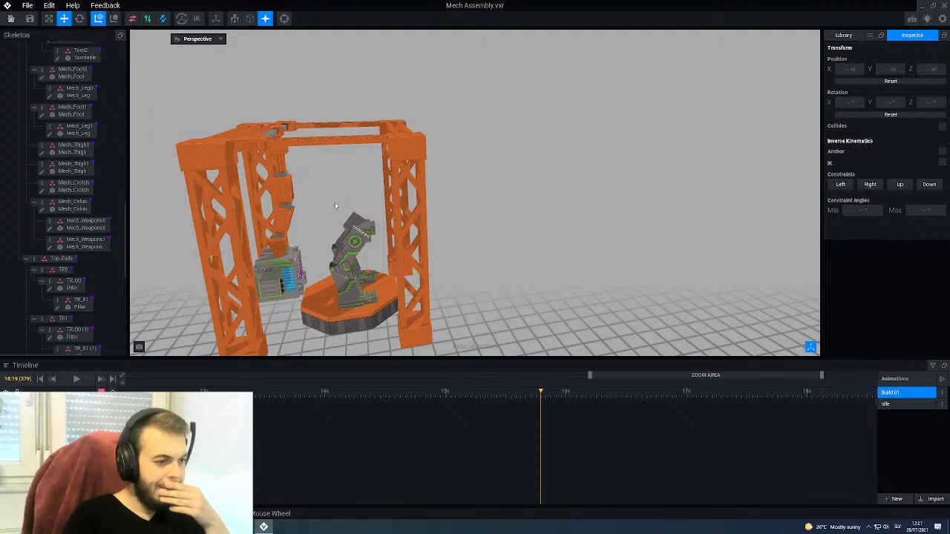
{"action": "right_click_drag", "start_coordinate": [318, 230], "coordinate": [309, 218]}
{"action": "scroll", "coordinate": [310, 219], "scroll_direction": "up", "scroll_amount": 3}
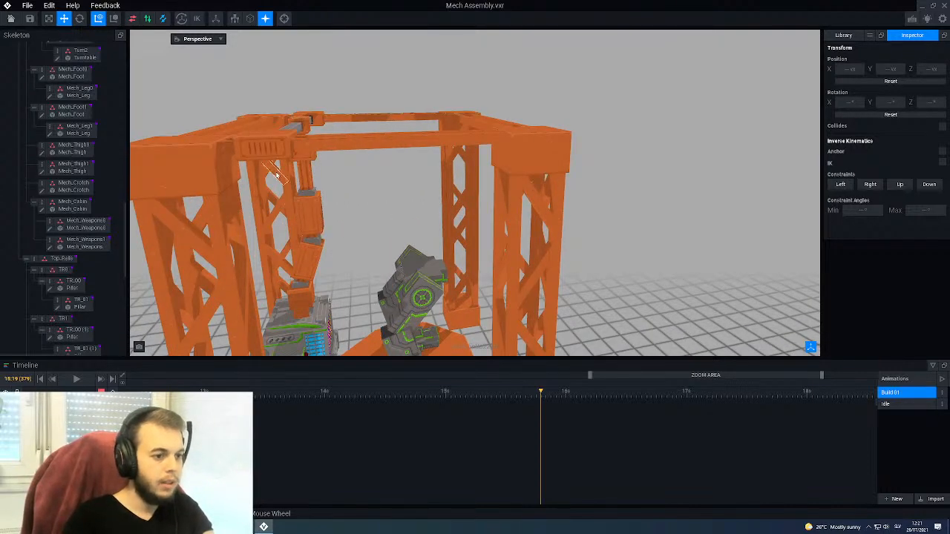
{"action": "left_click", "coordinate": [264, 153]}
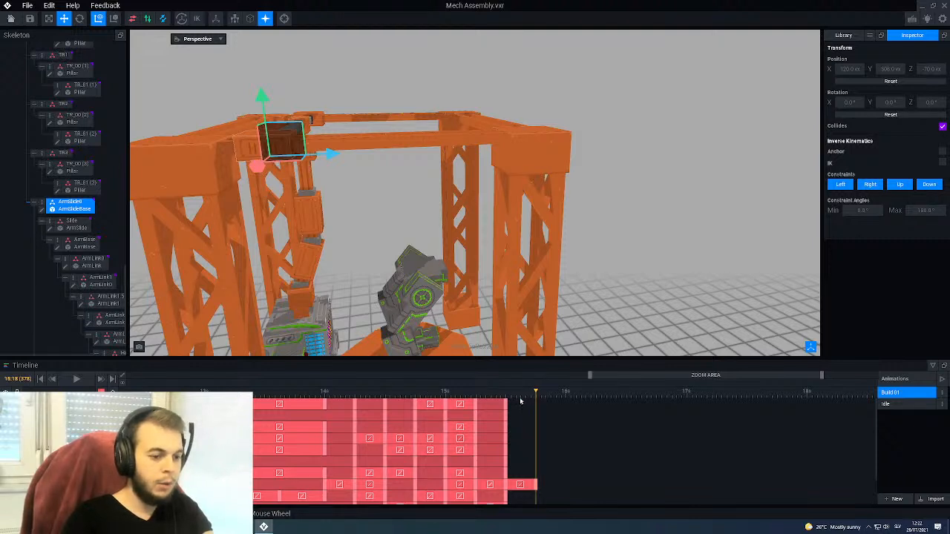
{"action": "left_click_drag", "start_coordinate": [505, 397], "coordinate": [530, 403]}
{"action": "left_click_drag", "start_coordinate": [331, 155], "coordinate": [317, 155]}
Step: Move Mech_Cabin back to Z -128 at 15:18 so it rises straight up beneath the hand
{"action": "middle_click_drag", "start_coordinate": [313, 334], "coordinate": [375, 234]}
{"action": "left_click", "coordinate": [375, 241]}
{"action": "scroll", "coordinate": [371, 260], "scroll_direction": "up", "scroll_amount": 3}
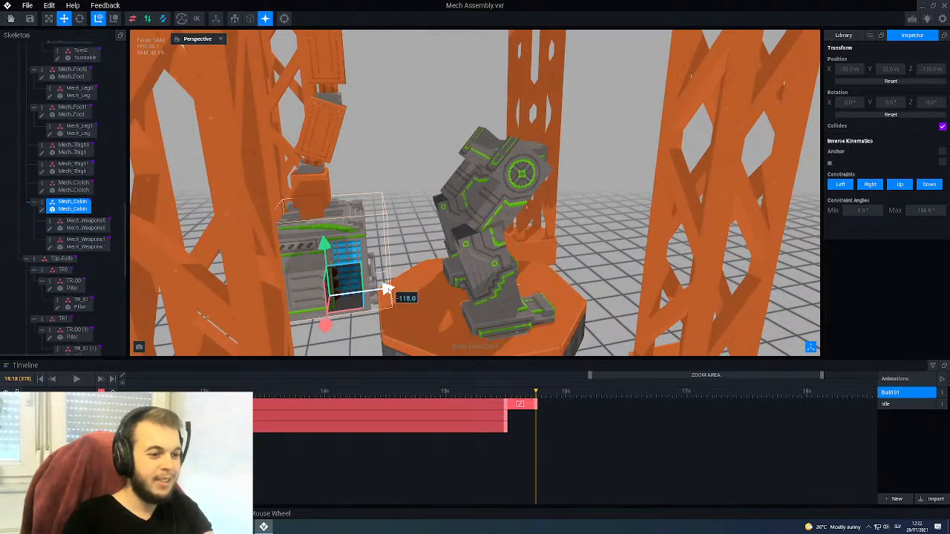
{"action": "left_click_drag", "start_coordinate": [388, 291], "coordinate": [376, 293]}
{"action": "scroll", "coordinate": [376, 293], "scroll_direction": "down", "scroll_amount": 5}
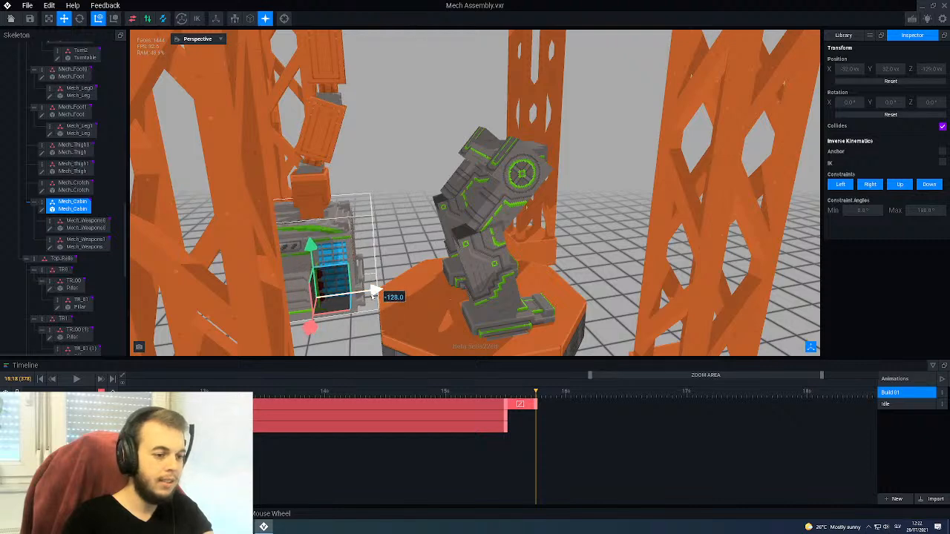
{"action": "right_click_drag", "start_coordinate": [490, 164], "coordinate": [422, 158]}
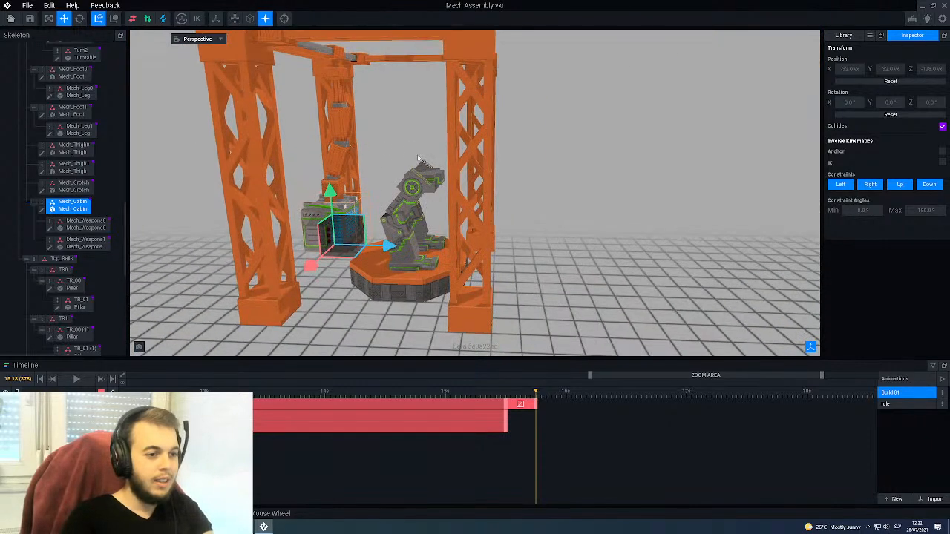
Step: Centre Mech_Cabin sideways at X 0 at 15:18
{"action": "middle_click_drag", "start_coordinate": [346, 144], "coordinate": [391, 156]}
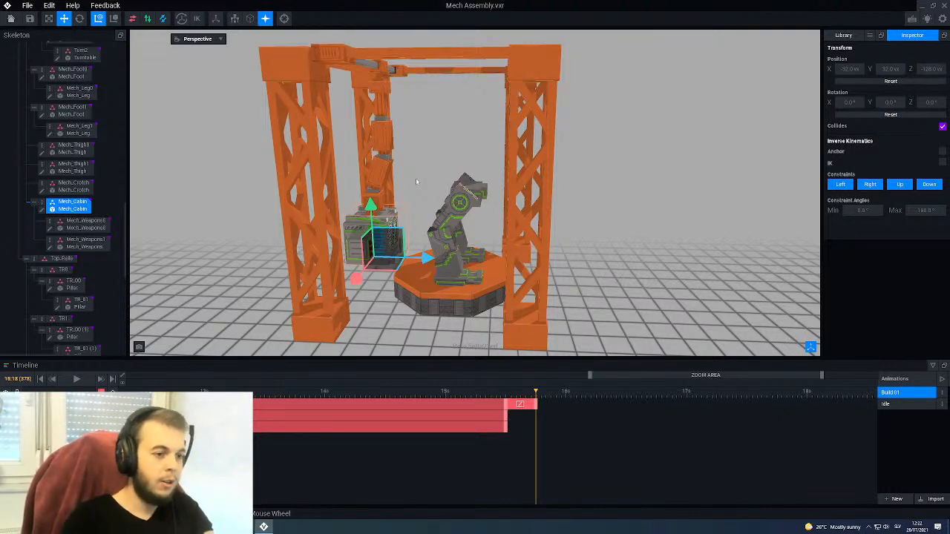
{"action": "right_click_drag", "start_coordinate": [417, 182], "coordinate": [410, 208]}
{"action": "right_click_drag", "start_coordinate": [287, 221], "coordinate": [418, 179]}
{"action": "scroll", "coordinate": [366, 200], "scroll_direction": "up", "scroll_amount": 3}
{"action": "middle_click_drag", "start_coordinate": [432, 112], "coordinate": [420, 144]}
{"action": "left_click", "coordinate": [408, 41]}
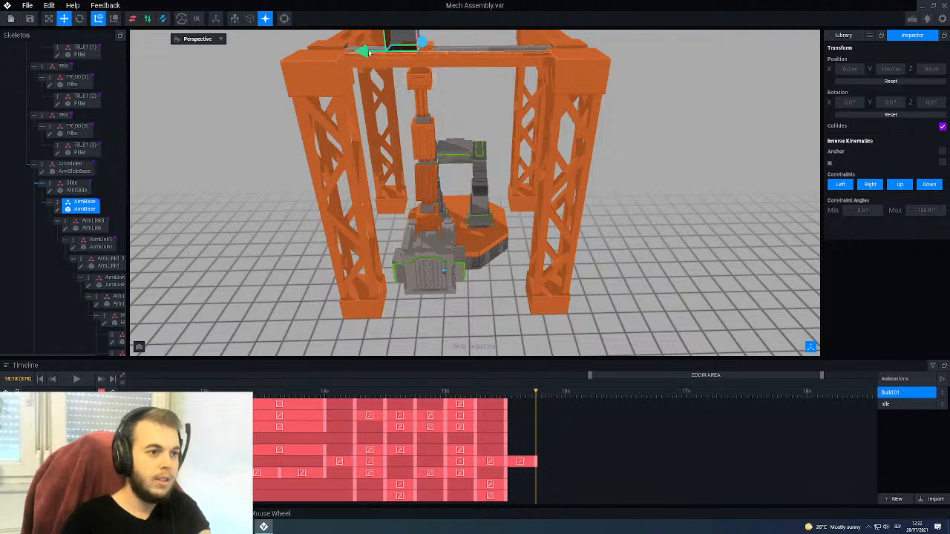
{"action": "left_click_drag", "start_coordinate": [368, 53], "coordinate": [363, 50]}
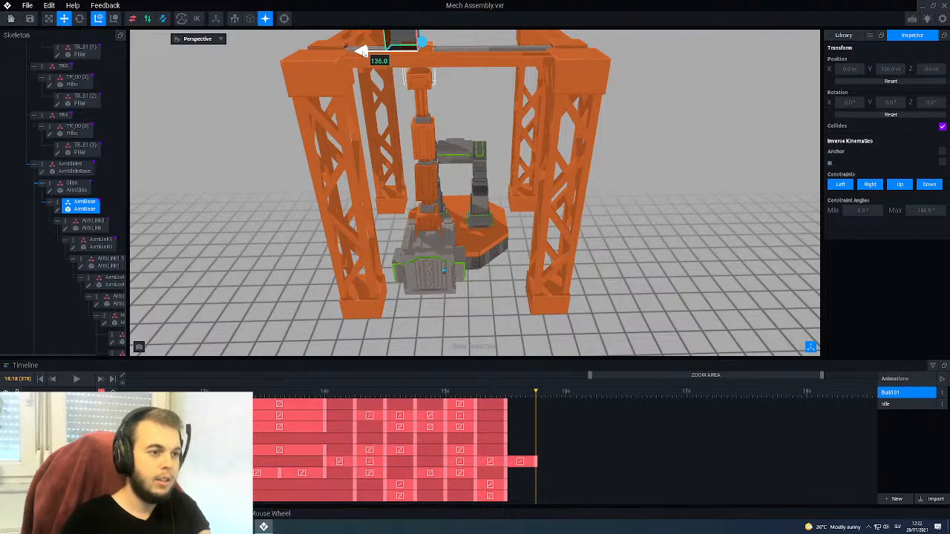
{"action": "left_click", "coordinate": [424, 268]}
{"action": "left_click_drag", "start_coordinate": [488, 280], "coordinate": [510, 279]}
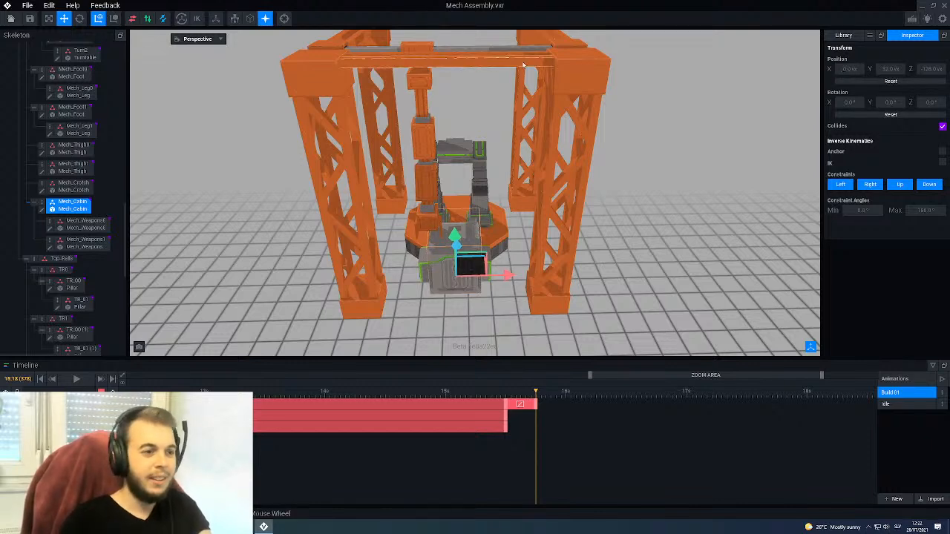
Step: Slide ArmBase along the top rail to Y 104 at 15:18 so the hand sits centred above the cabin
{"action": "scroll", "coordinate": [490, 159], "scroll_direction": "up", "scroll_amount": 2}
{"action": "middle_click_drag", "start_coordinate": [456, 69], "coordinate": [452, 95]}
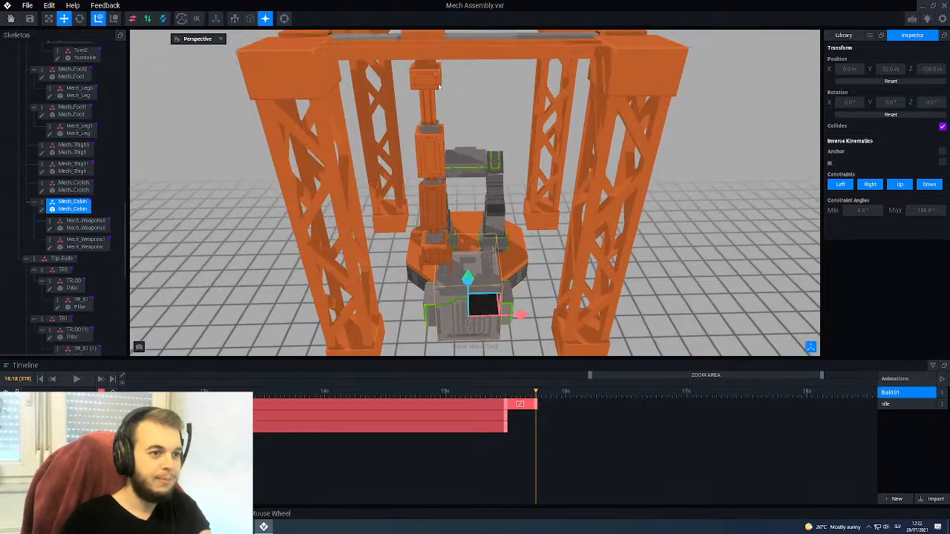
{"action": "left_click", "coordinate": [427, 38]}
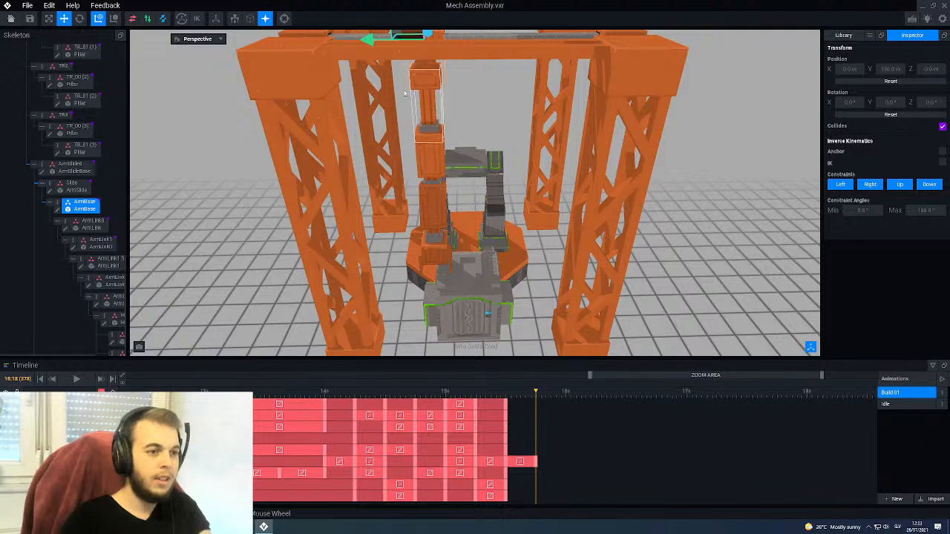
{"action": "left_click_drag", "start_coordinate": [375, 42], "coordinate": [413, 43]}
{"action": "scroll", "coordinate": [475, 238], "scroll_direction": "up", "scroll_amount": 4}
{"action": "mouse_move", "coordinate": [475, 245]}
{"action": "right_mouse_down"}
{"action": "mouse_move", "coordinate": [512, 260]}
{"action": "mouse_move", "coordinate": [486, 269]}
{"action": "mouse_move", "coordinate": [483, 257]}
{"action": "right_mouse_up"}
{"action": "scroll", "coordinate": [486, 268], "scroll_direction": "up", "scroll_amount": 5}
{"action": "scroll", "coordinate": [485, 260], "scroll_direction": "down", "scroll_amount": 5}
{"action": "scroll", "coordinate": [483, 256], "scroll_direction": "down", "scroll_amount": 5}
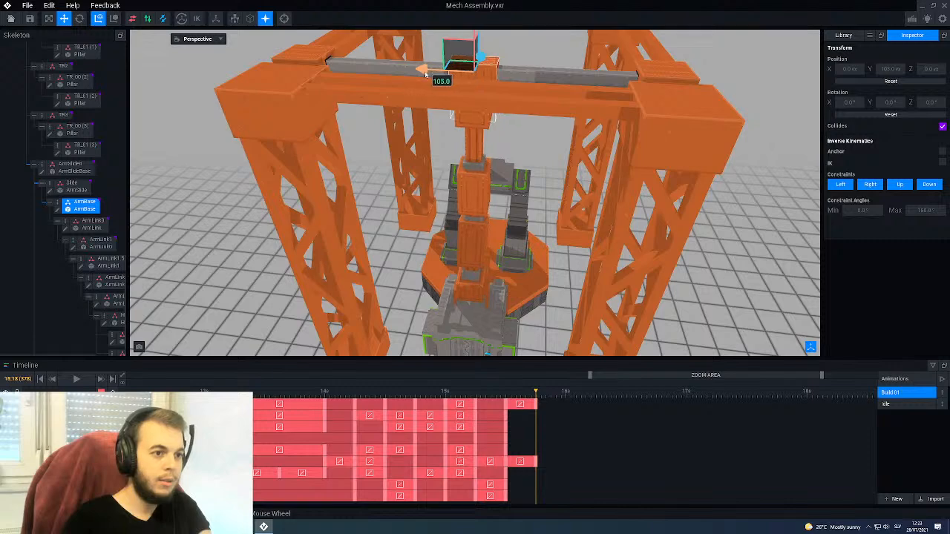
Step: Scrub the end of the lift to check the grip, and keyframe all the arm parts at 15:18
{"action": "right_click_drag", "start_coordinate": [467, 283], "coordinate": [472, 231]}
{"action": "scroll", "coordinate": [451, 254], "scroll_direction": "up", "scroll_amount": 8}
{"action": "scroll", "coordinate": [452, 248], "scroll_direction": "down", "scroll_amount": 8}
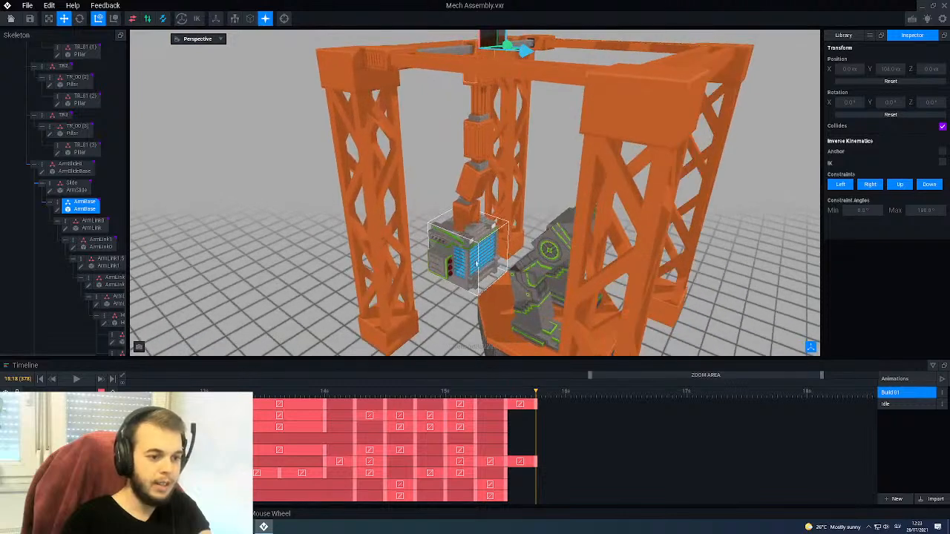
{"action": "left_click_drag", "start_coordinate": [494, 393], "coordinate": [539, 399]}
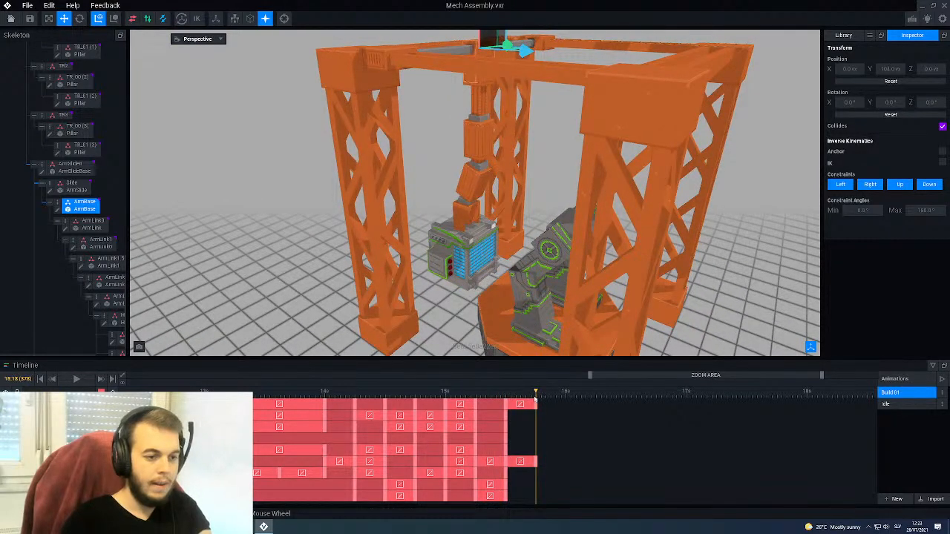
{"action": "right_click_drag", "start_coordinate": [518, 343], "coordinate": [514, 309]}
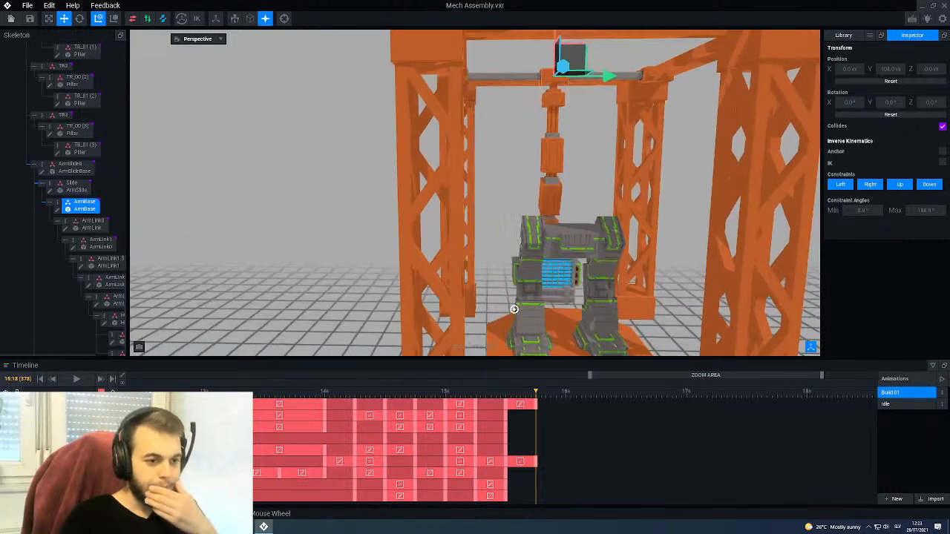
{"action": "scroll", "coordinate": [514, 309], "scroll_direction": "up", "scroll_amount": 1}
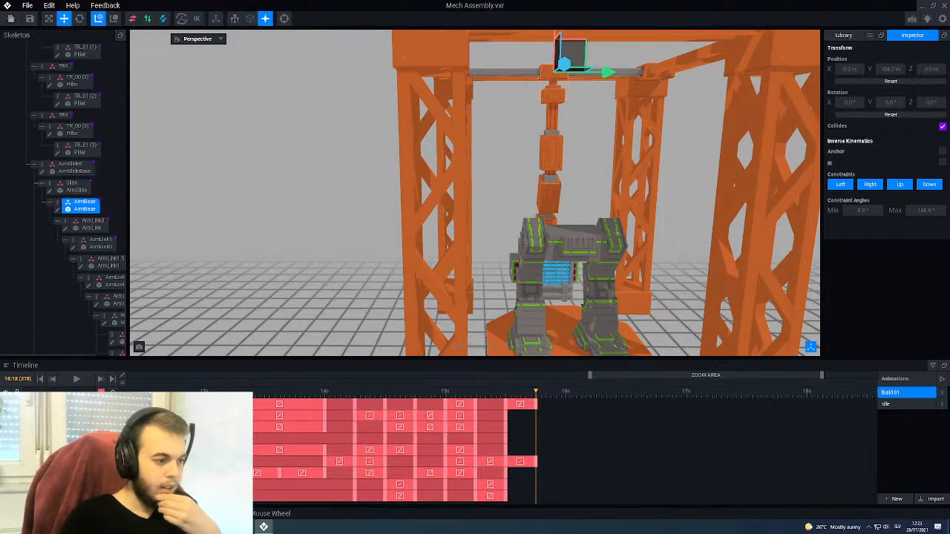
{"action": "left_click", "coordinate": [112, 392]}
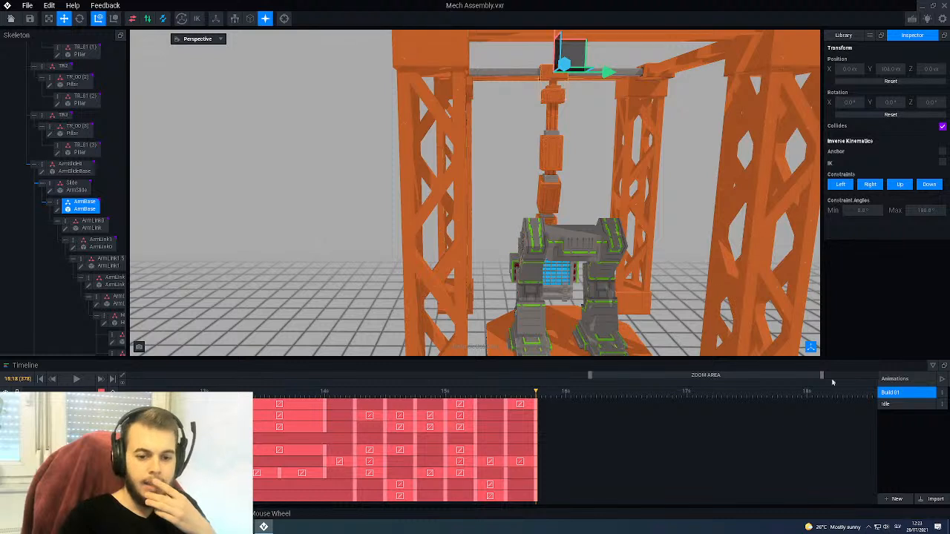
Step: Check Mech_Cabin's mounted position in the Idle animation, and return to the Build 01 animation
{"action": "left_click", "coordinate": [886, 404]}
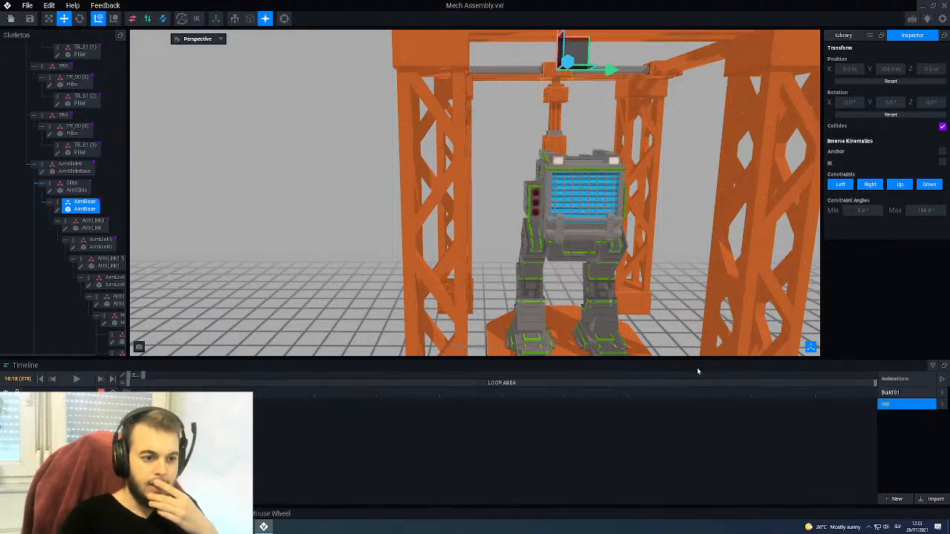
{"action": "left_click", "coordinate": [579, 185]}
{"action": "left_click_drag", "start_coordinate": [579, 236], "coordinate": [587, 247]}
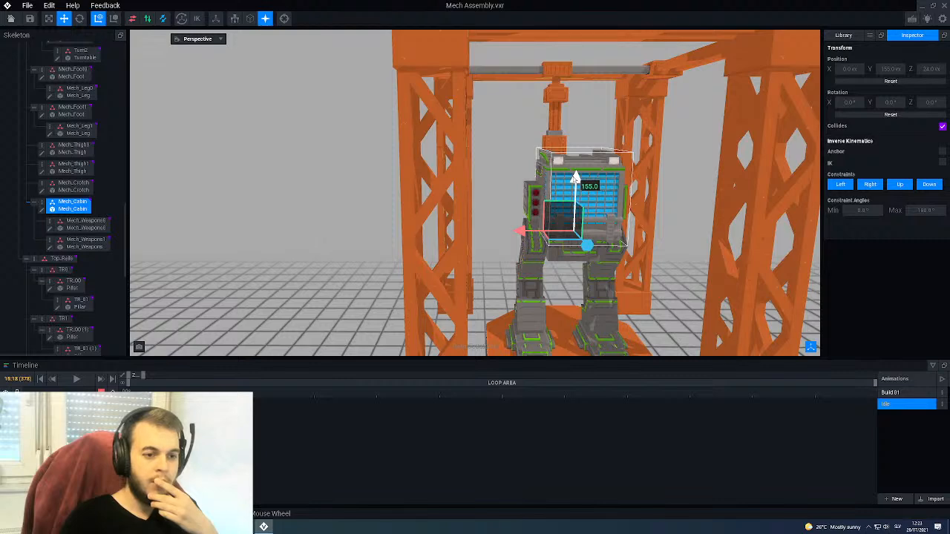
{"action": "left_click", "coordinate": [906, 395]}
Step: Move Mech_Cabin onto the legs at Y 155 and Z 24 at 17:00, and compare it with the Idle animation
{"action": "right_click_drag", "start_coordinate": [587, 256], "coordinate": [627, 265]}
{"action": "left_click_drag", "start_coordinate": [270, 374], "coordinate": [399, 377]}
{"action": "left_click_drag", "start_coordinate": [246, 377], "coordinate": [678, 414]}
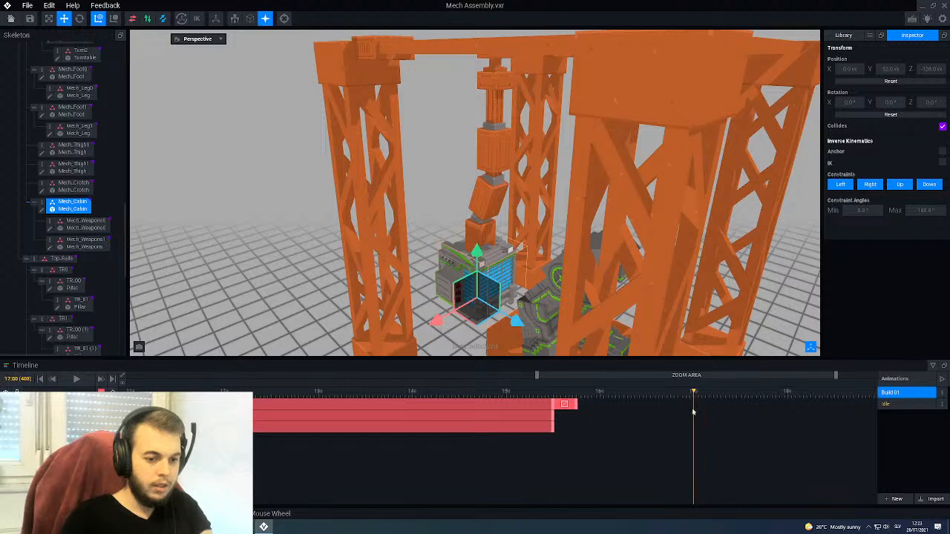
{"action": "right_click_drag", "start_coordinate": [594, 297], "coordinate": [672, 297]}
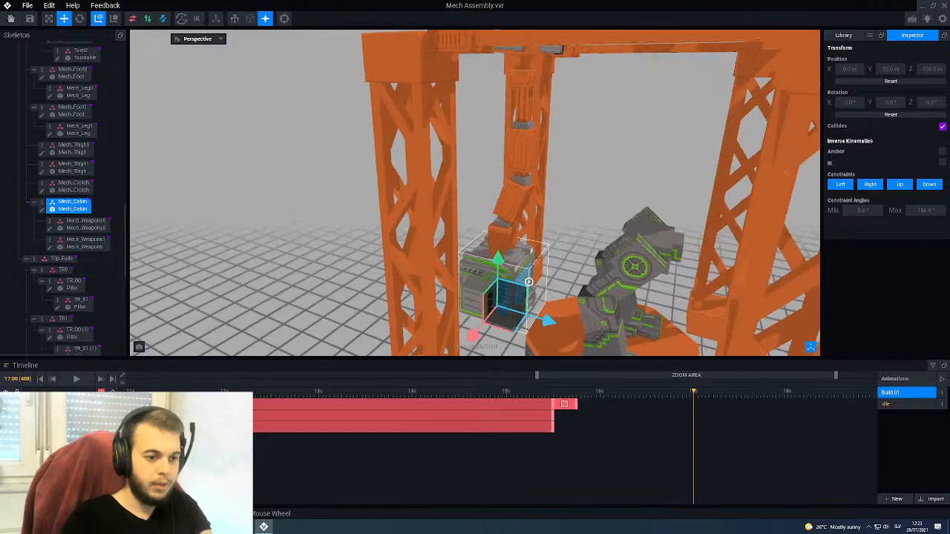
{"action": "left_click_drag", "start_coordinate": [545, 321], "coordinate": [706, 349]}
{"action": "left_click_drag", "start_coordinate": [709, 349], "coordinate": [711, 349]}
{"action": "left_click_drag", "start_coordinate": [643, 298], "coordinate": [652, 178]}
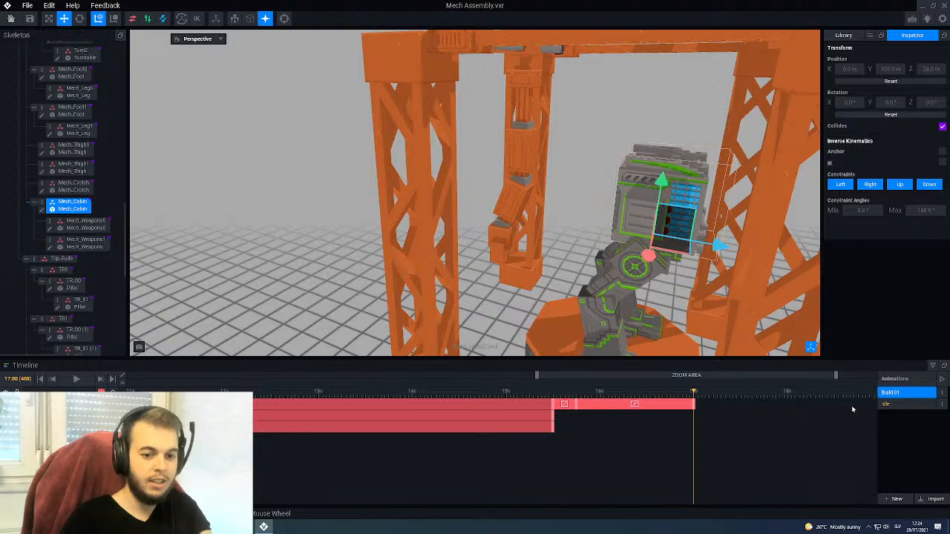
{"action": "left_click", "coordinate": [885, 404]}
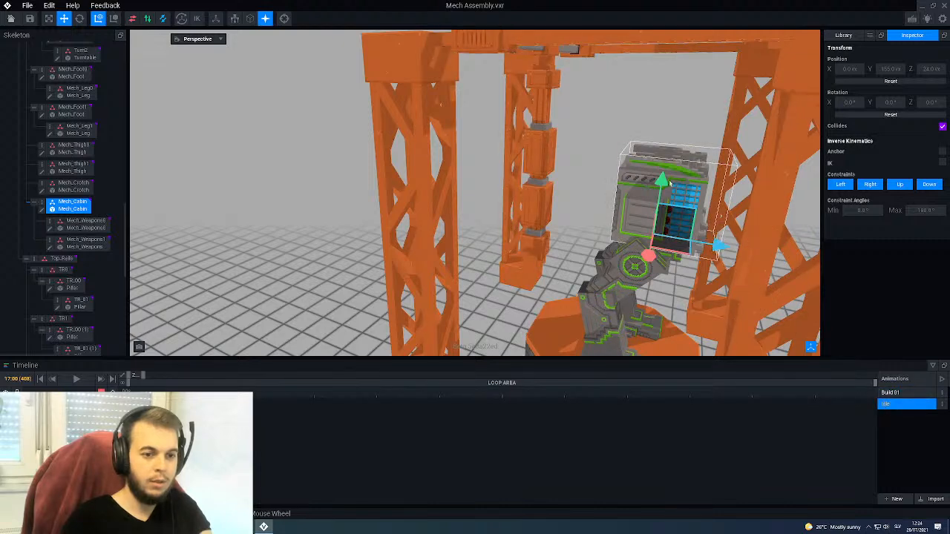
{"action": "left_click", "coordinate": [890, 393]}
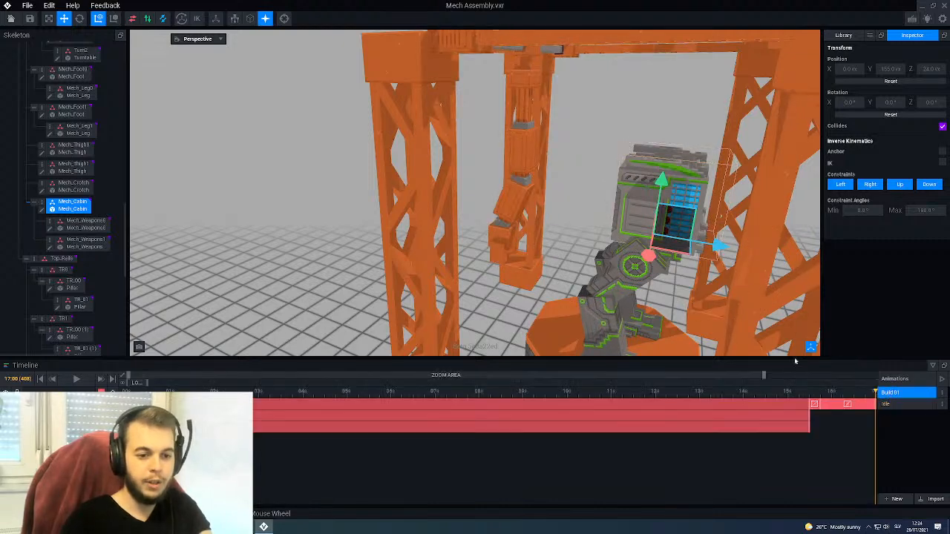
Step: Place Mech_Cabin just above the legs at Y 165 and Z 24 at 16:12
{"action": "scroll", "coordinate": [517, 189], "scroll_direction": "up", "scroll_amount": 3}
{"action": "right_click_drag", "start_coordinate": [517, 189], "coordinate": [530, 212]}
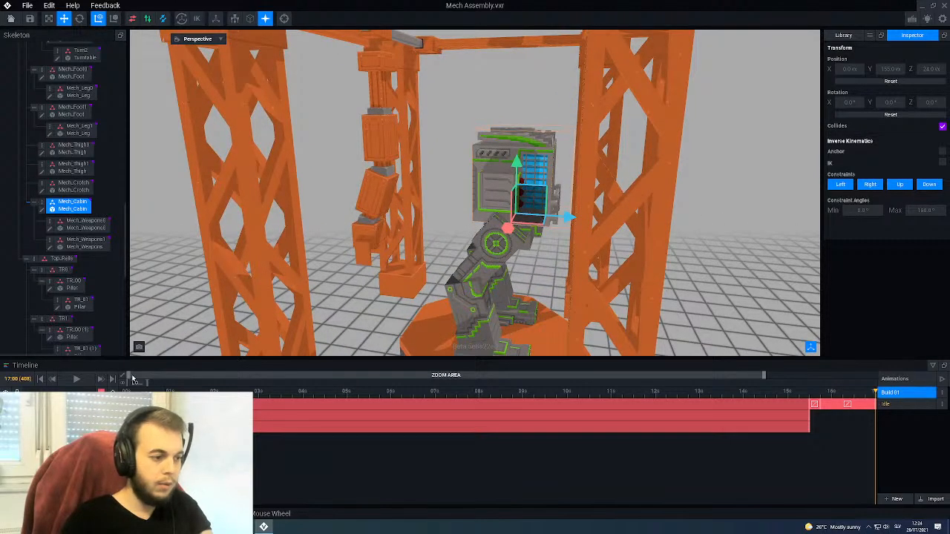
{"action": "scroll", "coordinate": [439, 394], "scroll_direction": "up", "scroll_amount": 4}
{"action": "scroll", "coordinate": [461, 395], "scroll_direction": "up", "scroll_amount": 2}
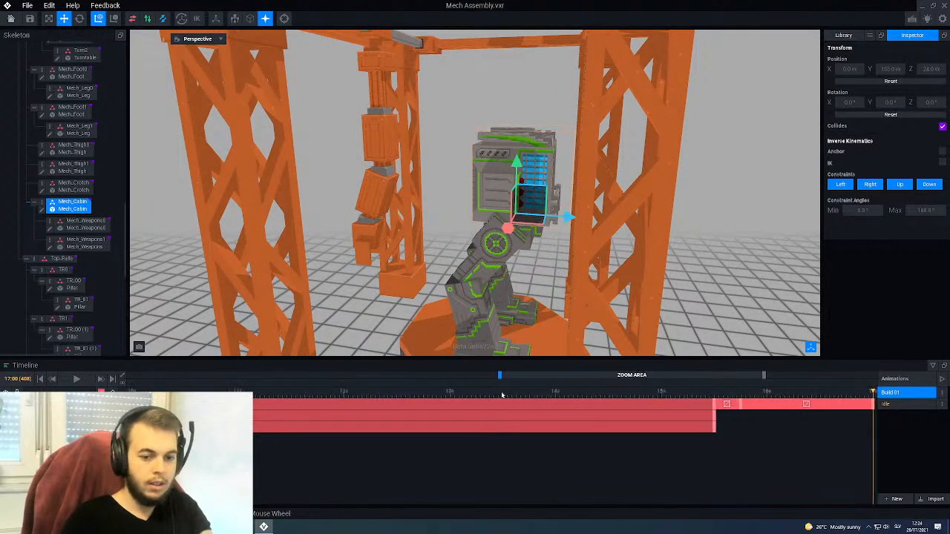
{"action": "left_click_drag", "start_coordinate": [790, 401], "coordinate": [822, 430]}
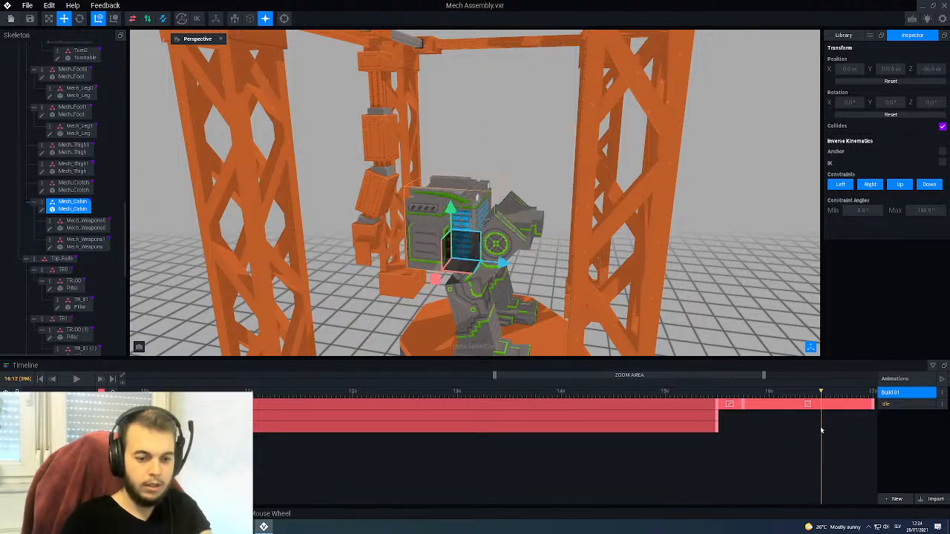
{"action": "left_click_drag", "start_coordinate": [505, 265], "coordinate": [574, 269]}
{"action": "left_click_drag", "start_coordinate": [513, 215], "coordinate": [510, 156]}
Step: Rotate ArmLink0 up to horizontal at 16:12 so the arm reaches towards the mech
{"action": "right_click_drag", "start_coordinate": [522, 144], "coordinate": [471, 252]}
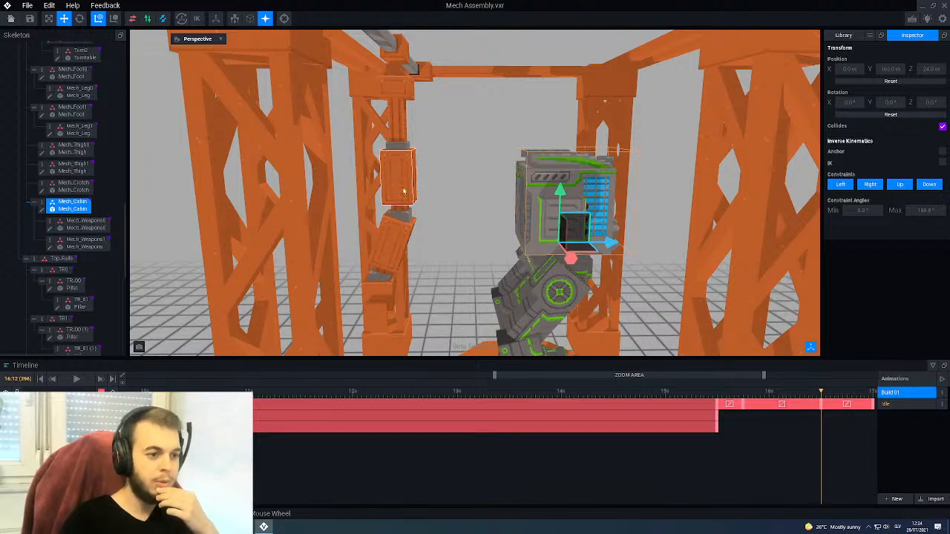
{"action": "middle_click_drag", "start_coordinate": [585, 172], "coordinate": [461, 156]}
{"action": "left_click", "coordinate": [420, 100]}
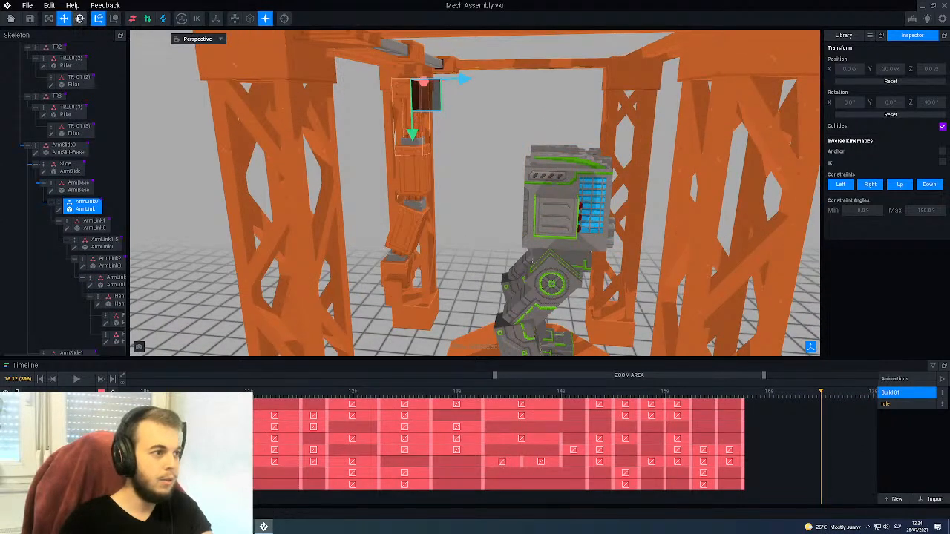
{"action": "left_click", "coordinate": [79, 19]}
{"action": "left_click_drag", "start_coordinate": [441, 119], "coordinate": [455, 51]}
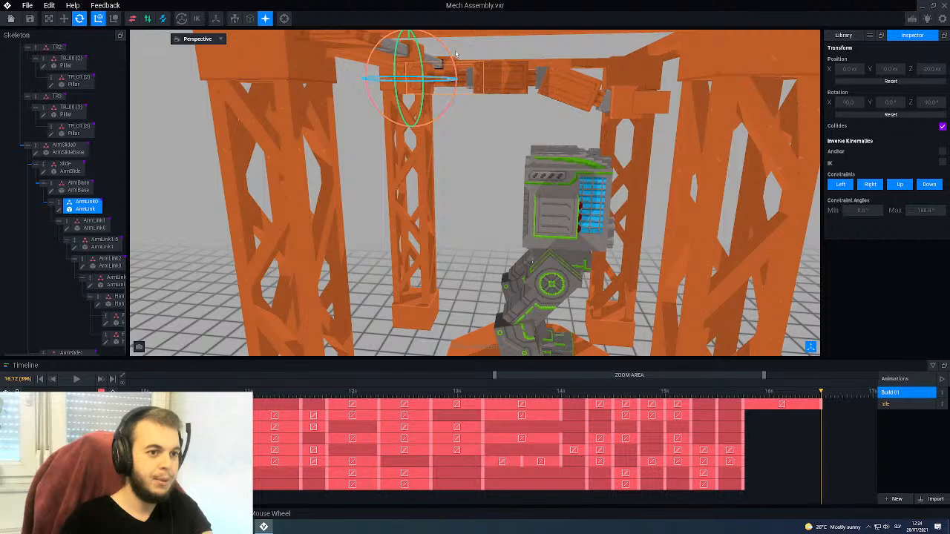
Step: Bend the outer arm link down towards the cabin and tilt ArmLink1 up by 10° at 16:12
{"action": "left_click", "coordinate": [574, 92]}
{"action": "left_click_drag", "start_coordinate": [561, 121], "coordinate": [529, 111]}
{"action": "left_click", "coordinate": [498, 72]}
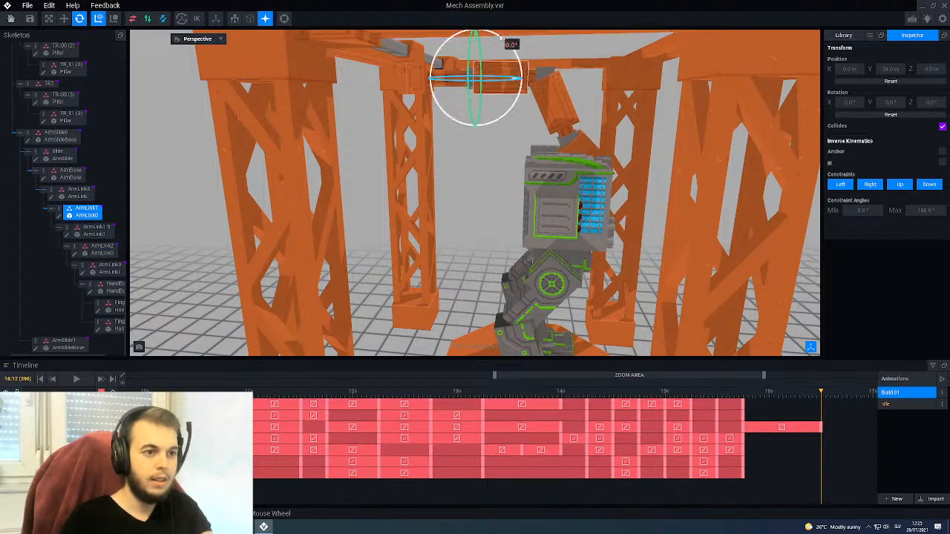
{"action": "left_click_drag", "start_coordinate": [501, 39], "coordinate": [499, 38]}
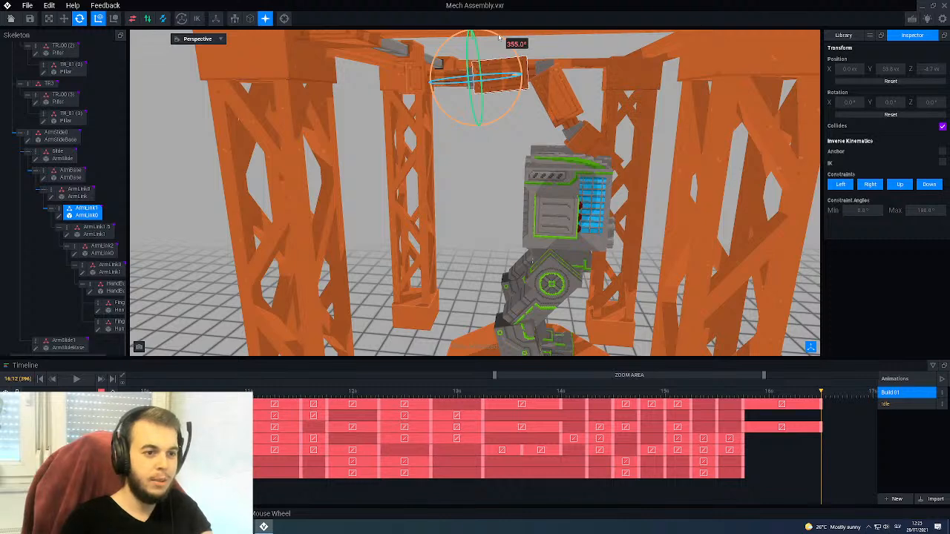
{"action": "left_click_drag", "start_coordinate": [498, 37], "coordinate": [499, 39]}
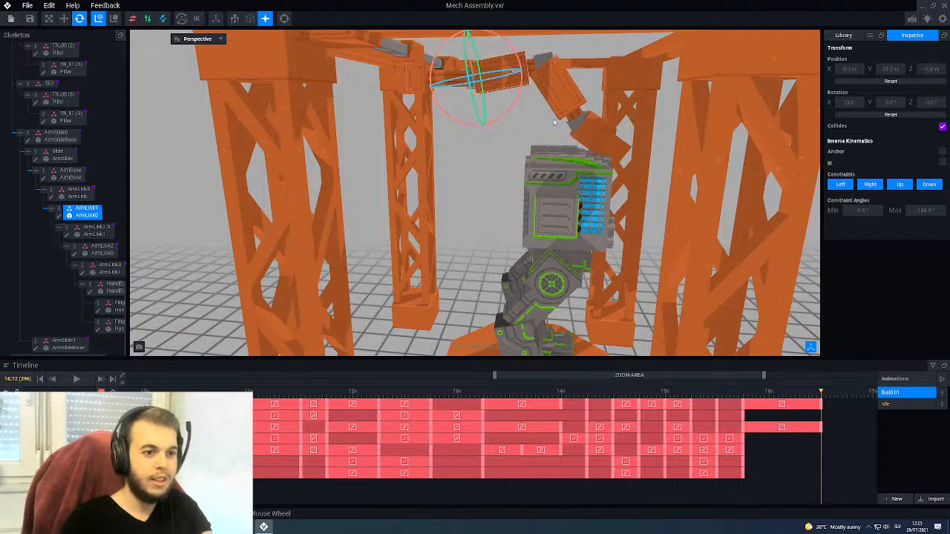
Step: Rotate HandBase to X 325° at 16:12 so the hand points straight down onto the cabin
{"action": "scroll", "coordinate": [575, 139], "scroll_direction": "up", "scroll_amount": 5}
{"action": "right_click_drag", "start_coordinate": [576, 140], "coordinate": [581, 128]}
{"action": "left_click", "coordinate": [582, 129]}
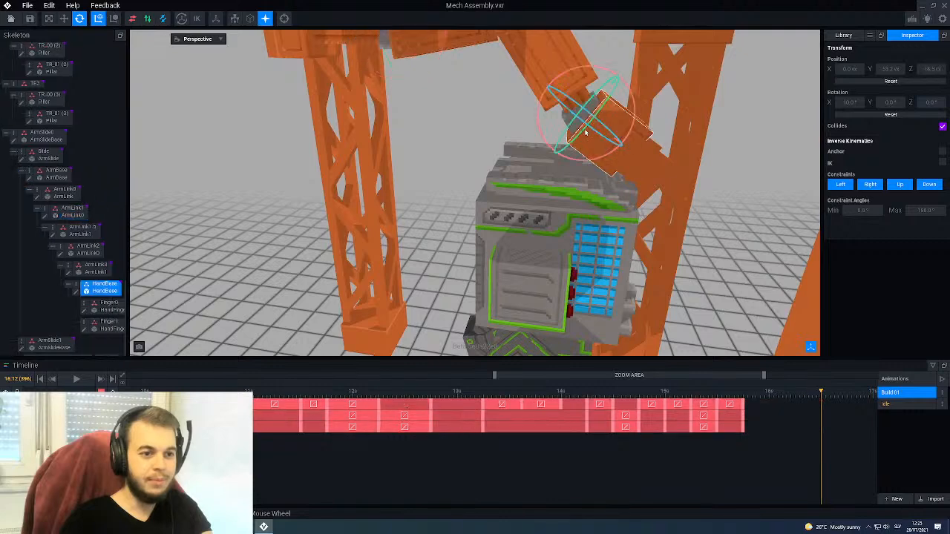
{"action": "left_click_drag", "start_coordinate": [586, 69], "coordinate": [616, 96]}
{"action": "right_click_drag", "start_coordinate": [581, 129], "coordinate": [582, 129]}
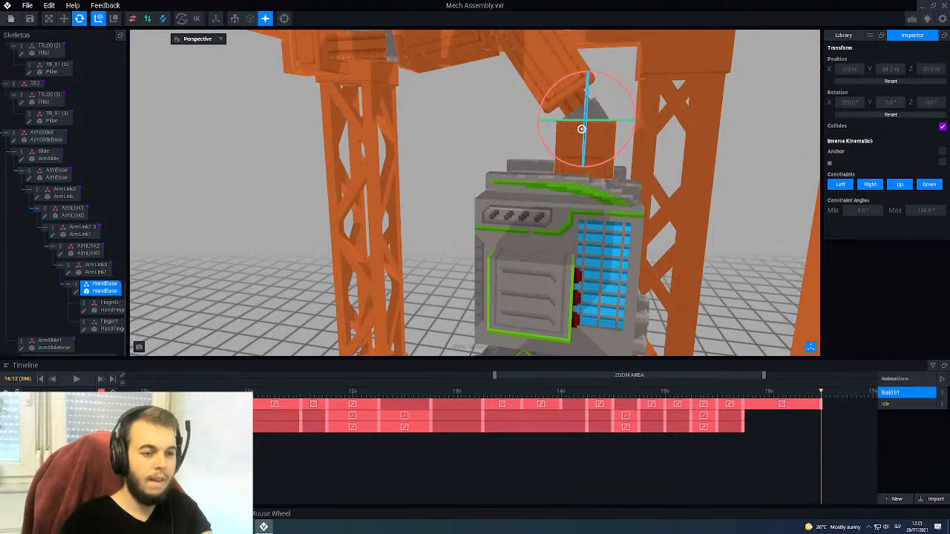
Step: Shift Mech_Cabin forward to Z 32 at 16:12 to align it beneath the hand
{"action": "right_click_drag", "start_coordinate": [605, 184], "coordinate": [553, 172]}
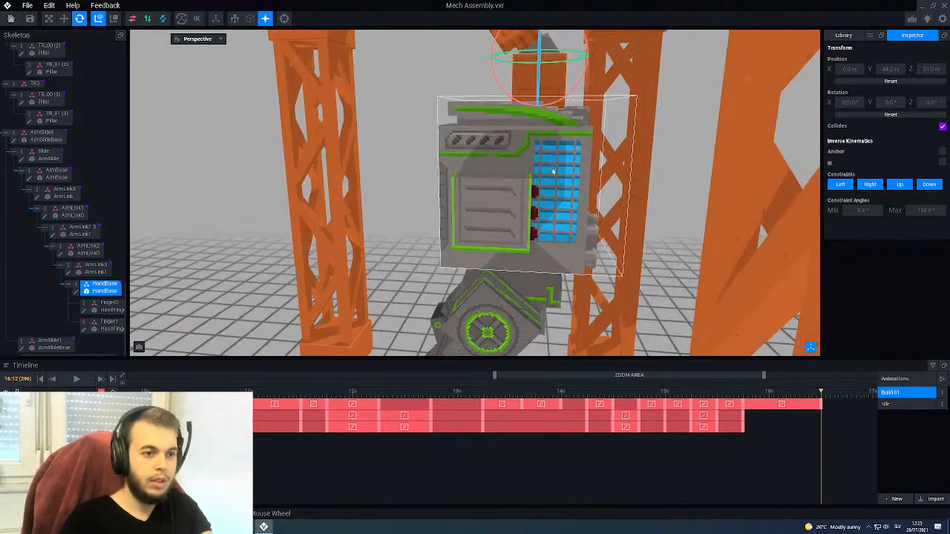
{"action": "left_click", "coordinate": [553, 172]}
{"action": "left_click", "coordinate": [64, 18]}
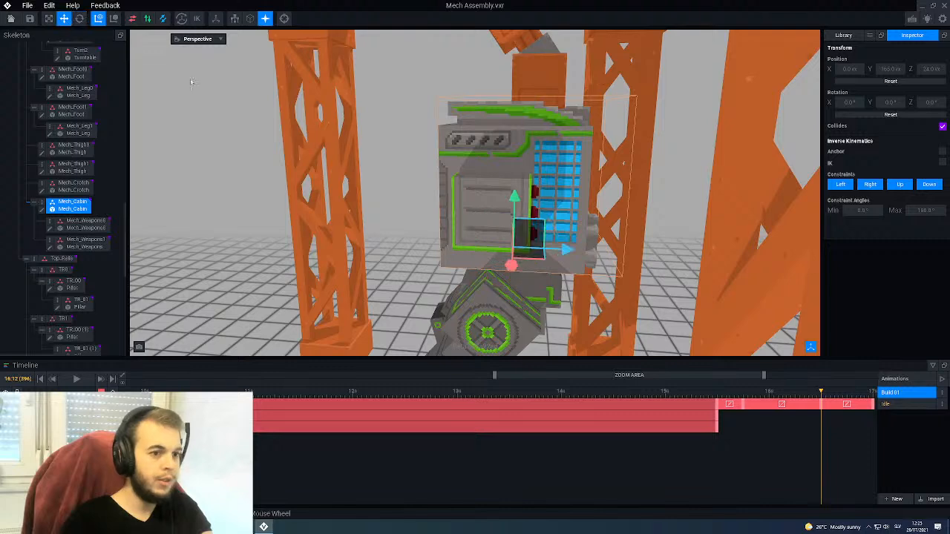
{"action": "left_click_drag", "start_coordinate": [564, 250], "coordinate": [579, 252]}
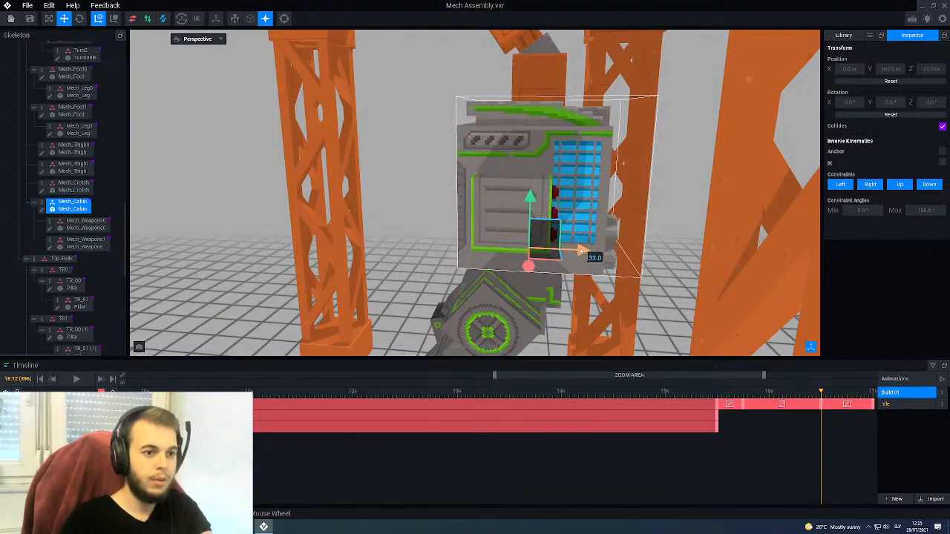
Step: Scrub through the placement up to 16:14 and inspect how the hand meets the top of the cabin
{"action": "right_click_drag", "start_coordinate": [564, 204], "coordinate": [637, 261]}
{"action": "left_click_drag", "start_coordinate": [769, 395], "coordinate": [831, 394]}
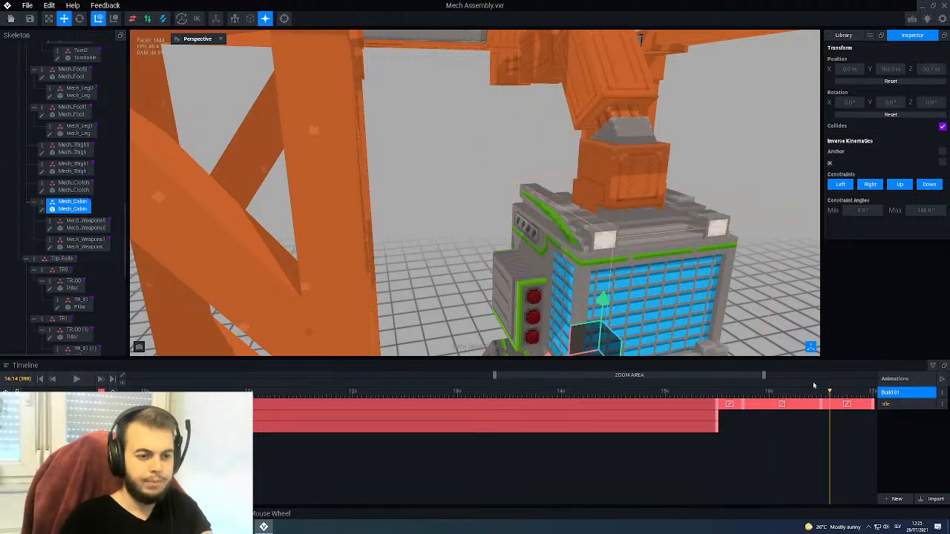
{"action": "scroll", "coordinate": [657, 223], "scroll_direction": "down", "scroll_amount": 2}
{"action": "right_click_drag", "start_coordinate": [657, 224], "coordinate": [648, 217]}
{"action": "scroll", "coordinate": [638, 214], "scroll_direction": "down", "scroll_amount": 3}
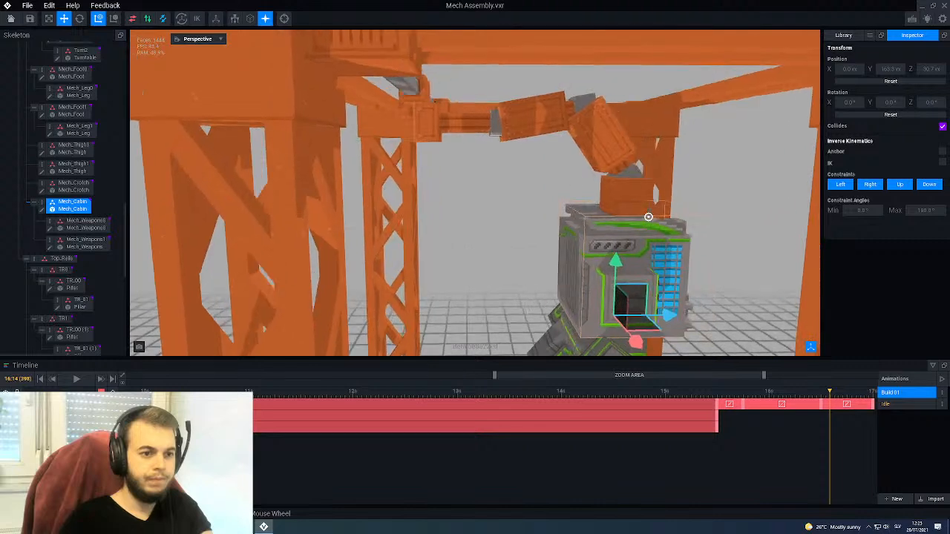
Step: Try tilting ArmLink1 down and rotating ArmLink2 to X 290° at 16:14 so the hand follows the cabin's descent
{"action": "middle_click_drag", "start_coordinate": [649, 217], "coordinate": [626, 239]}
{"action": "left_click", "coordinate": [502, 148]}
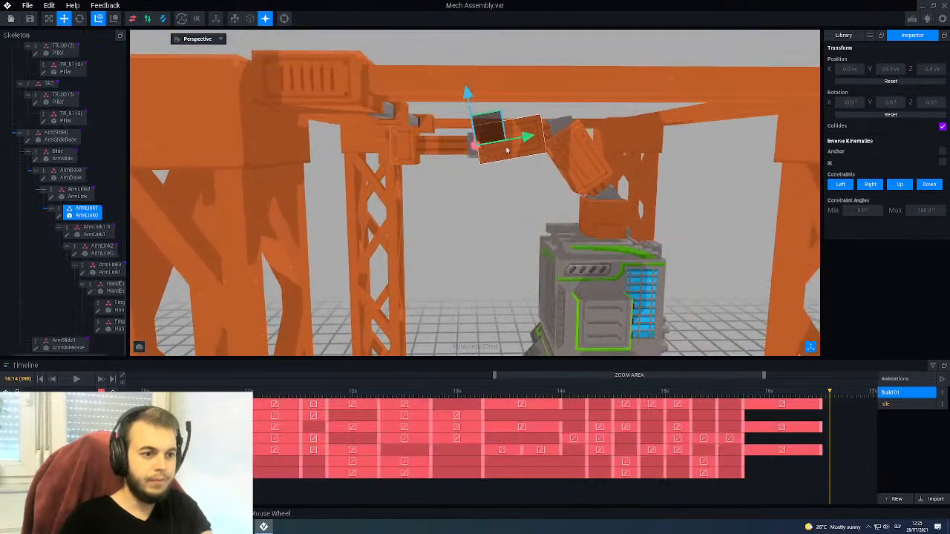
{"action": "left_click", "coordinate": [79, 19]}
{"action": "left_click_drag", "start_coordinate": [502, 106], "coordinate": [503, 111]}
{"action": "right_click_drag", "start_coordinate": [585, 151], "coordinate": [558, 158]}
{"action": "left_click", "coordinate": [570, 158]}
{"action": "left_click_drag", "start_coordinate": [608, 113], "coordinate": [608, 121]}
{"action": "right_click_drag", "start_coordinate": [571, 176], "coordinate": [573, 161]}
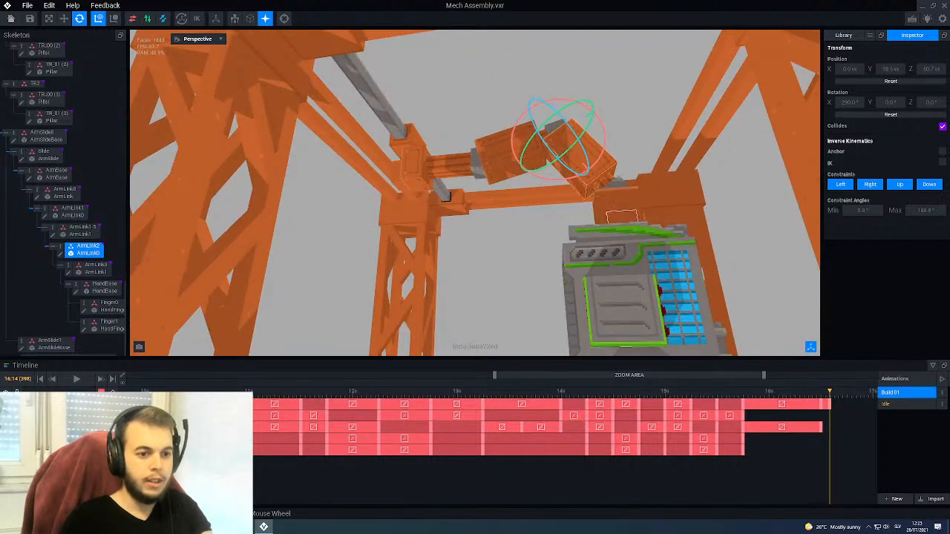
Step: Inspect the contact between the hand and the top of the cabin at 16:14 and 16:12
{"action": "right_click_drag", "start_coordinate": [633, 208], "coordinate": [631, 218]}
{"action": "middle_click_drag", "start_coordinate": [612, 245], "coordinate": [533, 217]}
{"action": "scroll", "coordinate": [530, 217], "scroll_direction": "up", "scroll_amount": 2}
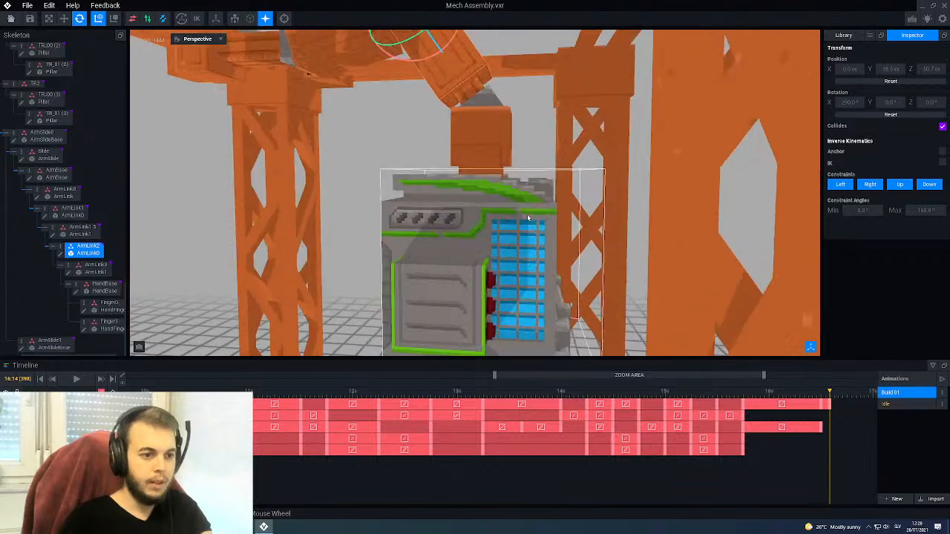
{"action": "left_click", "coordinate": [467, 237]}
{"action": "scroll", "coordinate": [463, 237], "scroll_direction": "up", "scroll_amount": 1}
{"action": "scroll", "coordinate": [465, 239], "scroll_direction": "down", "scroll_amount": 3}
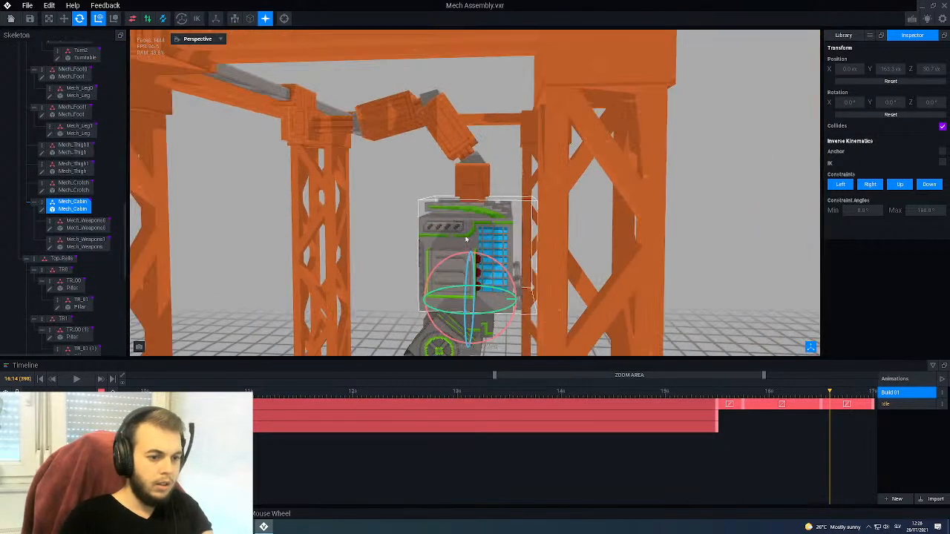
{"action": "left_click", "coordinate": [821, 393]}
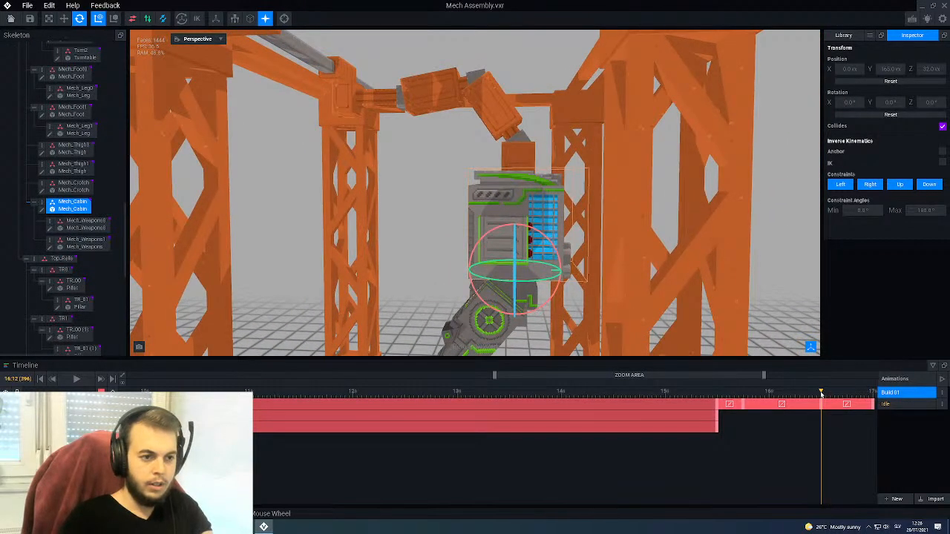
{"action": "left_click_drag", "start_coordinate": [821, 393], "coordinate": [821, 394]}
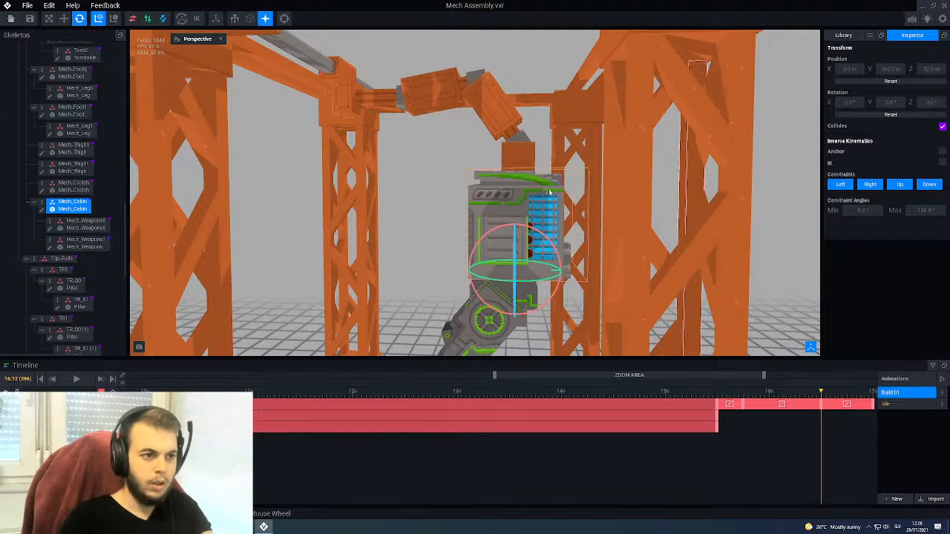
Step: Remove the arm links' 16:14 keyframes and tilt ArmLink1 down at 17:00 so the hand follows the cabin
{"action": "left_click", "coordinate": [444, 88]}
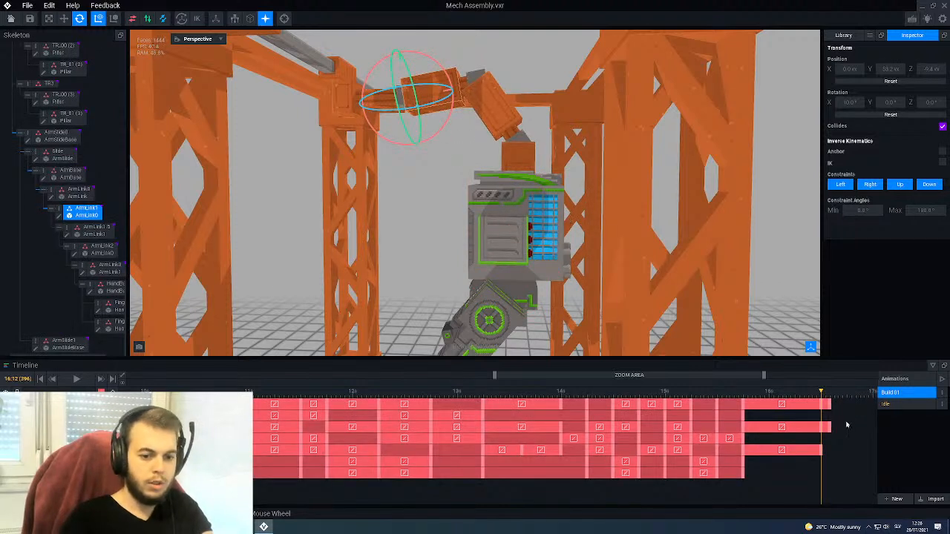
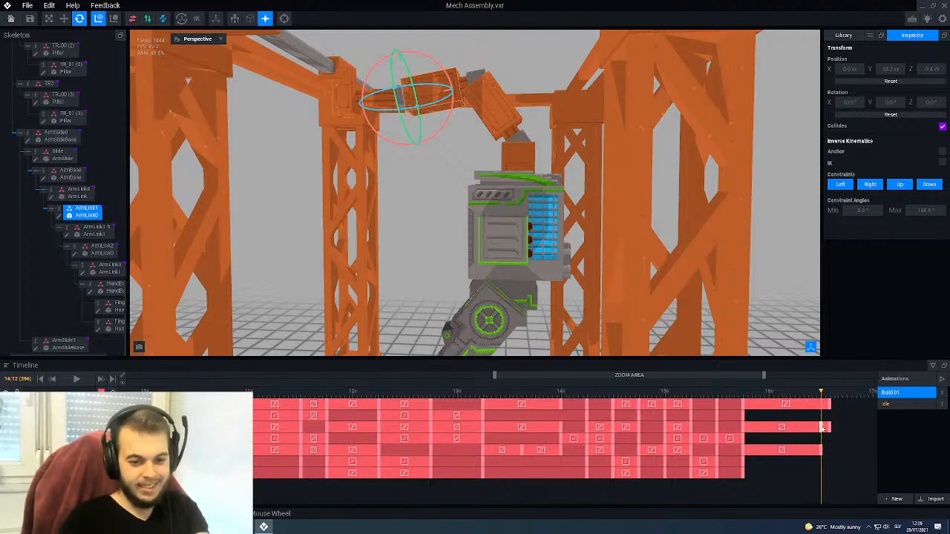
{"action": "left_click_drag", "start_coordinate": [830, 429], "coordinate": [874, 396]}
{"action": "left_click", "coordinate": [531, 232]}
{"action": "left_click", "coordinate": [870, 395]}
{"action": "right_click_drag", "start_coordinate": [518, 176], "coordinate": [524, 181]}
{"action": "scroll", "coordinate": [523, 179], "scroll_direction": "up", "scroll_amount": 3}
{"action": "middle_click_drag", "start_coordinate": [514, 171], "coordinate": [517, 197]}
{"action": "left_click", "coordinate": [377, 65]}
{"action": "left_click_drag", "start_coordinate": [376, 44], "coordinate": [381, 49]}
Step: Rotate HandBase slightly at 17:00 so the hand points straight down onto the cabin
{"action": "right_click_drag", "start_coordinate": [491, 109], "coordinate": [492, 111]}
{"action": "left_click", "coordinate": [520, 168]}
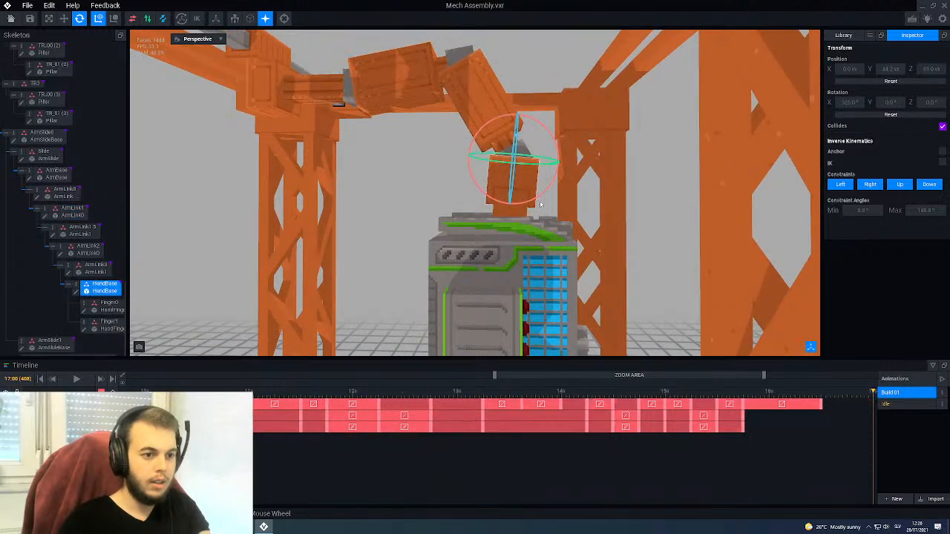
{"action": "left_click_drag", "start_coordinate": [542, 195], "coordinate": [544, 197]}
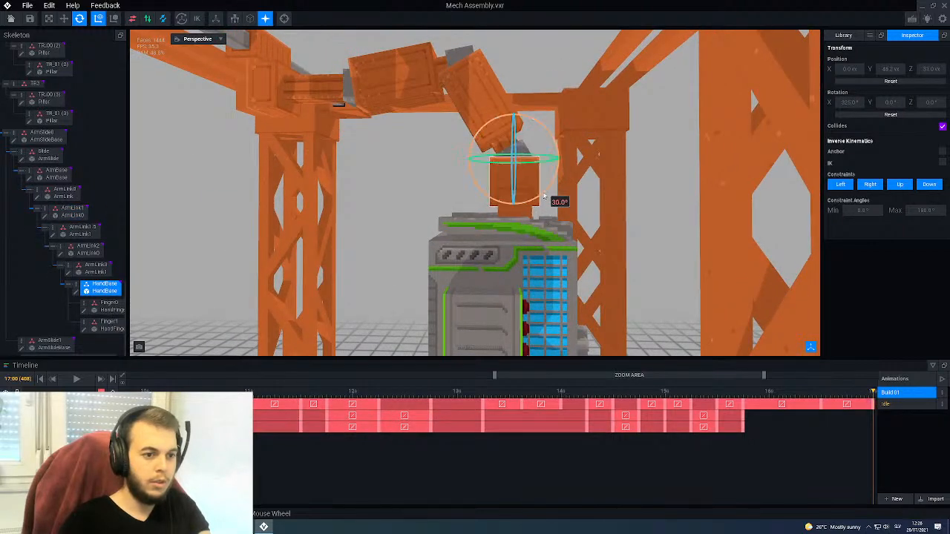
{"action": "right_click_drag", "start_coordinate": [544, 198], "coordinate": [530, 219]}
Step: Scrub around 15:18 and examine the arm, the gripped cabin and their clearance from the mech's legs
{"action": "mouse_move", "coordinate": [740, 399]}
{"action": "left_mouse_down"}
{"action": "mouse_move", "coordinate": [876, 406]}
{"action": "mouse_move", "coordinate": [743, 411]}
{"action": "left_mouse_up"}
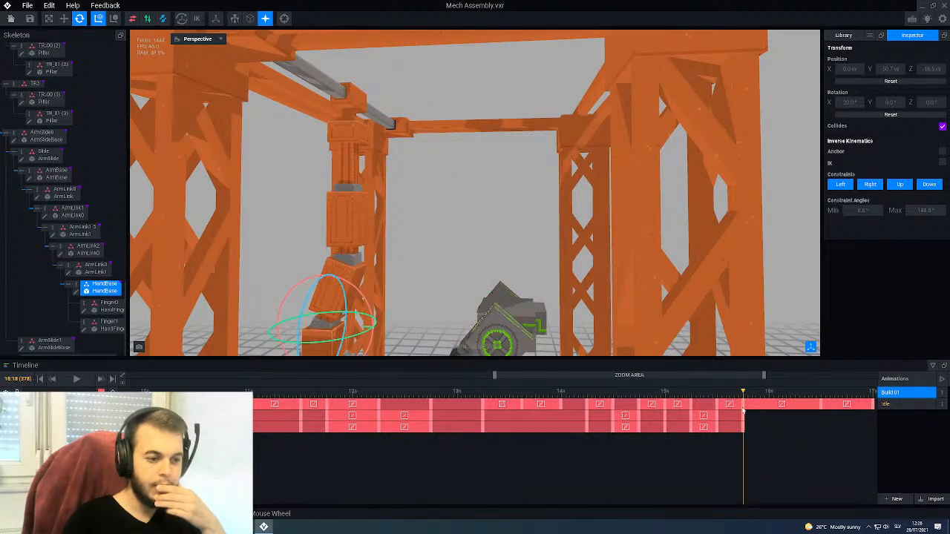
{"action": "middle_click_drag", "start_coordinate": [456, 230], "coordinate": [518, 228]}
{"action": "right_click_drag", "start_coordinate": [567, 246], "coordinate": [567, 246]}
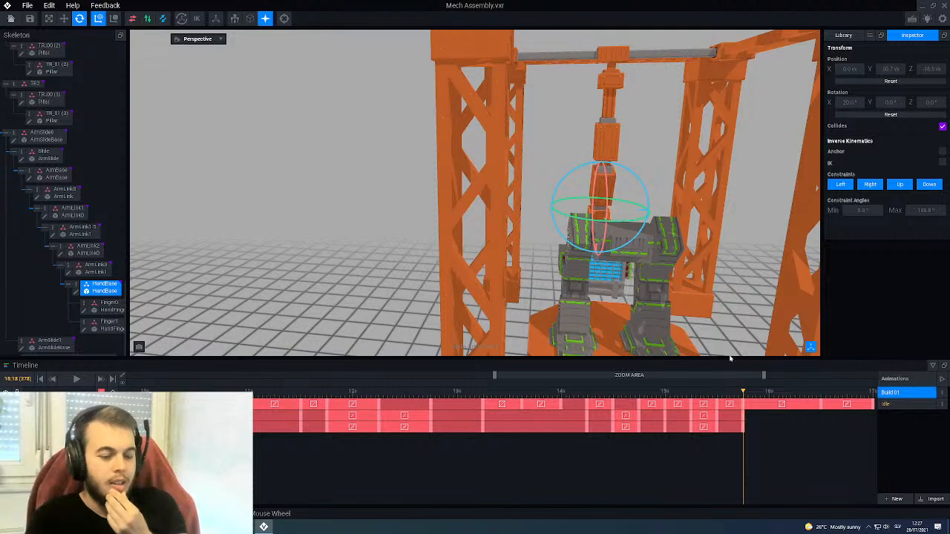
{"action": "left_click", "coordinate": [719, 398]}
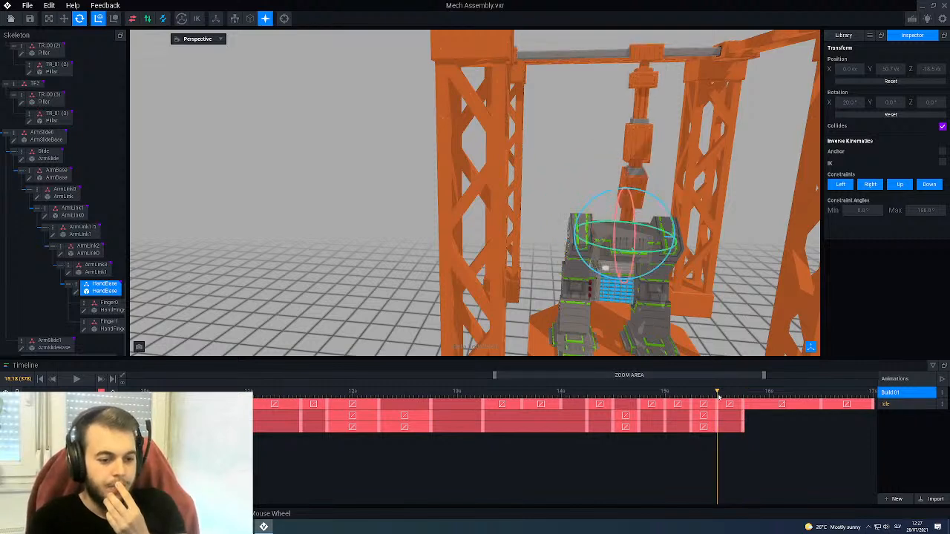
{"action": "left_click_drag", "start_coordinate": [718, 398], "coordinate": [746, 401]}
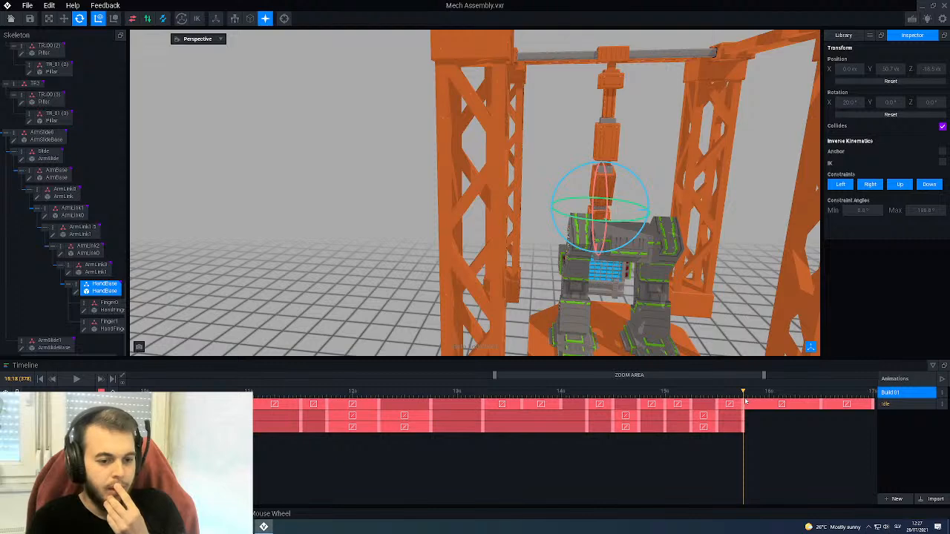
{"action": "mouse_move", "coordinate": [695, 317]}
{"action": "right_mouse_down"}
{"action": "mouse_move", "coordinate": [666, 289]}
{"action": "mouse_move", "coordinate": [701, 325]}
{"action": "right_mouse_up"}
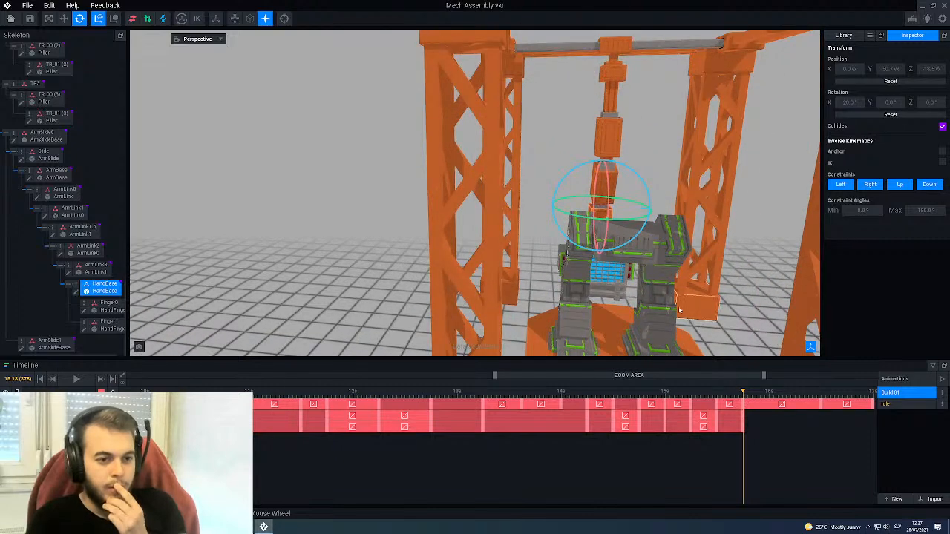
{"action": "mouse_move", "coordinate": [612, 256]}
{"action": "right_mouse_down"}
{"action": "mouse_move", "coordinate": [510, 187]}
{"action": "mouse_move", "coordinate": [538, 248]}
{"action": "mouse_move", "coordinate": [615, 258]}
{"action": "right_mouse_up"}
{"action": "scroll", "coordinate": [519, 288], "scroll_direction": "up", "scroll_amount": 3}
{"action": "scroll", "coordinate": [519, 288], "scroll_direction": "down", "scroll_amount": 4}
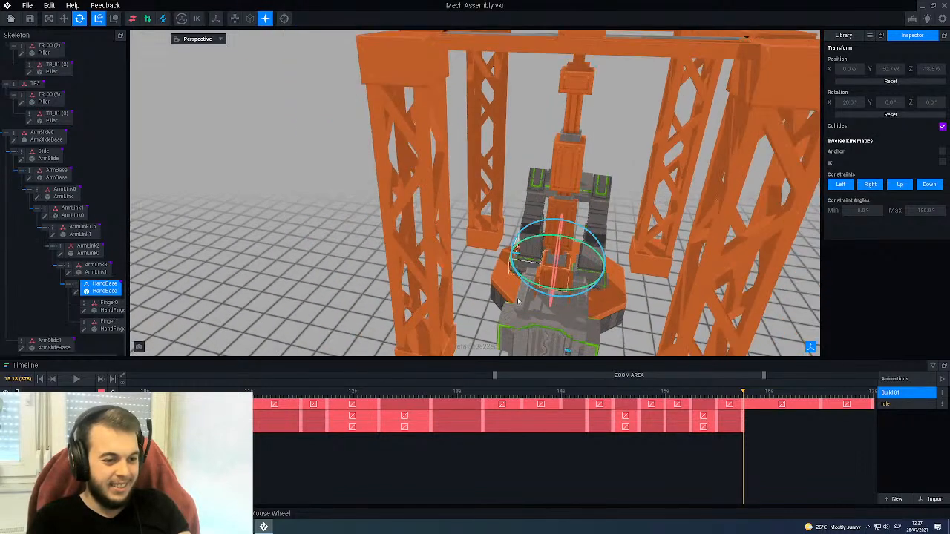
Step: Slide ArmBase sideways along its rail to about Y 124 at 15:18
{"action": "left_click", "coordinate": [538, 323]}
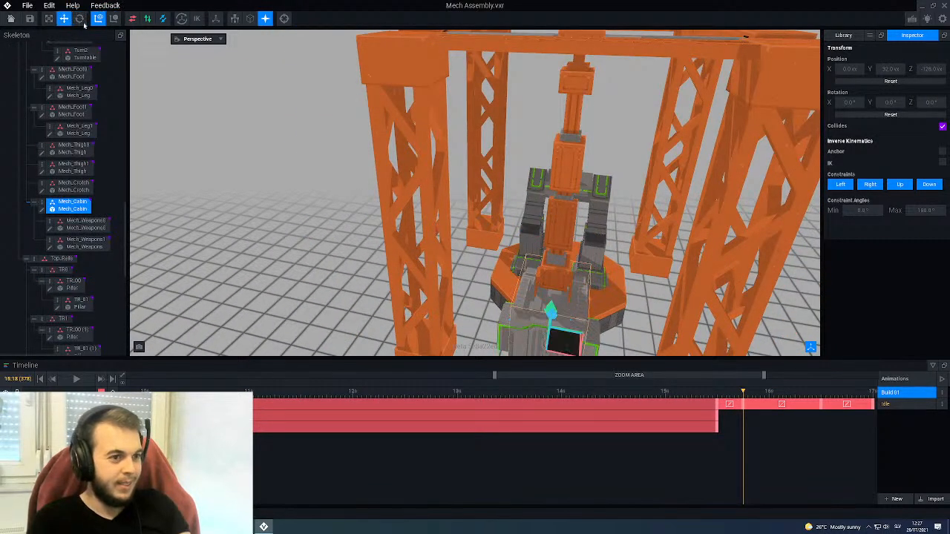
{"action": "left_click", "coordinate": [553, 37]}
{"action": "left_click_drag", "start_coordinate": [525, 41], "coordinate": [504, 43]}
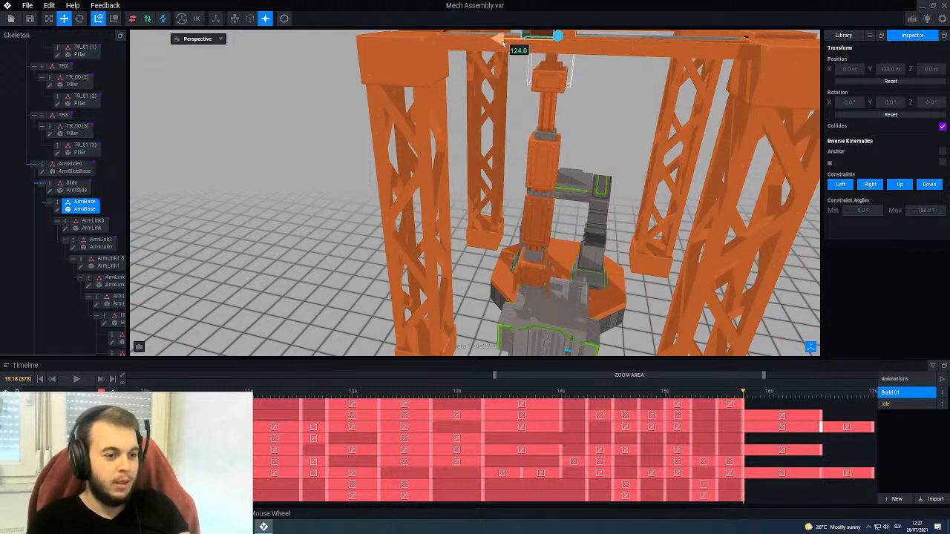
Step: Move Mech_Cabin sideways to X -20 at 15:18 so it stays under the shifted hand
{"action": "middle_click_drag", "start_coordinate": [530, 253], "coordinate": [519, 202]}
{"action": "left_click", "coordinate": [530, 293]}
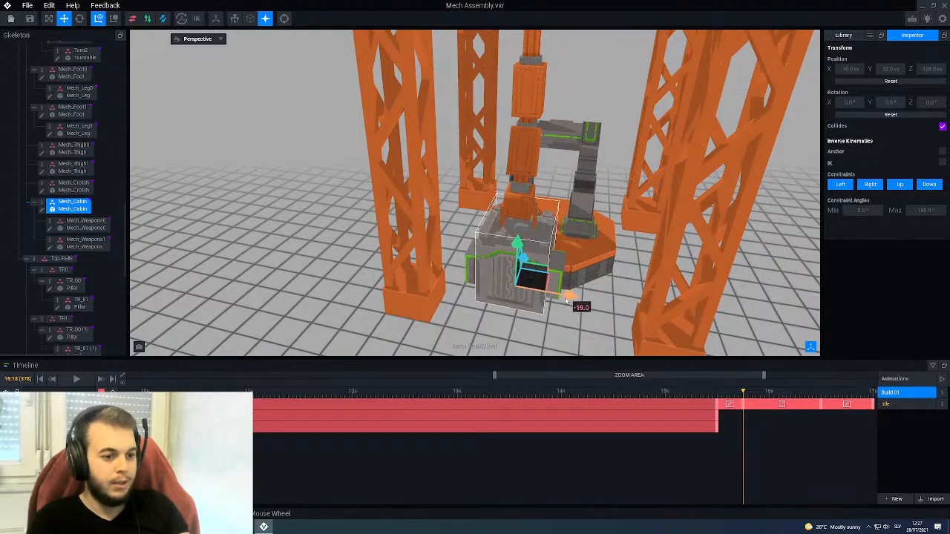
{"action": "right_click_drag", "start_coordinate": [595, 231], "coordinate": [560, 239]}
Step: Scrub between 15:14 and 15:18 and check the sideways shift of the arm and cabin from several angles
{"action": "left_click", "coordinate": [674, 223]}
{"action": "right_click_drag", "start_coordinate": [675, 223], "coordinate": [632, 219]}
{"action": "mouse_move", "coordinate": [740, 393]}
{"action": "left_mouse_down"}
{"action": "mouse_move", "coordinate": [812, 397]}
{"action": "mouse_move", "coordinate": [726, 397]}
{"action": "left_mouse_up"}
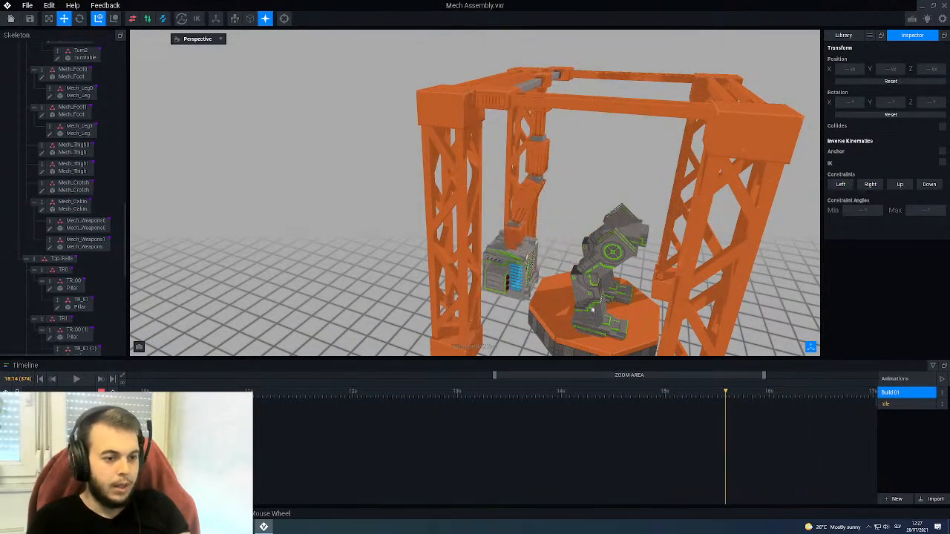
{"action": "left_click", "coordinate": [508, 269]}
{"action": "left_click", "coordinate": [743, 395]}
{"action": "right_click_drag", "start_coordinate": [674, 302], "coordinate": [682, 209]}
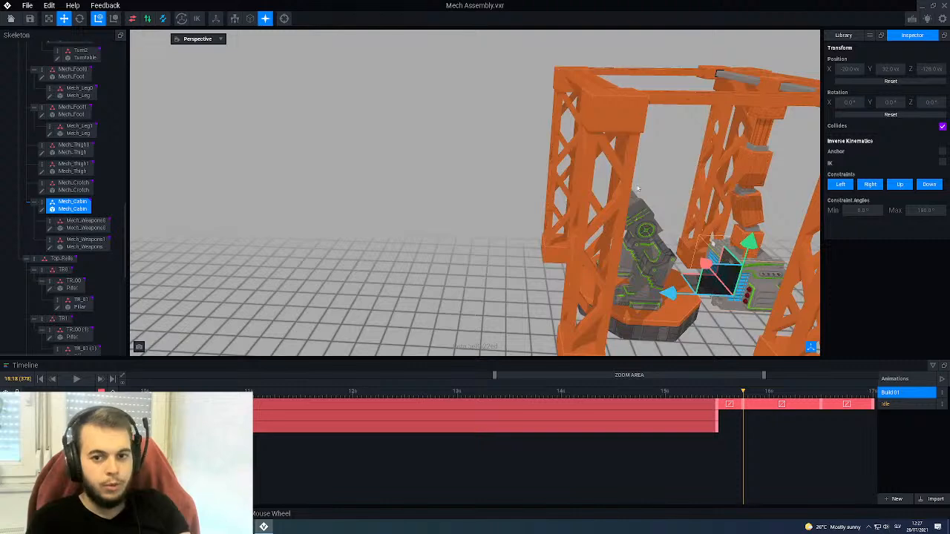
{"action": "scroll", "coordinate": [653, 190], "scroll_direction": "down", "scroll_amount": 3}
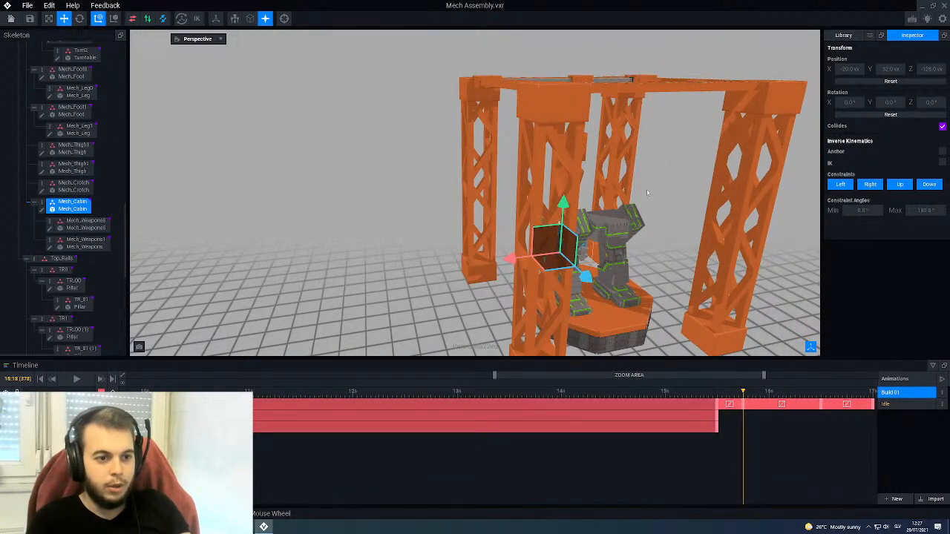
{"action": "scroll", "coordinate": [647, 193], "scroll_direction": "up", "scroll_amount": 4}
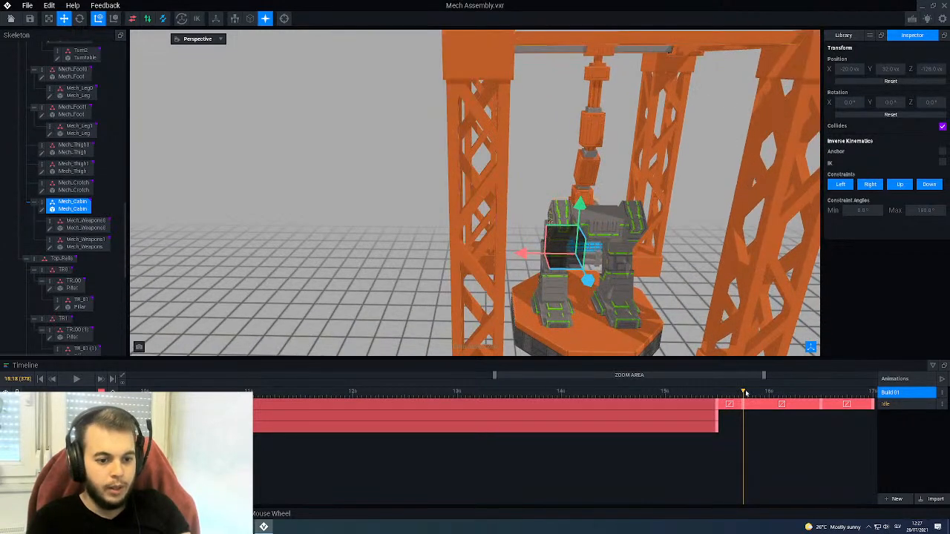
Step: Move Mech_Cabin to X -95 and raise it to Y 150 at 16:06 so it swings around the legs
{"action": "left_click_drag", "start_coordinate": [746, 393], "coordinate": [797, 404]}
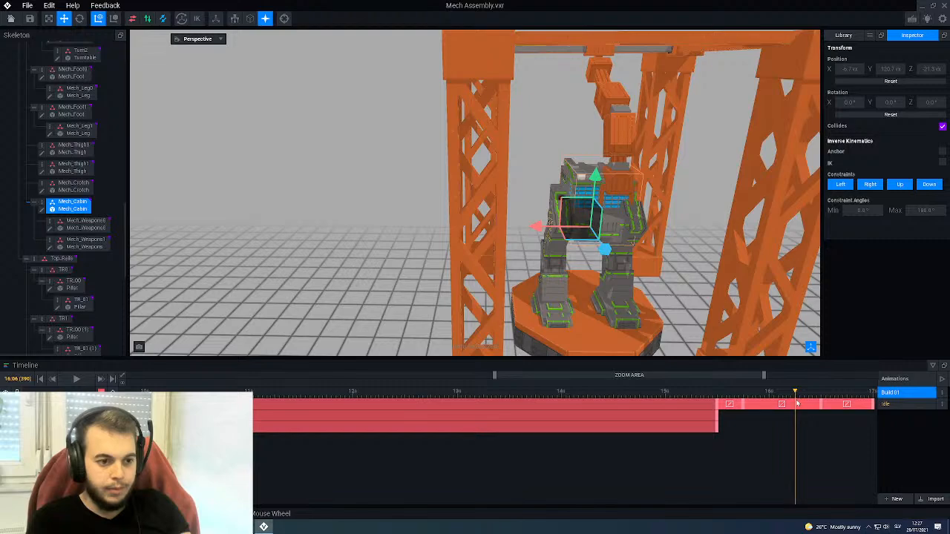
{"action": "right_click_drag", "start_coordinate": [619, 205], "coordinate": [619, 204]}
{"action": "left_click_drag", "start_coordinate": [700, 251], "coordinate": [600, 246]}
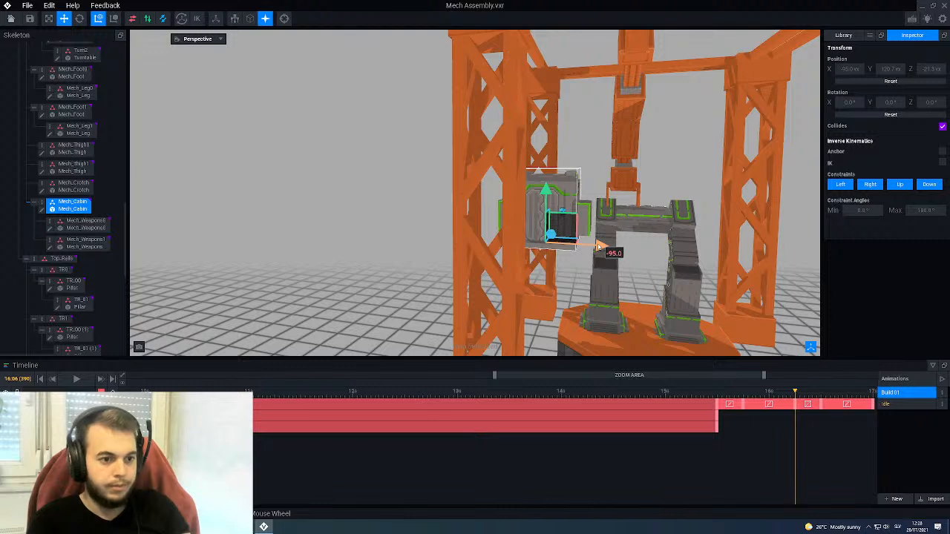
{"action": "left_click_drag", "start_coordinate": [546, 189], "coordinate": [546, 161]}
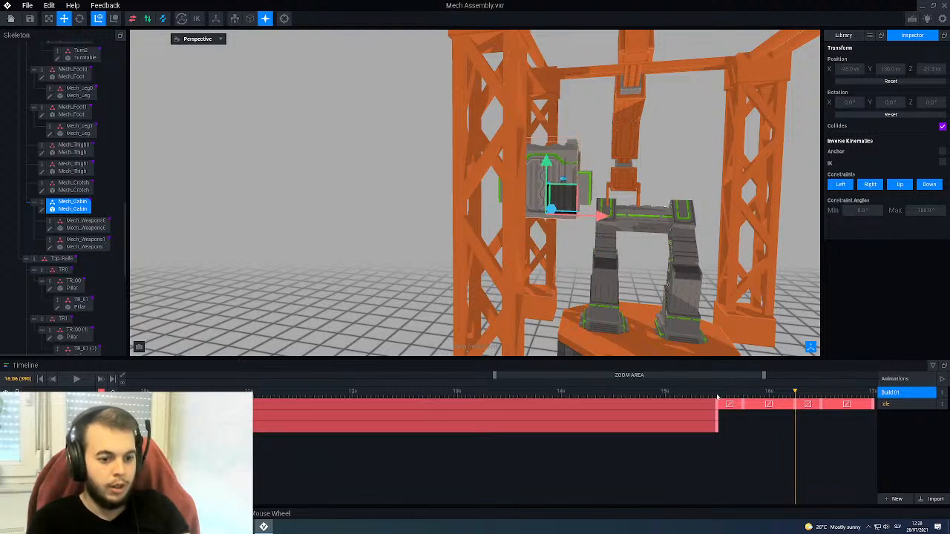
Step: Scrub the lift from before 15:18 to 16:06 and examine the cabin's path past the mech's legs and the frame
{"action": "left_click_drag", "start_coordinate": [697, 393], "coordinate": [773, 412]}
{"action": "right_click_drag", "start_coordinate": [561, 252], "coordinate": [550, 252]}
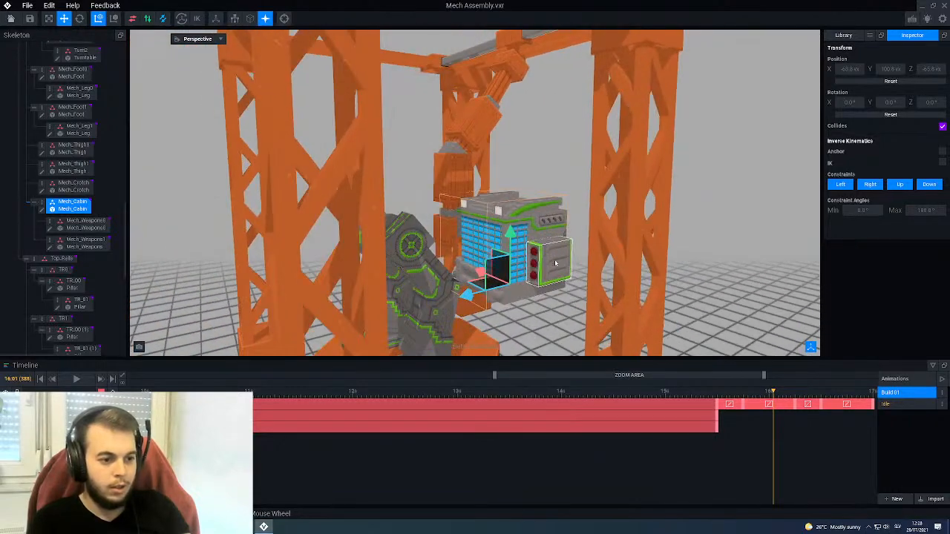
{"action": "left_click_drag", "start_coordinate": [774, 392], "coordinate": [795, 393]}
{"action": "right_click_drag", "start_coordinate": [550, 251], "coordinate": [551, 252]}
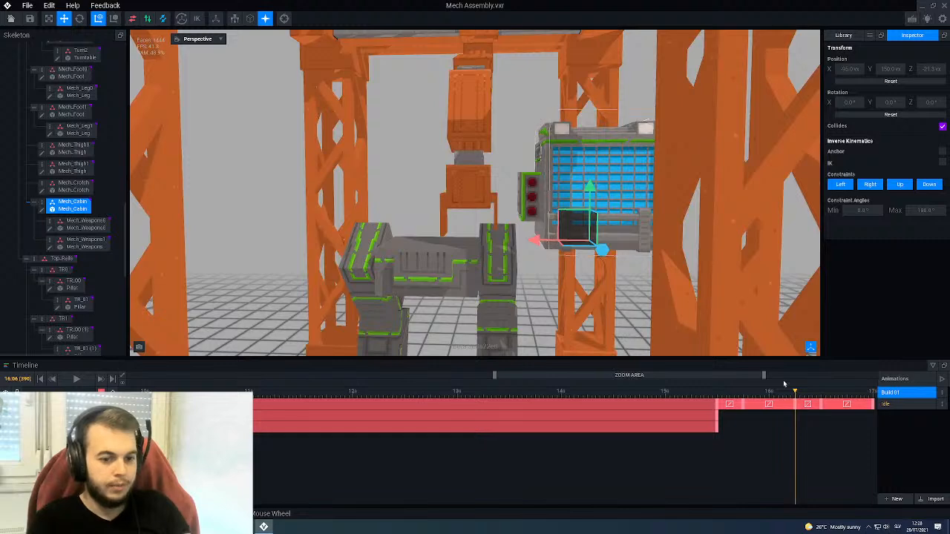
{"action": "mouse_move", "coordinate": [801, 394]}
{"action": "left_mouse_down"}
{"action": "mouse_move", "coordinate": [859, 392]}
{"action": "mouse_move", "coordinate": [796, 403]}
{"action": "left_mouse_up"}
{"action": "right_click_drag", "start_coordinate": [483, 249], "coordinate": [551, 252]}
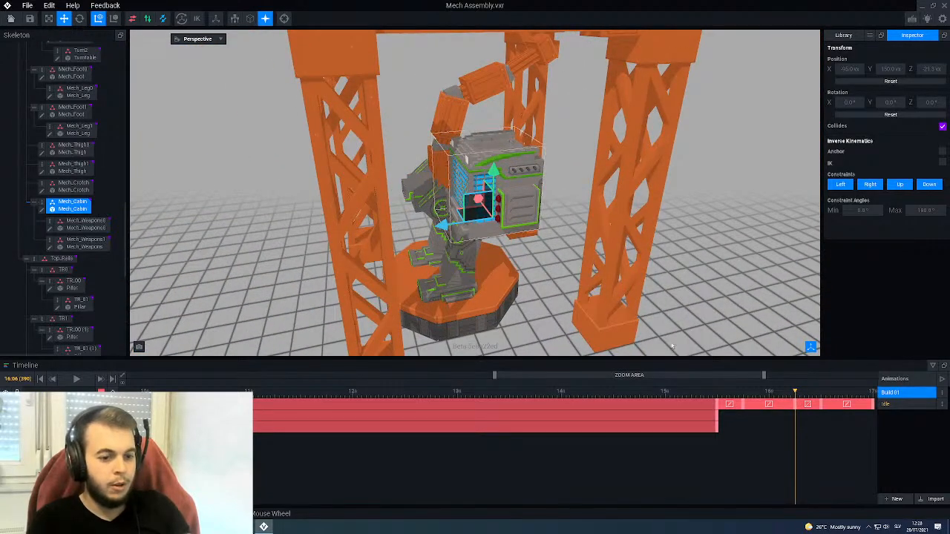
{"action": "left_click", "coordinate": [744, 400]}
{"action": "left_click_drag", "start_coordinate": [743, 400], "coordinate": [796, 406]}
{"action": "right_click_drag", "start_coordinate": [517, 106], "coordinate": [576, 170]}
{"action": "scroll", "coordinate": [518, 106], "scroll_direction": "up", "scroll_amount": 4}
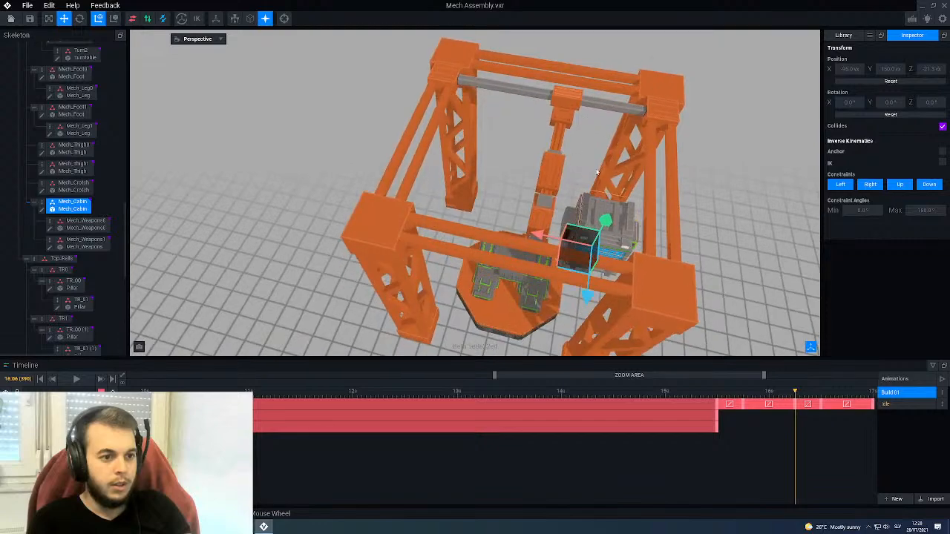
Step: Rotate ArmLink0 upward at 16:06 until it is horizontal
{"action": "middle_click_drag", "start_coordinate": [518, 106], "coordinate": [485, 50]}
{"action": "right_click_drag", "start_coordinate": [539, 134], "coordinate": [593, 123]}
{"action": "left_click", "coordinate": [602, 124]}
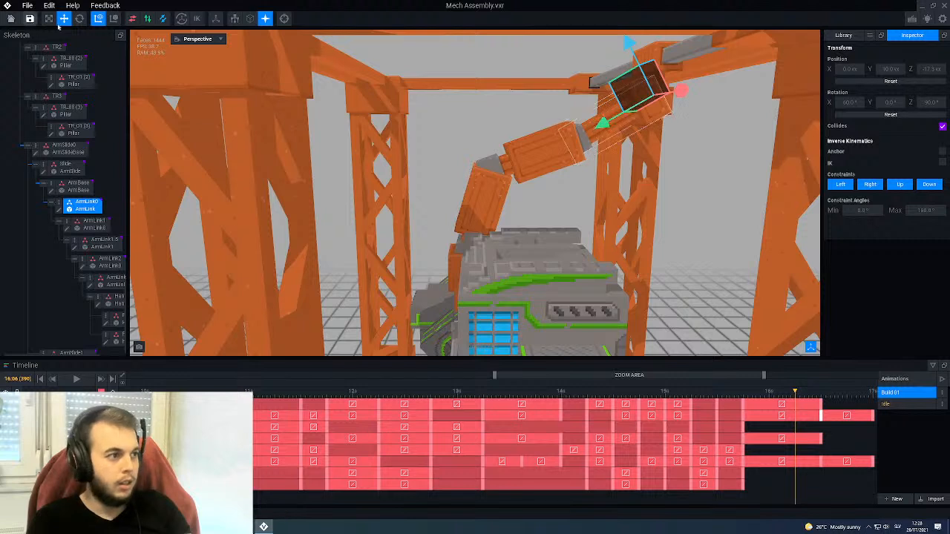
{"action": "key", "text": "e"}
{"action": "mouse_move", "coordinate": [612, 66]}
{"action": "left_mouse_down"}
{"action": "mouse_move", "coordinate": [610, 74]}
{"action": "mouse_move", "coordinate": [628, 56]}
{"action": "left_mouse_up"}
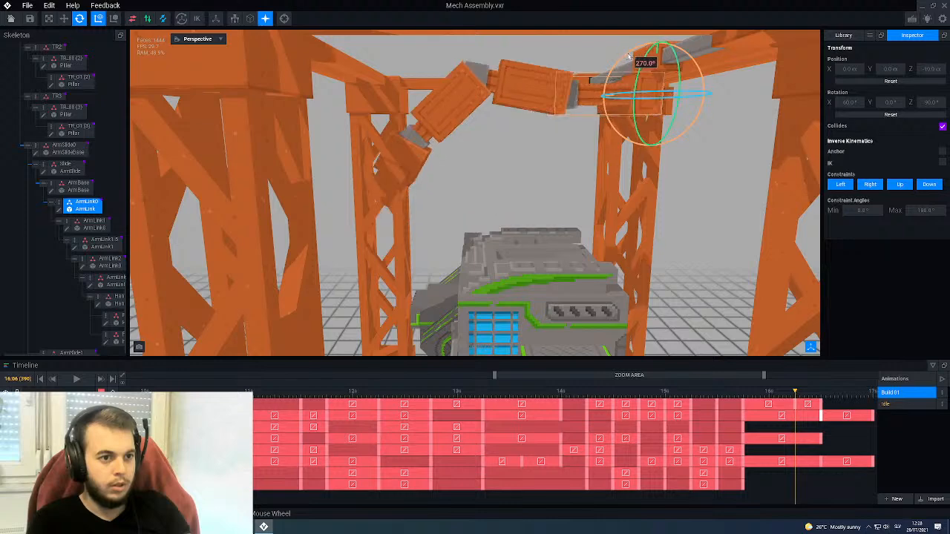
Step: Rotate ArmLink1 to X 0° at 16:06 so it lines up straight with ArmLink0
{"action": "left_click", "coordinate": [541, 100]}
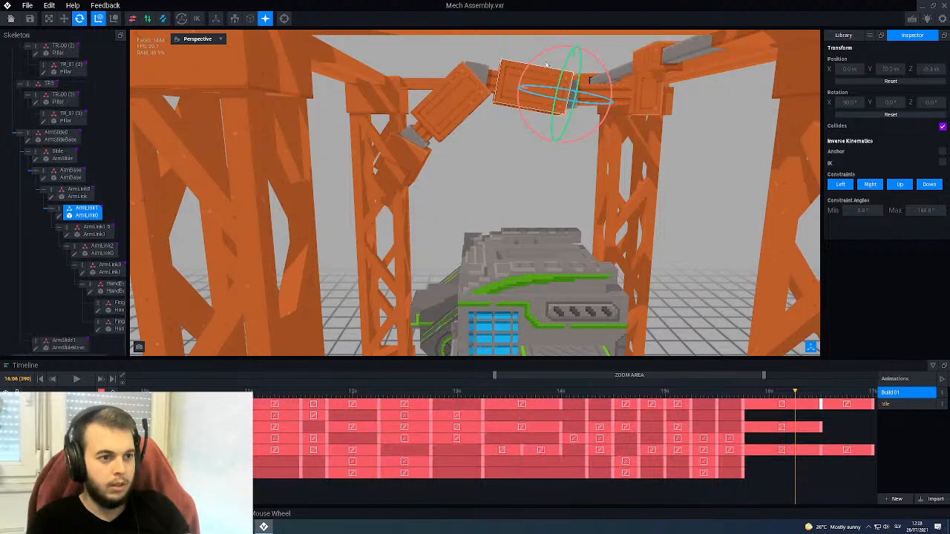
{"action": "left_click_drag", "start_coordinate": [543, 55], "coordinate": [531, 60]}
{"action": "right_click_drag", "start_coordinate": [540, 133], "coordinate": [539, 133]}
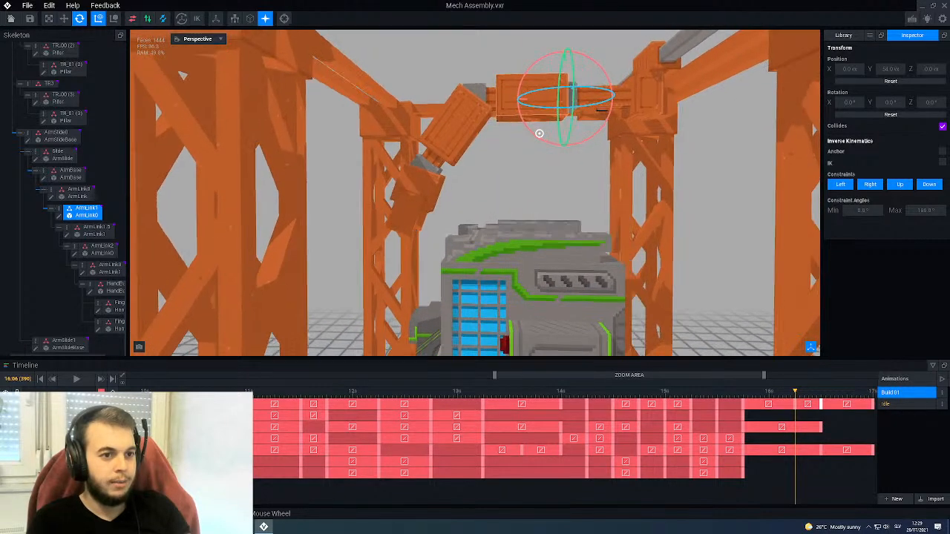
{"action": "scroll", "coordinate": [516, 200], "scroll_direction": "down", "scroll_amount": 4}
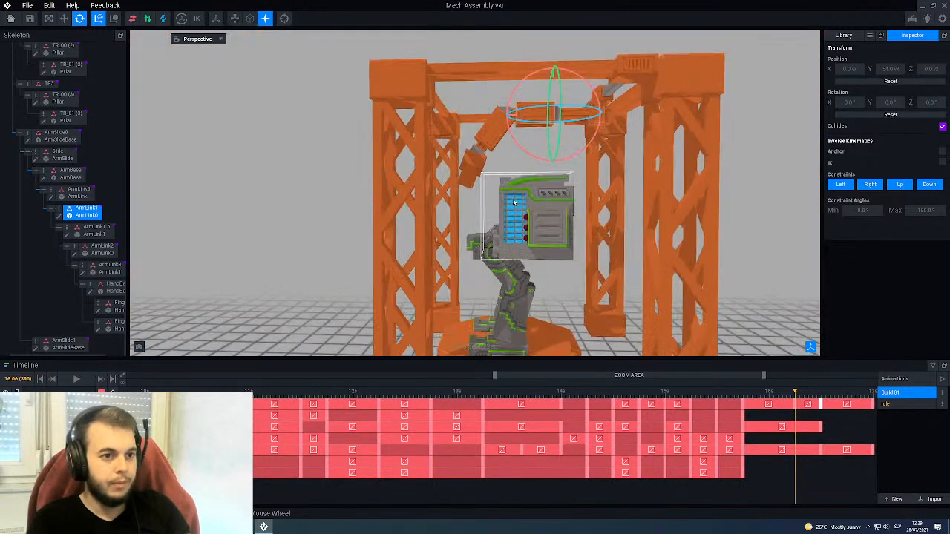
Step: Raise ArmLink1 slightly and rotate ArmLink2 downward at 16:06 so the arm's end points toward the cabin's roof
{"action": "right_click_drag", "start_coordinate": [514, 202], "coordinate": [540, 134]}
{"action": "scroll", "coordinate": [582, 152], "scroll_direction": "up", "scroll_amount": 3}
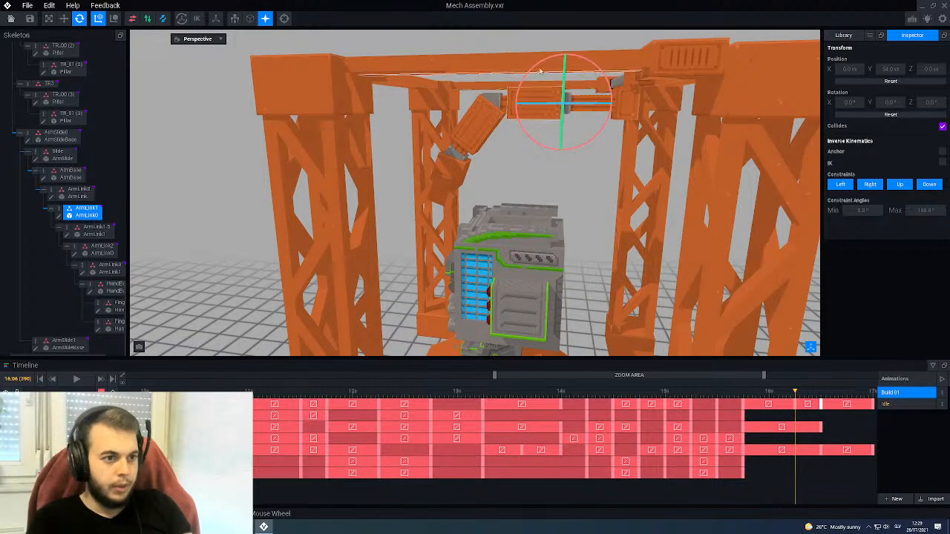
{"action": "left_click_drag", "start_coordinate": [546, 71], "coordinate": [542, 67]}
{"action": "right_click_drag", "start_coordinate": [540, 112], "coordinate": [539, 132]}
{"action": "left_click", "coordinate": [473, 135]}
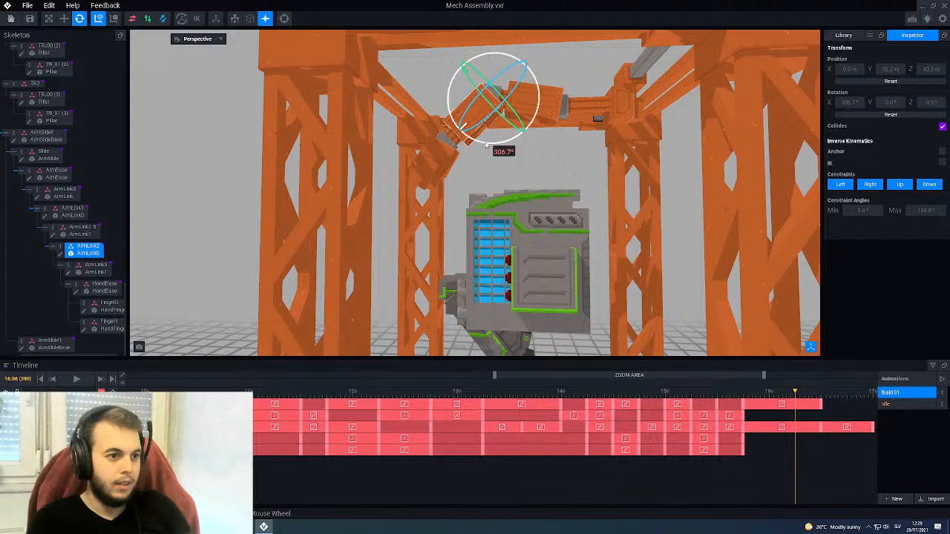
{"action": "left_click_drag", "start_coordinate": [487, 146], "coordinate": [519, 143]}
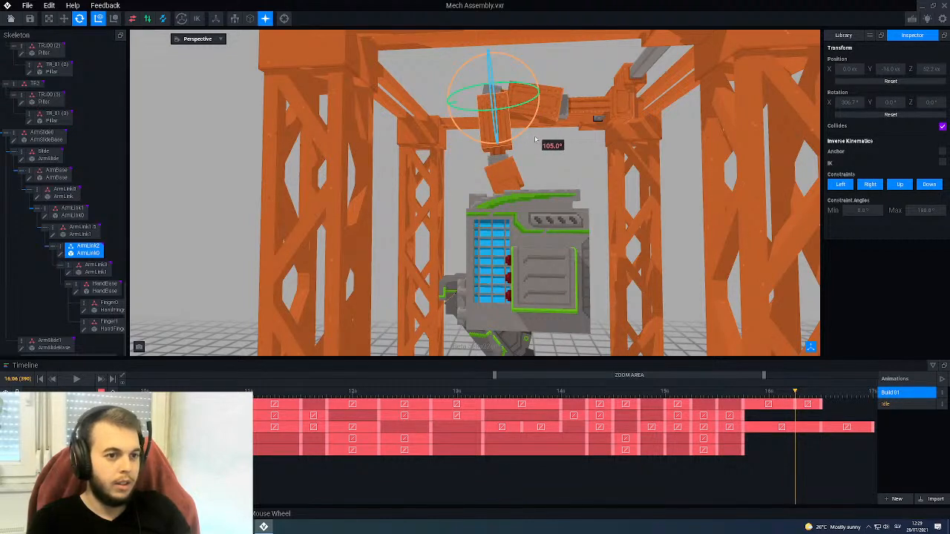
Step: Rotate ArmLink0 upward at 16:06 to lift the rest of the arm higher above the cabin
{"action": "left_click", "coordinate": [575, 112]}
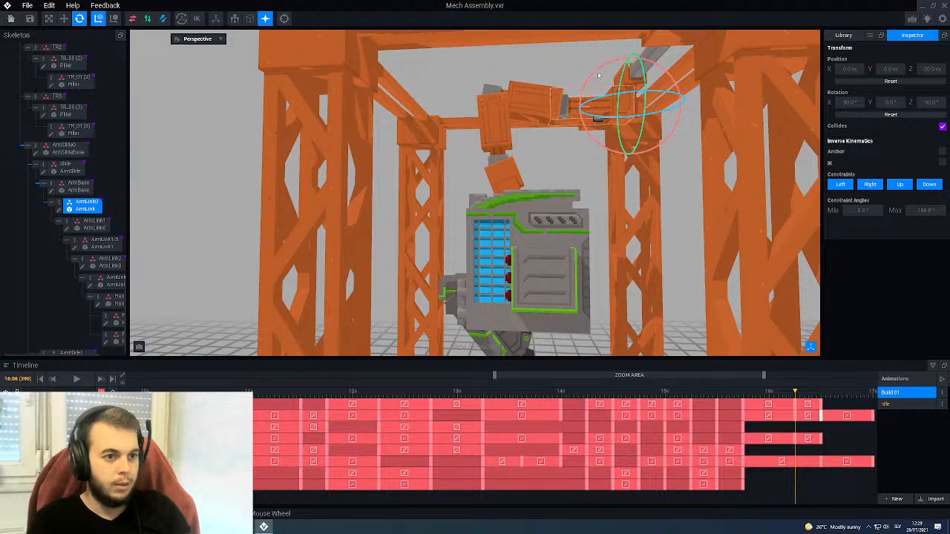
{"action": "mouse_move", "coordinate": [599, 74]}
{"action": "left_mouse_down"}
{"action": "mouse_move", "coordinate": [614, 77]}
{"action": "mouse_move", "coordinate": [600, 72]}
{"action": "left_mouse_up"}
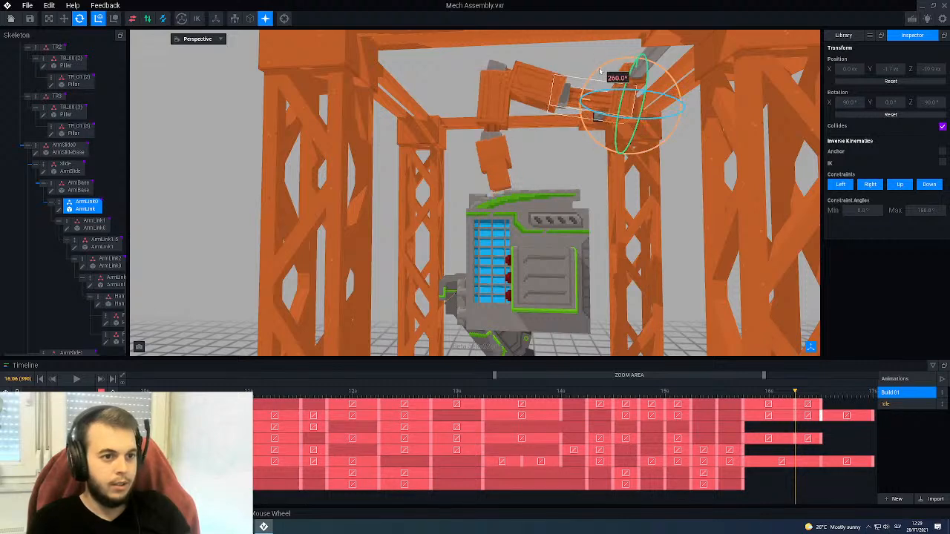
{"action": "left_click", "coordinate": [530, 88]}
{"action": "mouse_move", "coordinate": [528, 91]}
{"action": "right_mouse_down"}
{"action": "mouse_move", "coordinate": [508, 119]}
{"action": "mouse_move", "coordinate": [529, 88]}
{"action": "right_mouse_up"}
Step: Slide ArmBase along the overhead rail toward the cabin's side at 16:06
{"action": "left_click", "coordinate": [524, 98]}
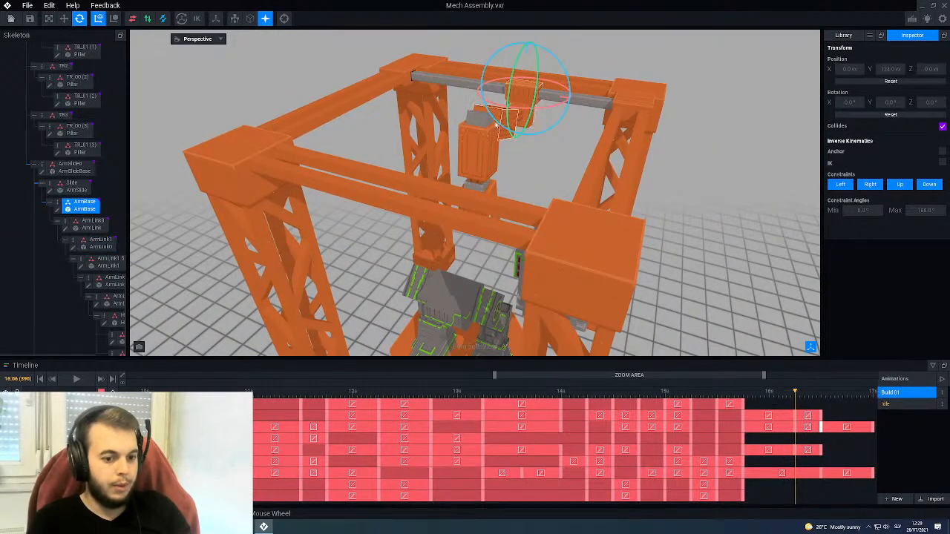
{"action": "left_click", "coordinate": [64, 18]}
{"action": "left_click_drag", "start_coordinate": [575, 98], "coordinate": [613, 132]}
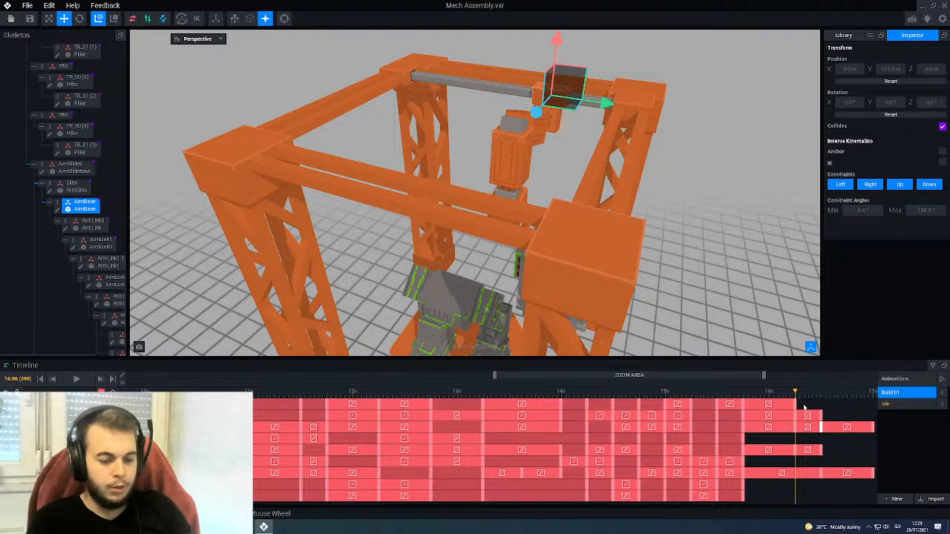
Step: Key ArmSlide0 and its whole arm chain at 16:06, matching the cabin's keyframe time
{"action": "right_click_drag", "start_coordinate": [538, 284], "coordinate": [594, 251]}
{"action": "left_click", "coordinate": [455, 335]}
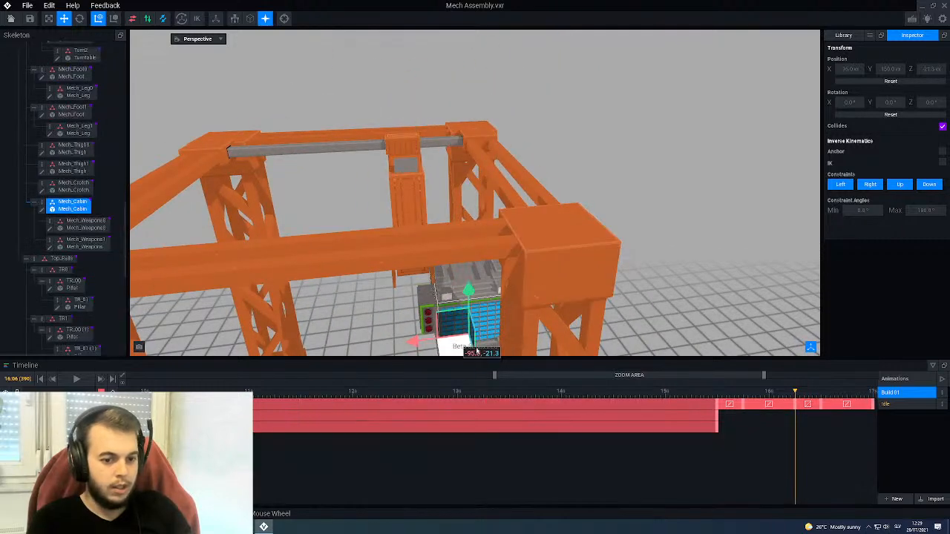
{"action": "left_click", "coordinate": [744, 399]}
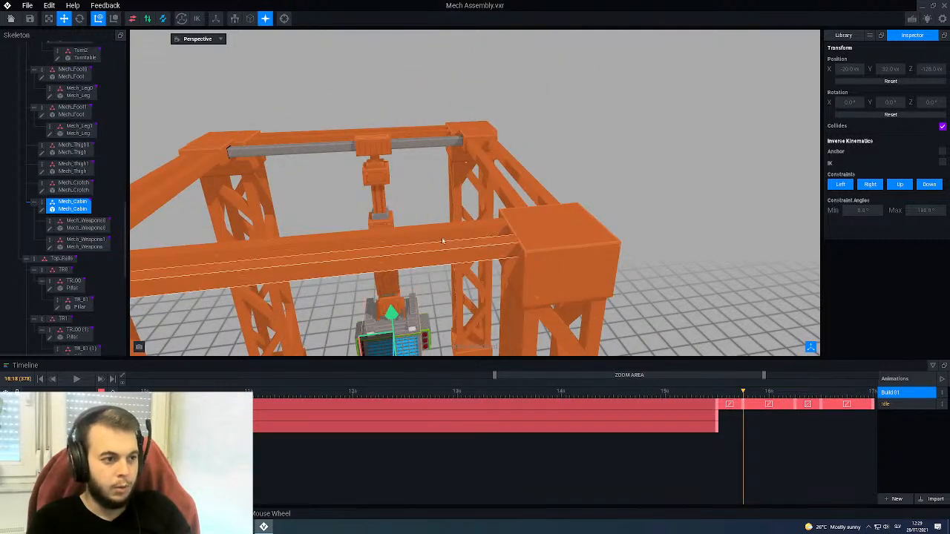
{"action": "left_click", "coordinate": [214, 153]}
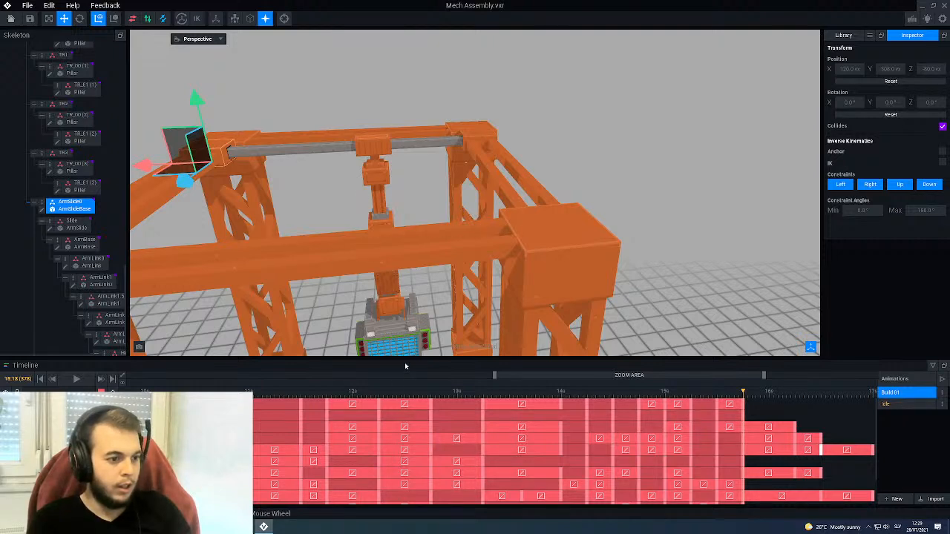
{"action": "left_click", "coordinate": [389, 320]}
{"action": "left_click", "coordinate": [794, 401]}
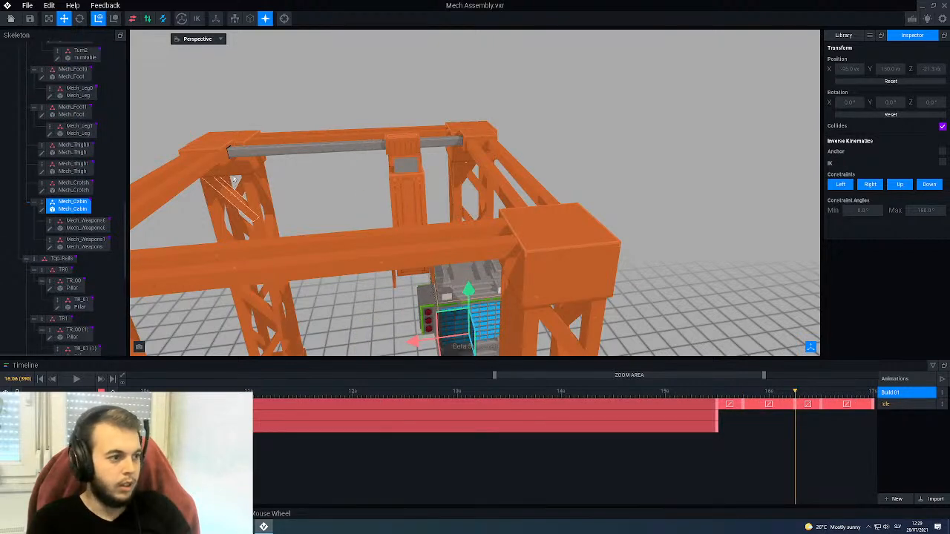
{"action": "left_click", "coordinate": [196, 149]}
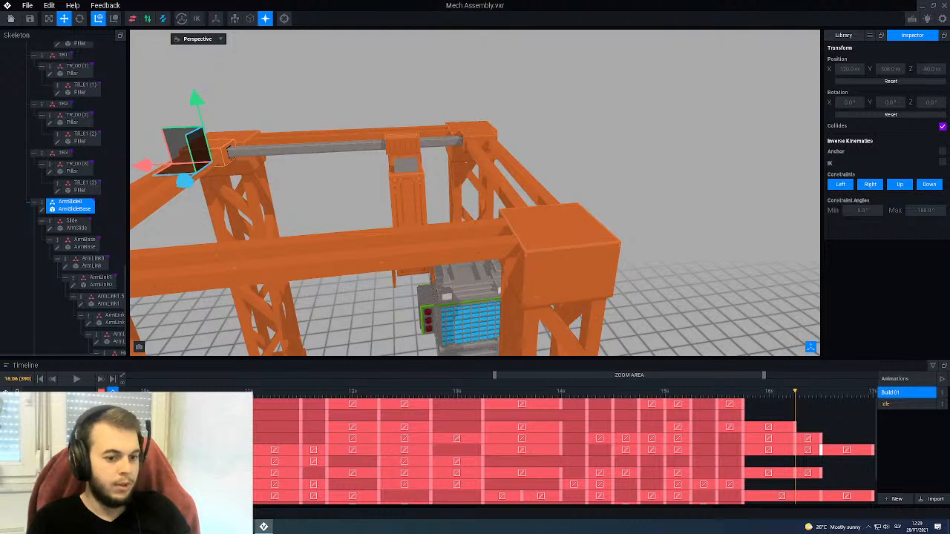
Step: Key ArmSlide0 and its whole arm chain at 16:12 and at 17:00
{"action": "left_click", "coordinate": [458, 290]}
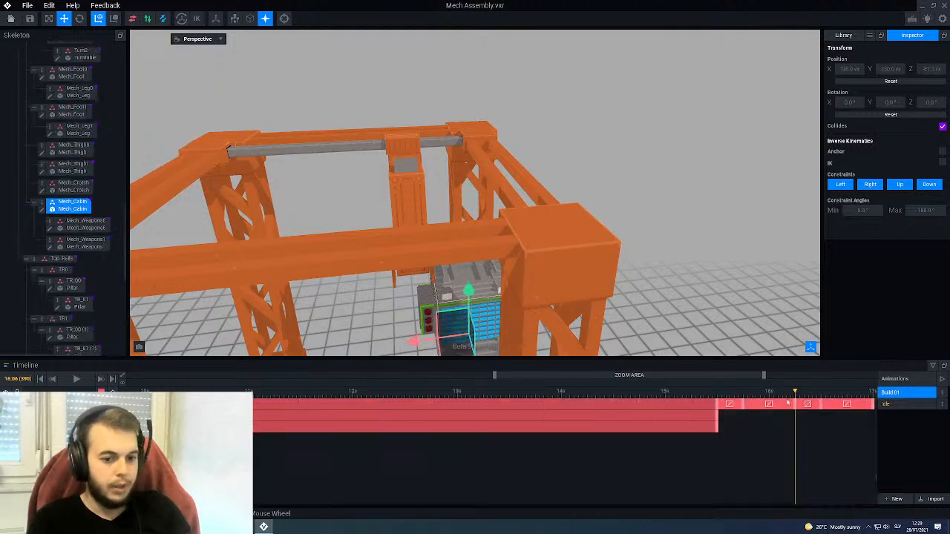
{"action": "left_click", "coordinate": [822, 400]}
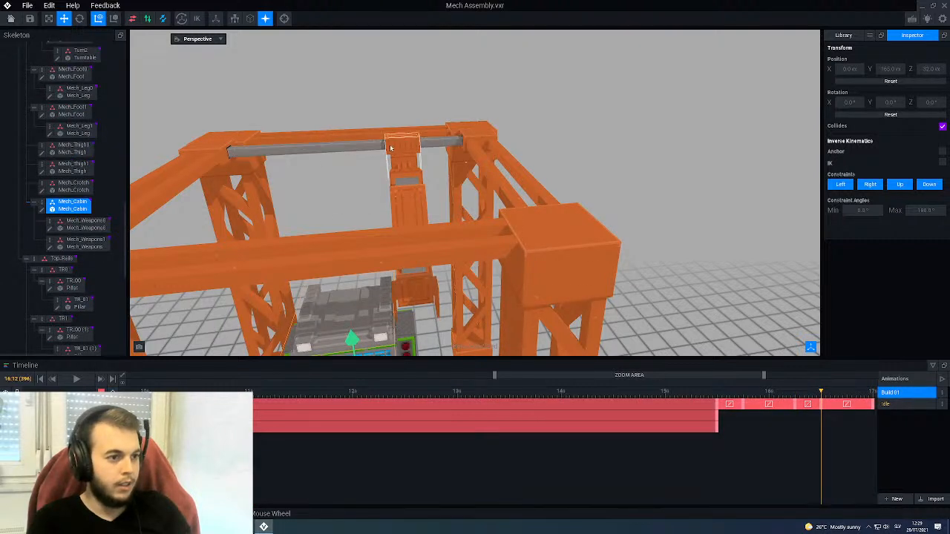
{"action": "left_click", "coordinate": [216, 150]}
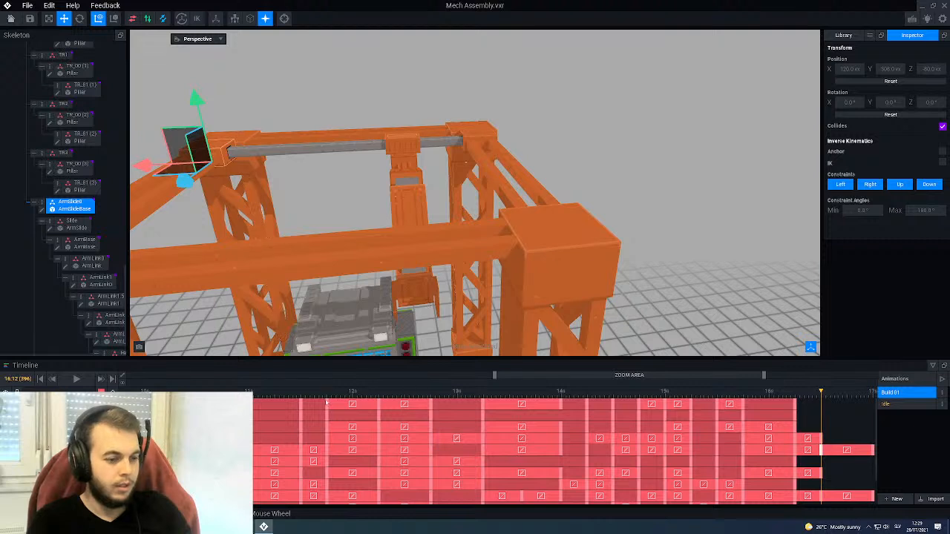
{"action": "left_click", "coordinate": [113, 392]}
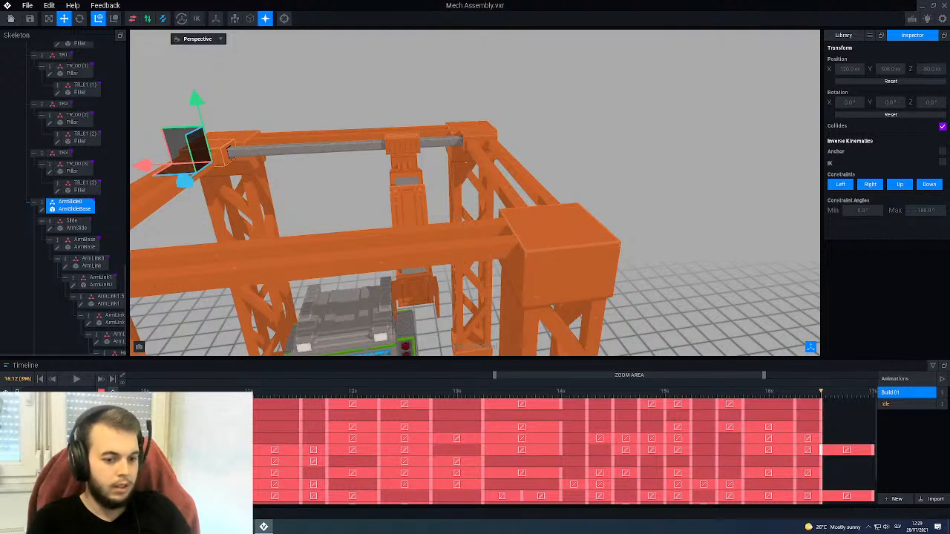
{"action": "left_click", "coordinate": [874, 398]}
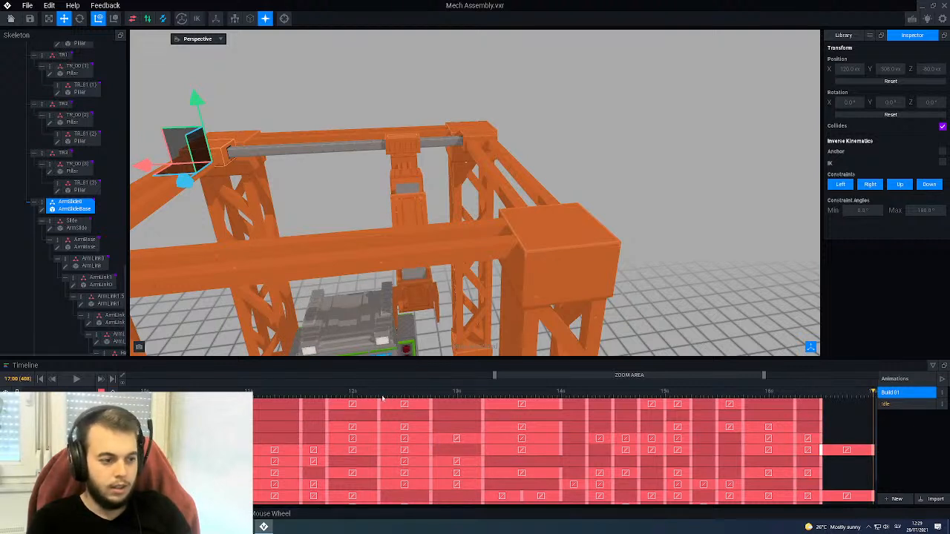
{"action": "left_click", "coordinate": [113, 392]}
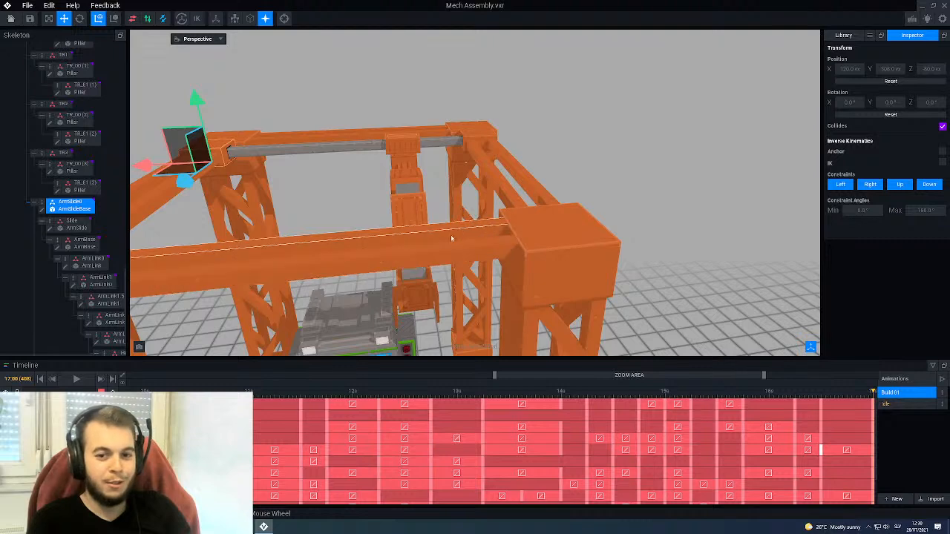
Step: Return to 16:06 and rotate ArmLink0 sideways so the arm swings toward the cabin
{"action": "middle_click_drag", "start_coordinate": [343, 260], "coordinate": [412, 191]}
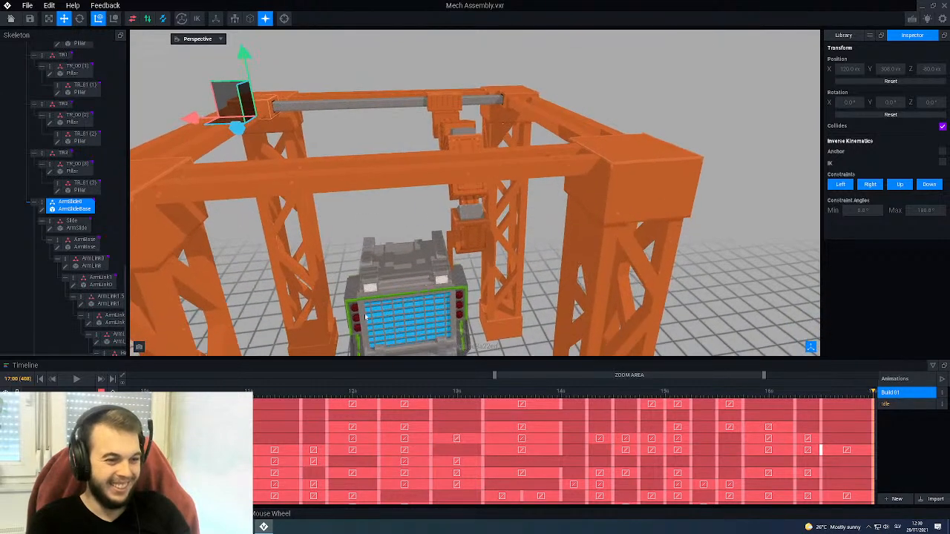
{"action": "left_click", "coordinate": [417, 307]}
{"action": "left_click_drag", "start_coordinate": [719, 397], "coordinate": [795, 405]}
{"action": "right_click_drag", "start_coordinate": [499, 231], "coordinate": [497, 229]}
{"action": "scroll", "coordinate": [459, 190], "scroll_direction": "up", "scroll_amount": 2}
{"action": "right_click_drag", "start_coordinate": [446, 98], "coordinate": [446, 98]}
{"action": "left_click", "coordinate": [445, 98]}
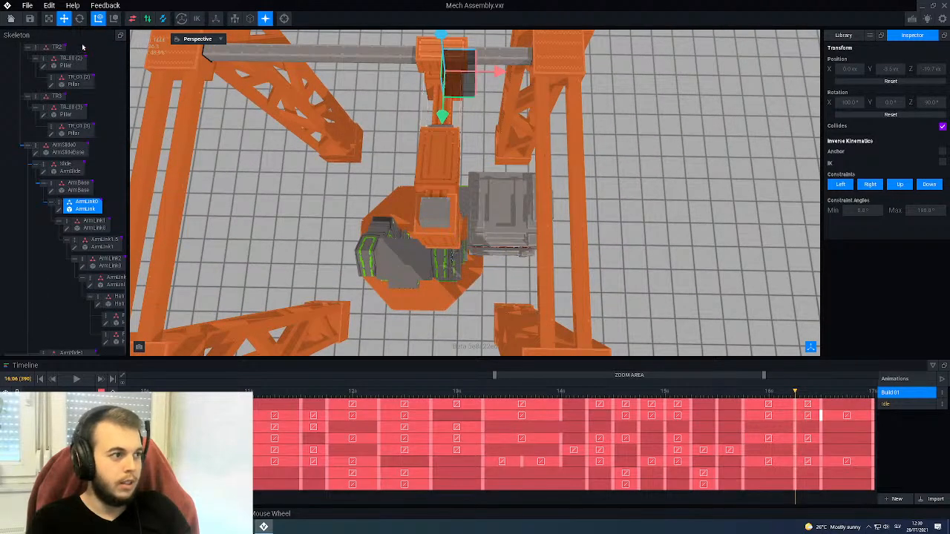
{"action": "left_click", "coordinate": [80, 19]}
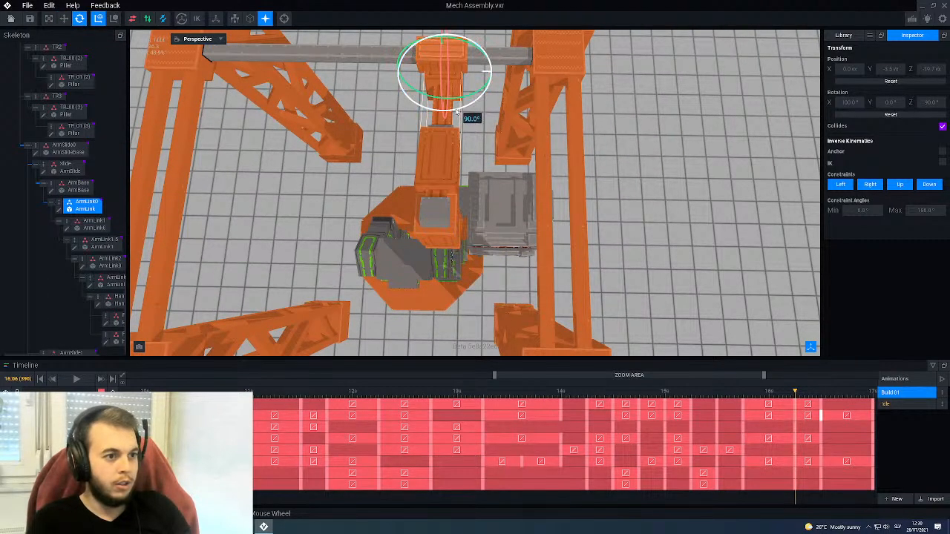
{"action": "left_click_drag", "start_coordinate": [461, 113], "coordinate": [489, 120]}
{"action": "right_click_drag", "start_coordinate": [489, 147], "coordinate": [501, 127]}
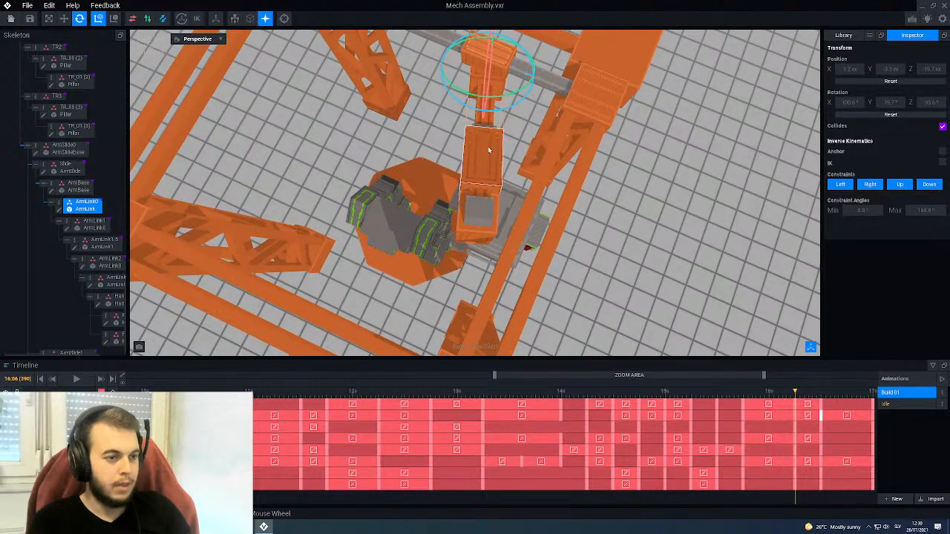
Step: Rotate ArmLink1 sideways at 16:06 so the arm reaches over the cabin
{"action": "right_click_drag", "start_coordinate": [487, 156], "coordinate": [489, 170]}
{"action": "left_click", "coordinate": [489, 170]}
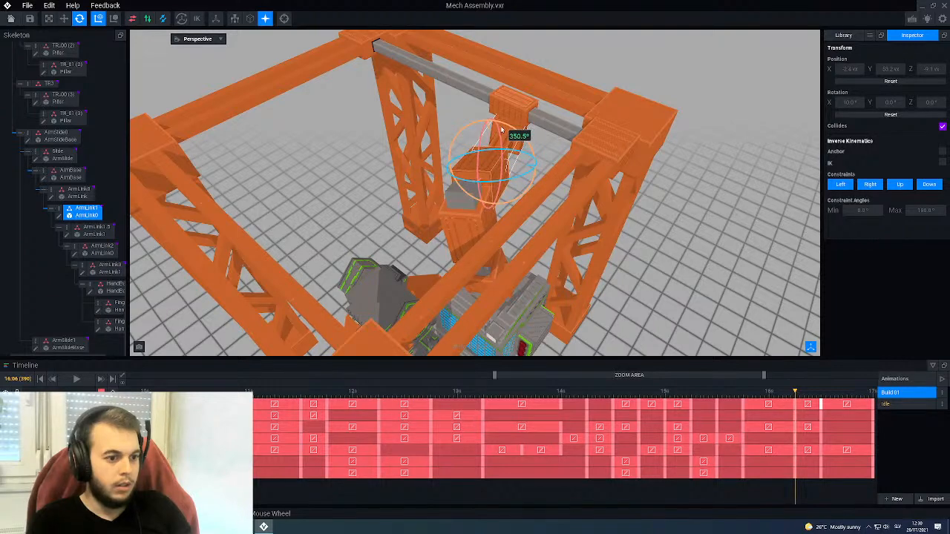
{"action": "left_click_drag", "start_coordinate": [498, 146], "coordinate": [462, 178]}
{"action": "right_click_drag", "start_coordinate": [462, 178], "coordinate": [456, 191]}
Step: Rotate HandBase at 16:06 so the claw faces the cabin's roof and turns in line with the cabin
{"action": "right_click_drag", "start_coordinate": [448, 169], "coordinate": [466, 160]}
{"action": "left_click", "coordinate": [460, 131]}
{"action": "scroll", "coordinate": [464, 141], "scroll_direction": "down", "scroll_amount": 3}
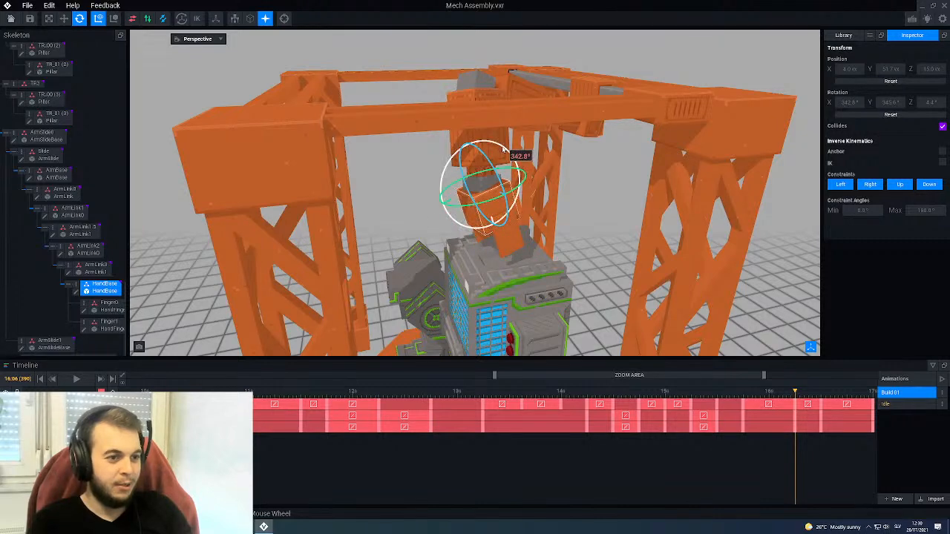
{"action": "scroll", "coordinate": [510, 151], "scroll_direction": "up", "scroll_amount": 5}
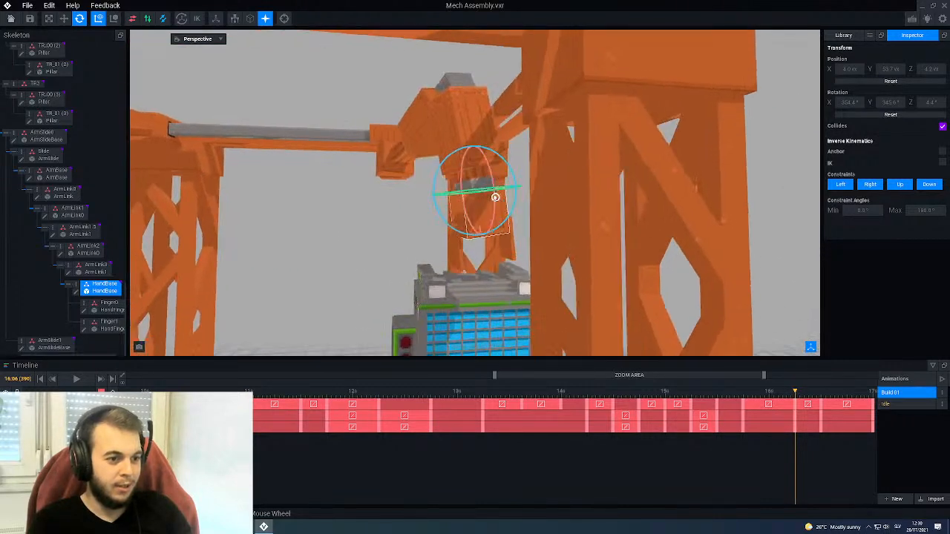
{"action": "right_click_drag", "start_coordinate": [499, 156], "coordinate": [480, 221]}
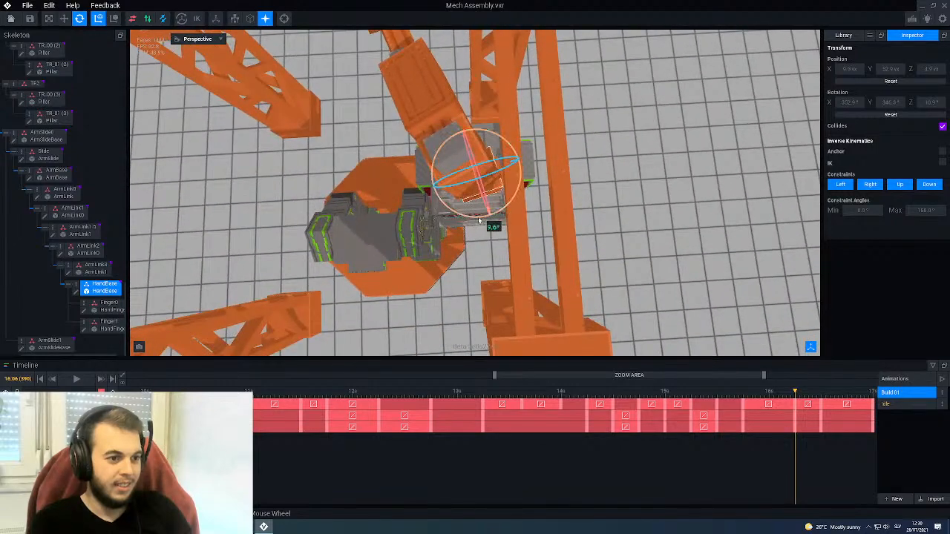
{"action": "left_click_drag", "start_coordinate": [469, 218], "coordinate": [462, 219]}
Step: Fine-tune HandBase's tilt at 16:06 so the claw hangs straight above the cabin's roof
{"action": "right_click_drag", "start_coordinate": [462, 218], "coordinate": [475, 182]}
{"action": "middle_click_drag", "start_coordinate": [475, 148], "coordinate": [469, 212]}
{"action": "right_click_drag", "start_coordinate": [470, 212], "coordinate": [500, 208]}
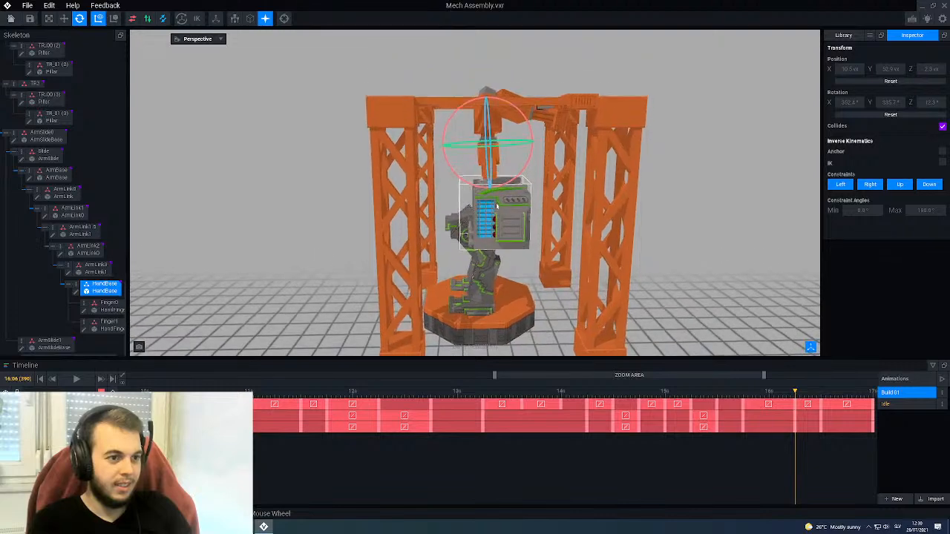
{"action": "scroll", "coordinate": [519, 172], "scroll_direction": "up", "scroll_amount": 5}
{"action": "scroll", "coordinate": [519, 172], "scroll_direction": "up", "scroll_amount": 3}
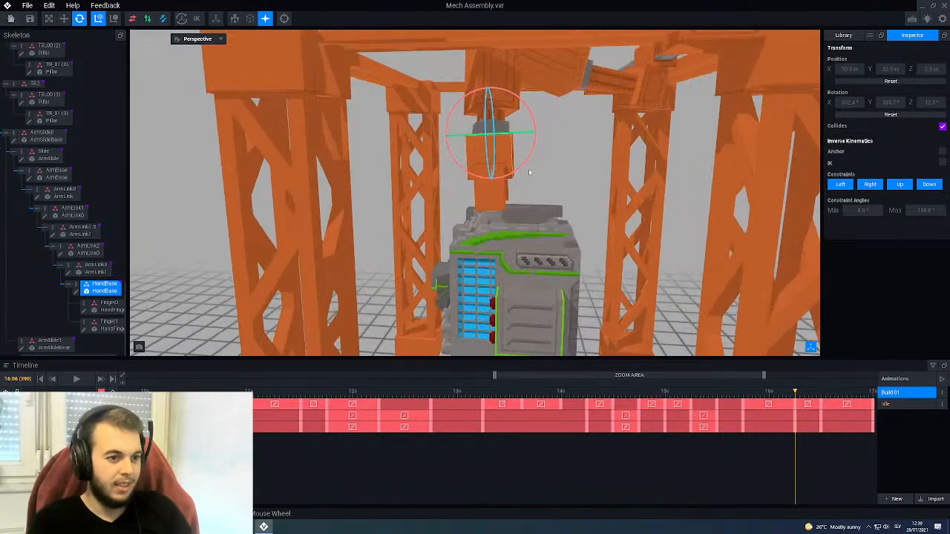
{"action": "right_click_drag", "start_coordinate": [523, 168], "coordinate": [528, 162]}
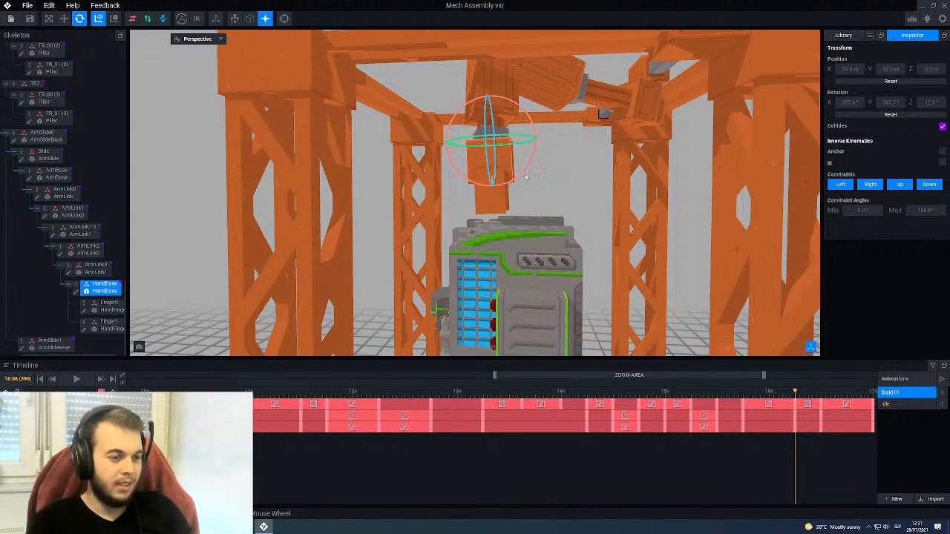
Step: Extend ArmLink3 downward at 16:06 so the claw reaches the cabin's roof
{"action": "left_click", "coordinate": [484, 131]}
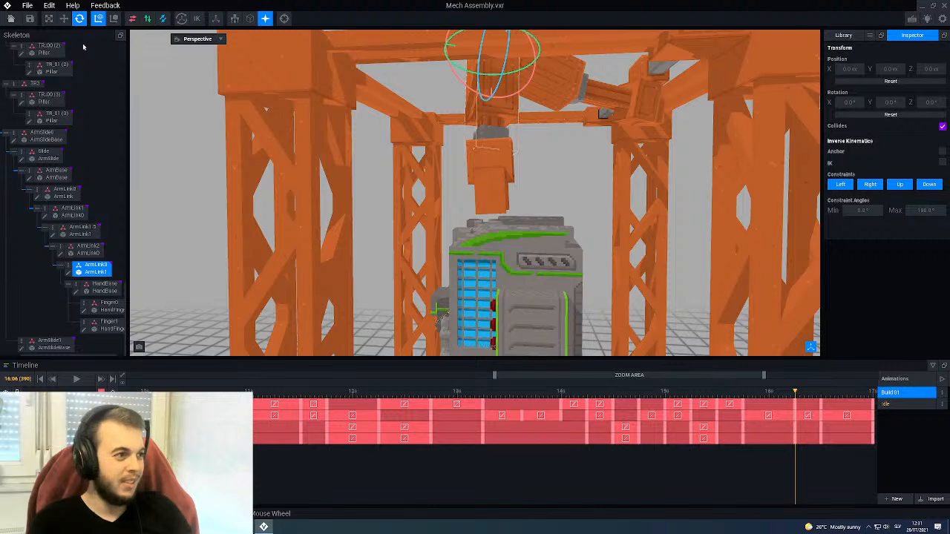
{"action": "left_click_drag", "start_coordinate": [490, 104], "coordinate": [489, 125]}
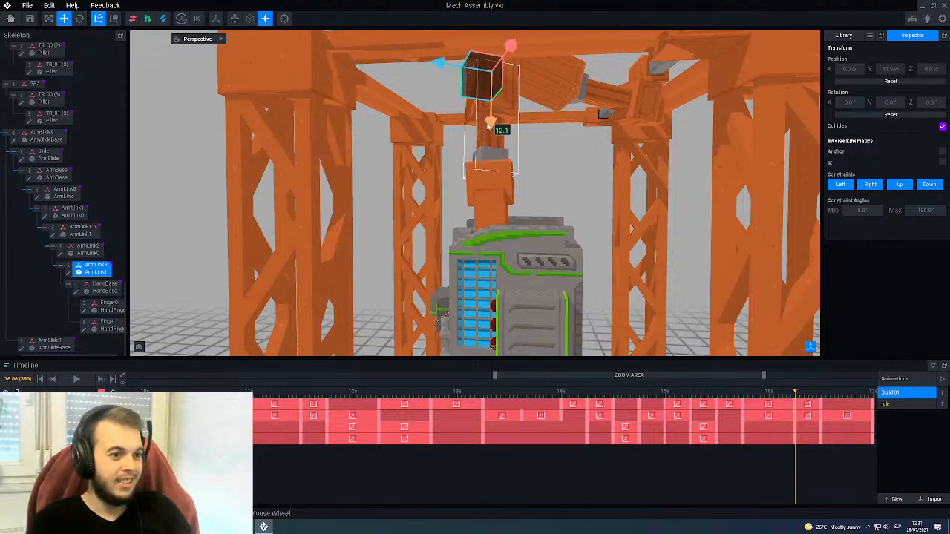
{"action": "right_click_drag", "start_coordinate": [444, 319], "coordinate": [488, 175]}
Step: Move Mech_Cabin to X -98 and Z -15 at 16:06 so it sits centred under the claw
{"action": "left_click", "coordinate": [534, 280]}
{"action": "right_click_drag", "start_coordinate": [533, 280], "coordinate": [420, 278]}
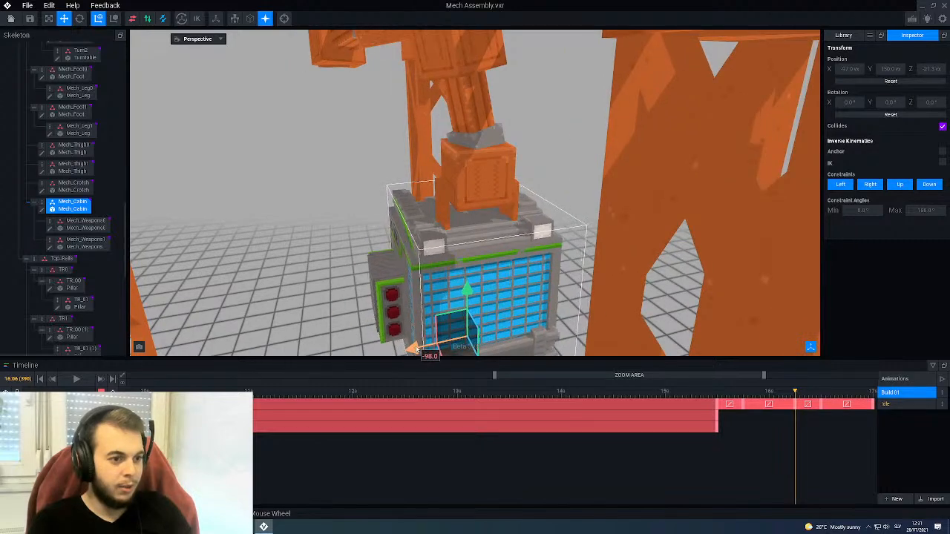
{"action": "left_click_drag", "start_coordinate": [414, 348], "coordinate": [414, 348]}
{"action": "right_click_drag", "start_coordinate": [483, 258], "coordinate": [472, 239]}
{"action": "right_click_drag", "start_coordinate": [412, 319], "coordinate": [440, 331]}
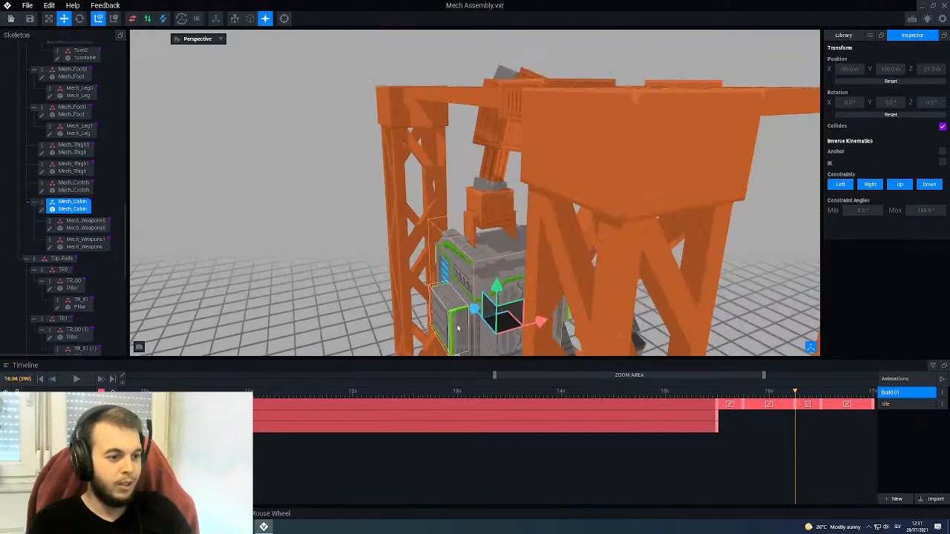
{"action": "right_click_drag", "start_coordinate": [542, 321], "coordinate": [426, 308]}
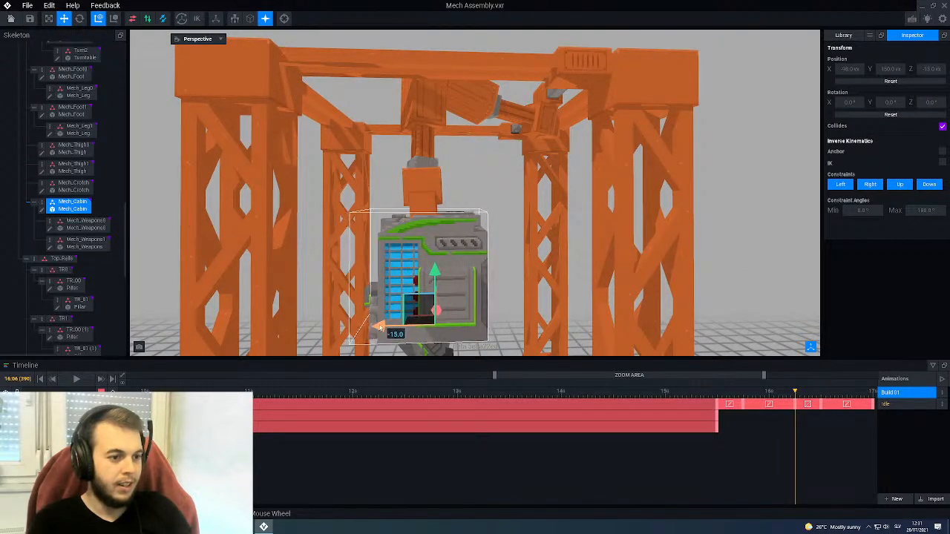
{"action": "scroll", "coordinate": [398, 298], "scroll_direction": "down", "scroll_amount": 2}
Step: Move ArmBase along the crossbeam to Y 104 at 16:12 so the arm lines up with the cabin
{"action": "right_click_drag", "start_coordinate": [424, 290], "coordinate": [505, 286]}
{"action": "left_click_drag", "start_coordinate": [786, 395], "coordinate": [821, 400]}
{"action": "right_click_drag", "start_coordinate": [474, 238], "coordinate": [447, 124]}
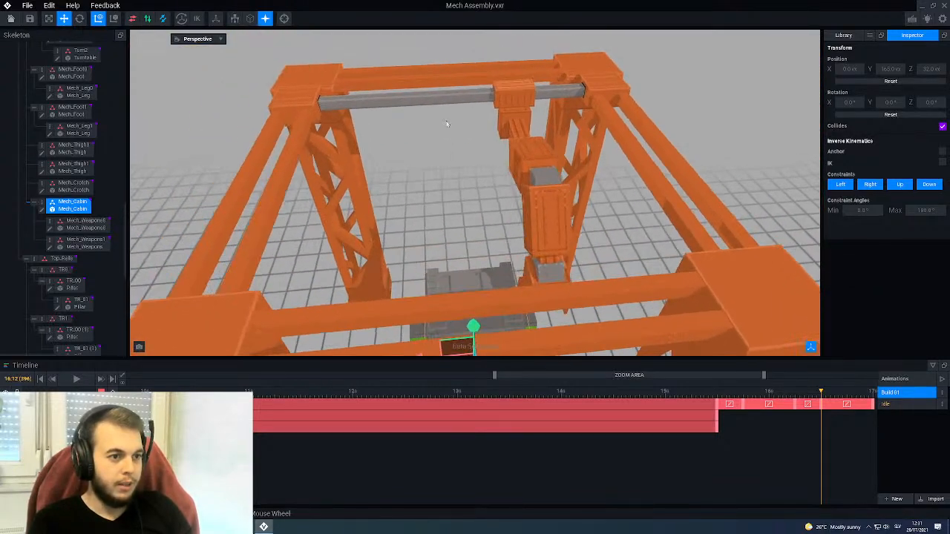
{"action": "left_click", "coordinate": [506, 98]}
{"action": "scroll", "coordinate": [505, 98], "scroll_direction": "up", "scroll_amount": 5}
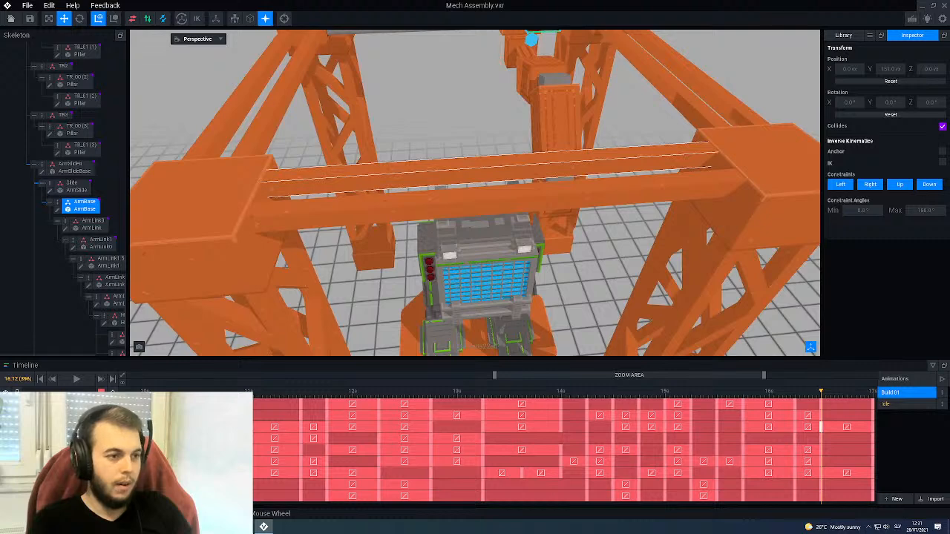
{"action": "scroll", "coordinate": [475, 193], "scroll_direction": "down", "scroll_amount": 3}
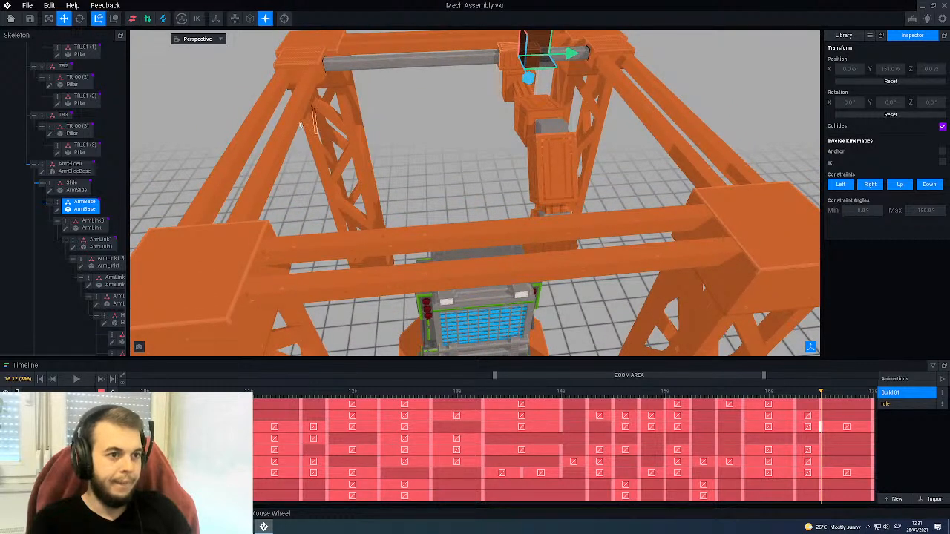
{"action": "left_click_drag", "start_coordinate": [572, 53], "coordinate": [516, 67]}
{"action": "middle_click_drag", "start_coordinate": [486, 103], "coordinate": [435, 156]}
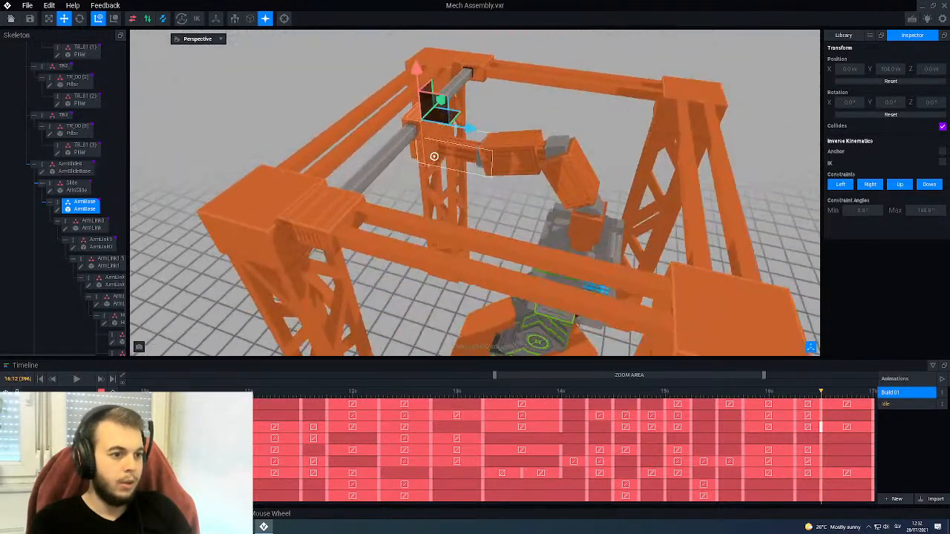
Step: Retract ArmLink3 to 0 at 16:12 so the claw sits on top of the cabin's roof
{"action": "left_click", "coordinate": [448, 152]}
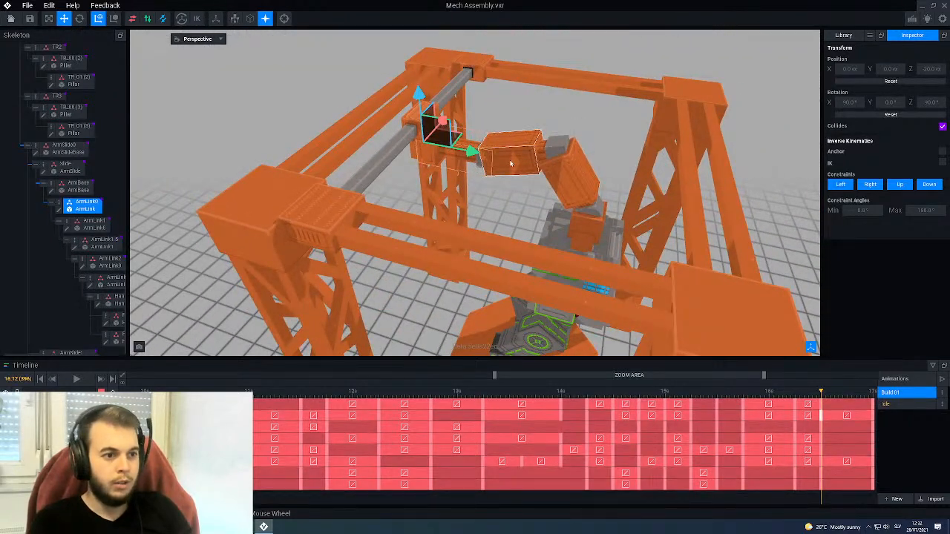
{"action": "left_click", "coordinate": [518, 150]}
{"action": "left_click", "coordinate": [585, 173]}
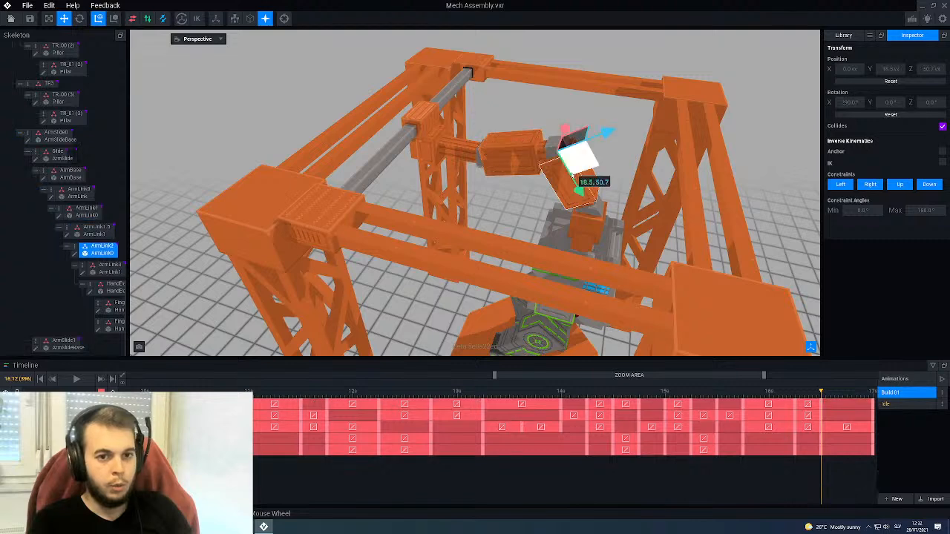
{"action": "left_click", "coordinate": [602, 220]}
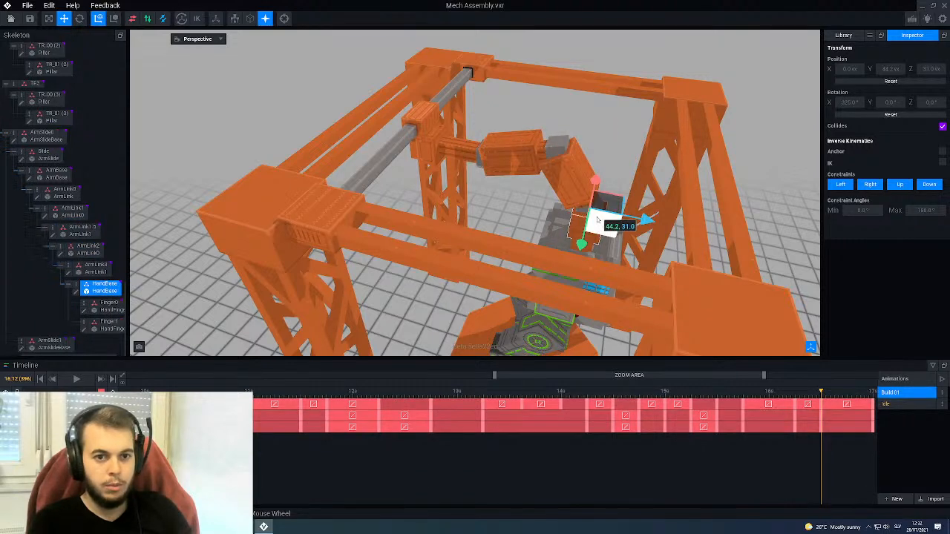
{"action": "right_click_drag", "start_coordinate": [566, 192], "coordinate": [565, 193]}
{"action": "left_click", "coordinate": [560, 182]}
{"action": "left_click_drag", "start_coordinate": [561, 181], "coordinate": [548, 187]}
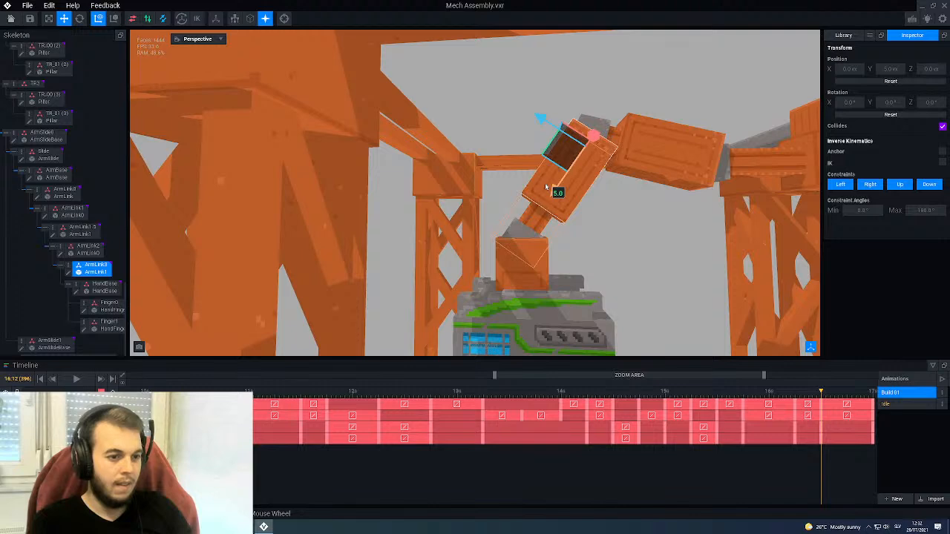
{"action": "left_click_drag", "start_coordinate": [544, 183], "coordinate": [553, 180]}
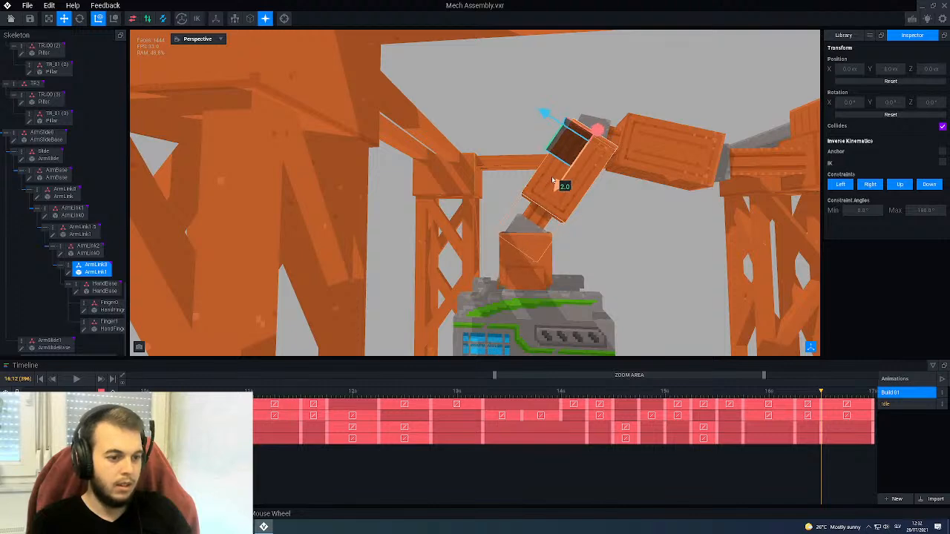
{"action": "scroll", "coordinate": [550, 214], "scroll_direction": "down", "scroll_amount": 3}
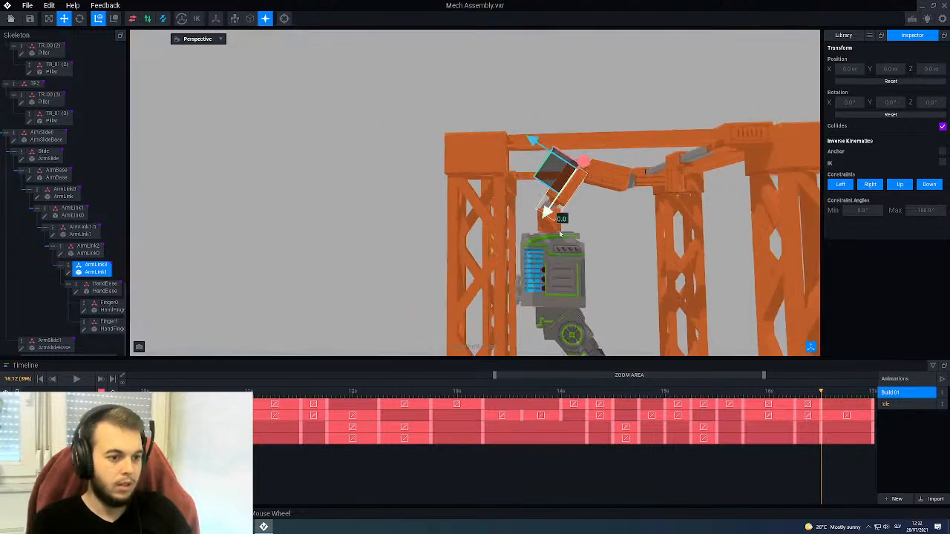
Step: Delete ArmBase's keyframe at 17:00 so the arm holds its 16:12 position, and check the pose at 17:00
{"action": "left_click_drag", "start_coordinate": [790, 397], "coordinate": [875, 406]}
{"action": "right_click_drag", "start_coordinate": [586, 282], "coordinate": [587, 283]}
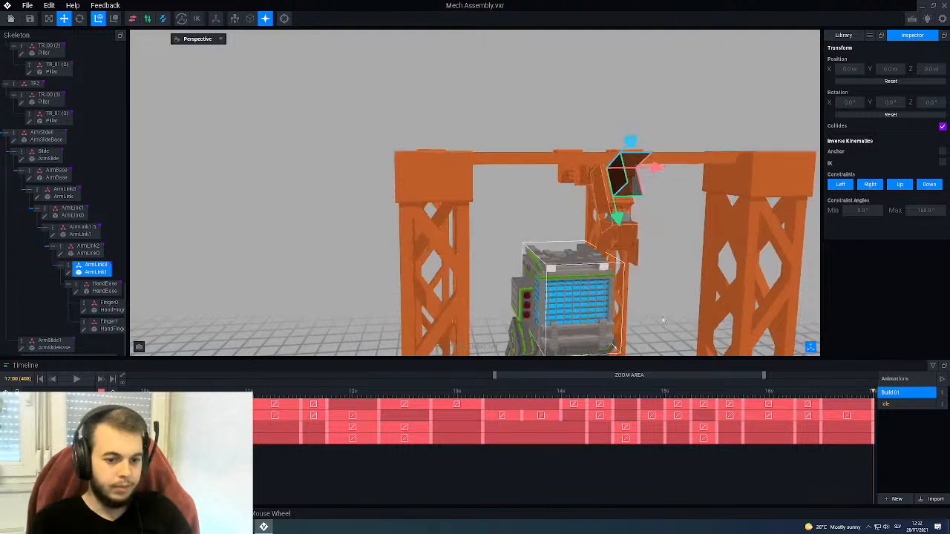
{"action": "left_click_drag", "start_coordinate": [809, 400], "coordinate": [875, 404]}
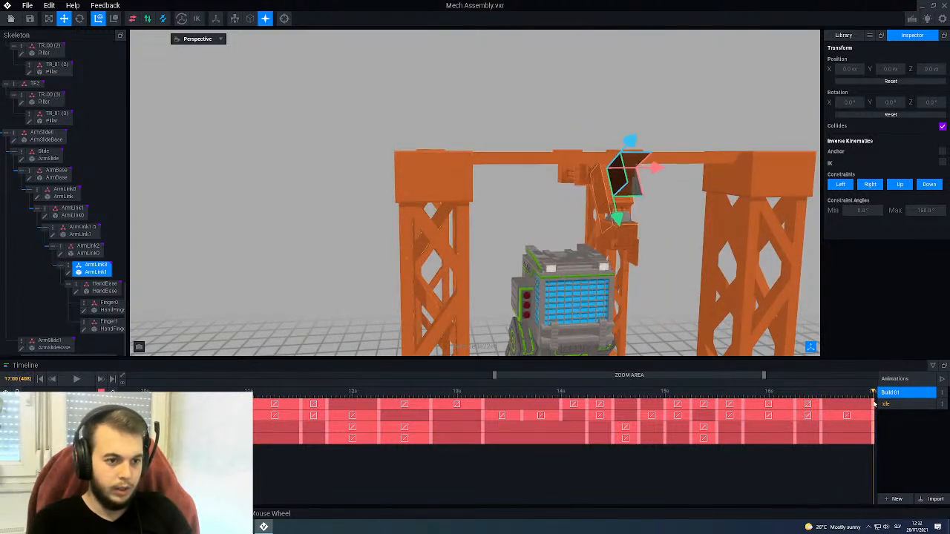
{"action": "left_click", "coordinate": [820, 397]}
{"action": "right_click_drag", "start_coordinate": [512, 160], "coordinate": [559, 139]}
{"action": "left_click", "coordinate": [588, 119]}
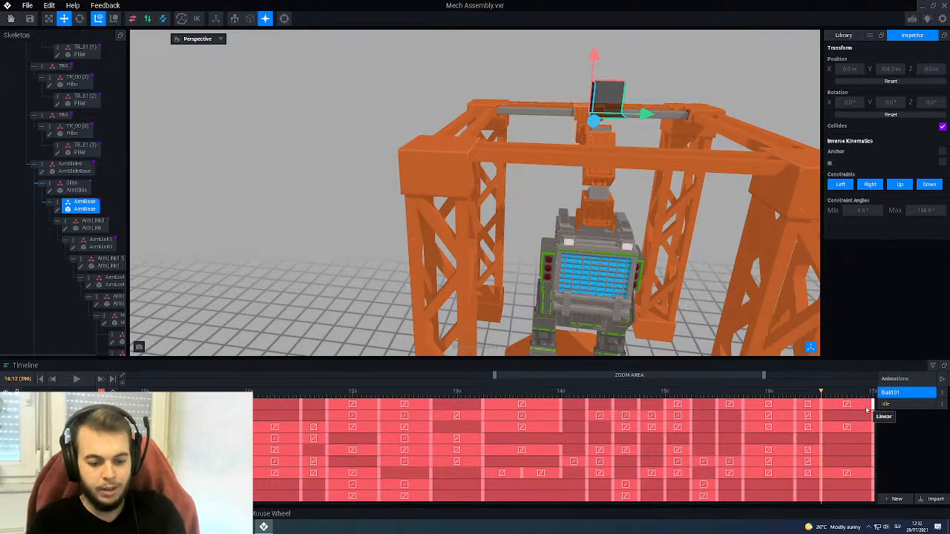
{"action": "key", "text": "Delete"}
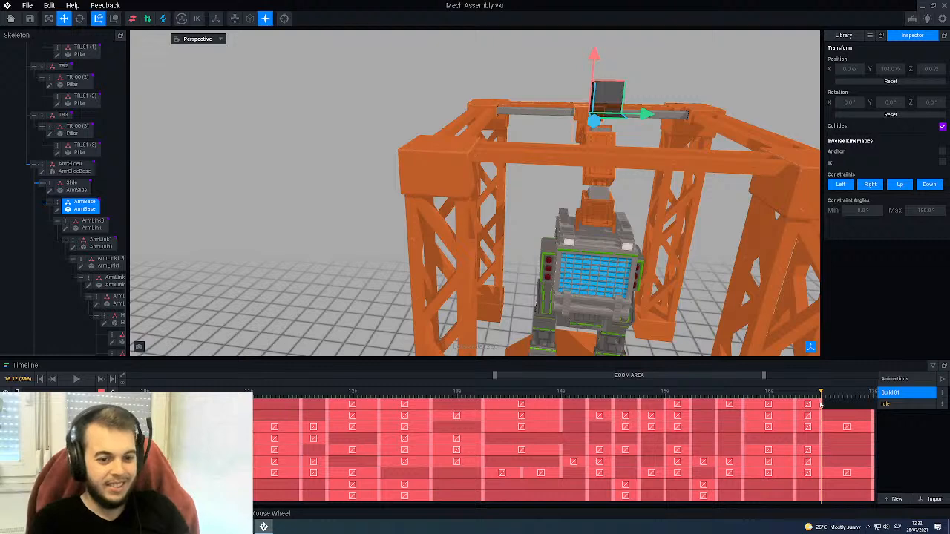
{"action": "left_click_drag", "start_coordinate": [827, 398], "coordinate": [873, 405]}
Step: Play back the Build 01 animation and watch the whole mech assembly from several angles
{"action": "right_click_drag", "start_coordinate": [690, 231], "coordinate": [526, 158]}
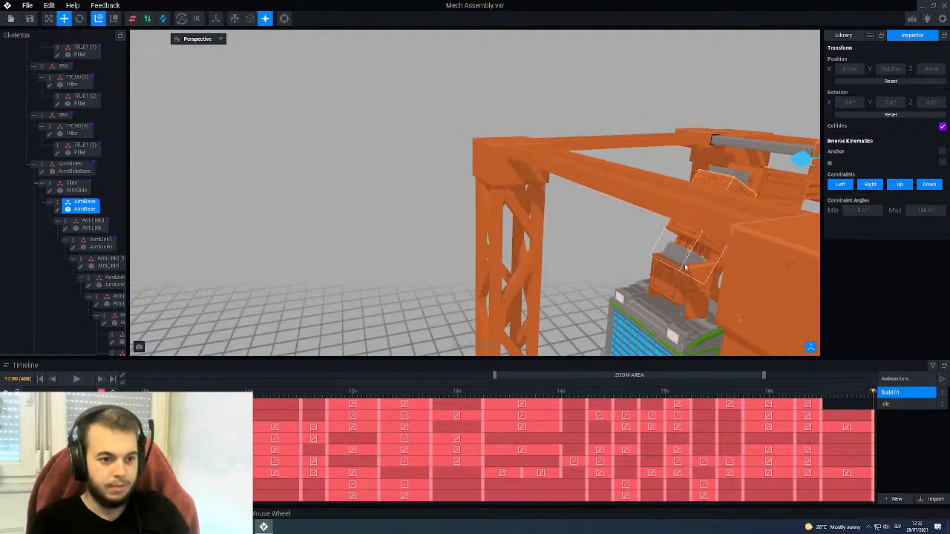
{"action": "scroll", "coordinate": [683, 264], "scroll_direction": "down", "scroll_amount": 2}
{"action": "middle_click_drag", "start_coordinate": [692, 260], "coordinate": [530, 182]}
{"action": "right_click_drag", "start_coordinate": [530, 183], "coordinate": [489, 214]}
{"action": "left_click", "coordinate": [113, 392]}
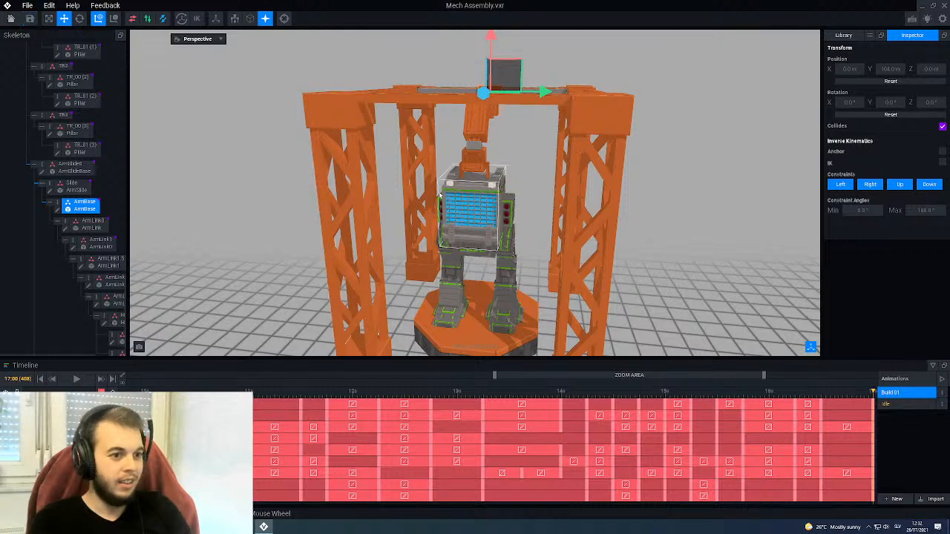
{"action": "left_click", "coordinate": [457, 146]}
{"action": "scroll", "coordinate": [456, 147], "scroll_direction": "down", "scroll_amount": 4}
{"action": "mouse_move", "coordinate": [456, 146]}
{"action": "right_mouse_down"}
{"action": "mouse_move", "coordinate": [428, 148]}
{"action": "mouse_move", "coordinate": [452, 147]}
{"action": "right_mouse_up"}
{"action": "scroll", "coordinate": [540, 223], "scroll_direction": "up", "scroll_amount": 5}
{"action": "scroll", "coordinate": [546, 221], "scroll_direction": "down", "scroll_amount": 5}
{"action": "right_click_drag", "start_coordinate": [545, 221], "coordinate": [547, 219]}
{"action": "left_click", "coordinate": [72, 381]}
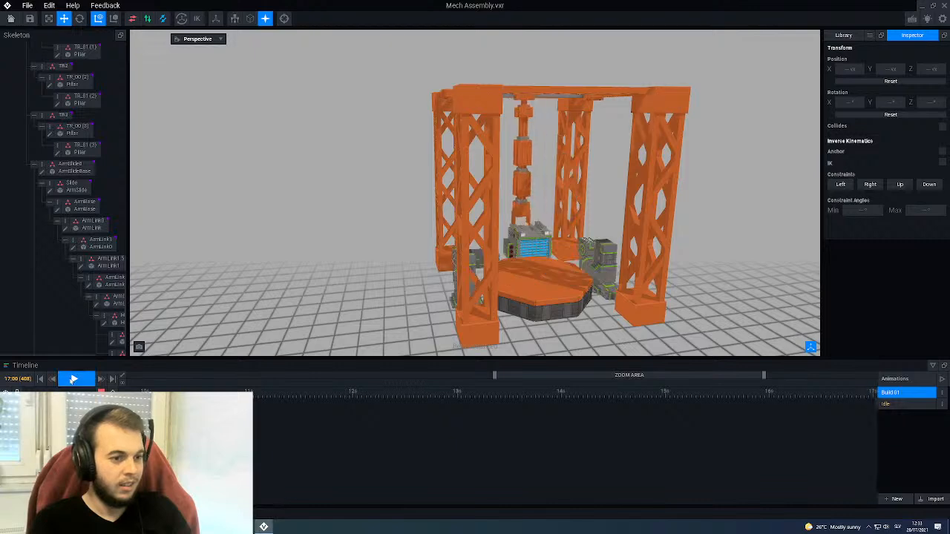
{"action": "right_click_drag", "start_coordinate": [684, 299], "coordinate": [687, 288]}
{"action": "right_click_drag", "start_coordinate": [531, 293], "coordinate": [538, 282]}
{"action": "scroll", "coordinate": [532, 290], "scroll_direction": "up", "scroll_amount": 3}
{"action": "middle_click_drag", "start_coordinate": [538, 282], "coordinate": [531, 291]}
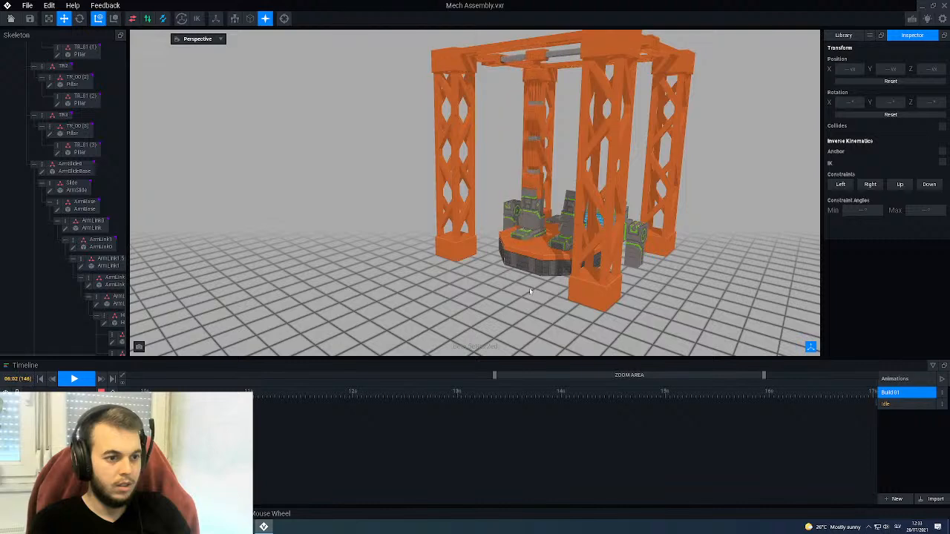
{"action": "right_click_drag", "start_coordinate": [530, 291], "coordinate": [552, 285]}
{"action": "scroll", "coordinate": [531, 291], "scroll_direction": "down", "scroll_amount": 2}
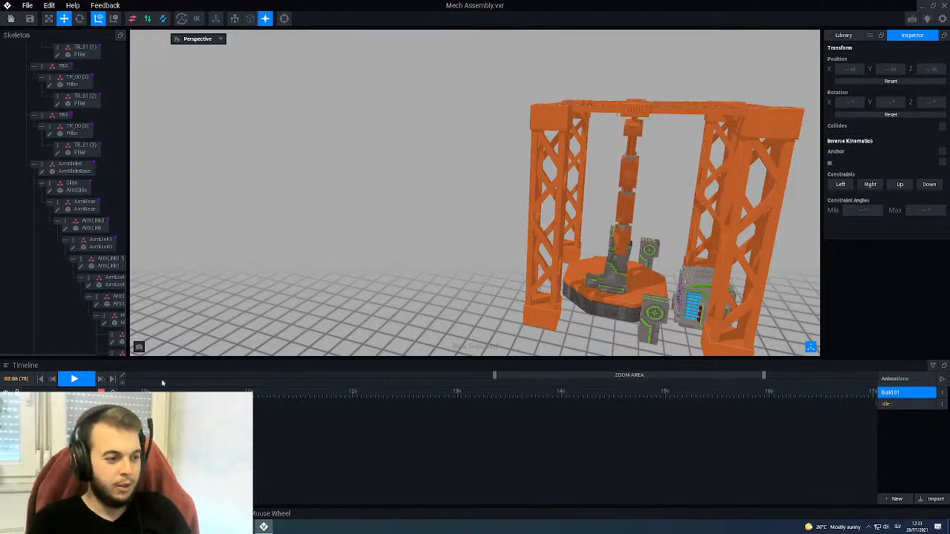
Step: Scrub to 16:12 and examine the assembled mech and the claw on its cabin from the front and side
{"action": "left_click_drag", "start_coordinate": [258, 394], "coordinate": [821, 397]}
{"action": "right_click_drag", "start_coordinate": [606, 226], "coordinate": [591, 210]}
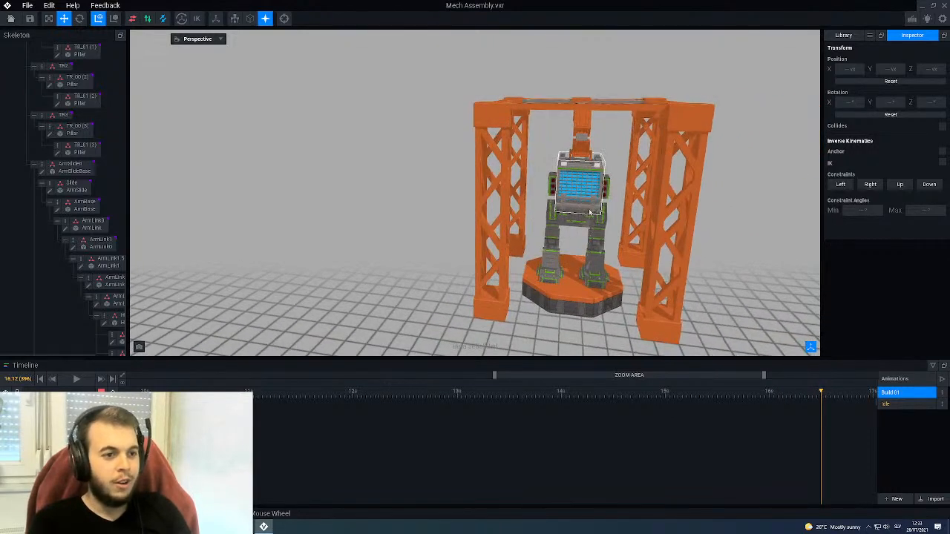
{"action": "scroll", "coordinate": [590, 210], "scroll_direction": "up", "scroll_amount": 2}
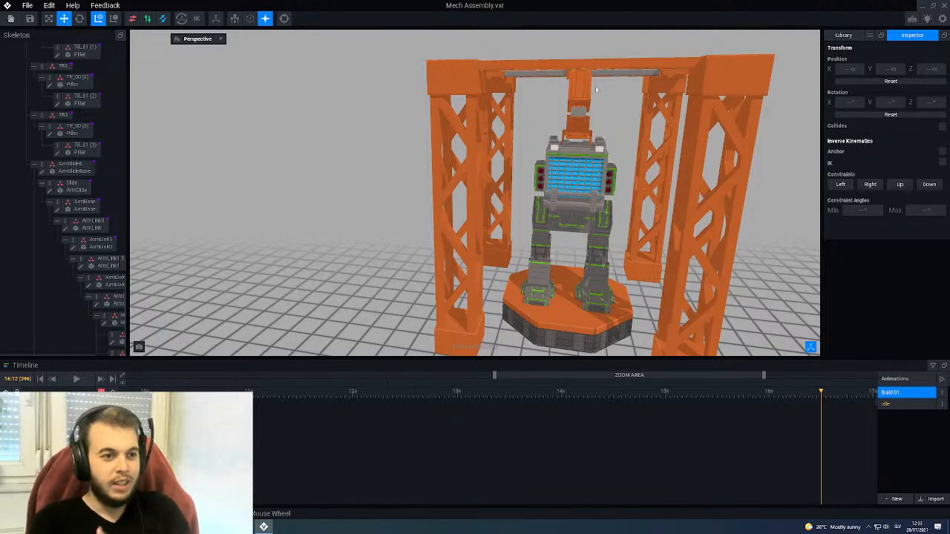
{"action": "right_click_drag", "start_coordinate": [581, 168], "coordinate": [595, 93]}
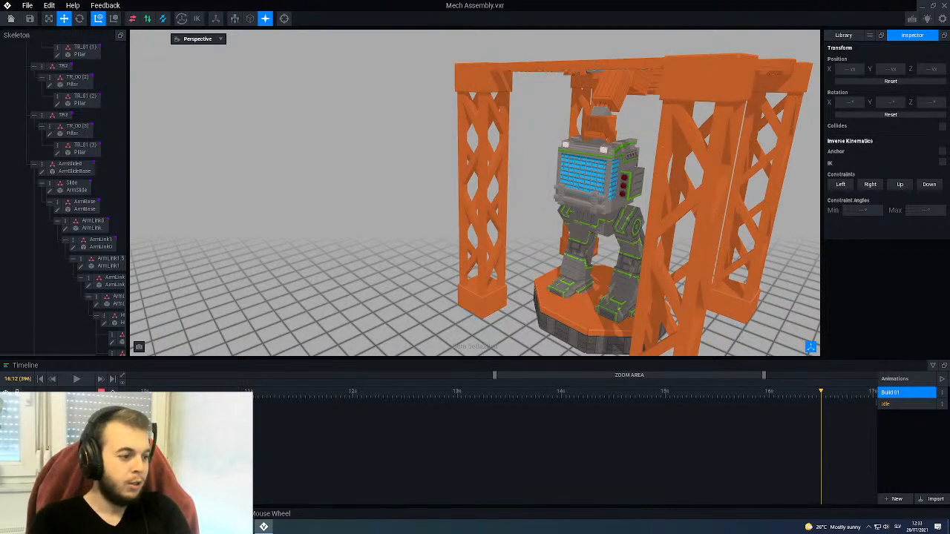
Step: Shift the timeline's zoom area to the start of the animation and return the playhead to 00:00
{"action": "left_click_drag", "start_coordinate": [127, 392], "coordinate": [121, 387]}
{"action": "left_click_drag", "start_coordinate": [465, 376], "coordinate": [139, 390]}
{"action": "left_click", "coordinate": [127, 391]}
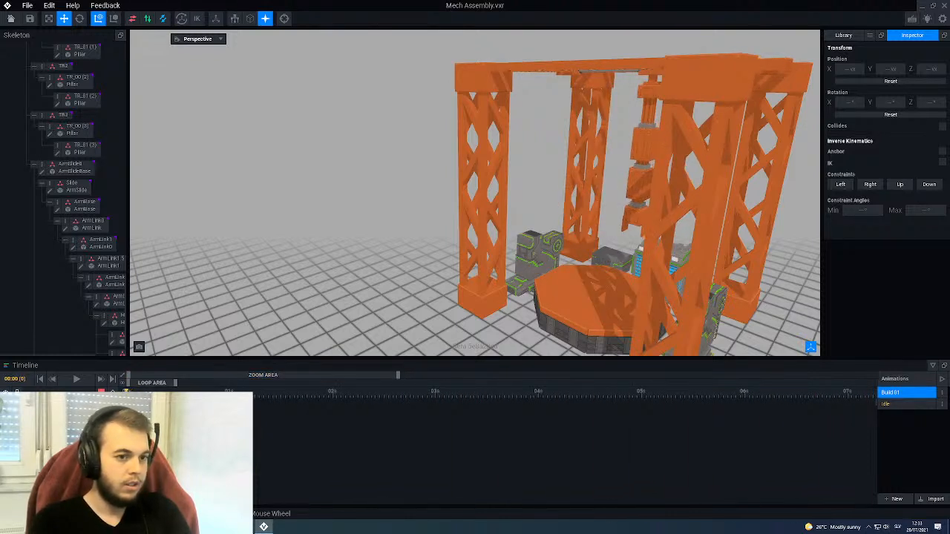